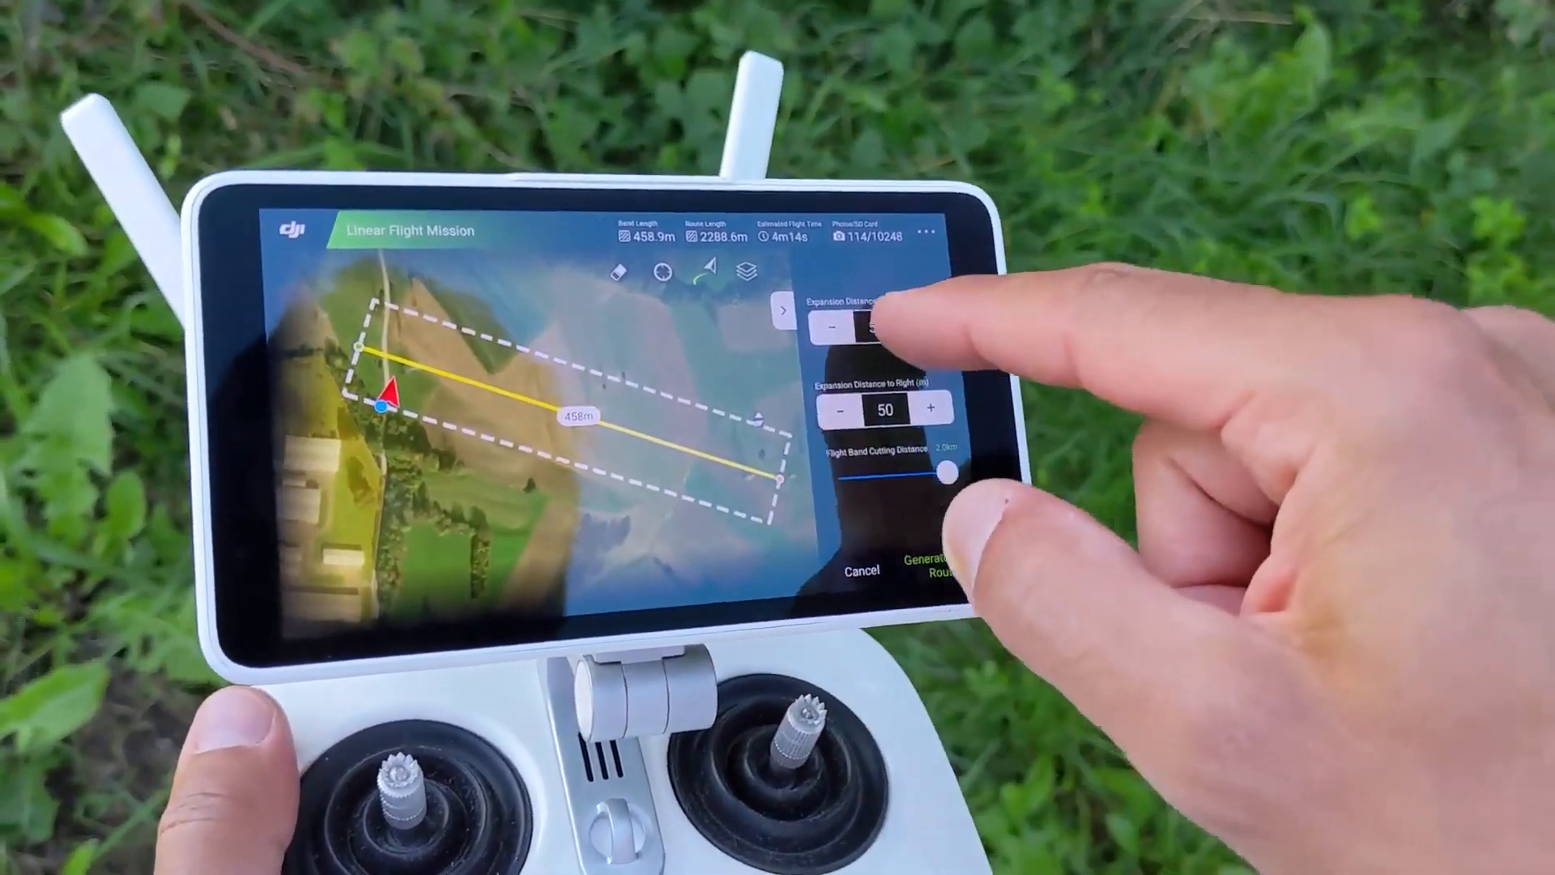
Set the flight band's expansion distance to the left to 15 m.
{"action": "left_click", "coordinate": [860, 332]}
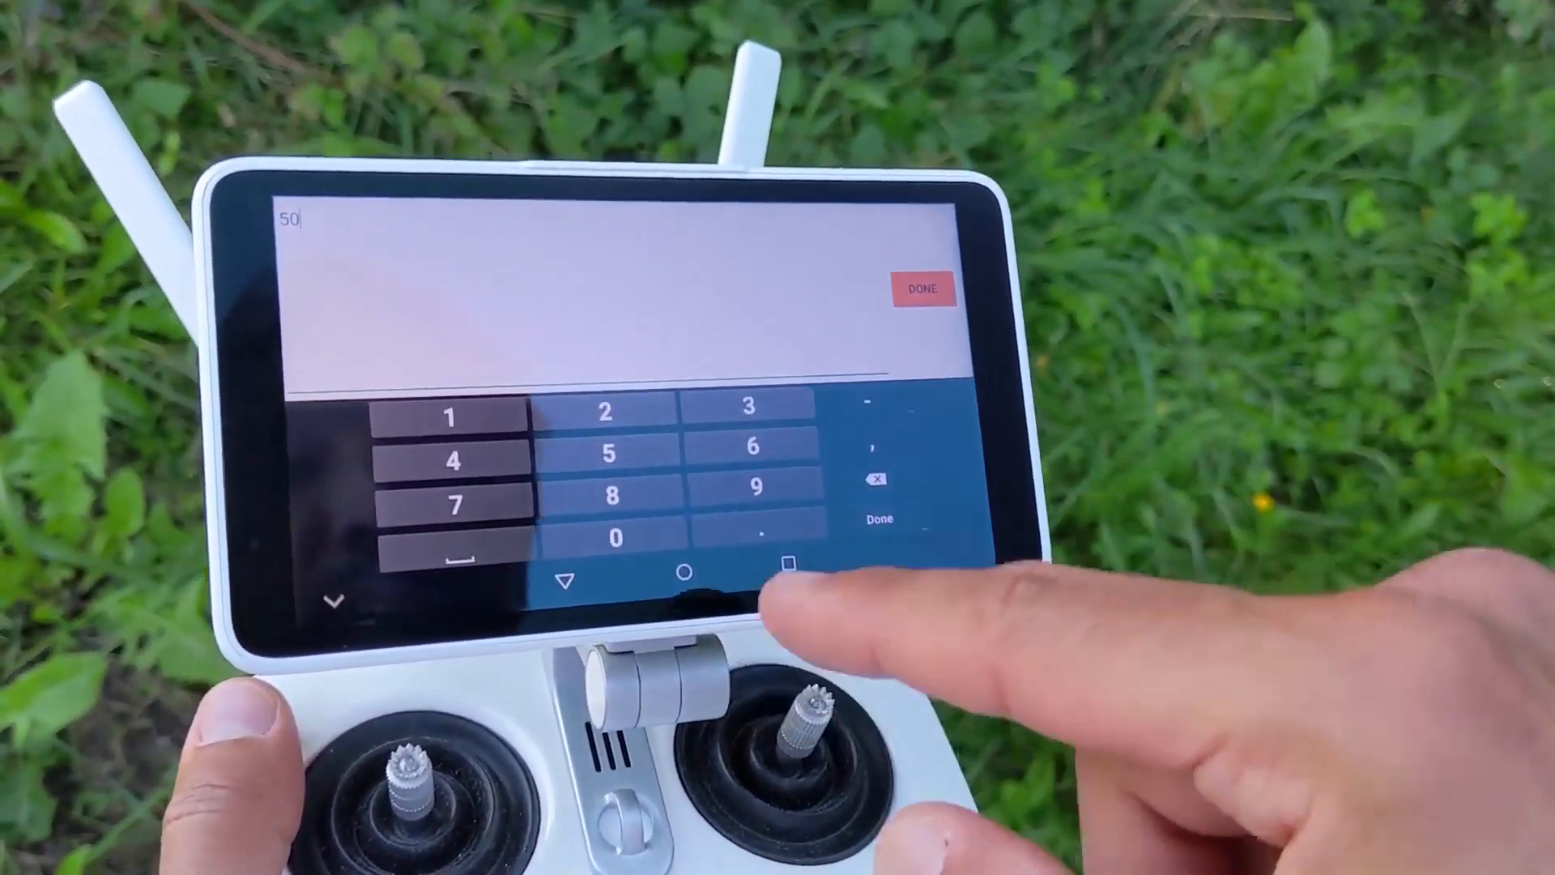
{"action": "left_click", "coordinate": [854, 465]}
{"action": "left_click", "coordinate": [854, 466]}
{"action": "left_click", "coordinate": [435, 397]}
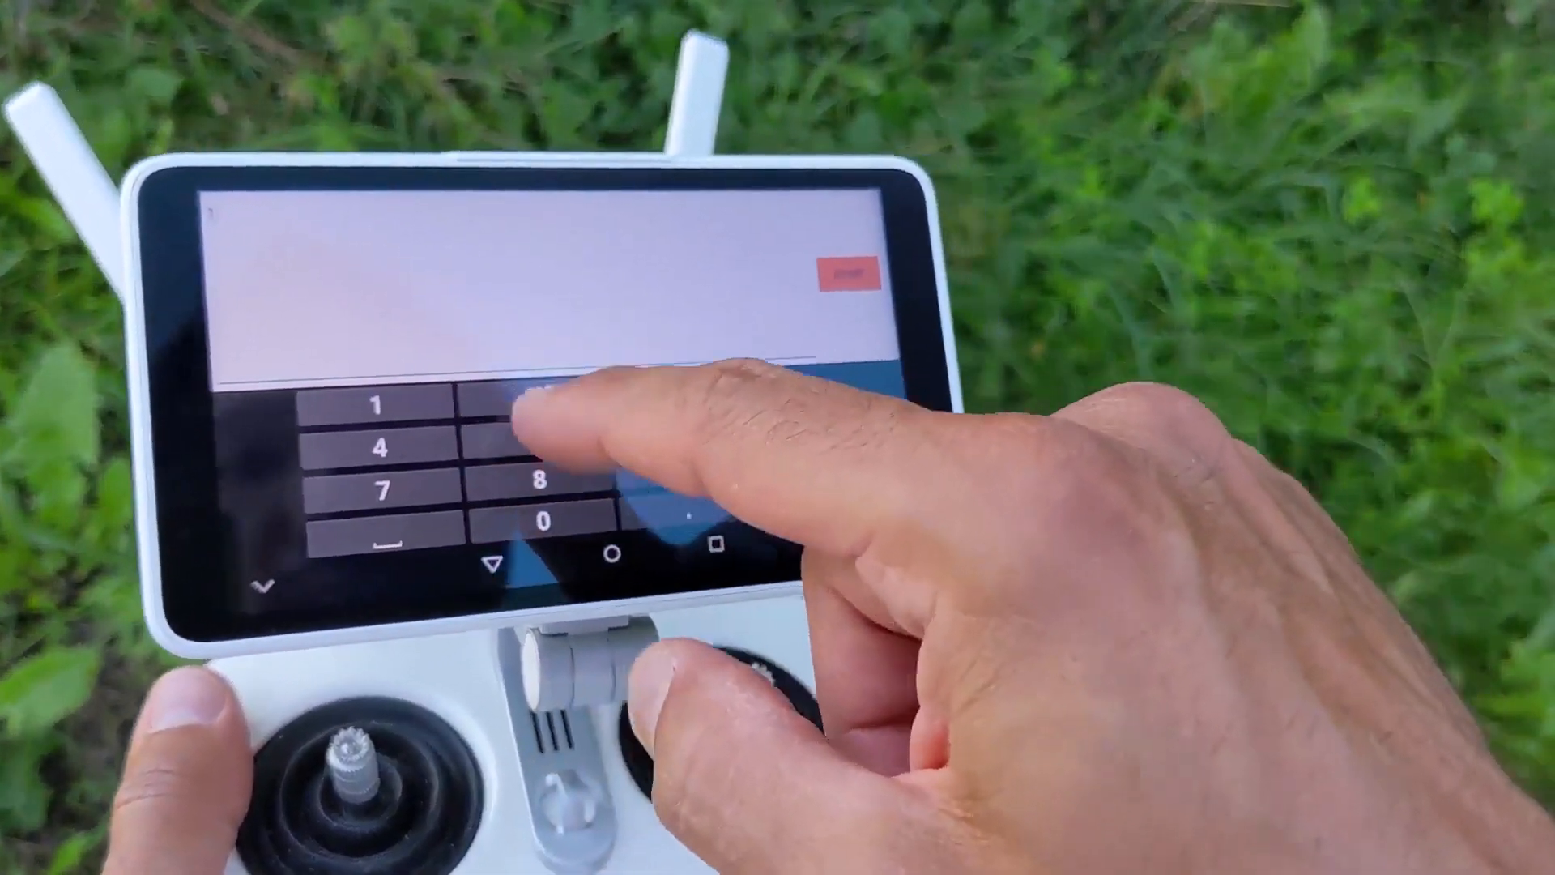
{"action": "left_click", "coordinate": [598, 438]}
{"action": "left_click", "coordinate": [895, 274]}
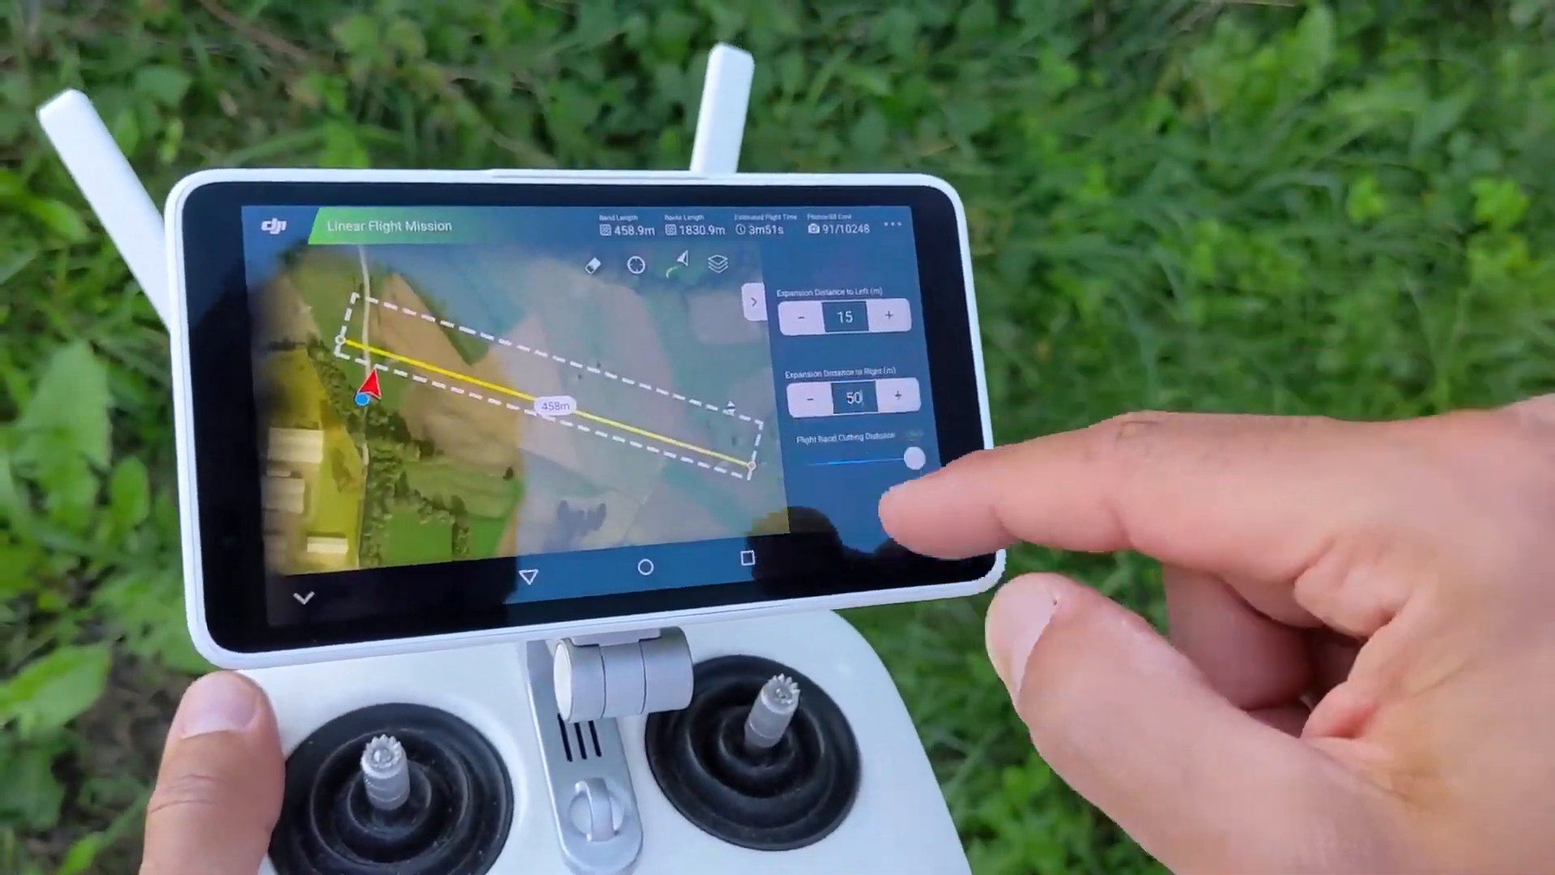
Set the flight band's expansion distance to the right to 15 m and generate the flight route.
{"action": "left_click", "coordinate": [868, 396]}
{"action": "left_click", "coordinate": [887, 484]}
{"action": "left_click", "coordinate": [887, 485]}
{"action": "left_click", "coordinate": [424, 435]}
{"action": "left_click", "coordinate": [588, 477]}
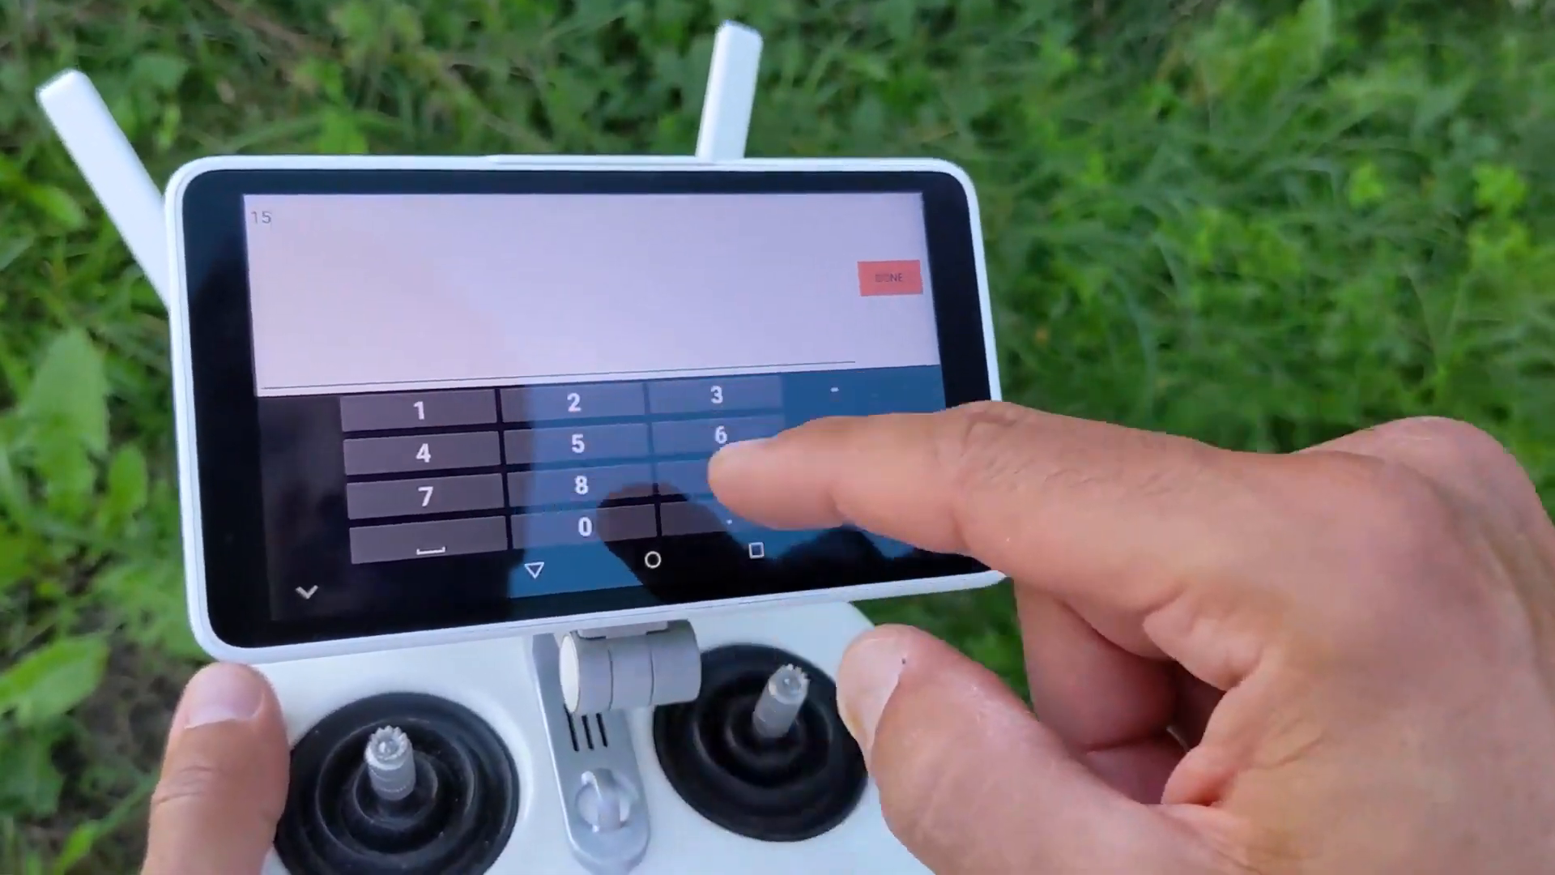
{"action": "left_click", "coordinate": [896, 302]}
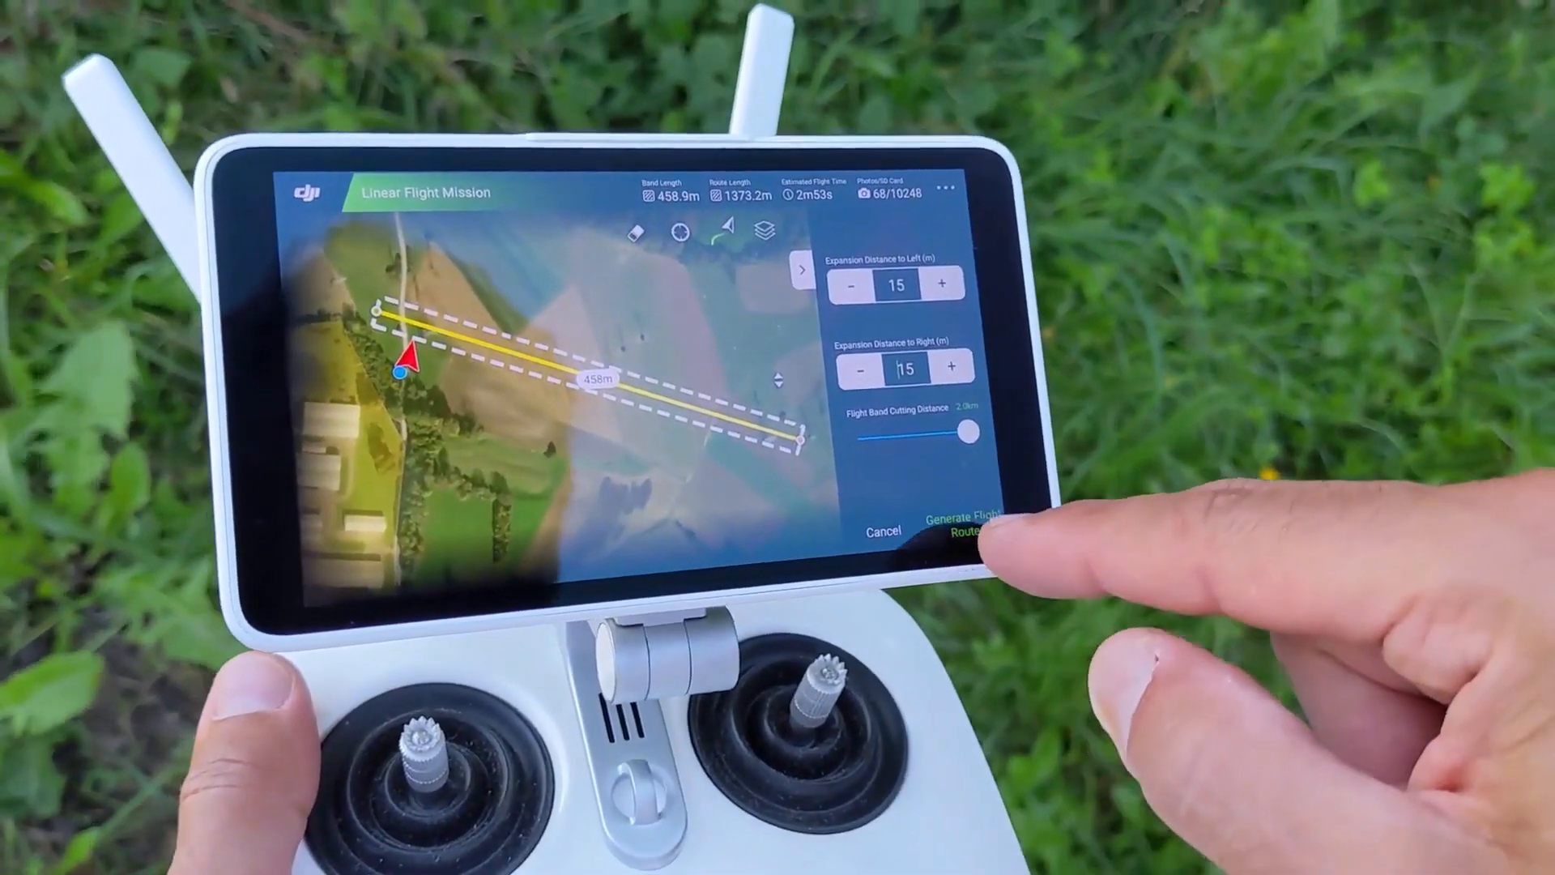
{"action": "left_click", "coordinate": [952, 525]}
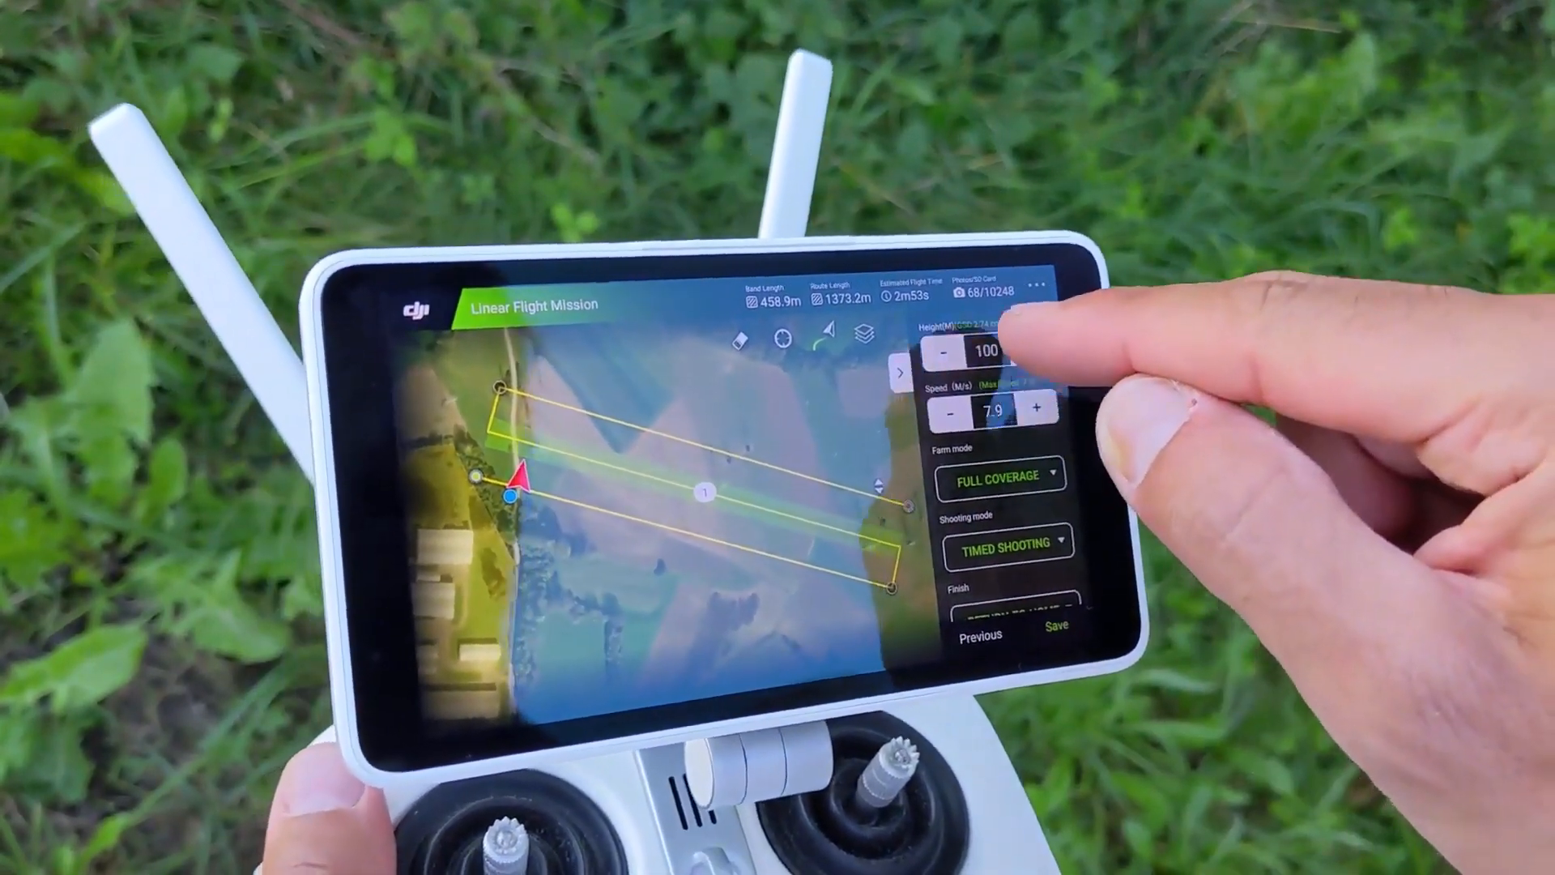
Set the flight height of the linear mission to 80 m.
{"action": "left_click", "coordinate": [985, 350]}
{"action": "key", "text": "BackSpace"}
{"action": "key", "text": "BackSpace"}
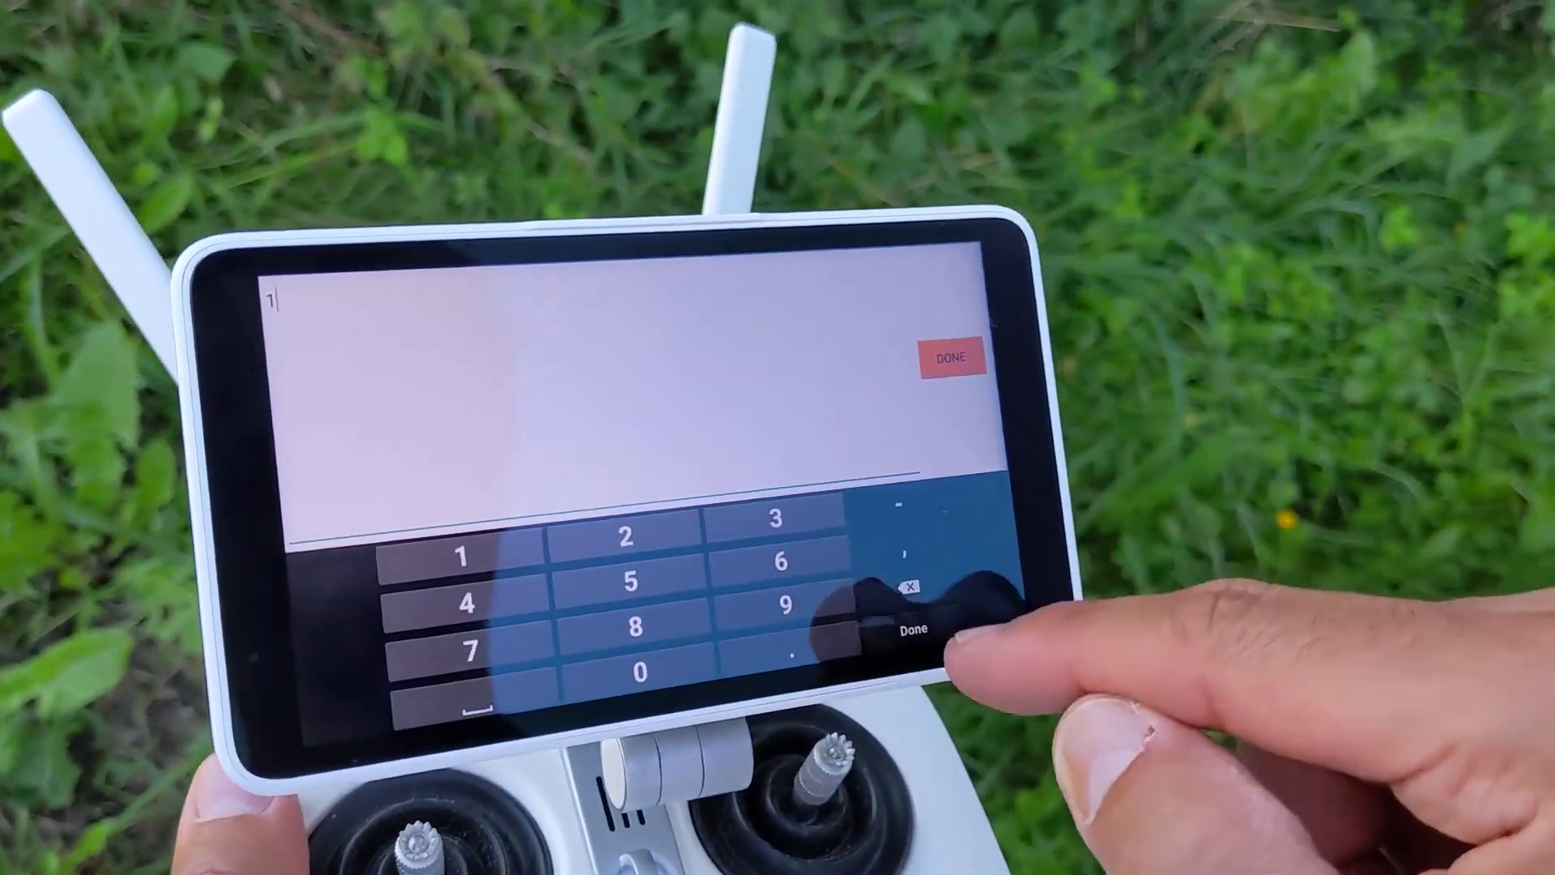
{"action": "key", "text": "BackSpace"}
{"action": "type", "text": "80"}
{"action": "left_click", "coordinate": [952, 357]}
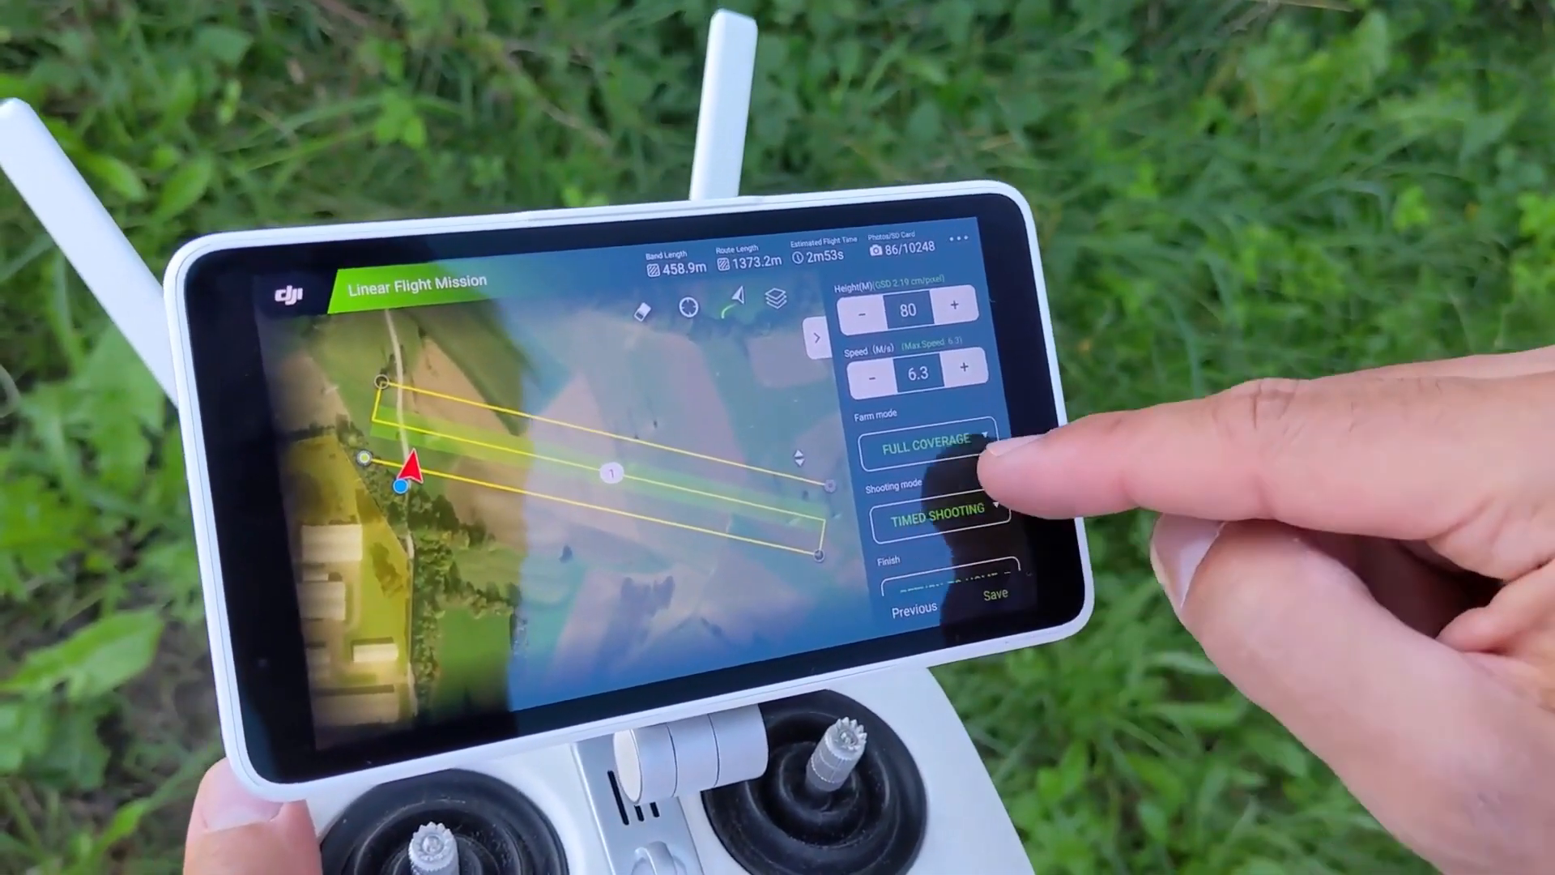
In the camera settings, turn on Shutter Priority at 800 and toggle Distortion Correction.
{"action": "left_click_drag", "start_coordinate": [989, 454], "coordinate": [1038, 248]}
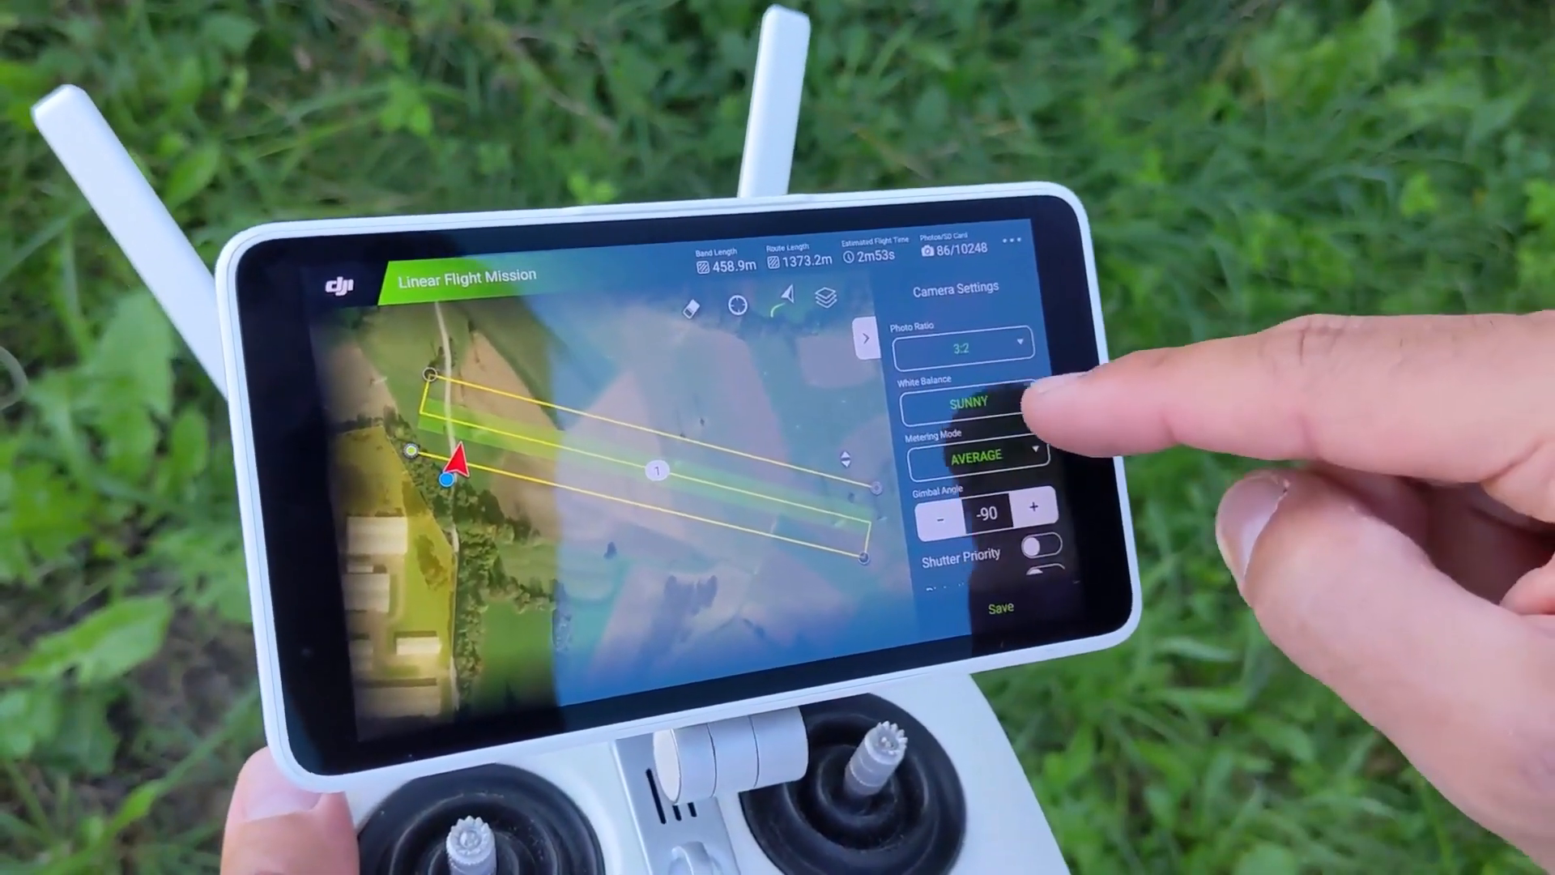
{"action": "left_click_drag", "start_coordinate": [1008, 401], "coordinate": [1032, 276]}
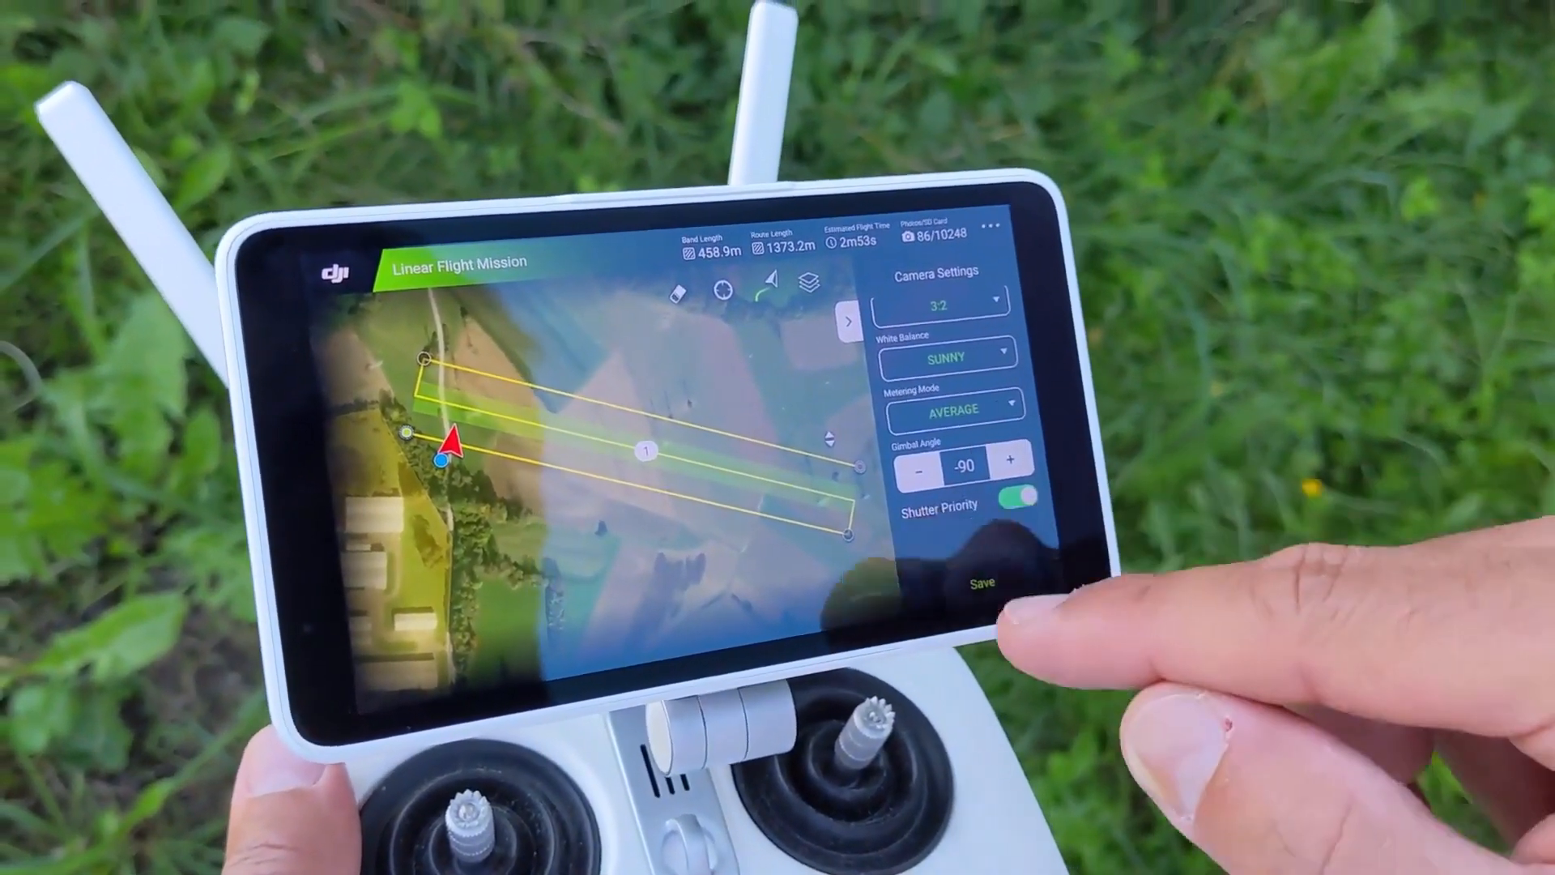
{"action": "left_click", "coordinate": [960, 519]}
{"action": "left_click_drag", "start_coordinate": [1004, 417], "coordinate": [1021, 263]}
{"action": "left_click", "coordinate": [1098, 492]}
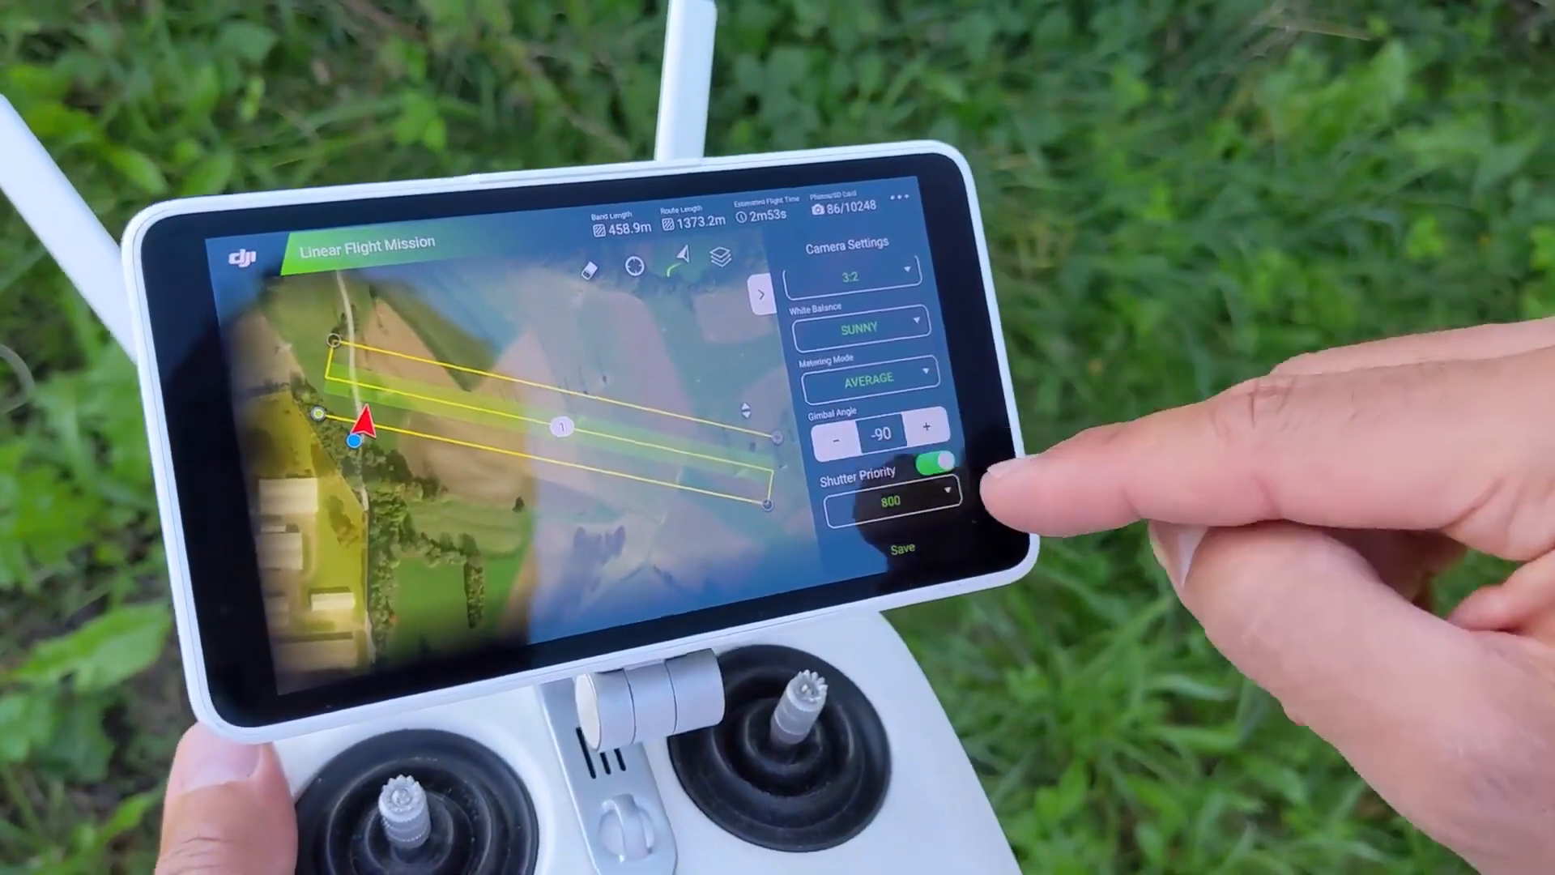
{"action": "scroll", "coordinate": [931, 340], "scroll_direction": "down", "scroll_amount": 2}
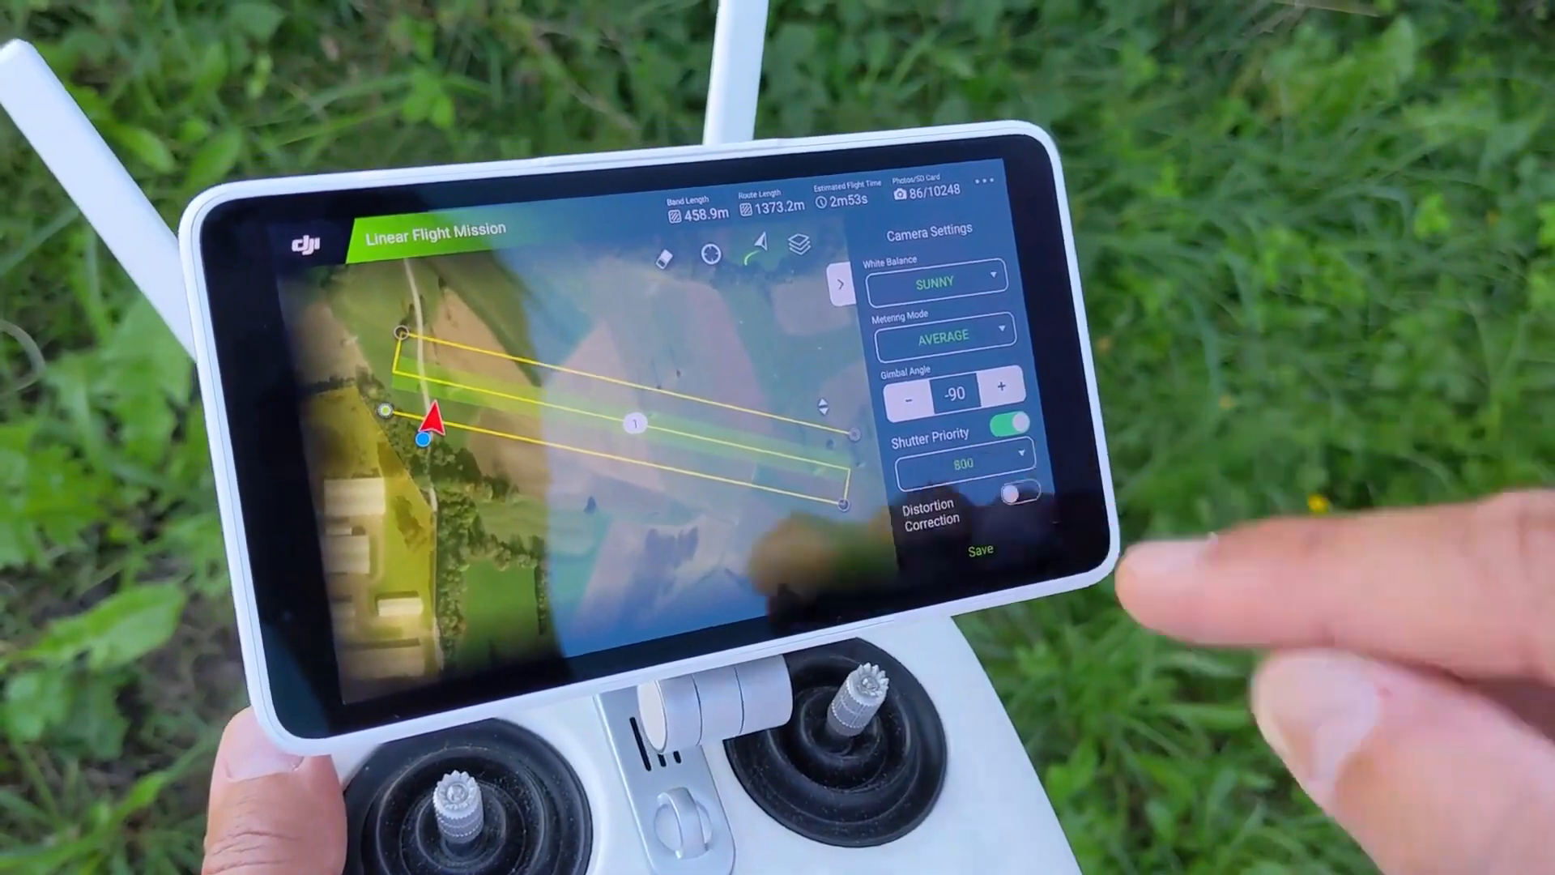
{"action": "left_click", "coordinate": [1020, 493]}
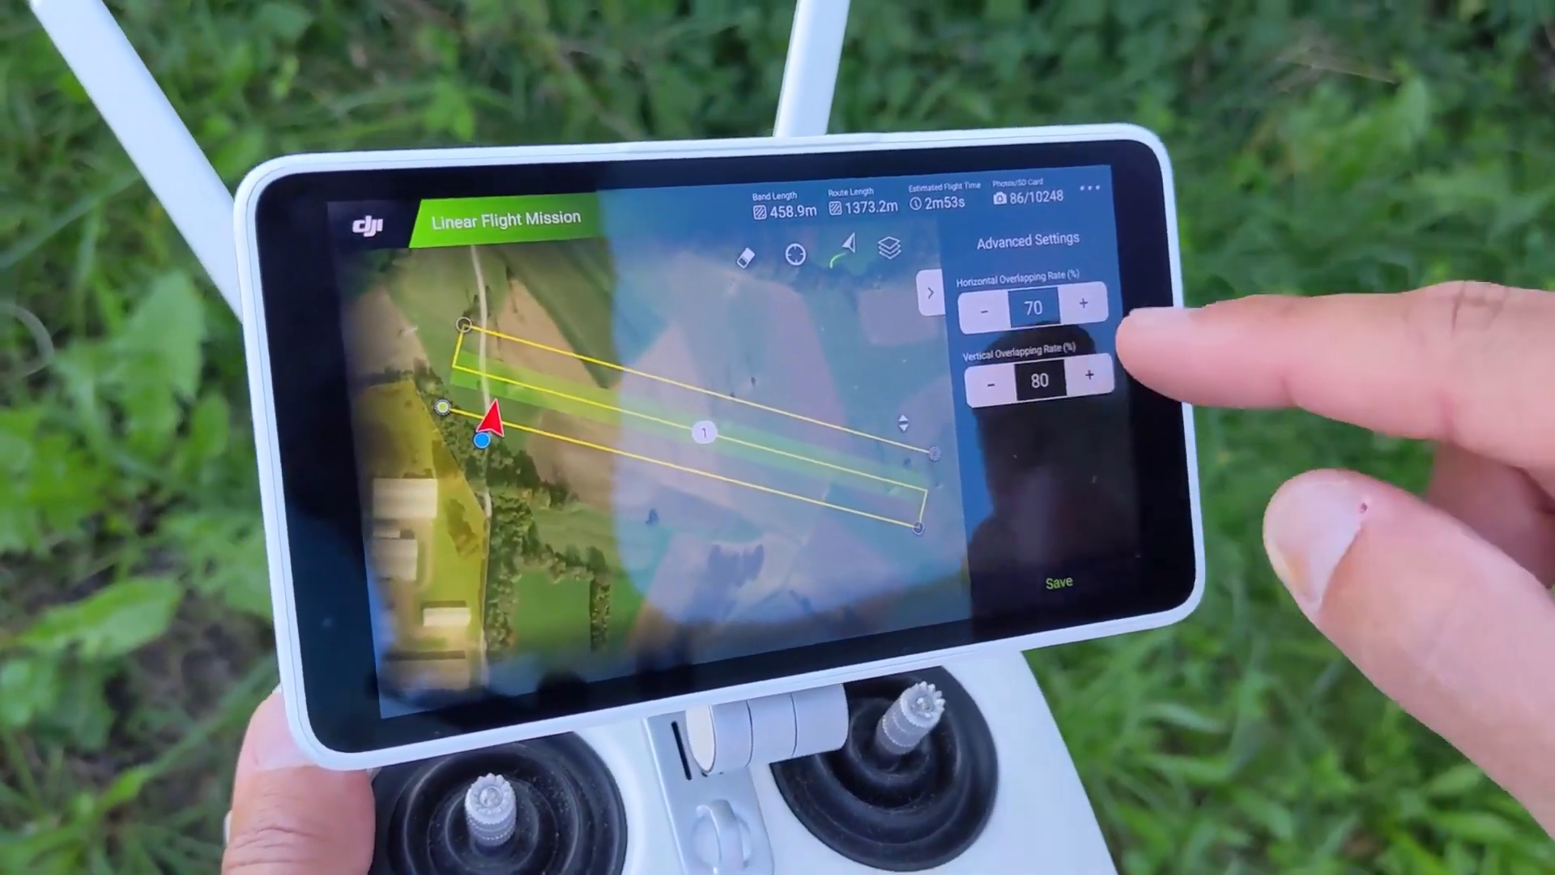
In the advanced settings, raise the horizontal overlapping rate to 90%.
{"action": "left_click", "coordinate": [1066, 255]}
{"action": "left_click", "coordinate": [1071, 301]}
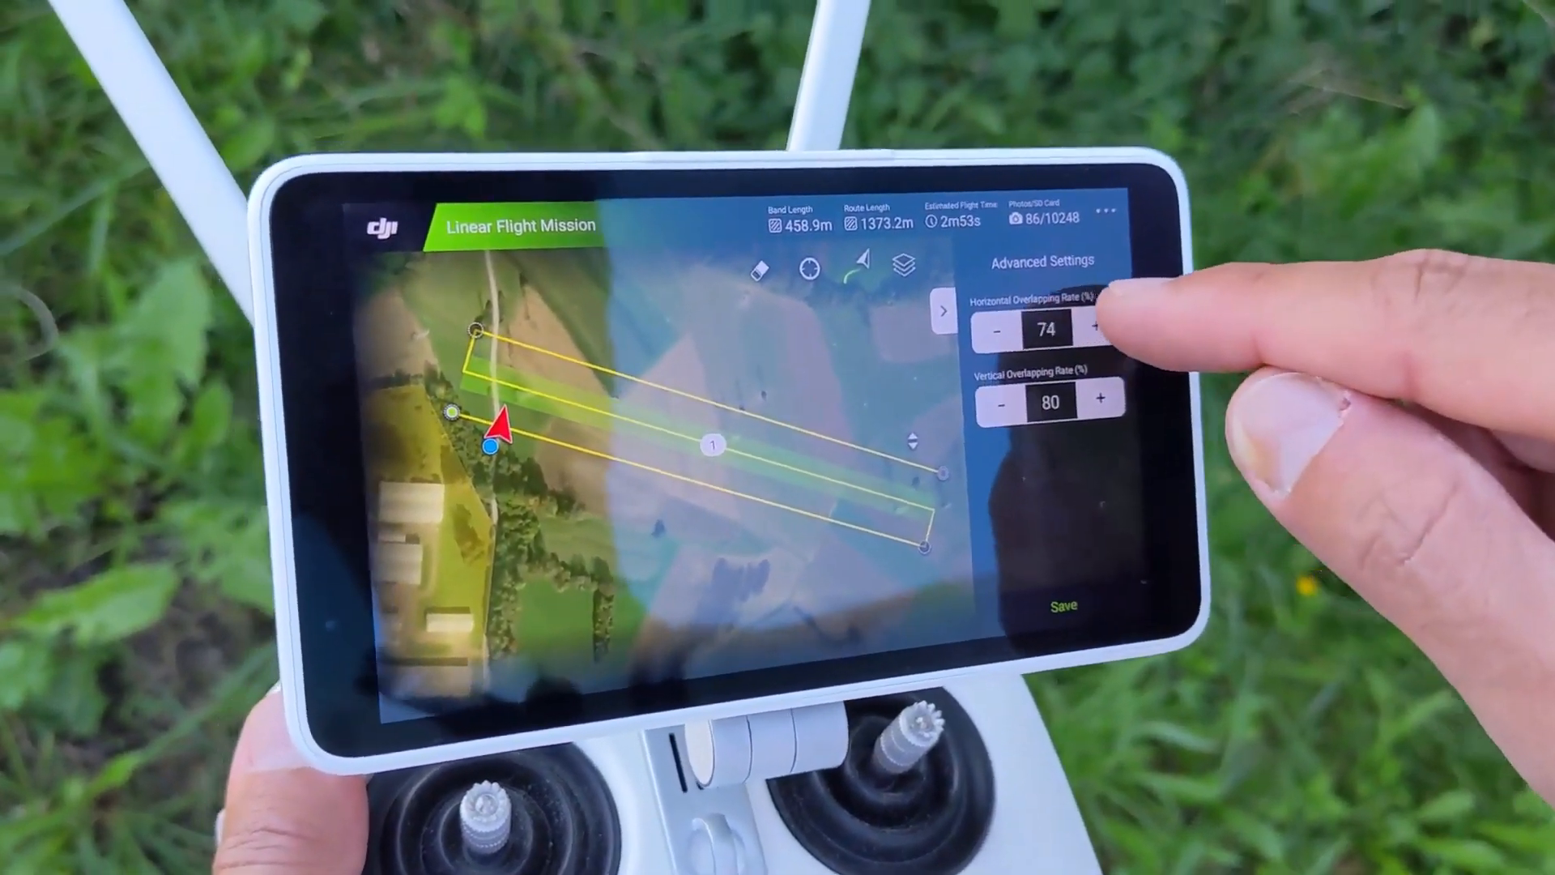
{"action": "left_click", "coordinate": [1070, 301]}
{"action": "left_click", "coordinate": [1070, 302]}
{"action": "left_click", "coordinate": [1071, 302]}
{"action": "left_click", "coordinate": [1114, 367]}
{"action": "left_click", "coordinate": [1113, 367]}
{"action": "left_click", "coordinate": [1114, 367]}
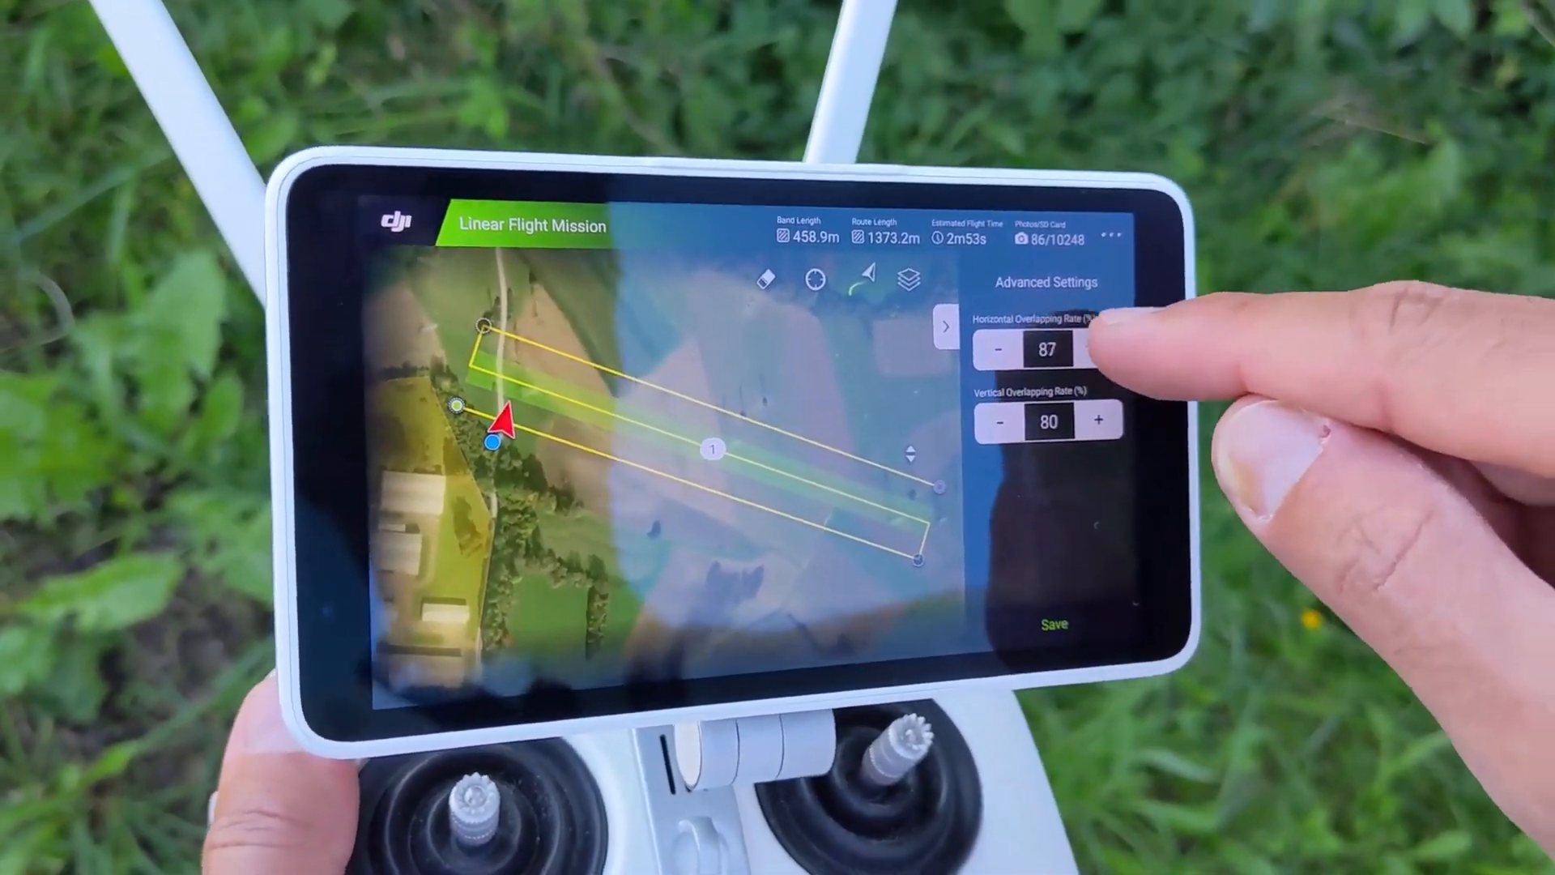
{"action": "left_click", "coordinate": [1113, 367]}
{"action": "left_click", "coordinate": [1113, 367]}
{"action": "left_click", "coordinate": [1114, 366]}
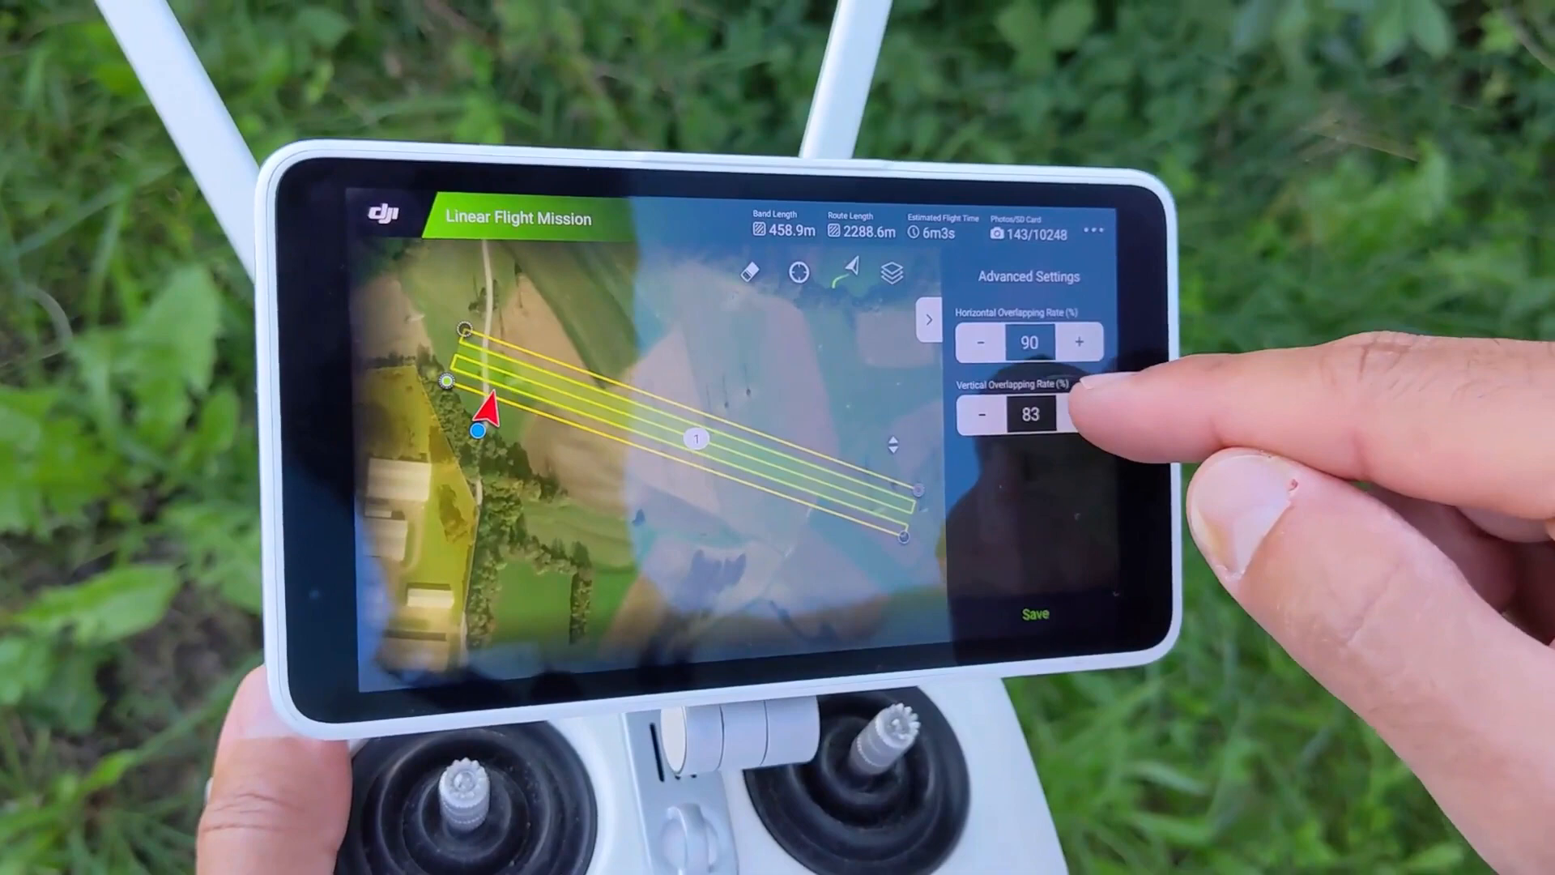
Raise the vertical overlapping rate to 90% and save the advanced settings.
{"action": "left_click", "coordinate": [1096, 409]}
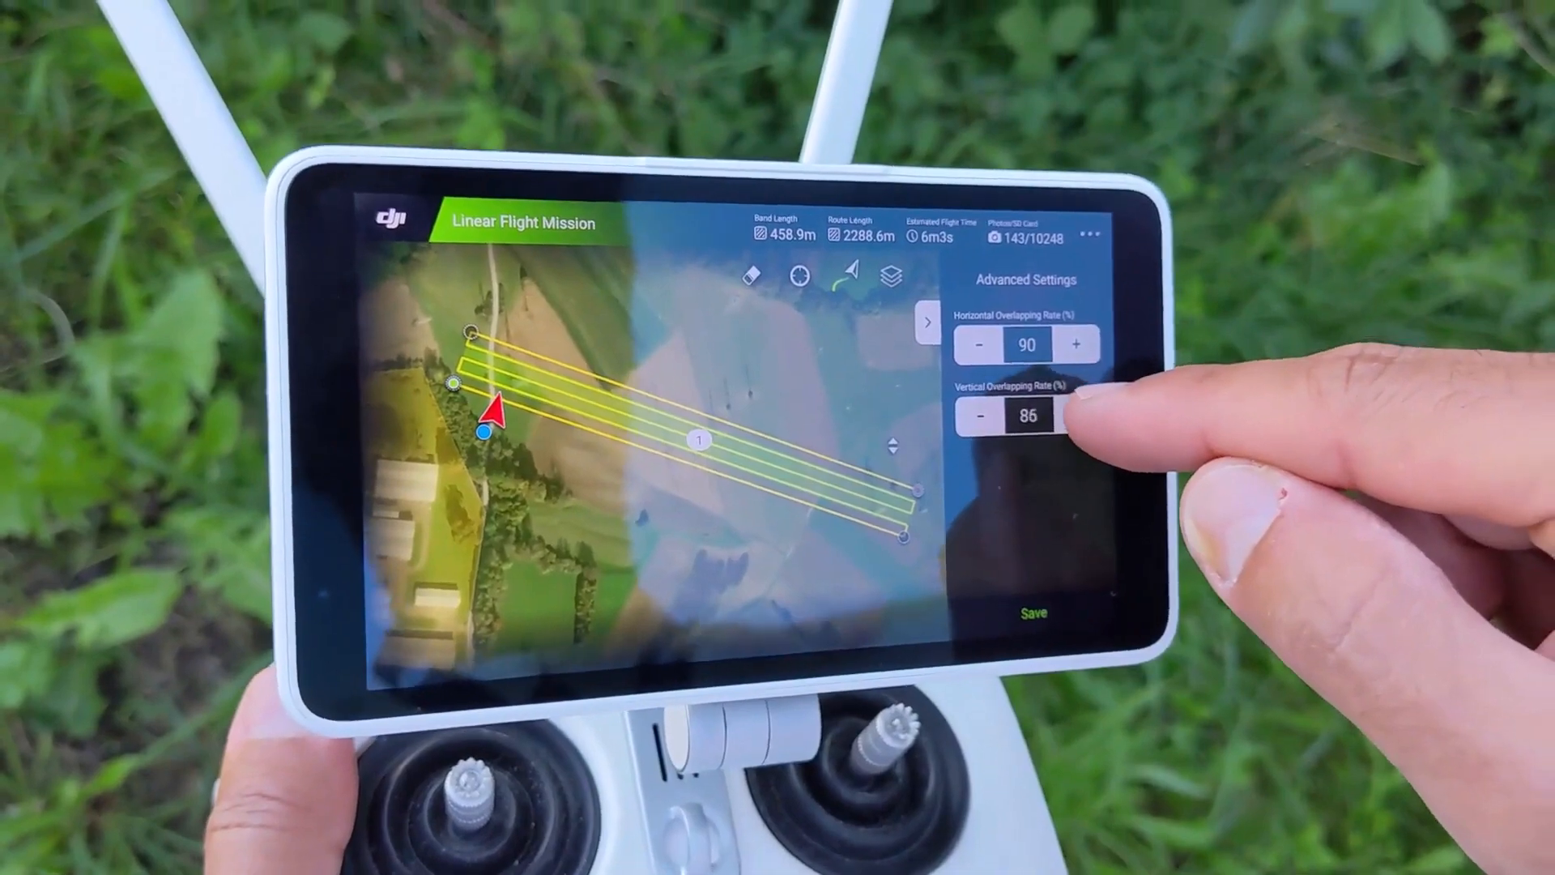
{"action": "left_click", "coordinate": [1096, 409]}
{"action": "left_click", "coordinate": [1096, 409]}
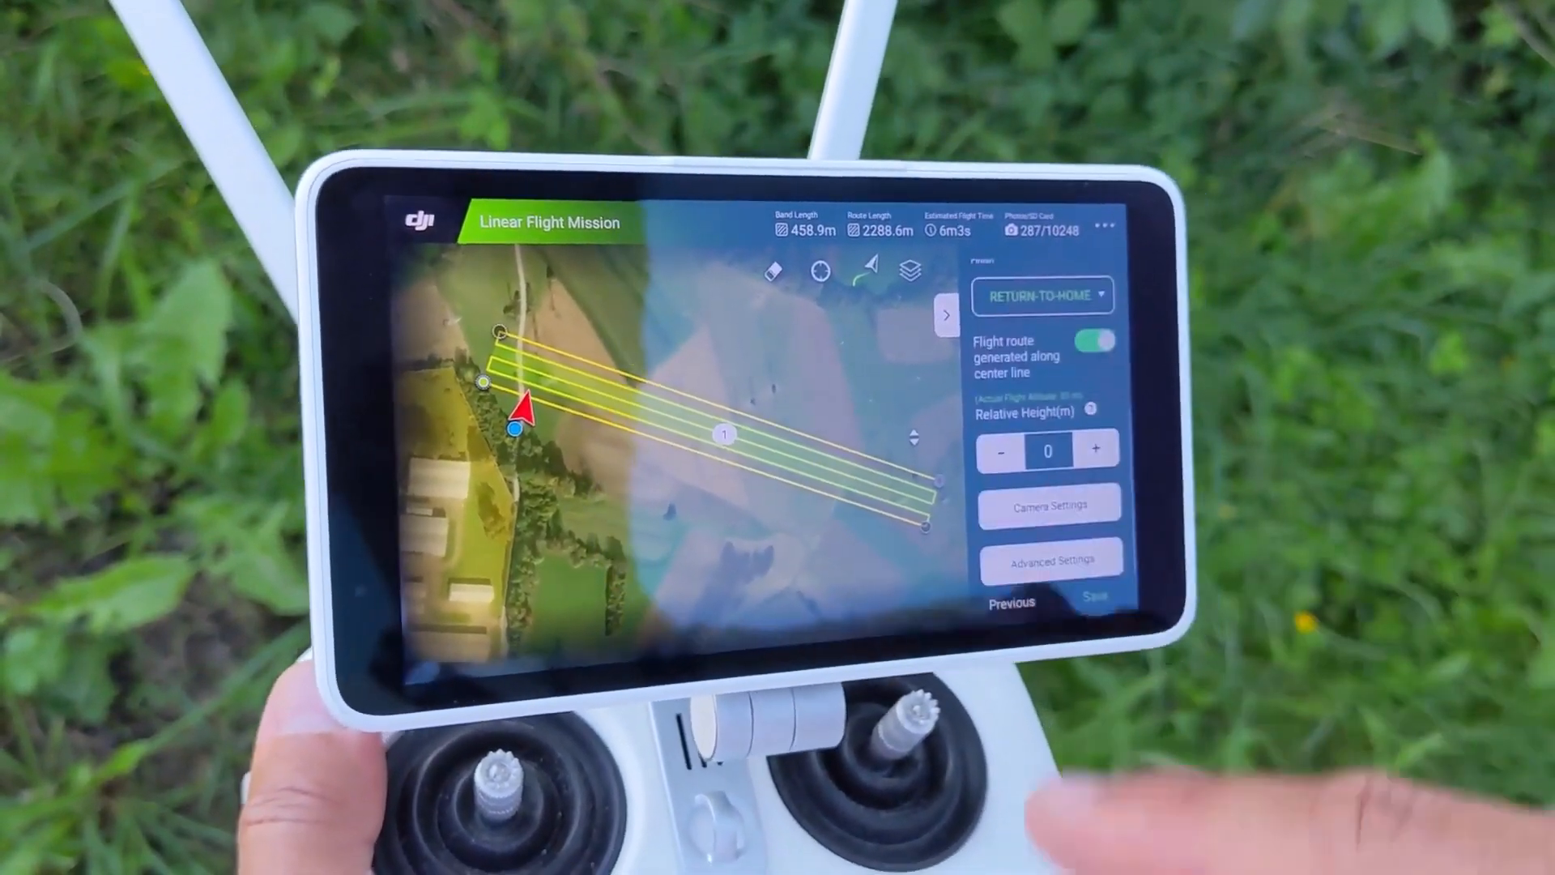
Reopen the advanced settings and set the horizontal overlapping rate to 85%.
{"action": "scroll", "coordinate": [1045, 446], "scroll_direction": "up", "scroll_amount": 5}
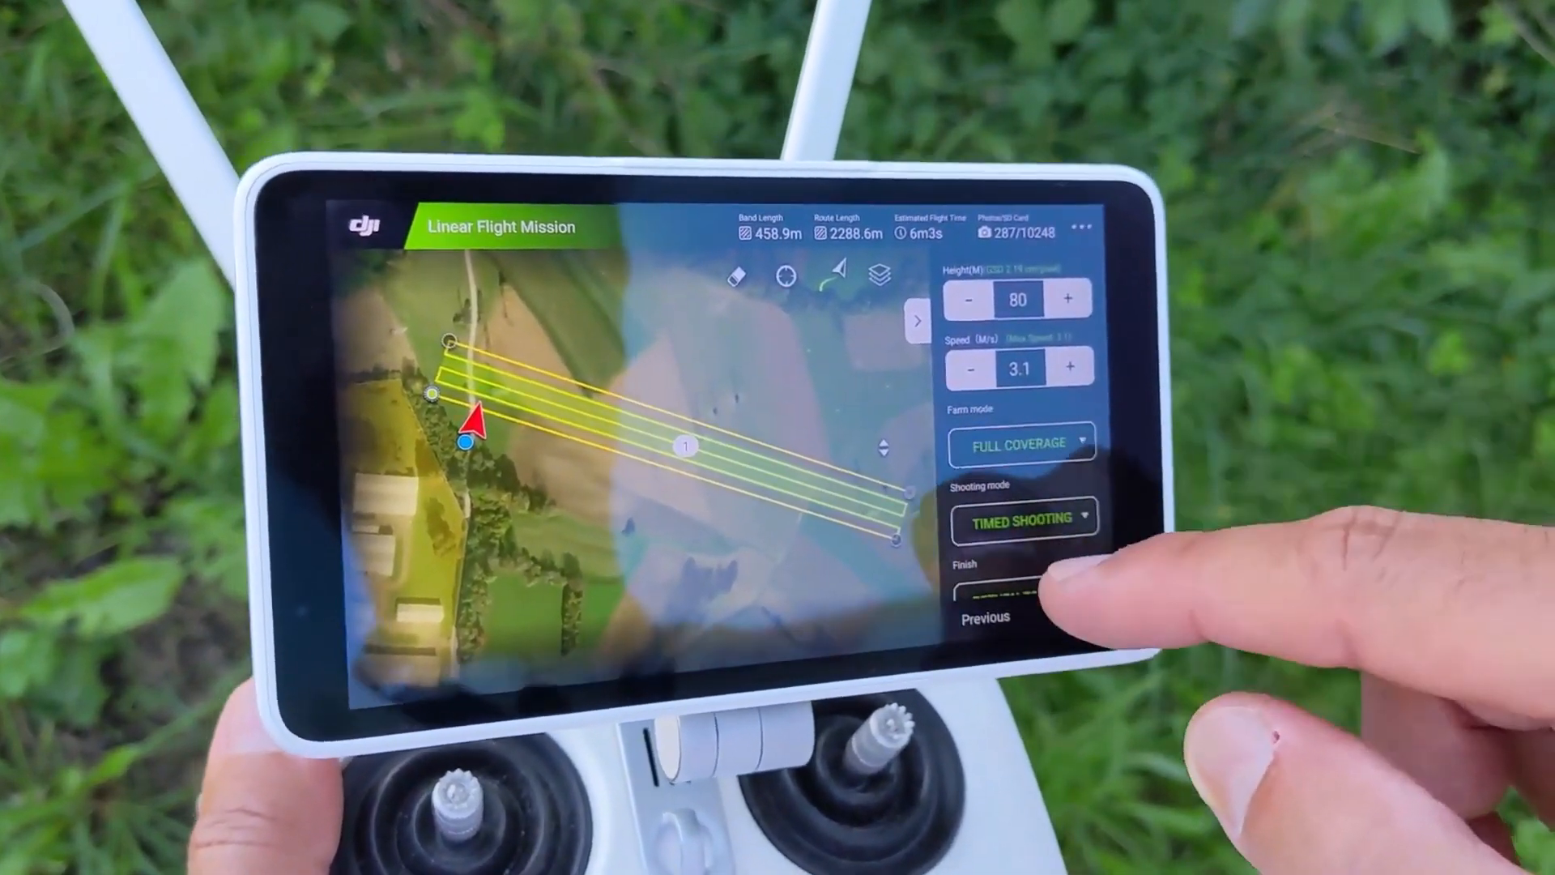
{"action": "scroll", "coordinate": [1036, 486], "scroll_direction": "down", "scroll_amount": 5}
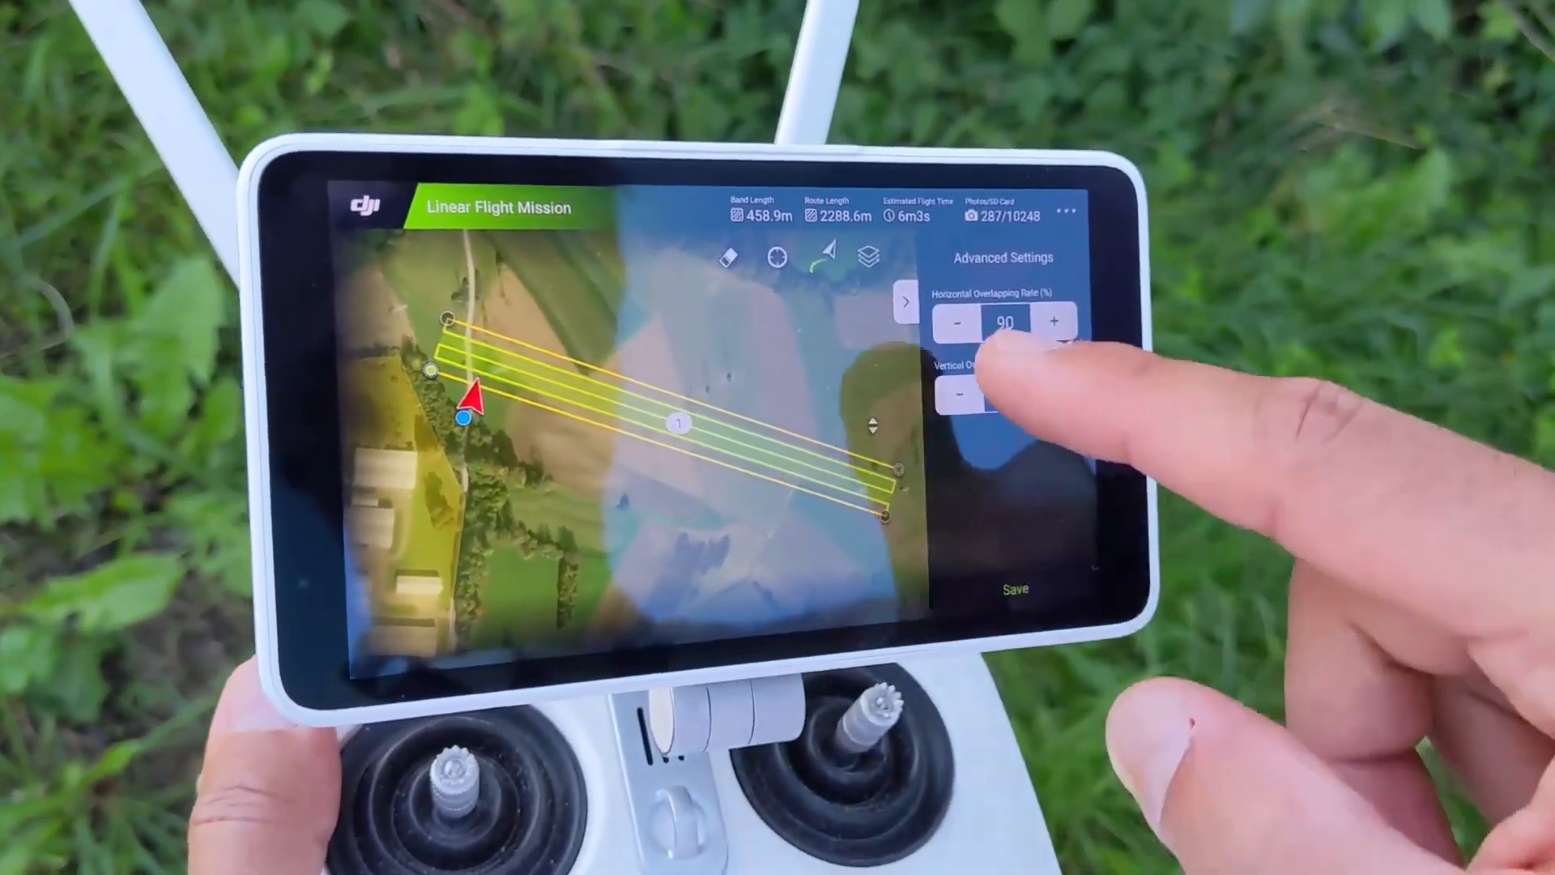
{"action": "left_click", "coordinate": [941, 319]}
{"action": "left_click", "coordinate": [941, 319]}
{"action": "left_click", "coordinate": [941, 319]}
{"action": "left_click", "coordinate": [988, 329]}
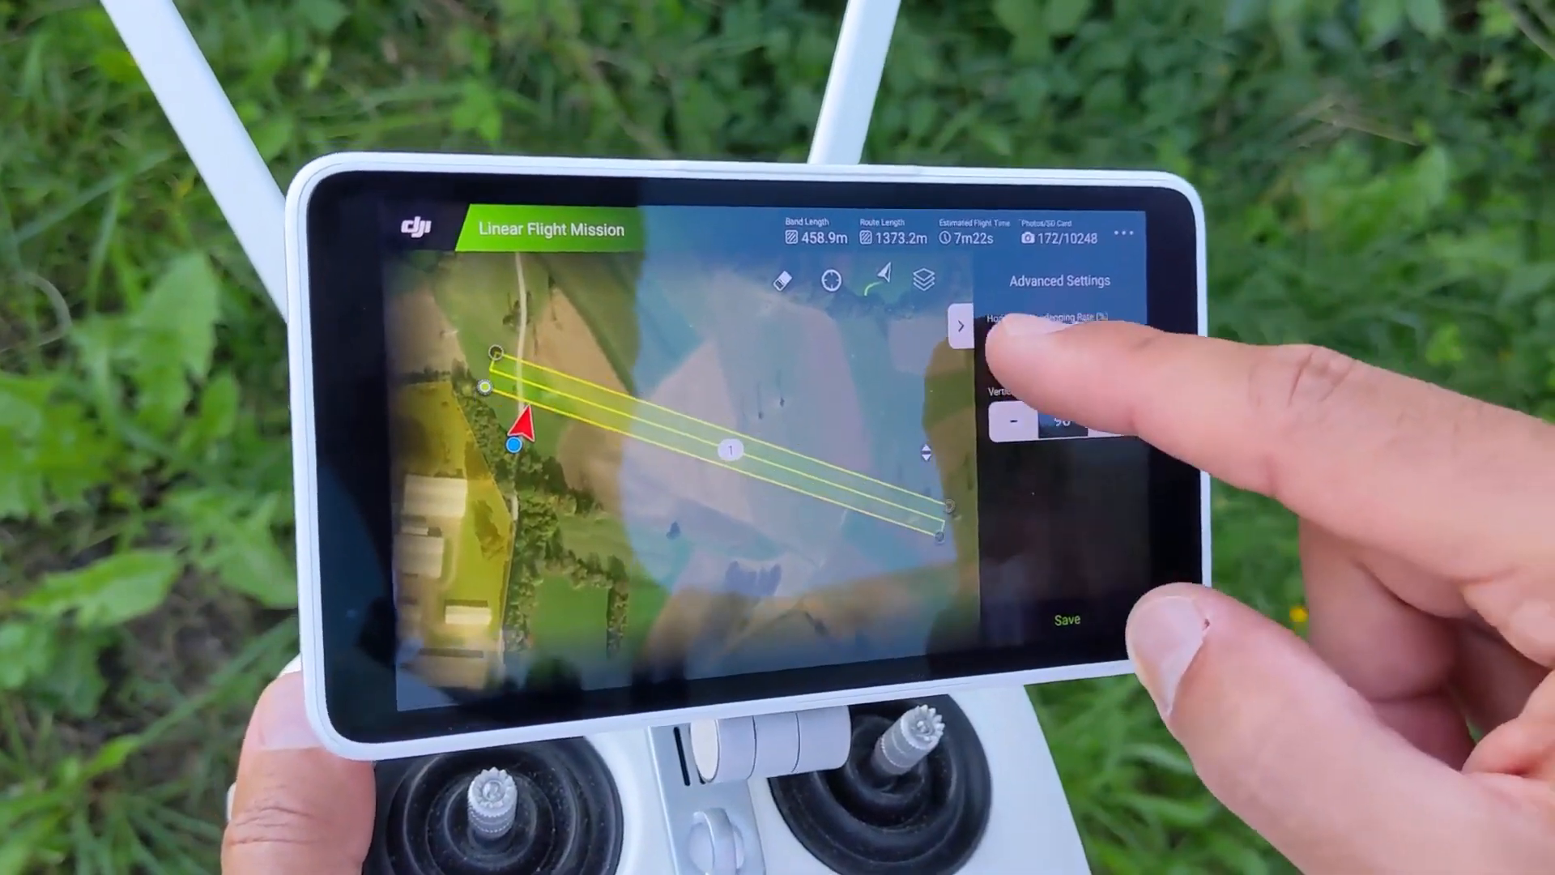
{"action": "left_click", "coordinate": [989, 328]}
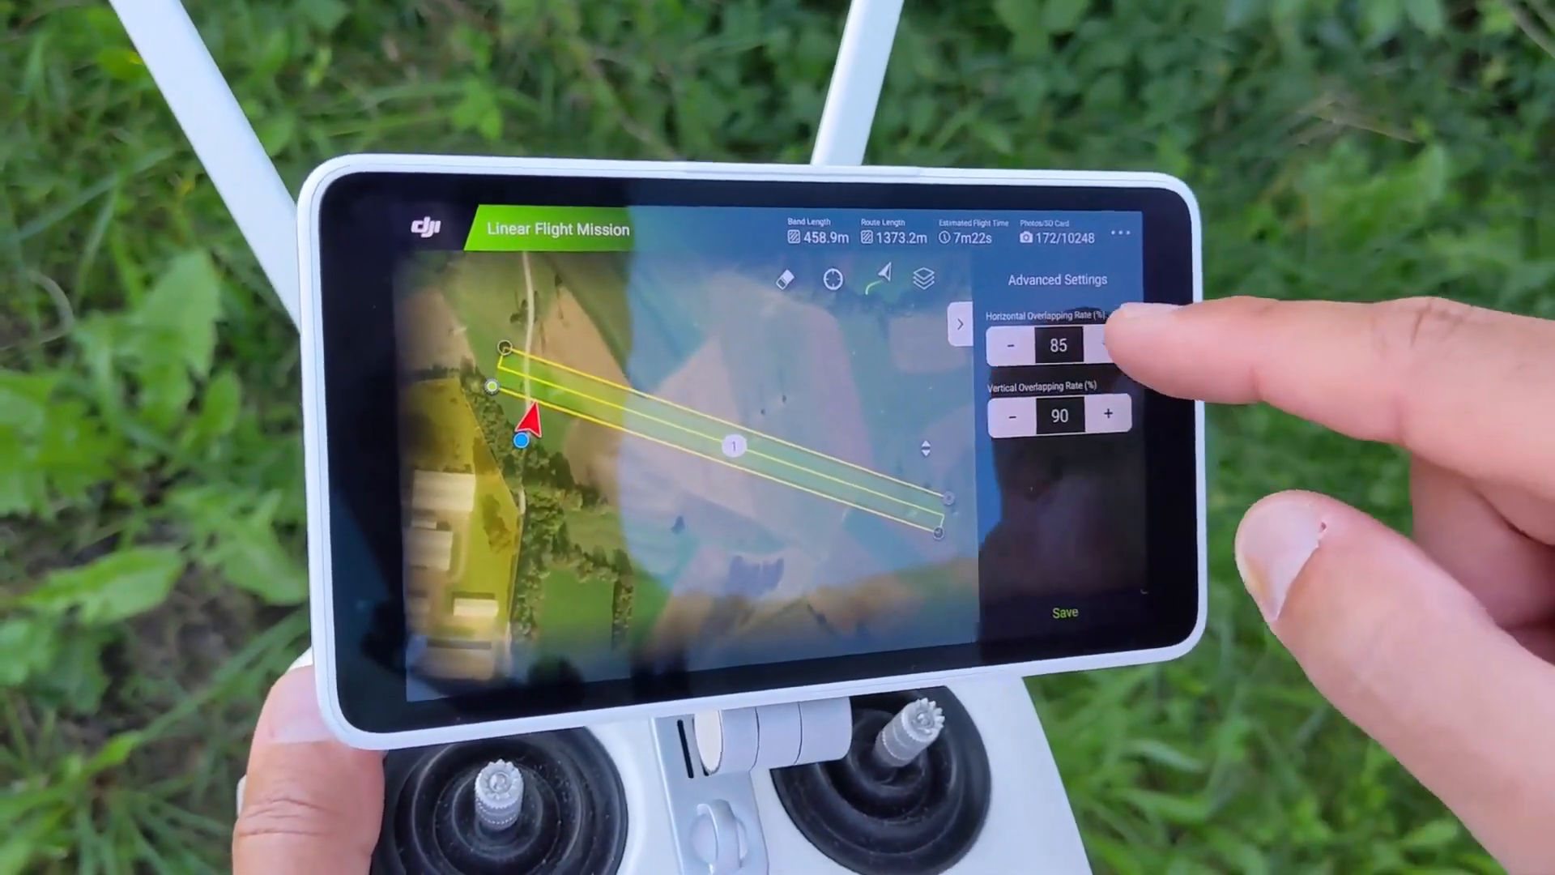
{"action": "left_click", "coordinate": [1112, 338]}
{"action": "left_click", "coordinate": [1112, 339]}
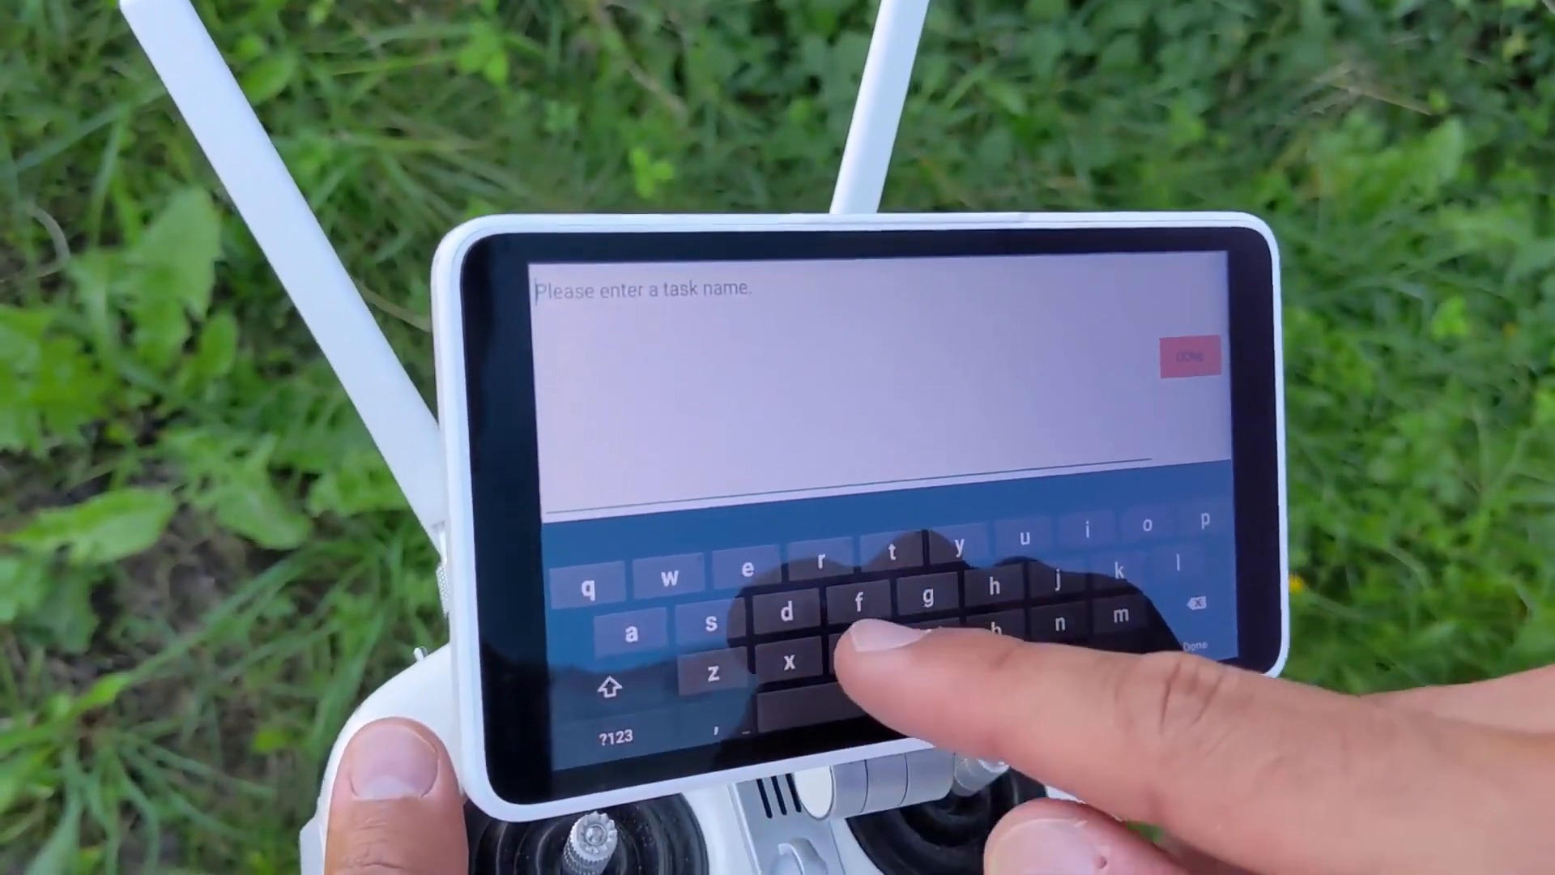
Save the mission under the task name "fligh 1".
{"action": "type", "text": "fligh 1"}
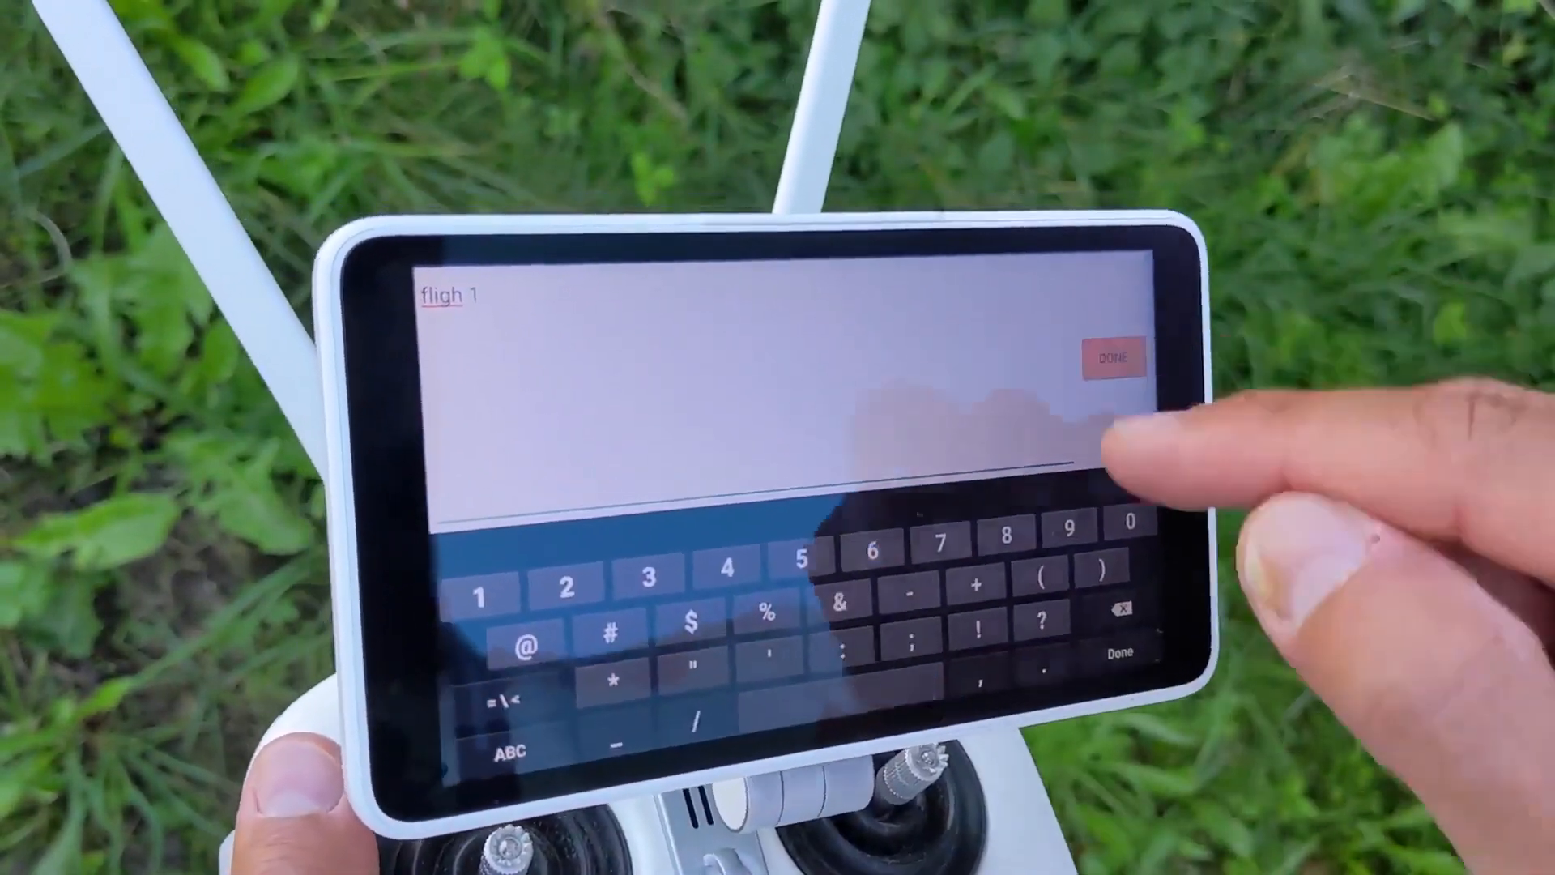
{"action": "left_click", "coordinate": [1081, 346]}
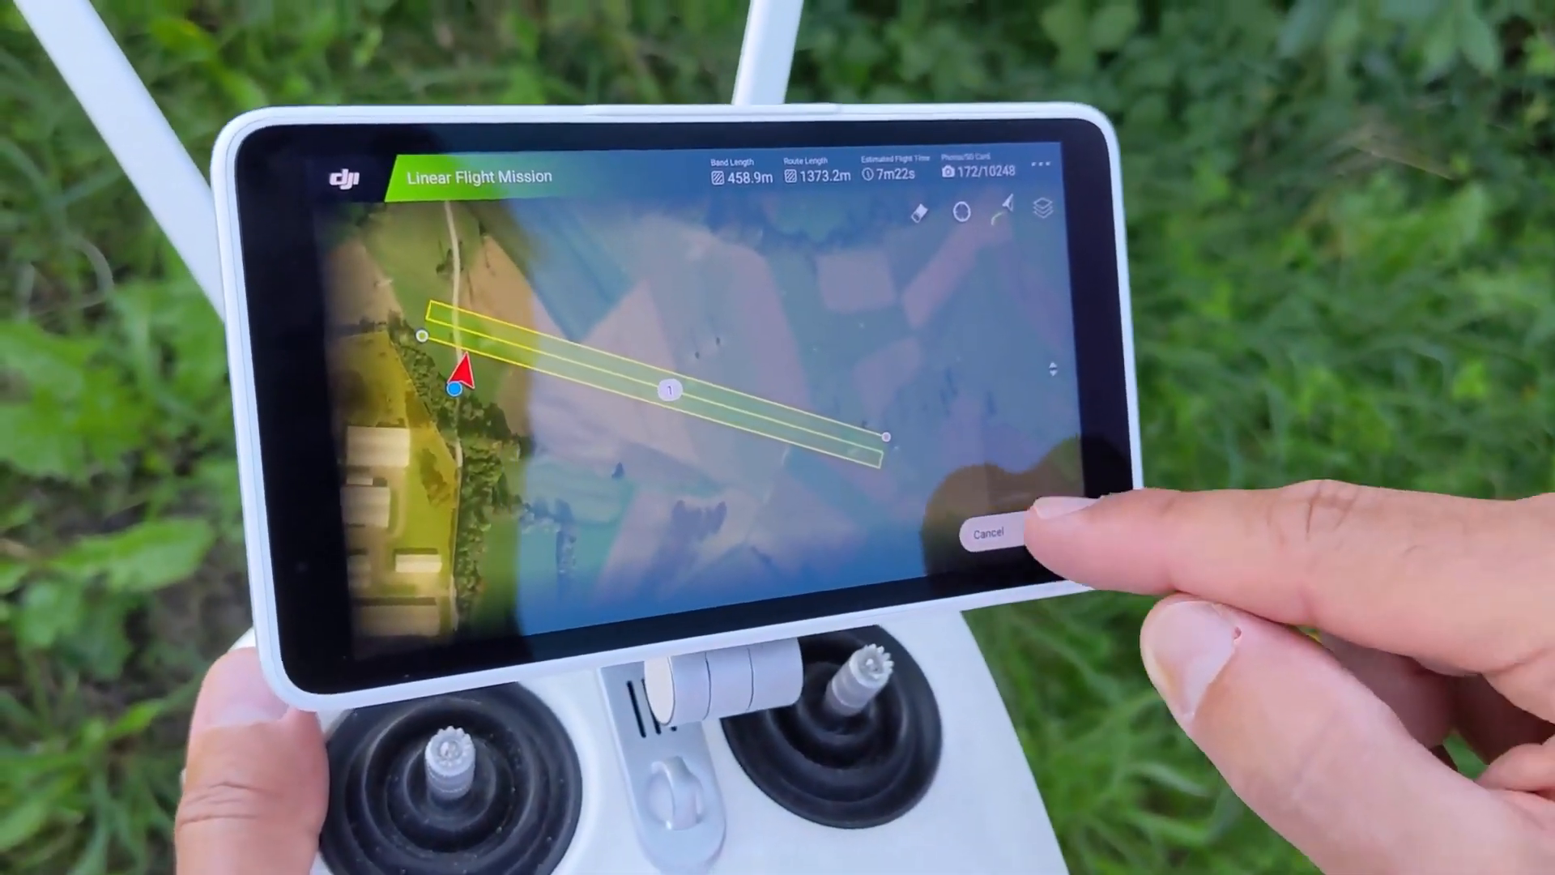
Invoke the saved mission, accept the precautions, execute the task after the self-check and respond to the authorization zone warning.
{"action": "left_click", "coordinate": [996, 525]}
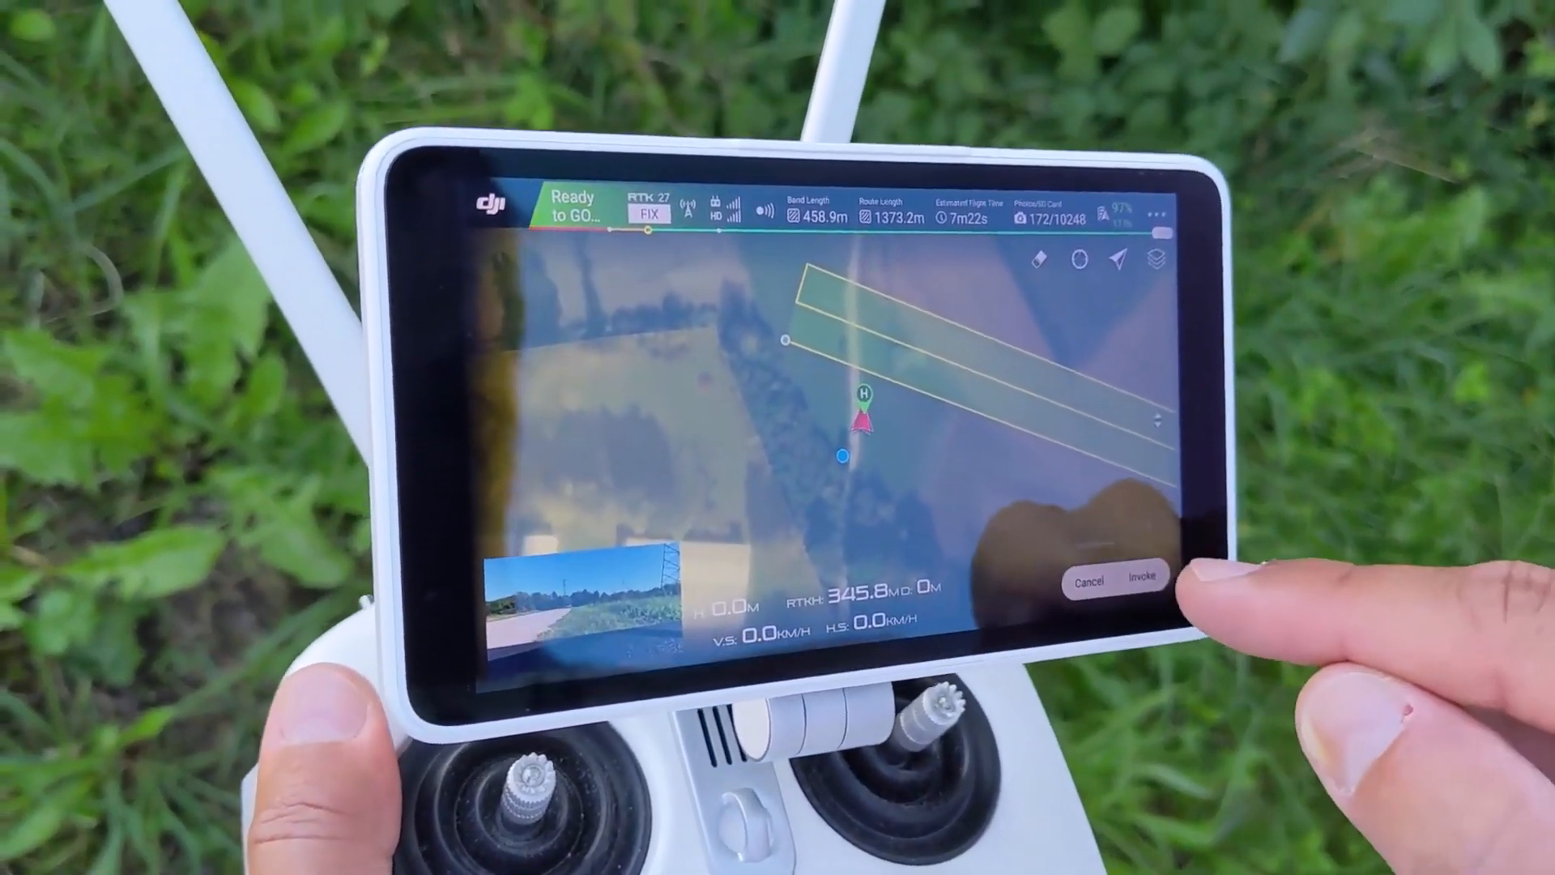
{"action": "left_click", "coordinate": [1142, 575]}
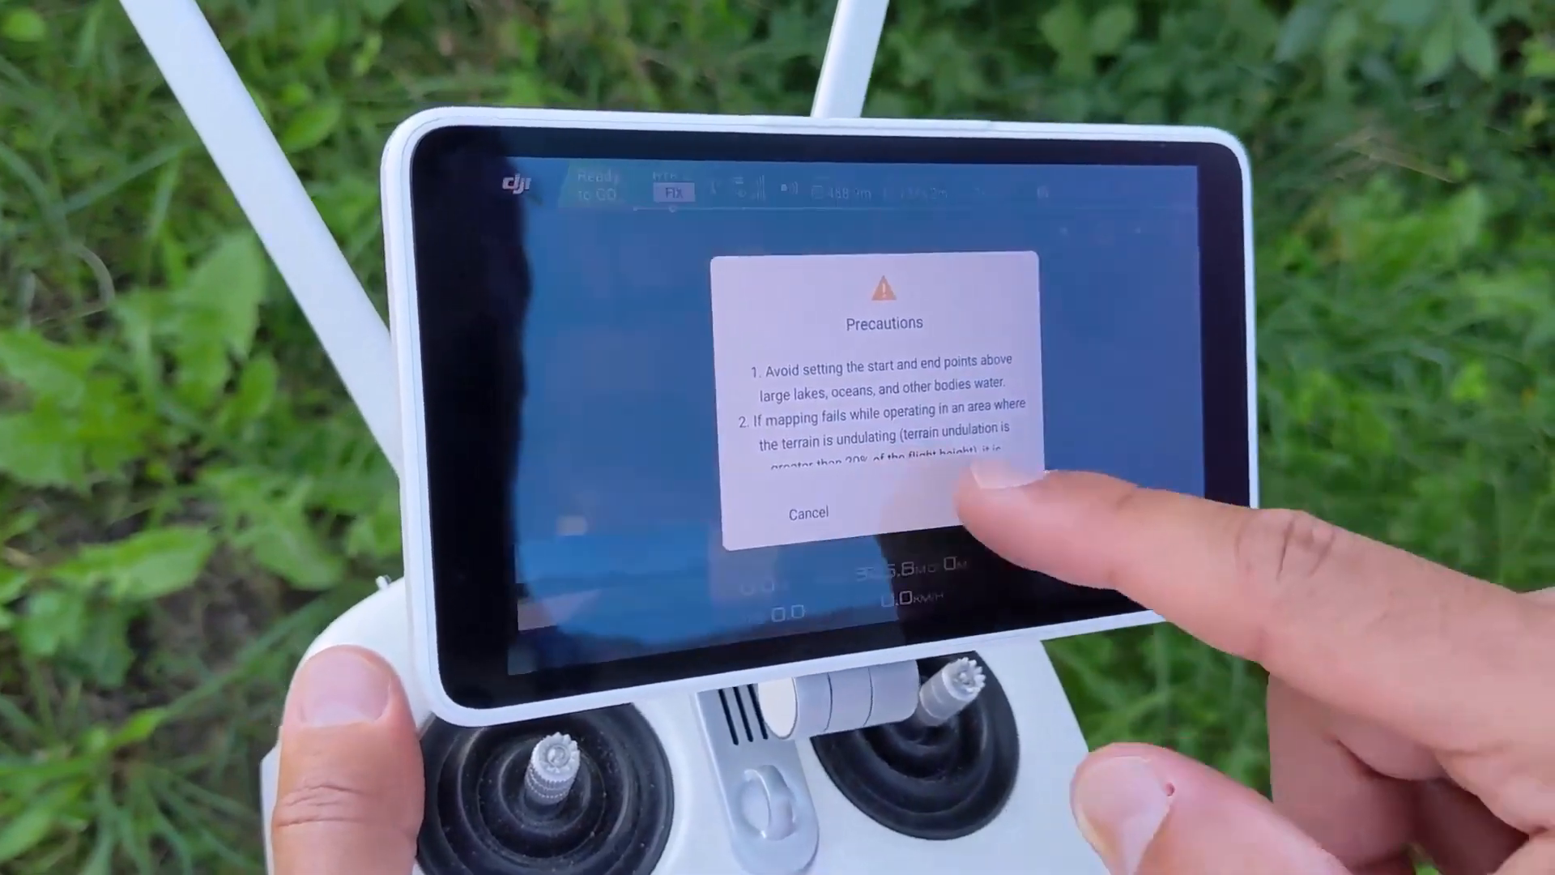
{"action": "left_click", "coordinate": [941, 484]}
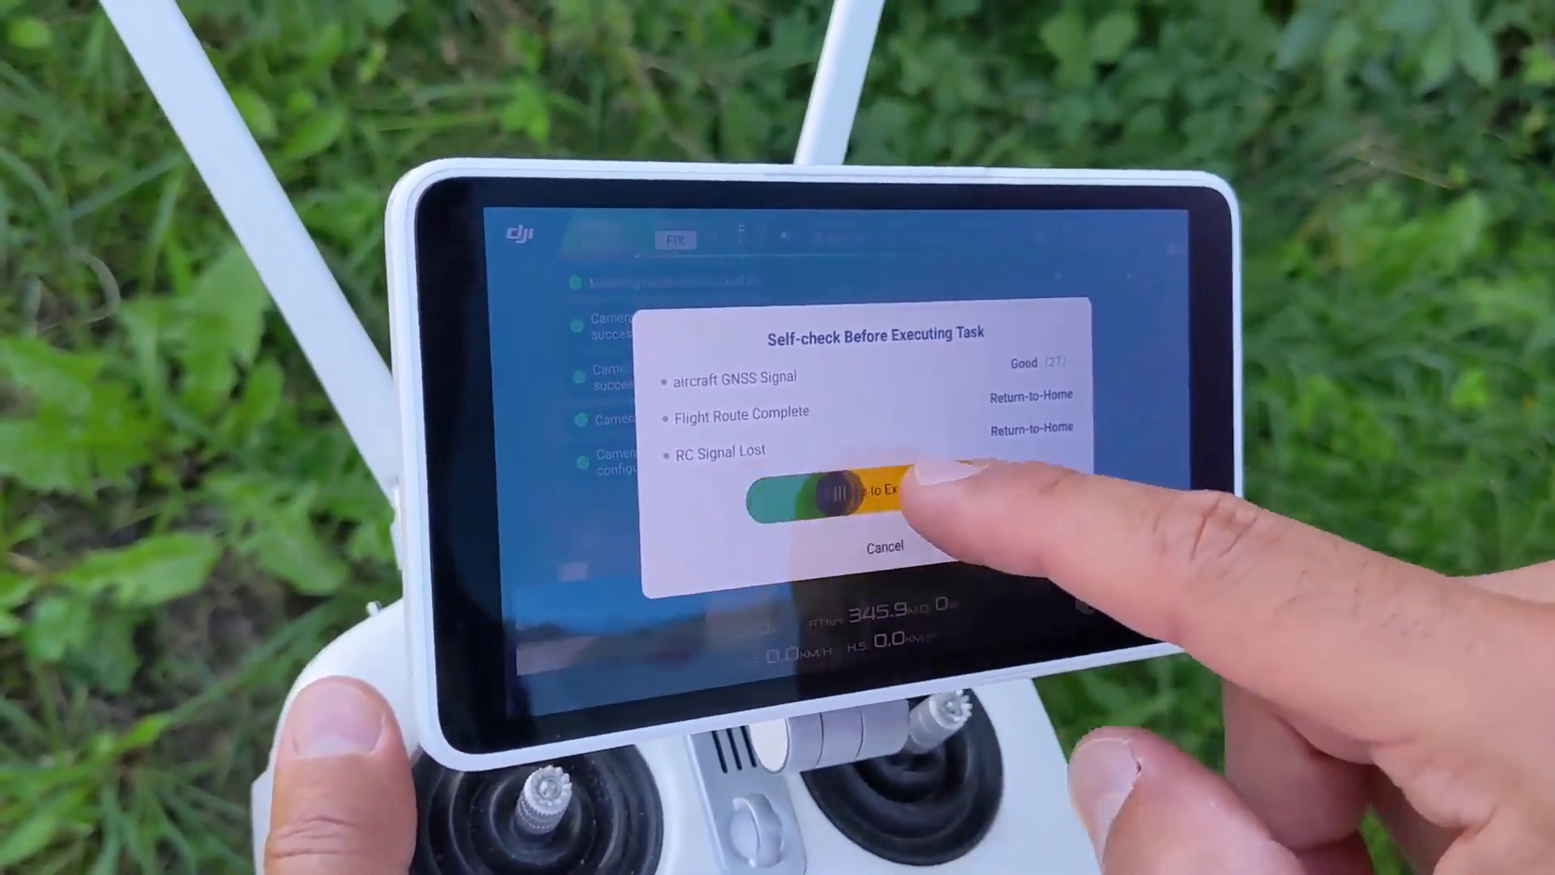
{"action": "left_click_drag", "start_coordinate": [842, 493], "coordinate": [1053, 488]}
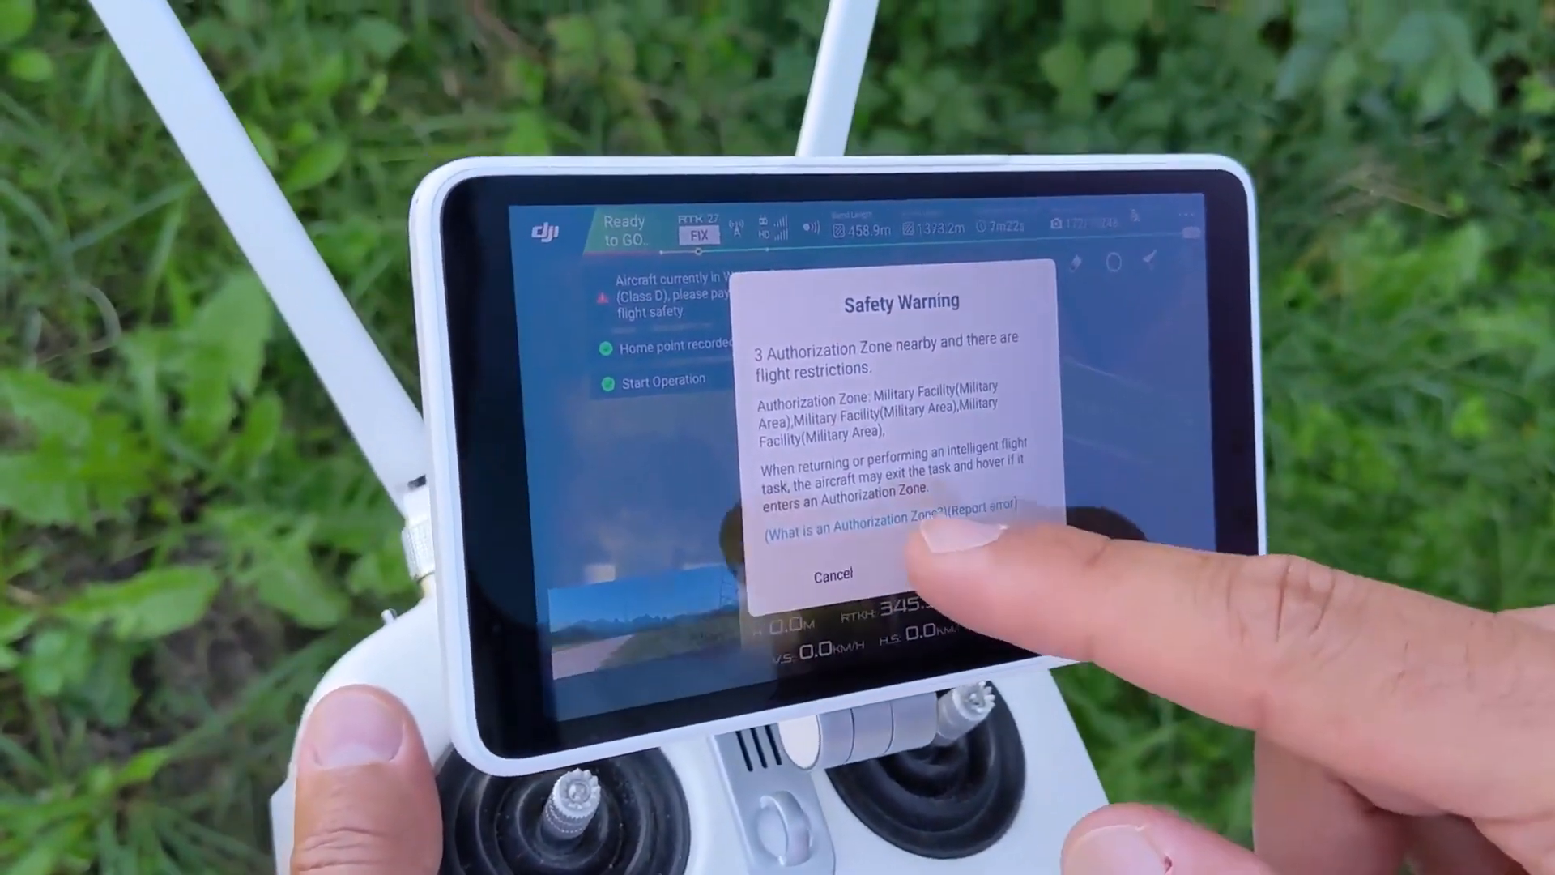
{"action": "left_click", "coordinate": [786, 528]}
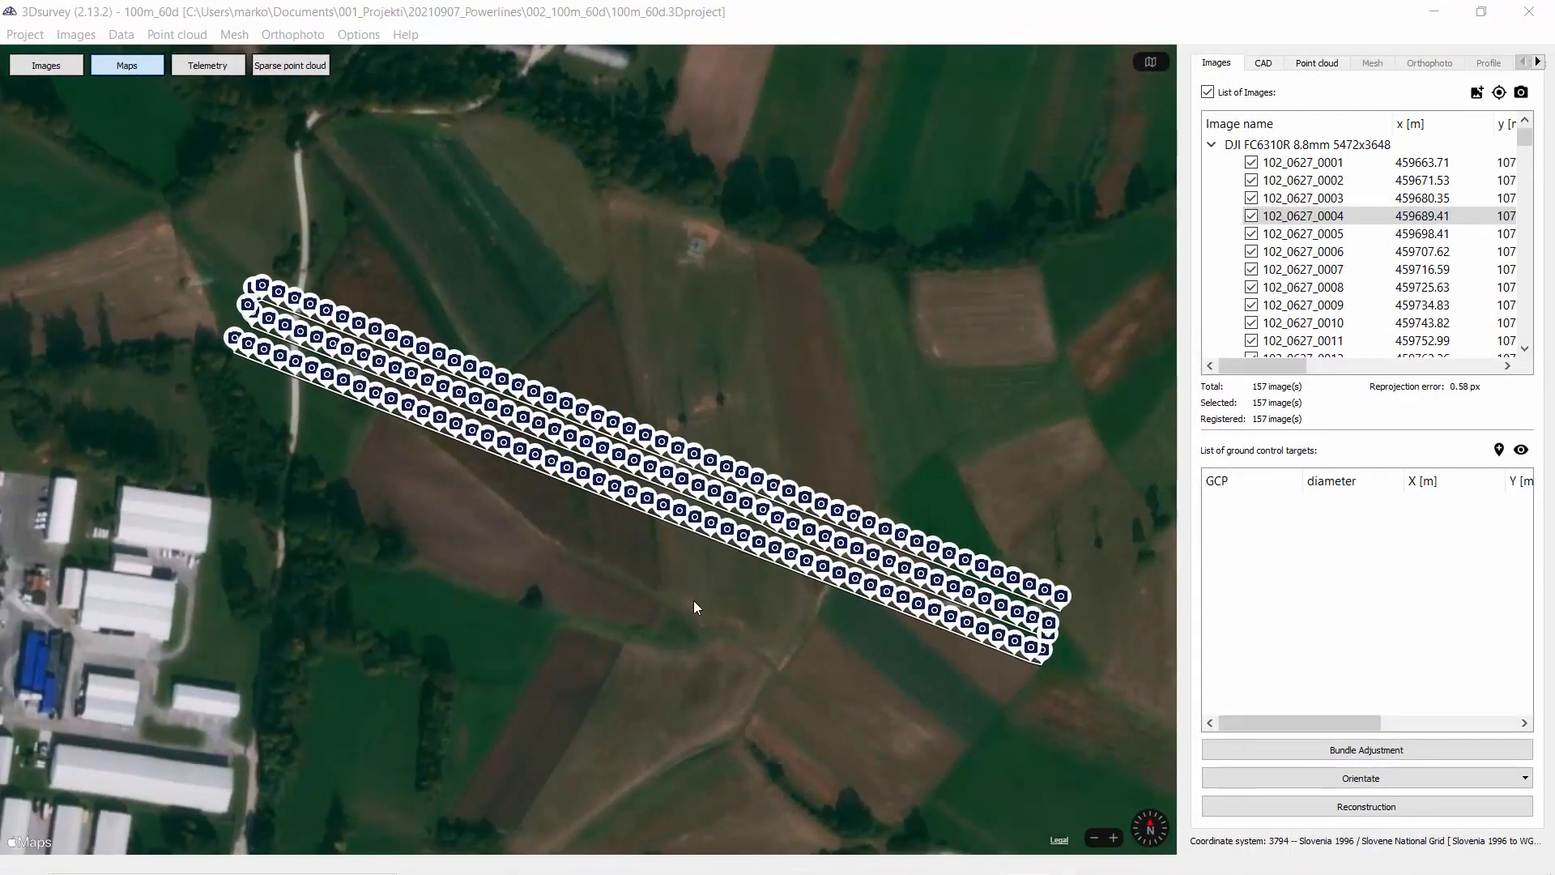
Switch to 3Dsurvey and examine the image positions on the map and the camera orientations in the Telemetry view with text labels hidden.
{"action": "scroll", "coordinate": [693, 600], "scroll_direction": "up", "scroll_amount": 2}
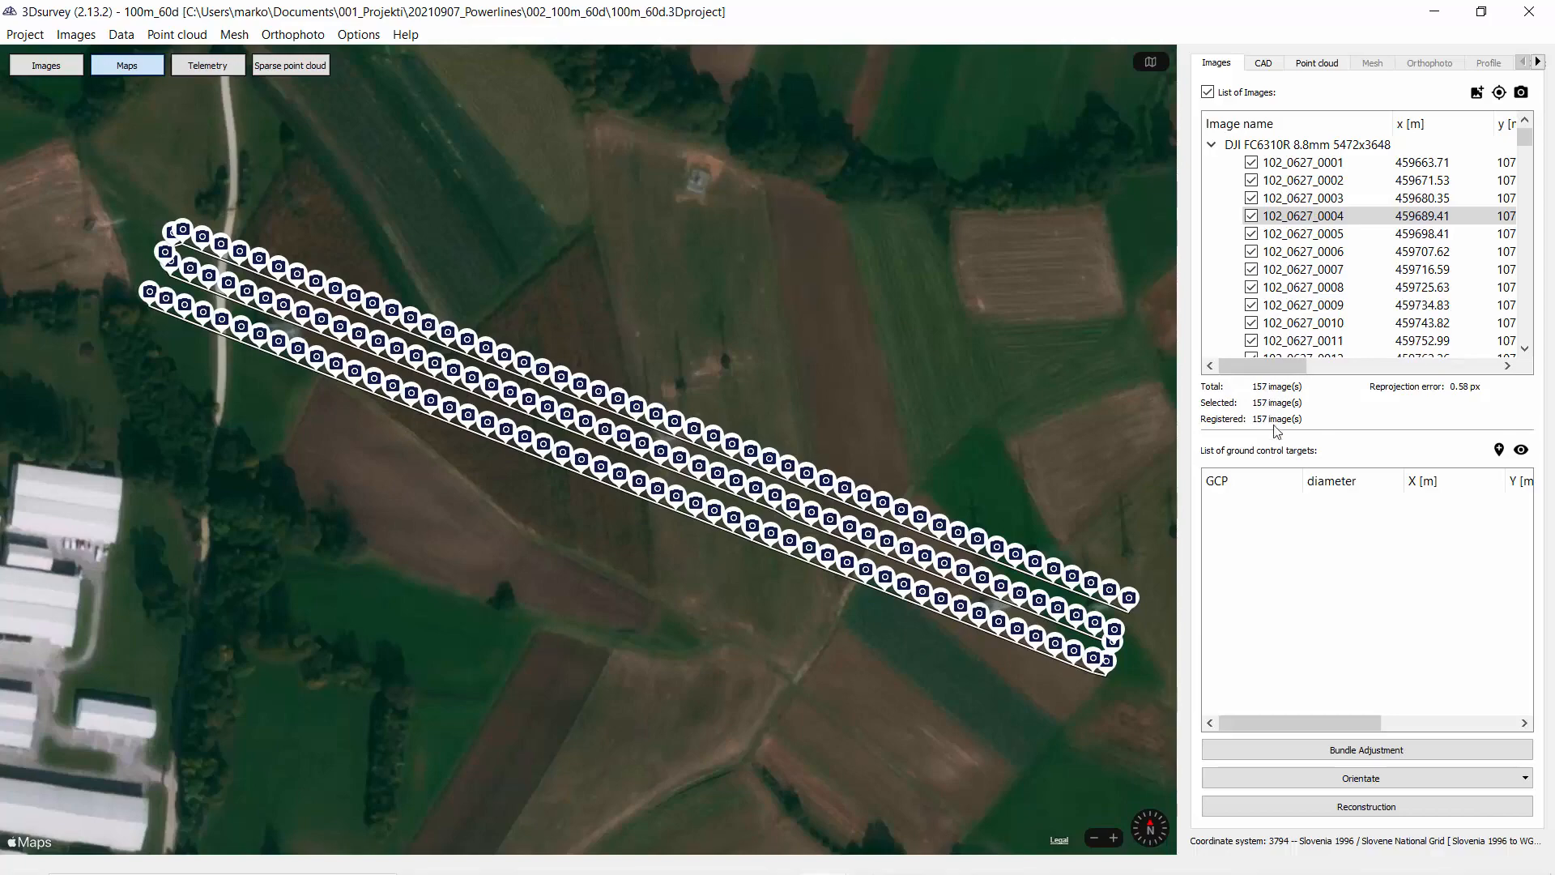
{"action": "left_click", "coordinate": [209, 66]}
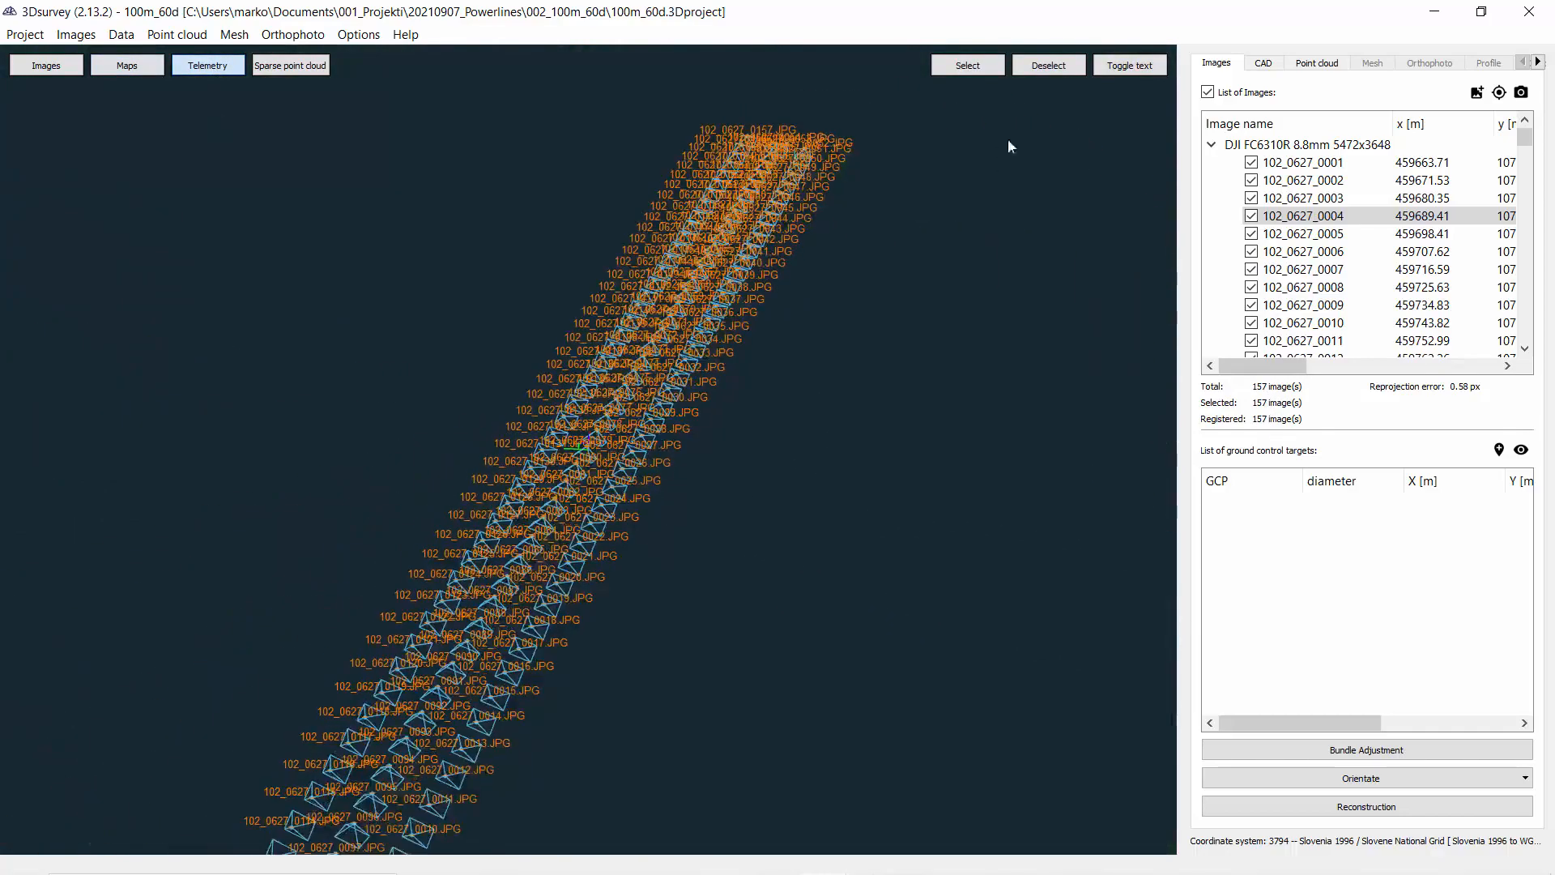
{"action": "left_click", "coordinate": [1130, 65]}
{"action": "left_click_drag", "start_coordinate": [729, 502], "coordinate": [519, 506]}
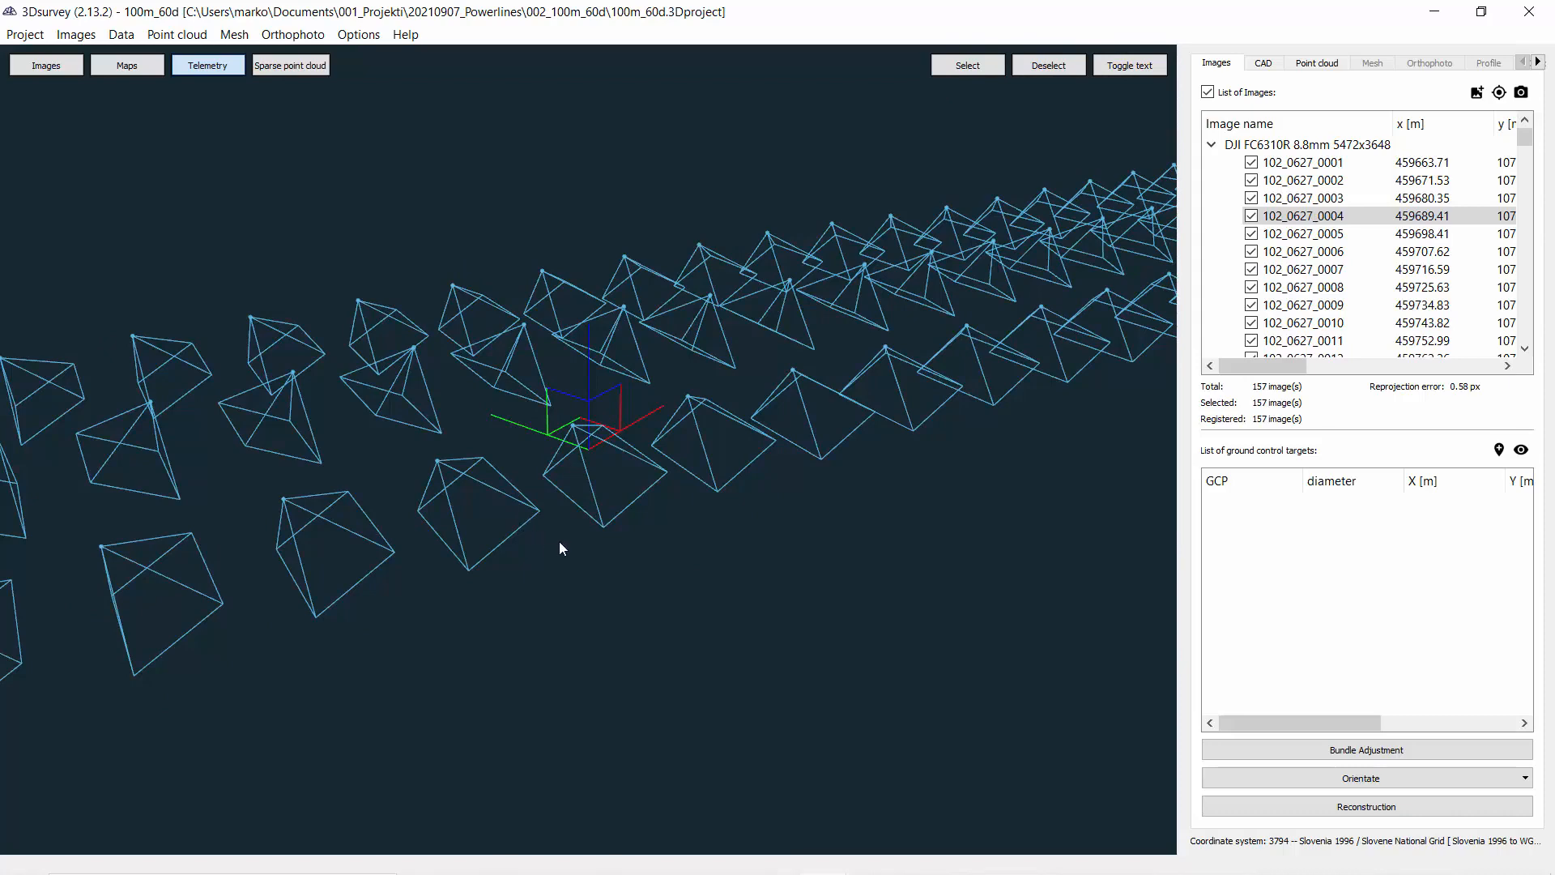
{"action": "left_click_drag", "start_coordinate": [582, 582], "coordinate": [516, 554]}
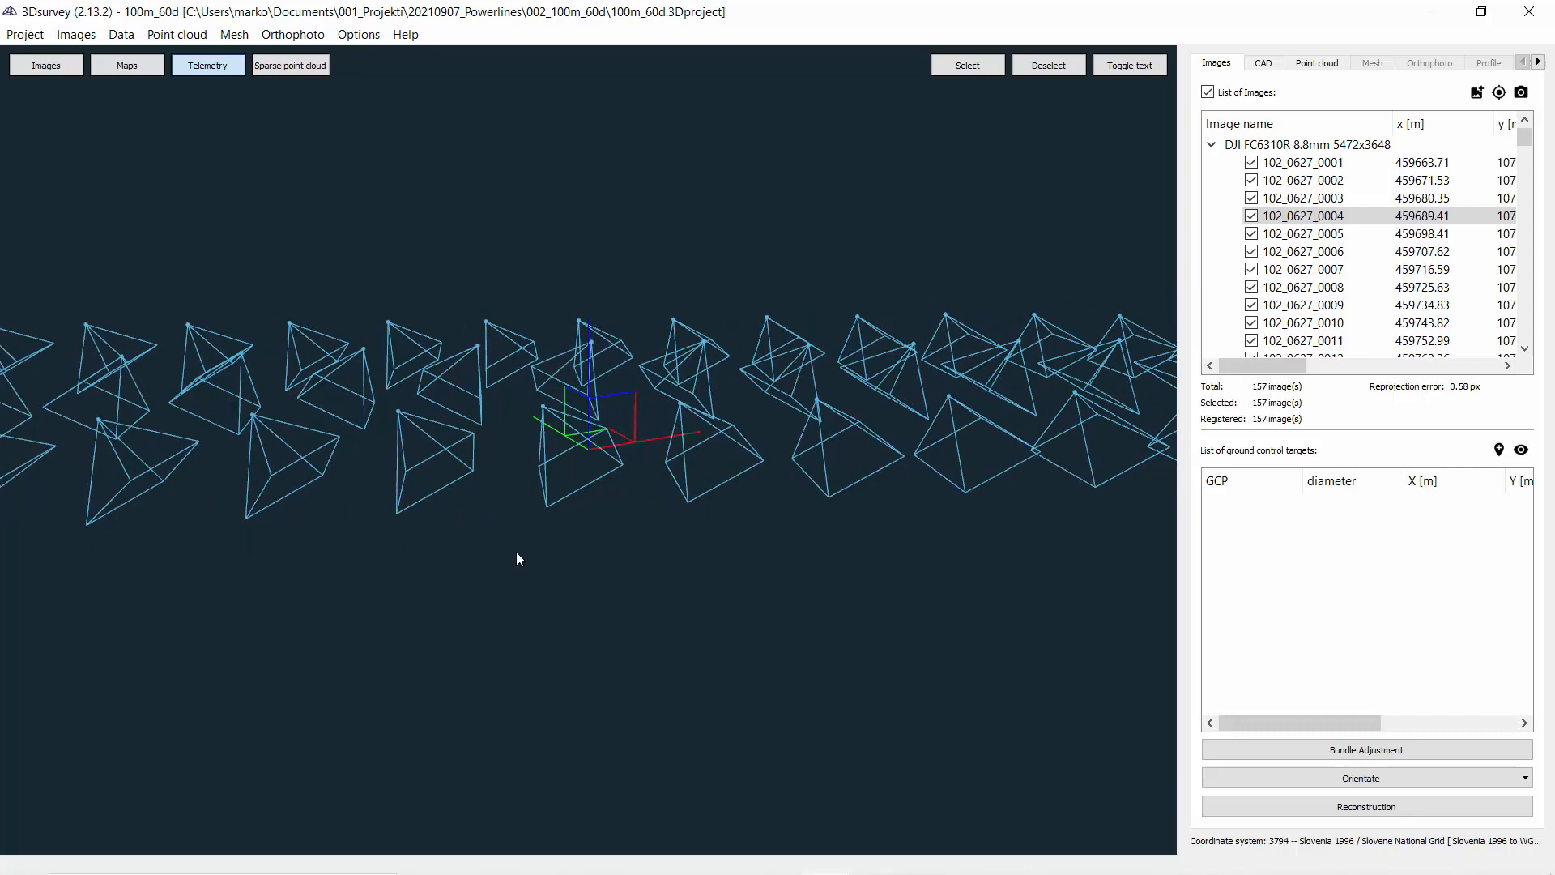
{"action": "left_click_drag", "start_coordinate": [528, 503], "coordinate": [178, 573]}
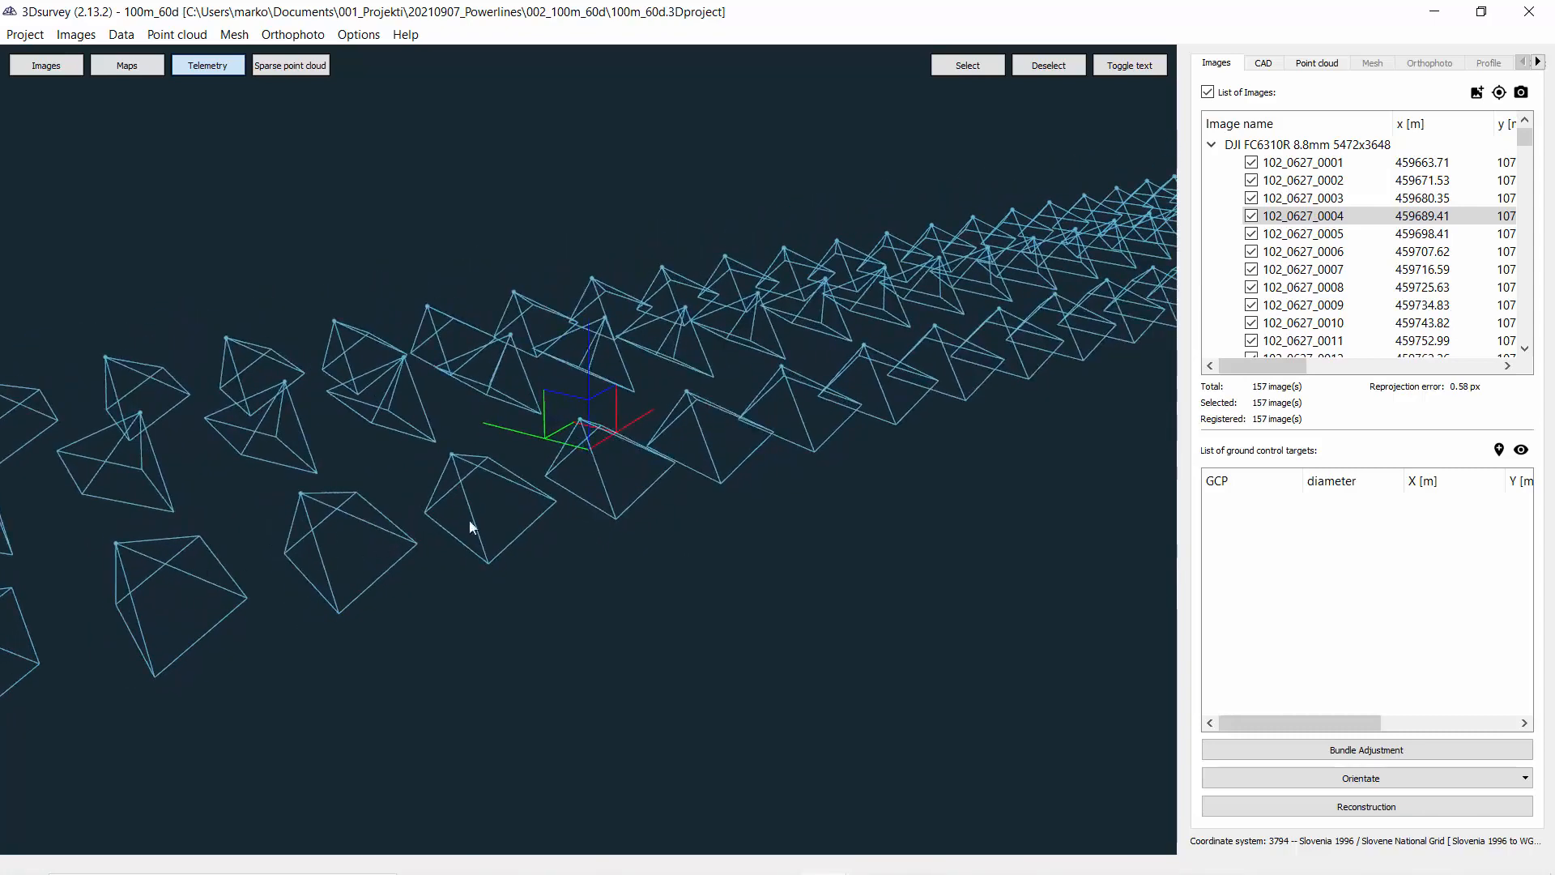
Examine the tilt and orientation of neighbouring camera positions in the Telemetry view from several low and oblique angles.
{"action": "left_click_drag", "start_coordinate": [1037, 320], "coordinate": [1037, 309]}
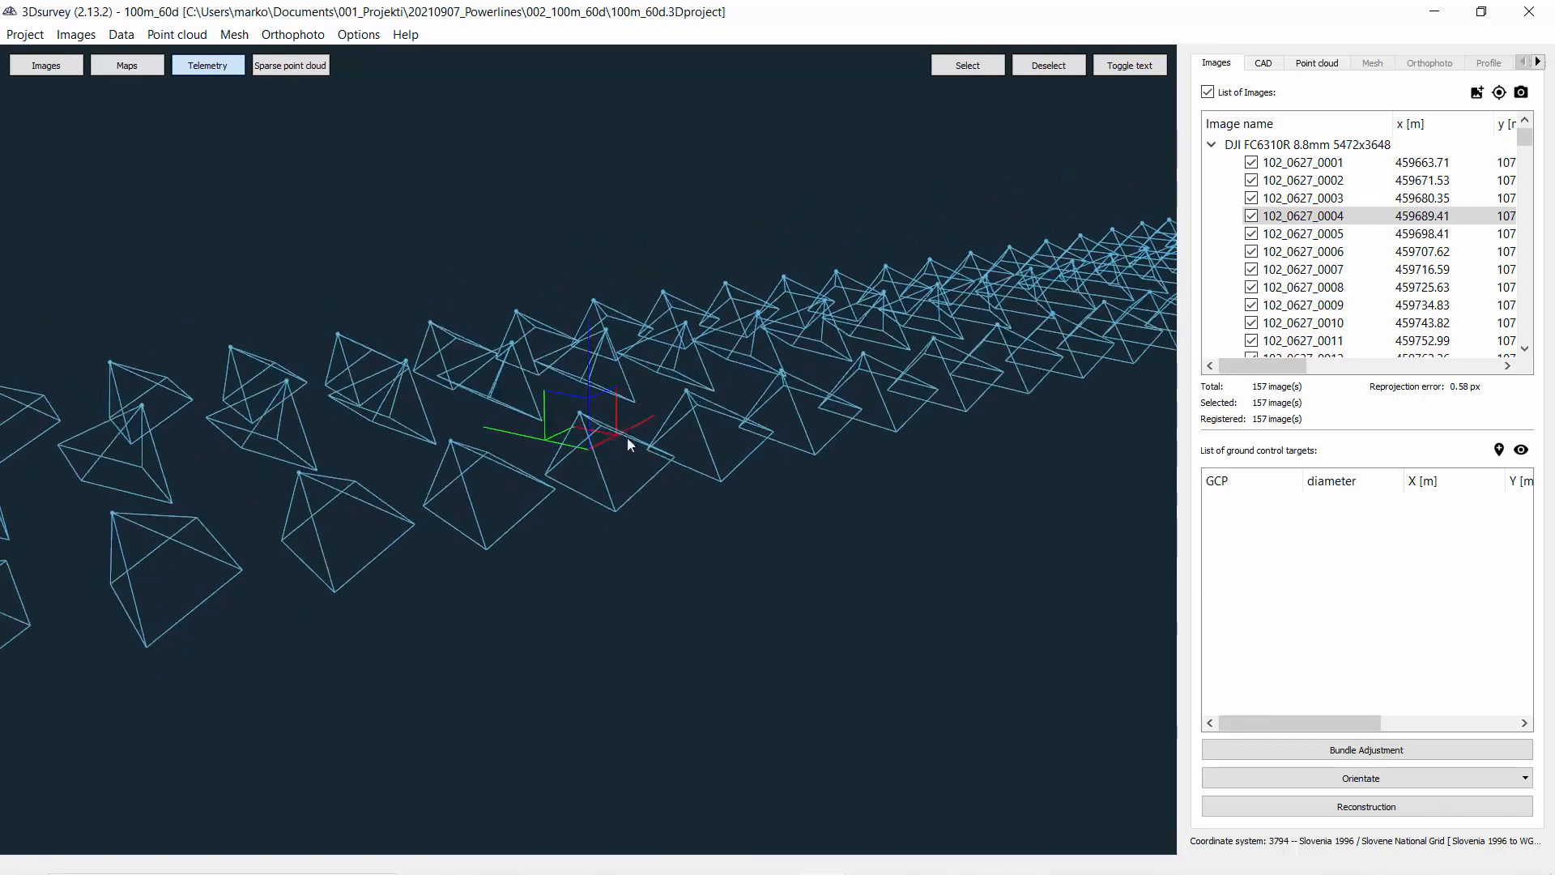
{"action": "left_click_drag", "start_coordinate": [626, 436], "coordinate": [459, 481]}
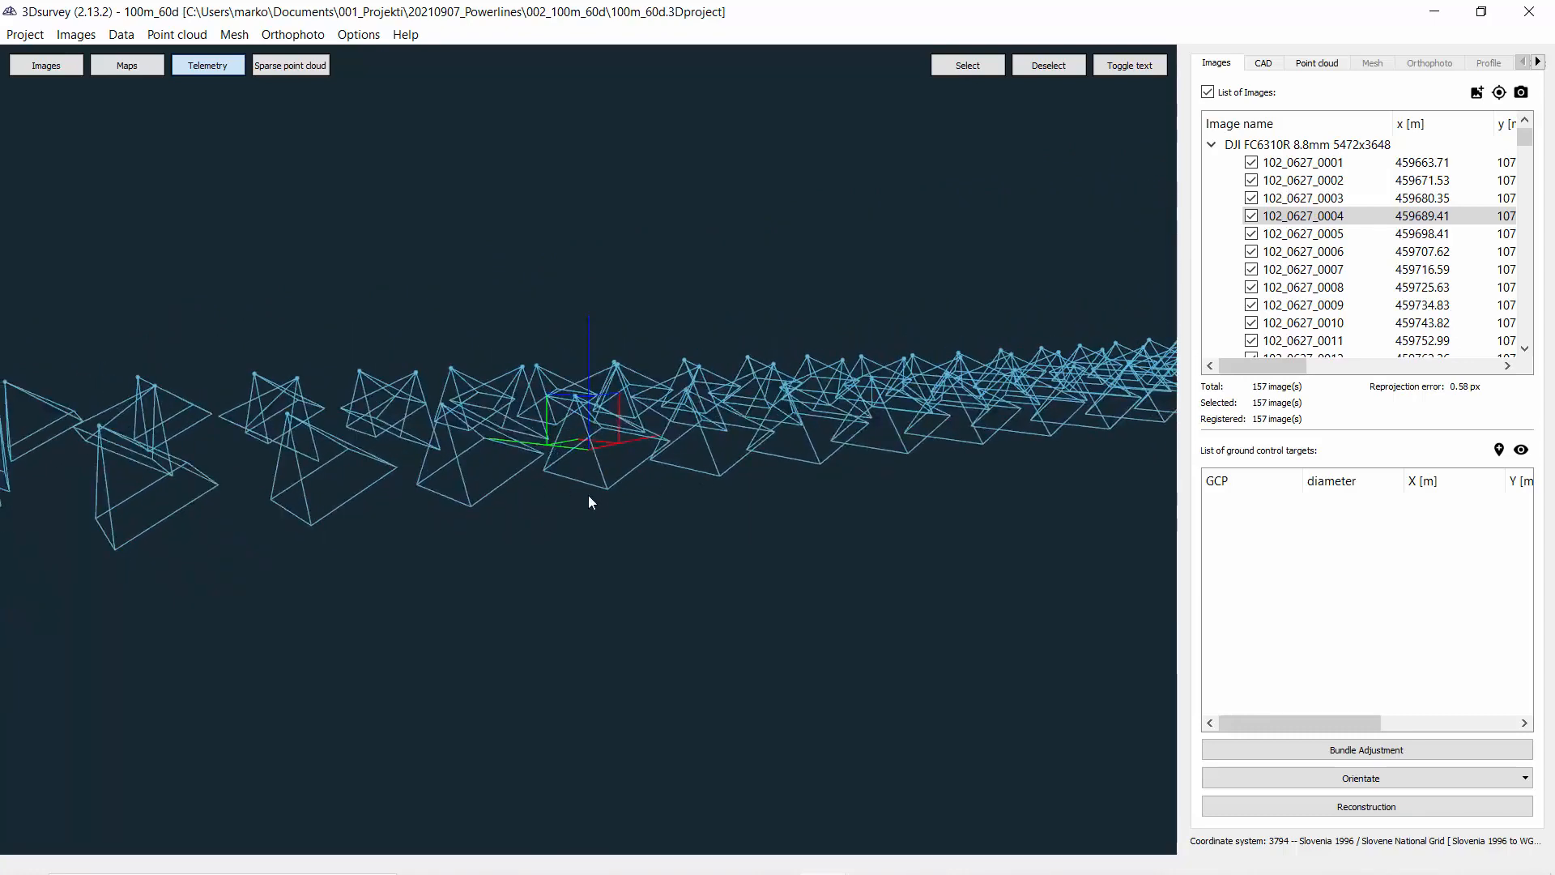
{"action": "left_click_drag", "start_coordinate": [589, 497], "coordinate": [1030, 510]}
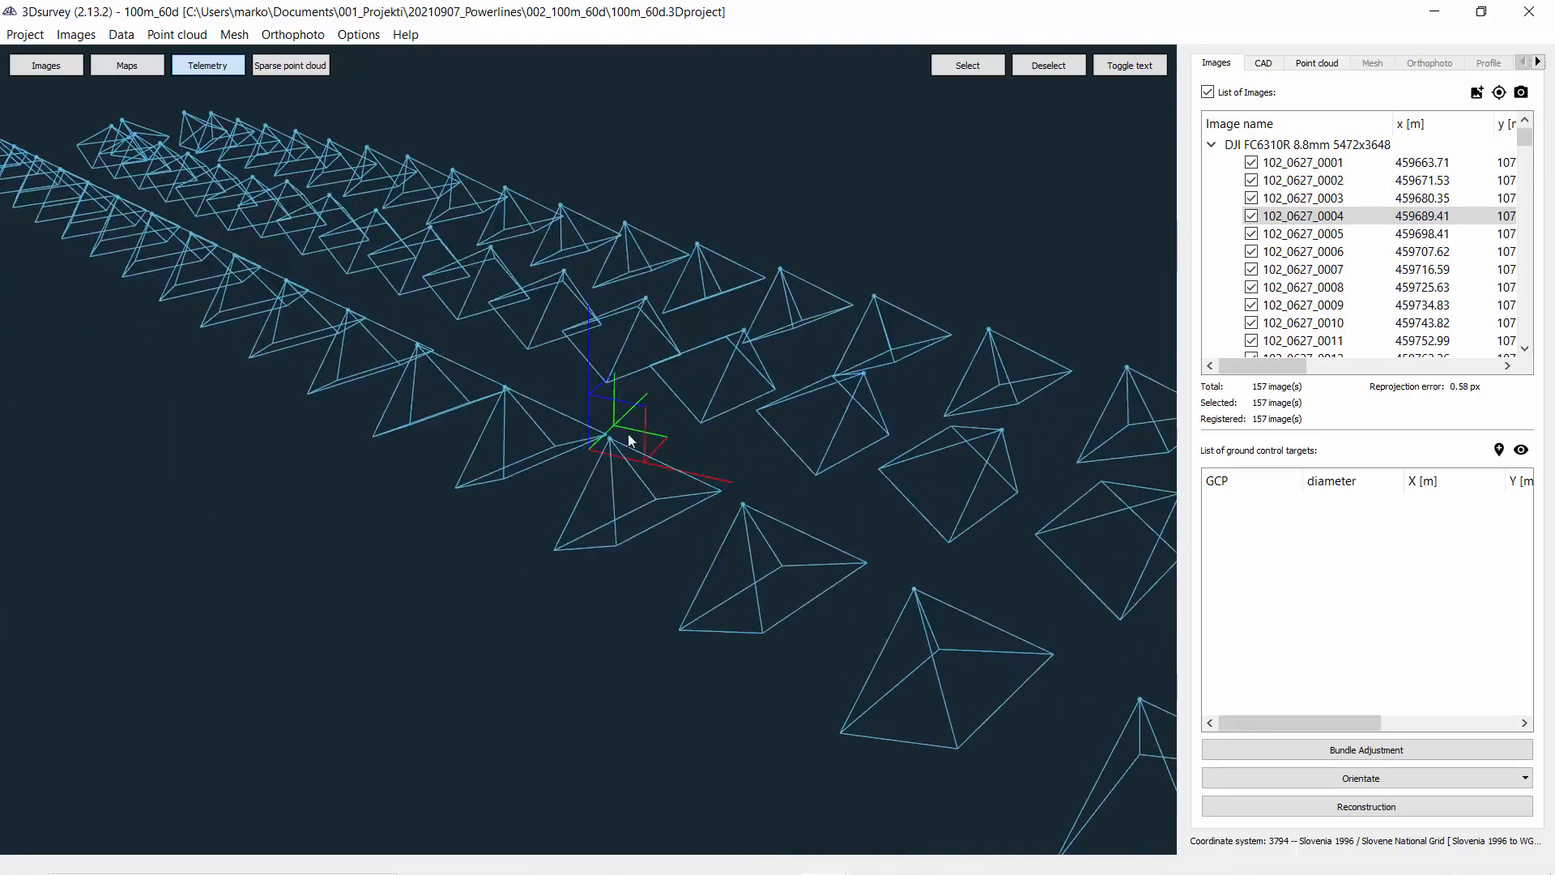
{"action": "left_click_drag", "start_coordinate": [632, 440], "coordinate": [545, 295]}
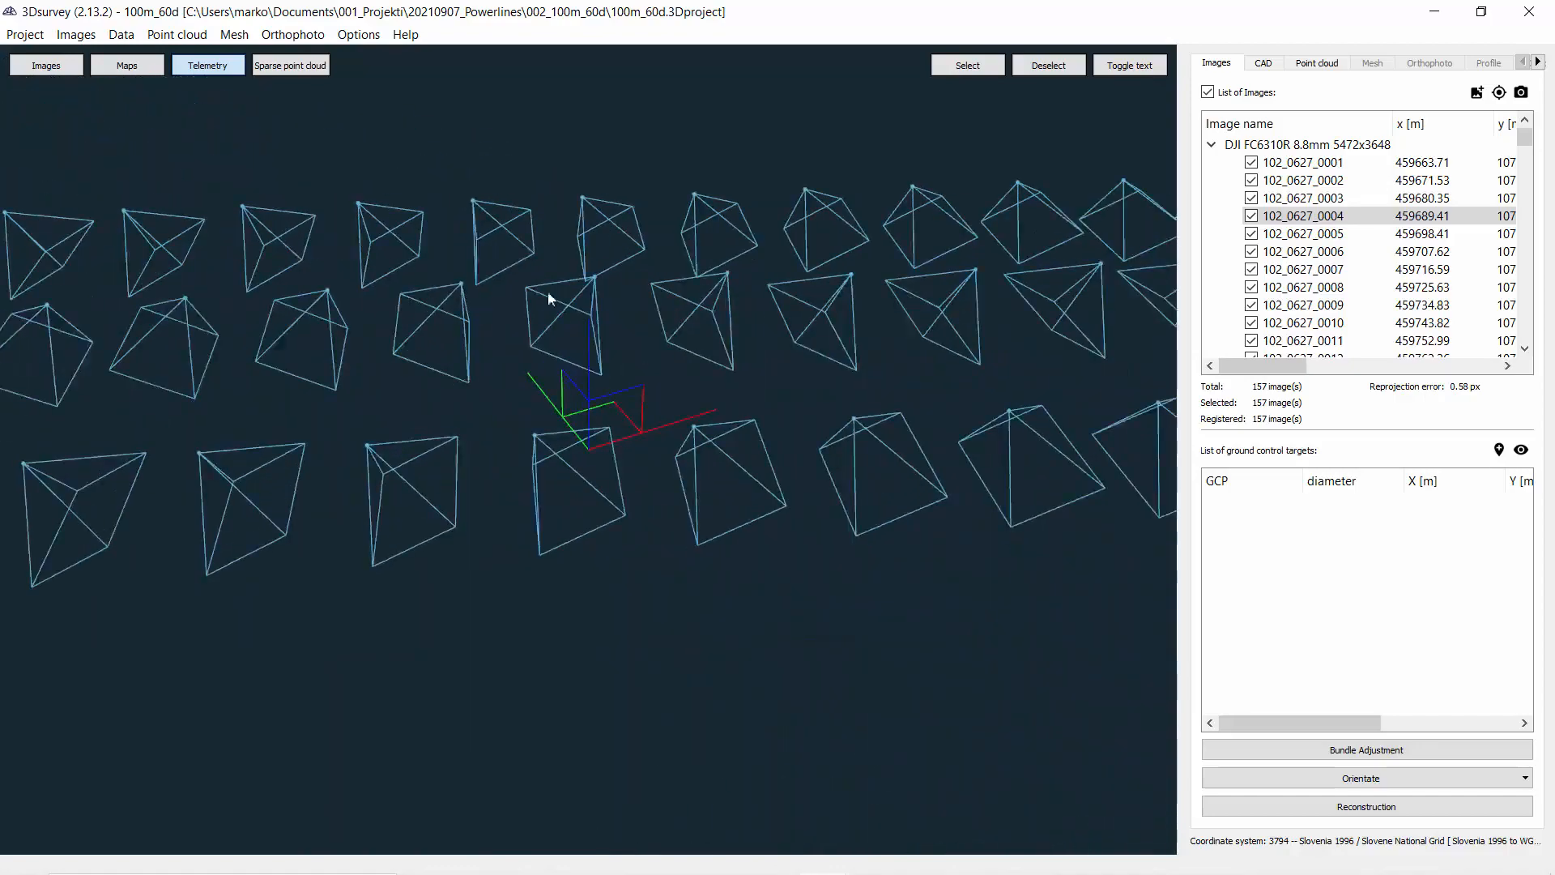
{"action": "left_click_drag", "start_coordinate": [538, 392], "coordinate": [663, 424]}
{"action": "scroll", "coordinate": [663, 424], "scroll_direction": "down", "scroll_amount": 3}
{"action": "scroll", "coordinate": [514, 546], "scroll_direction": "down", "scroll_amount": 2}
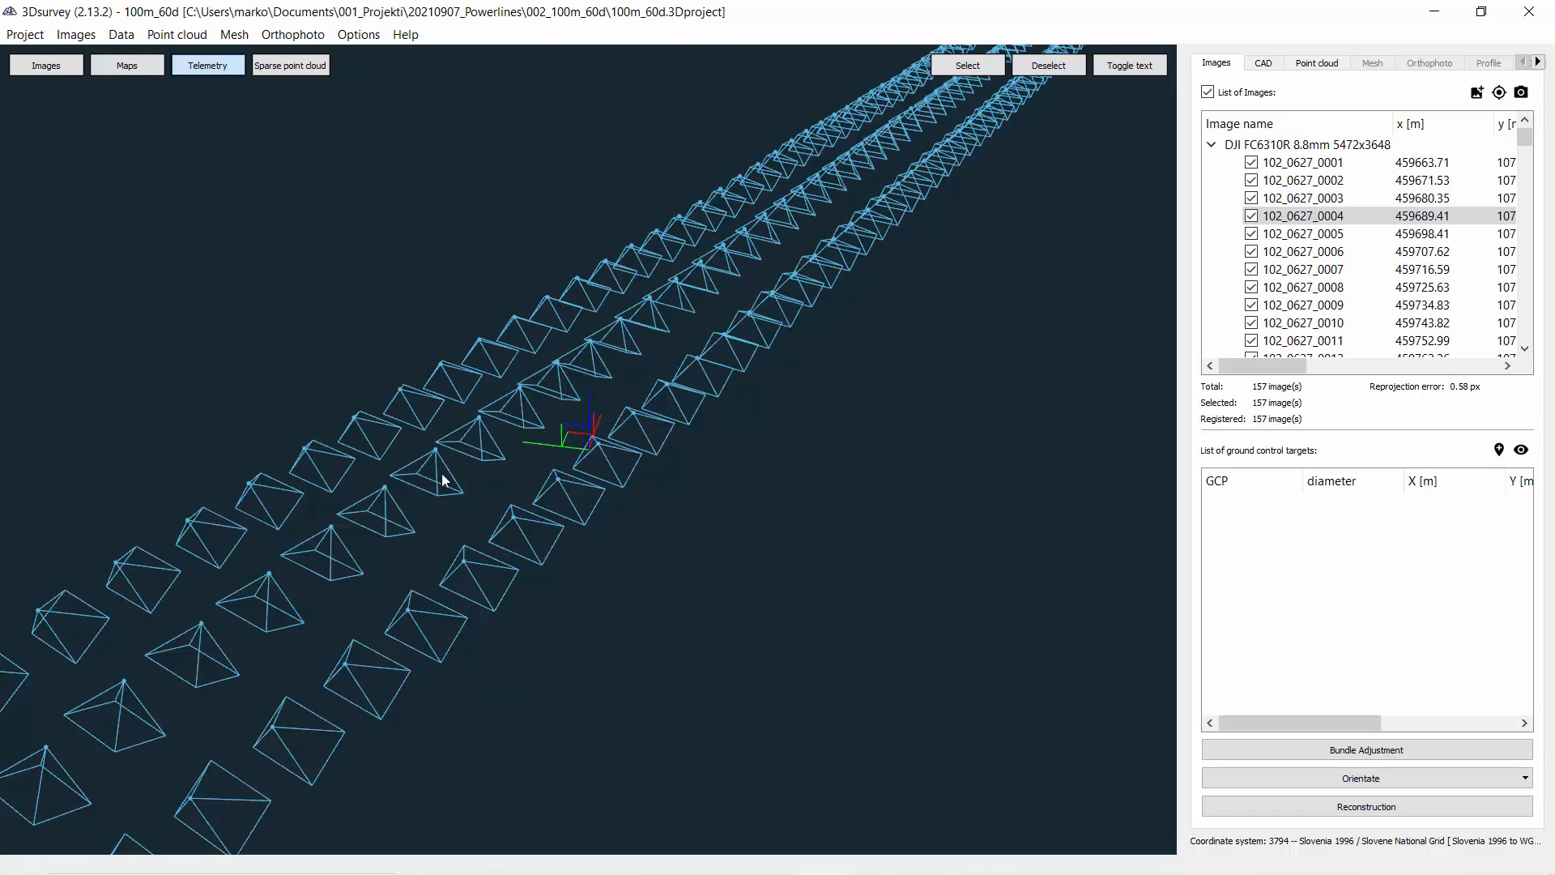
{"action": "left_click_drag", "start_coordinate": [210, 645], "coordinate": [681, 593]}
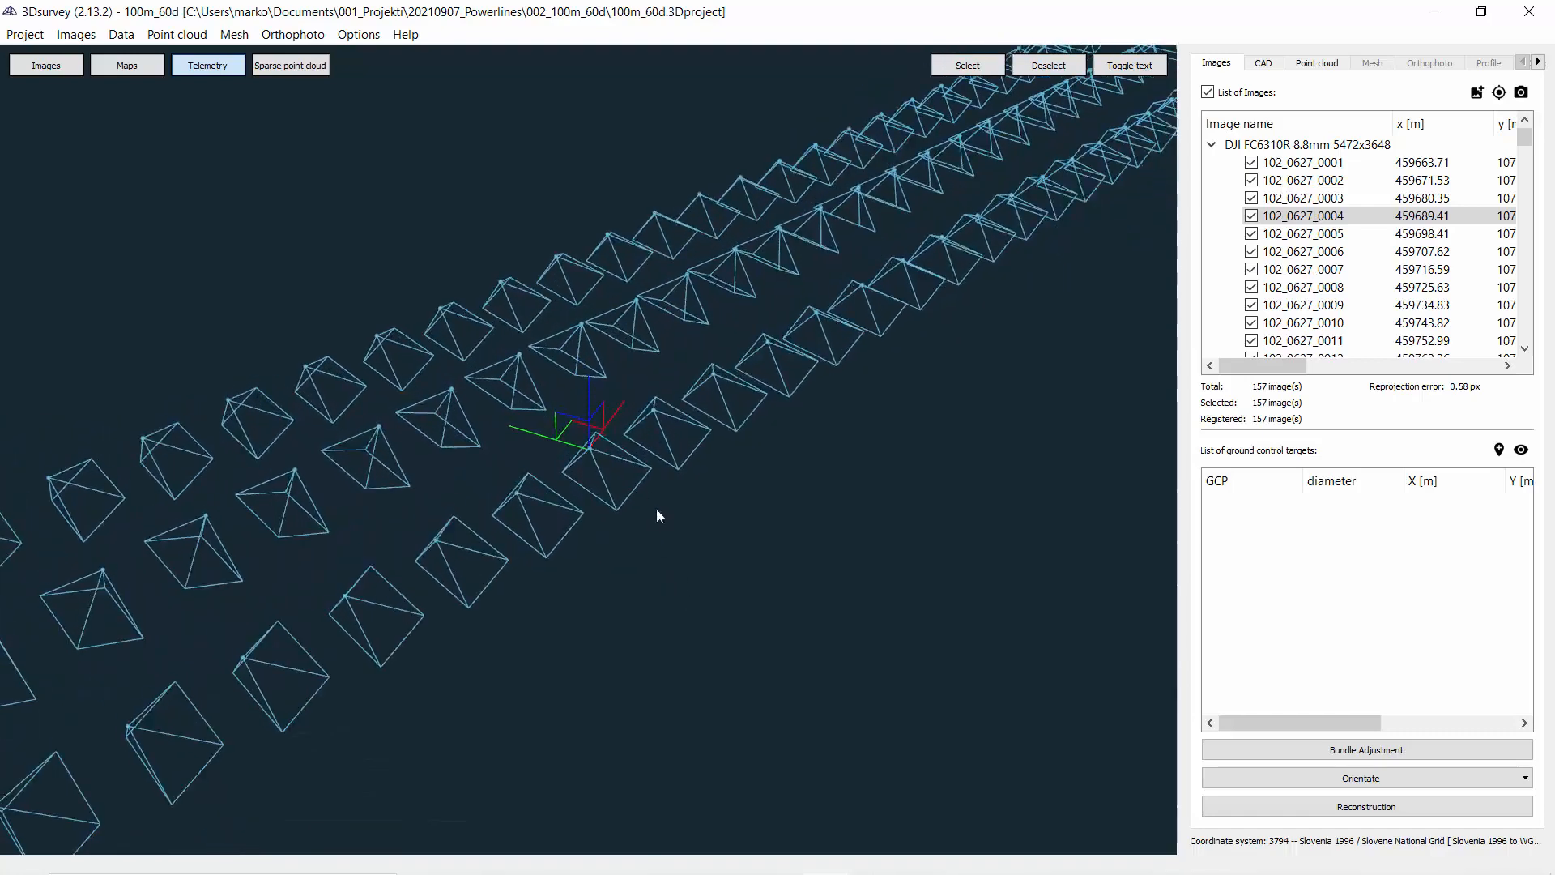
{"action": "mouse_move", "coordinate": [656, 514]}
{"action": "left_mouse_down"}
{"action": "mouse_move", "coordinate": [611, 455]}
{"action": "mouse_move", "coordinate": [668, 507]}
{"action": "left_mouse_up"}
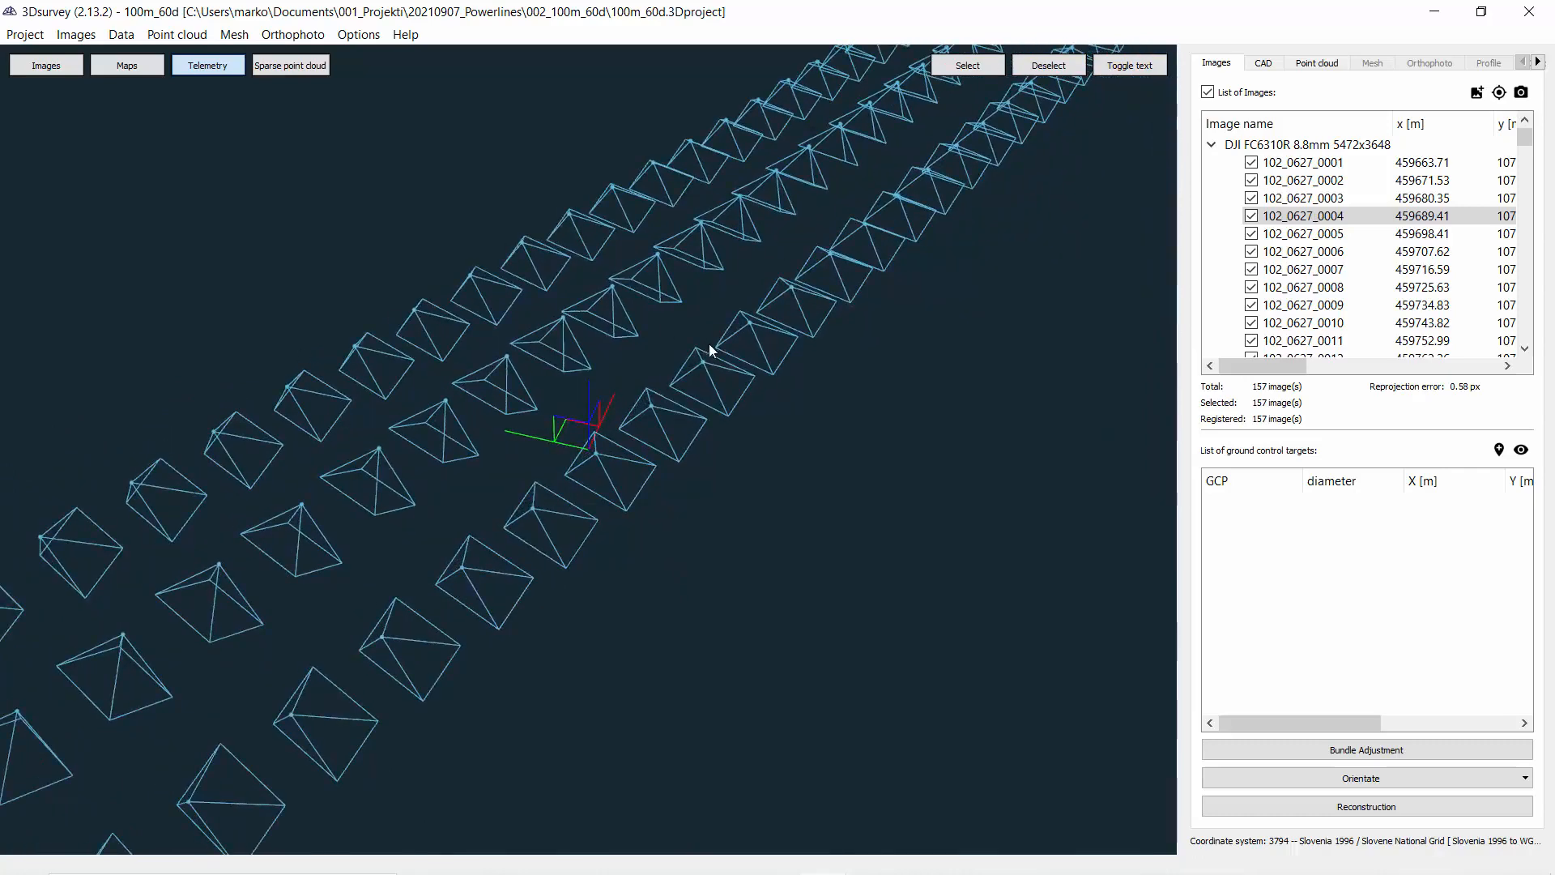
Examine the full length of the flight lines in the Telemetry view, from above and at an oblique angle.
{"action": "scroll", "coordinate": [723, 365], "scroll_direction": "down", "scroll_amount": 2}
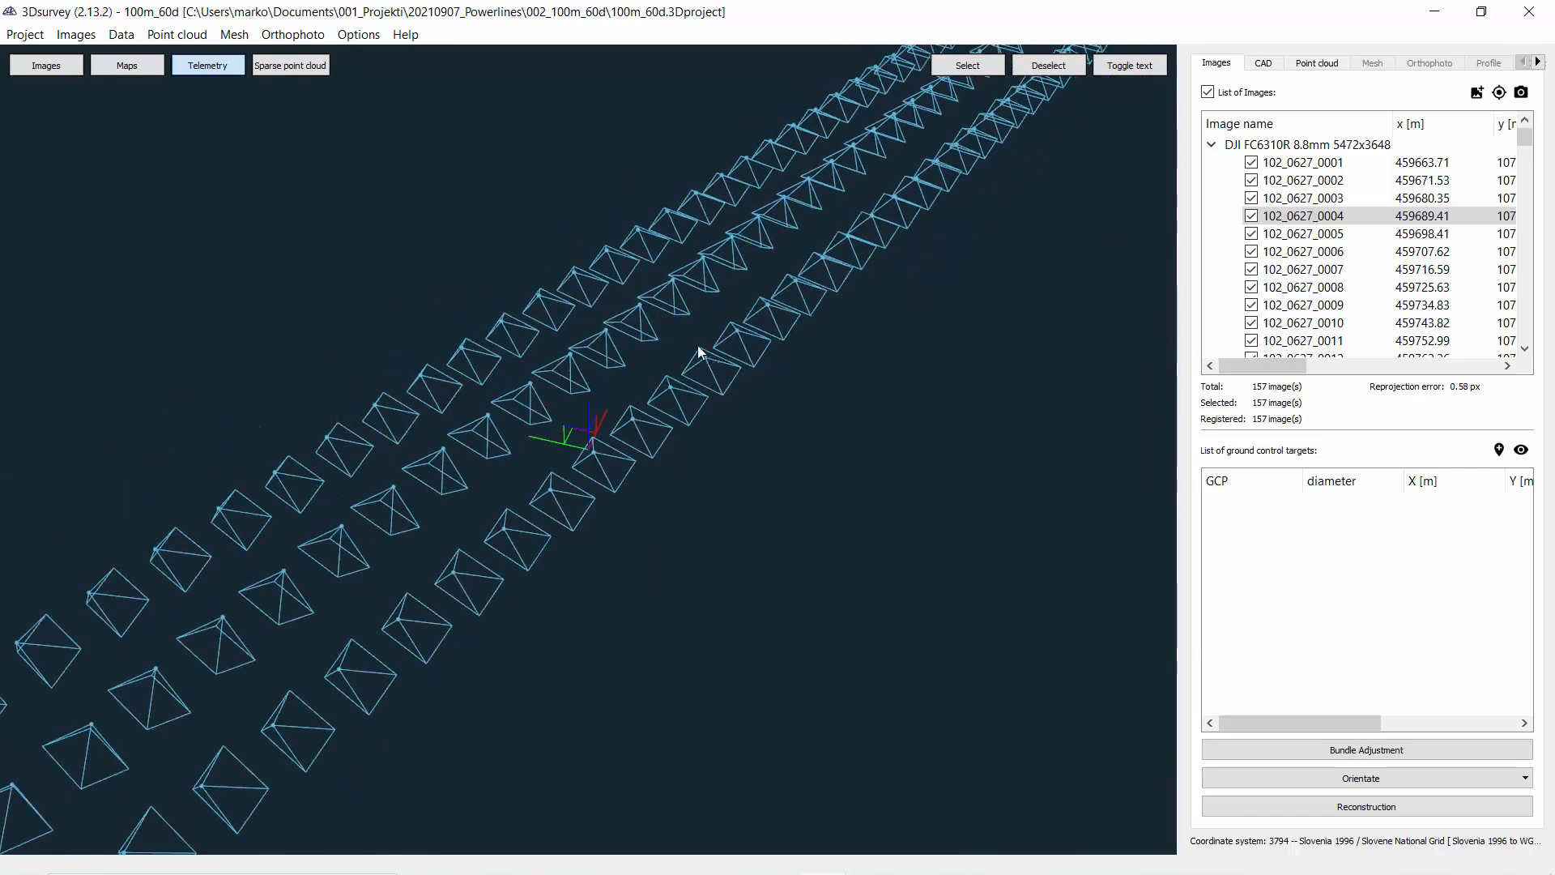
{"action": "scroll", "coordinate": [700, 346], "scroll_direction": "down", "scroll_amount": 4}
{"action": "left_click_drag", "start_coordinate": [775, 417], "coordinate": [757, 475]}
{"action": "scroll", "coordinate": [570, 365], "scroll_direction": "down", "scroll_amount": 2}
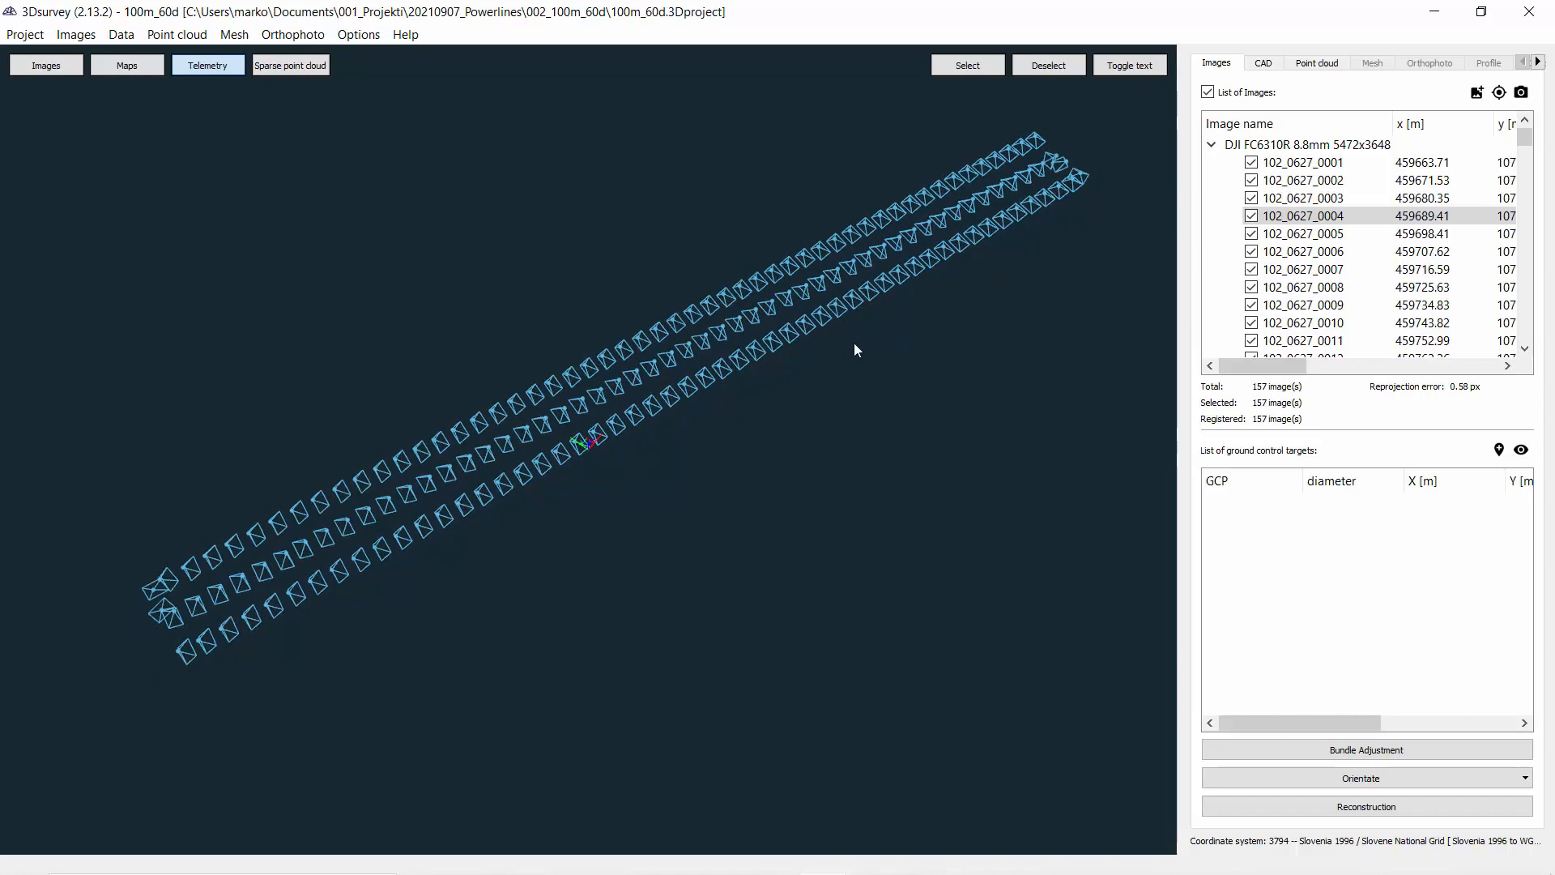
{"action": "scroll", "coordinate": [740, 430], "scroll_direction": "up", "scroll_amount": 3}
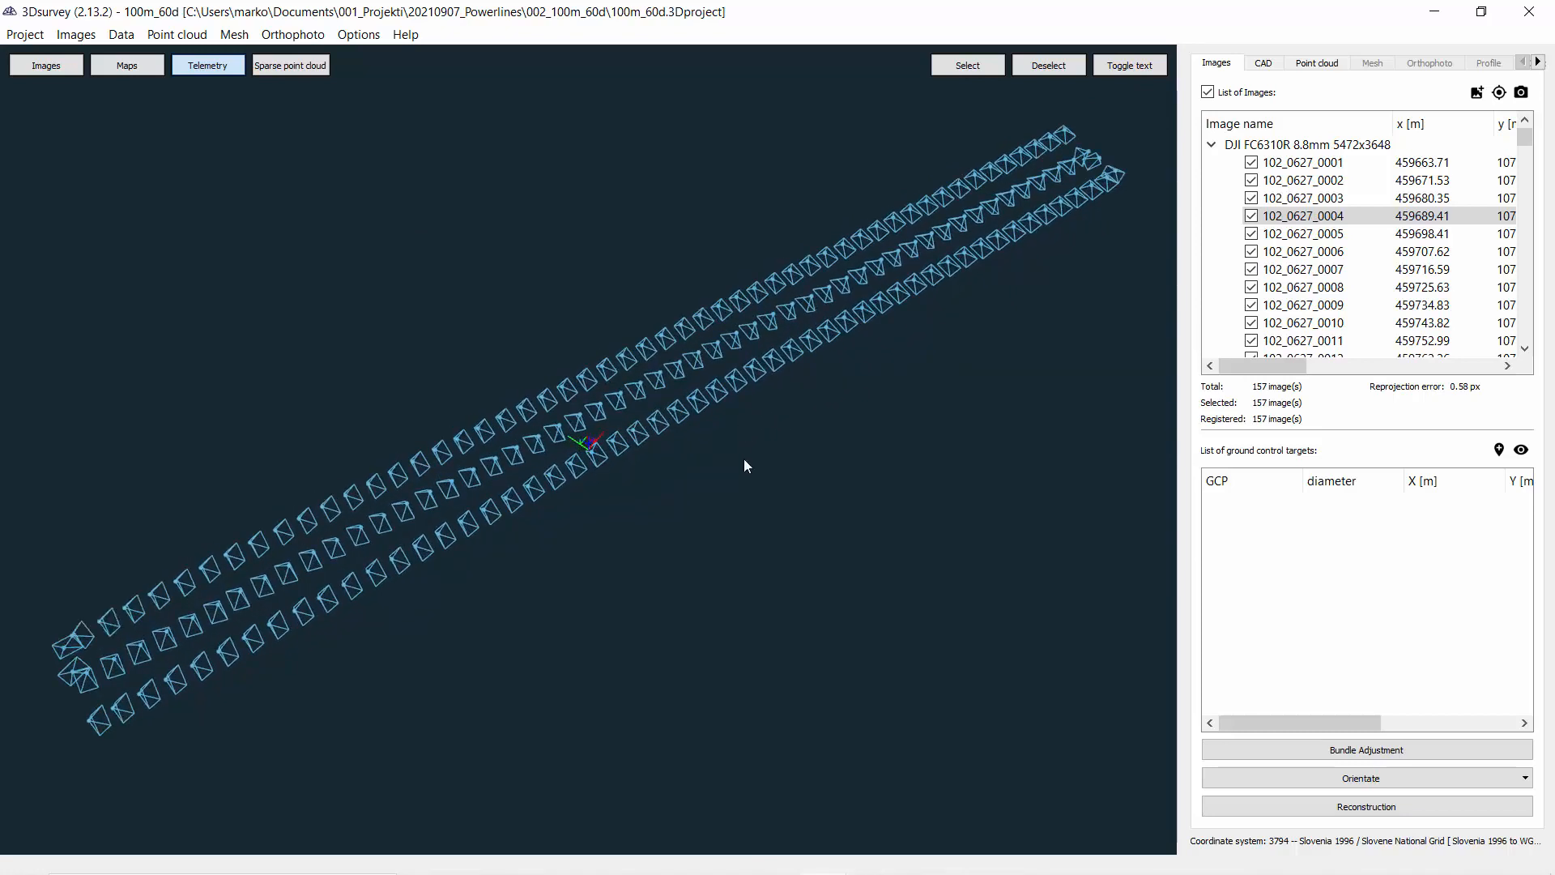
{"action": "left_click_drag", "start_coordinate": [635, 518], "coordinate": [655, 411]}
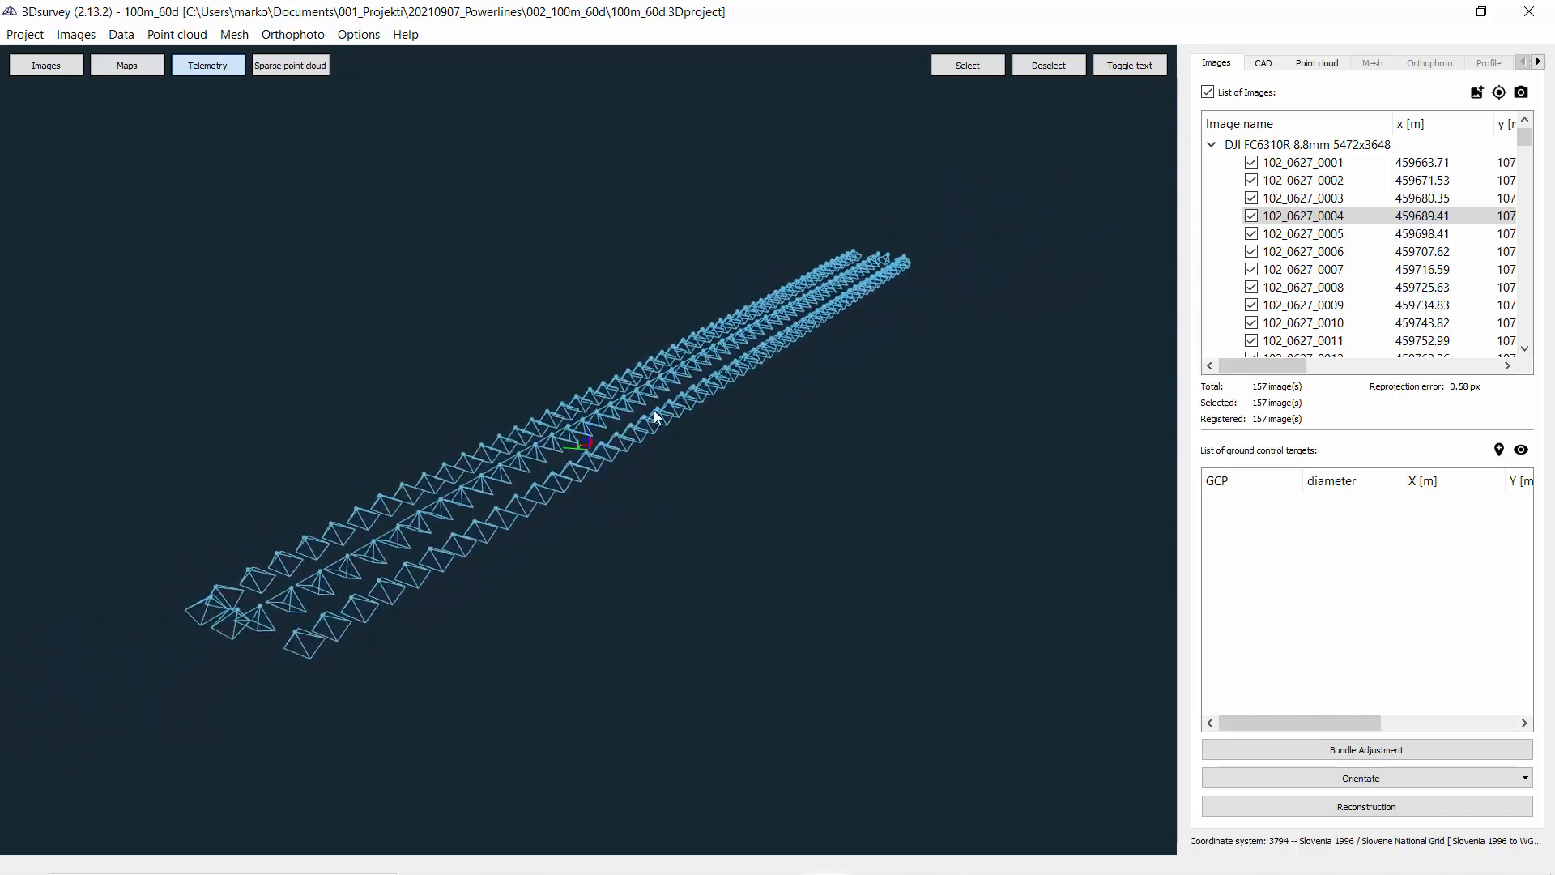
{"action": "left_click_drag", "start_coordinate": [543, 496], "coordinate": [498, 557]}
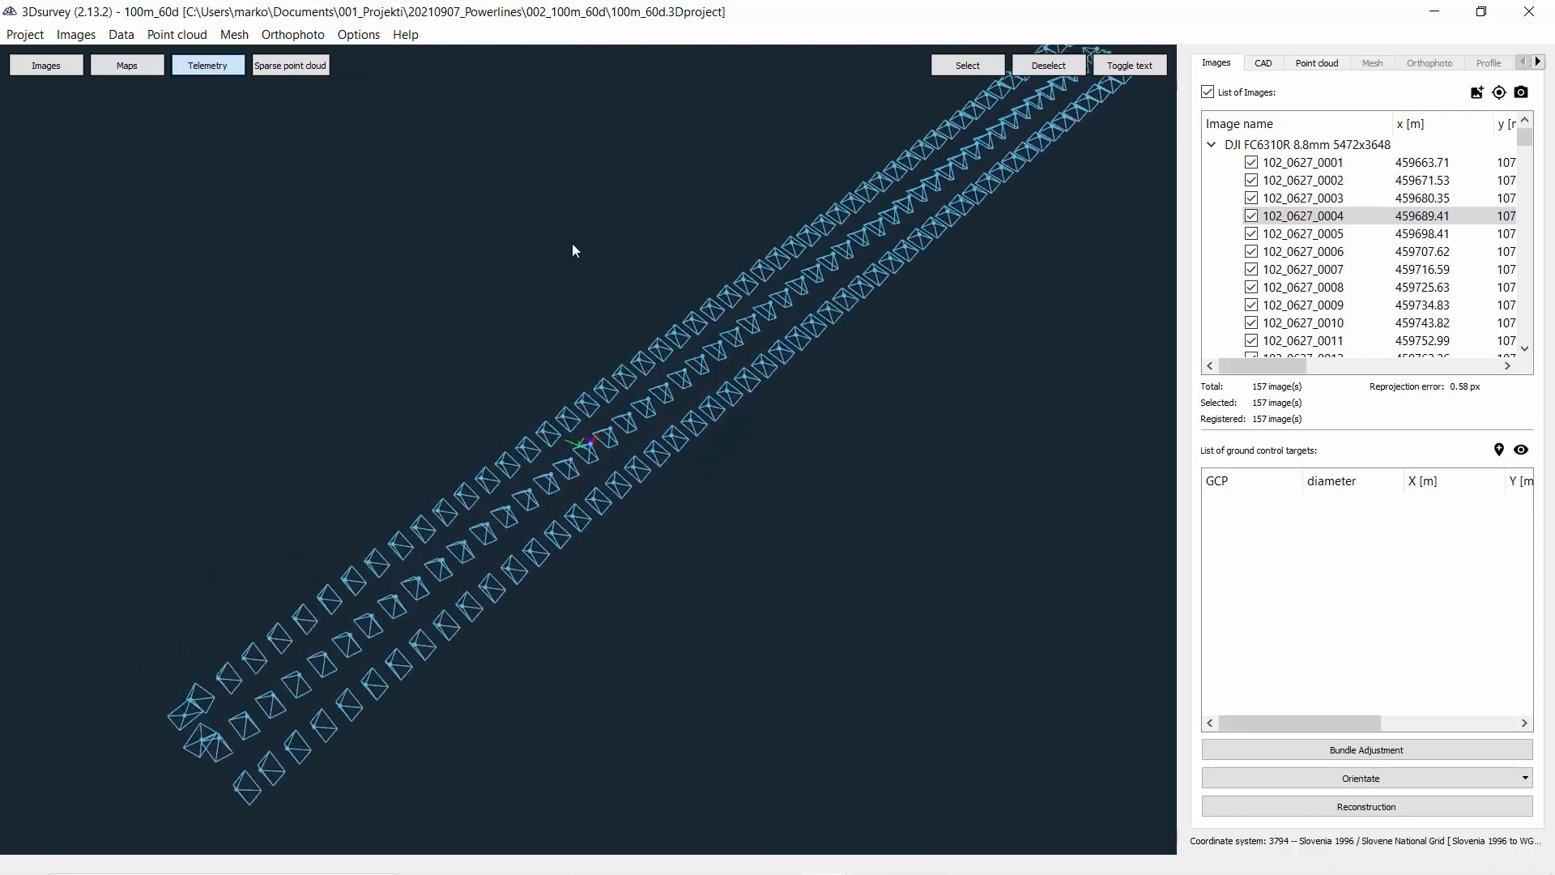
Show the captured photos and review them in sequence from 102_0627_0001 to 102_0627_0013.
{"action": "left_click", "coordinate": [45, 65]}
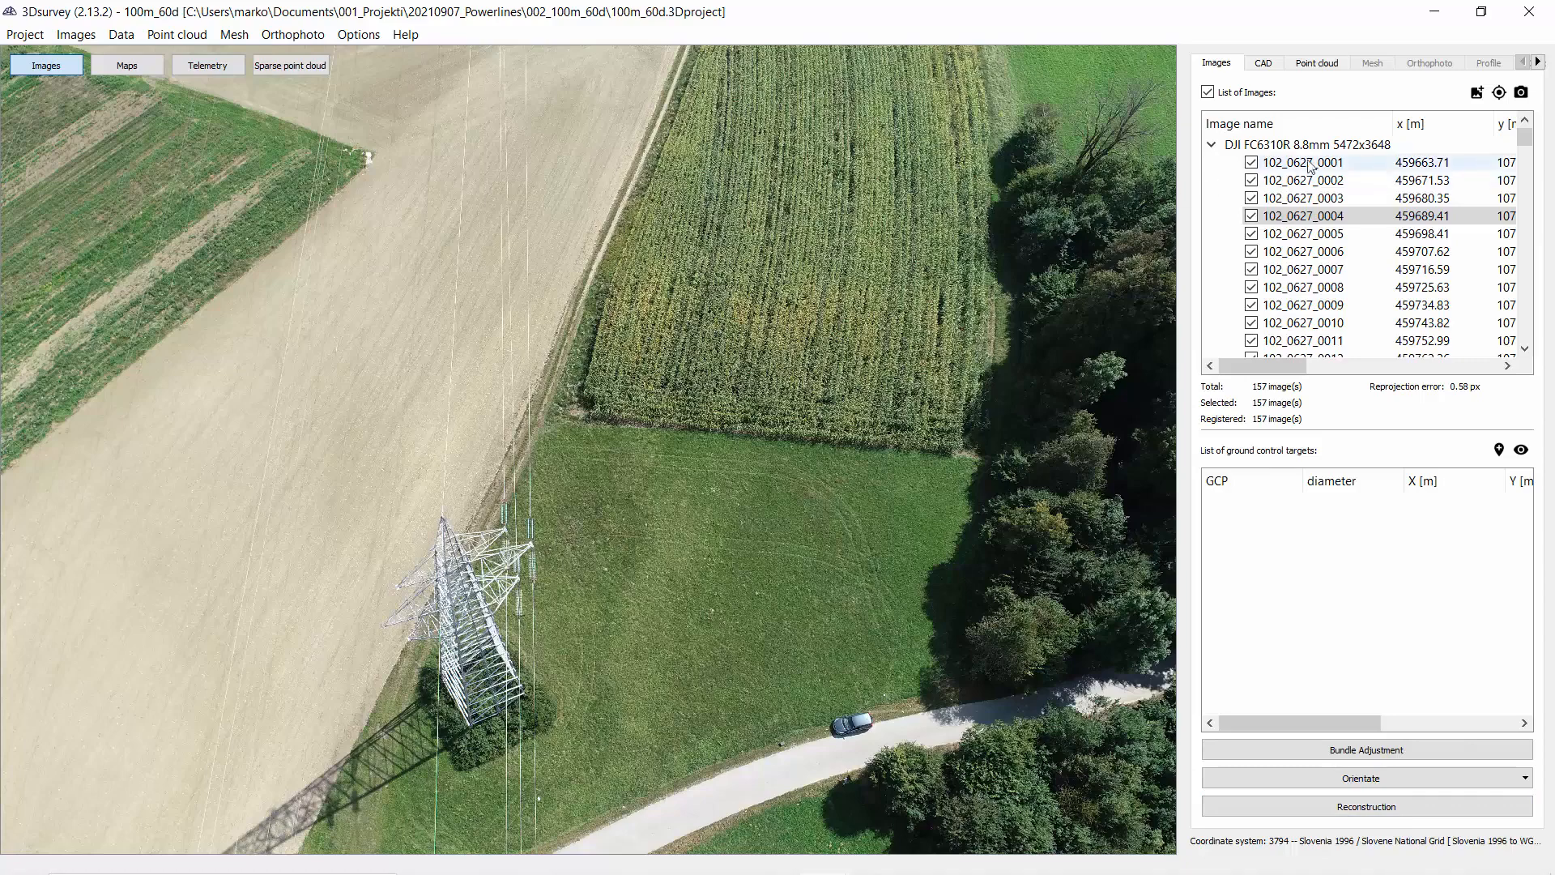
{"action": "left_click", "coordinate": [1350, 162]}
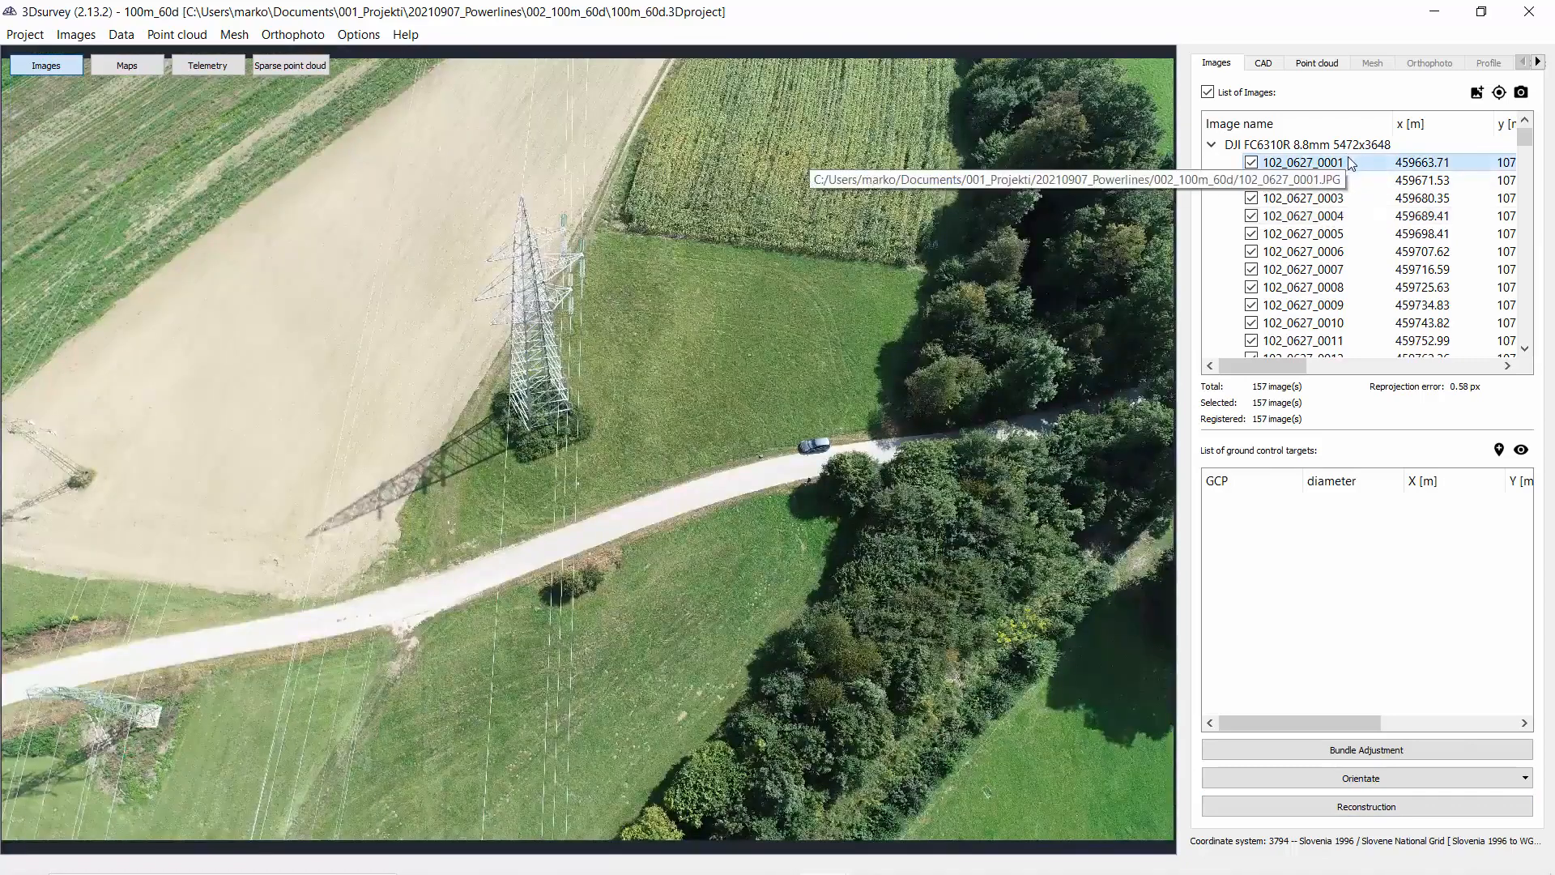
{"action": "left_click", "coordinate": [1268, 200]}
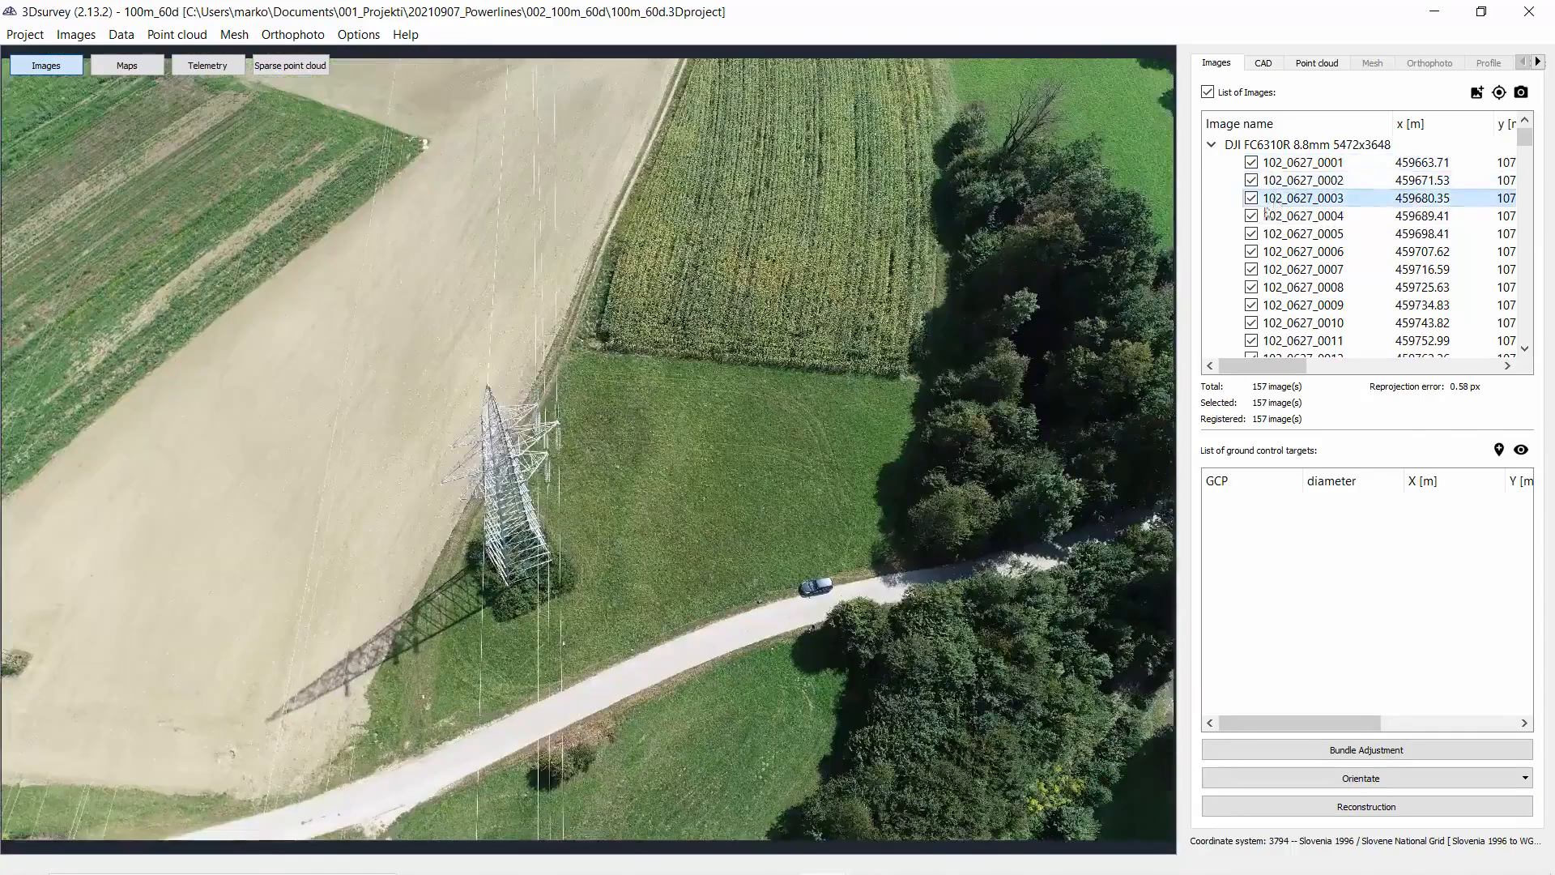
{"action": "left_click", "coordinate": [1268, 215]}
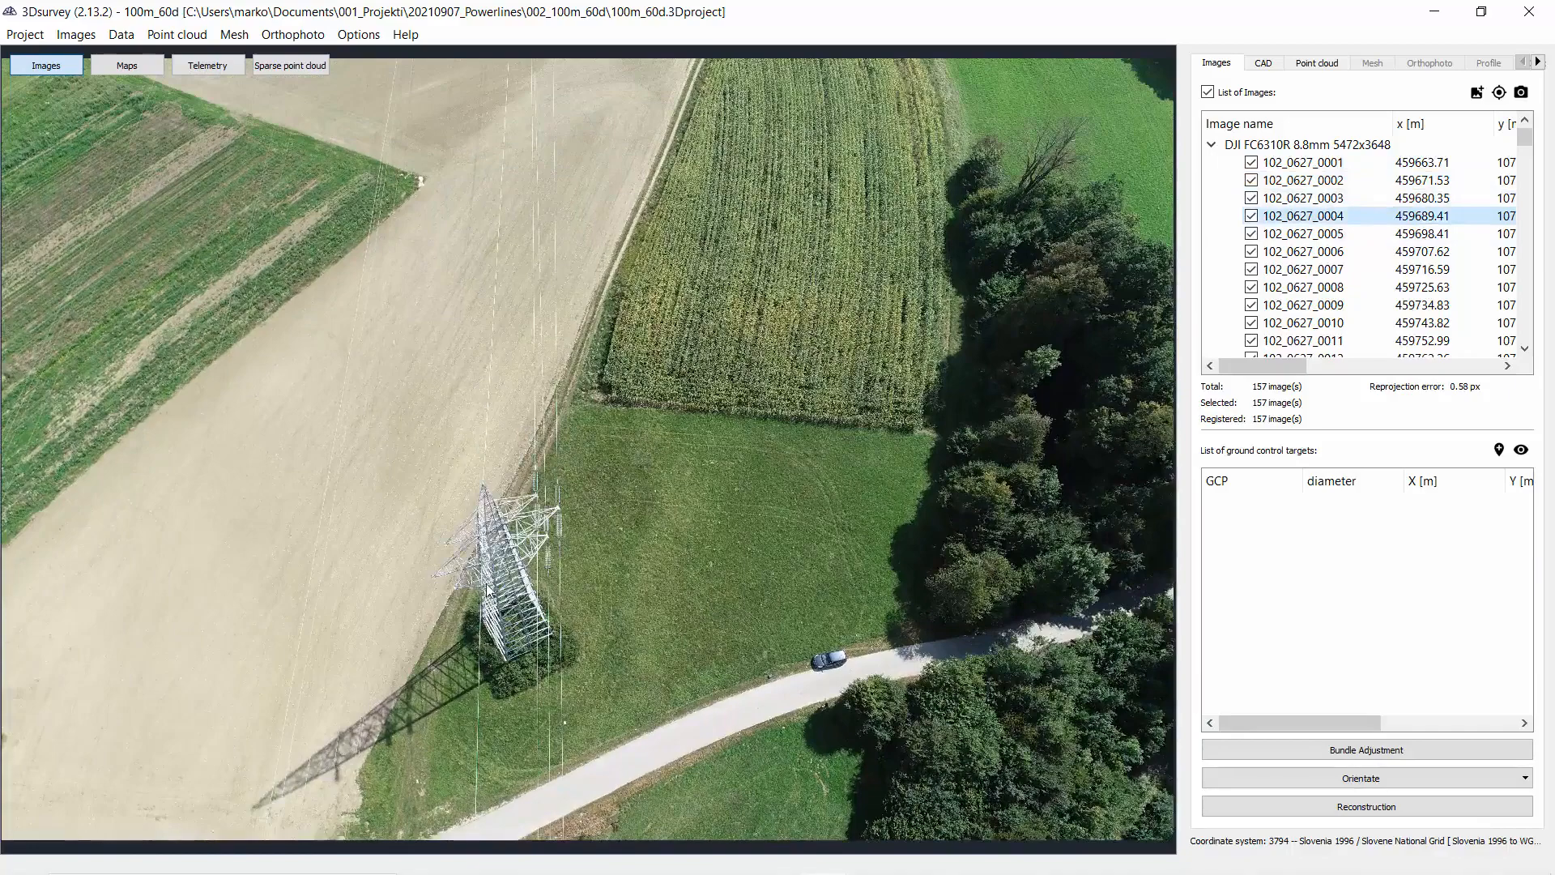
{"action": "key", "text": "Down"}
{"action": "key", "text": "Down"}
{"action": "key", "text": "Down"}
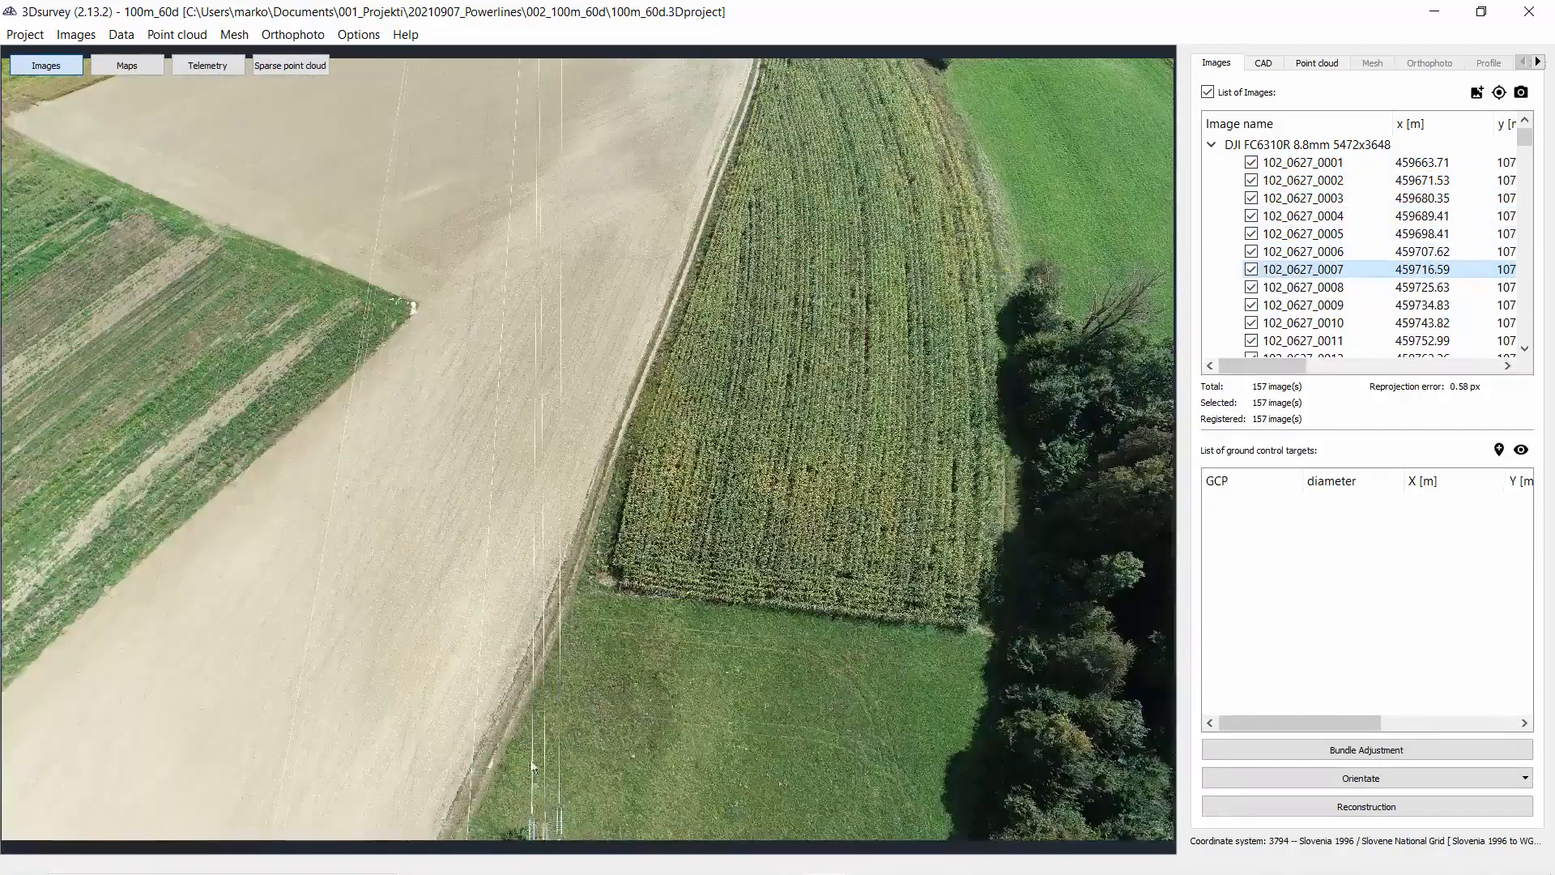
{"action": "key", "text": "Down"}
{"action": "key", "text": "Down"}
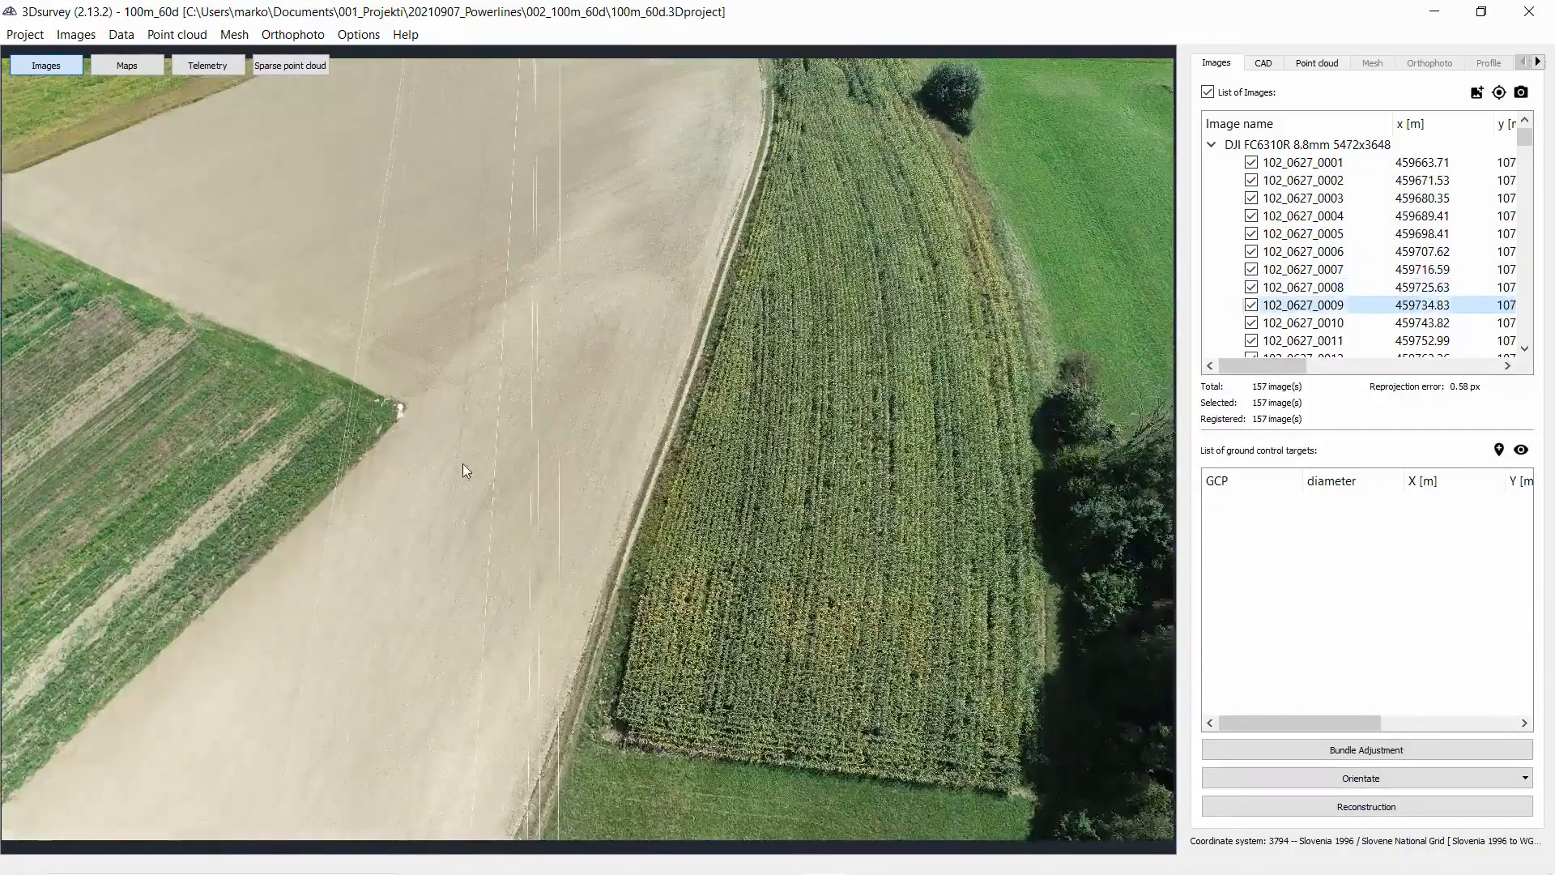
{"action": "key", "text": "Down"}
{"action": "key", "text": "Down"}
{"action": "key", "text": "Down"}
{"action": "key", "text": "Down"}
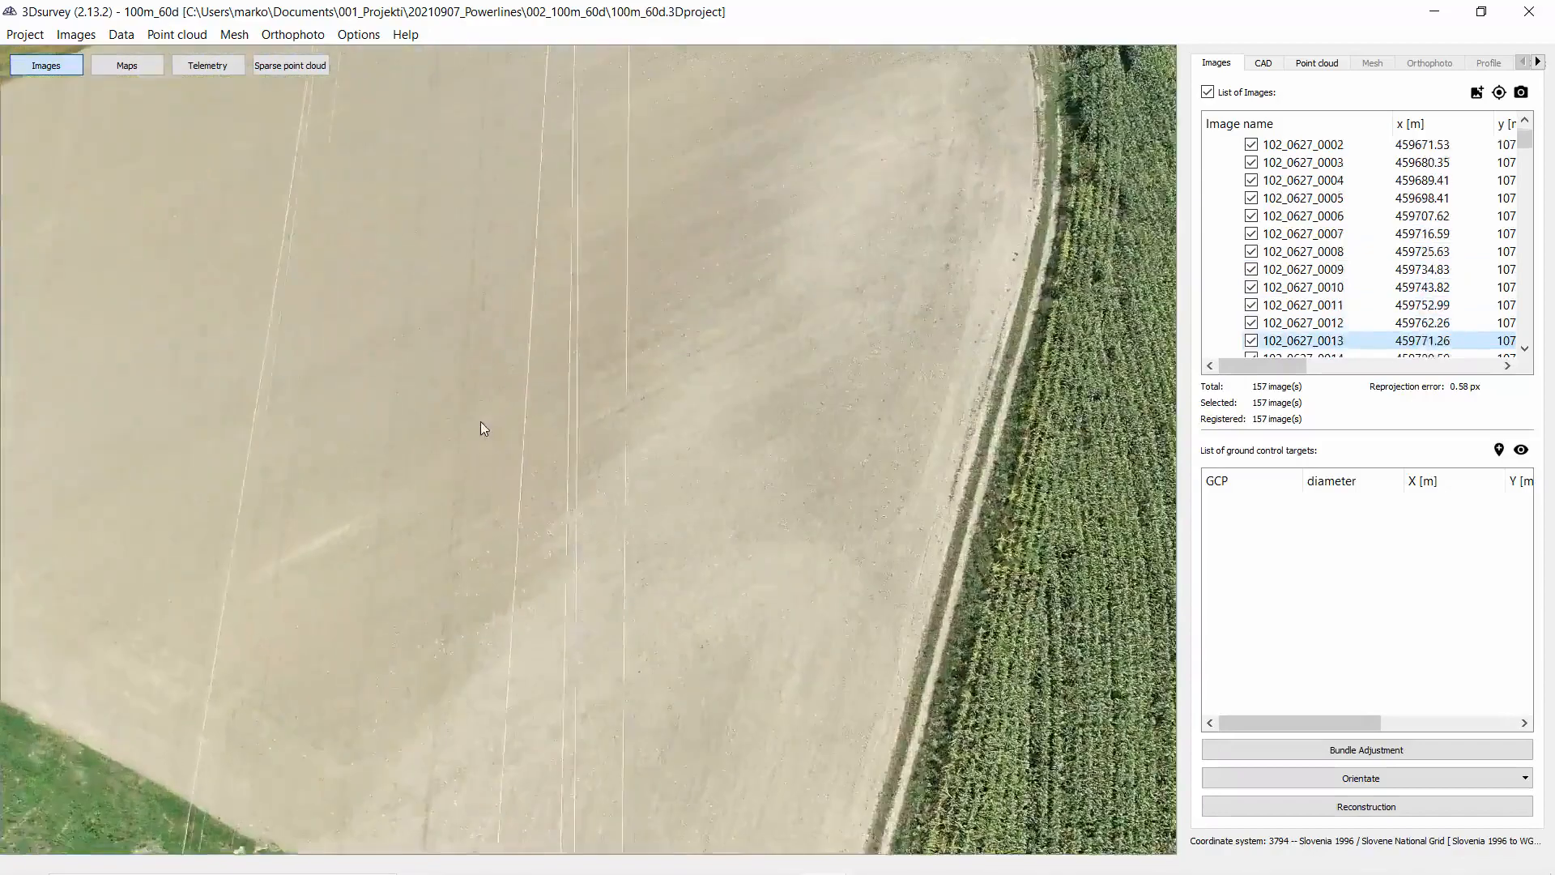
Inspect the power line wires up close in image 102_0627_0013, then return to the wider photo.
{"action": "scroll", "coordinate": [483, 428], "scroll_direction": "up", "scroll_amount": 6}
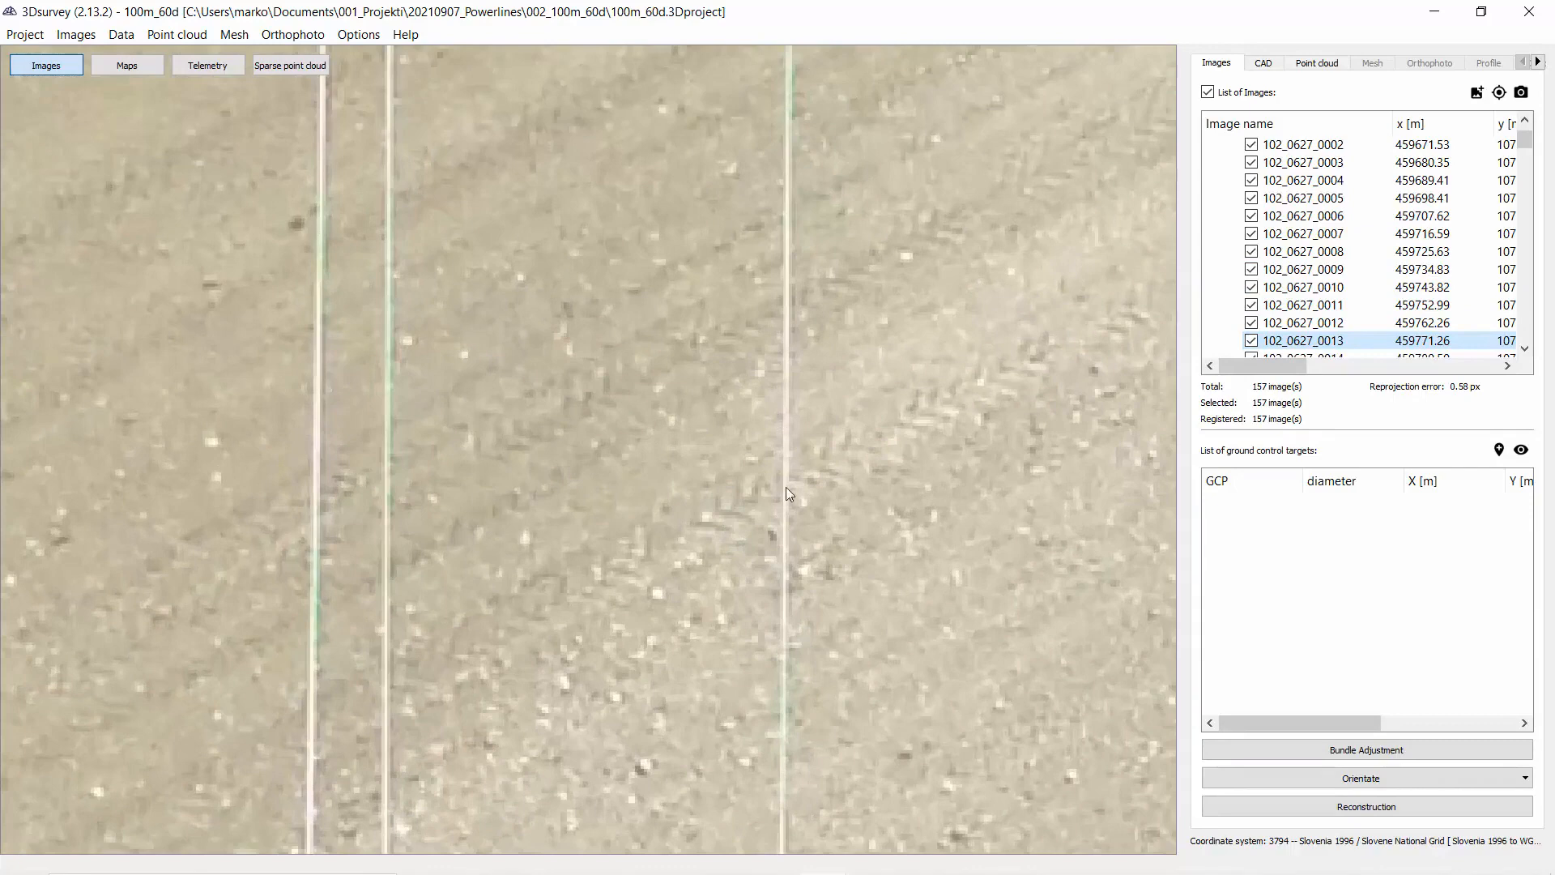
{"action": "scroll", "coordinate": [787, 490], "scroll_direction": "up", "scroll_amount": 4}
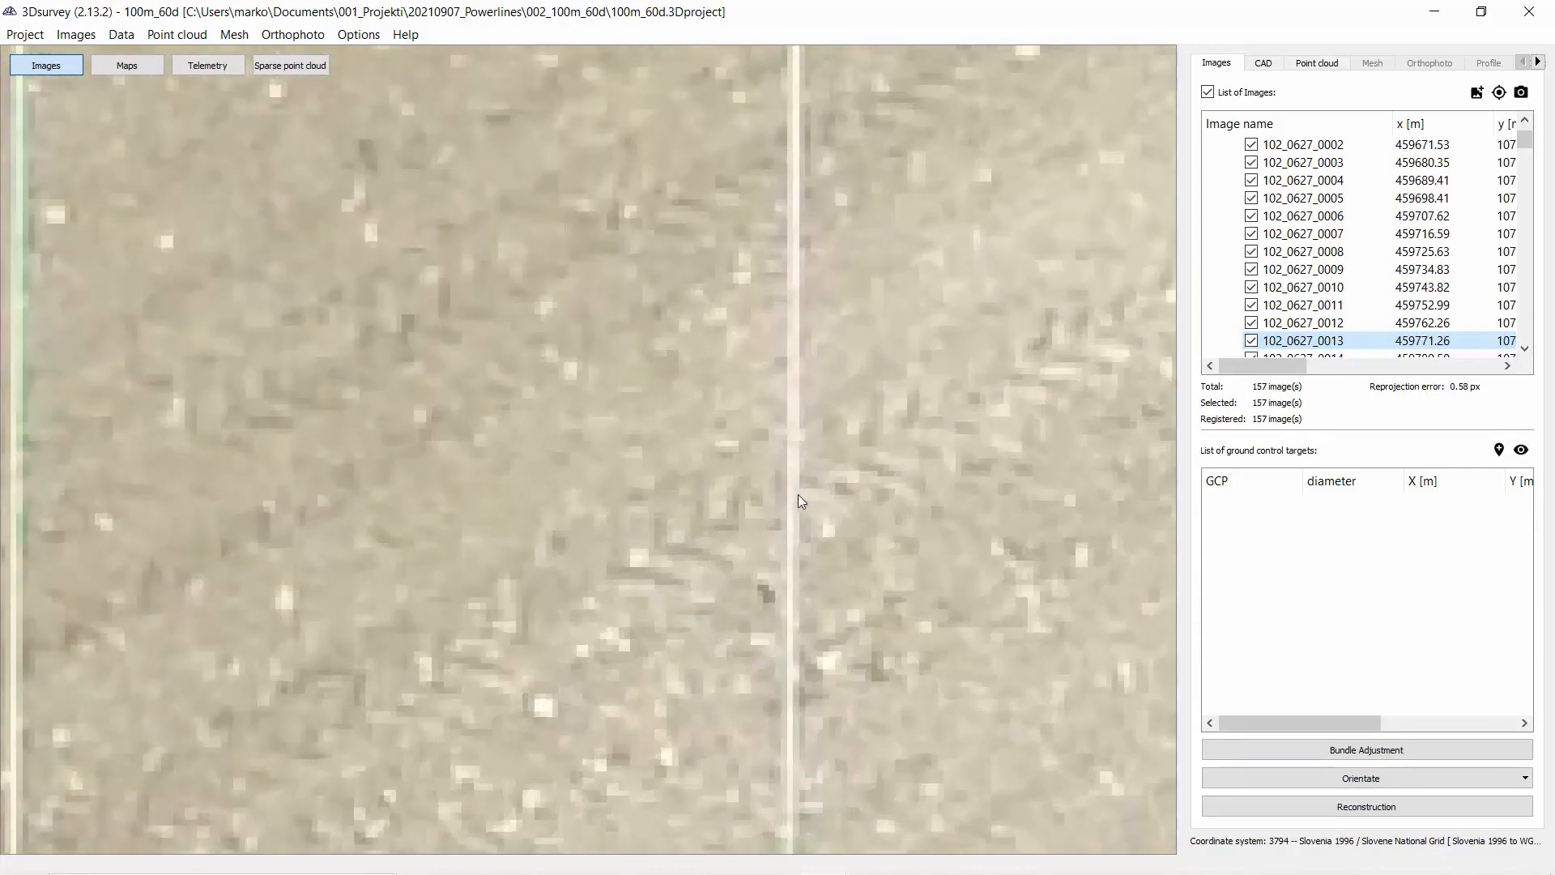
{"action": "scroll", "coordinate": [799, 494], "scroll_direction": "down", "scroll_amount": 8}
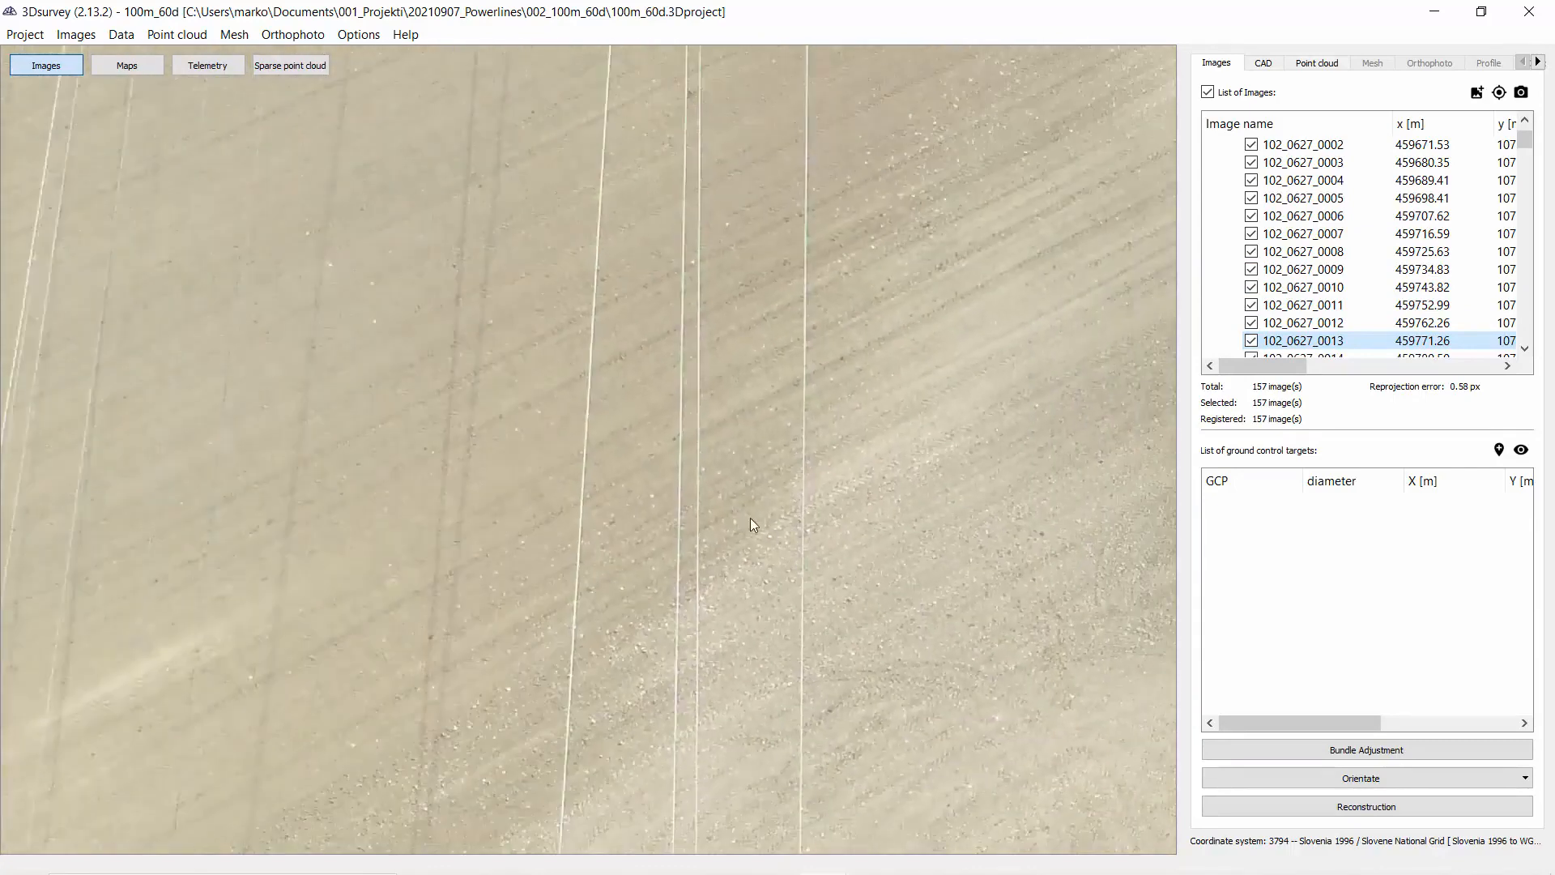
{"action": "scroll", "coordinate": [692, 484], "scroll_direction": "down", "scroll_amount": 5}
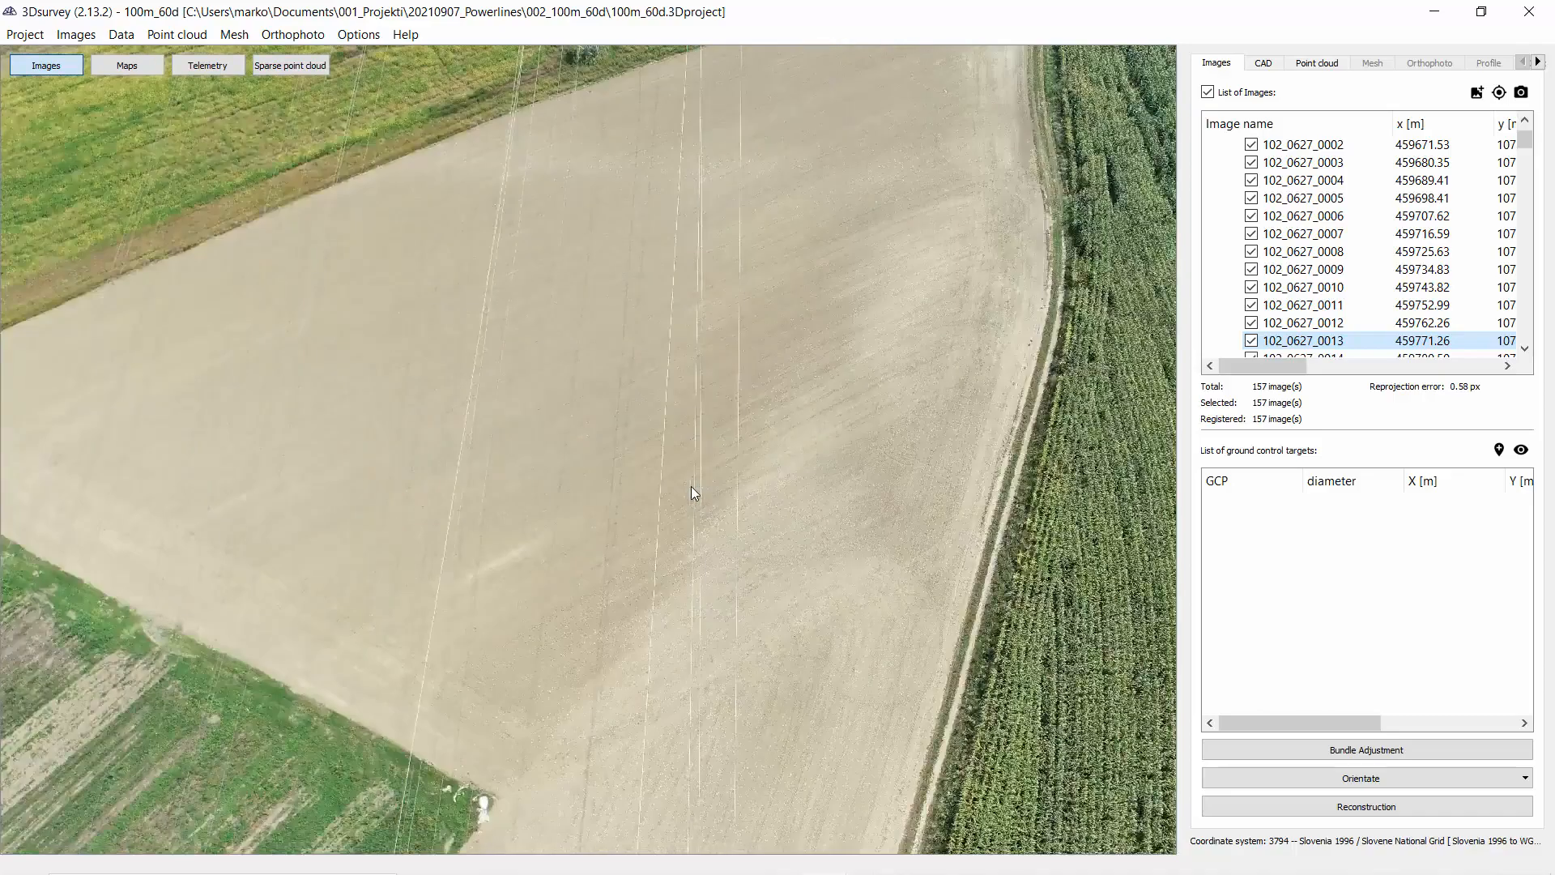
Review the following photos along the power line in sequence up to image 102_0627_0038.
{"action": "key", "text": "Down"}
{"action": "key", "text": "Down"}
{"action": "key", "text": "Down"}
{"action": "key", "text": "Down"}
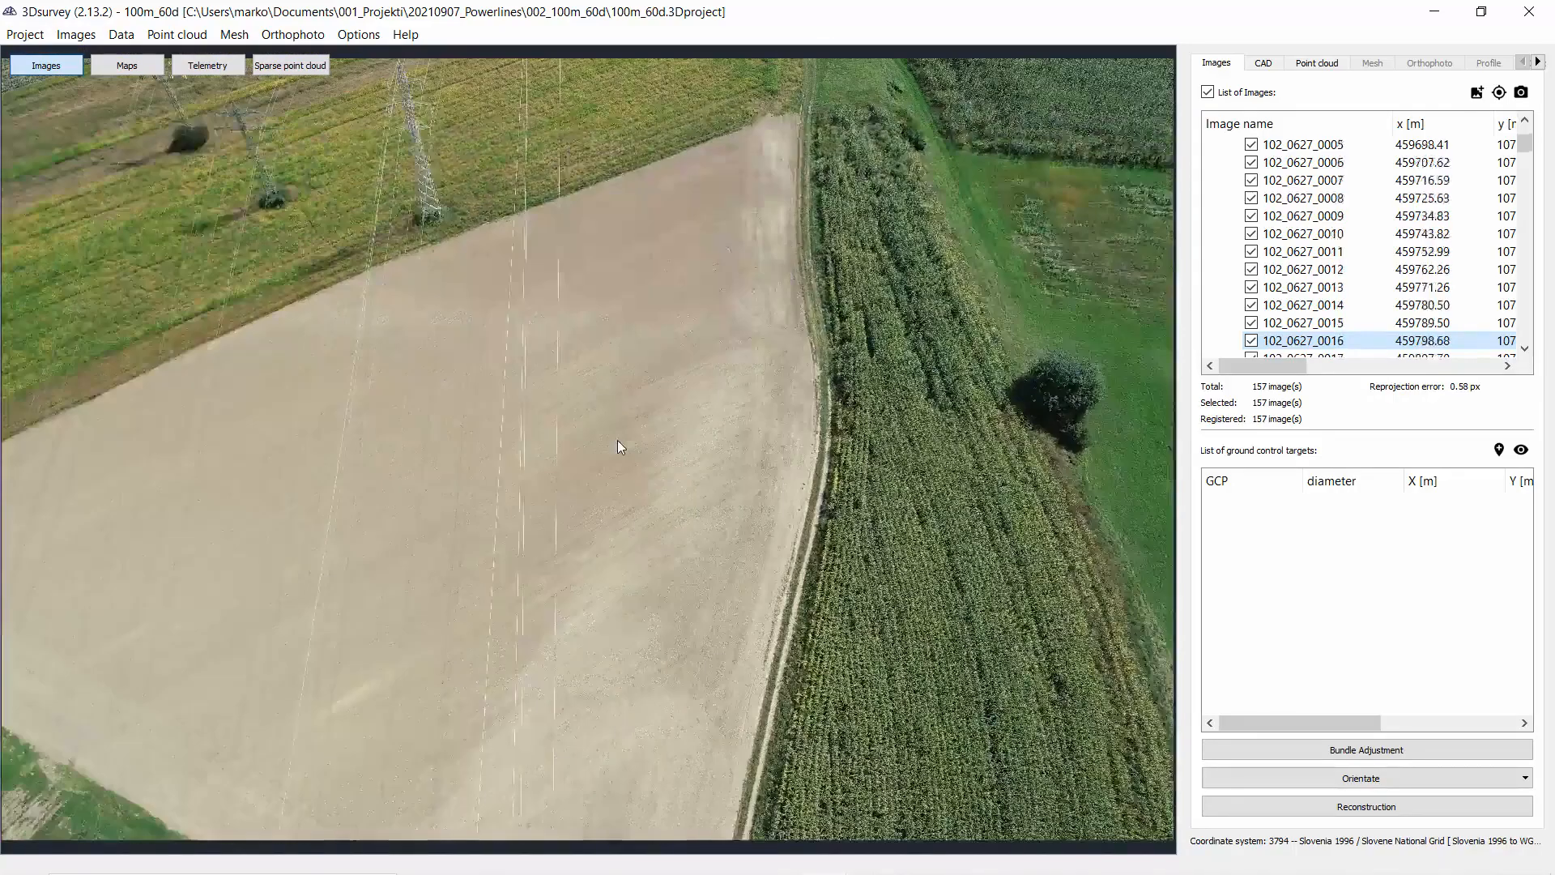
{"action": "key", "text": "Down"}
{"action": "key", "text": "Down"}
{"action": "key", "text": "Down"}
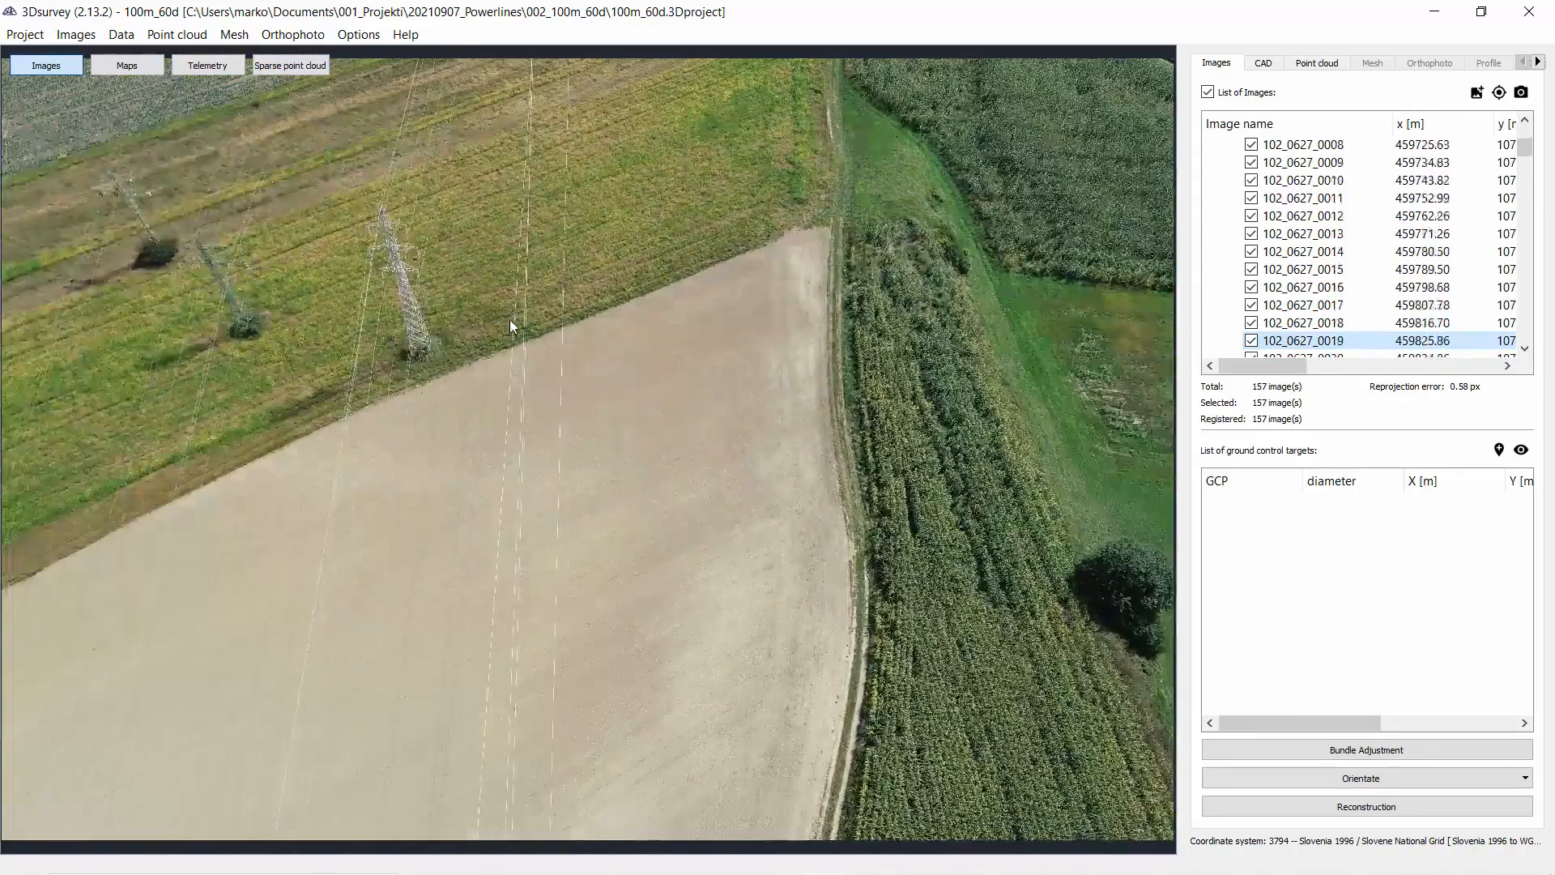
{"action": "key", "text": "Down"}
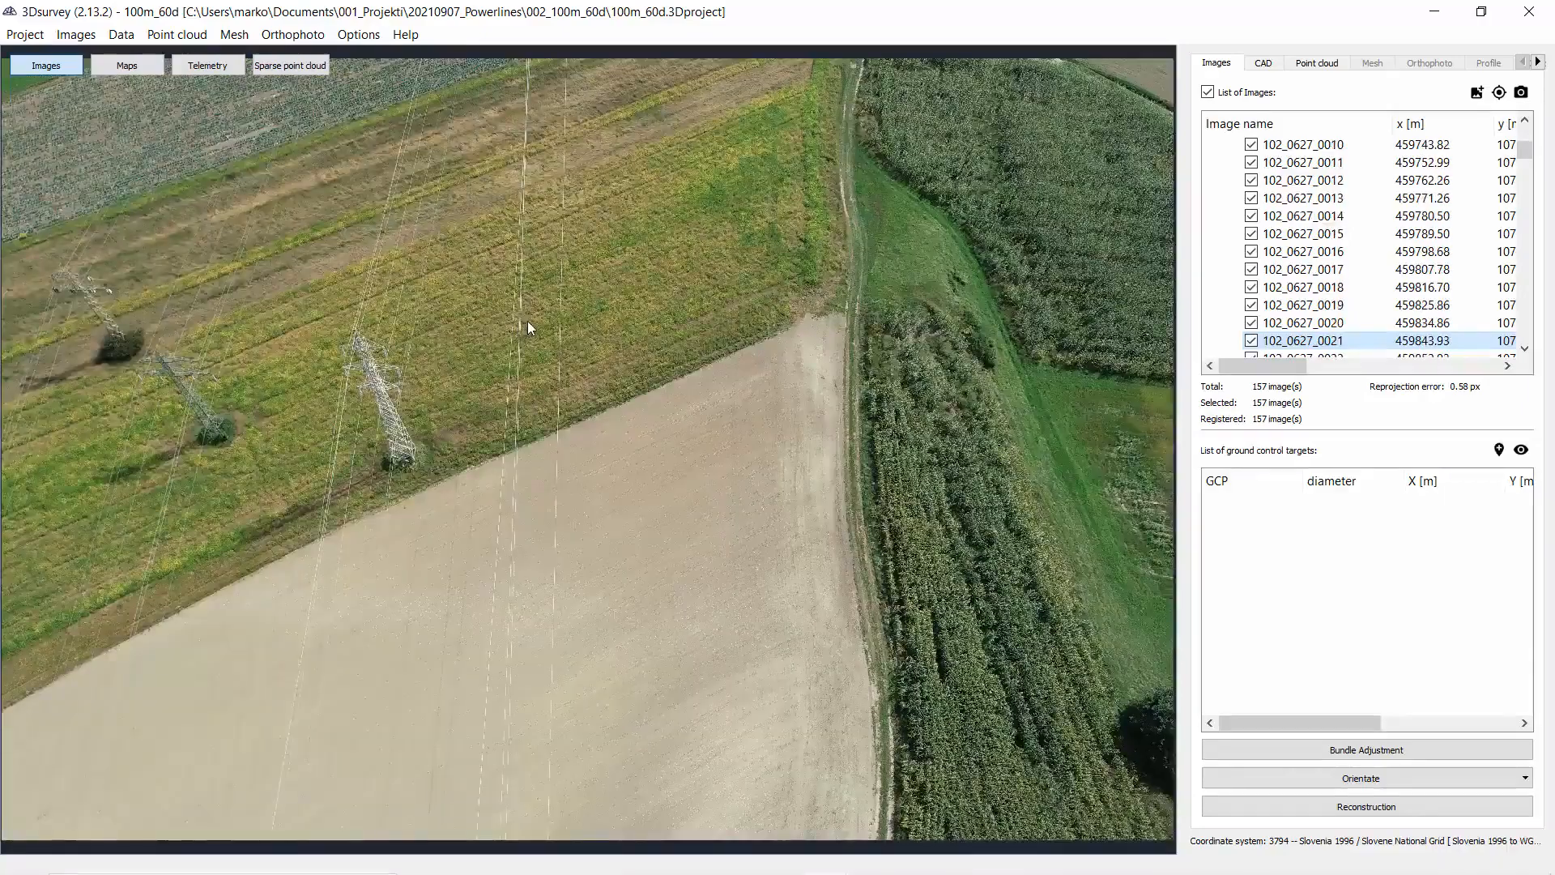
{"action": "key", "text": "Down"}
{"action": "key", "text": "Down"}
{"action": "key", "text": "Down"}
{"action": "key", "text": "Down"}
{"action": "key", "text": "Down"}
{"action": "key", "text": "Down"}
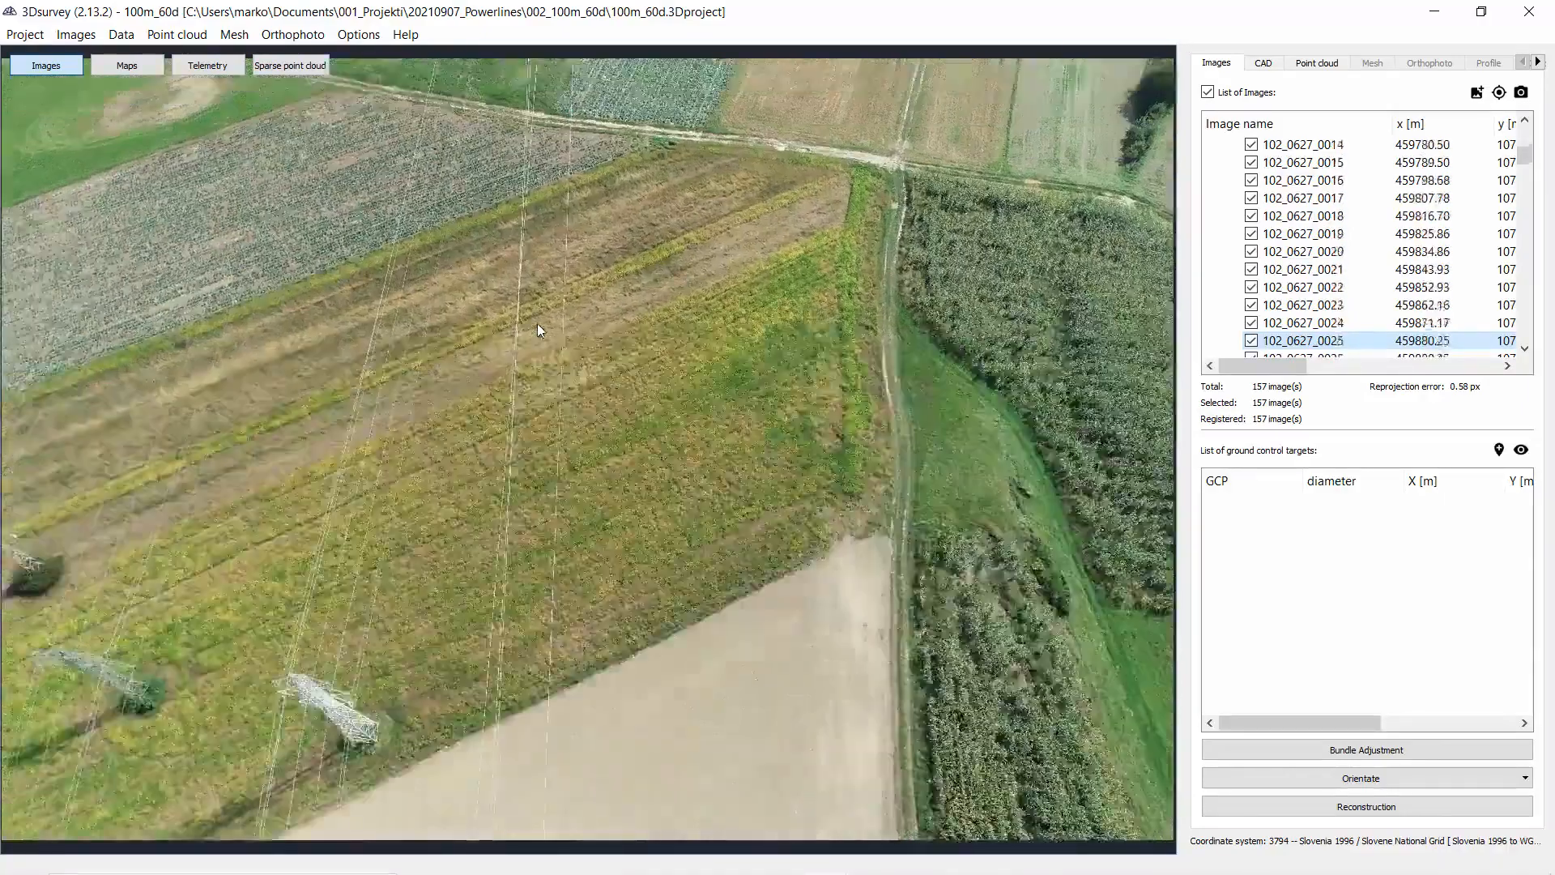
{"action": "key", "text": "Down"}
{"action": "key", "text": "Down"}
{"action": "key", "text": "Down"}
{"action": "key", "text": "Down"}
{"action": "key", "text": "Down"}
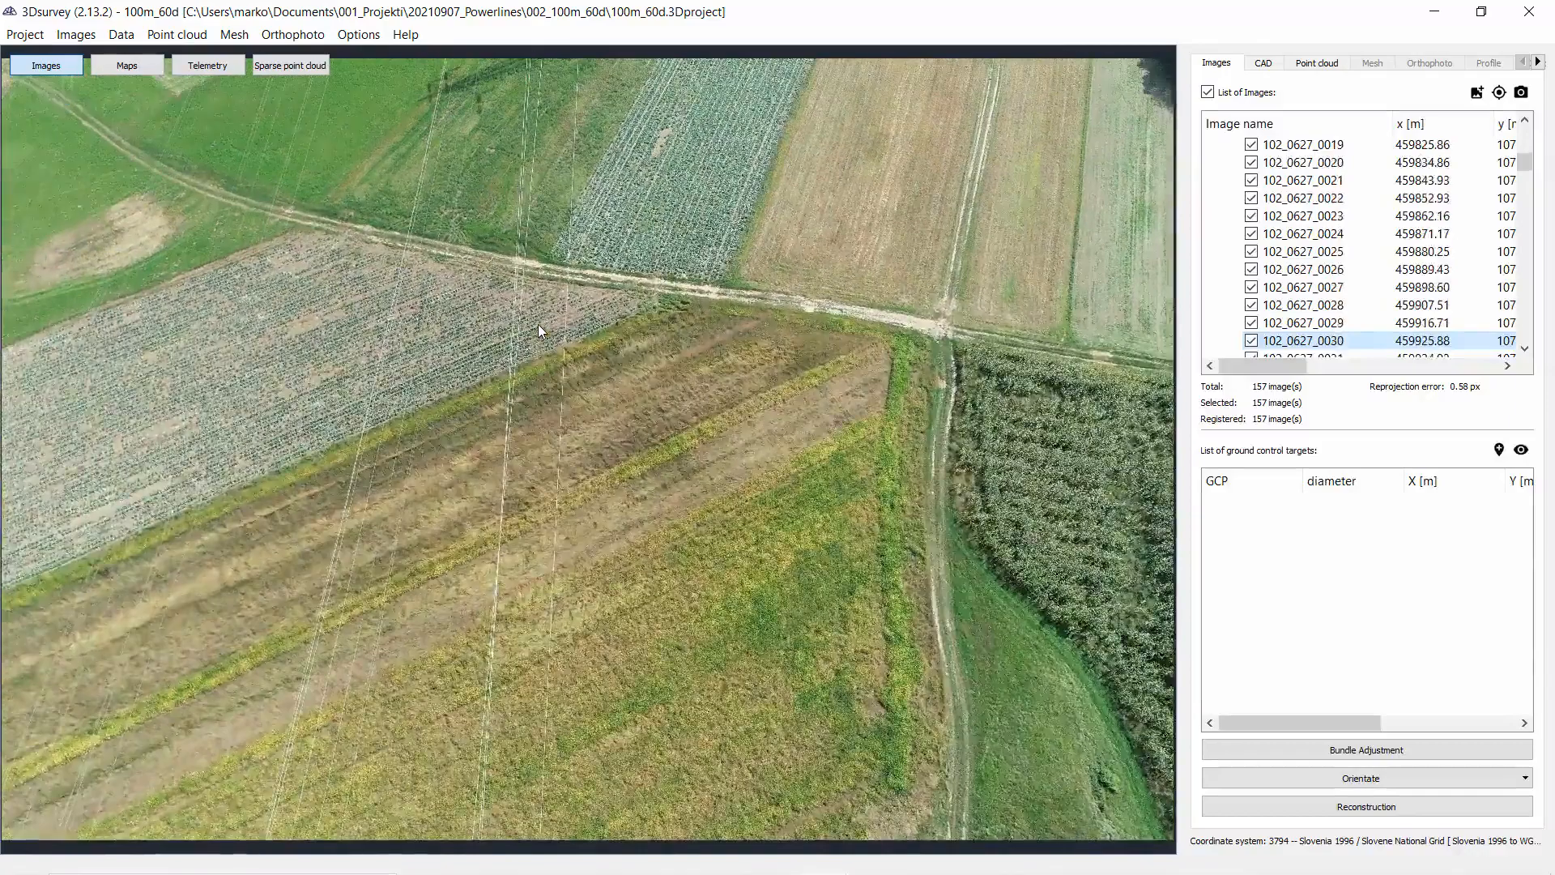
{"action": "key", "text": "Down"}
{"action": "key", "text": "Down"}
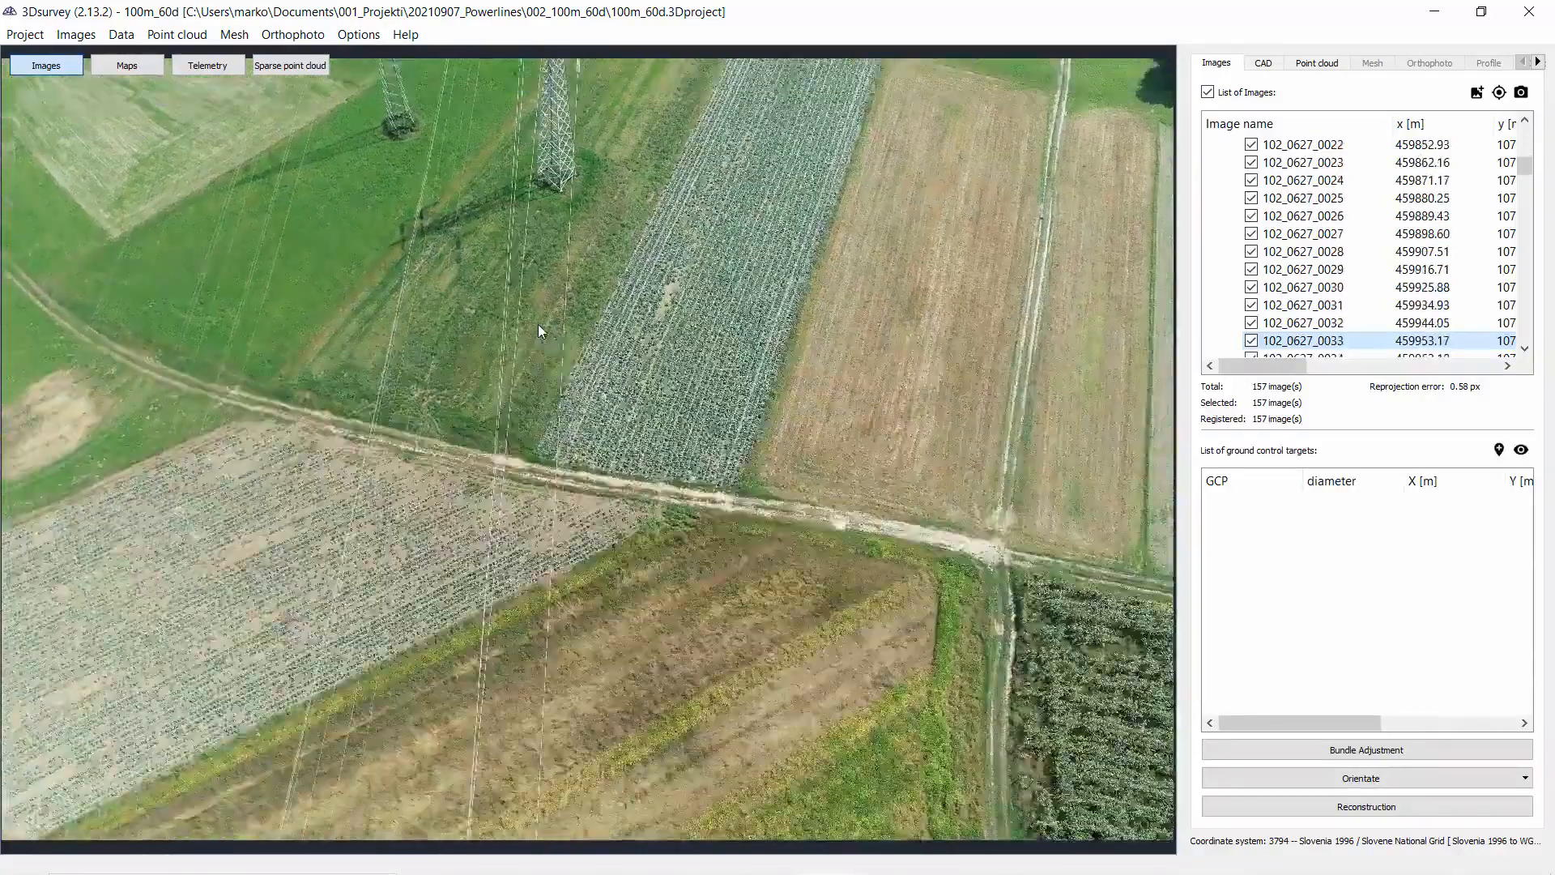
{"action": "key", "text": "Down"}
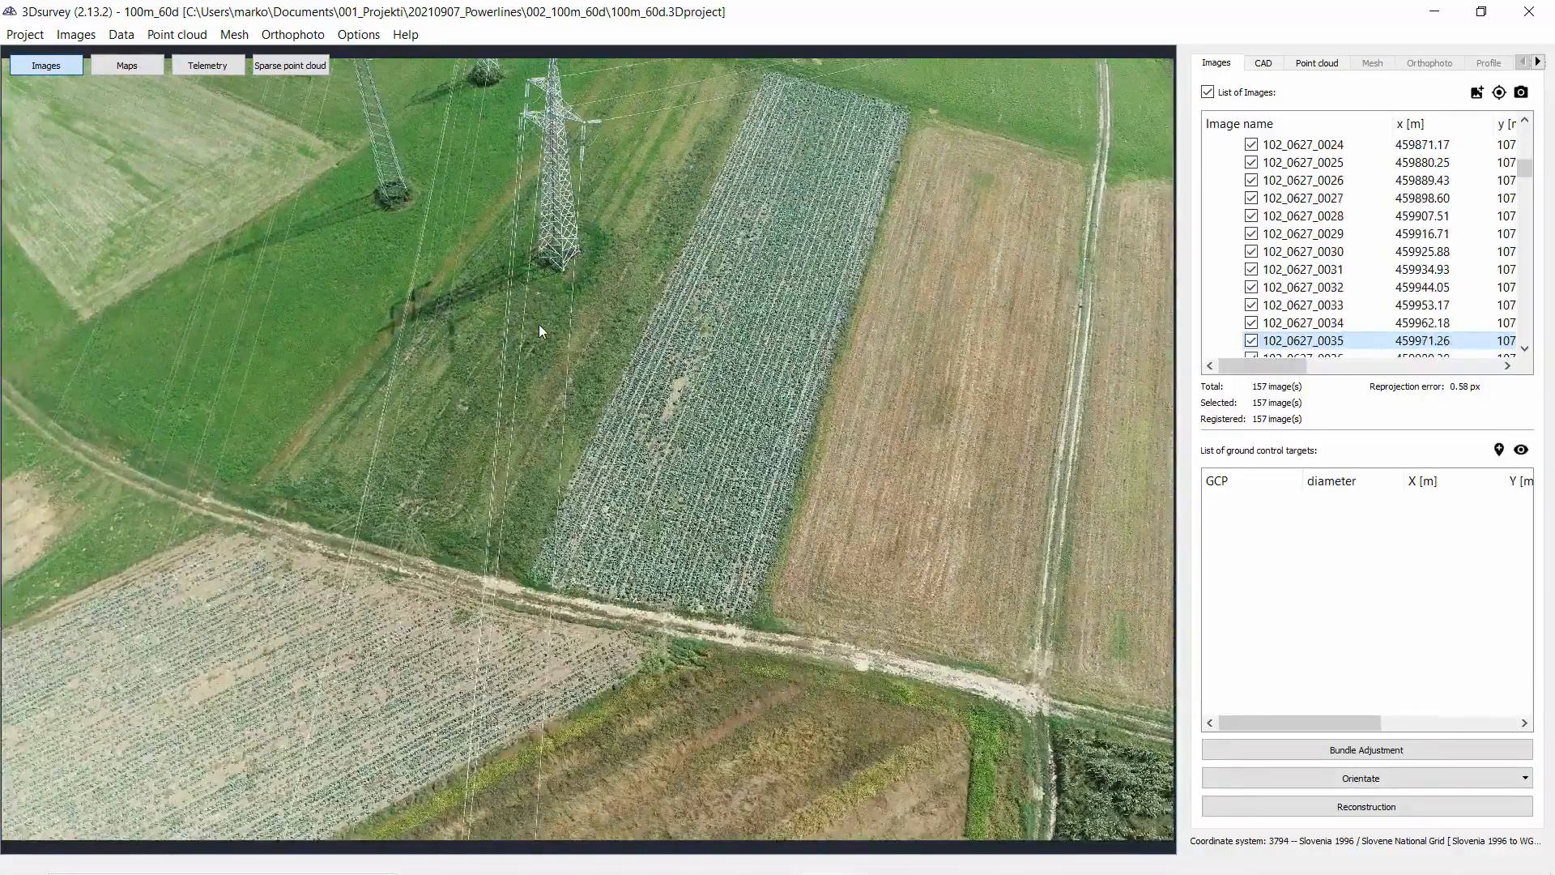
{"action": "key", "text": "Down"}
{"action": "key", "text": "Down"}
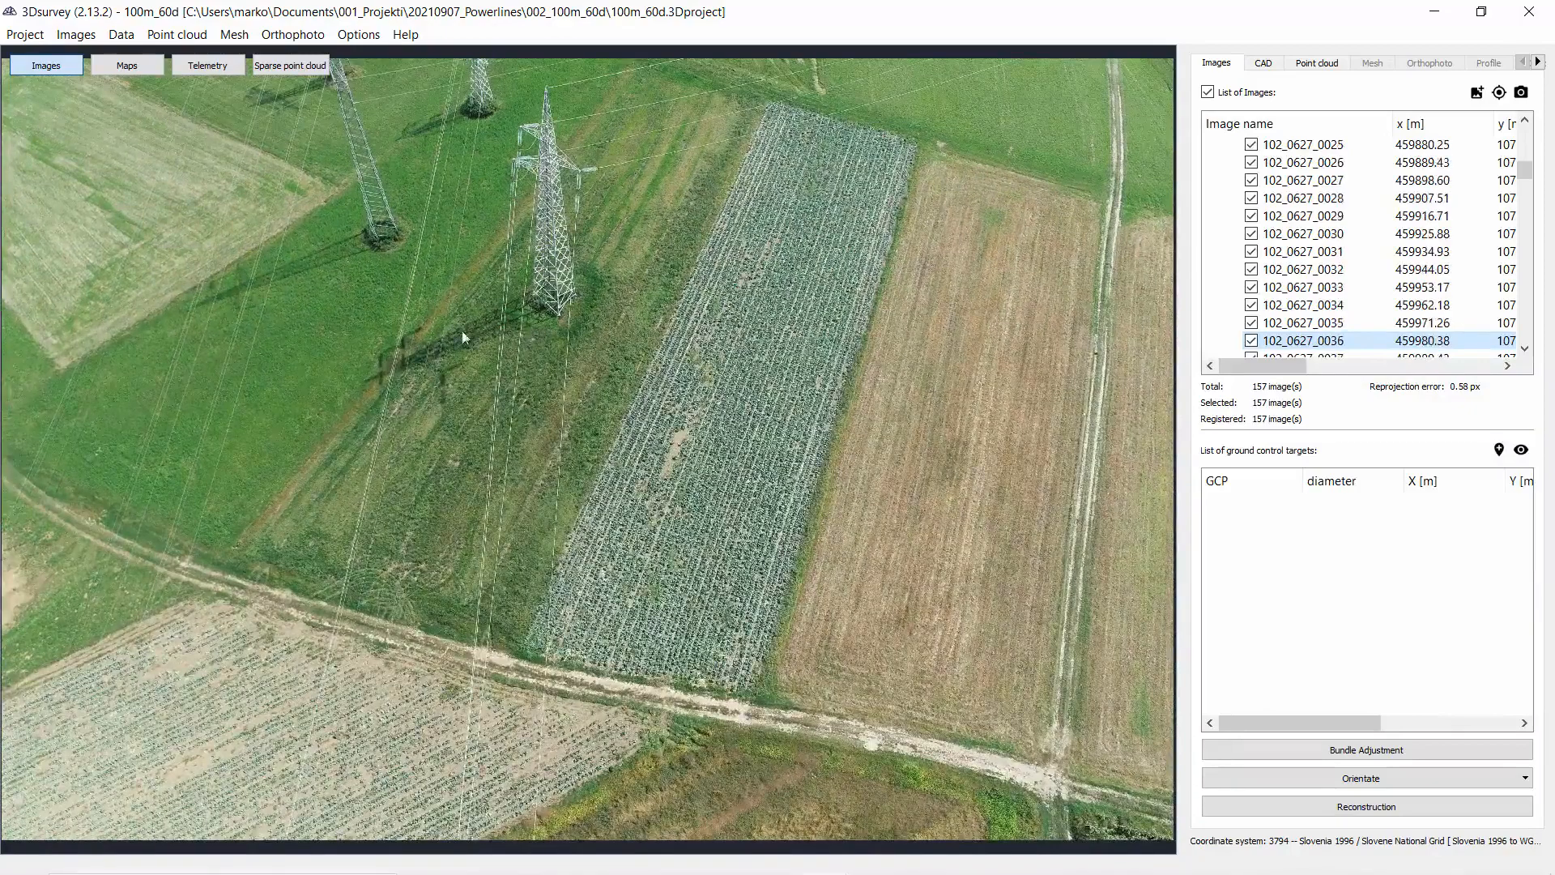
{"action": "key", "text": "Down"}
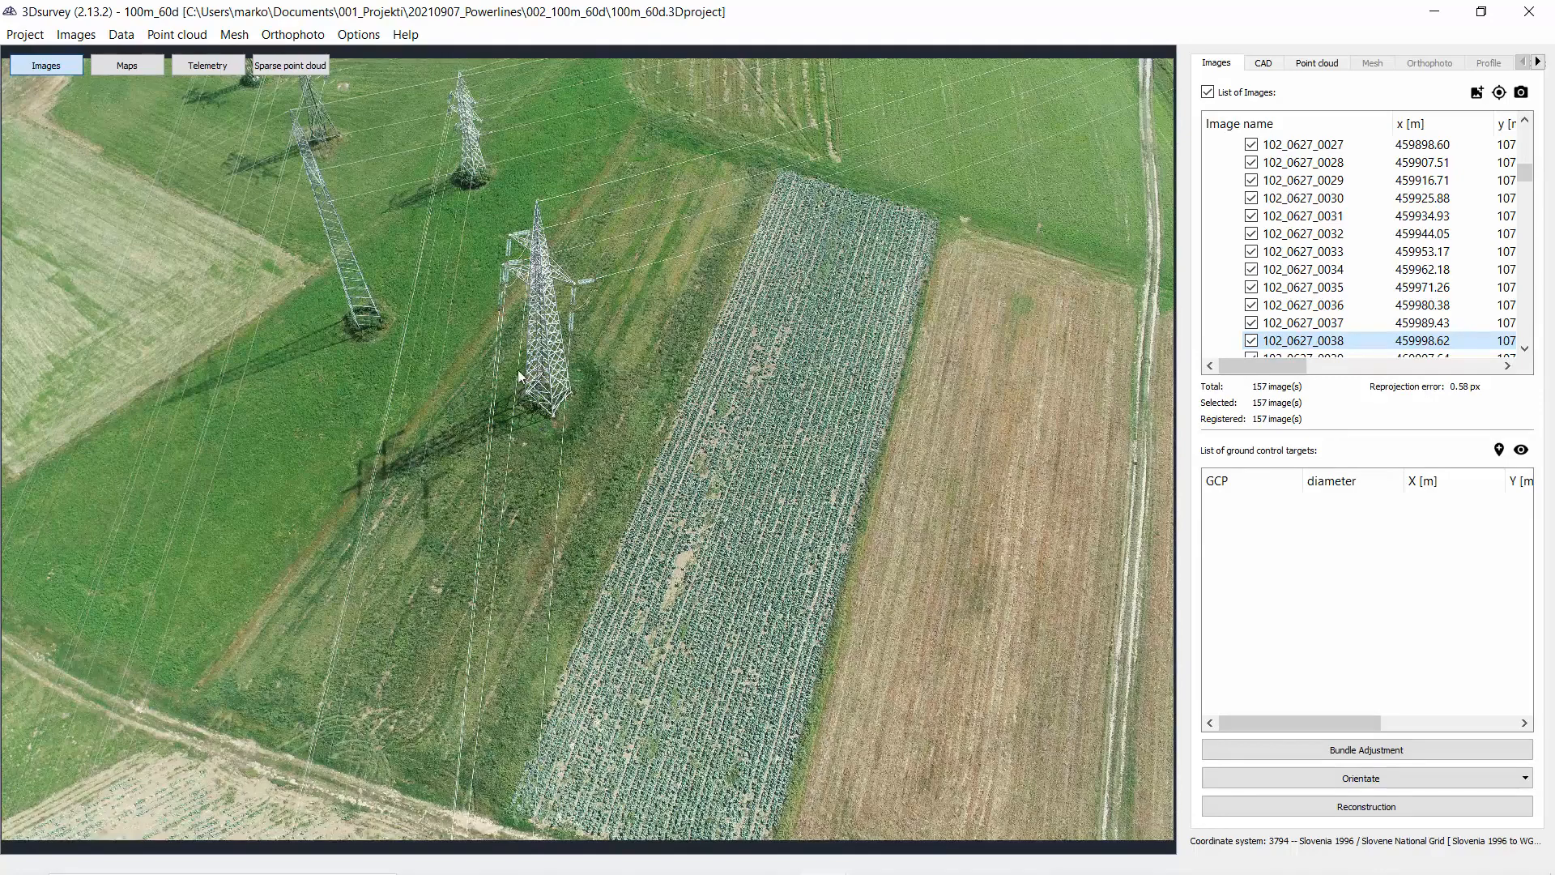
Check the pylon in image 102_0627_0038 and continue through the photos to 102_0627_0042.
{"action": "scroll", "coordinate": [541, 347], "scroll_direction": "up", "scroll_amount": 2}
{"action": "scroll", "coordinate": [541, 347], "scroll_direction": "down", "scroll_amount": 2}
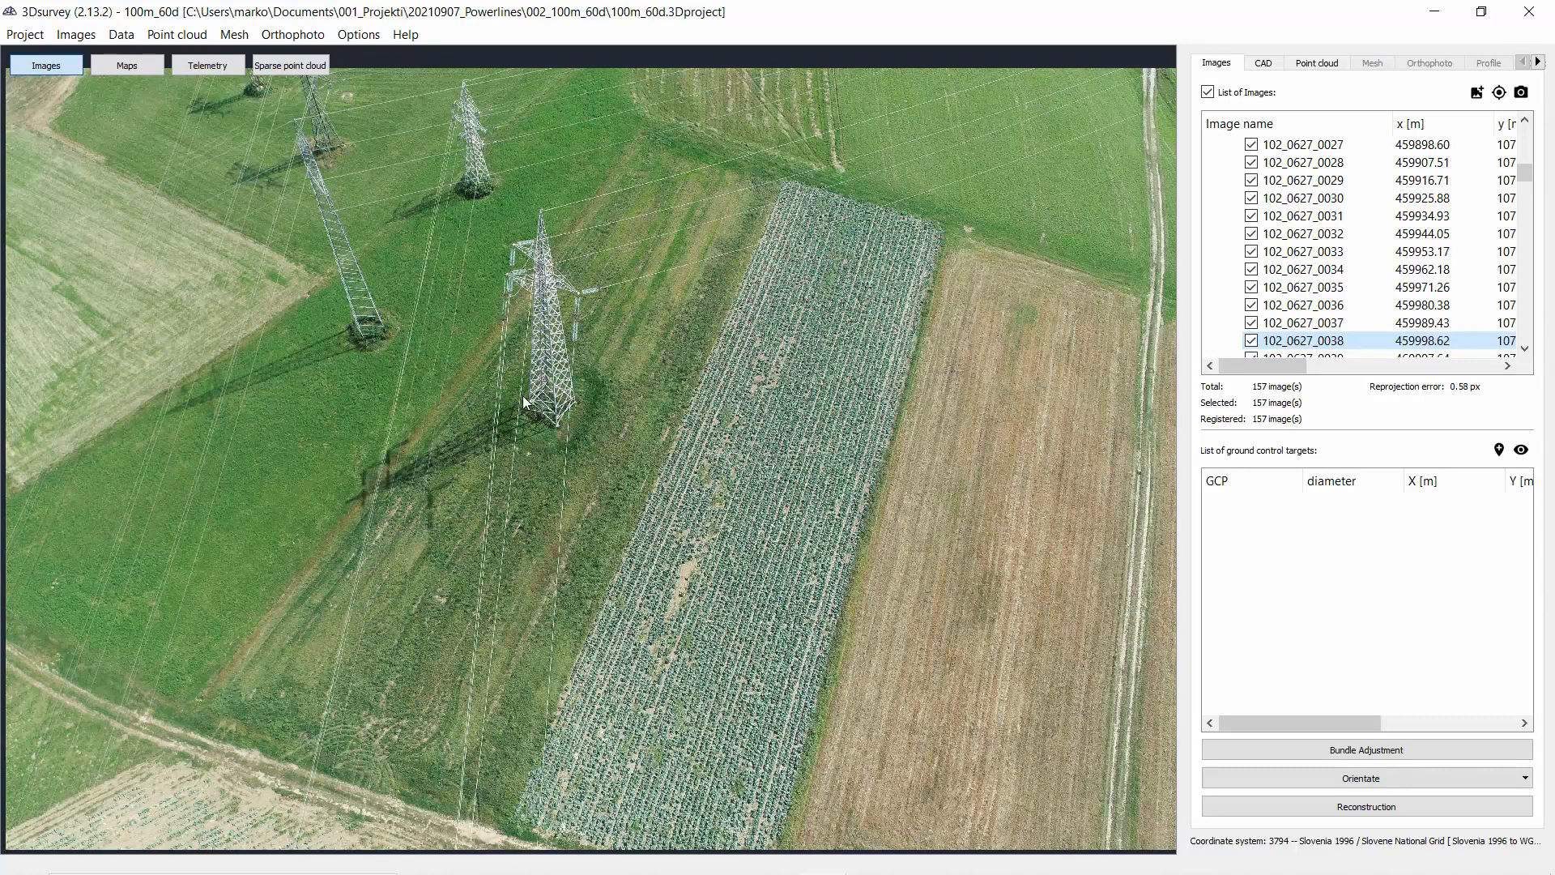
{"action": "key", "text": "Down"}
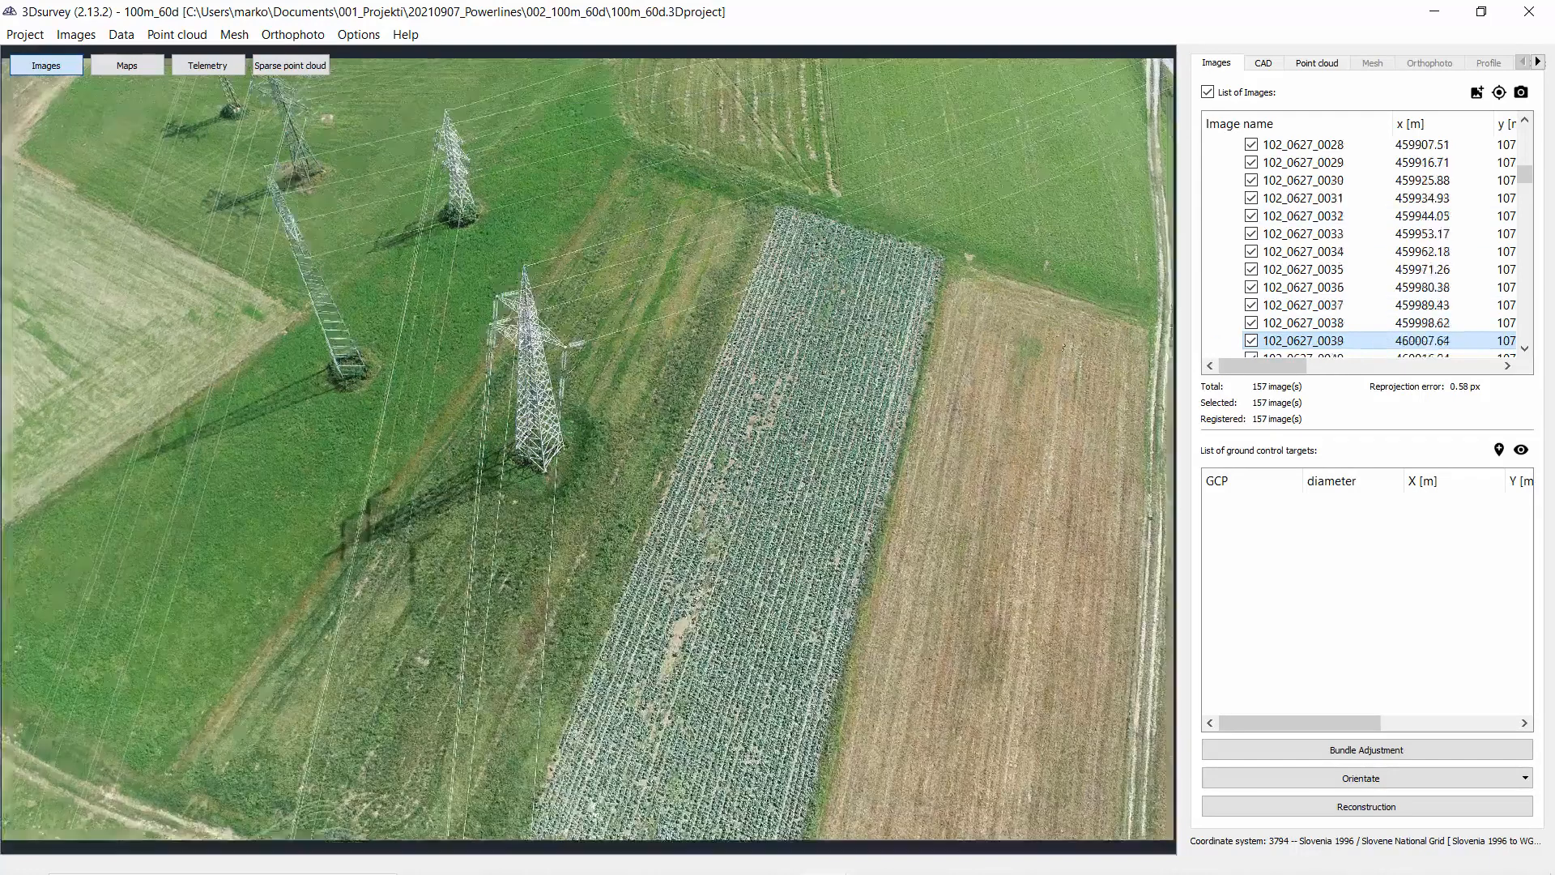
{"action": "key", "text": "Down"}
{"action": "key", "text": "Down"}
{"action": "key", "text": "Down"}
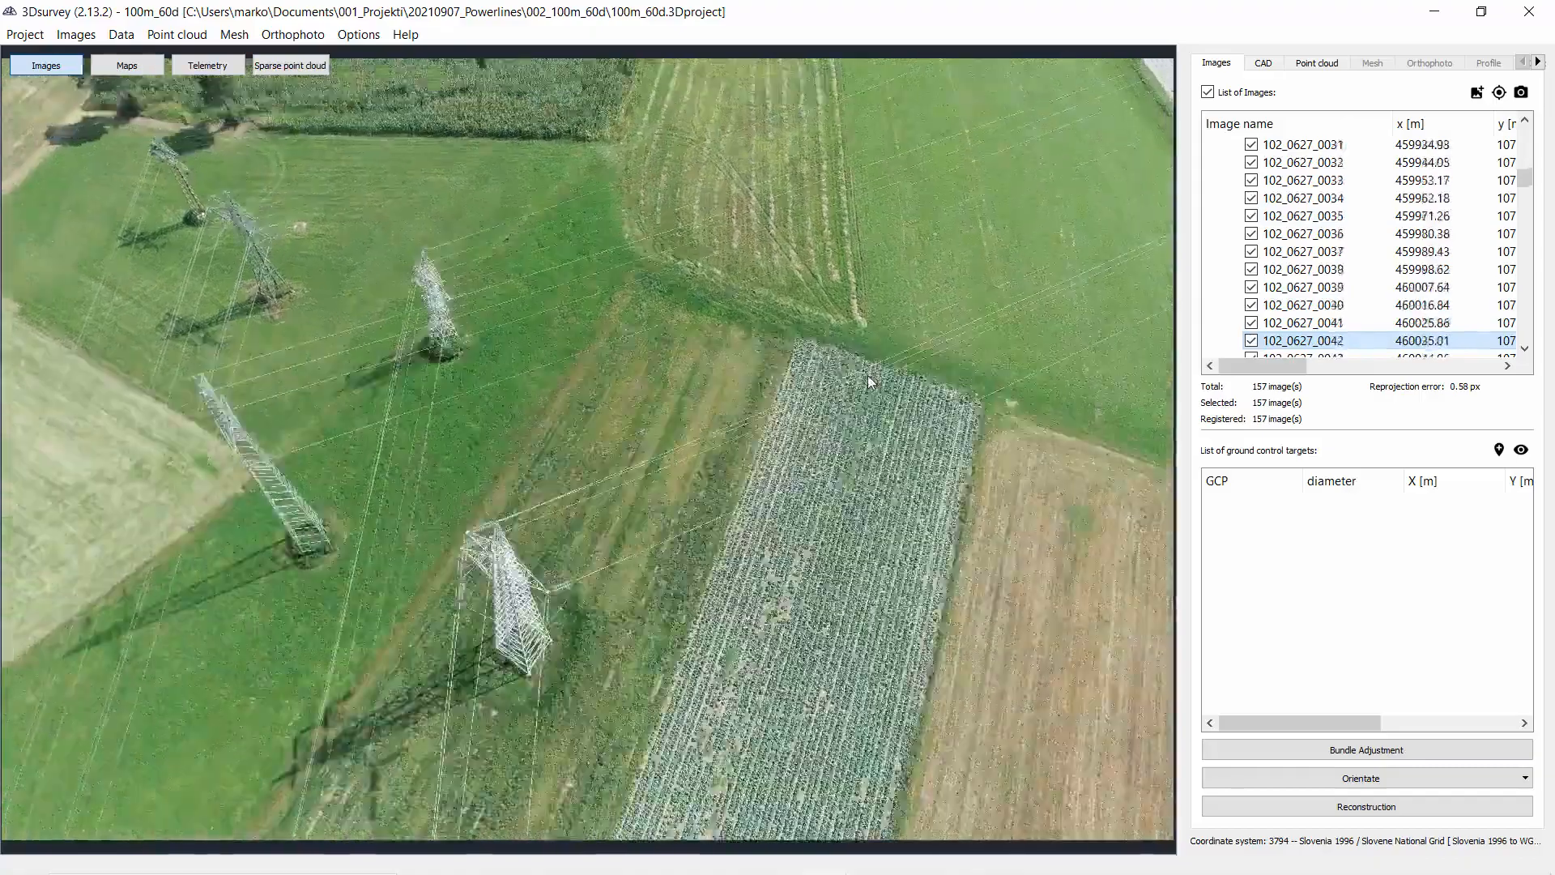
Inspect the pylon's lattice structure and insulators up close in image 102_0627_0042, then return to the wider photo.
{"action": "scroll", "coordinate": [519, 620], "scroll_direction": "up", "scroll_amount": 5}
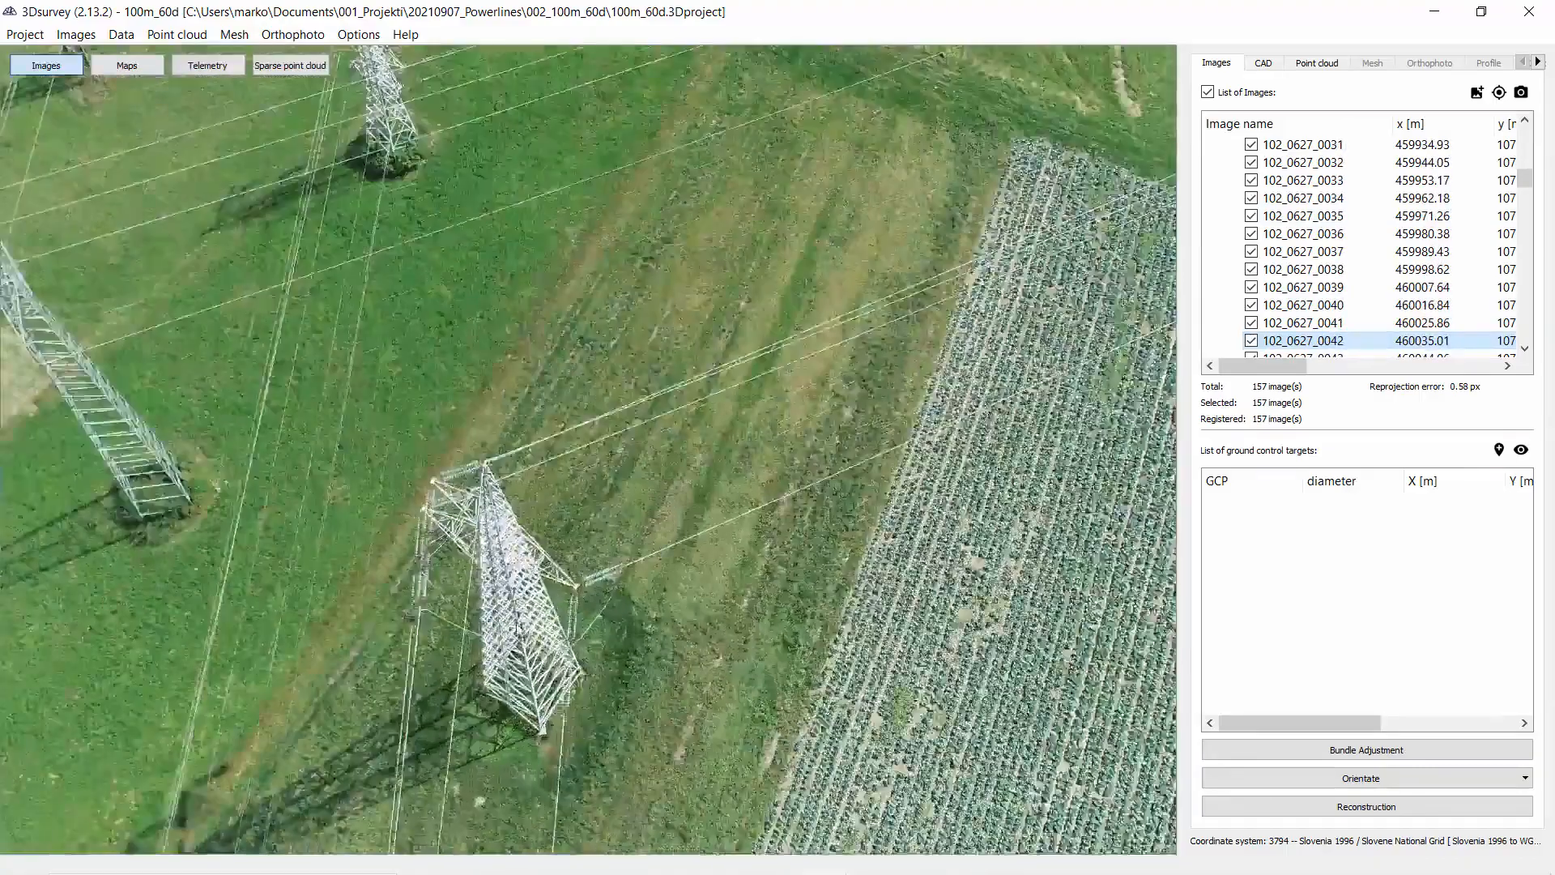
{"action": "scroll", "coordinate": [755, 381], "scroll_direction": "up", "scroll_amount": 3}
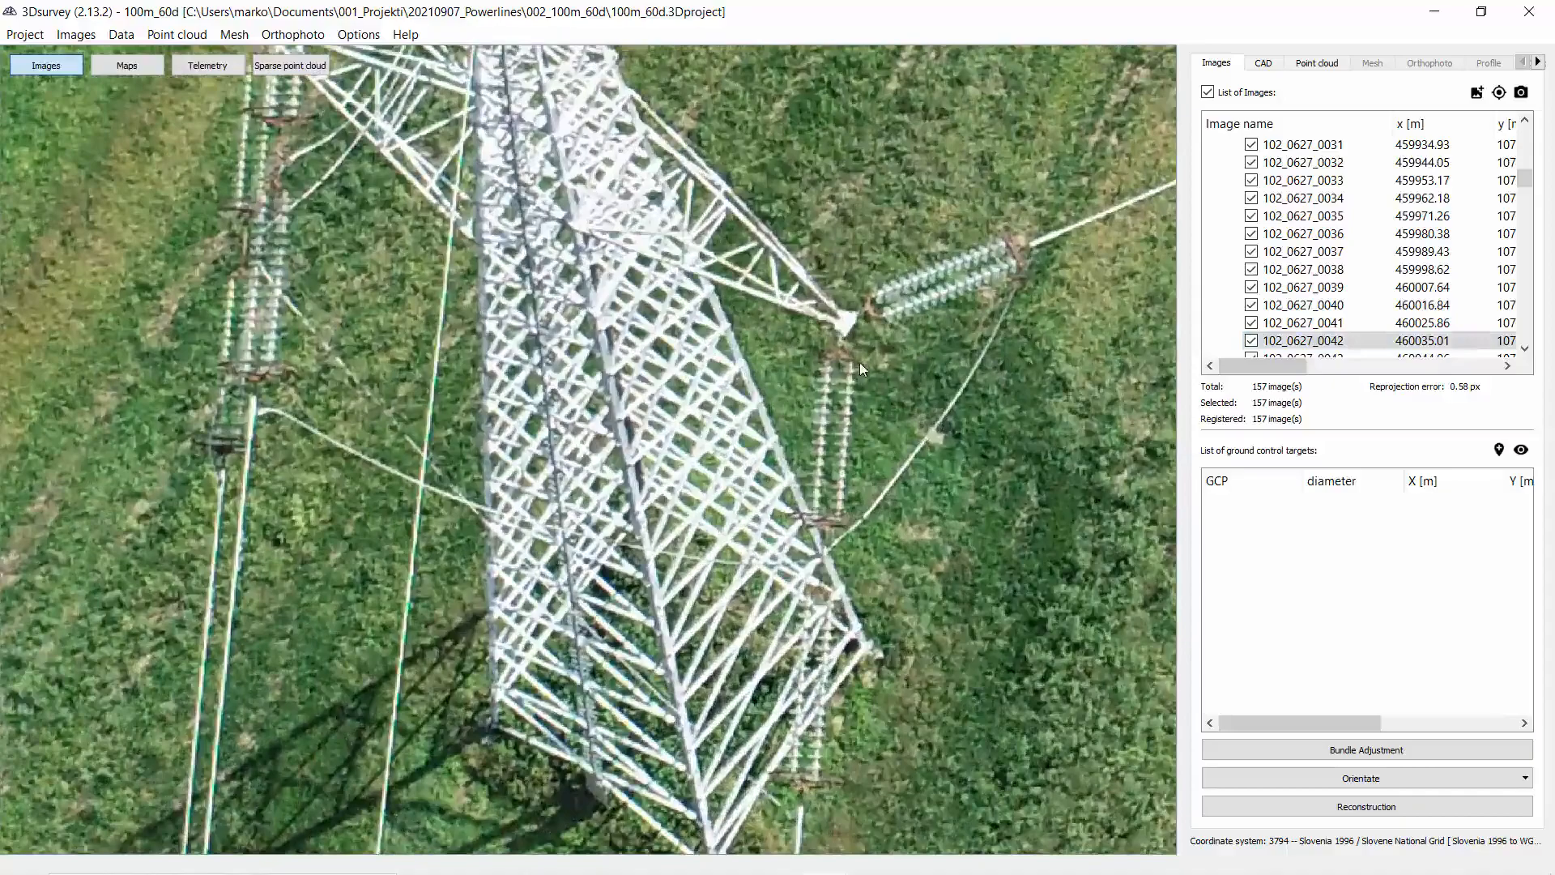
{"action": "scroll", "coordinate": [765, 445], "scroll_direction": "down", "scroll_amount": 6}
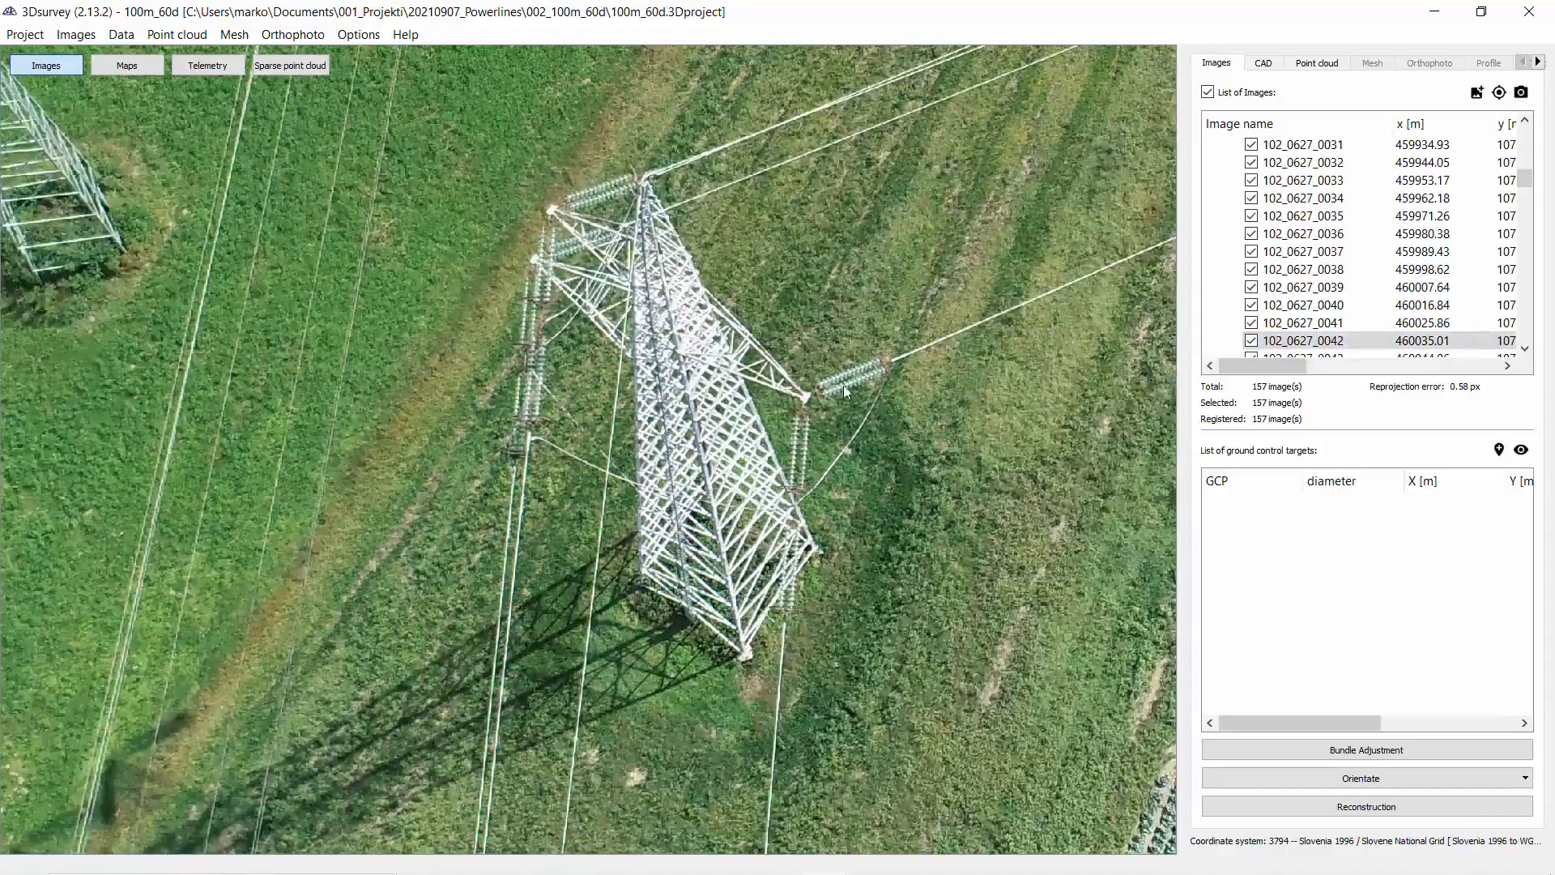
{"action": "scroll", "coordinate": [828, 399], "scroll_direction": "down", "scroll_amount": 2}
{"action": "scroll", "coordinate": [698, 241], "scroll_direction": "up", "scroll_amount": 5}
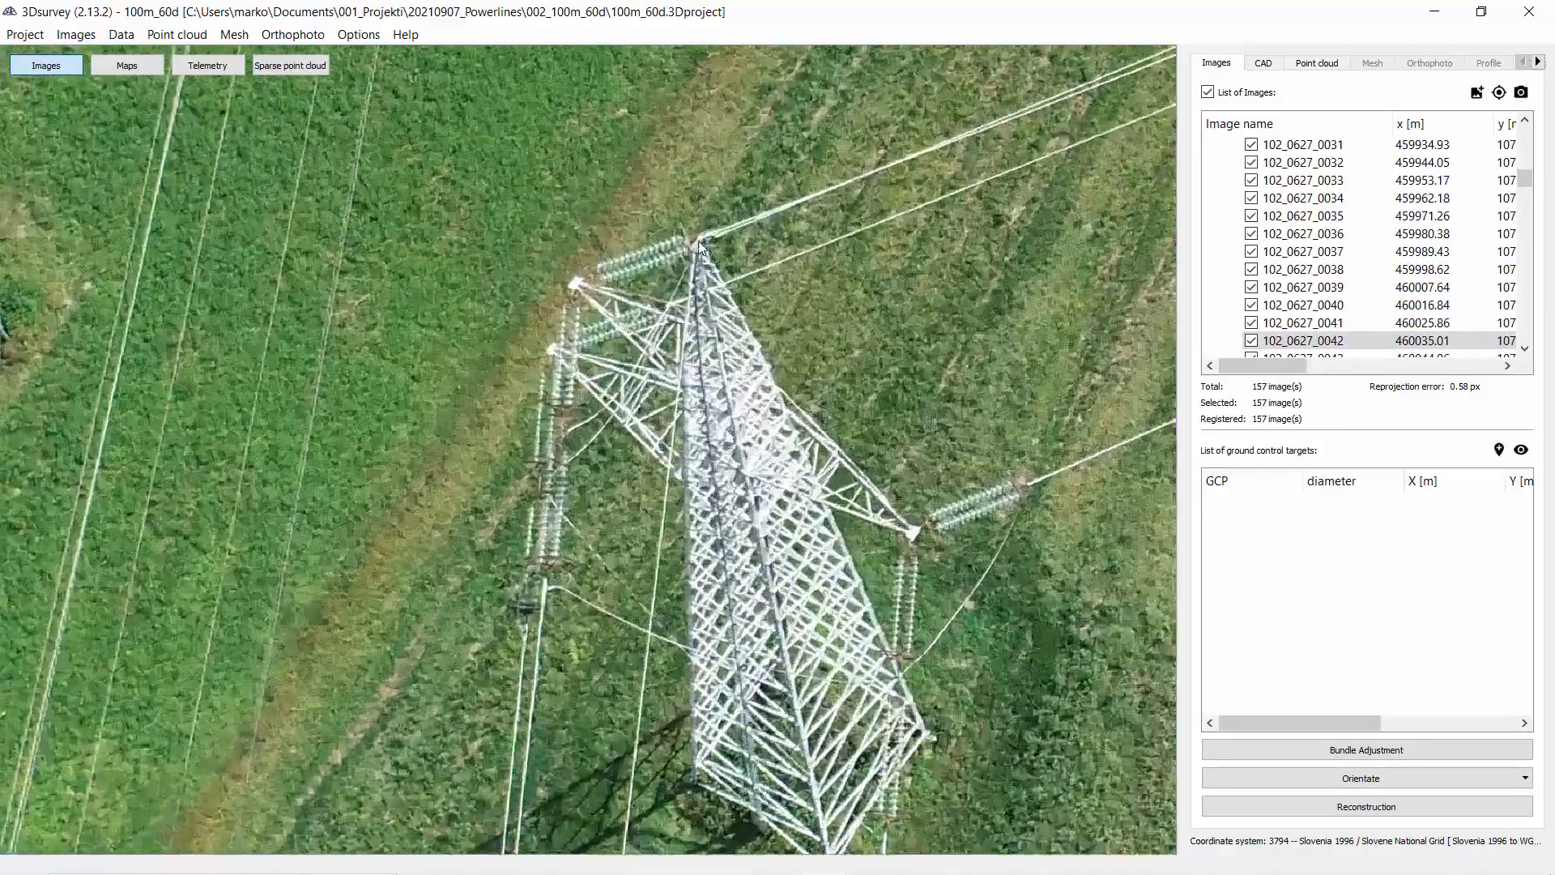
{"action": "scroll", "coordinate": [712, 258], "scroll_direction": "down", "scroll_amount": 8}
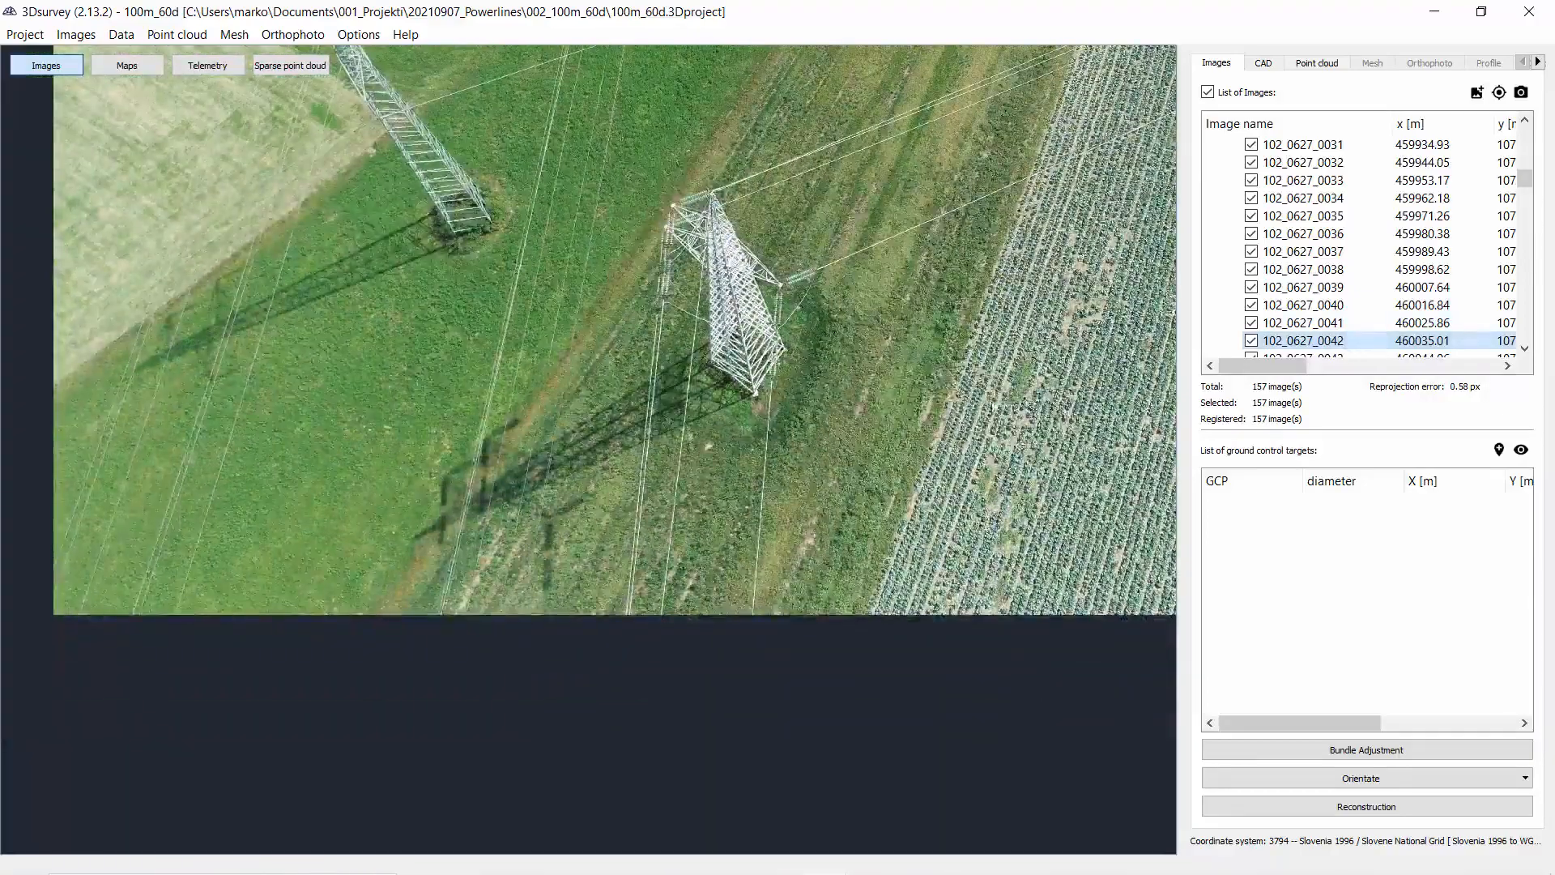
Review the photos following 102_0627_0042 in sequence up to image 102_0627_0055.
{"action": "key", "text": "Down"}
{"action": "key", "text": "Down"}
{"action": "key", "text": "Down"}
{"action": "key", "text": "Down"}
{"action": "key", "text": "Down"}
{"action": "key", "text": "Down"}
{"action": "key", "text": "Down"}
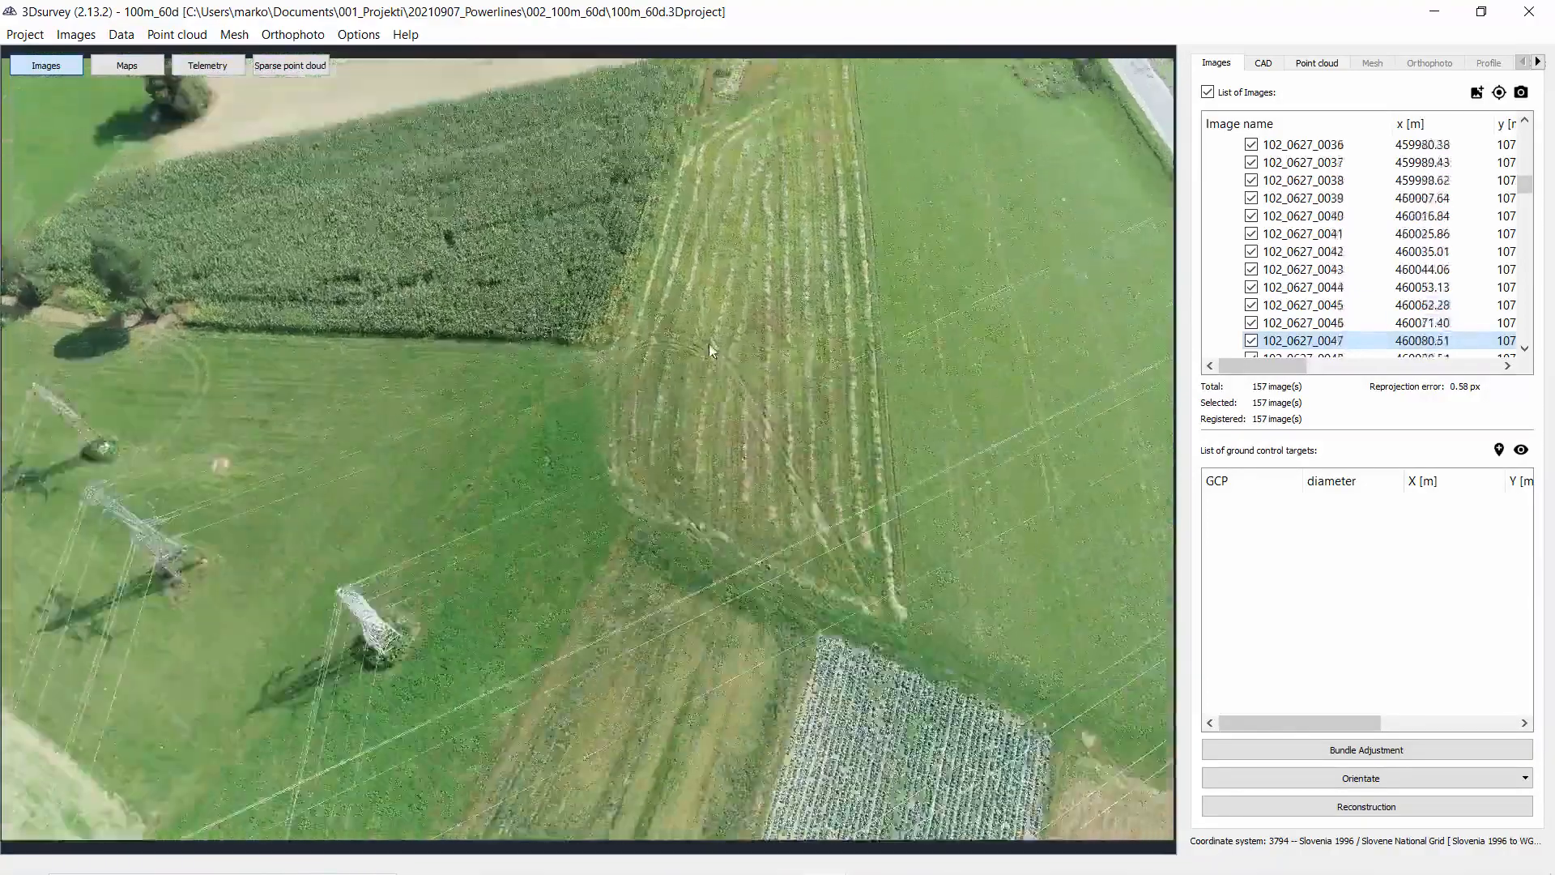
{"action": "key", "text": "Down"}
{"action": "key", "text": "Down"}
{"action": "key", "text": "Down"}
{"action": "key", "text": "Down"}
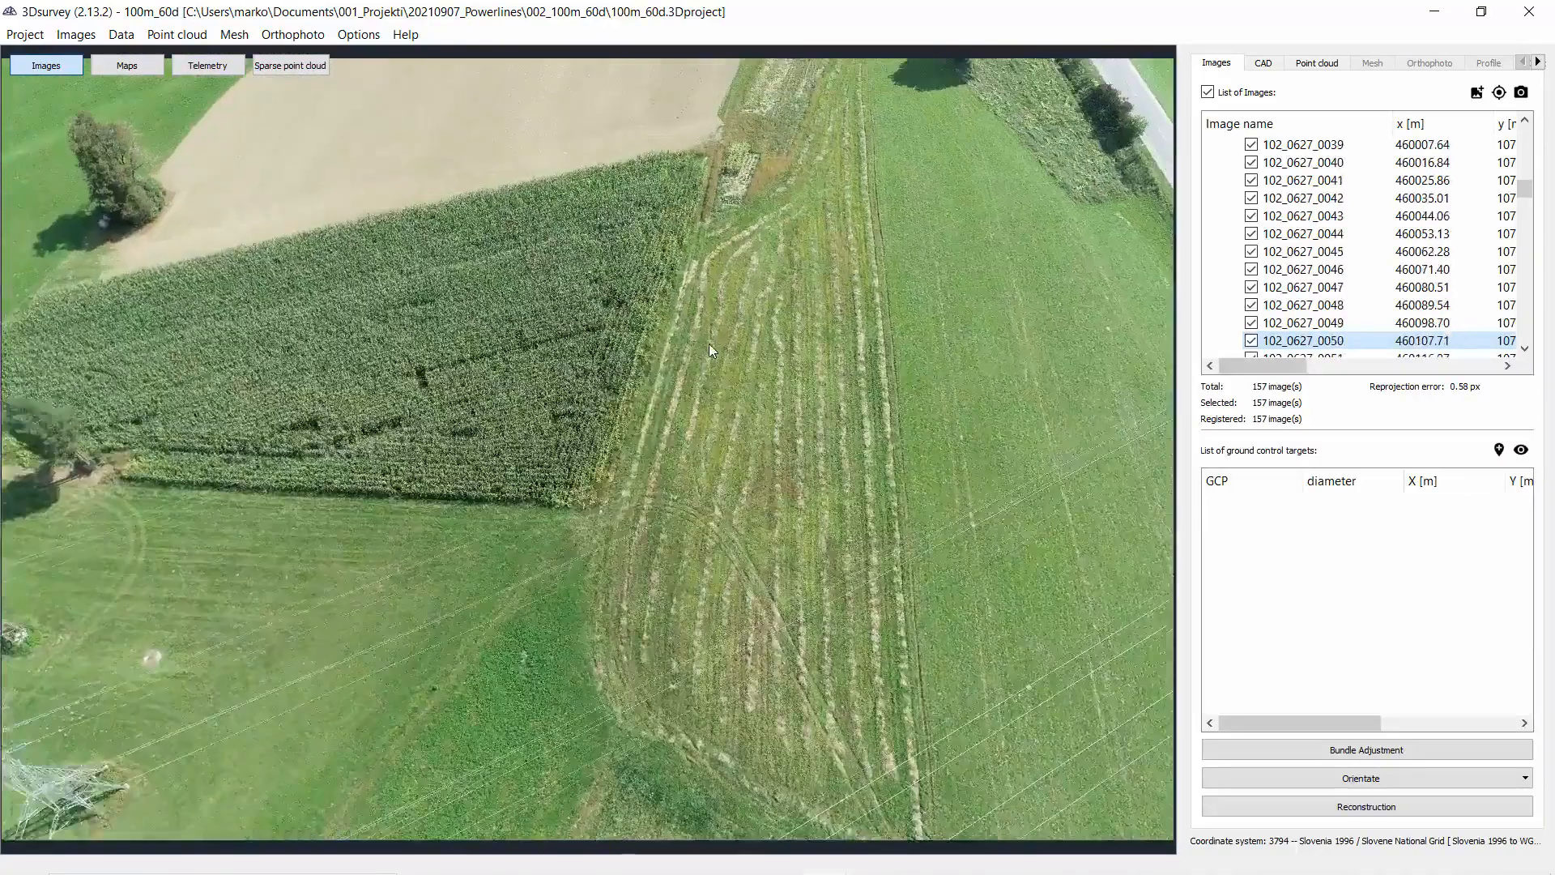
{"action": "key", "text": "Down"}
{"action": "key", "text": "Down"}
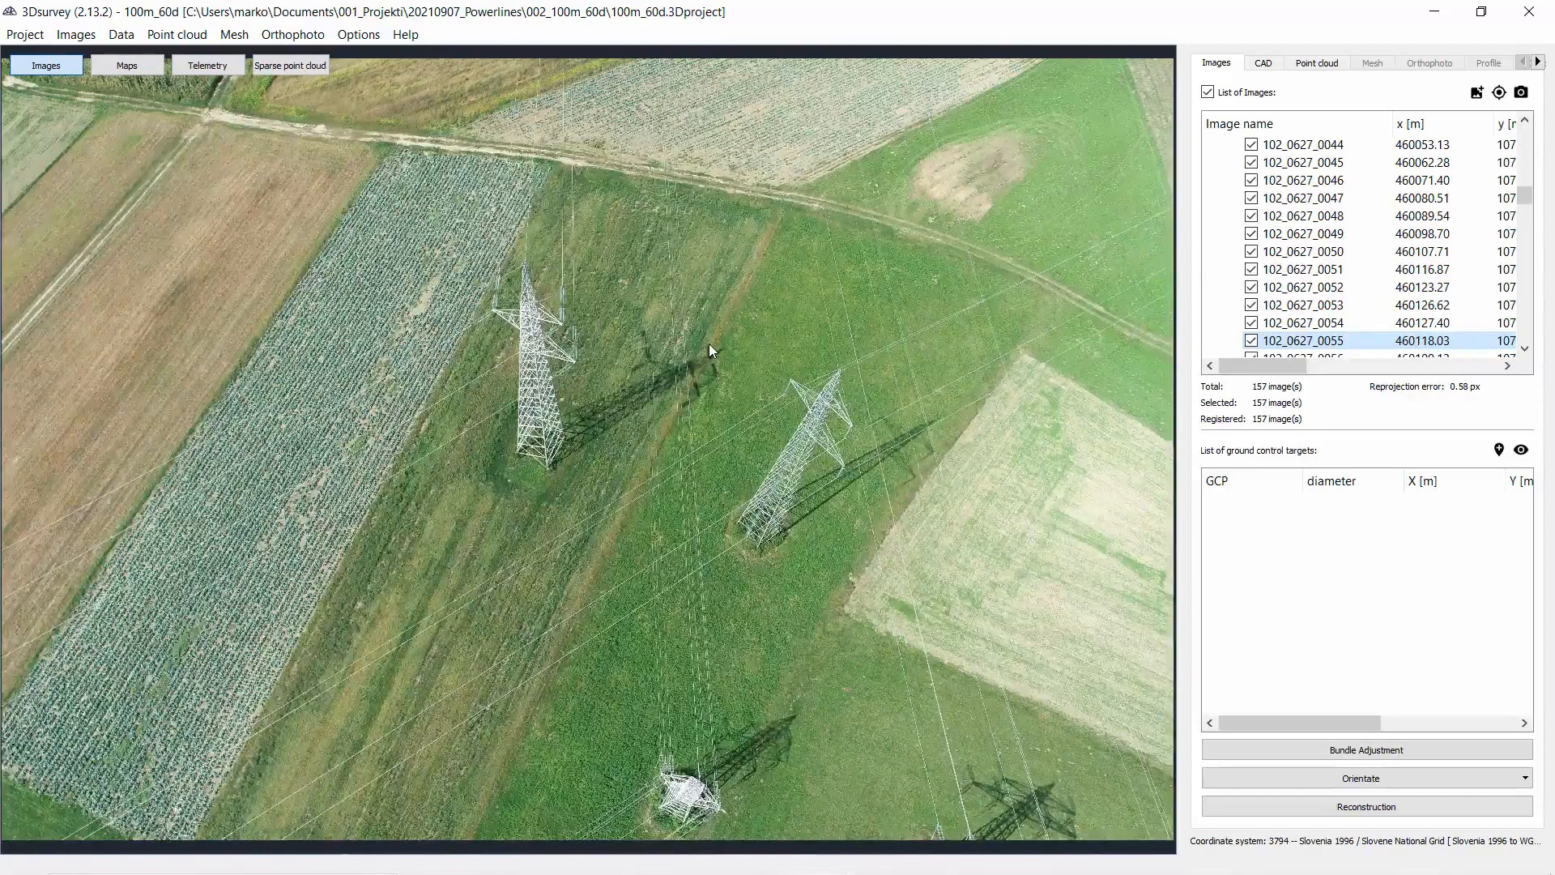
Continue reviewing the photos along the power line from 102_0627_0056 to 102_0627_0073.
{"action": "key", "text": "Down"}
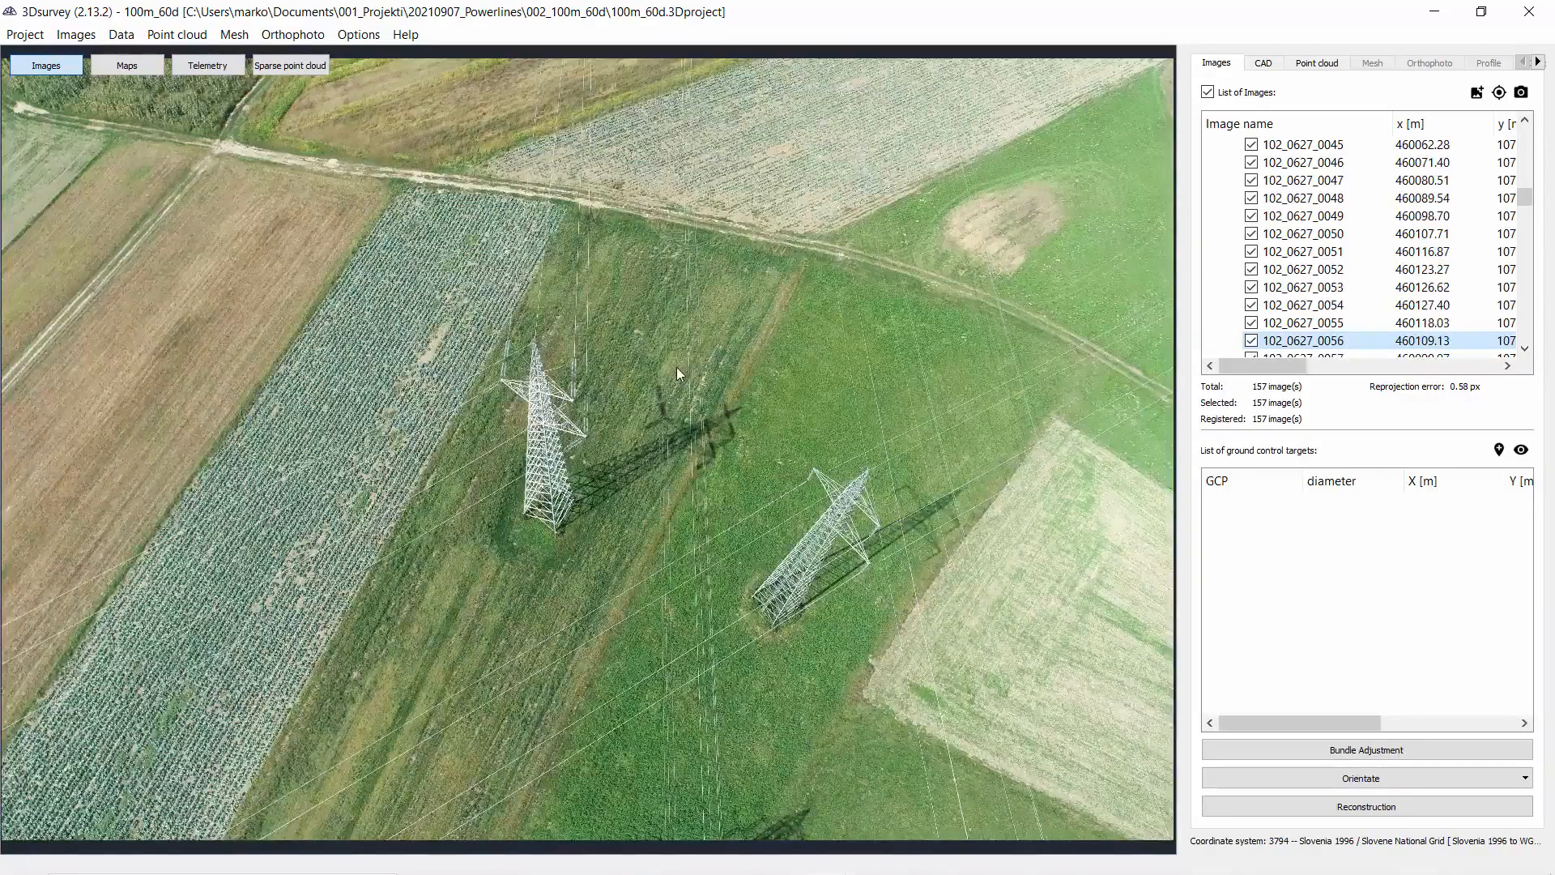
{"action": "key", "text": "Down"}
{"action": "key", "text": "Down"}
{"action": "key", "text": "Down"}
{"action": "key", "text": "Down"}
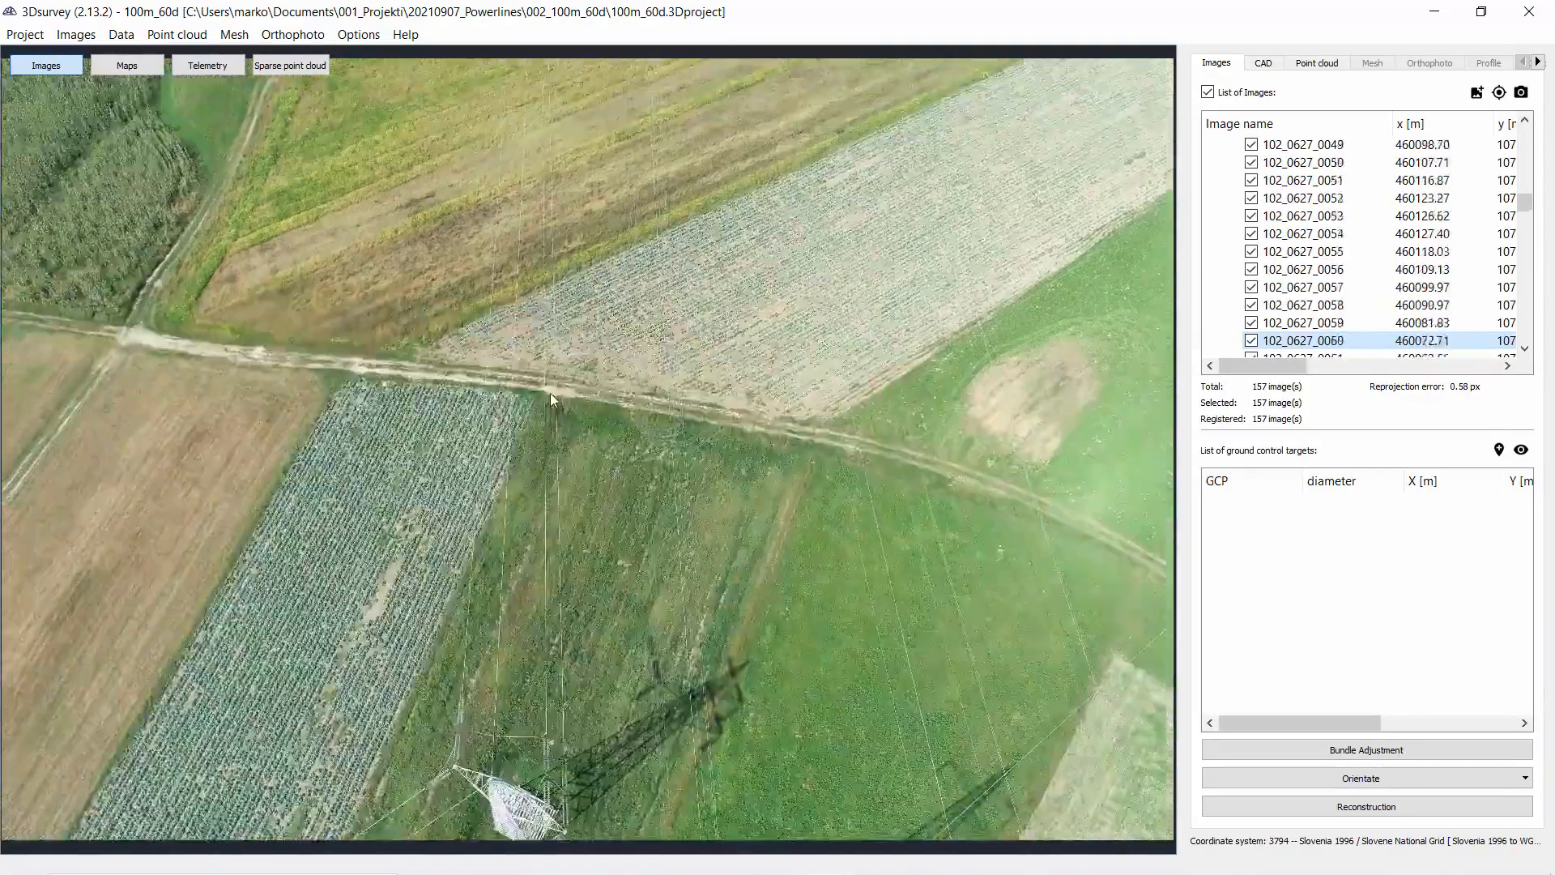
{"action": "key", "text": "Down"}
{"action": "key", "text": "Down"}
{"action": "key", "text": "Down"}
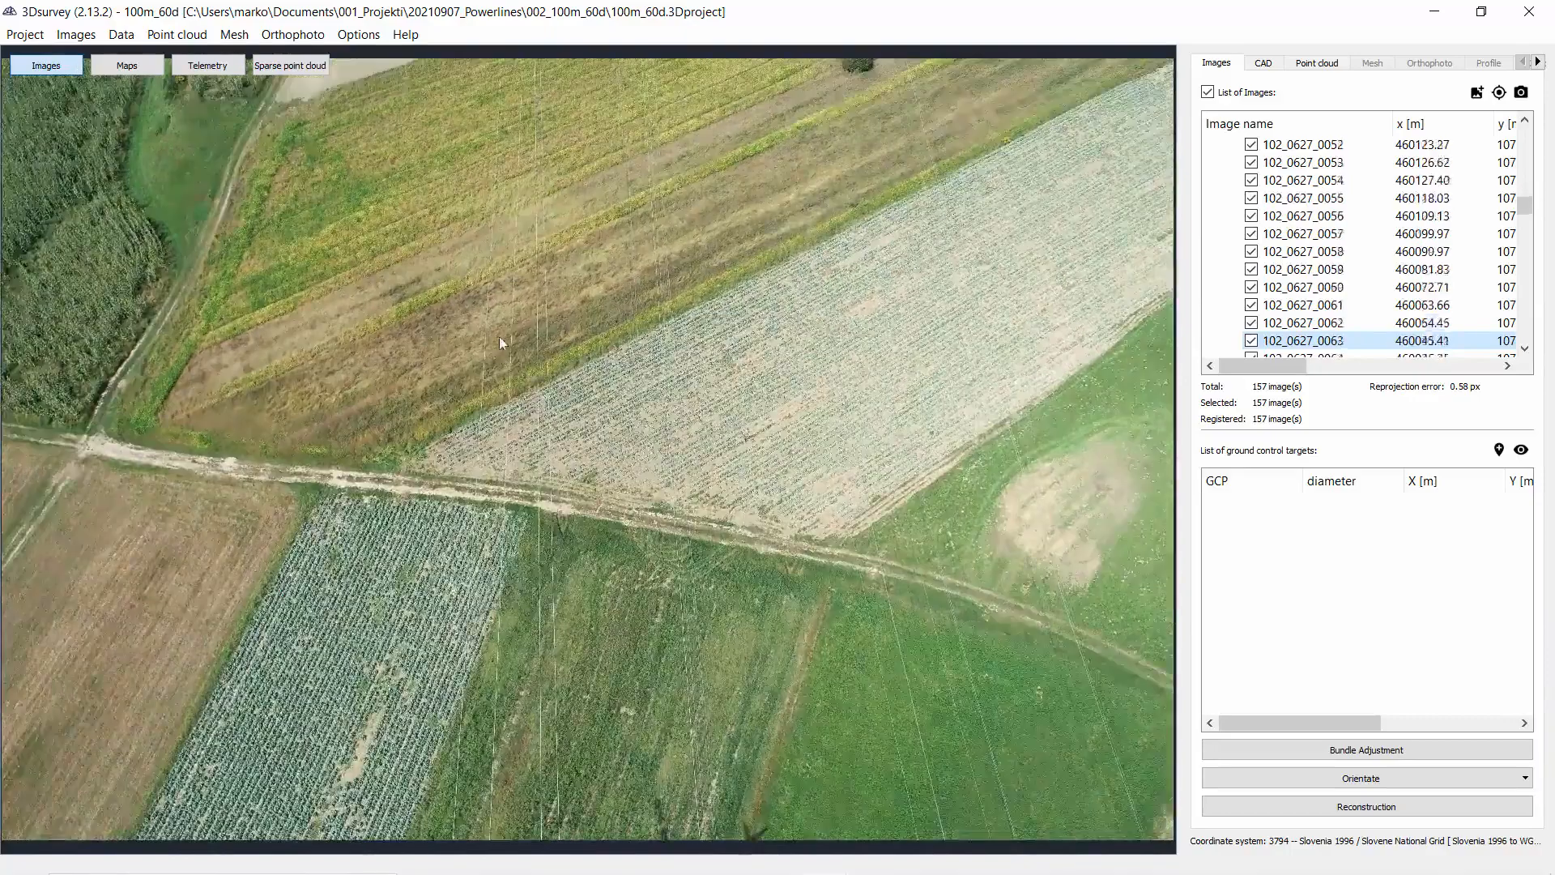
{"action": "key", "text": "Down"}
{"action": "key", "text": "Down"}
{"action": "key", "text": "Down"}
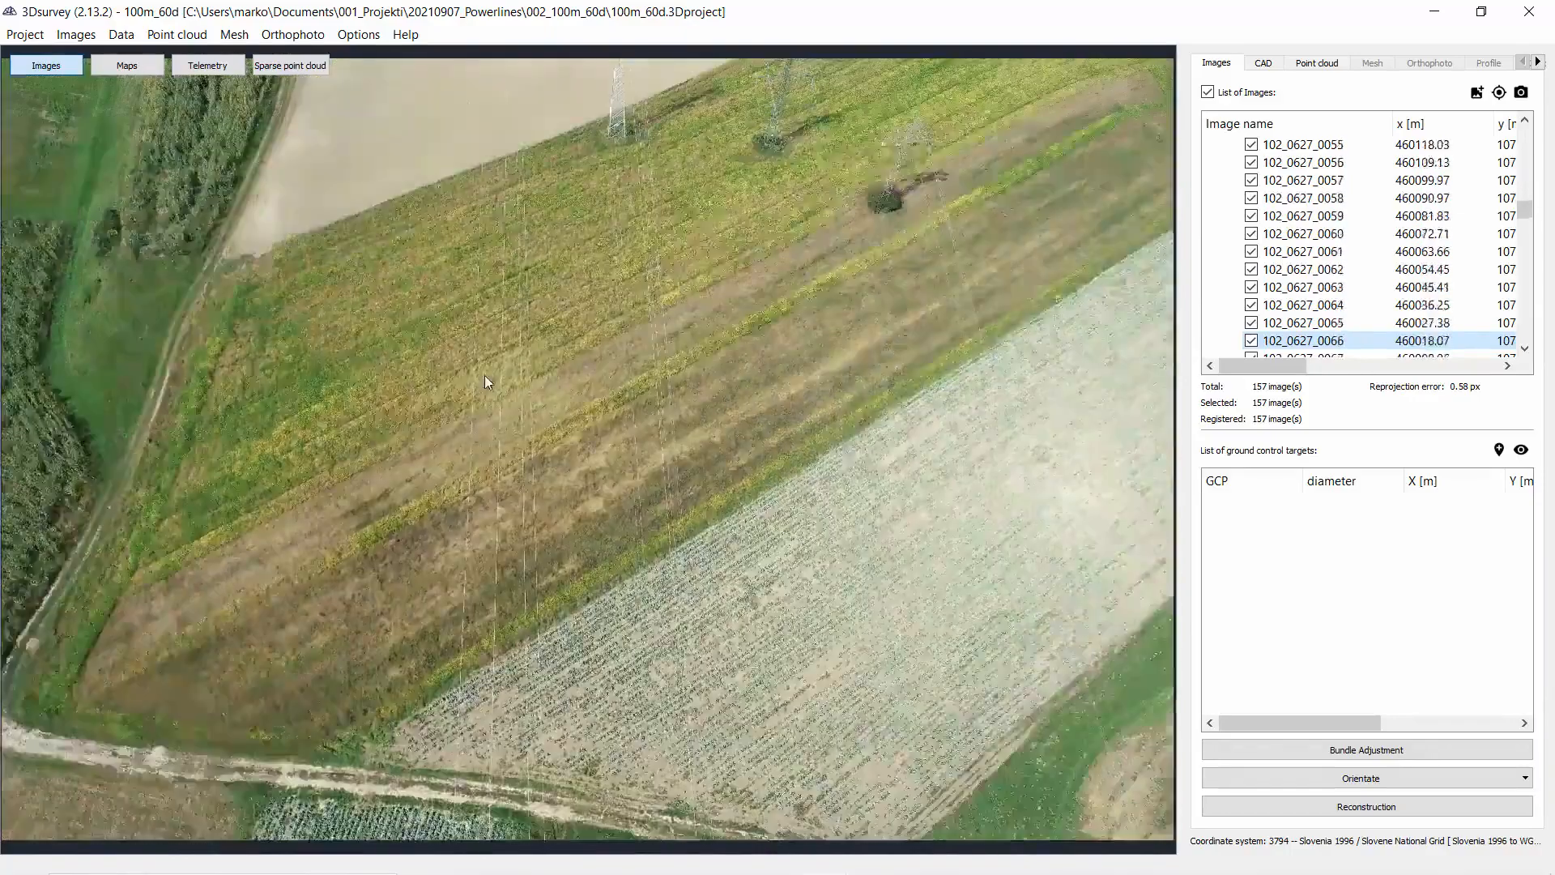
{"action": "key", "text": "Down"}
{"action": "key", "text": "Down"}
{"action": "key", "text": "Down"}
{"action": "key", "text": "Down"}
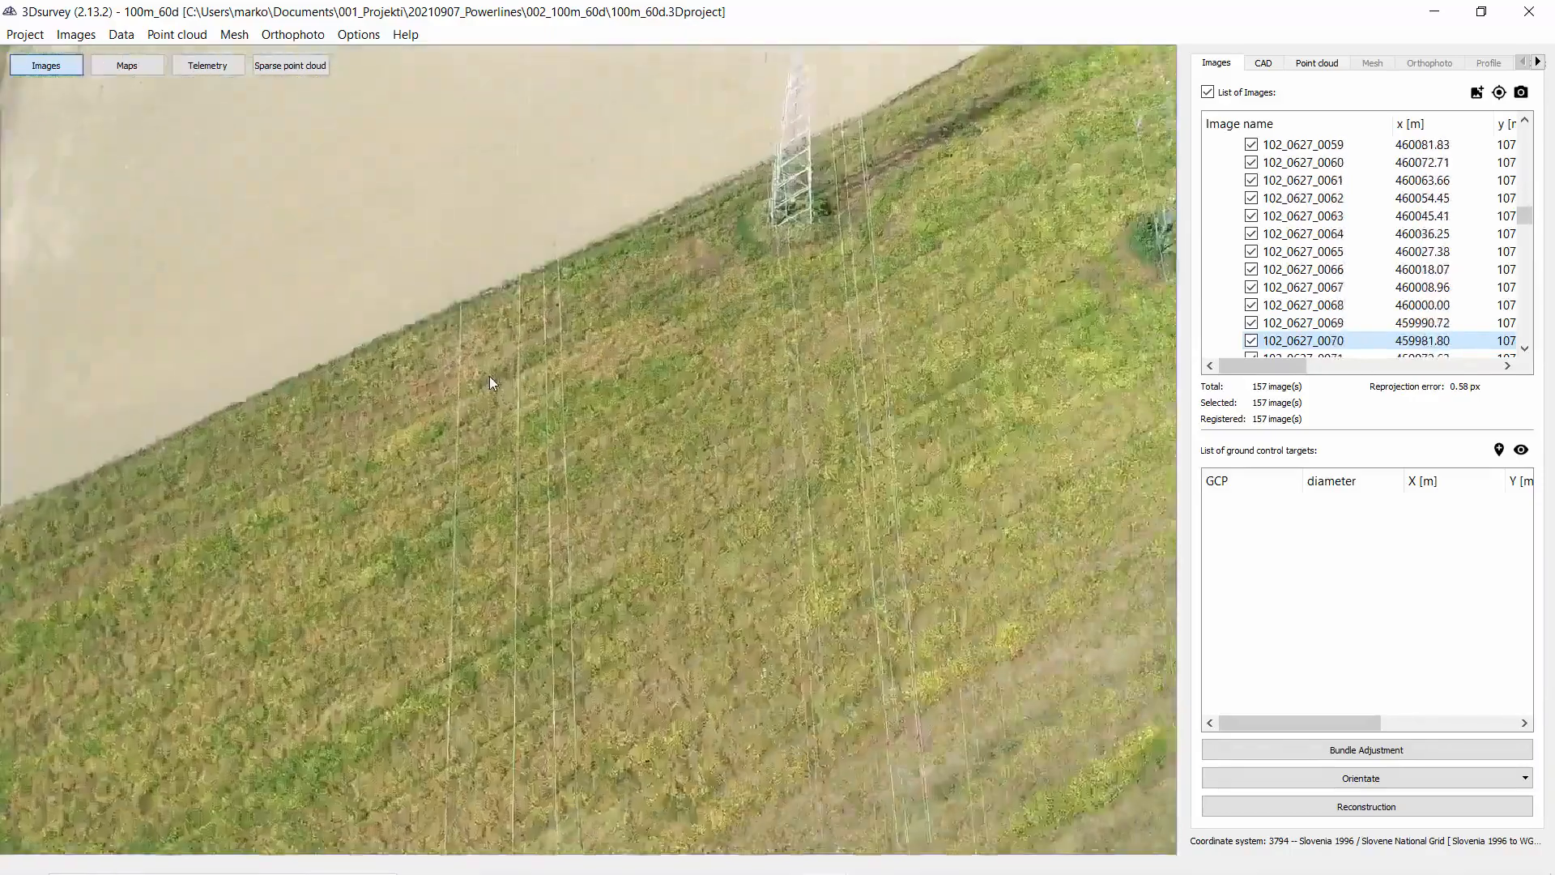
{"action": "key", "text": "Down"}
{"action": "key", "text": "Down"}
{"action": "key", "text": "Down"}
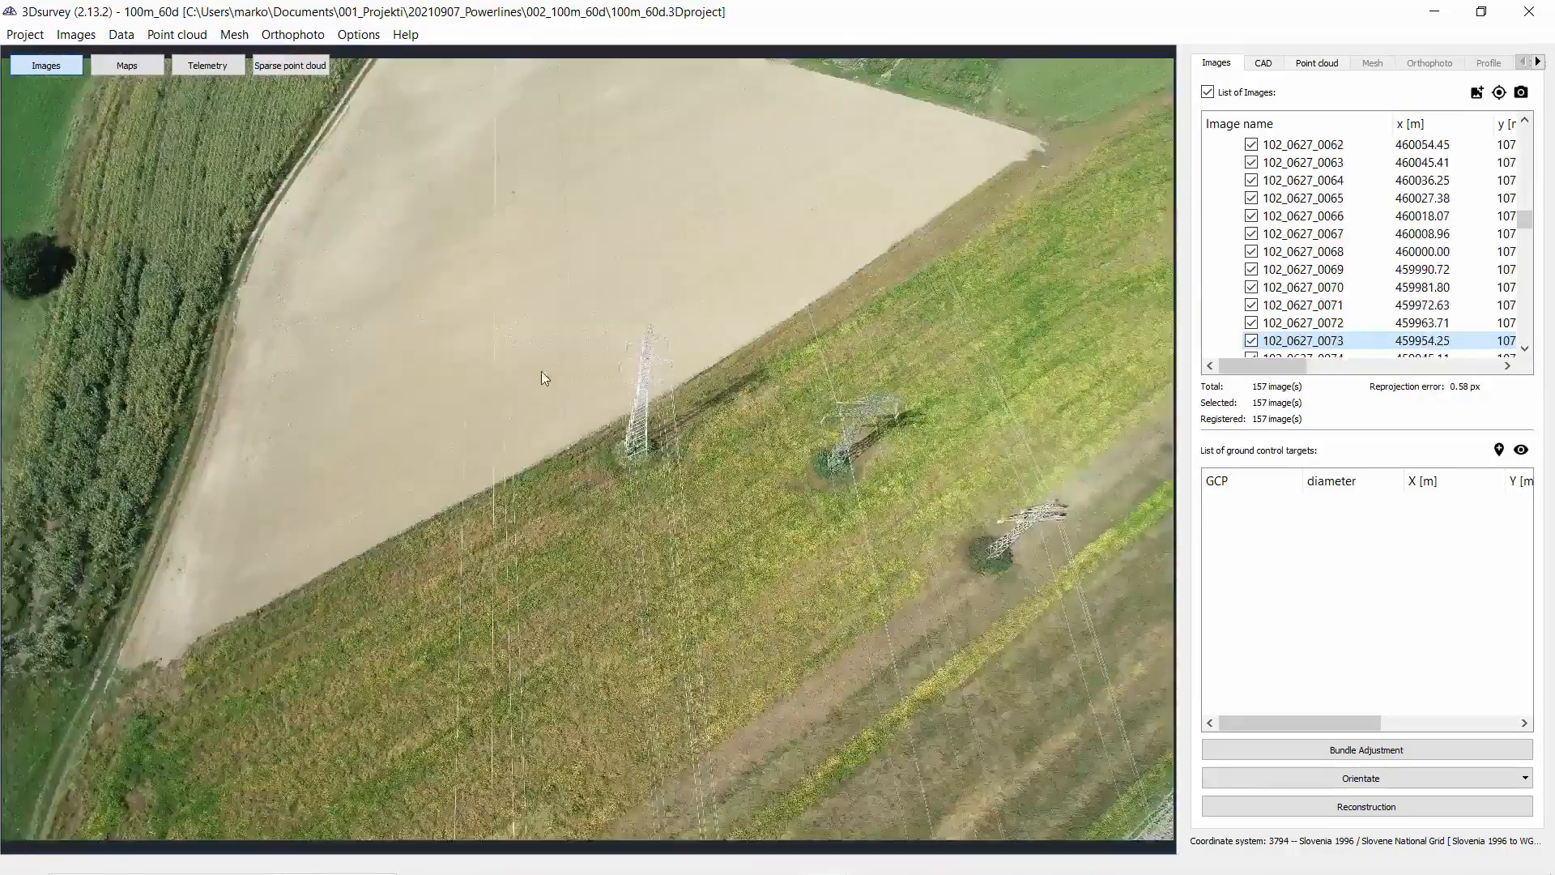
Go through the photos after 102_0627_0073 until image 102_0627_0093, with the tall pylon beside the road.
{"action": "key", "text": "Down"}
{"action": "key", "text": "Down"}
{"action": "key", "text": "Down"}
{"action": "key", "text": "Down"}
{"action": "key", "text": "Down"}
{"action": "key", "text": "Down"}
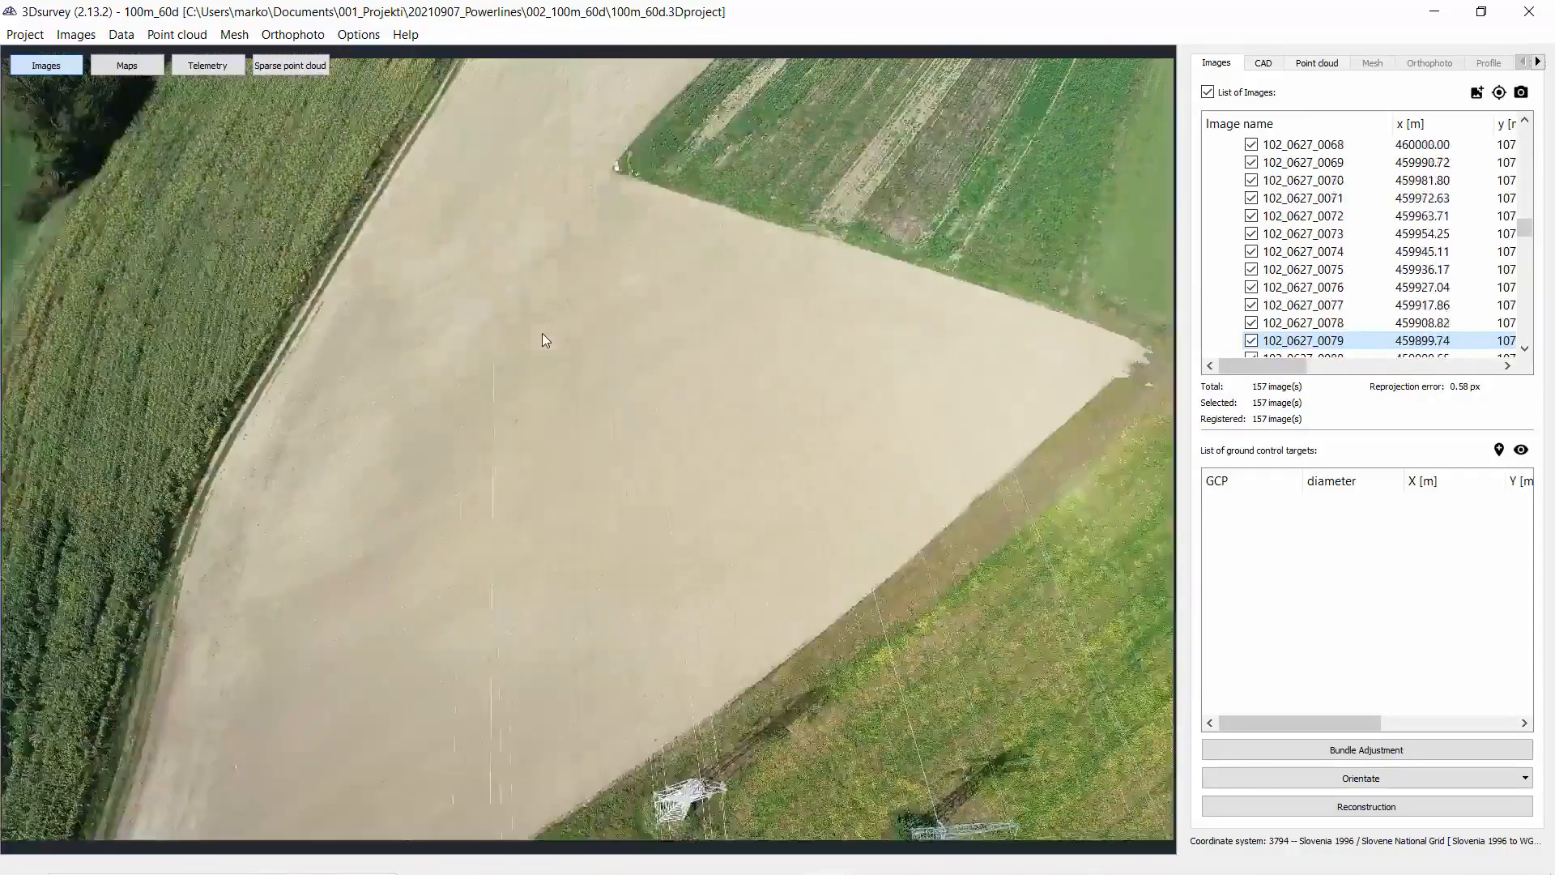
{"action": "key", "text": "Down"}
{"action": "key", "text": "Down"}
{"action": "key", "text": "Down"}
{"action": "key", "text": "Down"}
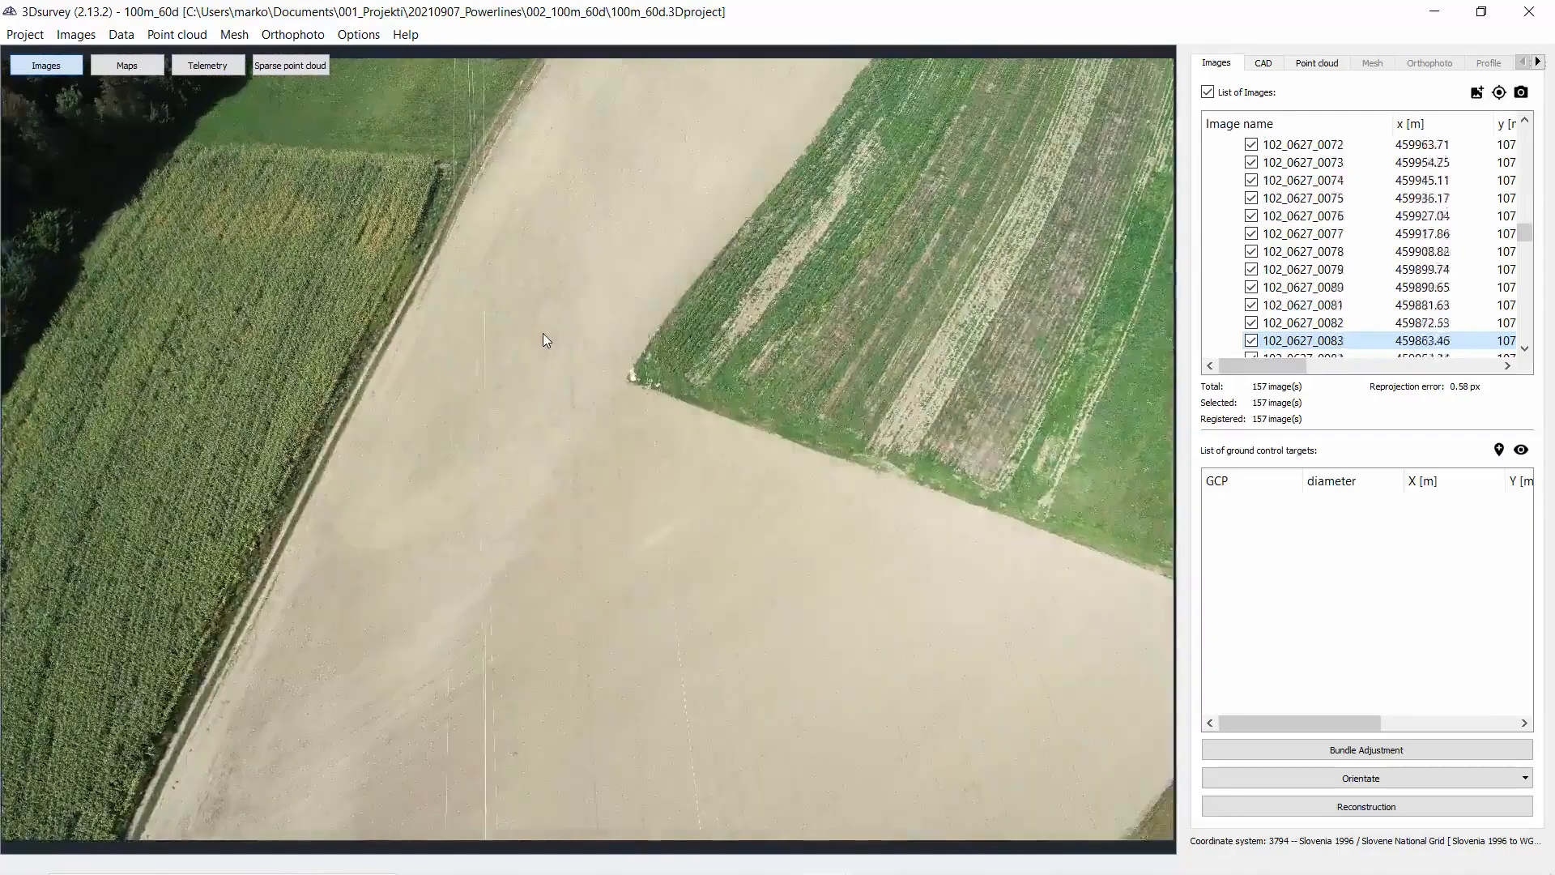
{"action": "key", "text": "Down"}
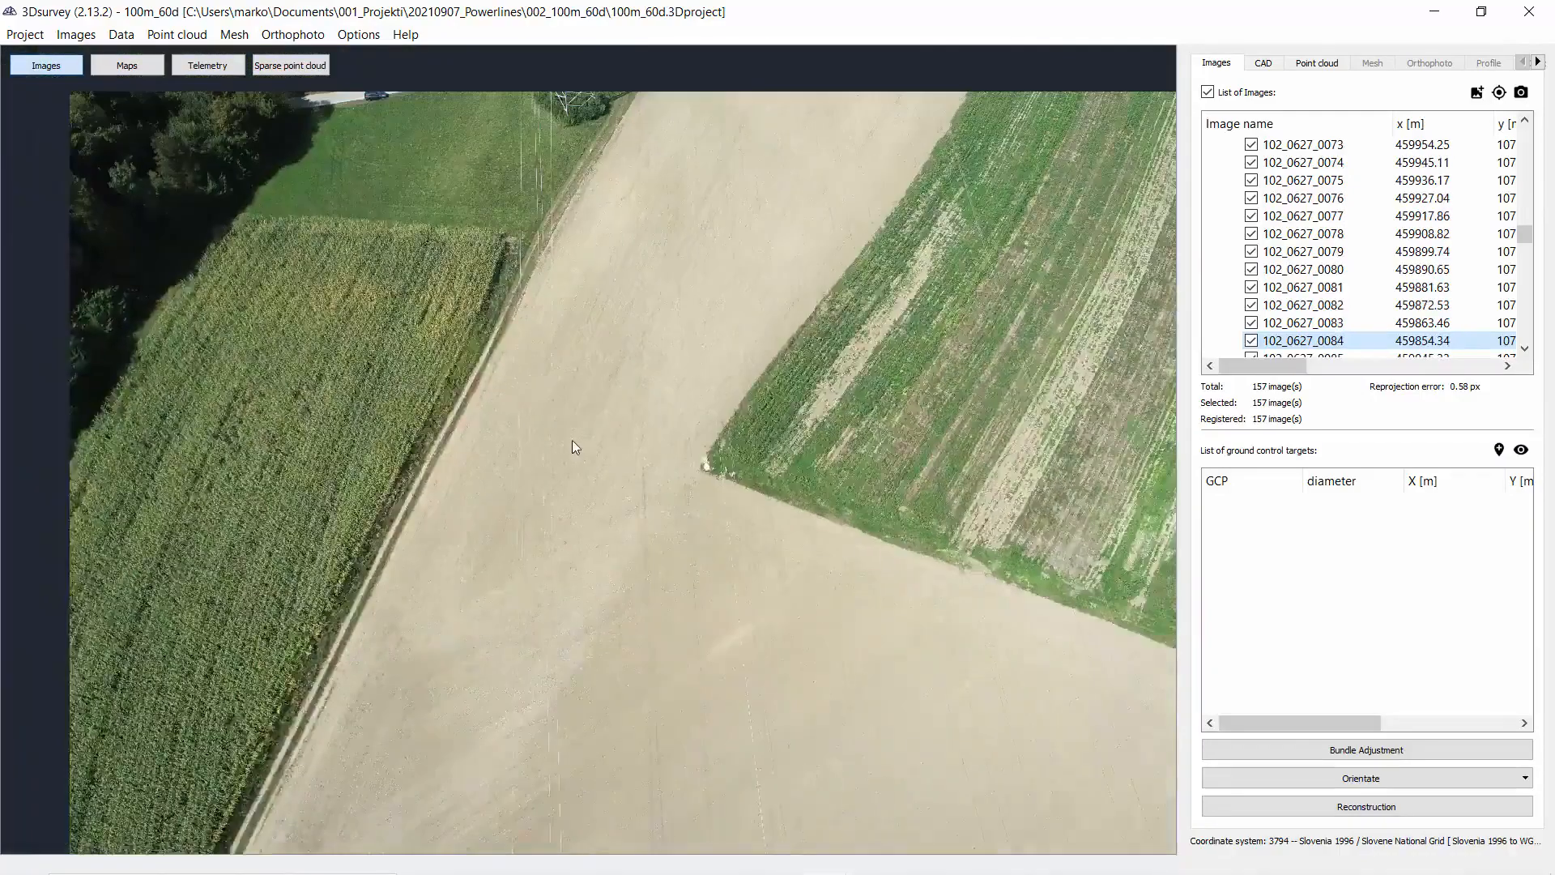
{"action": "key", "text": "Down"}
{"action": "key", "text": "Down"}
{"action": "key", "text": "Down"}
{"action": "key", "text": "Down"}
{"action": "key", "text": "Down"}
{"action": "key", "text": "Down"}
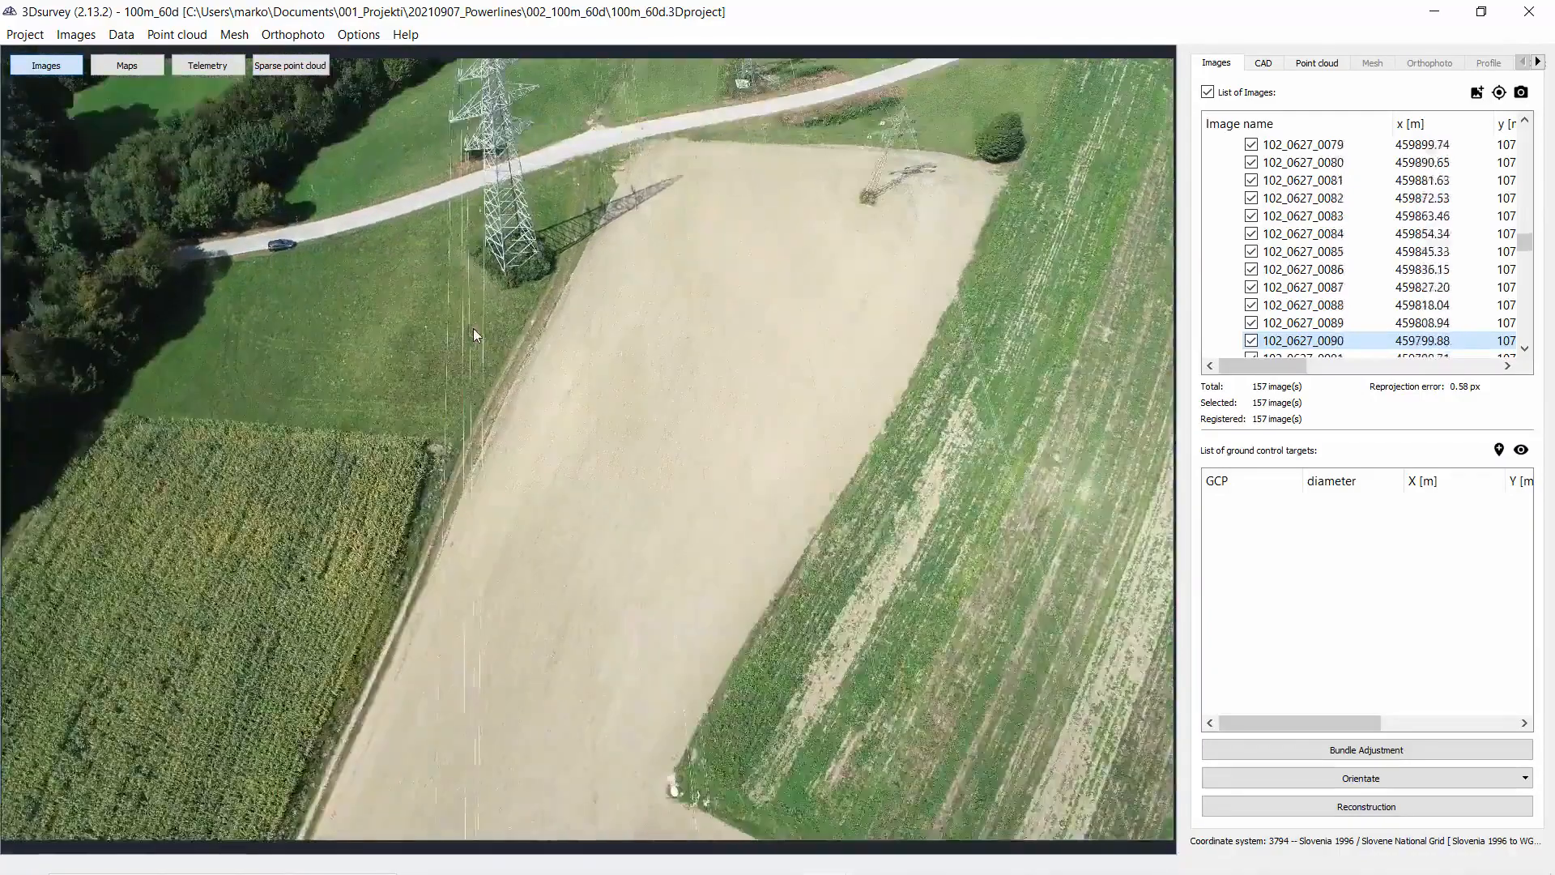
{"action": "key", "text": "Down"}
{"action": "key", "text": "Down"}
{"action": "key", "text": "Down"}
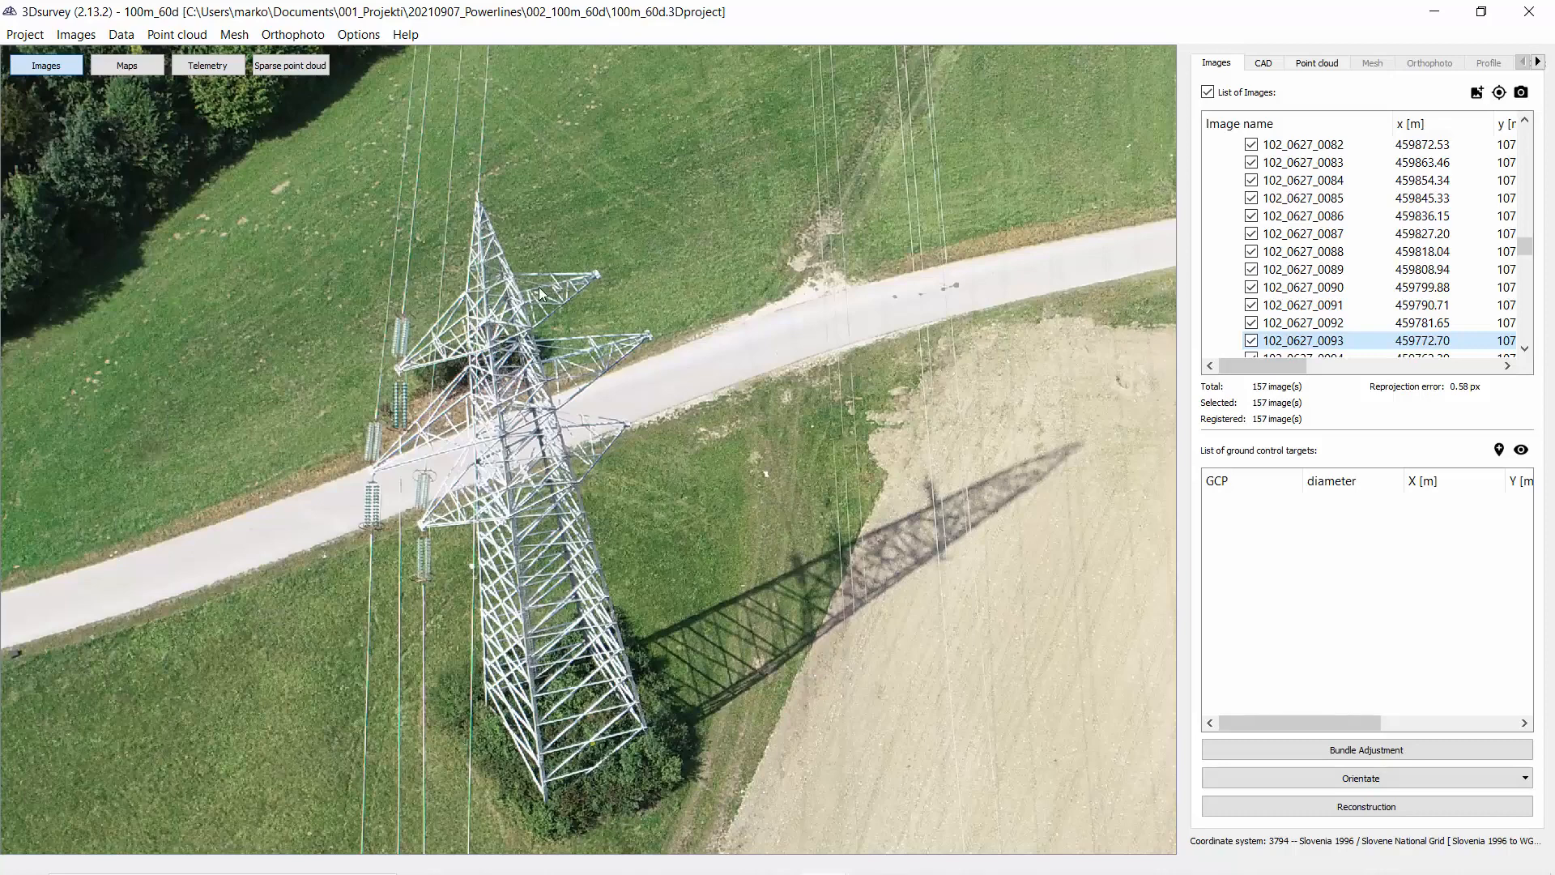
Examine the roadside pylon, its insulators and wires in image 102_0627_0093, then return to the whole photo.
{"action": "scroll", "coordinate": [547, 324], "scroll_direction": "down", "scroll_amount": 3}
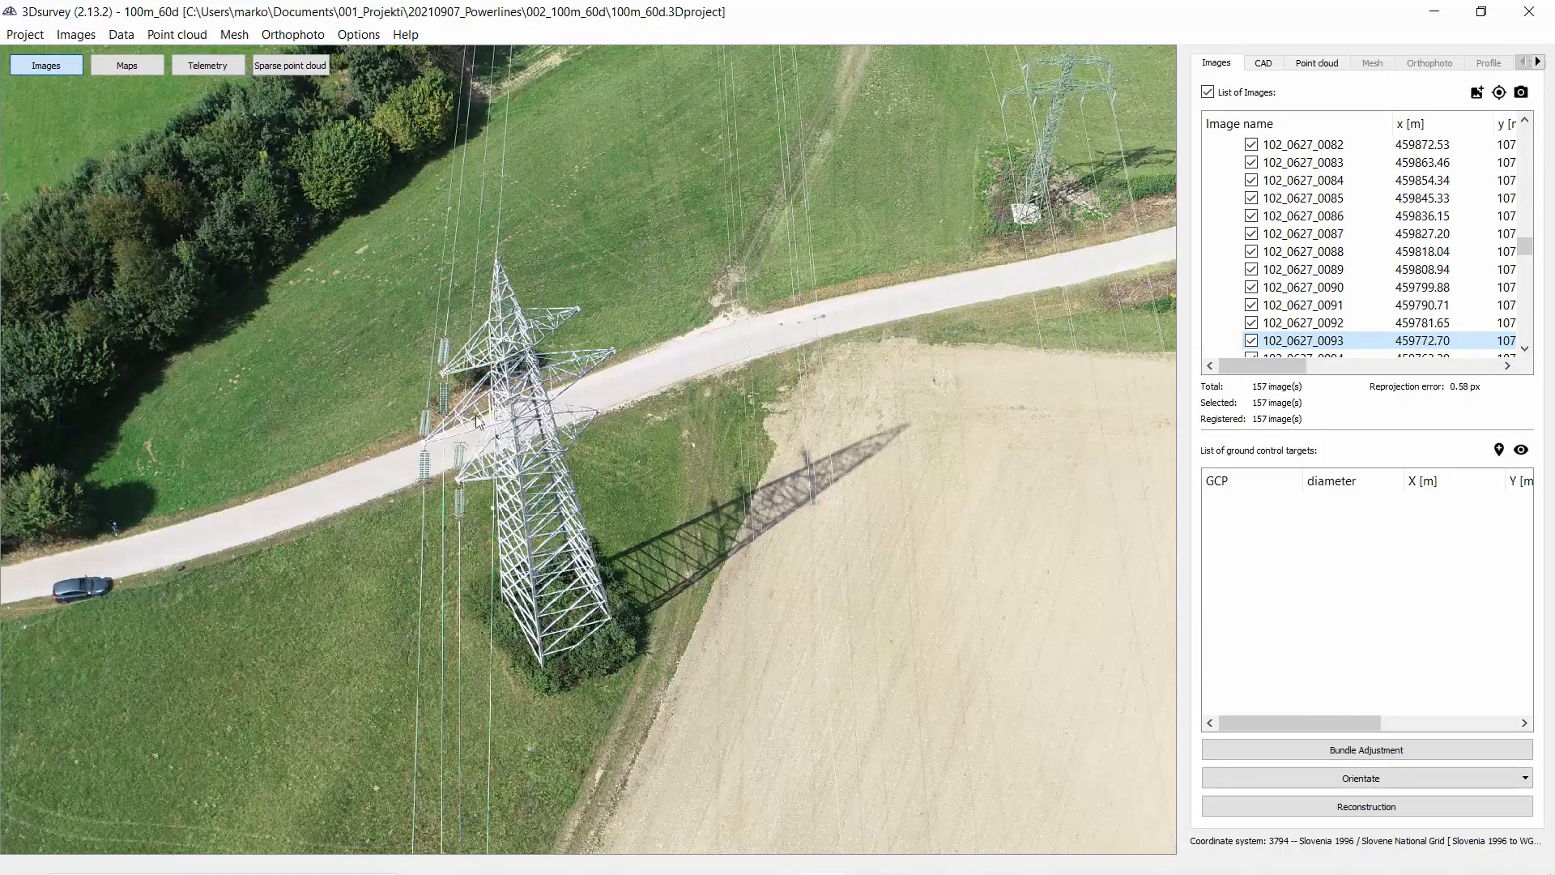
{"action": "scroll", "coordinate": [555, 357], "scroll_direction": "up", "scroll_amount": 3}
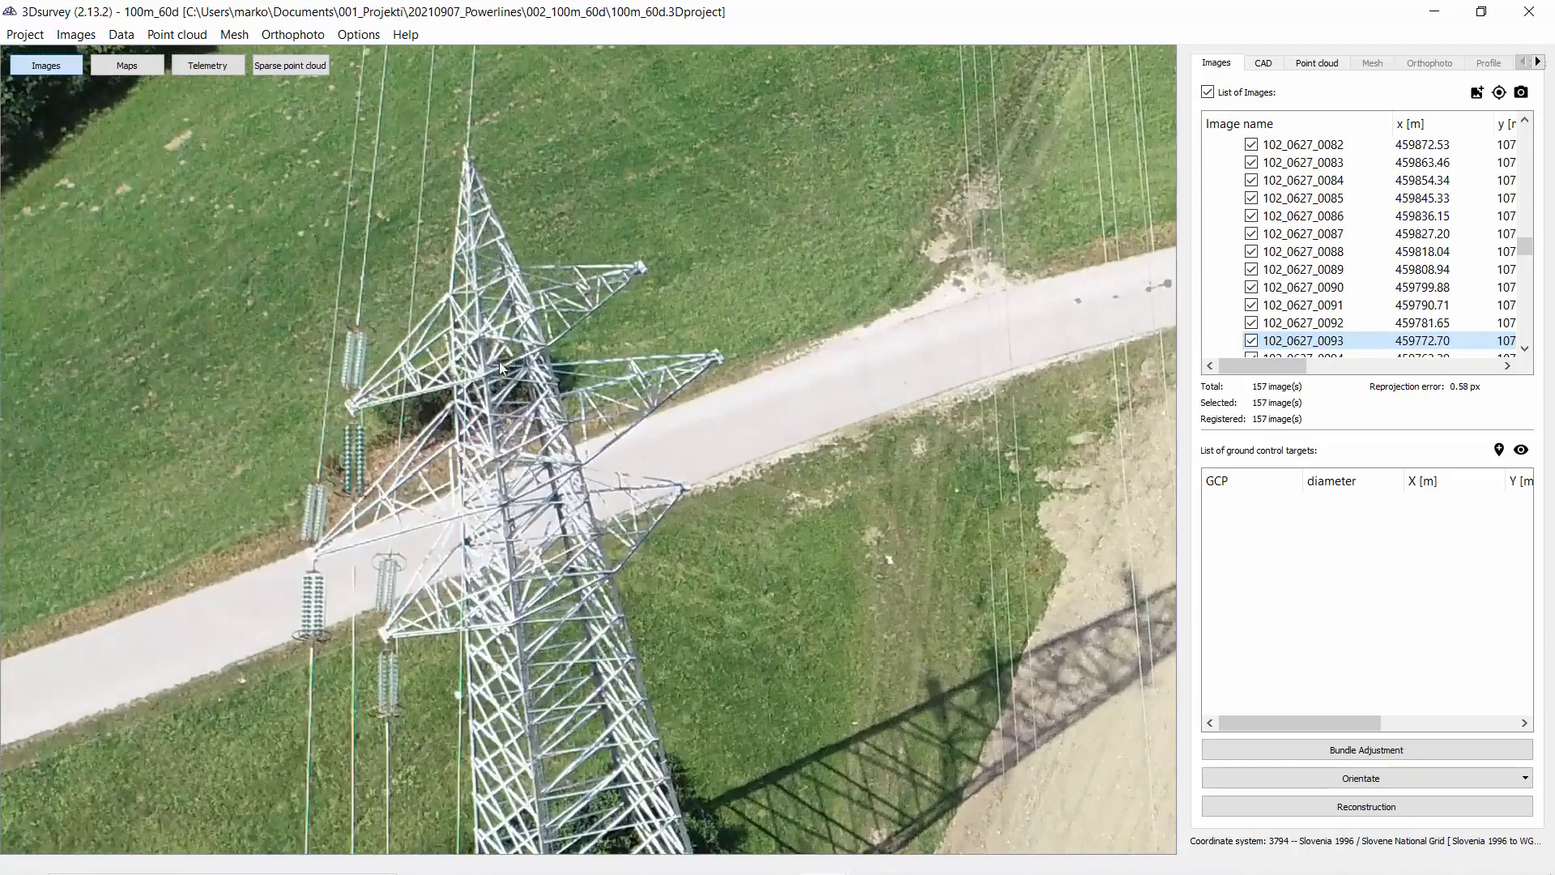
{"action": "scroll", "coordinate": [500, 368], "scroll_direction": "down", "scroll_amount": 4}
{"action": "scroll", "coordinate": [645, 387], "scroll_direction": "up", "scroll_amount": 2}
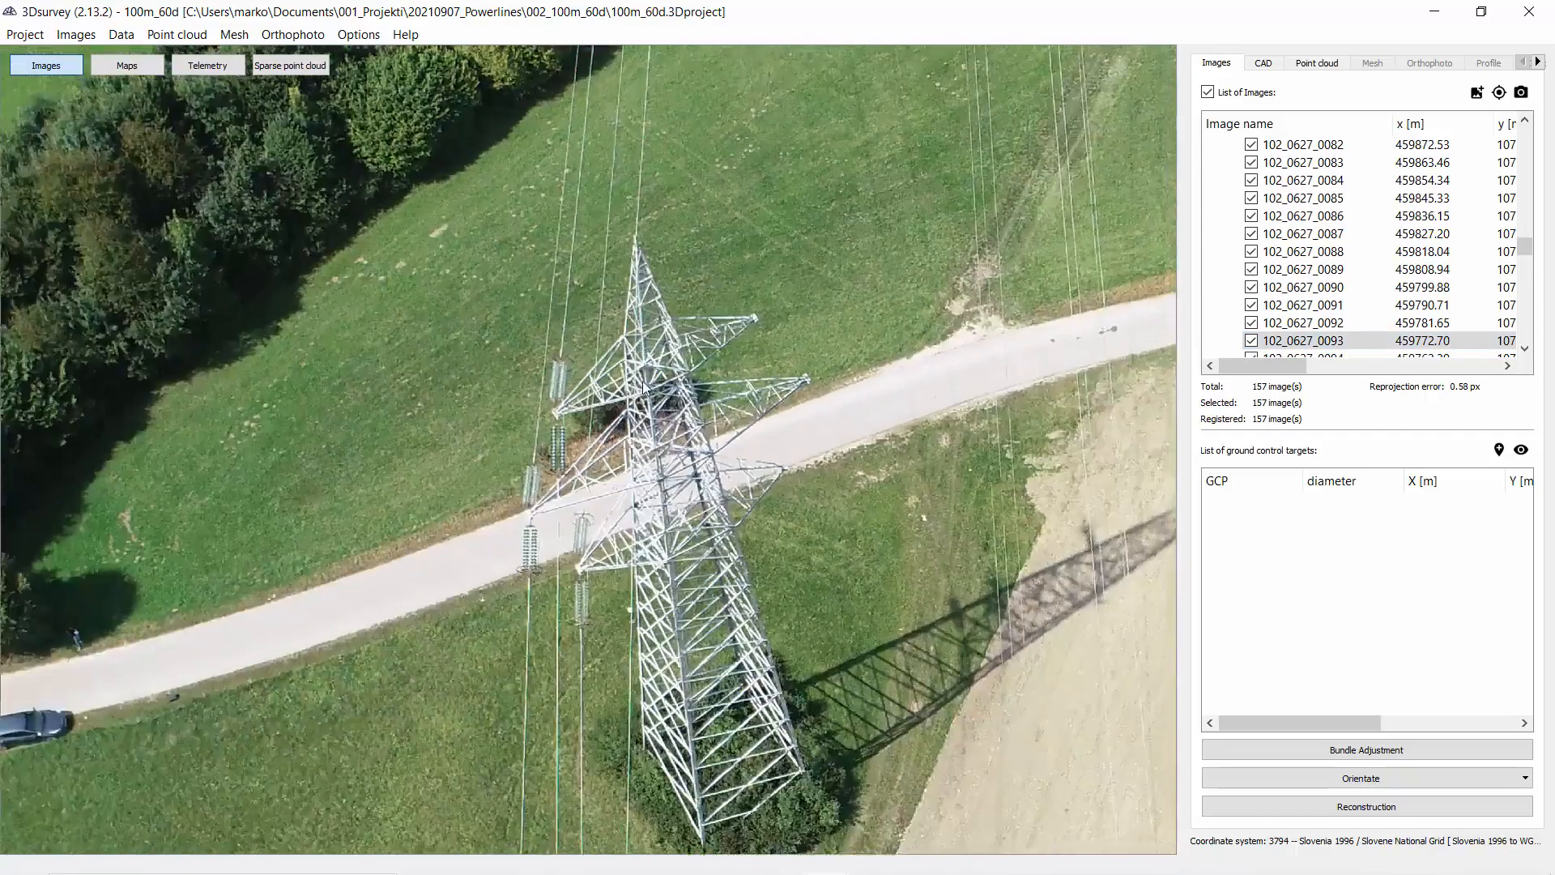
{"action": "scroll", "coordinate": [644, 388], "scroll_direction": "down", "scroll_amount": 1}
{"action": "scroll", "coordinate": [607, 474], "scroll_direction": "down", "scroll_amount": 1}
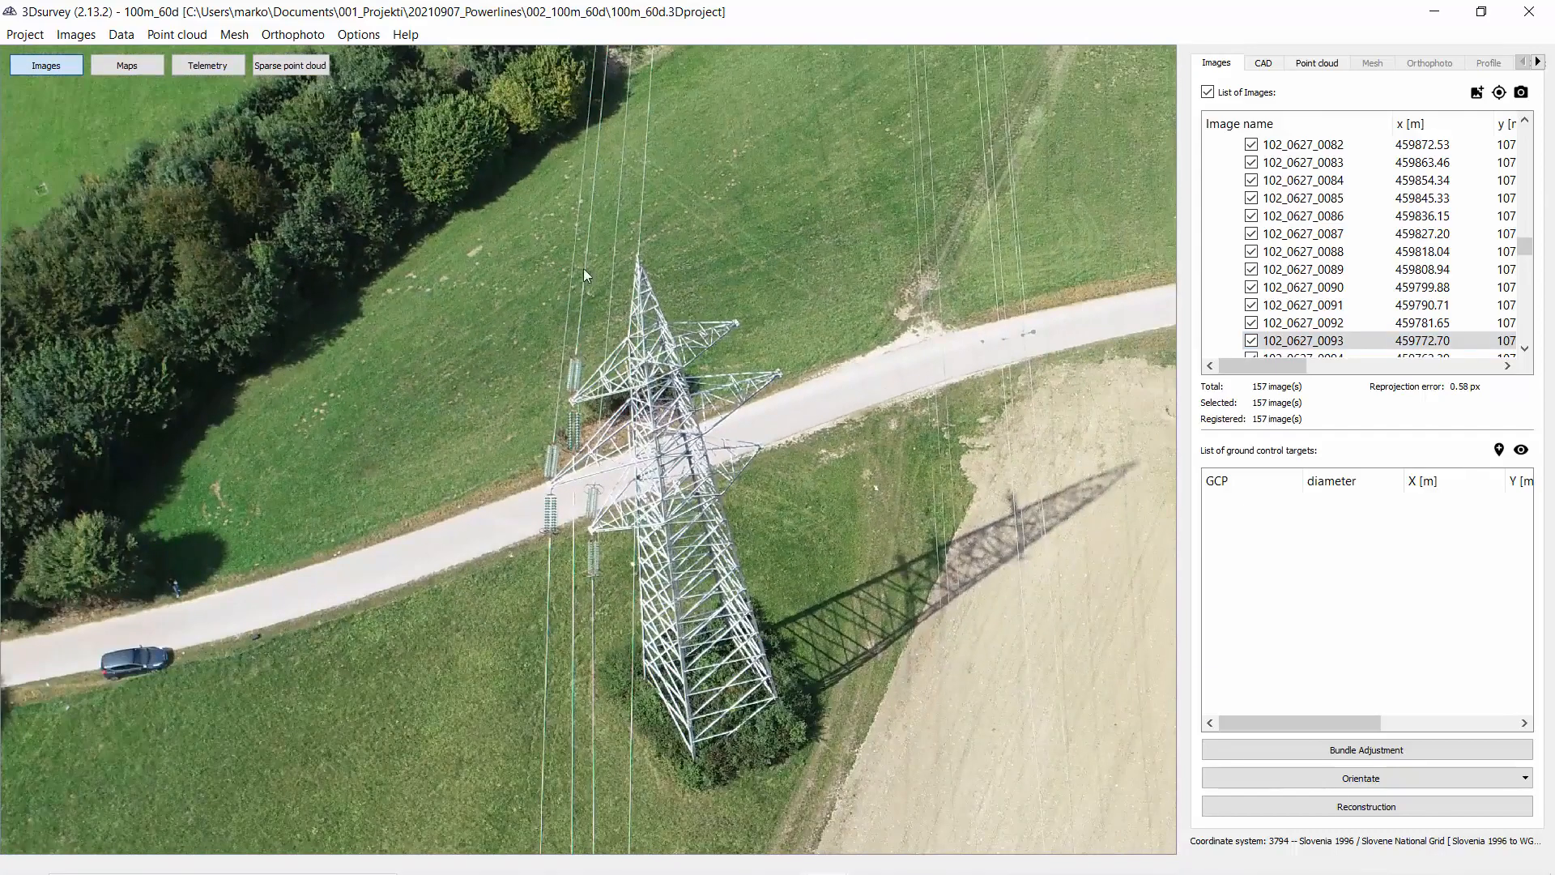
{"action": "scroll", "coordinate": [630, 350], "scroll_direction": "down", "scroll_amount": 5}
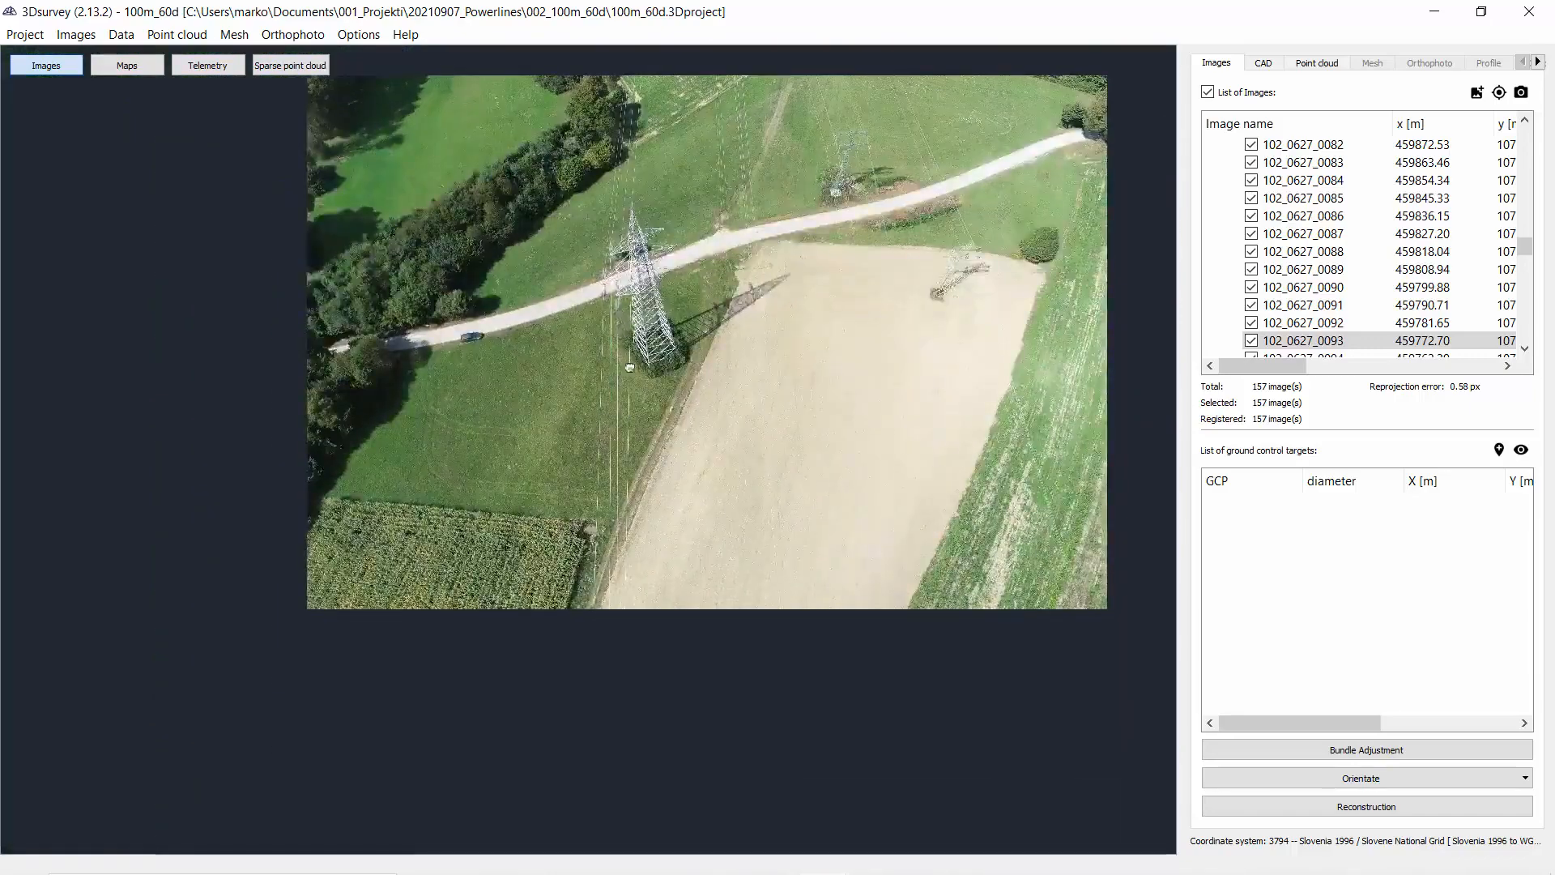
{"action": "left_click_drag", "start_coordinate": [631, 368], "coordinate": [597, 479]}
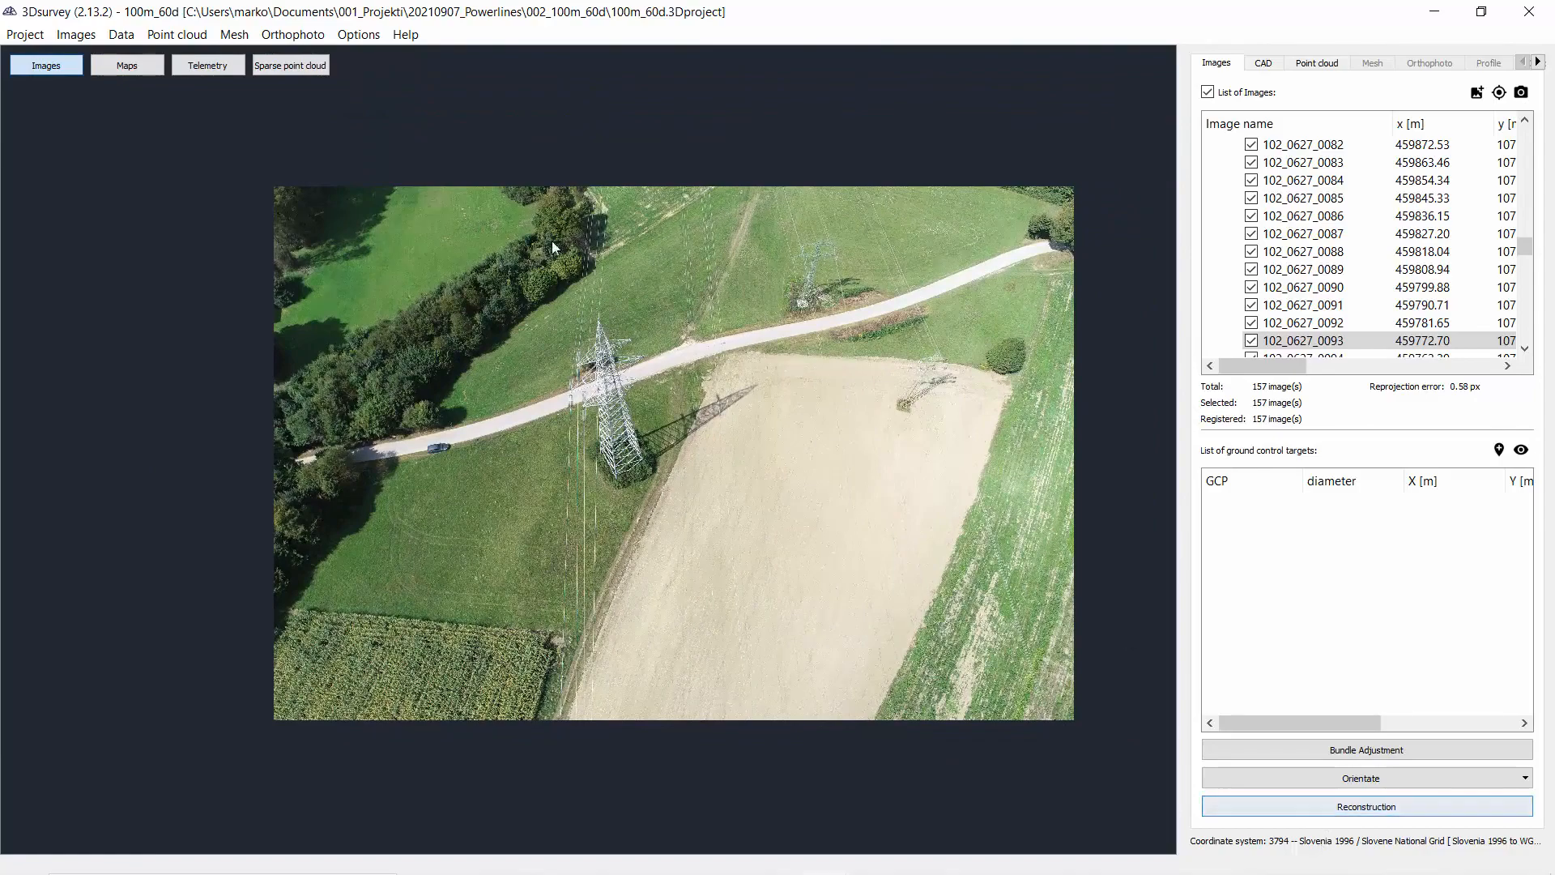
Show the sparse point cloud and turn off the image name labels on the camera positions.
{"action": "left_click", "coordinate": [319, 69]}
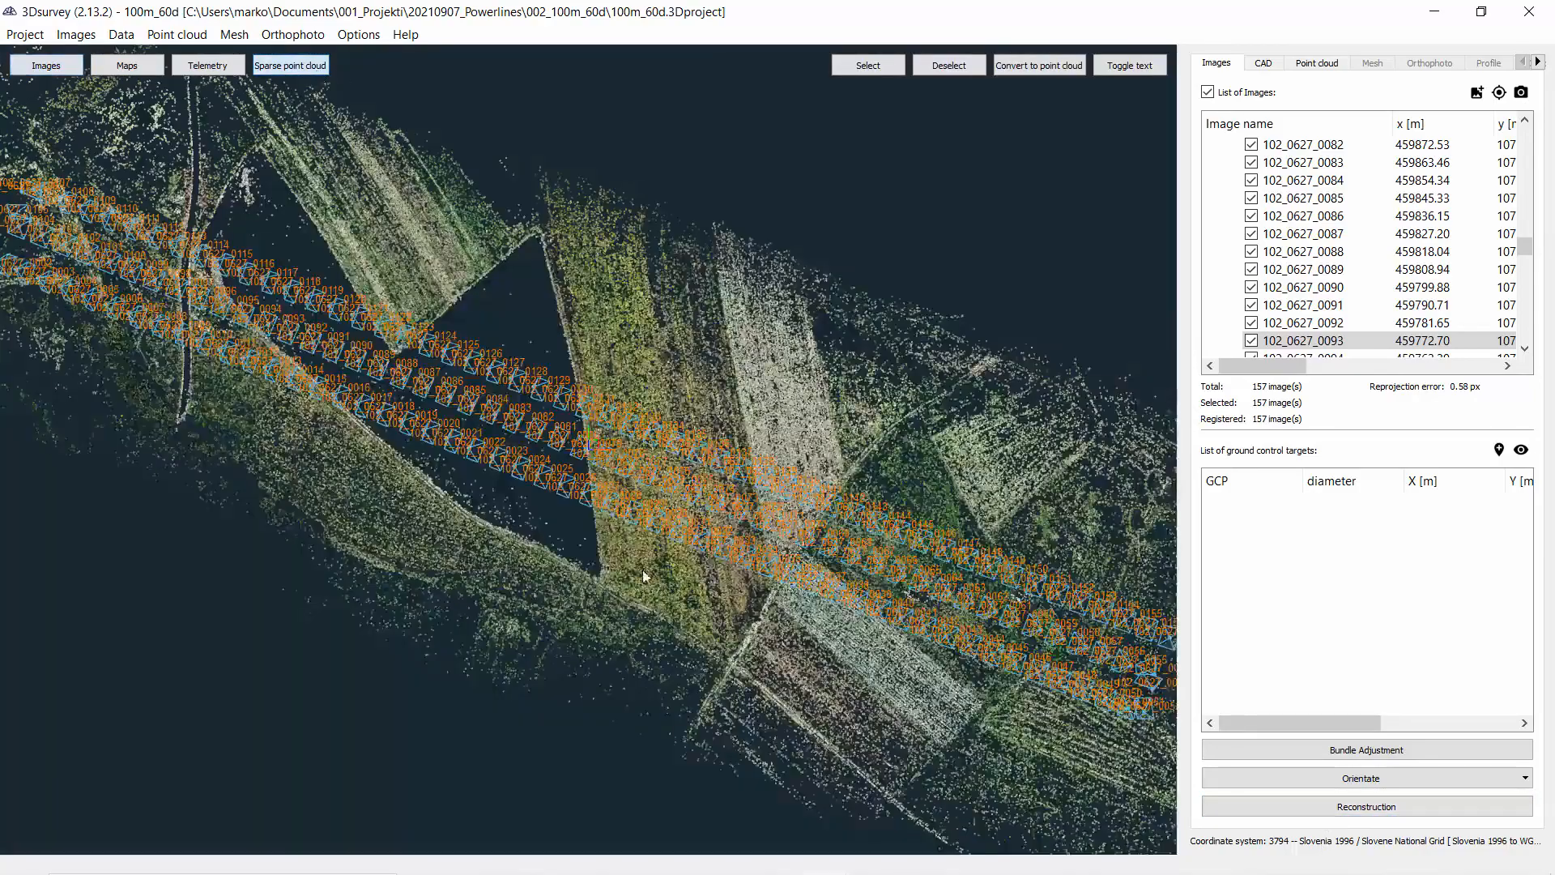
{"action": "left_click_drag", "start_coordinate": [643, 576], "coordinate": [1045, 241]}
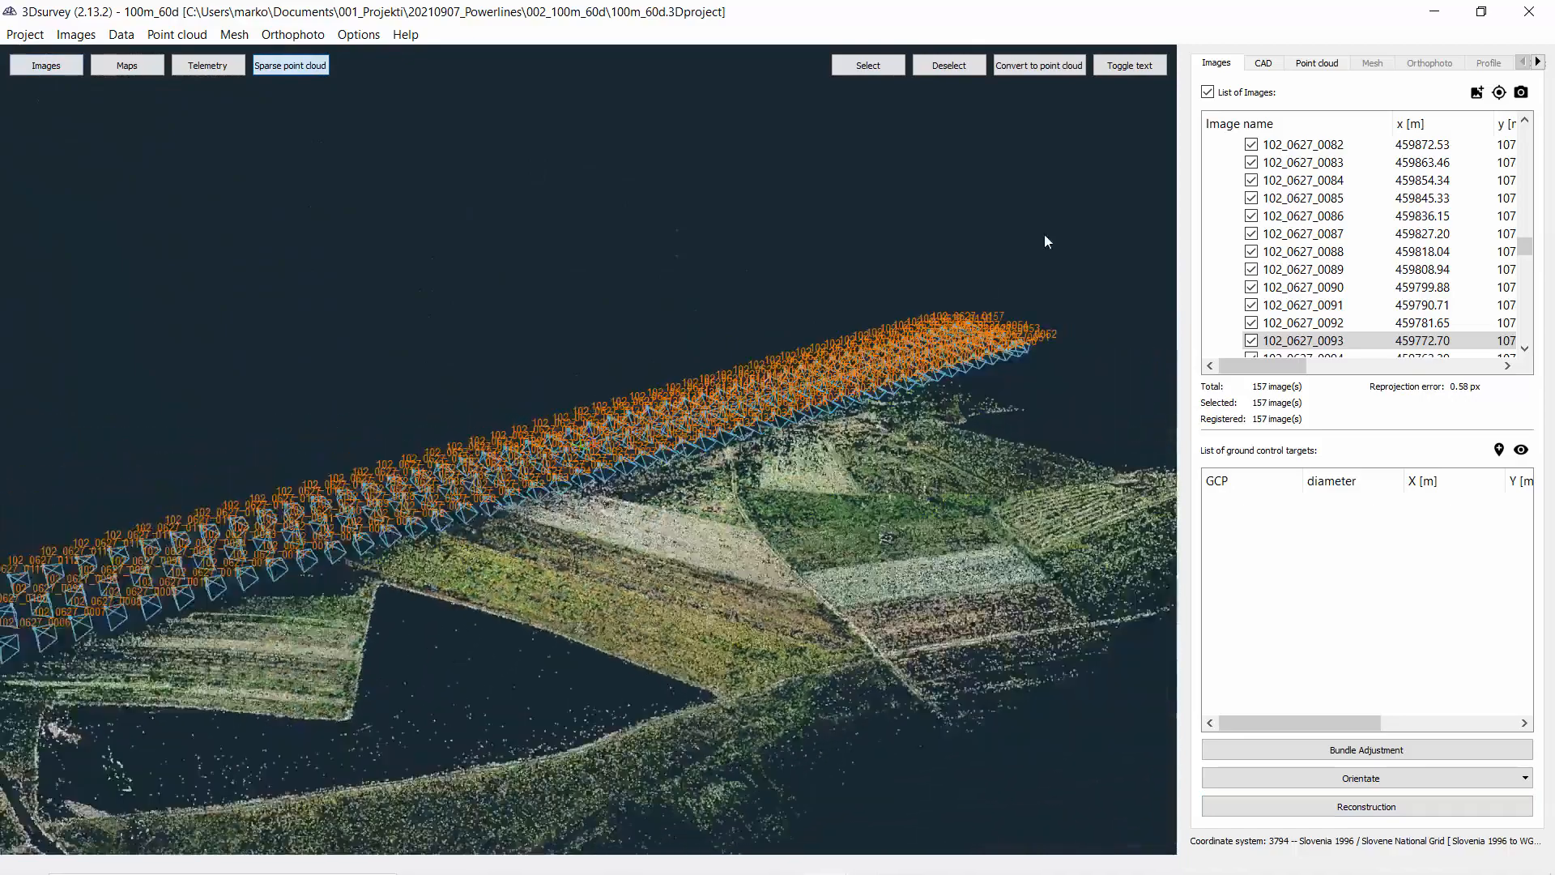
{"action": "left_click", "coordinate": [1117, 71]}
Examine the rows of camera positions above the terrain in the sparse point cloud from the side and along the flight lines.
{"action": "left_click_drag", "start_coordinate": [486, 598], "coordinate": [772, 559]}
{"action": "left_click_drag", "start_coordinate": [323, 721], "coordinate": [564, 616]}
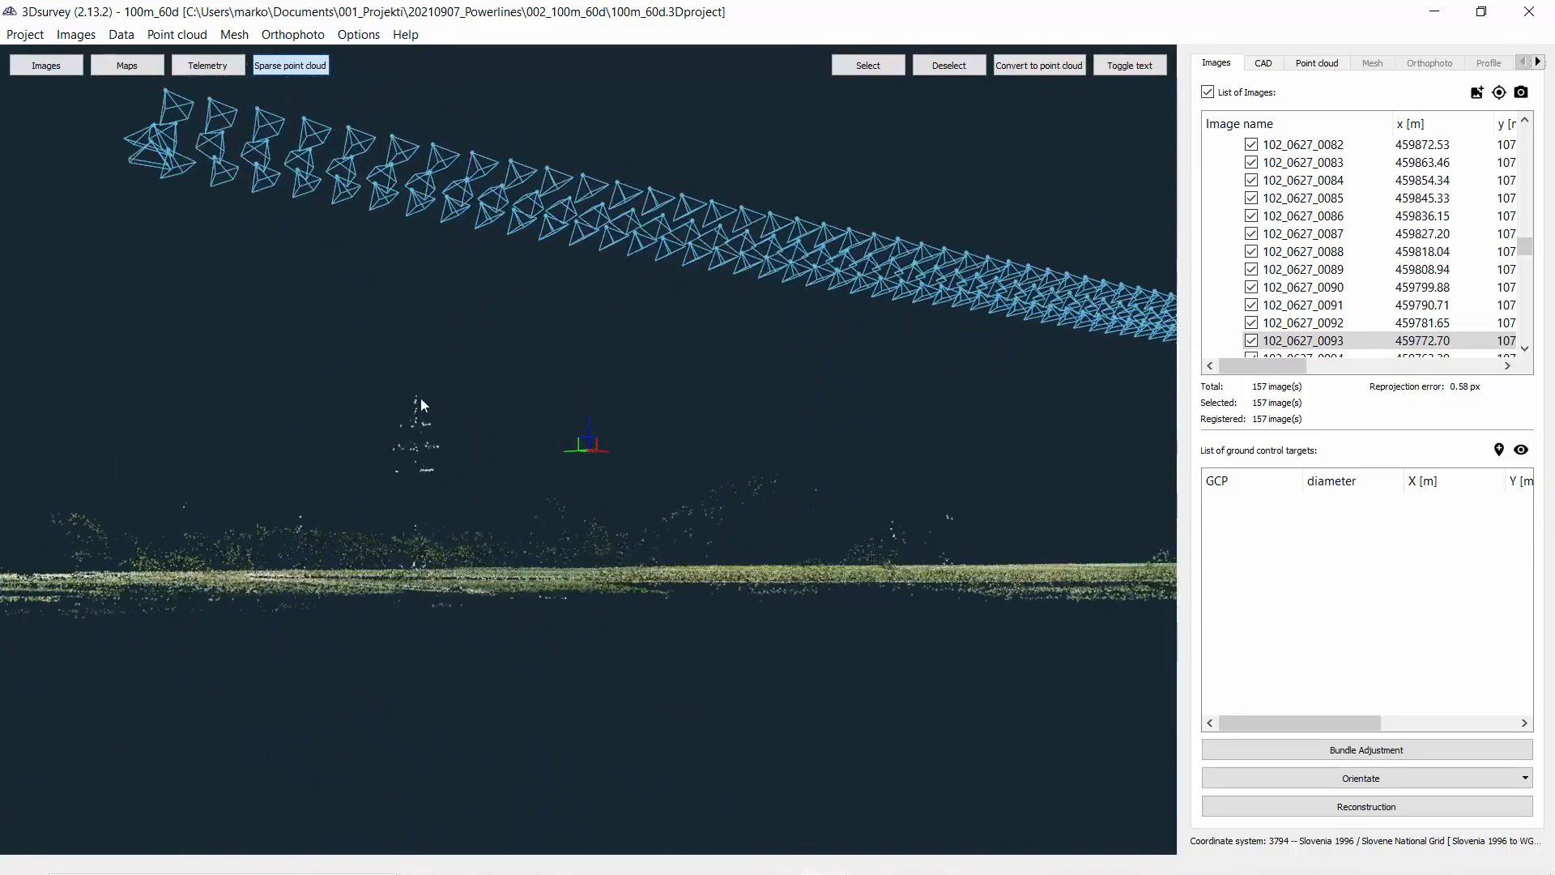
{"action": "left_click_drag", "start_coordinate": [462, 488], "coordinate": [939, 510]}
{"action": "scroll", "coordinate": [465, 532], "scroll_direction": "down", "scroll_amount": 2}
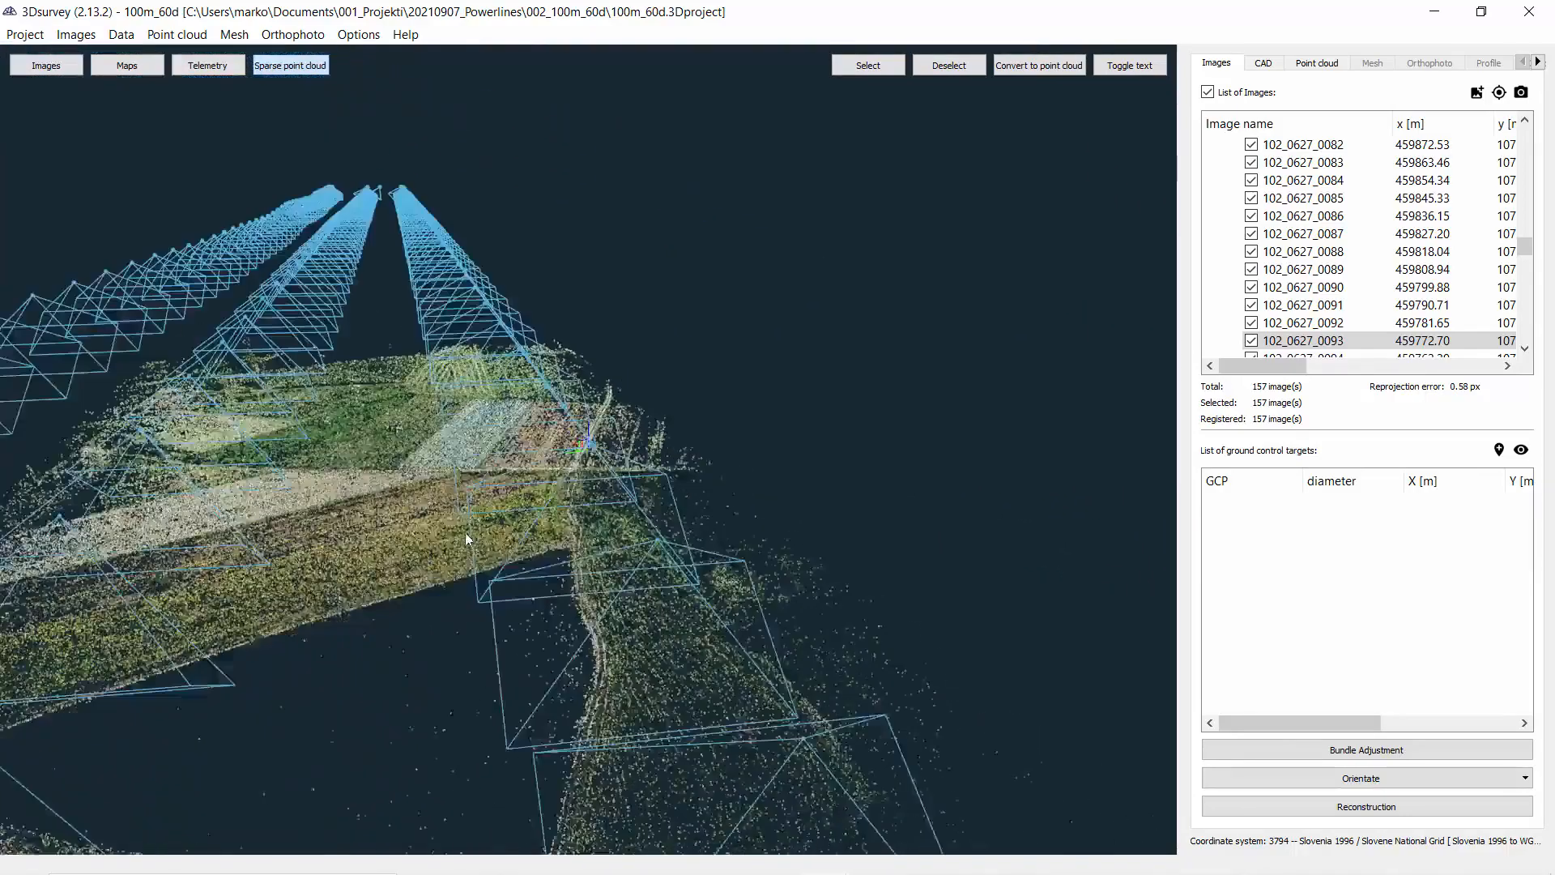
{"action": "scroll", "coordinate": [470, 559], "scroll_direction": "down", "scroll_amount": 4}
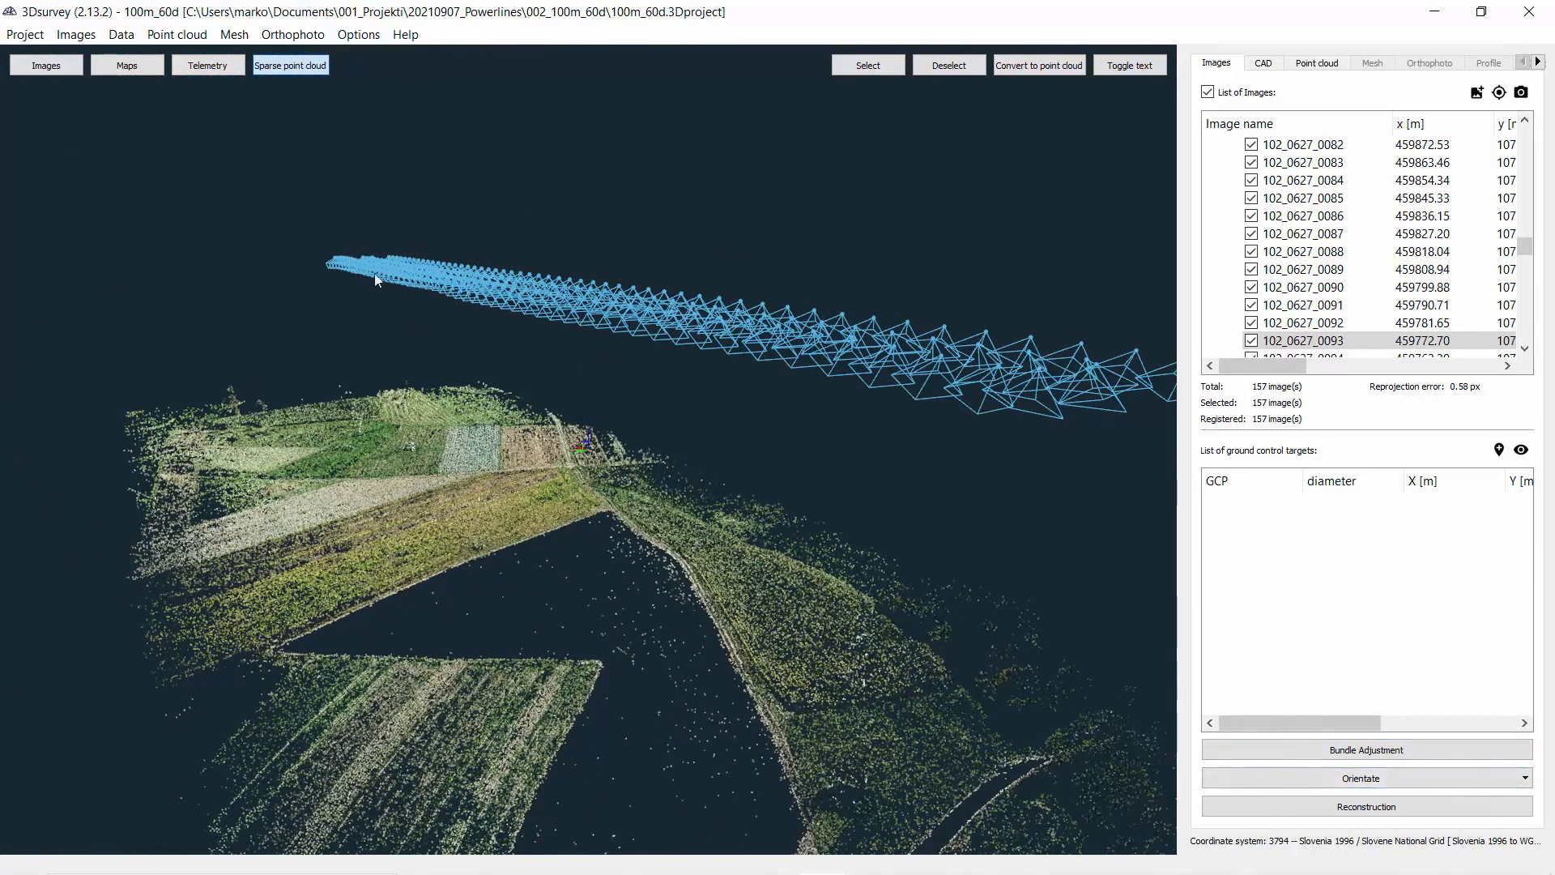
{"action": "scroll", "coordinate": [413, 328], "scroll_direction": "down", "scroll_amount": 2}
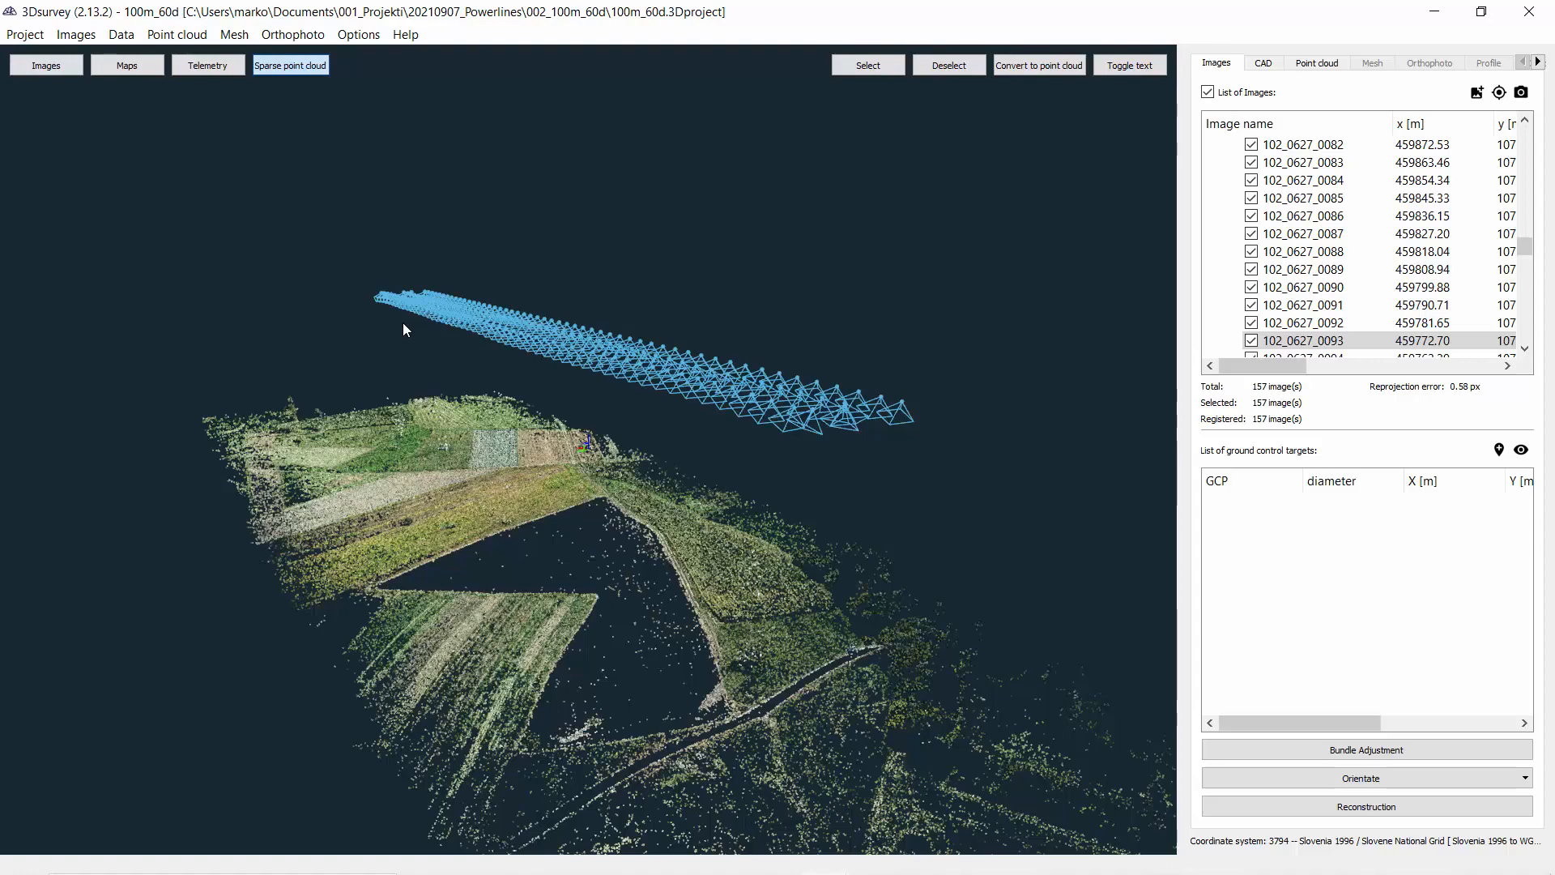
Inspect the sparse point cloud from low side angles to check how the pylons and terrain are captured beneath the cameras.
{"action": "left_click_drag", "start_coordinate": [401, 357], "coordinate": [550, 545]}
{"action": "scroll", "coordinate": [474, 512], "scroll_direction": "up", "scroll_amount": 3}
{"action": "middle_click_drag", "start_coordinate": [464, 500], "coordinate": [598, 447]}
{"action": "left_click_drag", "start_coordinate": [597, 447], "coordinate": [565, 432]}
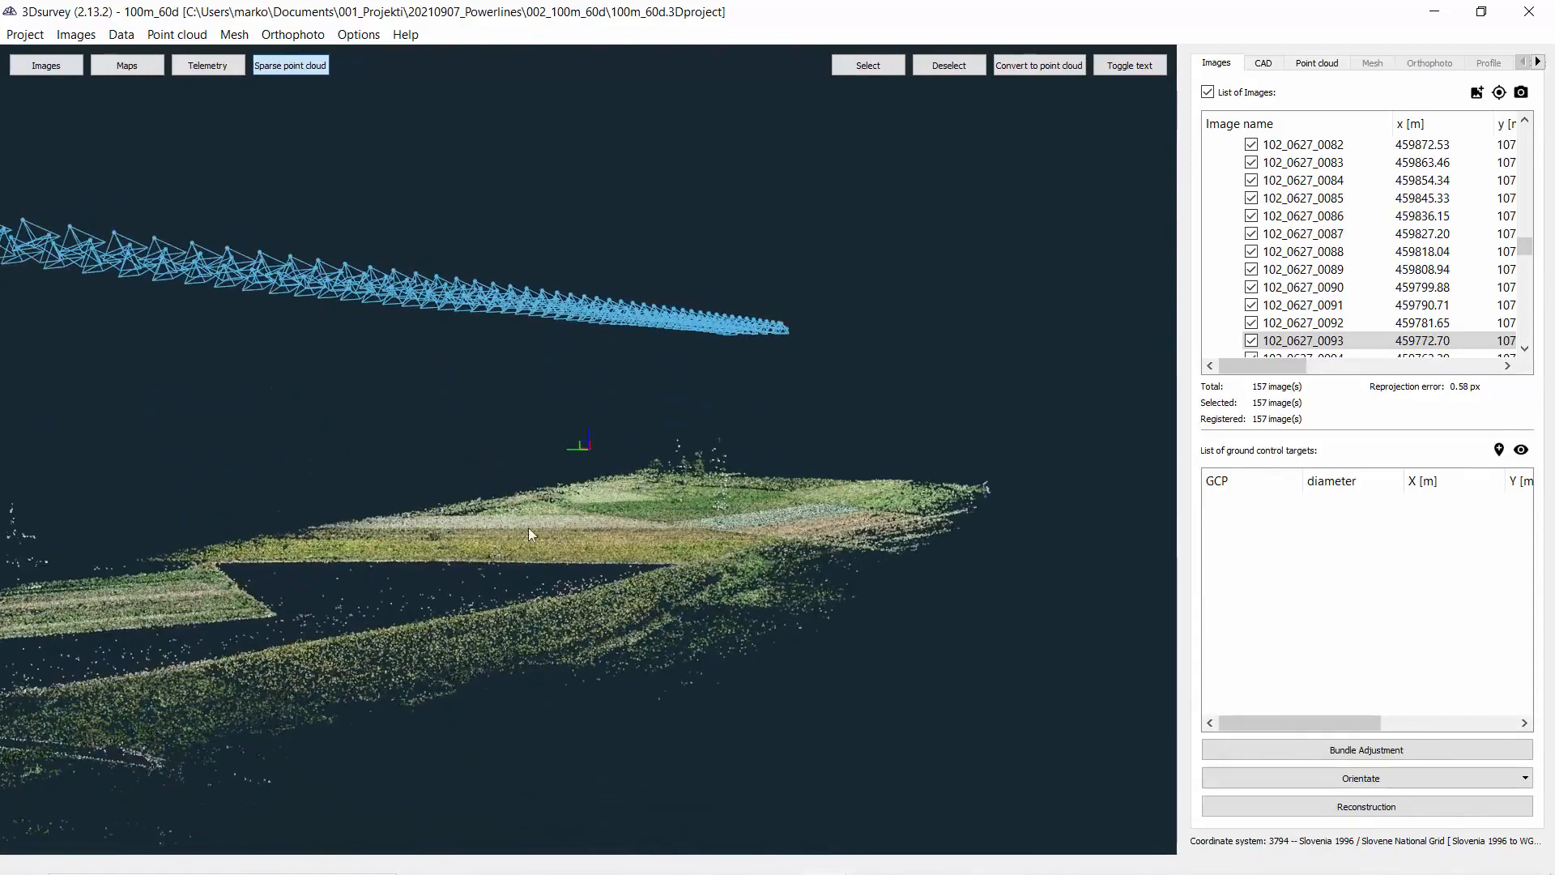
{"action": "left_click_drag", "start_coordinate": [528, 528], "coordinate": [499, 532]}
{"action": "left_click_drag", "start_coordinate": [399, 504], "coordinate": [297, 502]}
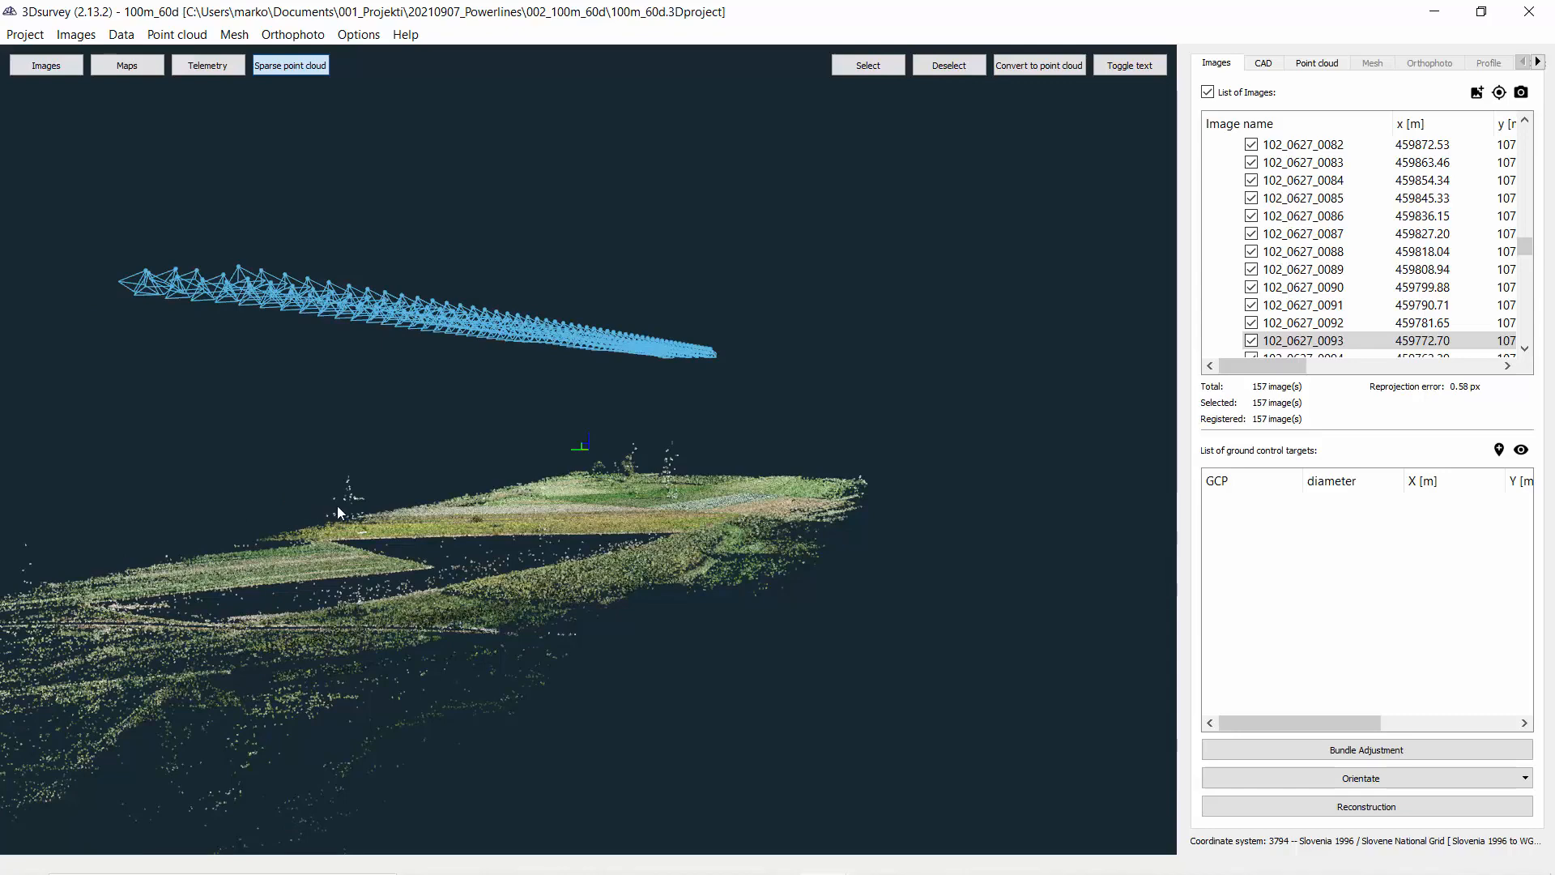
{"action": "left_click_drag", "start_coordinate": [343, 504], "coordinate": [396, 516]}
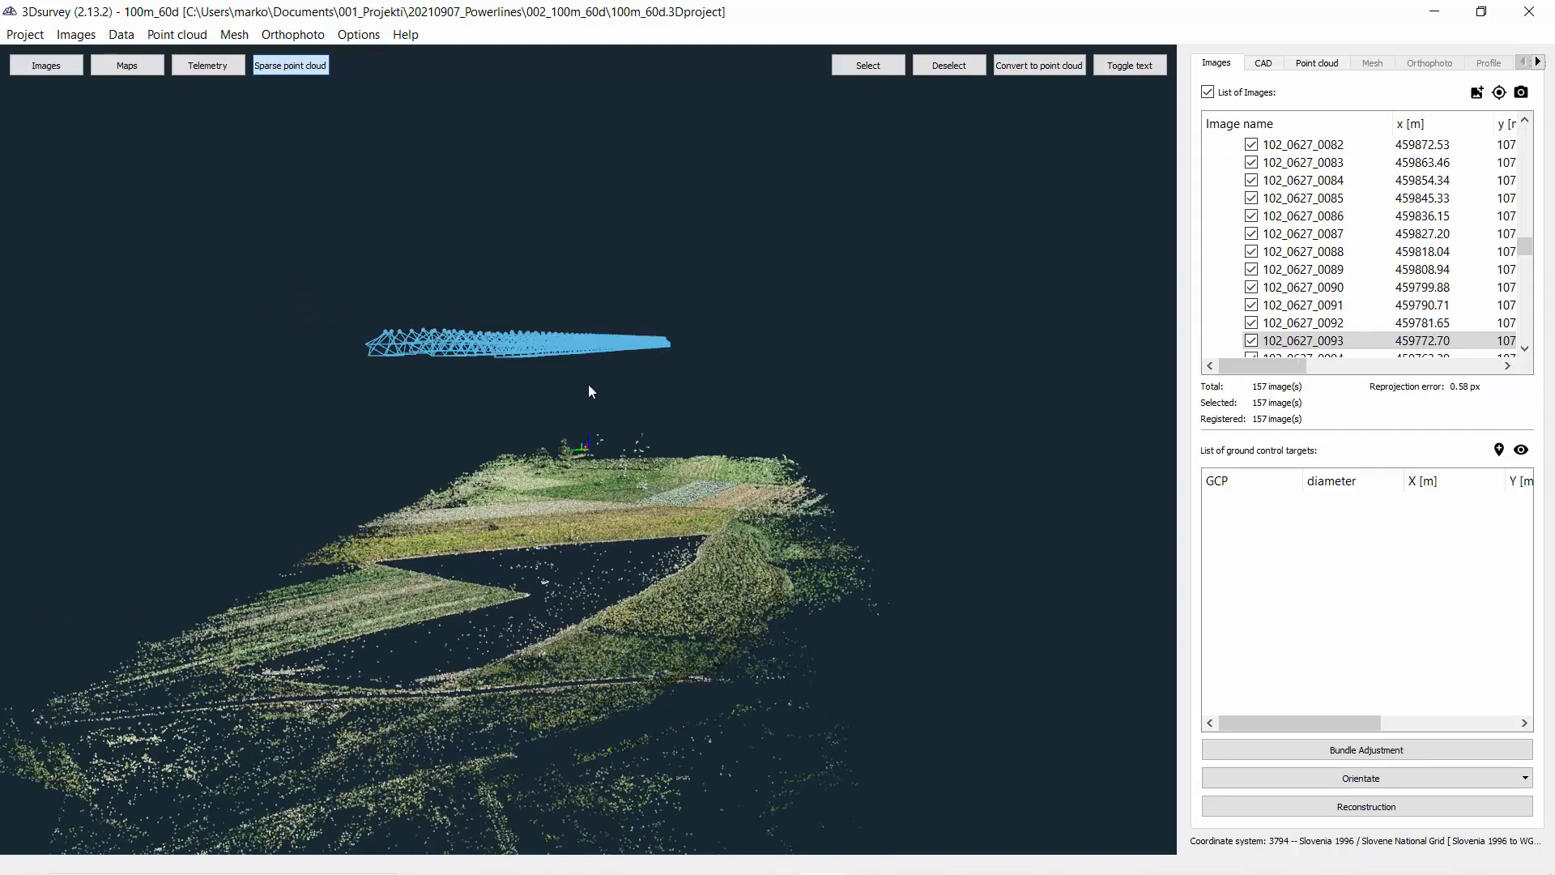
{"action": "left_click_drag", "start_coordinate": [571, 504], "coordinate": [1025, 491]}
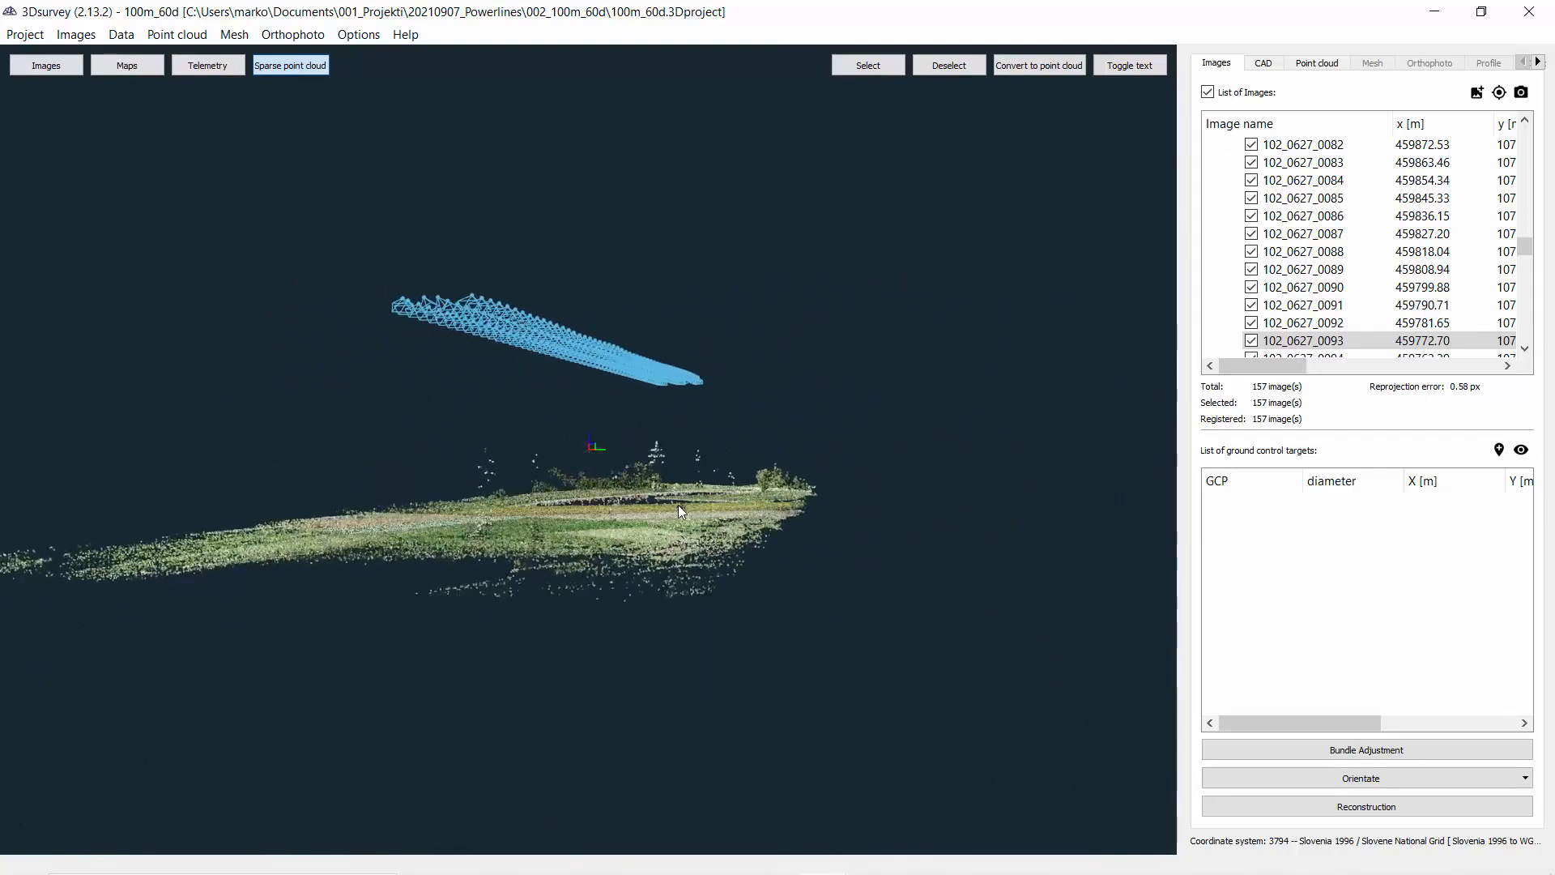
Inspect the dense point cloud and the roadside pylon with its wires from above and from low side angles.
{"action": "scroll", "coordinate": [603, 513], "scroll_direction": "up", "scroll_amount": 2}
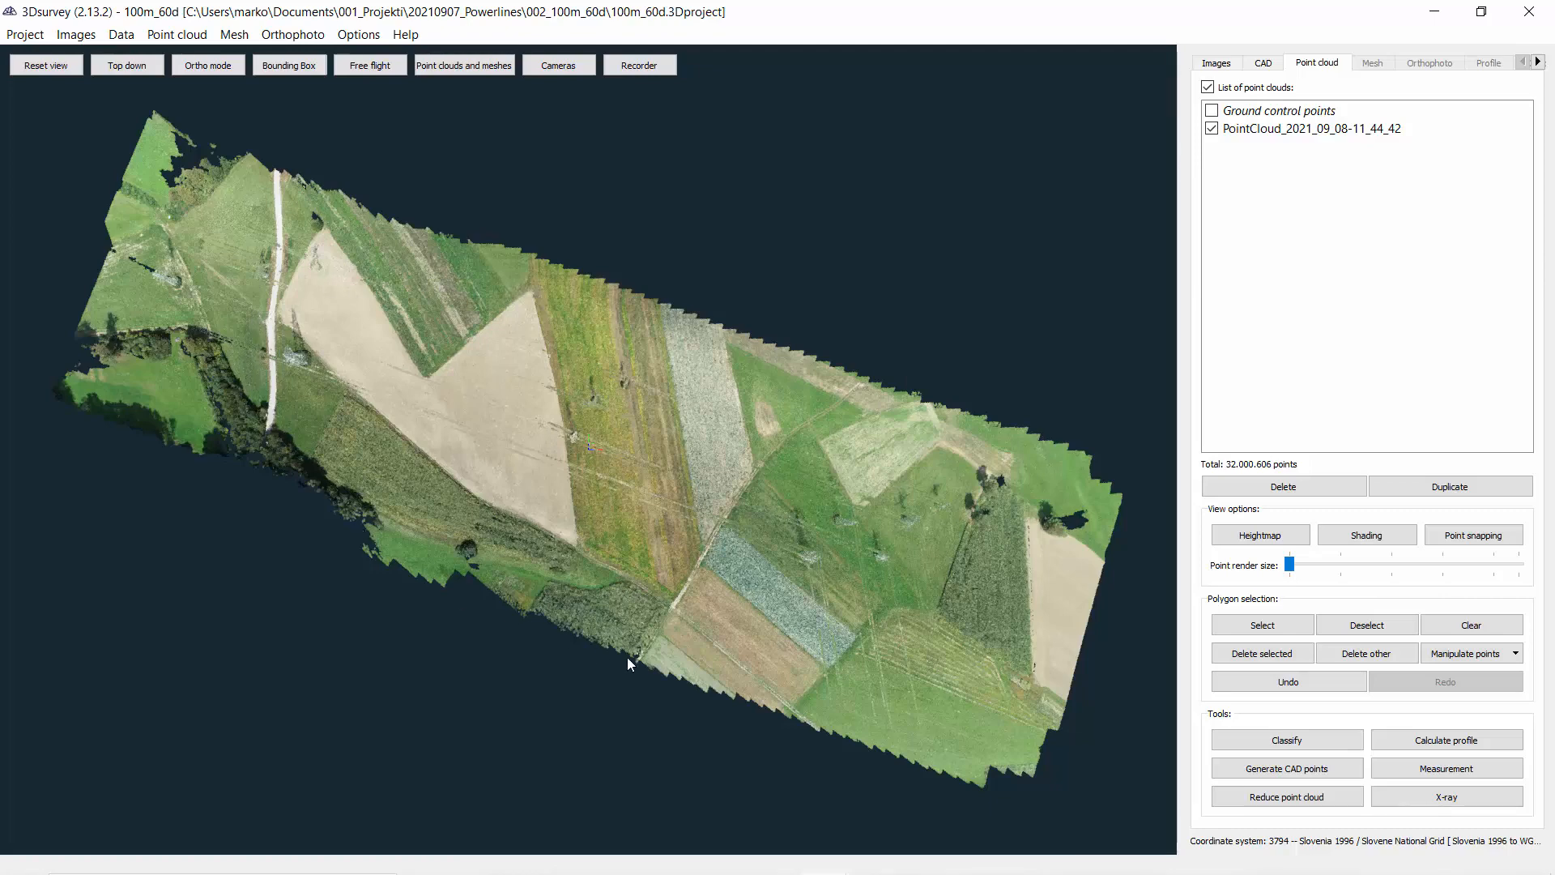
{"action": "left_click_drag", "start_coordinate": [631, 592], "coordinate": [878, 386]}
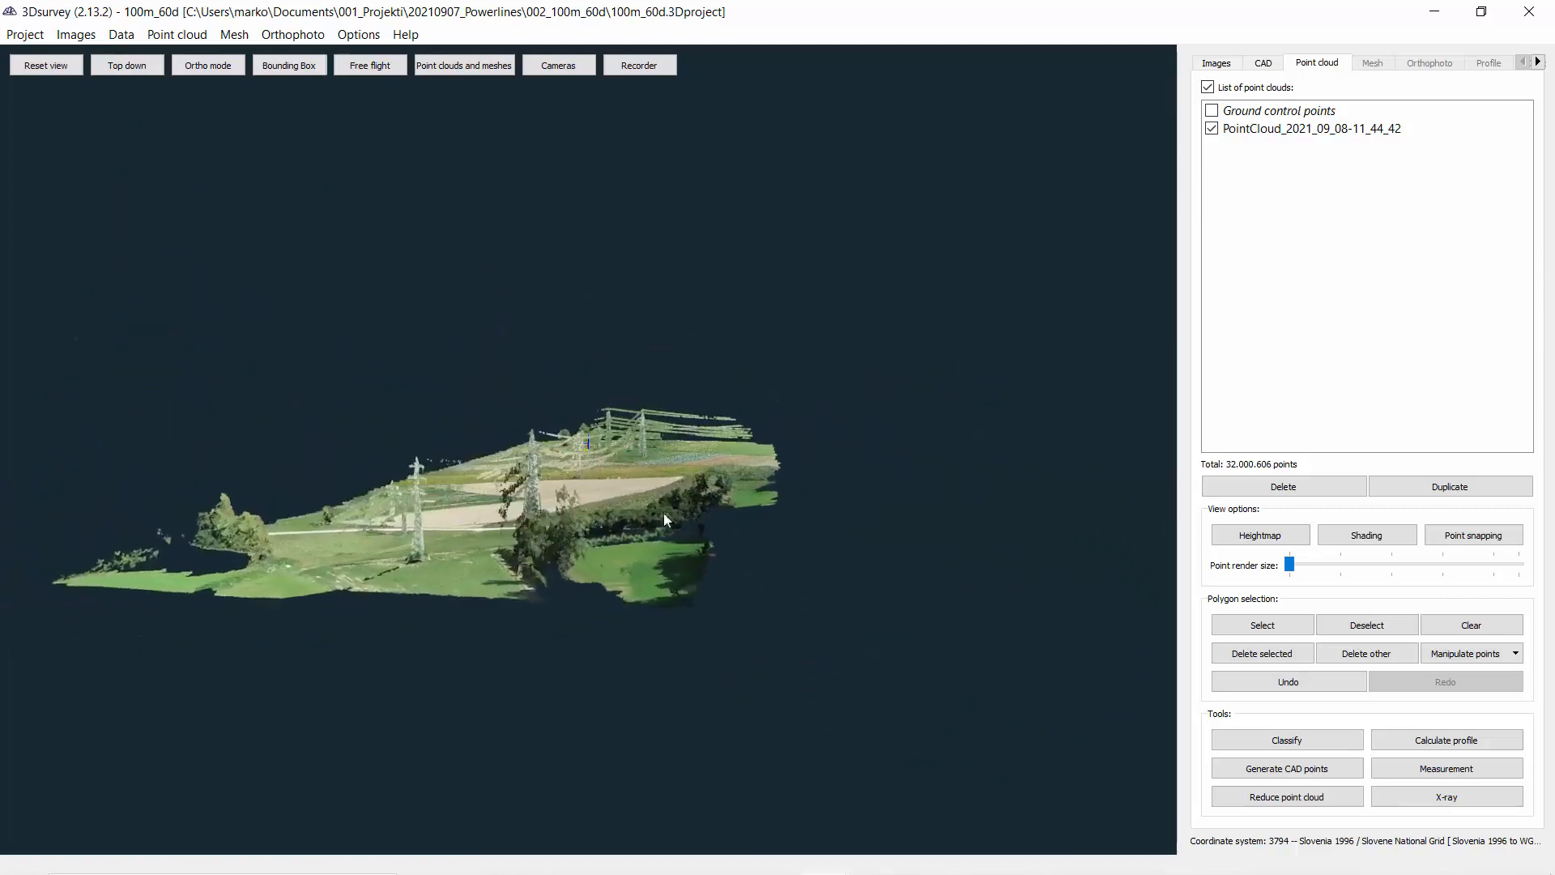
{"action": "scroll", "coordinate": [526, 591], "scroll_direction": "up", "scroll_amount": 5}
{"action": "left_click_drag", "start_coordinate": [520, 597], "coordinate": [469, 387]}
{"action": "scroll", "coordinate": [721, 376], "scroll_direction": "up", "scroll_amount": 5}
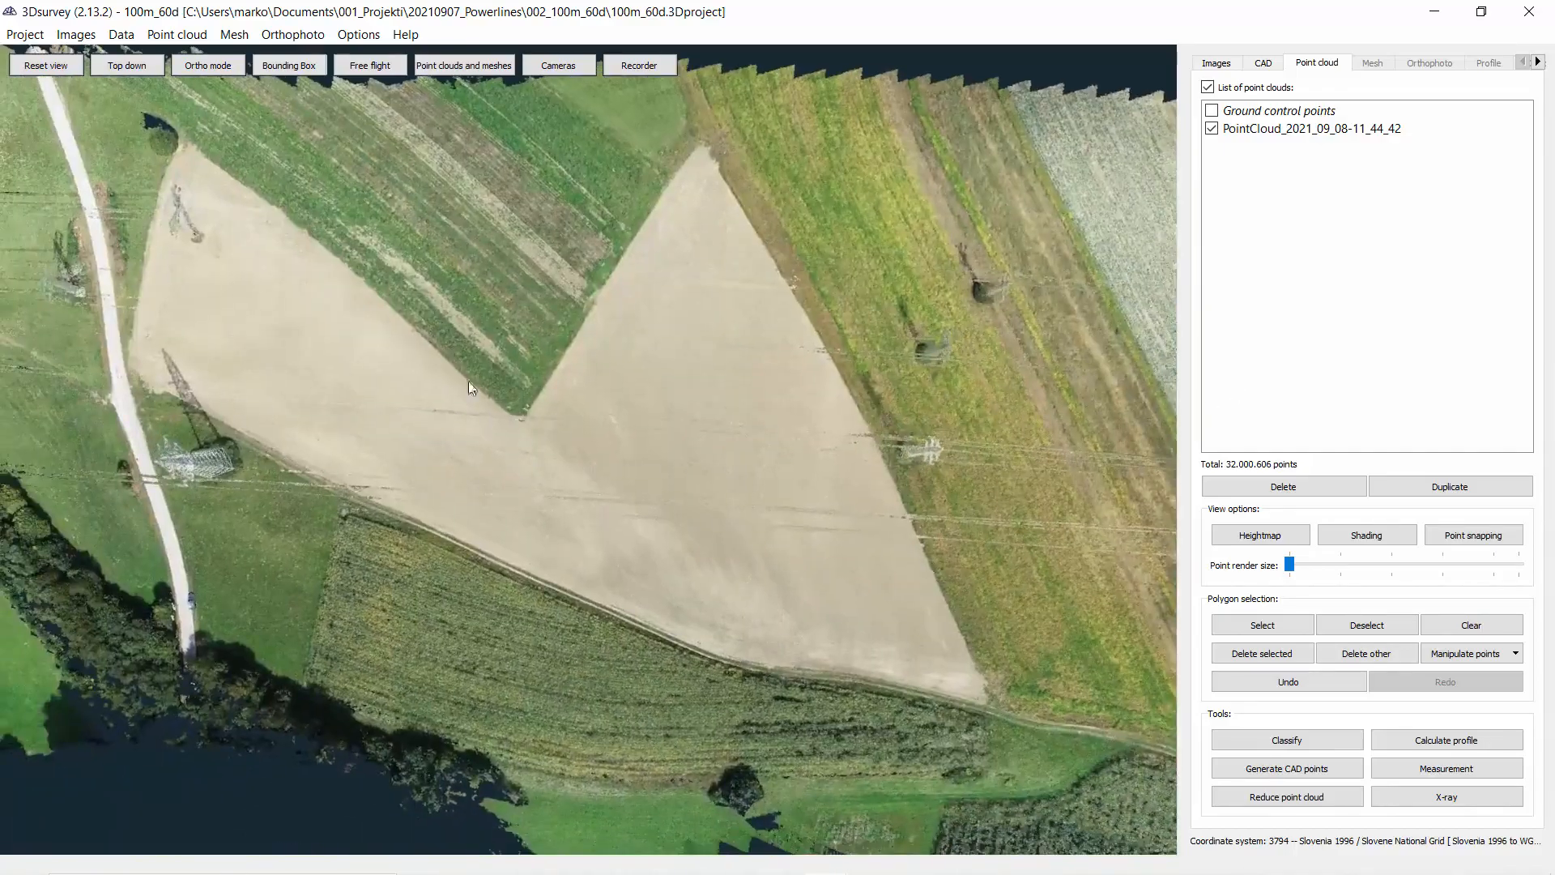
{"action": "double_click", "coordinate": [190, 464]}
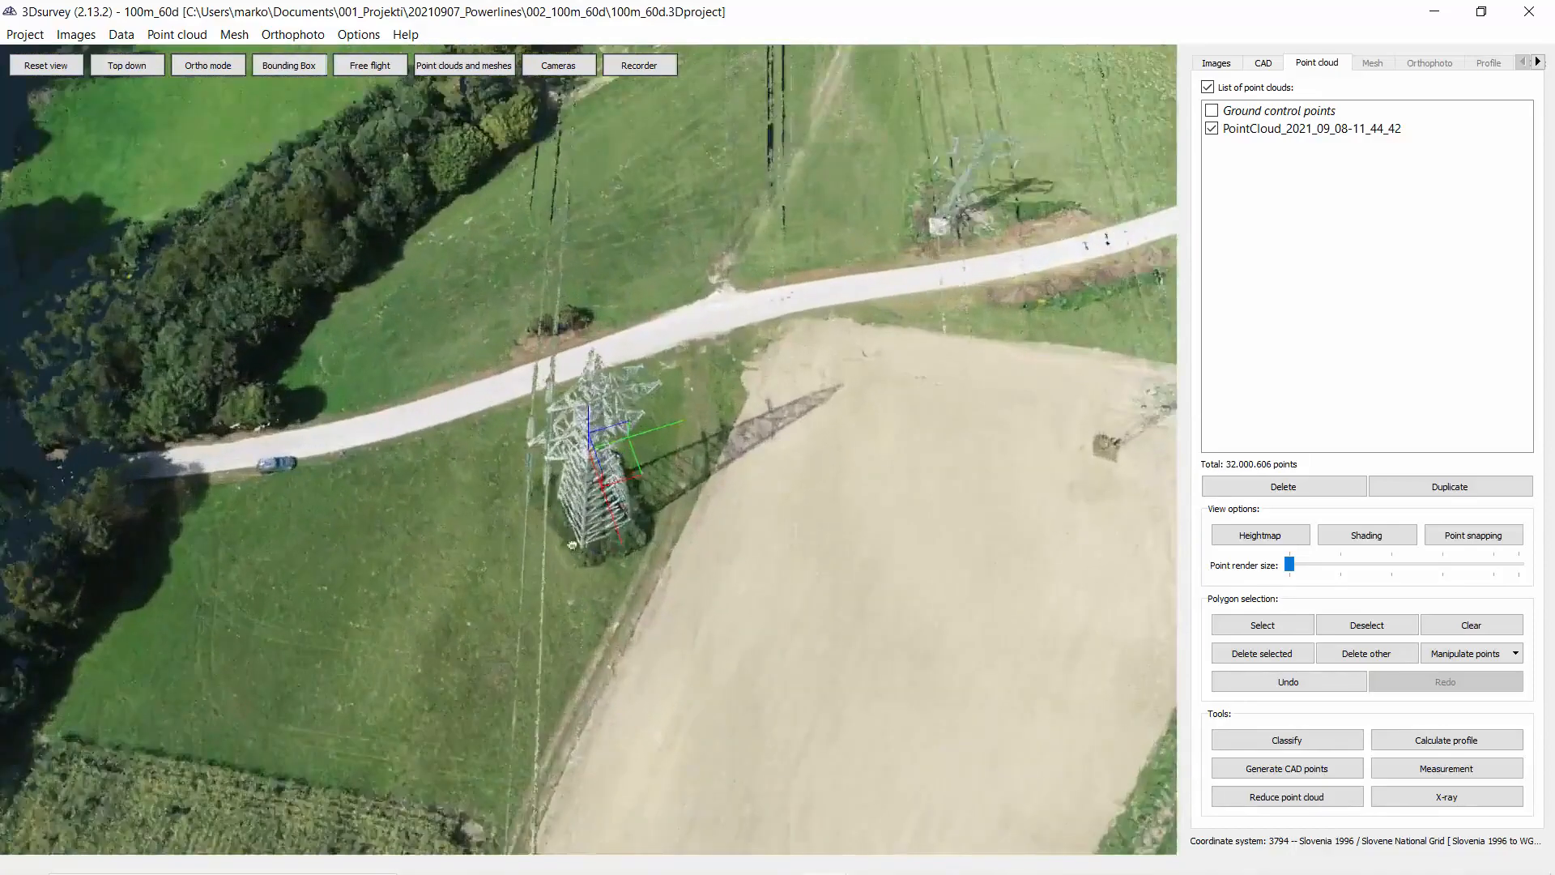
{"action": "left_click_drag", "start_coordinate": [571, 545], "coordinate": [986, 390]}
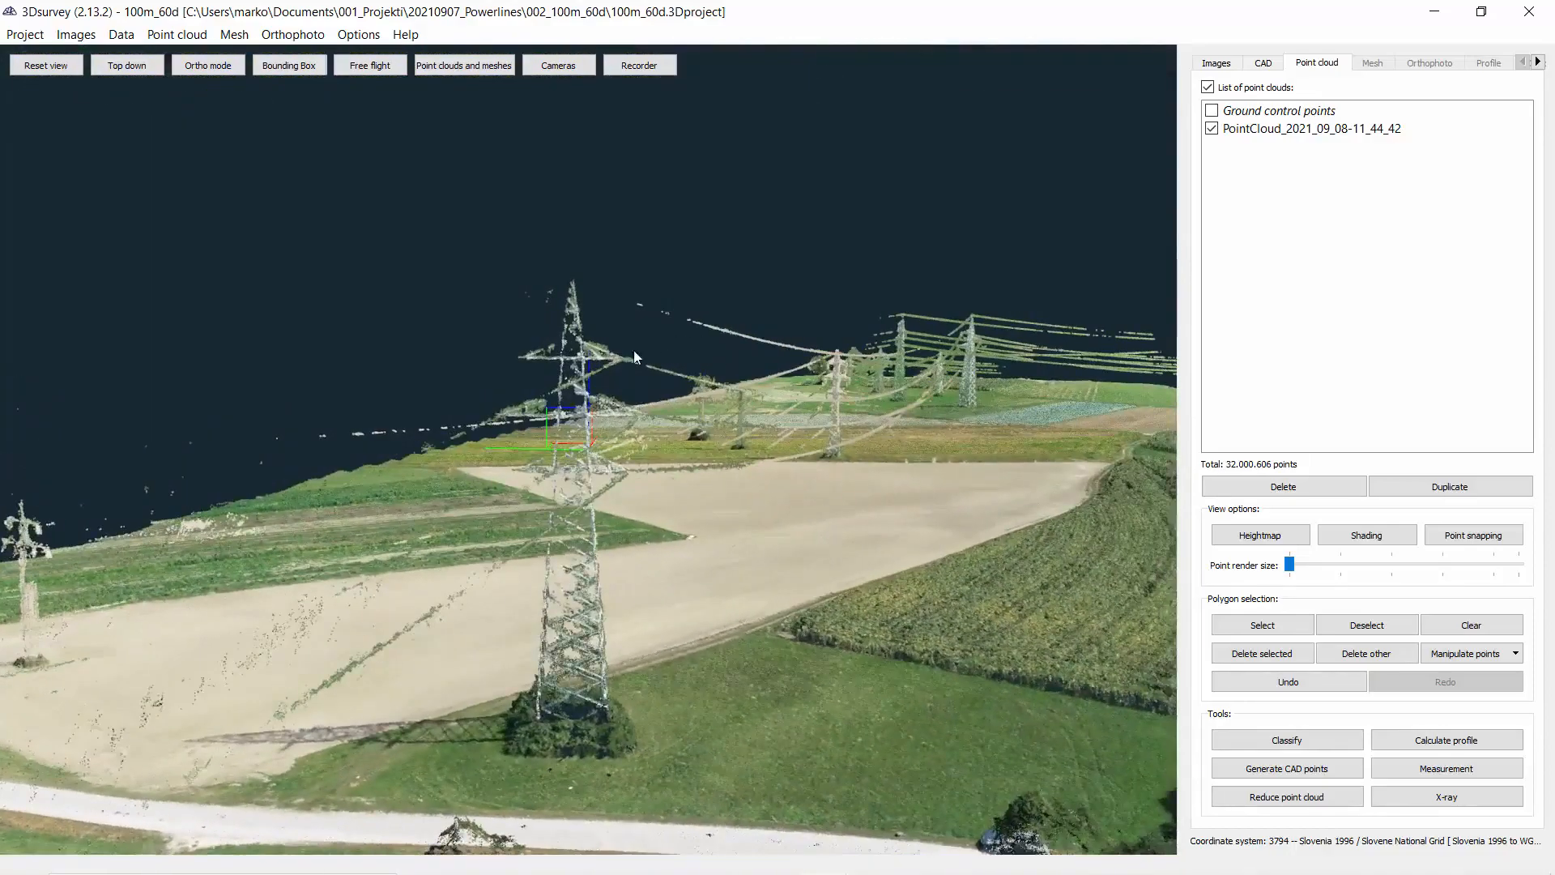
{"action": "left_click_drag", "start_coordinate": [622, 507], "coordinate": [630, 547]}
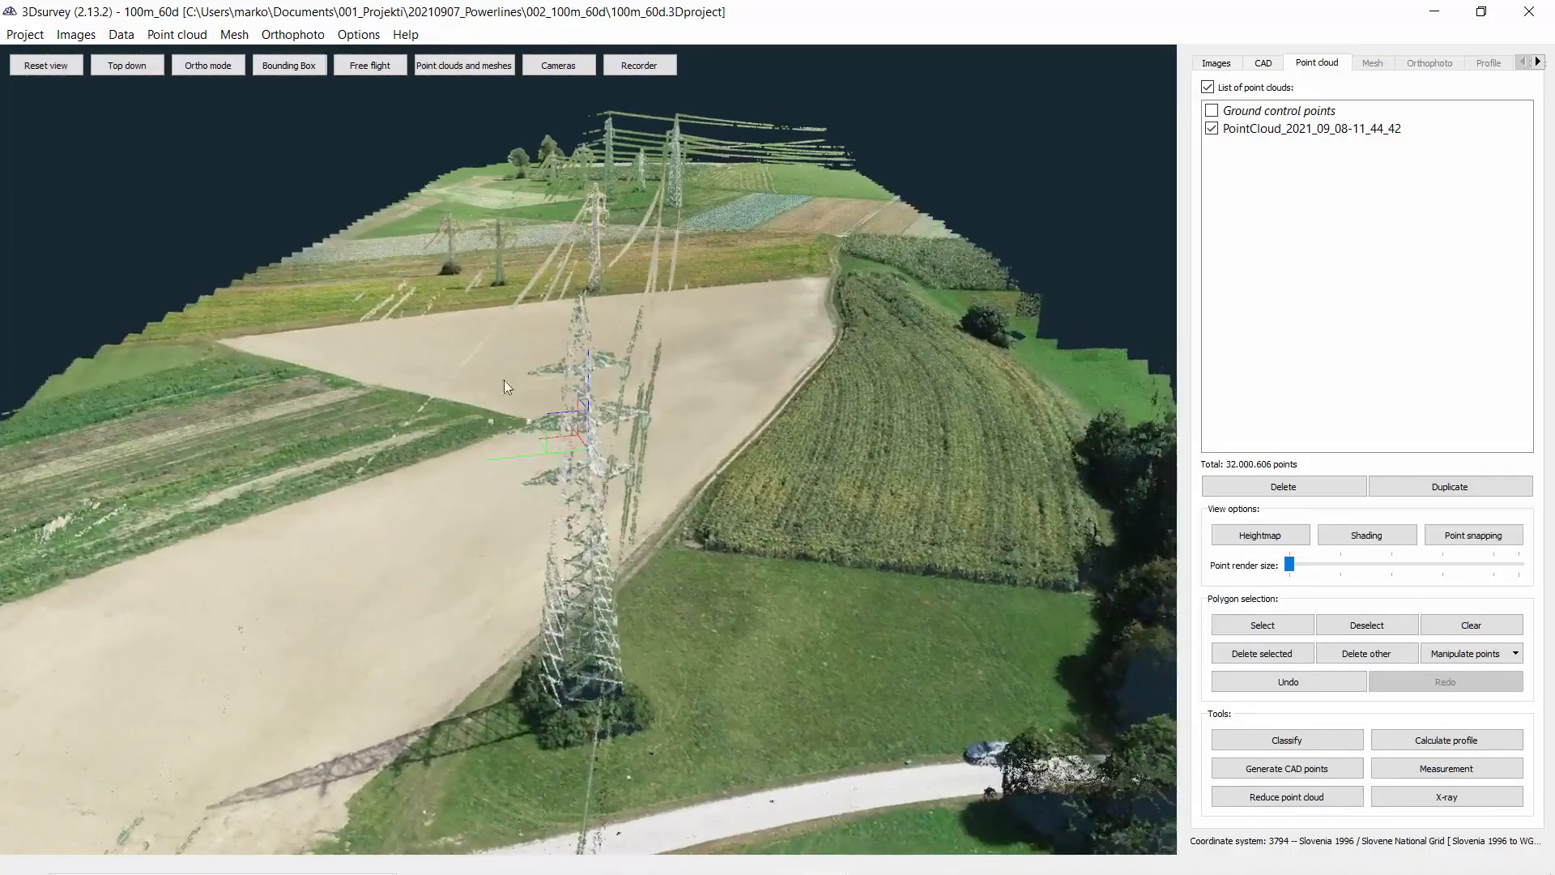
{"action": "left_click_drag", "start_coordinate": [714, 431], "coordinate": [567, 383]}
{"action": "left_click_drag", "start_coordinate": [594, 479], "coordinate": [954, 310]}
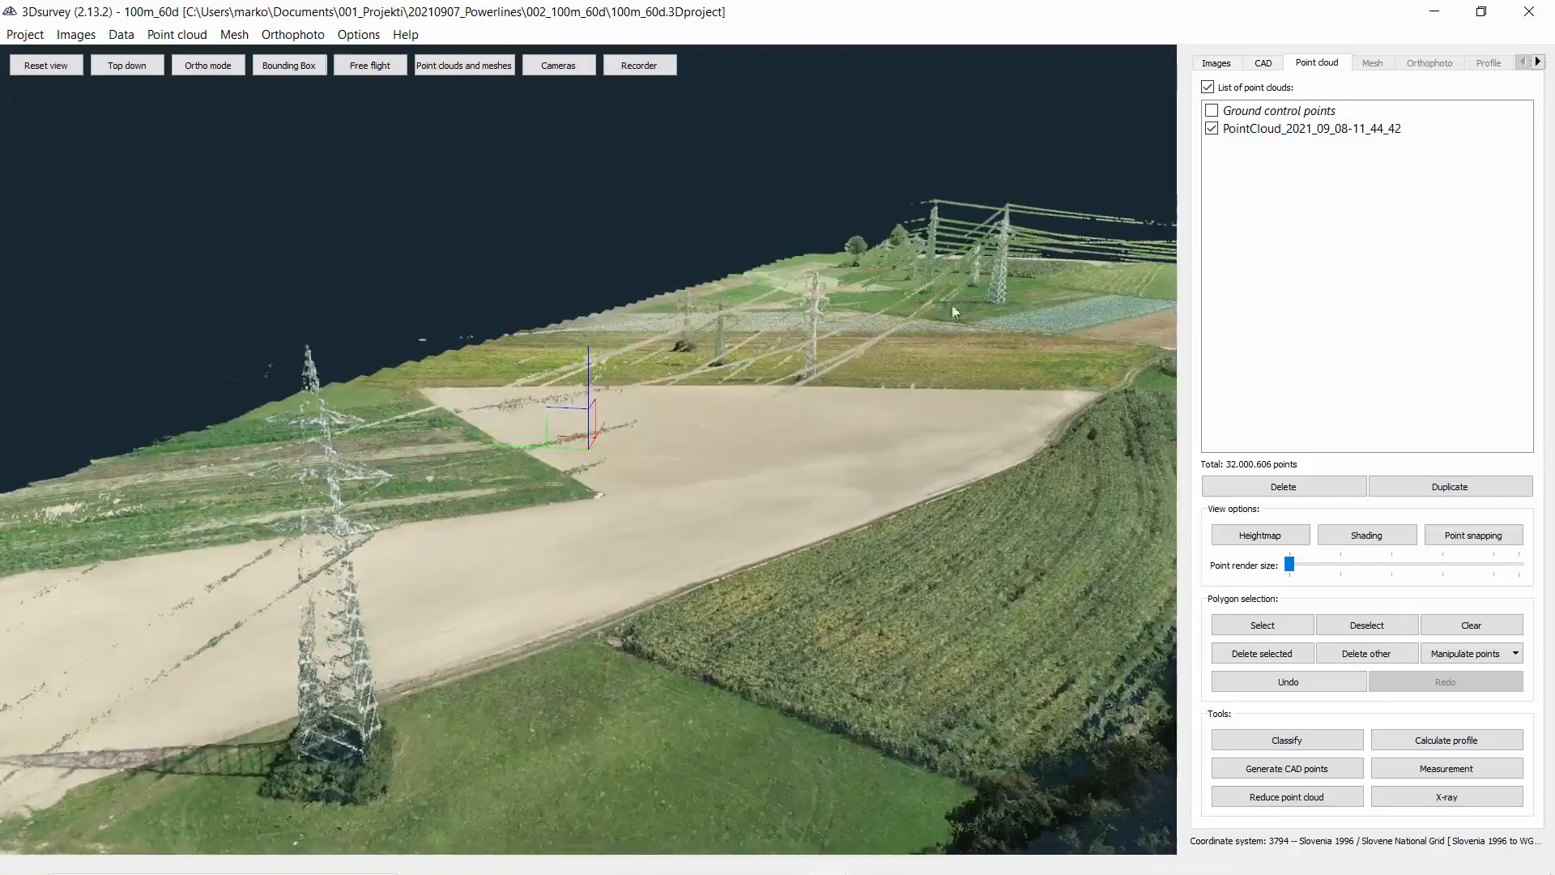
Examine the pylons beside the blue-green crop field, including their insulators and wires, from low side angles and from above.
{"action": "double_click", "coordinate": [1001, 293]}
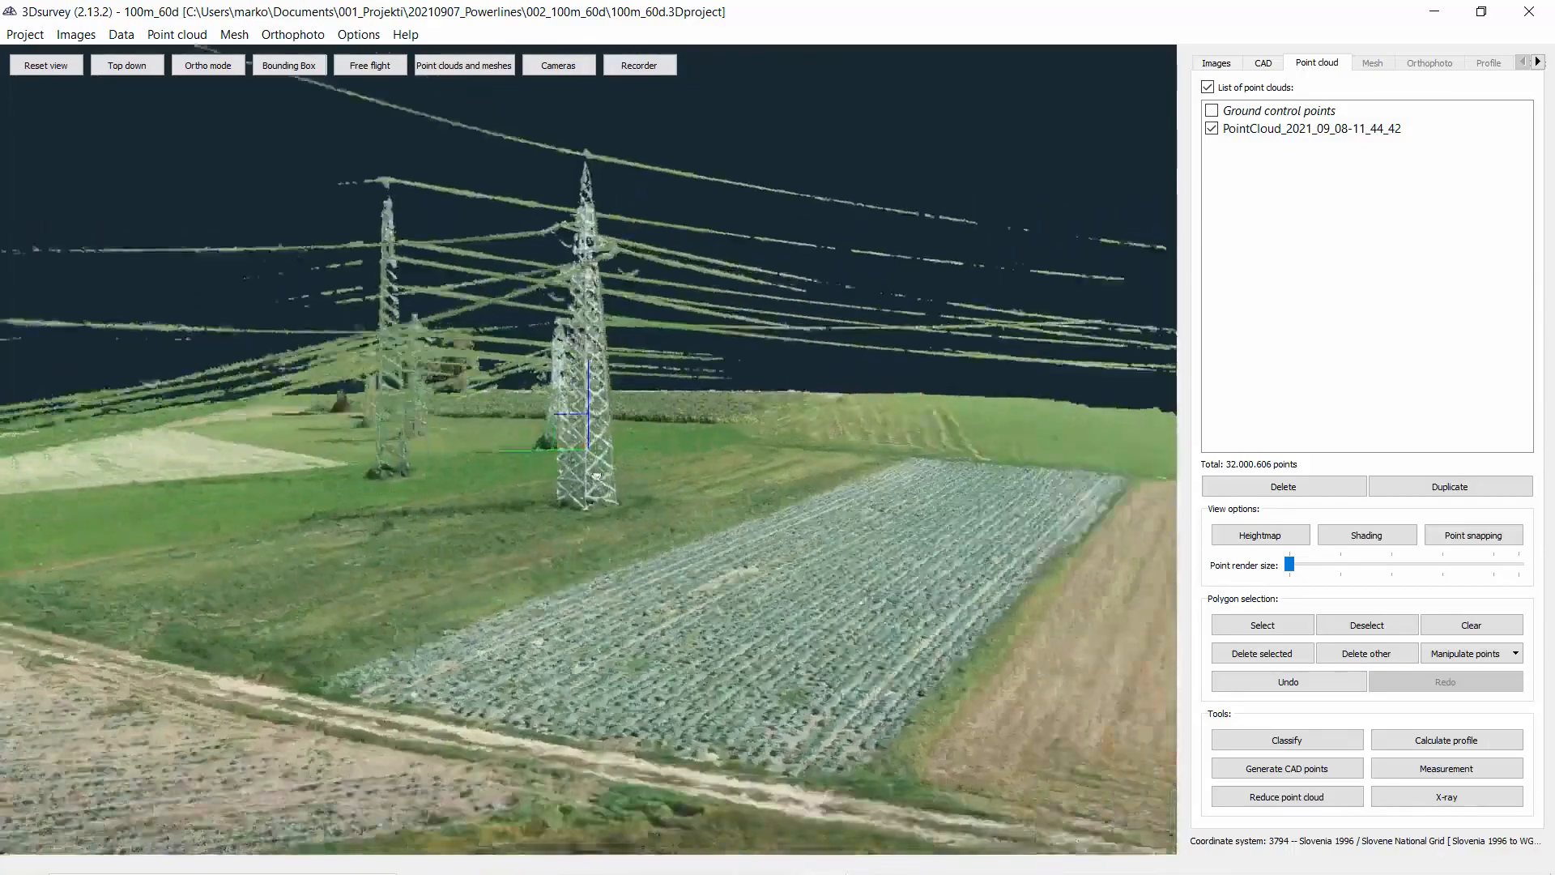
{"action": "left_click_drag", "start_coordinate": [597, 475], "coordinate": [597, 414]}
{"action": "scroll", "coordinate": [609, 374], "scroll_direction": "up", "scroll_amount": 3}
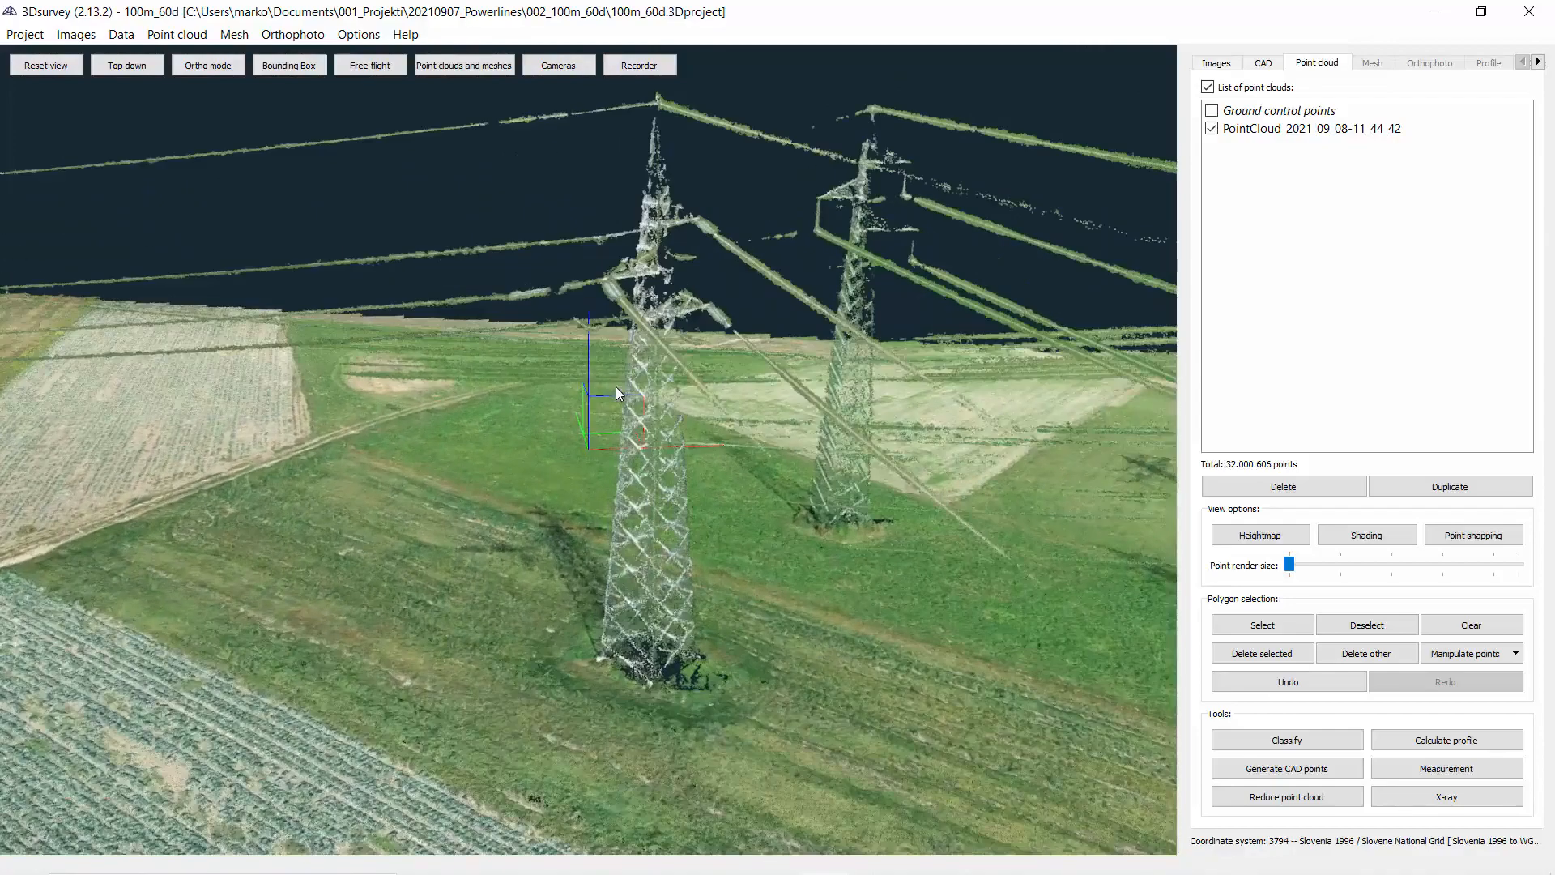
{"action": "scroll", "coordinate": [615, 384], "scroll_direction": "up", "scroll_amount": 3}
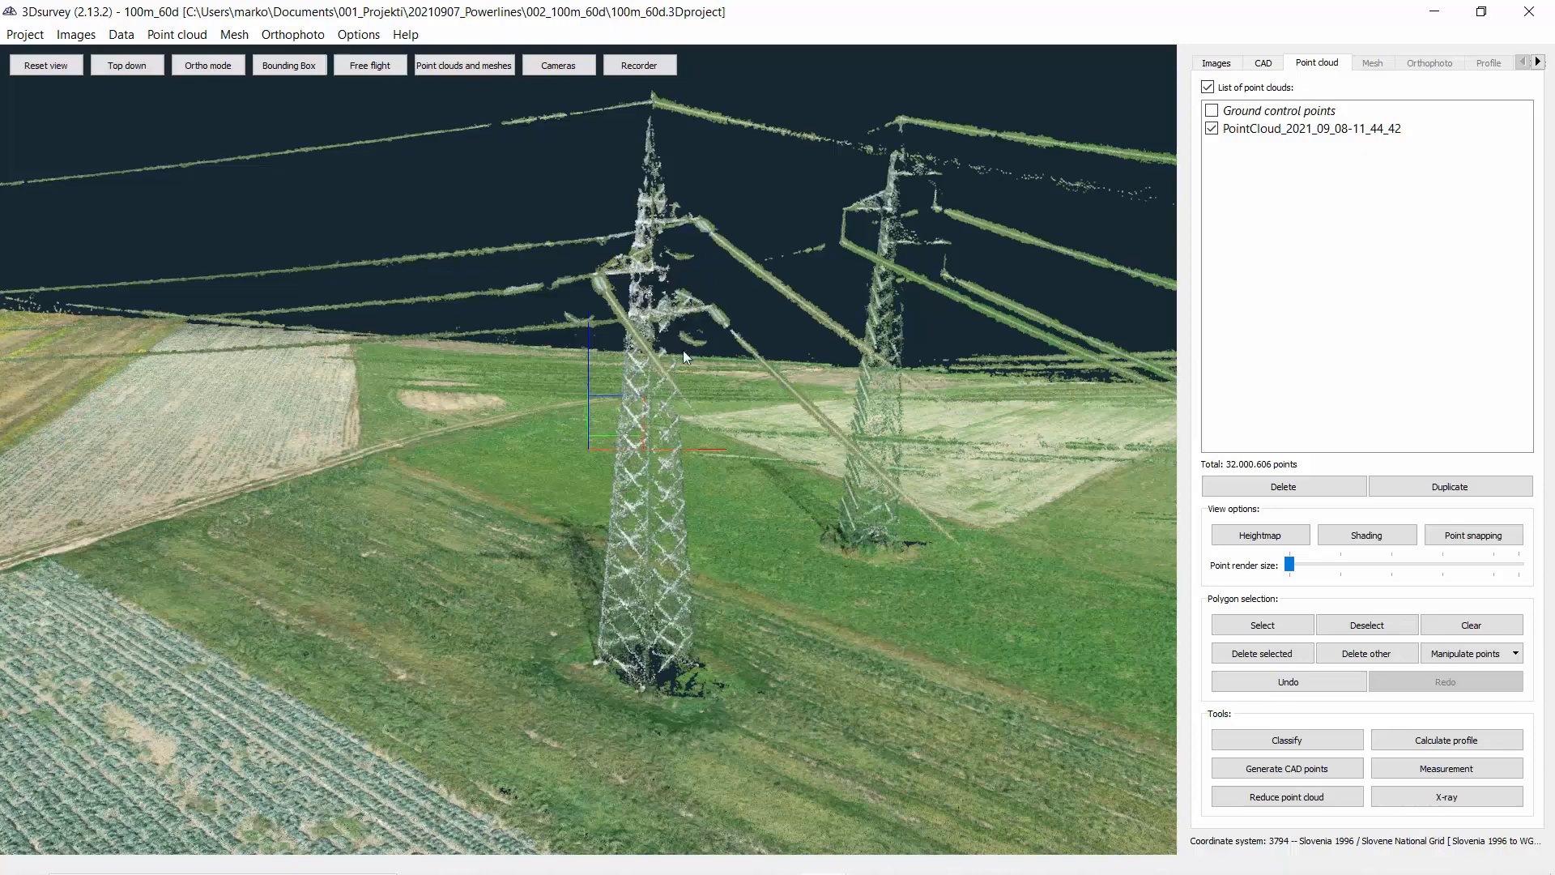
{"action": "left_click_drag", "start_coordinate": [676, 371], "coordinate": [725, 401]}
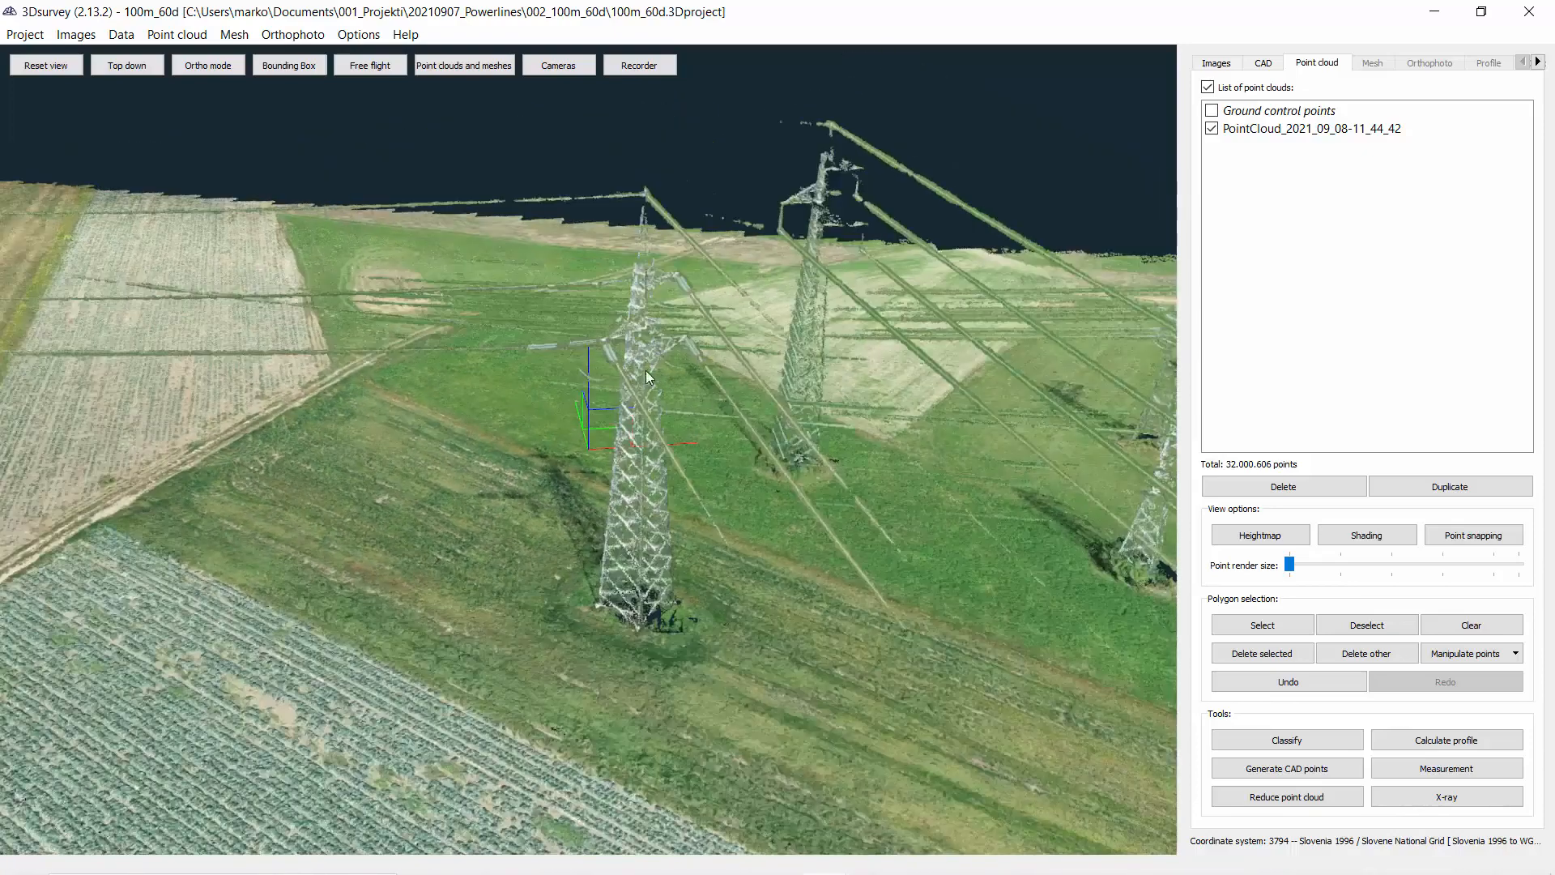
{"action": "left_click_drag", "start_coordinate": [713, 235], "coordinate": [640, 478]}
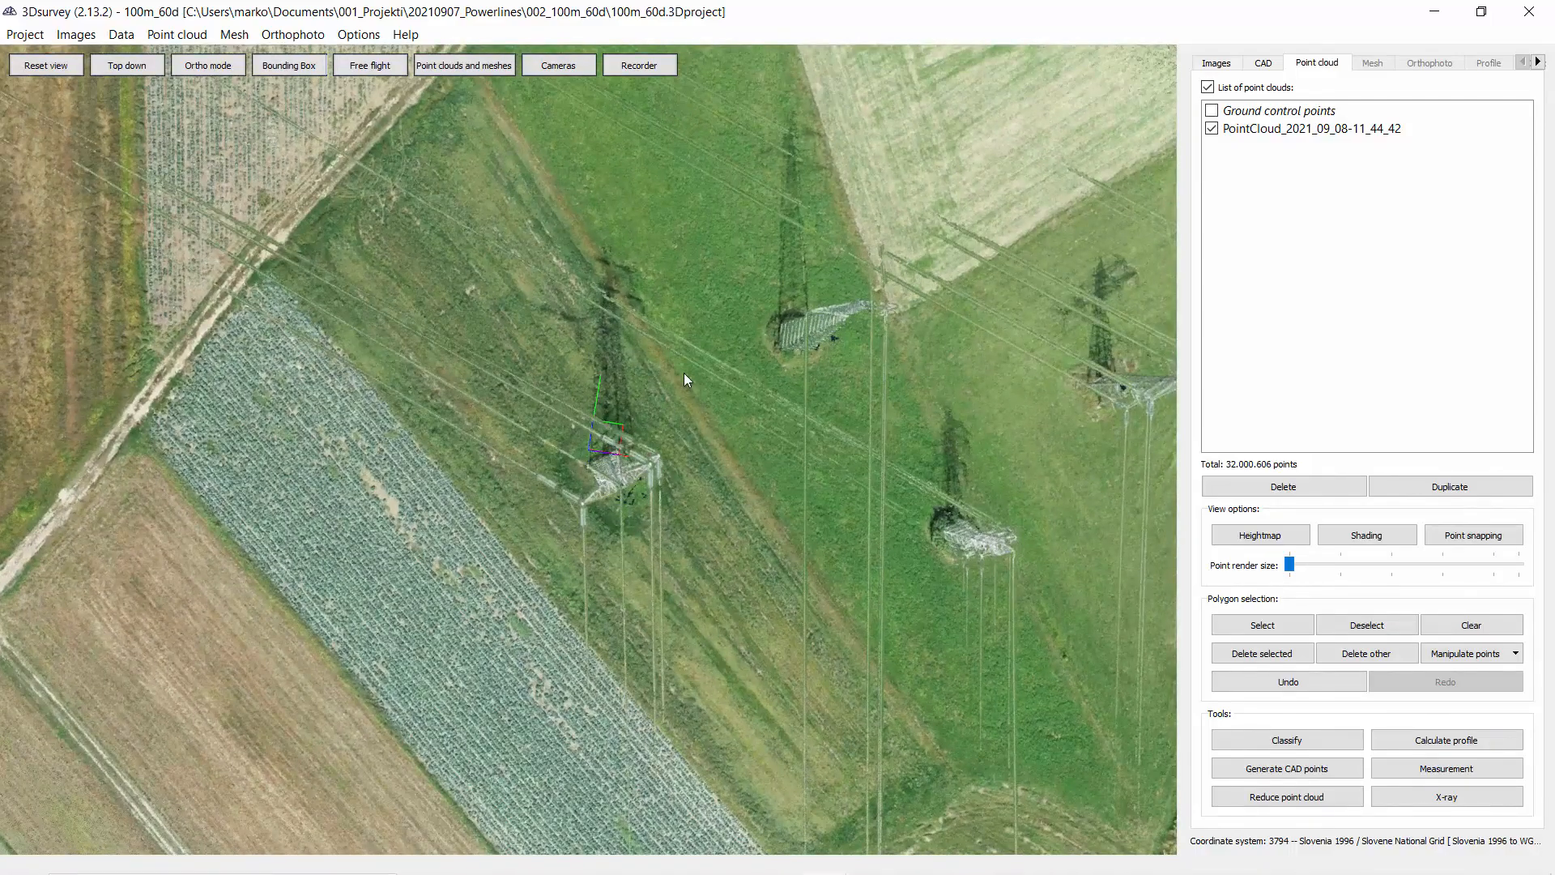
{"action": "left_click_drag", "start_coordinate": [590, 542], "coordinate": [534, 469]}
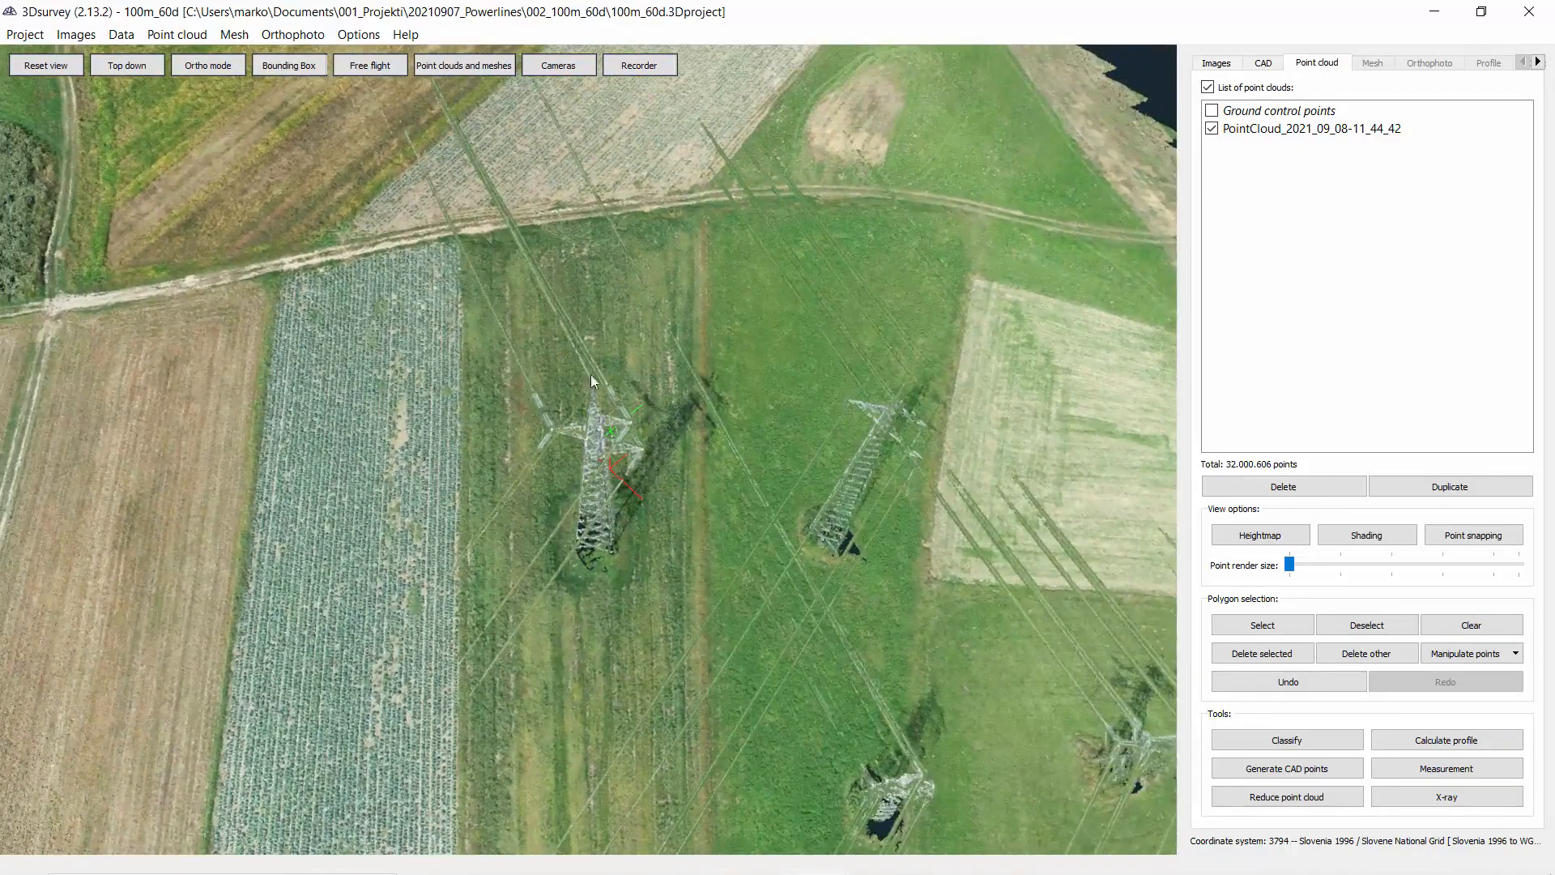
{"action": "left_click_drag", "start_coordinate": [662, 478], "coordinate": [573, 396]}
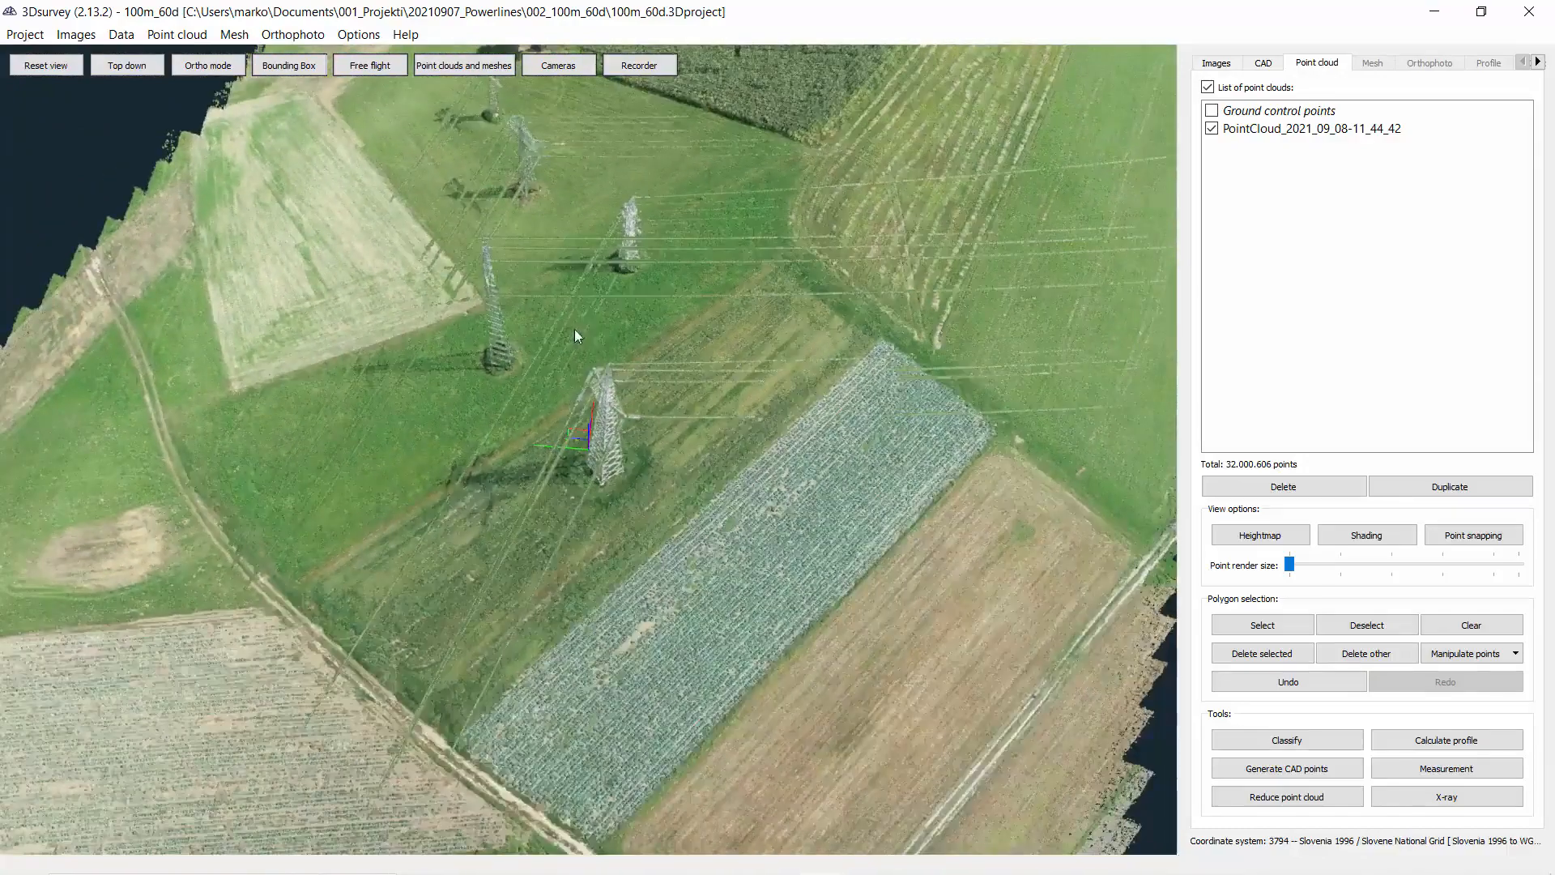
Outline a bent corridor polygon along one power line in the dense point cloud and delete all points outside it.
{"action": "scroll", "coordinate": [594, 310], "scroll_direction": "up", "scroll_amount": 2}
{"action": "right_click_drag", "start_coordinate": [571, 368], "coordinate": [538, 463]}
{"action": "scroll", "coordinate": [537, 464], "scroll_direction": "up", "scroll_amount": 2}
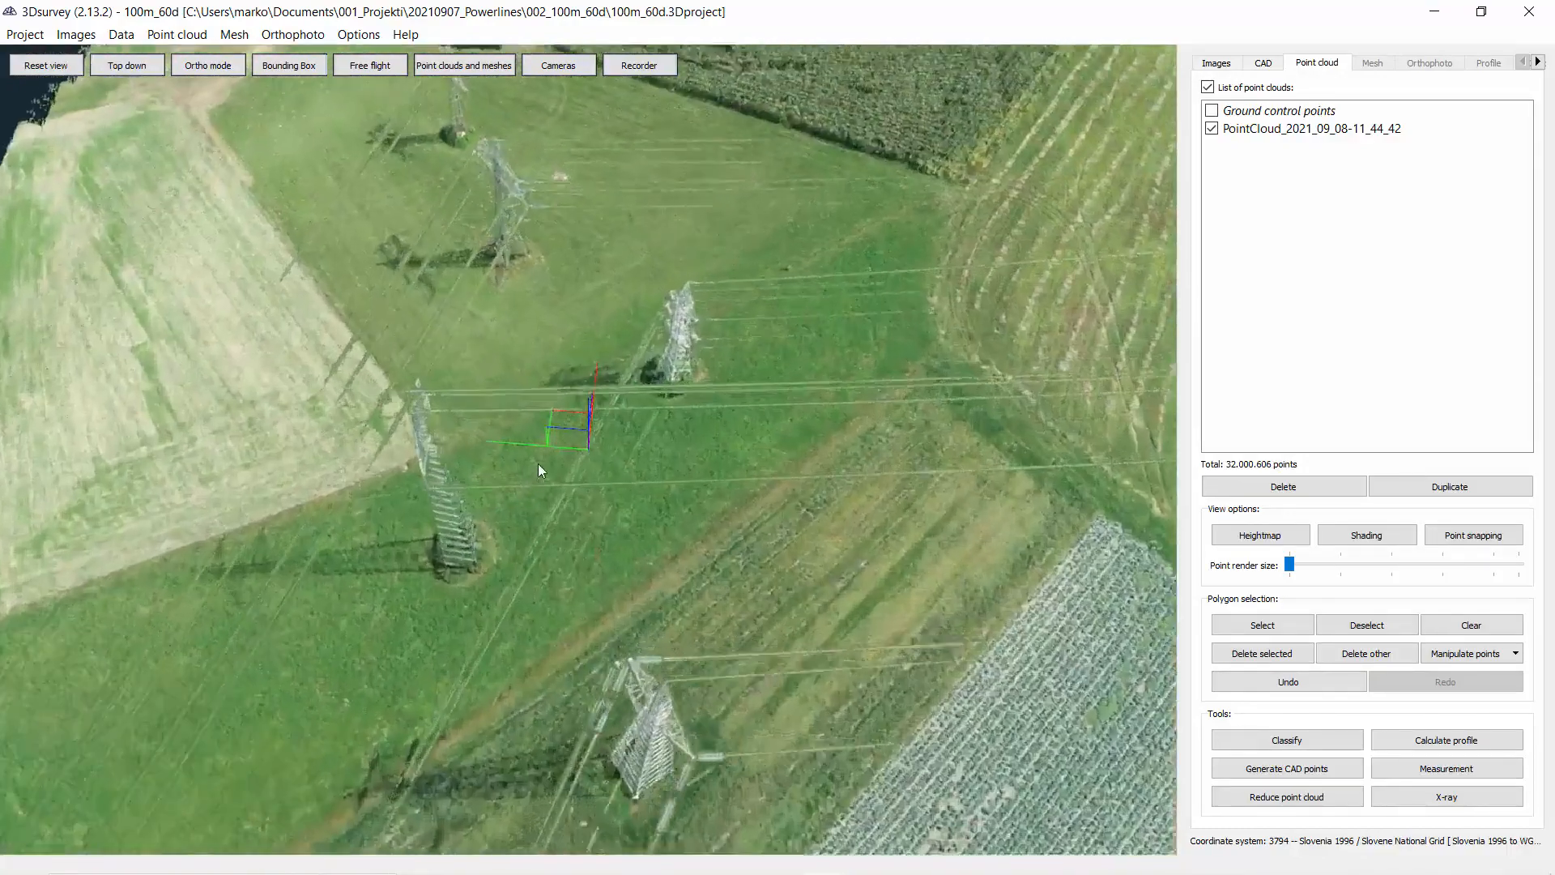
{"action": "left_click_drag", "start_coordinate": [538, 464], "coordinate": [641, 472]}
{"action": "scroll", "coordinate": [634, 482], "scroll_direction": "down", "scroll_amount": 2}
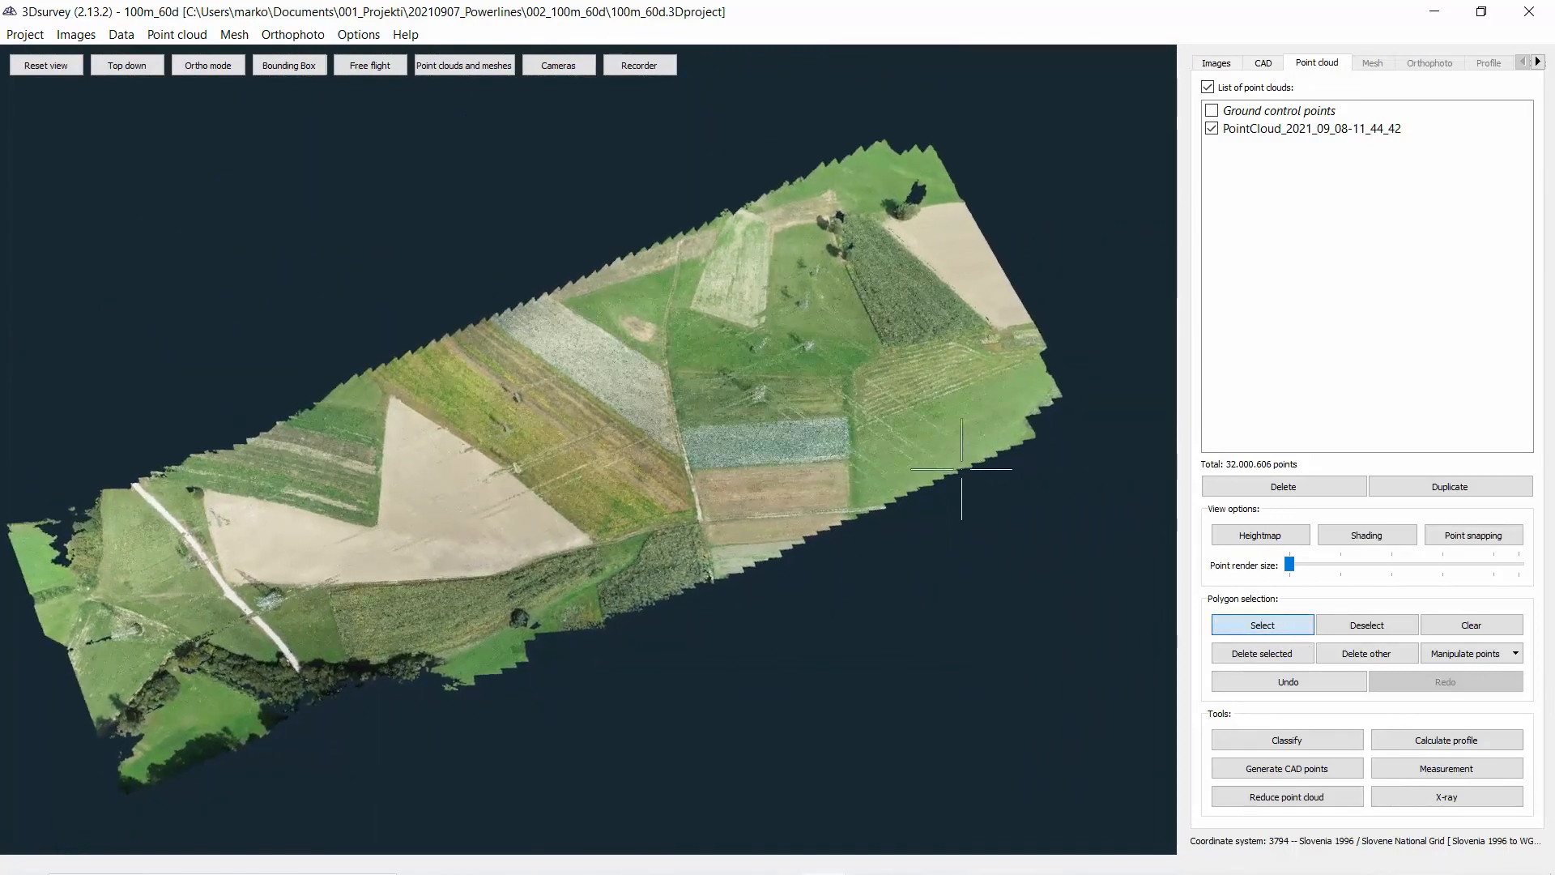
{"action": "left_click", "coordinate": [772, 353]}
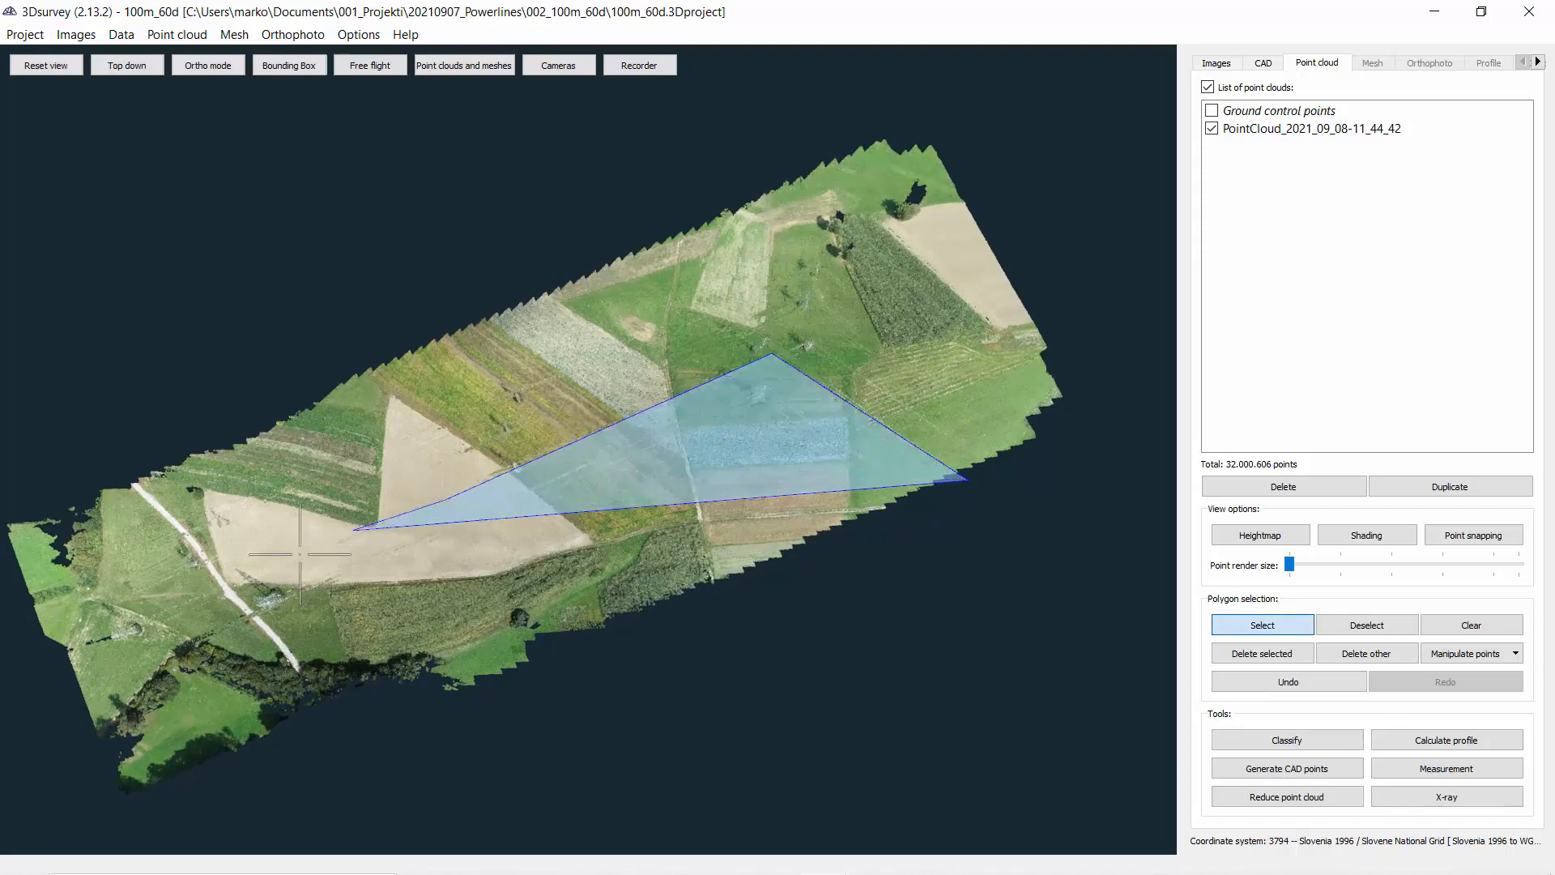
{"action": "left_click", "coordinate": [169, 619]}
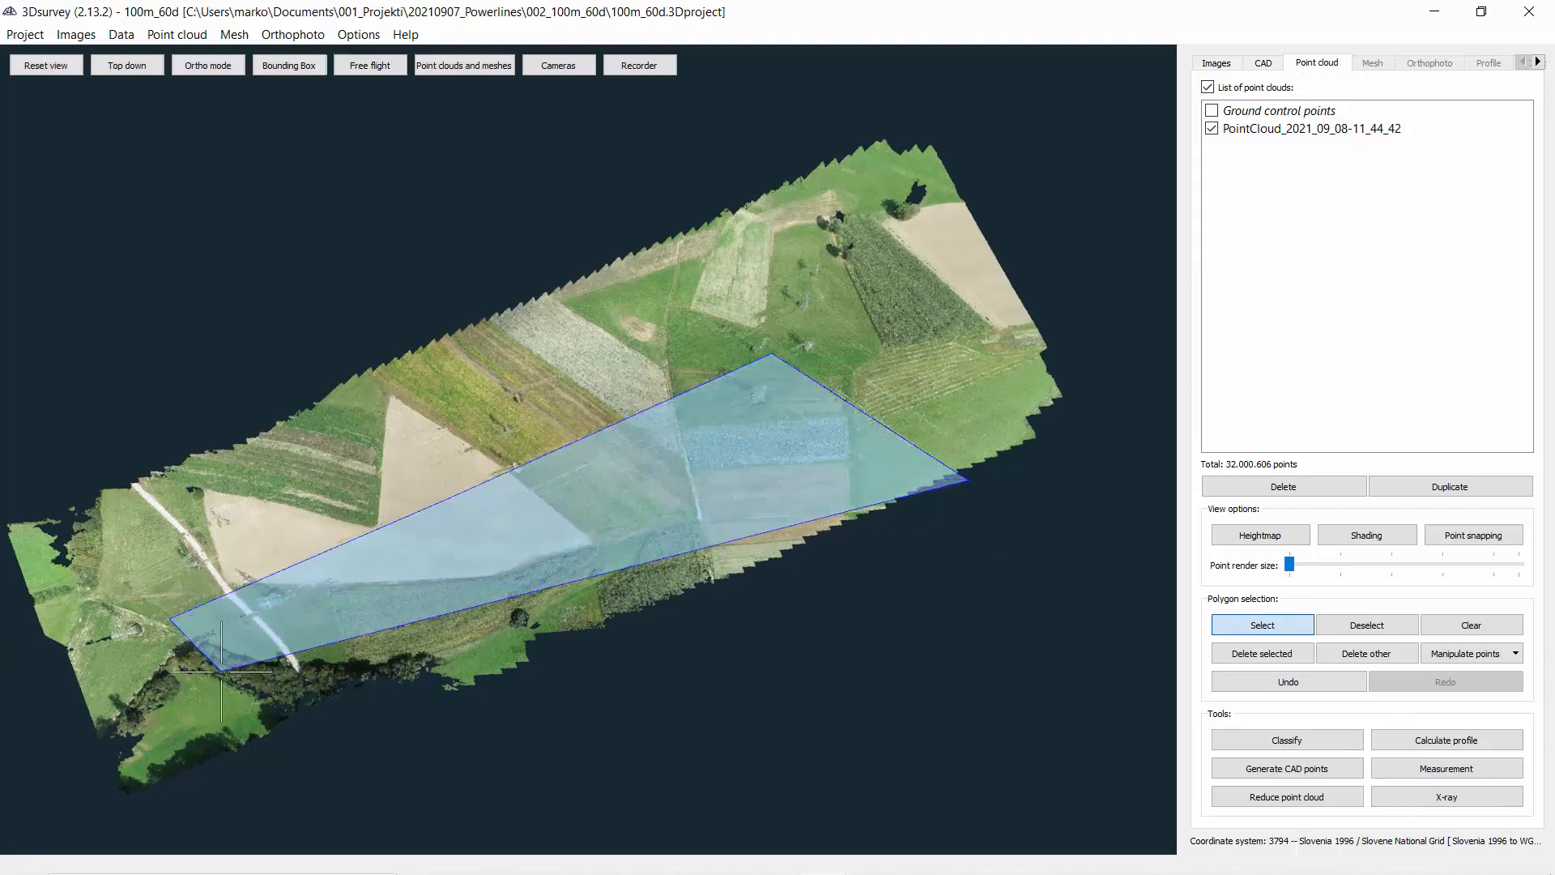
{"action": "left_click", "coordinate": [221, 670]}
{"action": "left_click", "coordinate": [765, 436]}
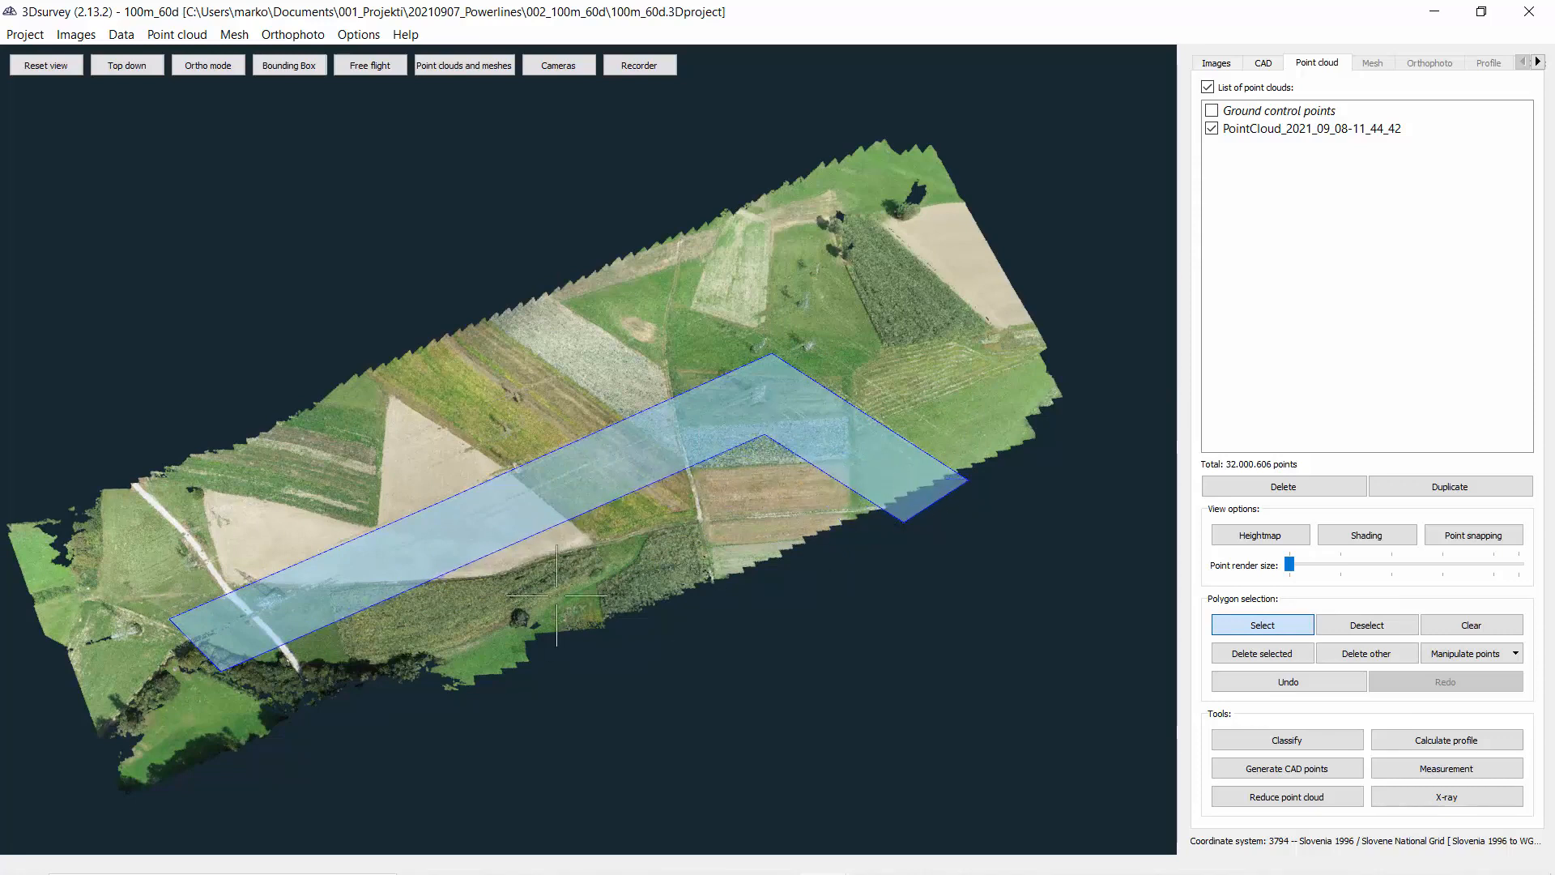
{"action": "right_click", "coordinate": [557, 595]}
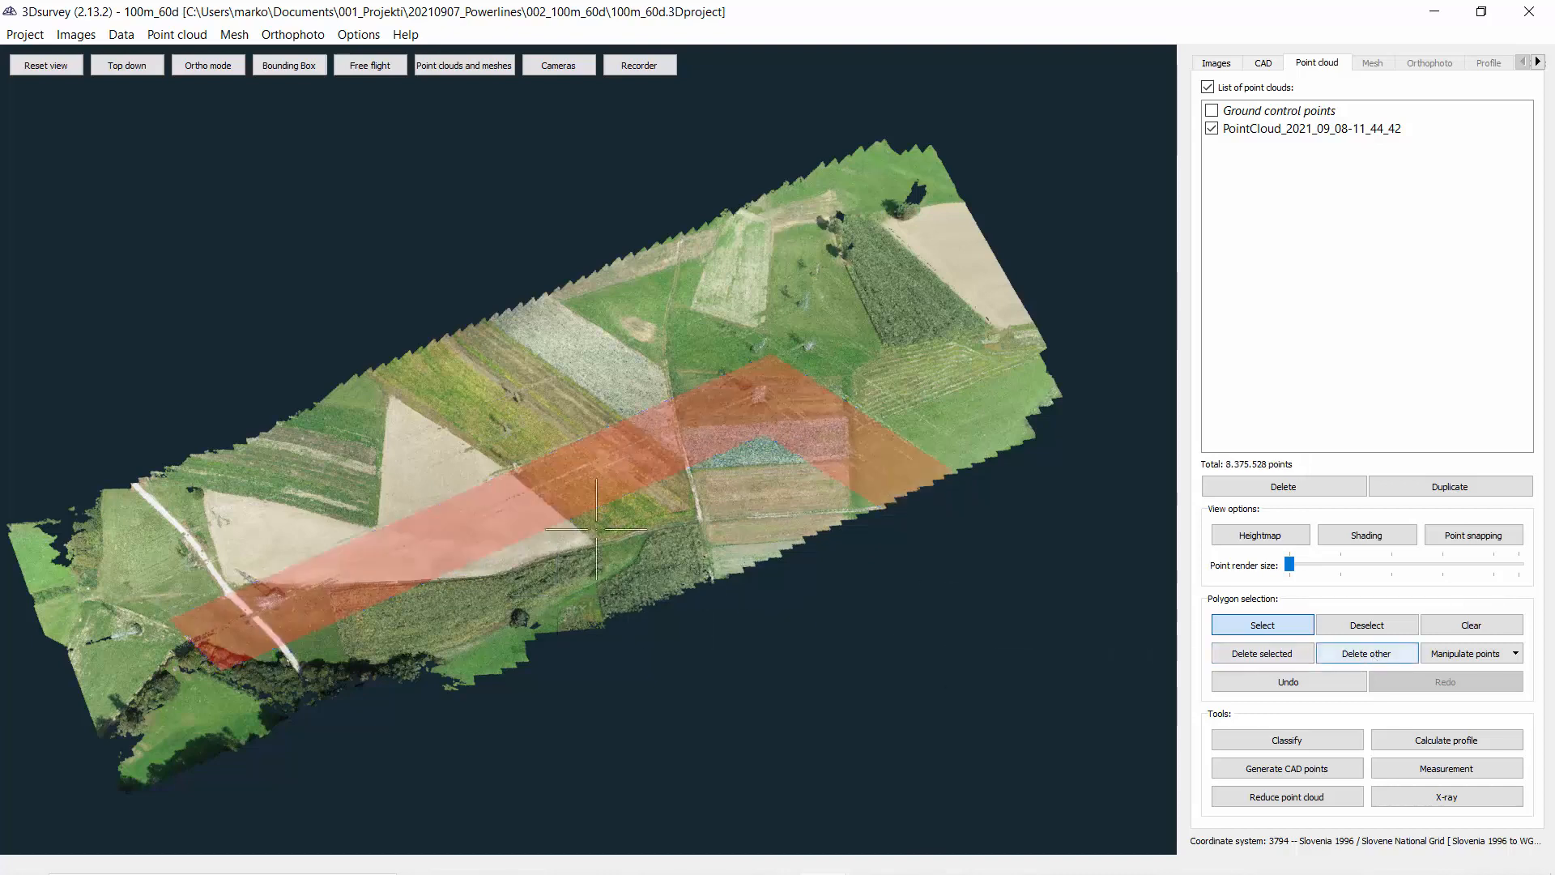
Clip the remaining corridor with the bounding box to isolate the narrow edge strip containing the middle pylon.
{"action": "scroll", "coordinate": [483, 545], "scroll_direction": "up", "scroll_amount": 5}
{"action": "middle_click_drag", "start_coordinate": [567, 514], "coordinate": [576, 430]}
{"action": "scroll", "coordinate": [572, 502], "scroll_direction": "down", "scroll_amount": 2}
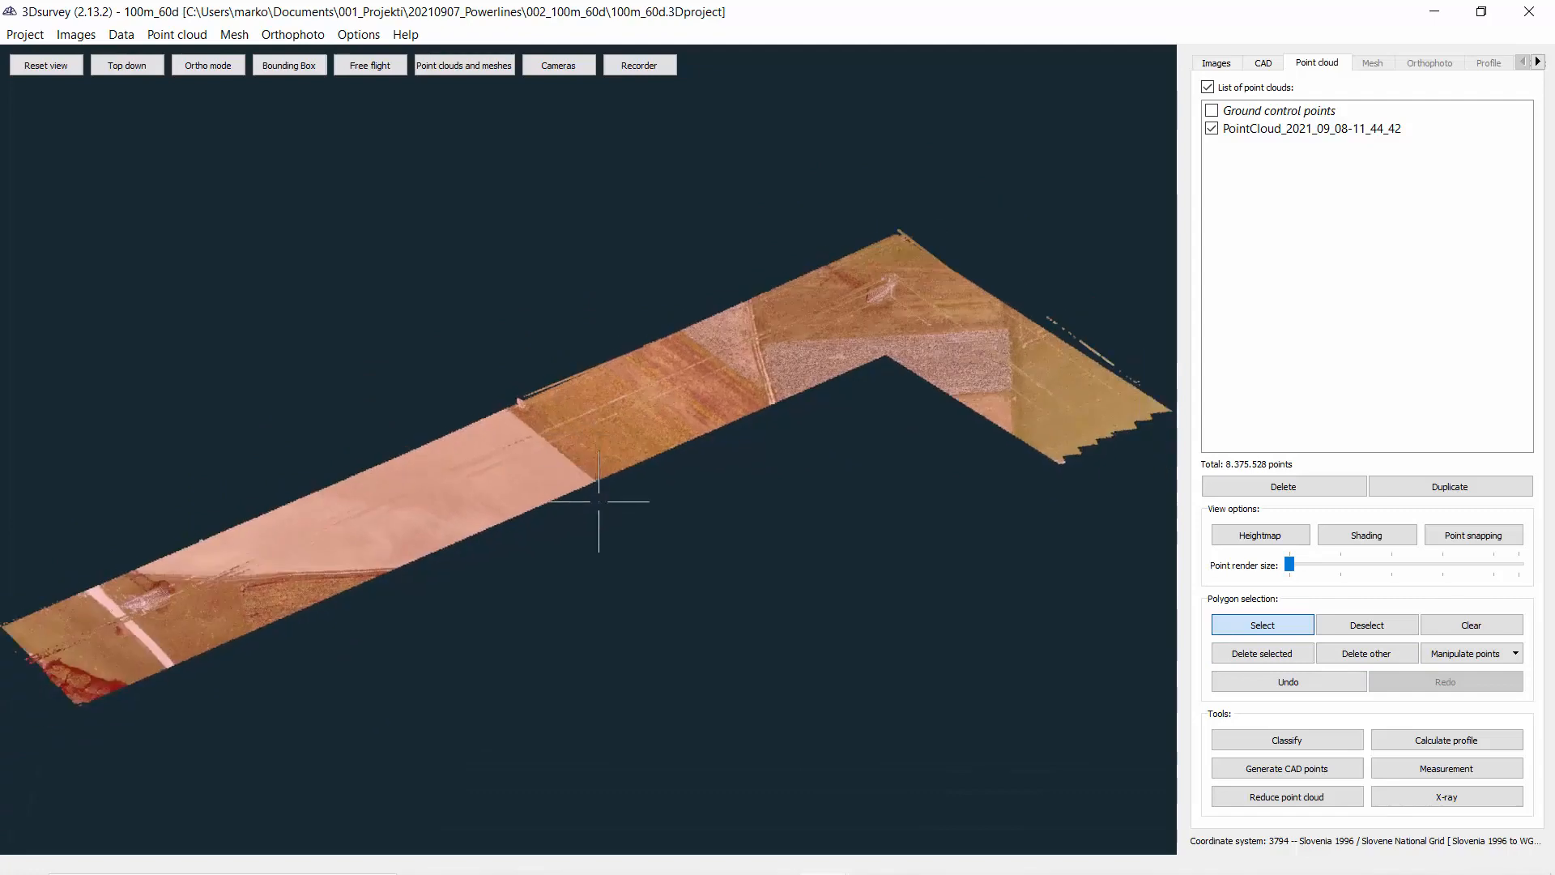
{"action": "key", "text": "Escape"}
{"action": "left_click_drag", "start_coordinate": [600, 521], "coordinate": [652, 354]}
{"action": "left_click", "coordinate": [292, 64]}
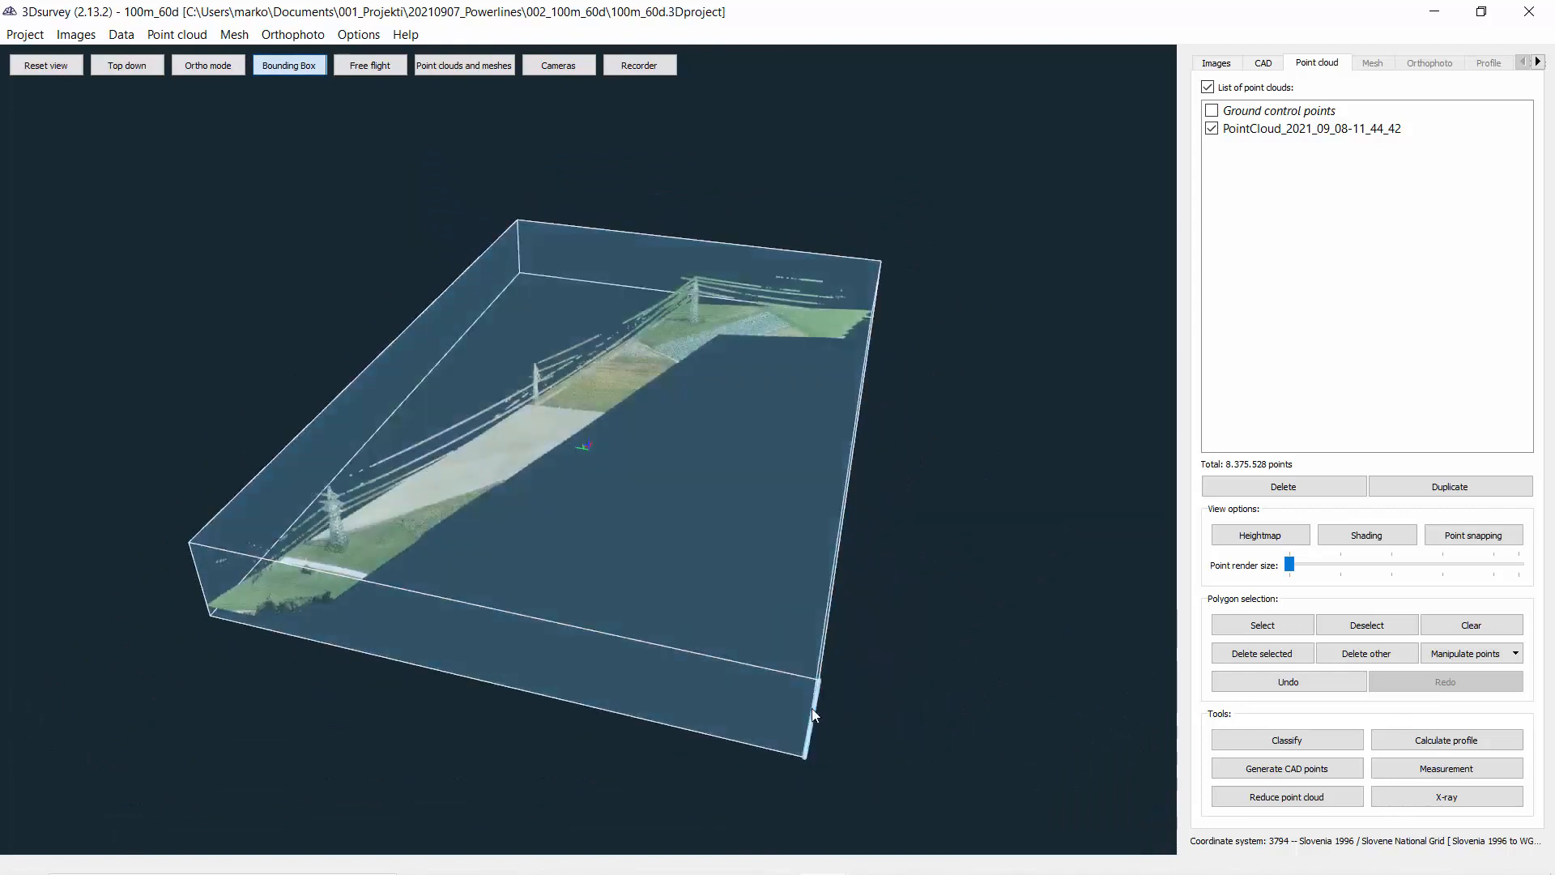
{"action": "left_click_drag", "start_coordinate": [811, 708], "coordinate": [534, 464]}
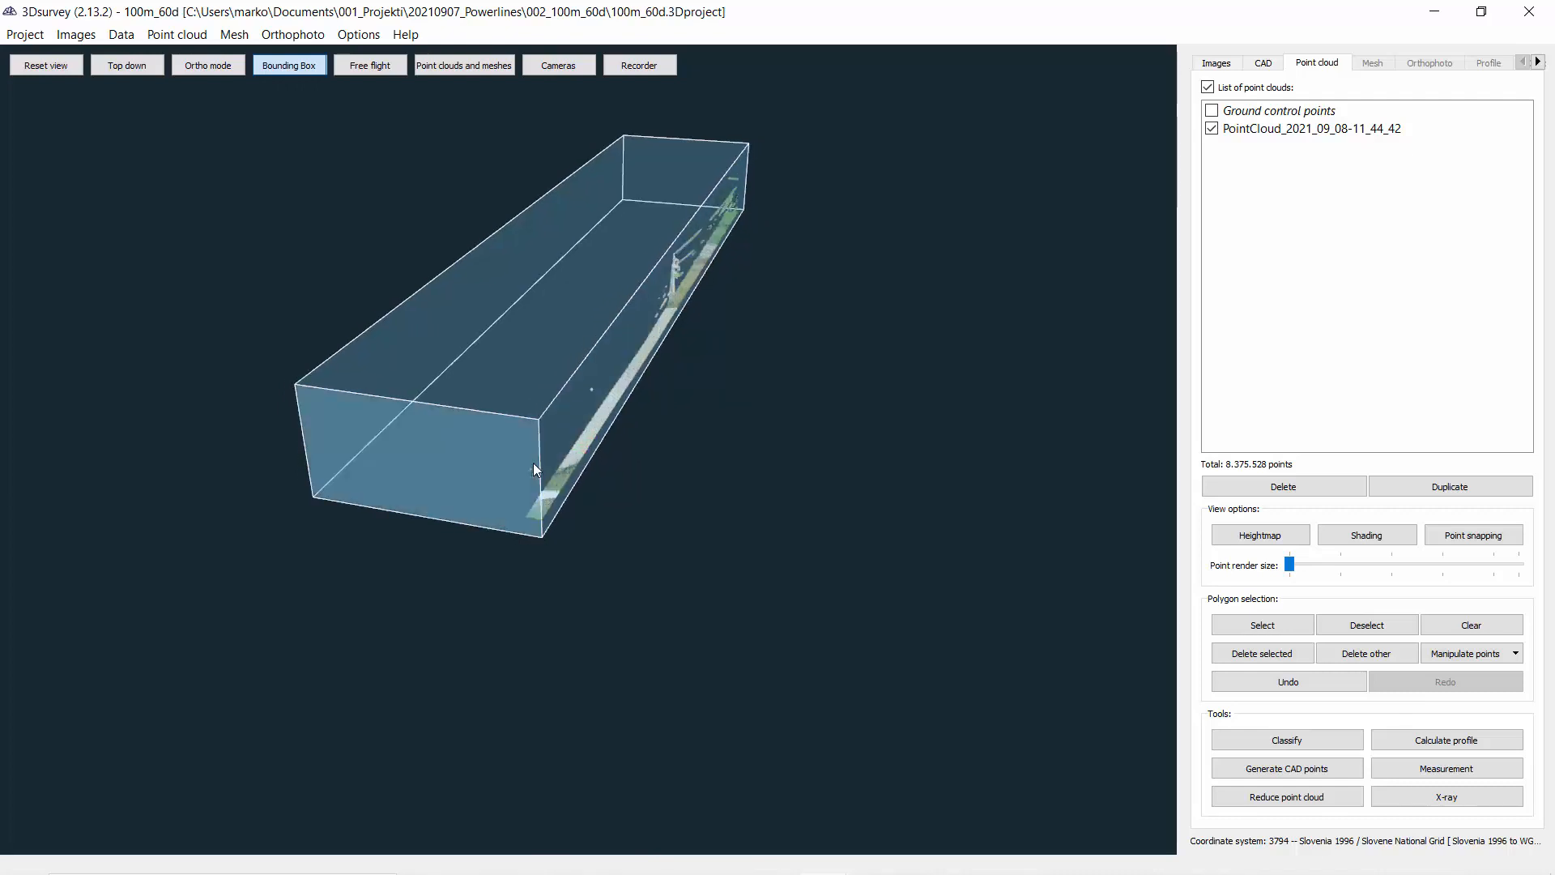
Enclose the whole isolated edge strip in a selection polygon and delete its points.
{"action": "left_click", "coordinate": [314, 73]}
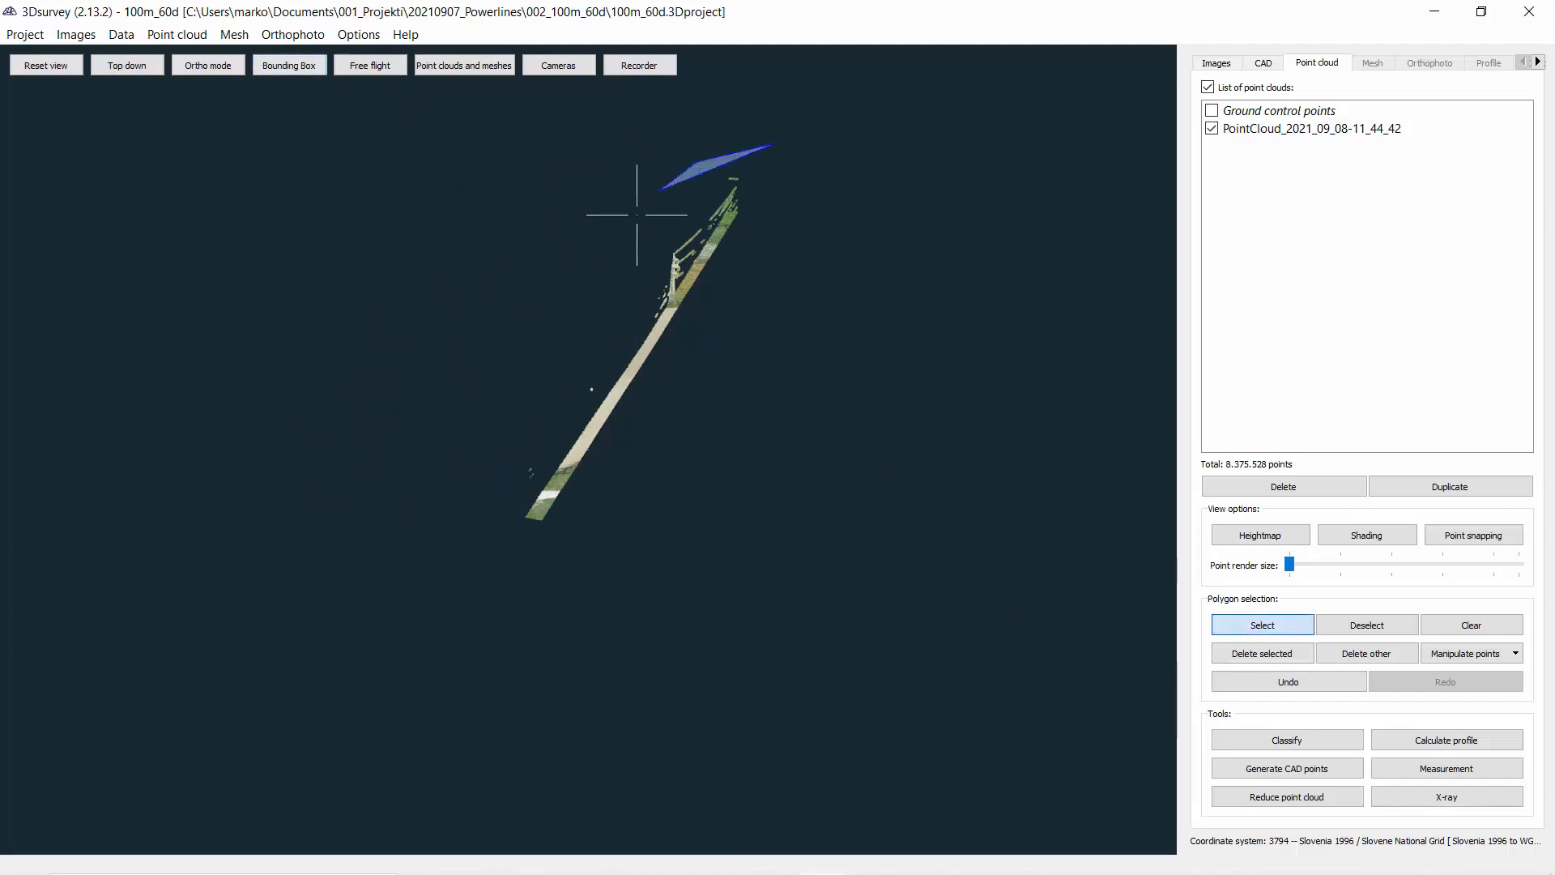
{"action": "left_click", "coordinate": [600, 259]}
{"action": "left_click", "coordinate": [466, 405]}
{"action": "left_click", "coordinate": [424, 561]}
{"action": "left_click", "coordinate": [464, 628]}
{"action": "left_click", "coordinate": [604, 618]}
{"action": "left_click", "coordinate": [692, 574]}
{"action": "left_click", "coordinate": [801, 427]}
{"action": "left_click", "coordinate": [838, 300]}
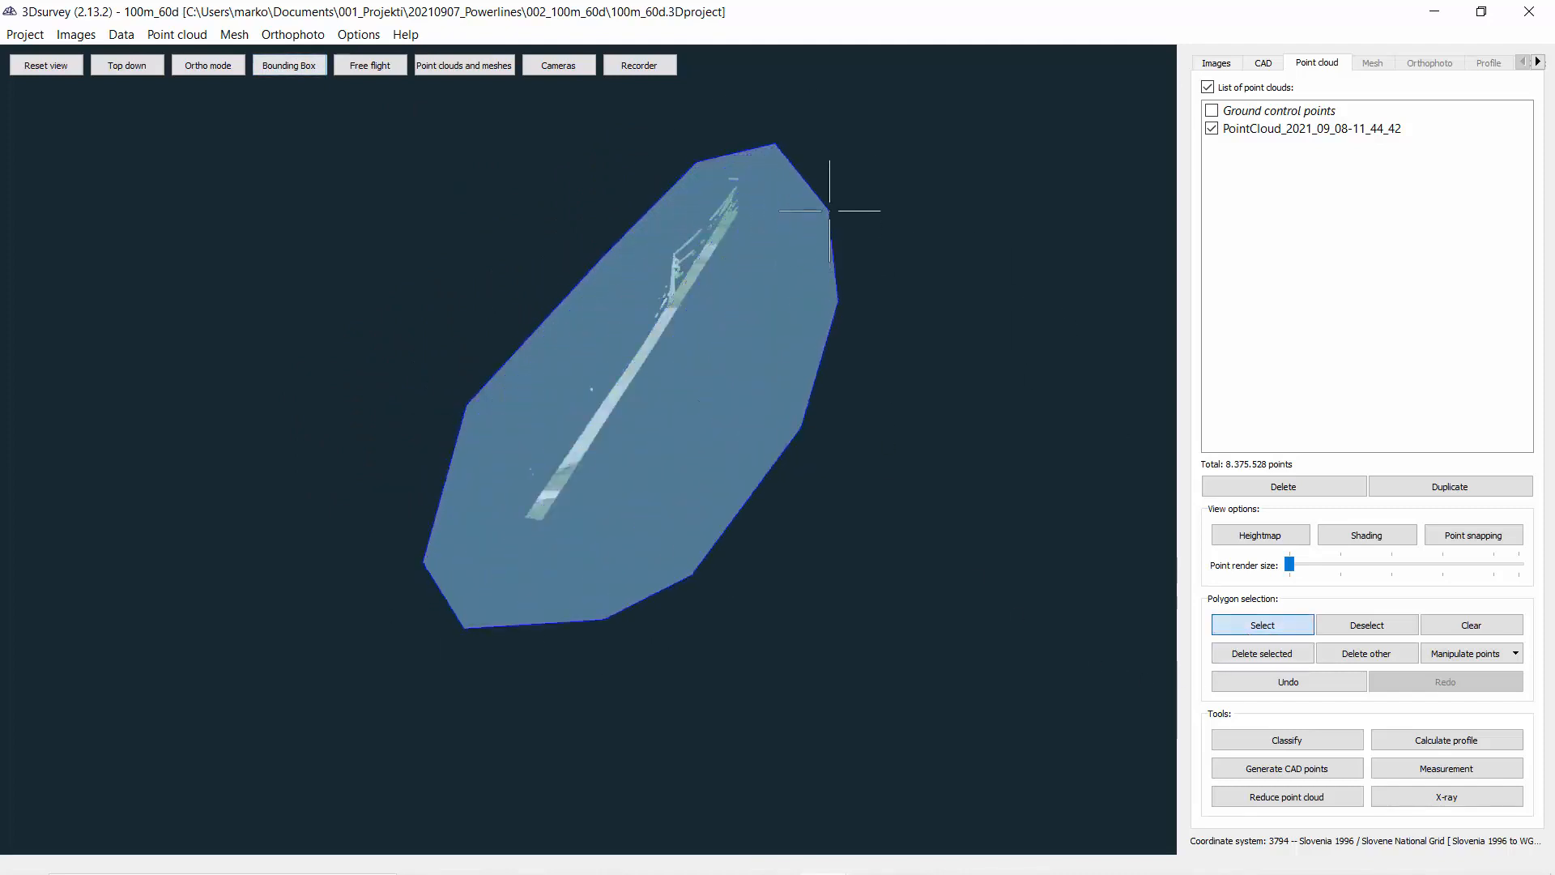
{"action": "right_click", "coordinate": [829, 210]}
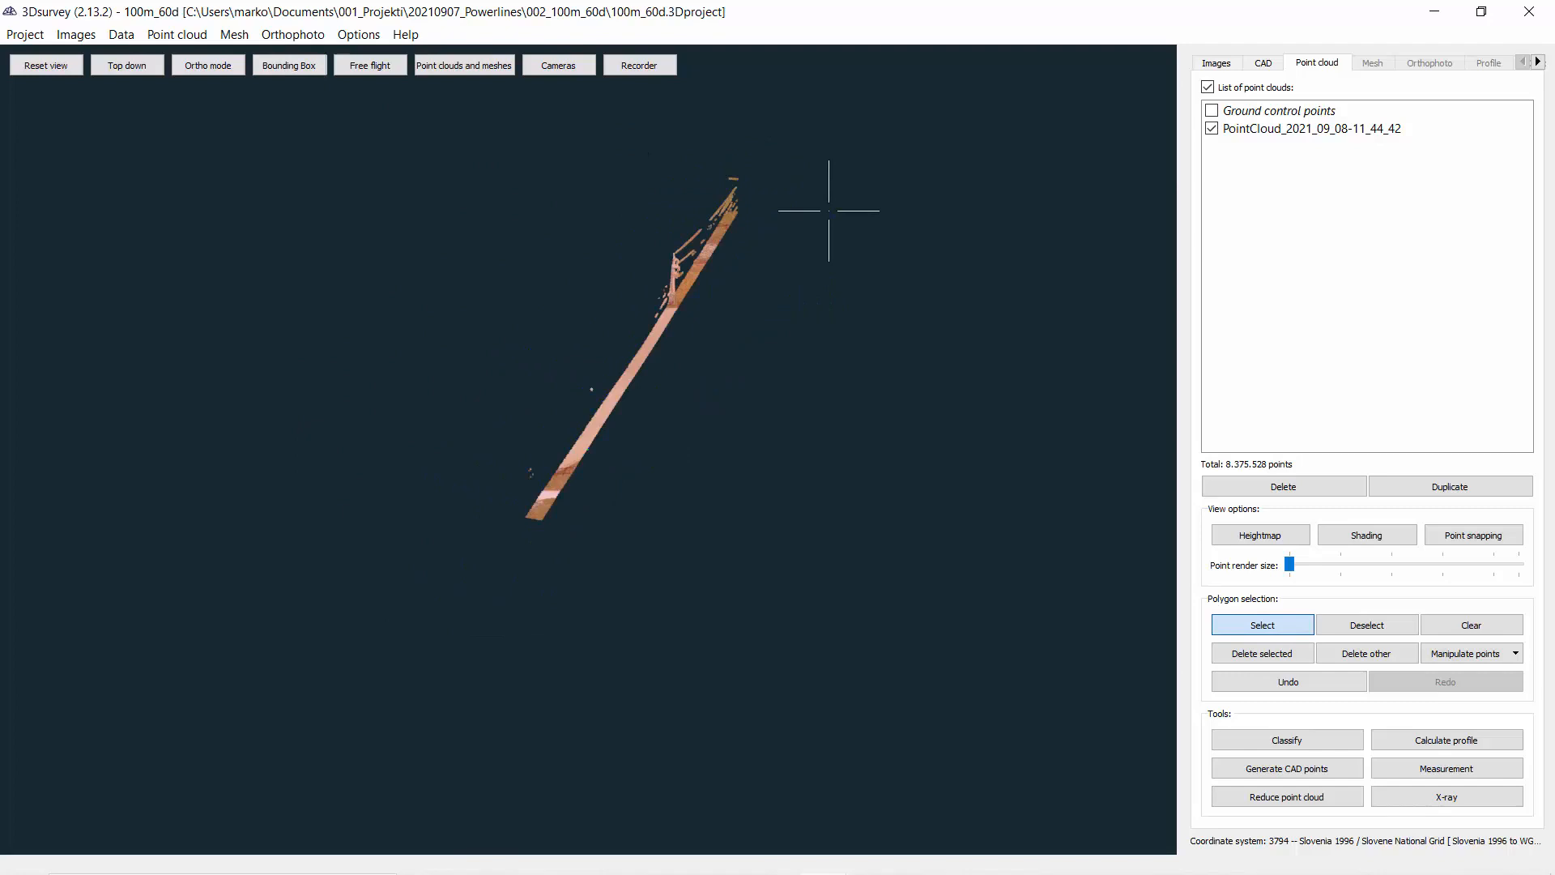
{"action": "key", "text": "Delete"}
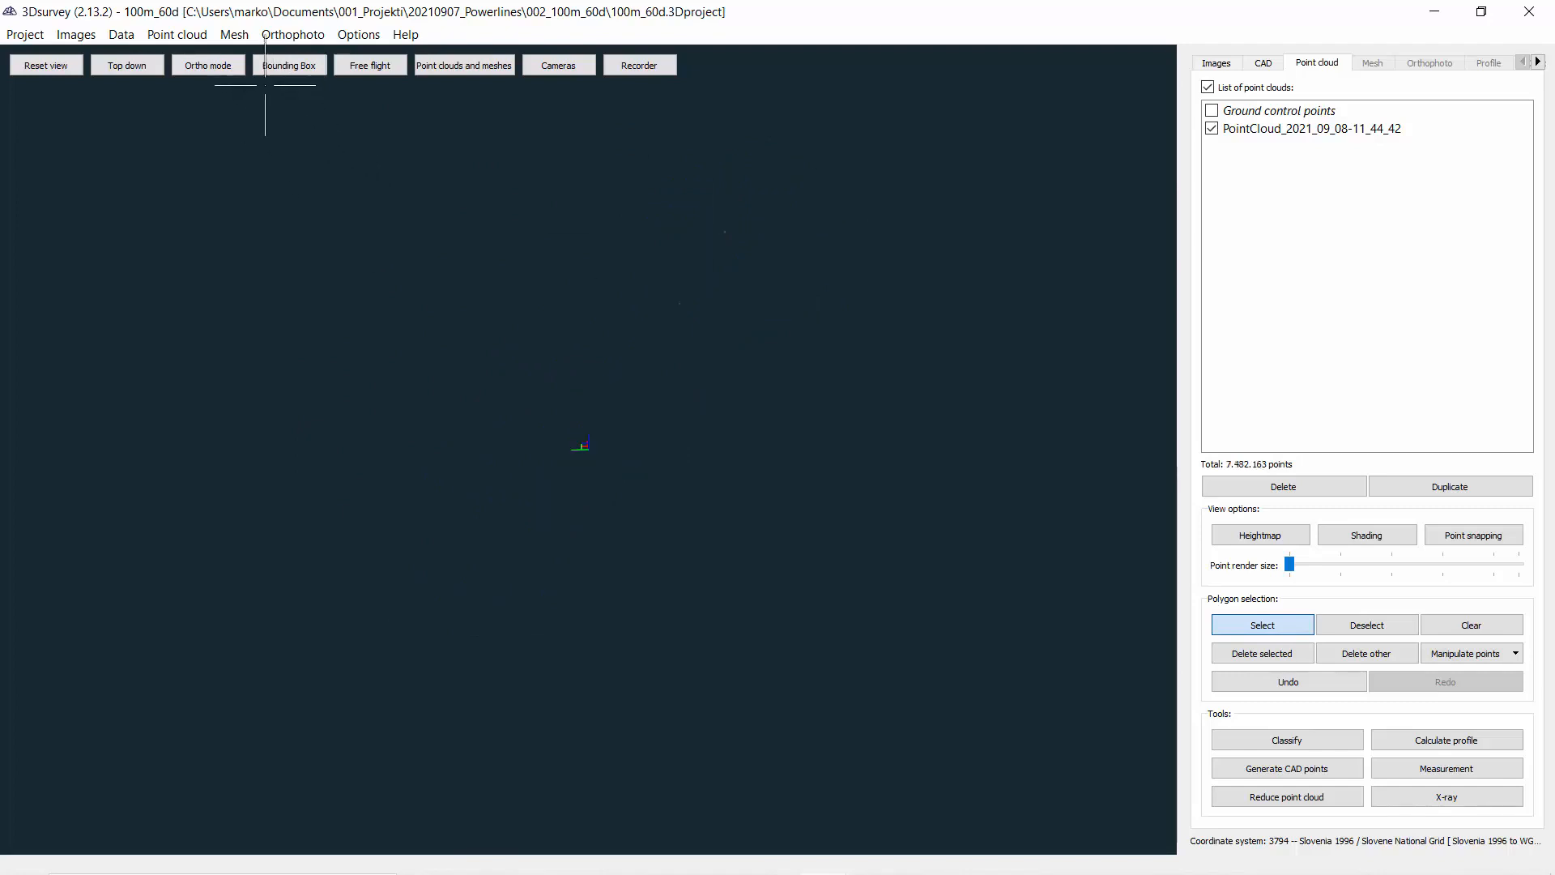
Restore the full corridor view, then select and delete the stray wire fragments floating beside the pylon at the corridor's bend.
{"action": "left_click", "coordinate": [50, 71]}
{"action": "left_click_drag", "start_coordinate": [556, 576], "coordinate": [979, 400]}
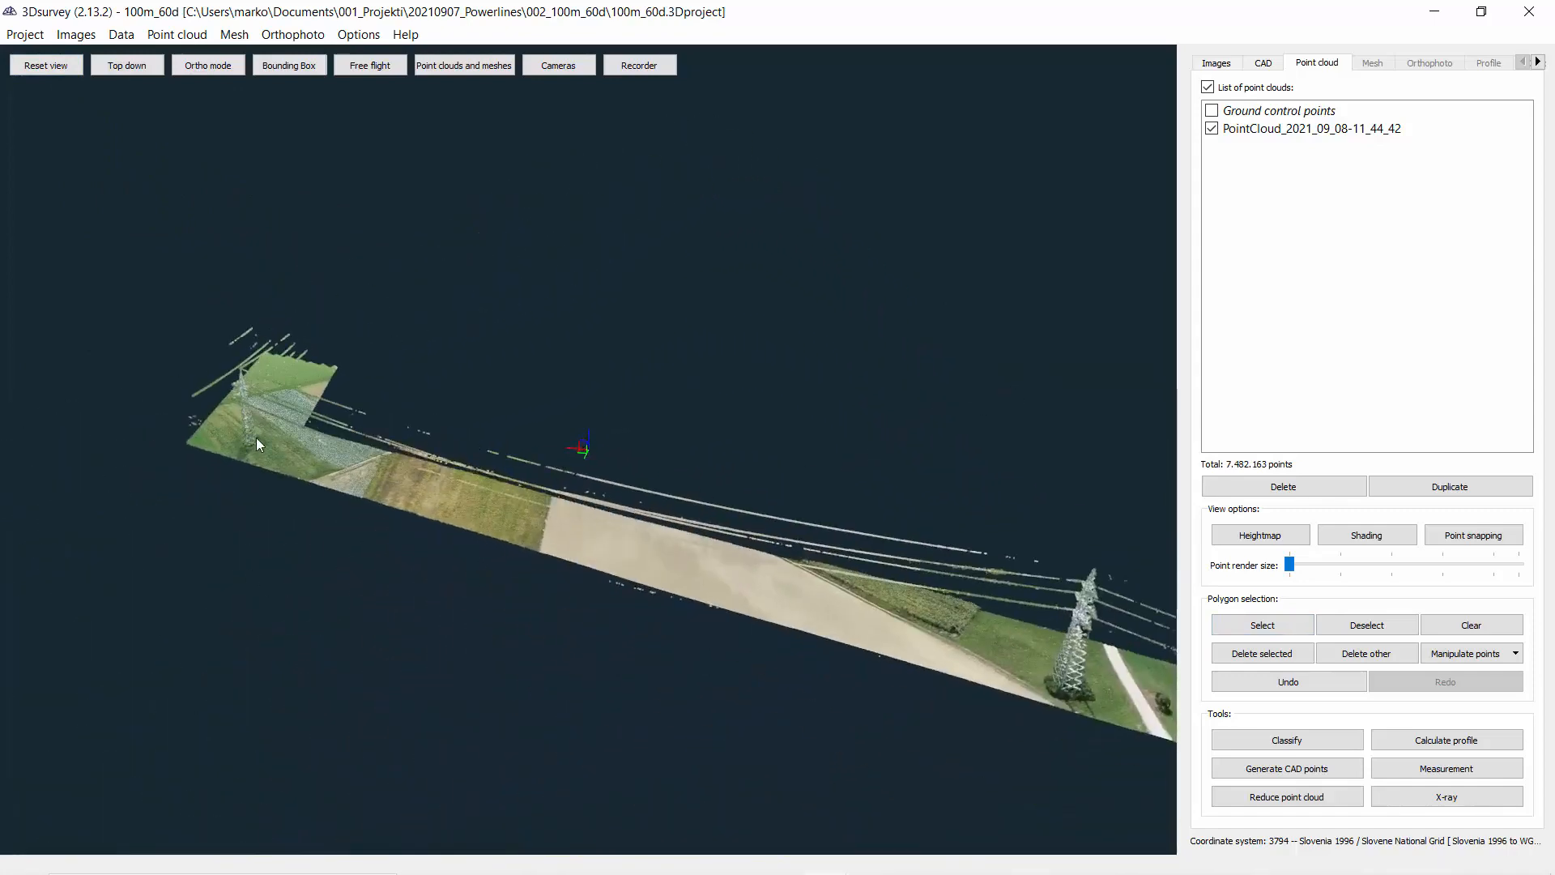
{"action": "left_click_drag", "start_coordinate": [257, 441], "coordinate": [580, 511]}
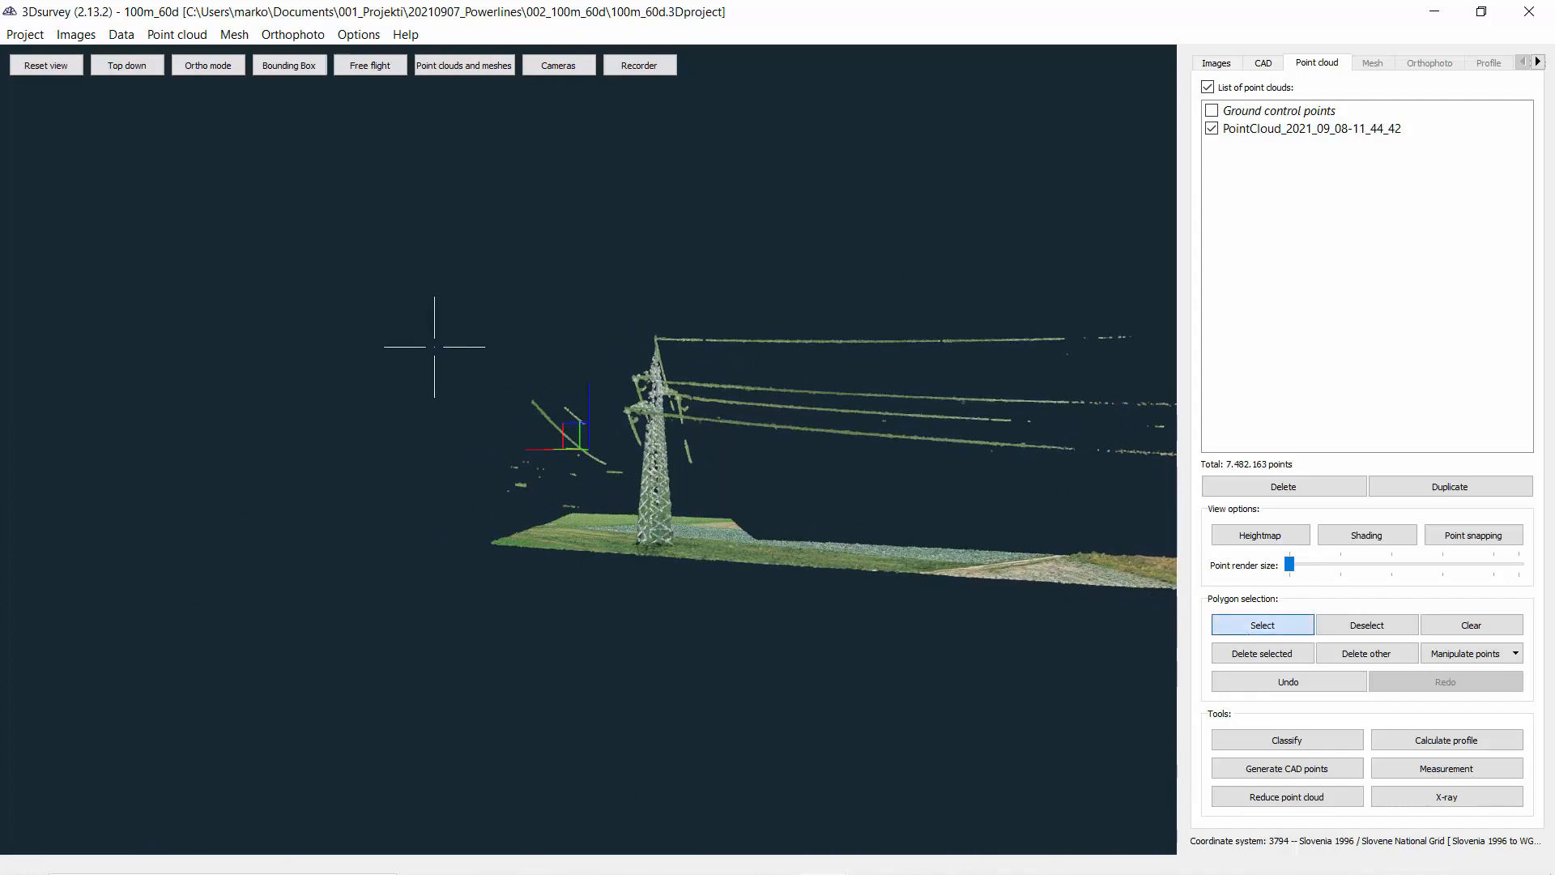
{"action": "left_click", "coordinate": [464, 529]}
{"action": "left_click", "coordinate": [600, 507]}
{"action": "left_click", "coordinate": [634, 468]}
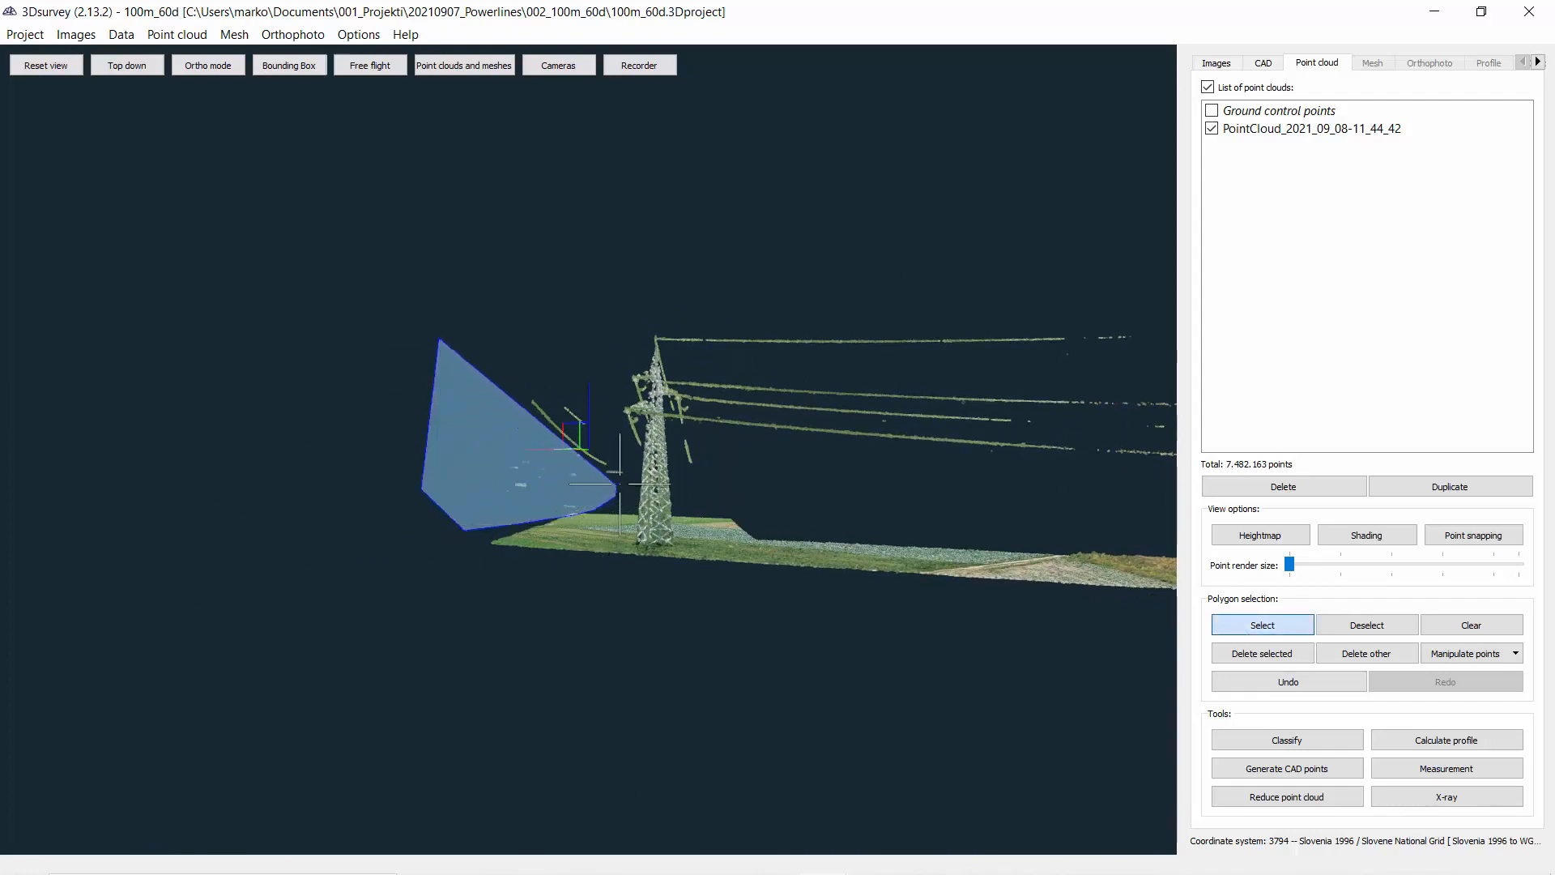
{"action": "right_click", "coordinate": [618, 513]}
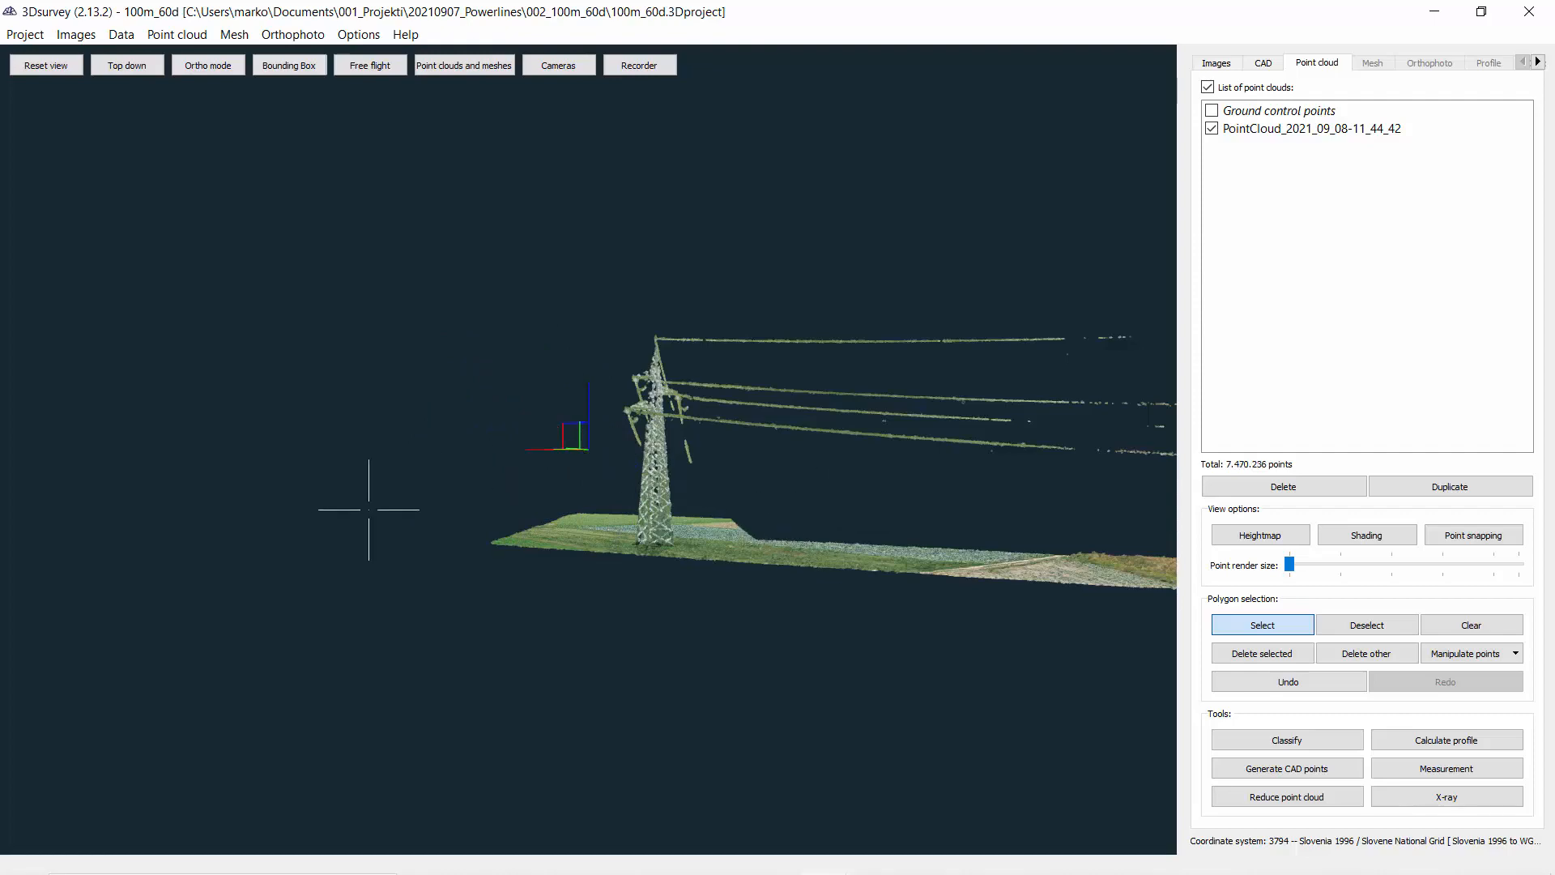
Check the pylons and hanging wires along the cleaned corridor, then bring up the CAD drawing tools and layer list.
{"action": "left_click_drag", "start_coordinate": [369, 509], "coordinate": [1099, 510]}
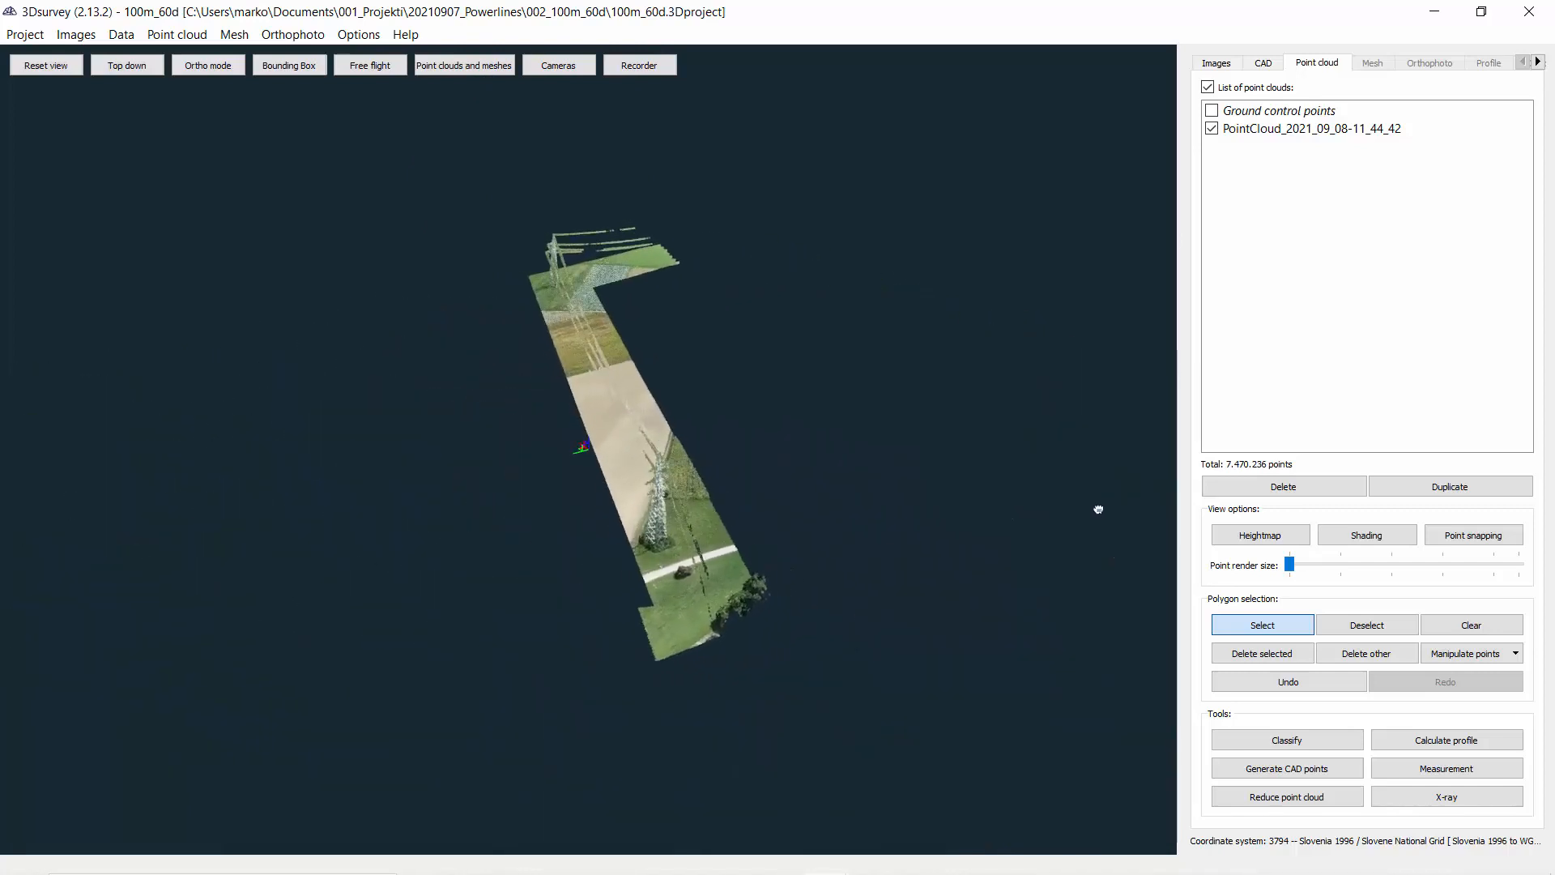
{"action": "left_click_drag", "start_coordinate": [491, 465], "coordinate": [243, 526]}
{"action": "left_click_drag", "start_coordinate": [396, 440], "coordinate": [505, 399]}
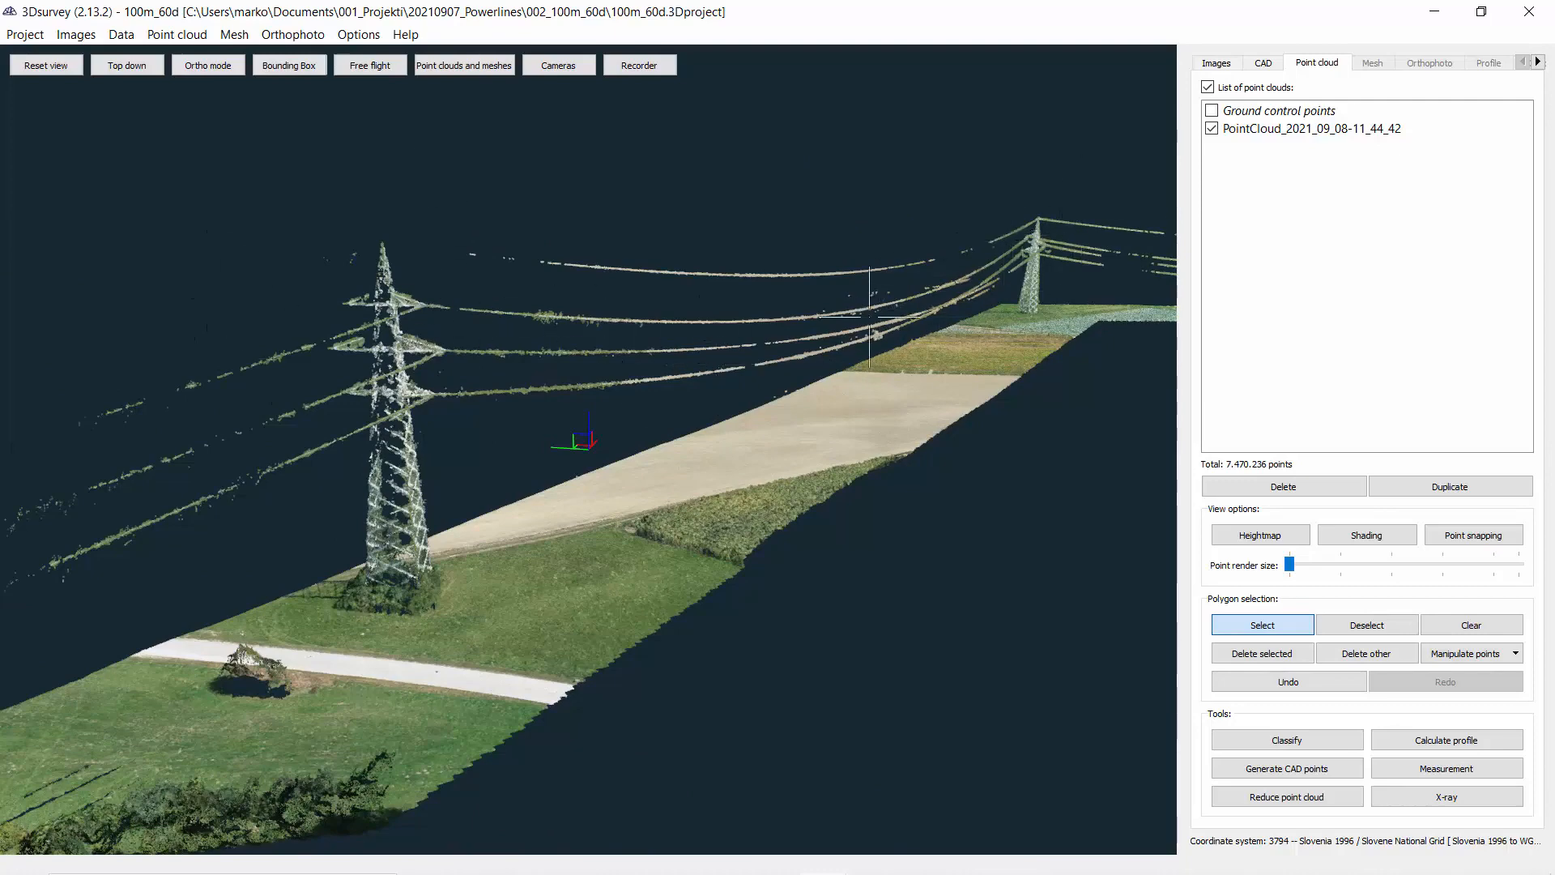
{"action": "left_click_drag", "start_coordinate": [869, 316], "coordinate": [976, 413]}
{"action": "scroll", "coordinate": [327, 454], "scroll_direction": "up", "scroll_amount": 2}
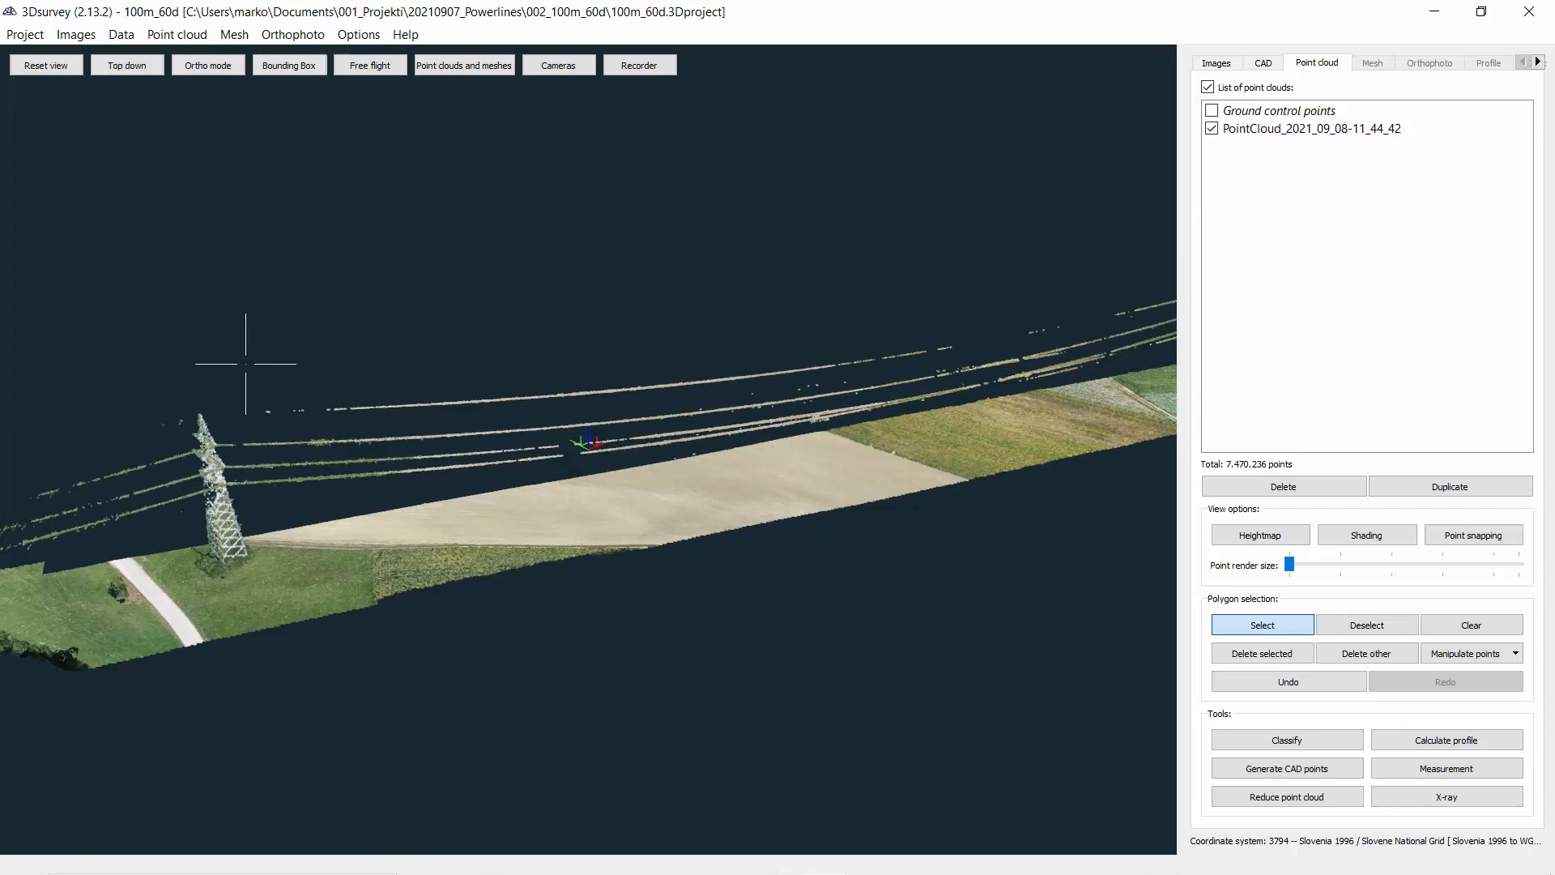
{"action": "left_click", "coordinate": [1271, 70]}
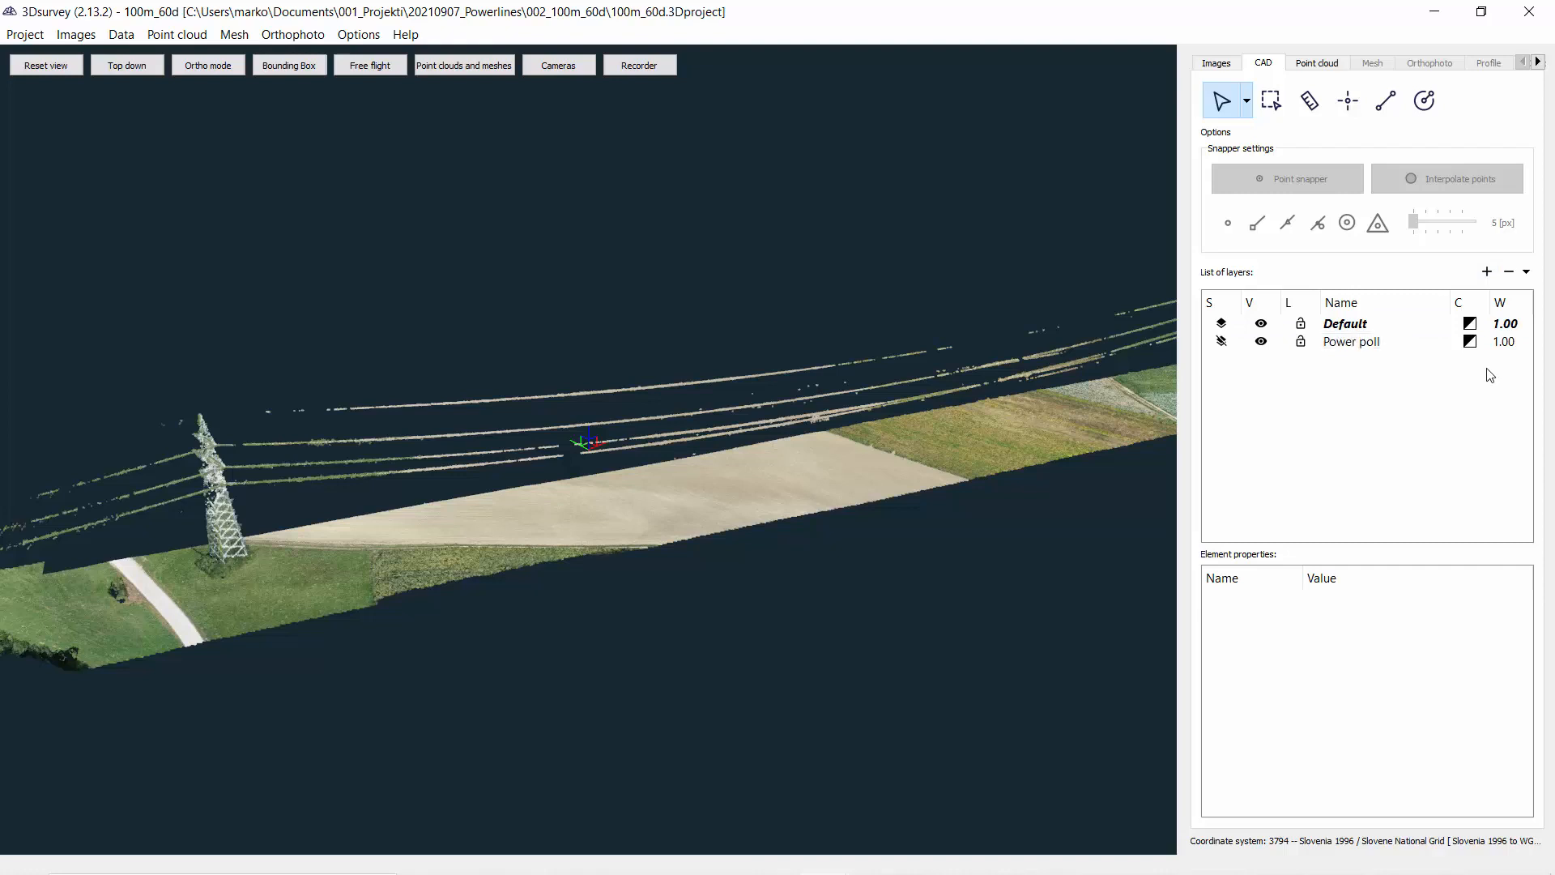
Color the Power poll layer orange, set its line weight to 3.00, and make it the active layer.
{"action": "double_click", "coordinate": [1469, 341]}
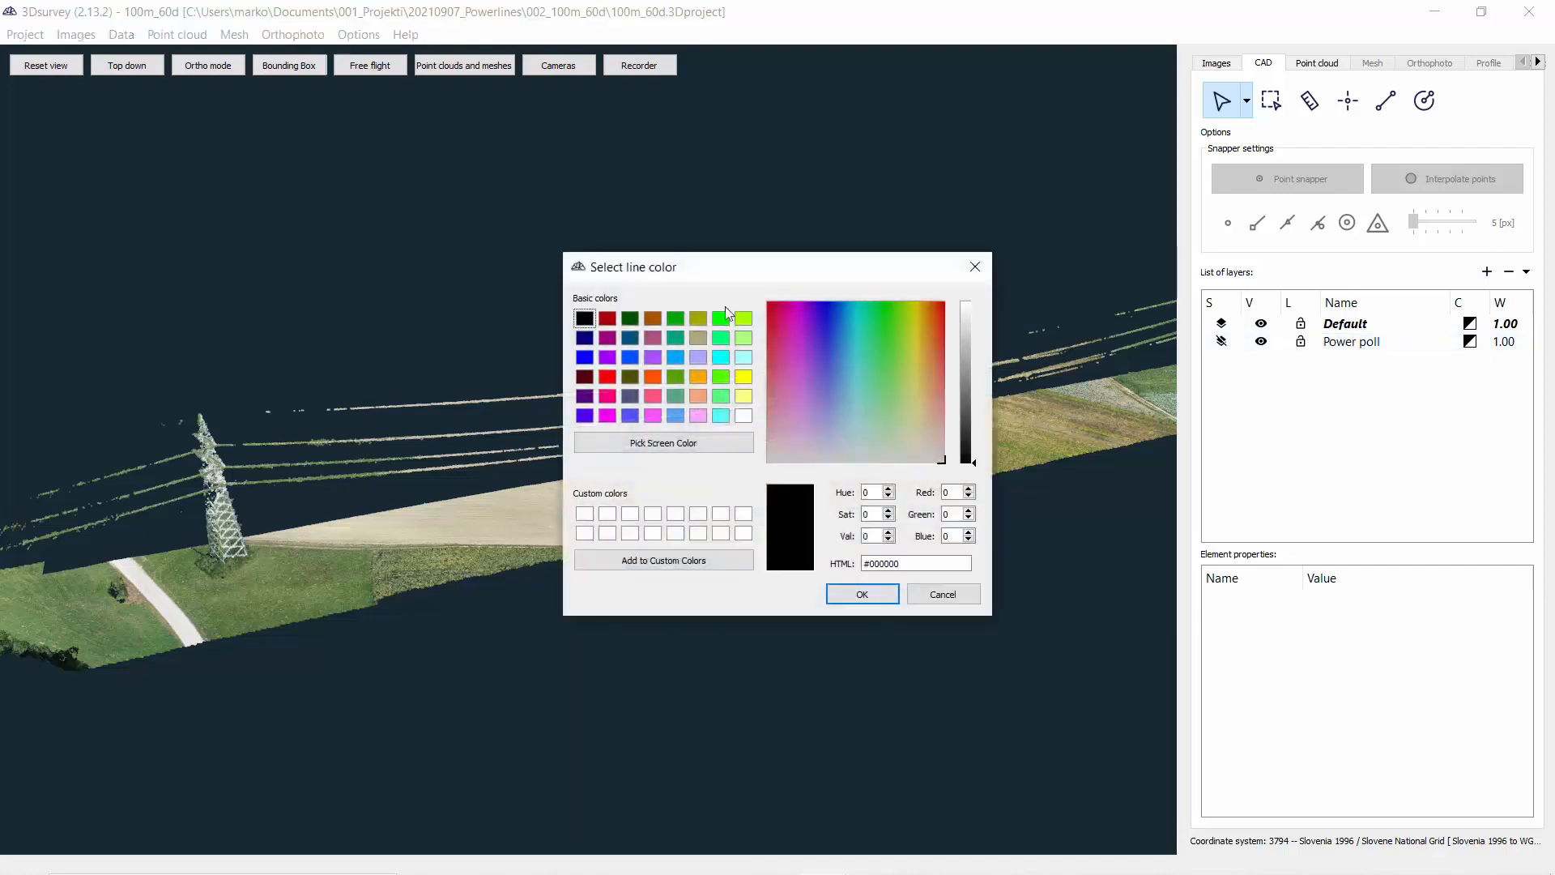
{"action": "left_click", "coordinate": [651, 379]}
{"action": "left_click", "coordinate": [843, 595]}
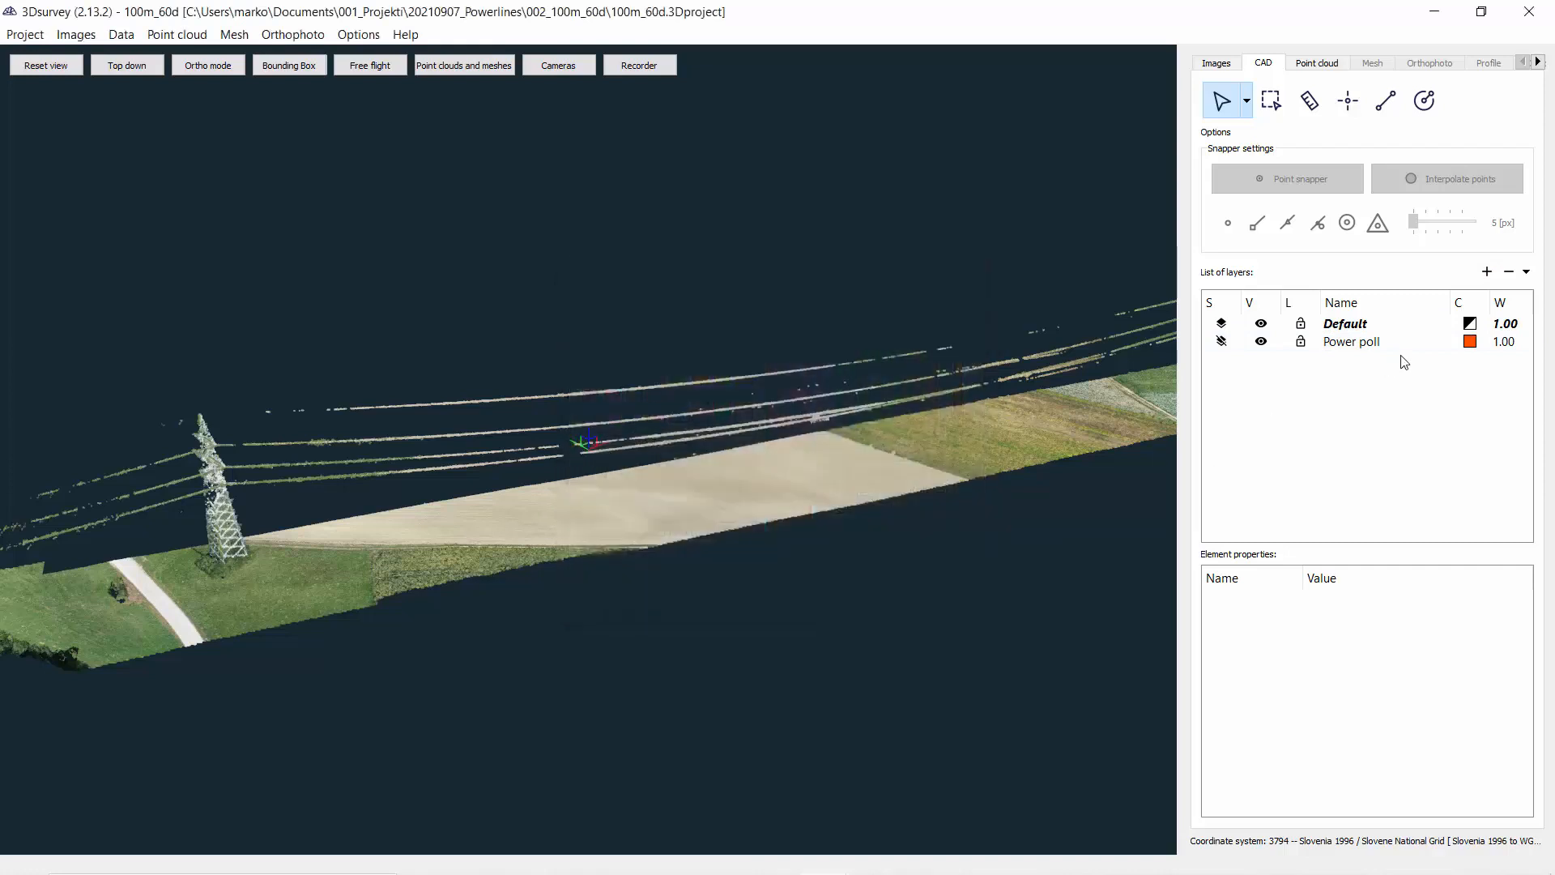
{"action": "key", "text": "Return"}
{"action": "left_click", "coordinate": [1221, 340]}
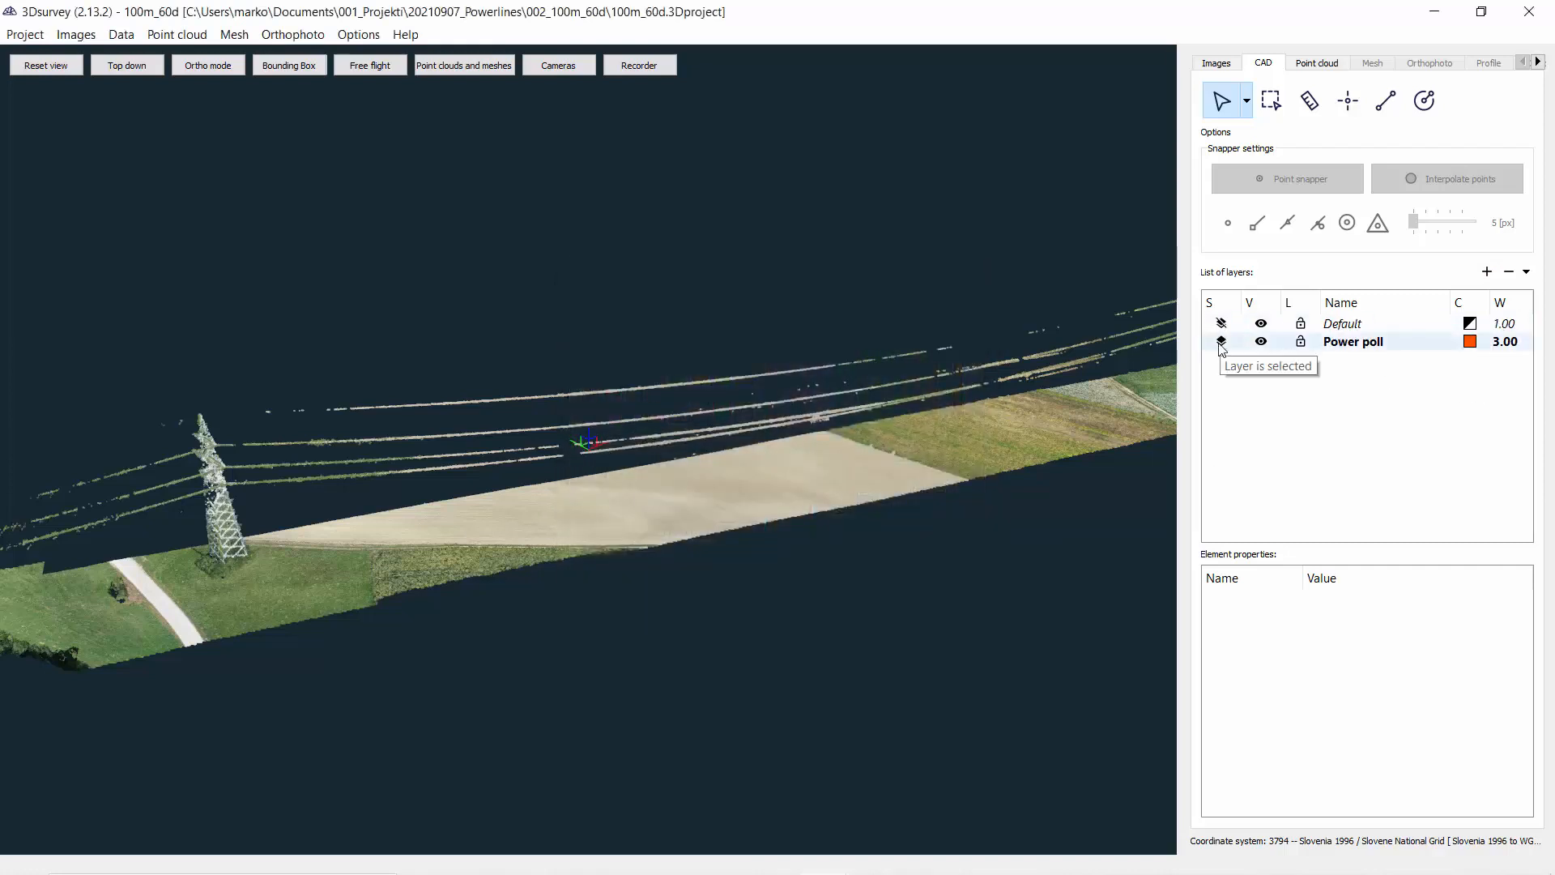
Place a CAD point with name and height labels on the very tip of the first pylon near the road.
{"action": "left_click", "coordinate": [1349, 108]}
{"action": "left_click_drag", "start_coordinate": [211, 405], "coordinate": [646, 407]}
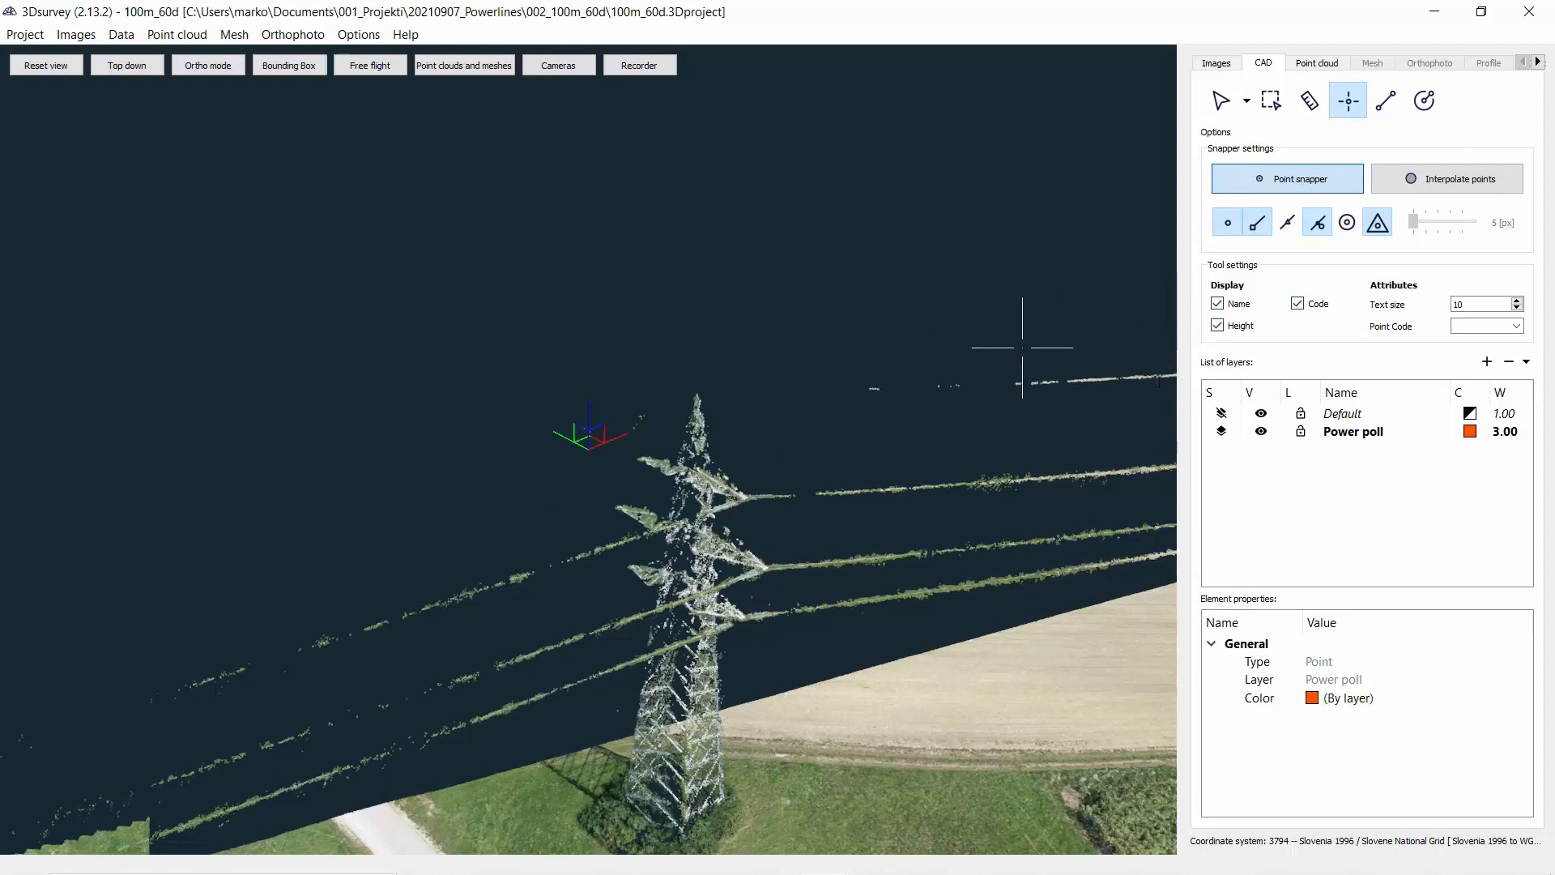
{"action": "mouse_move", "coordinate": [649, 425]}
{"action": "left_mouse_down"}
{"action": "mouse_move", "coordinate": [704, 406]}
{"action": "mouse_move", "coordinate": [659, 399]}
{"action": "left_mouse_up"}
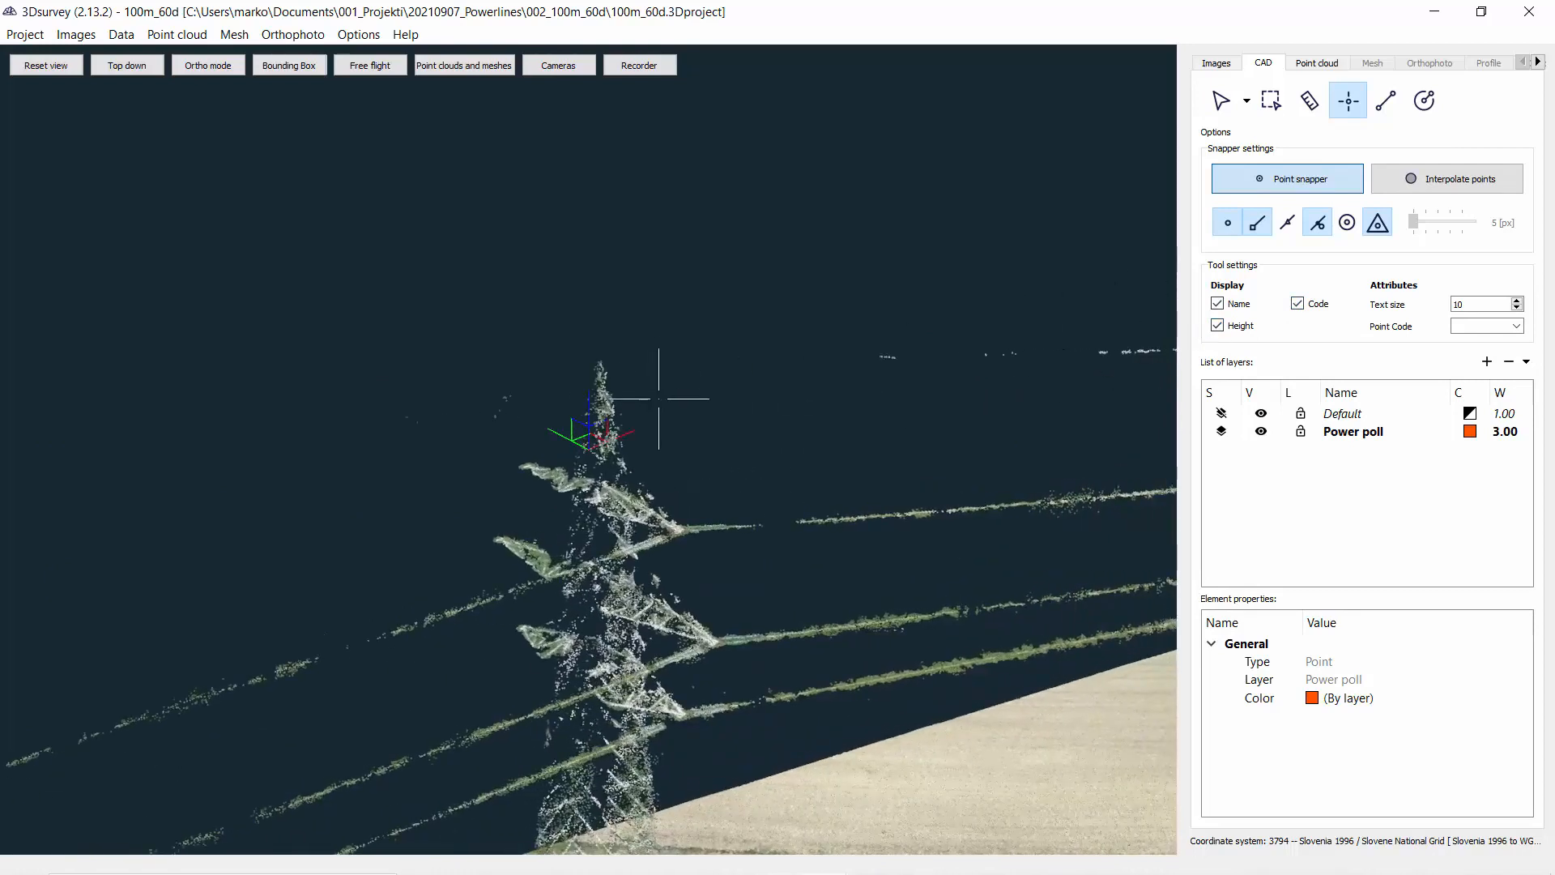
{"action": "left_click", "coordinate": [599, 362]}
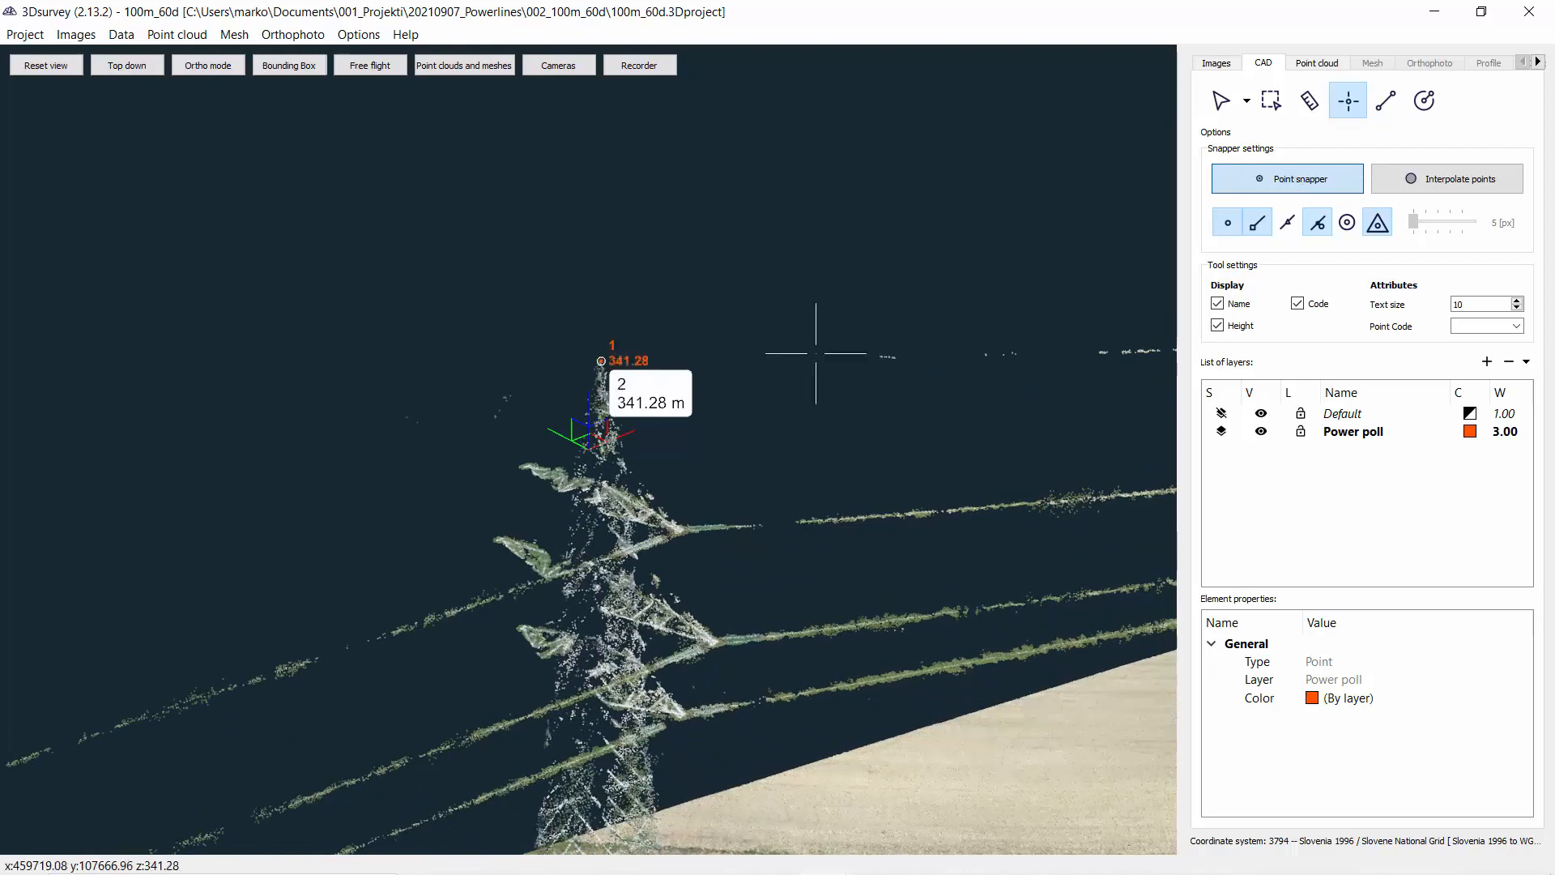
Follow the cables to the pylon at the corridor's bend and examine its tip up close.
{"action": "left_click_drag", "start_coordinate": [816, 353], "coordinate": [567, 389]}
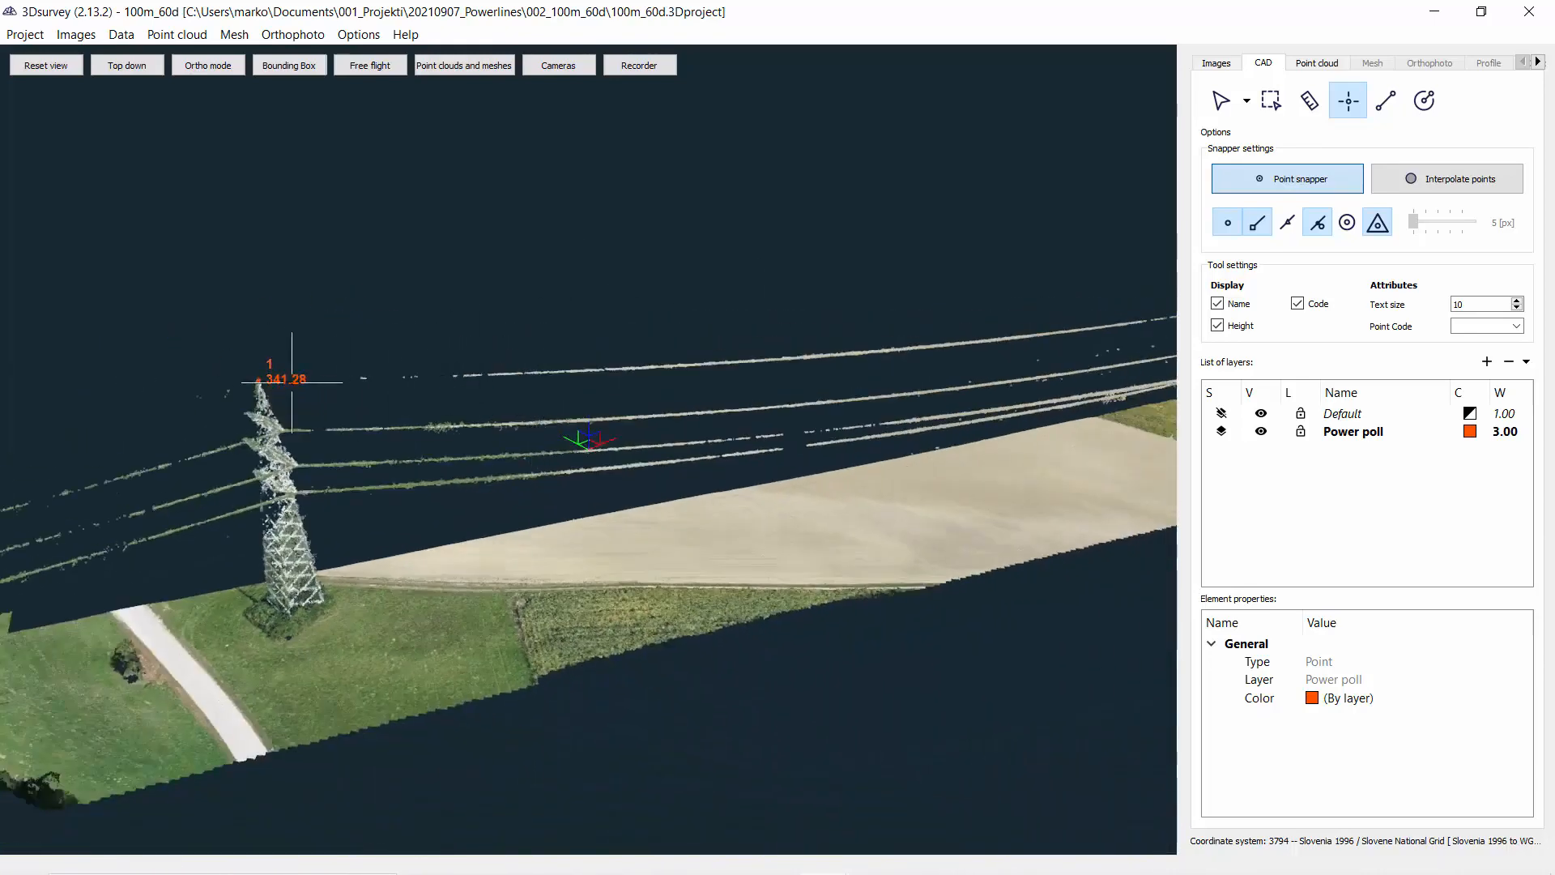
{"action": "left_click_drag", "start_coordinate": [810, 340], "coordinate": [462, 434]}
{"action": "scroll", "coordinate": [461, 435], "scroll_direction": "up", "scroll_amount": 5}
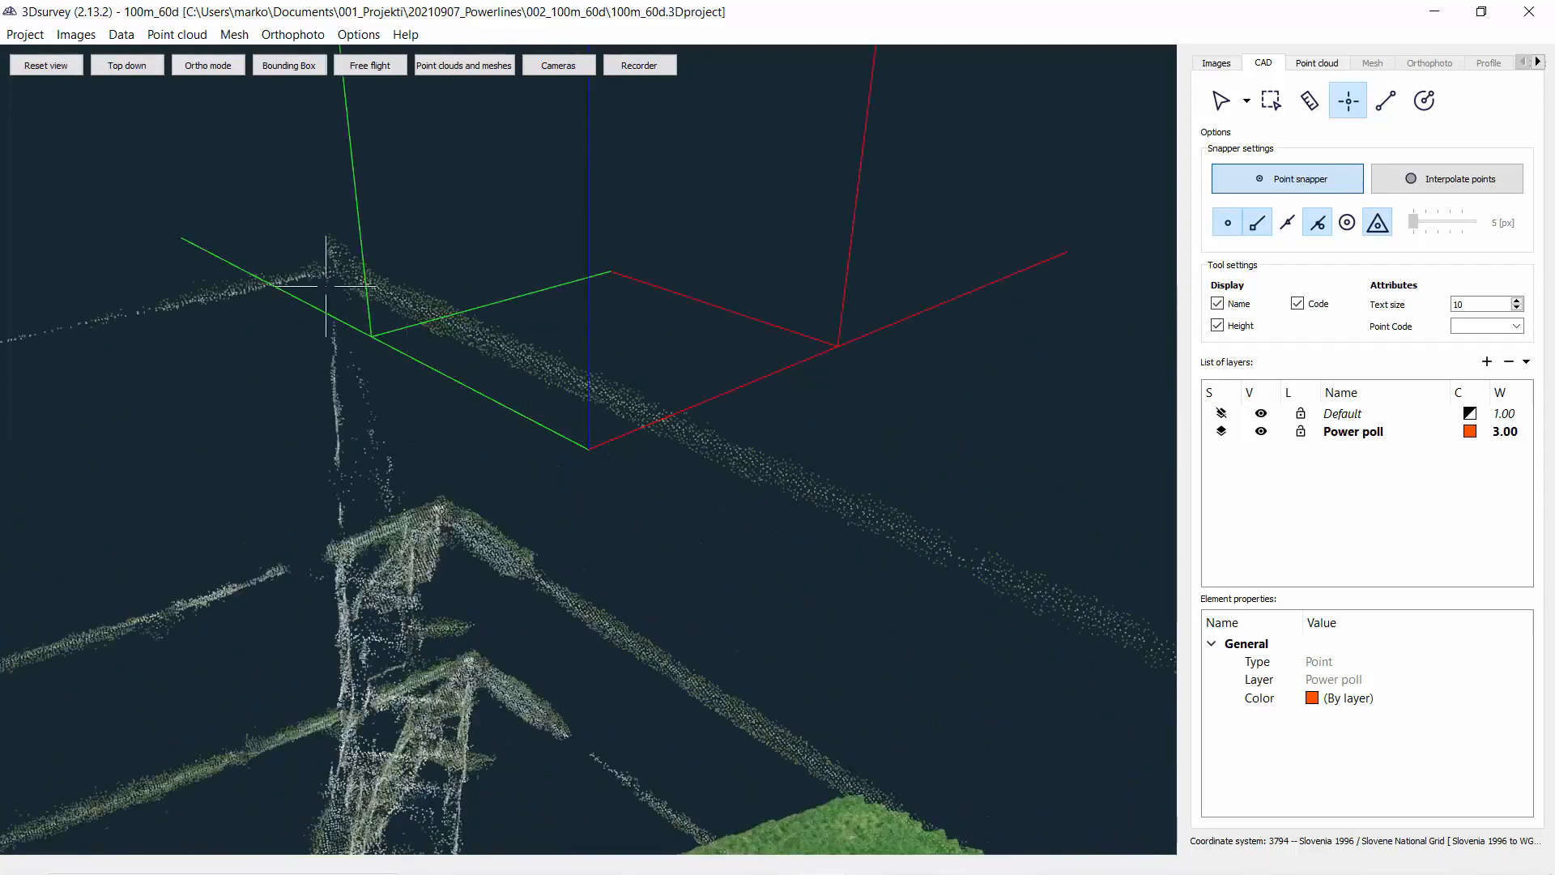
{"action": "left_click_drag", "start_coordinate": [326, 285], "coordinate": [736, 392]}
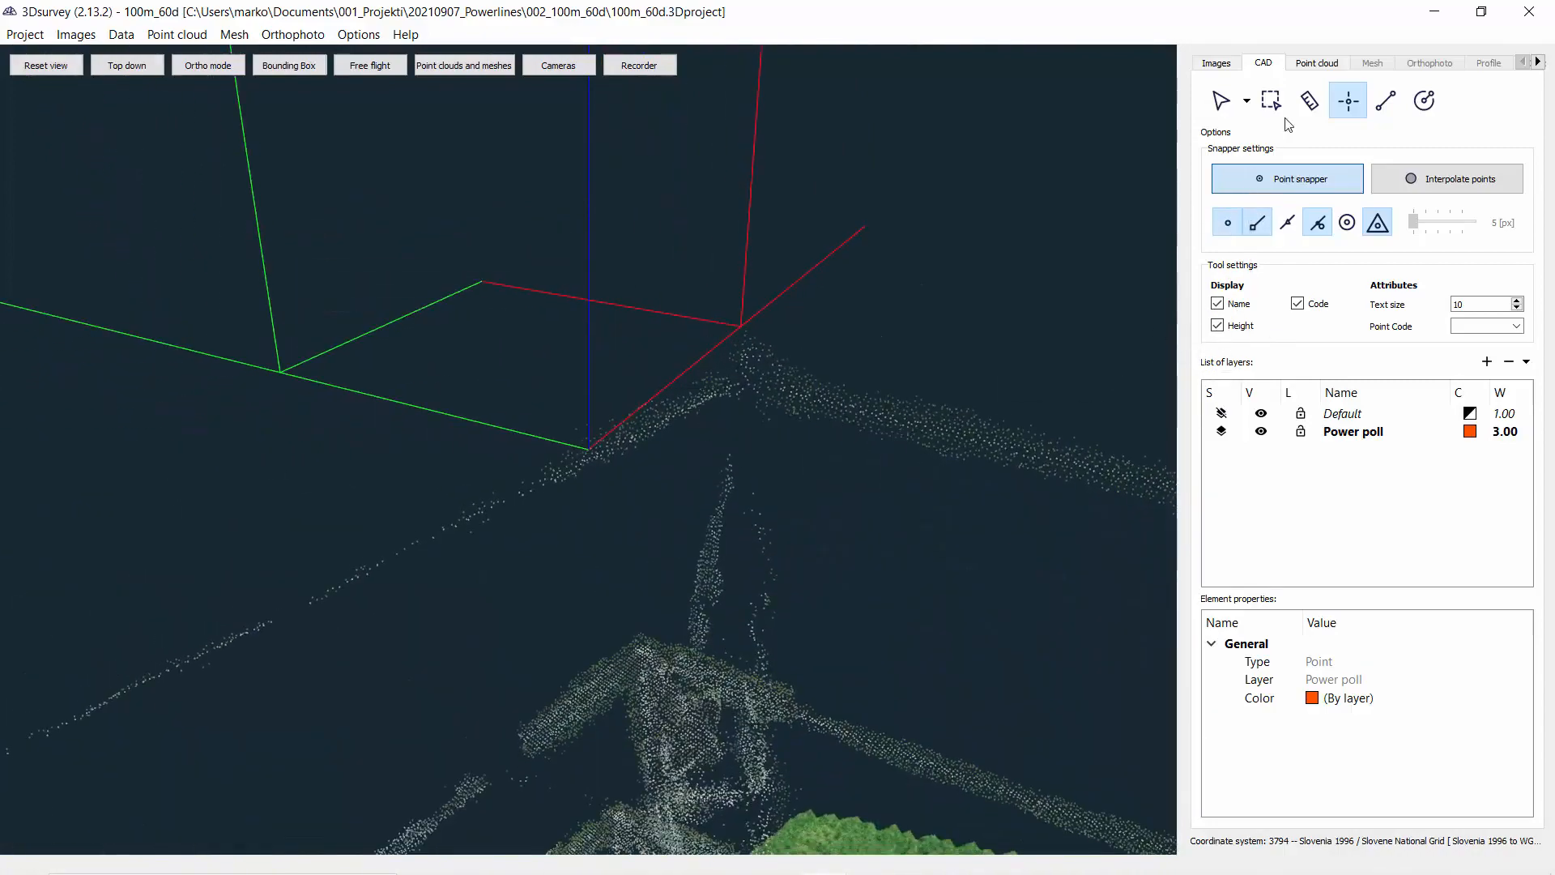
Try a larger point render size on the pylon at the bend, then restore the smallest size.
{"action": "left_click", "coordinate": [1317, 64]}
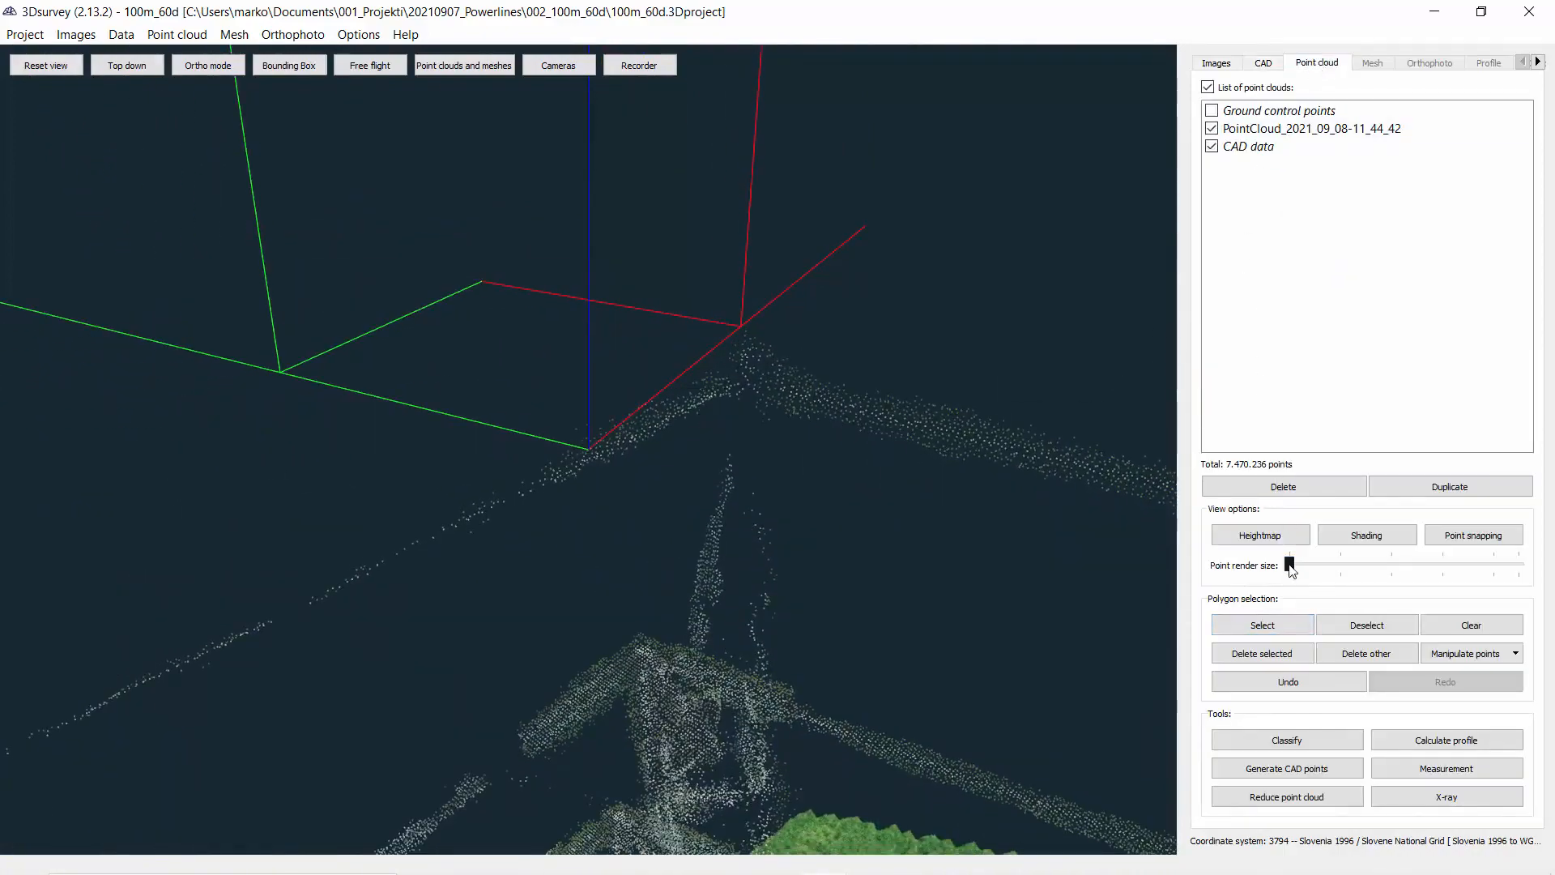
{"action": "left_click_drag", "start_coordinate": [1290, 565], "coordinate": [1335, 588]}
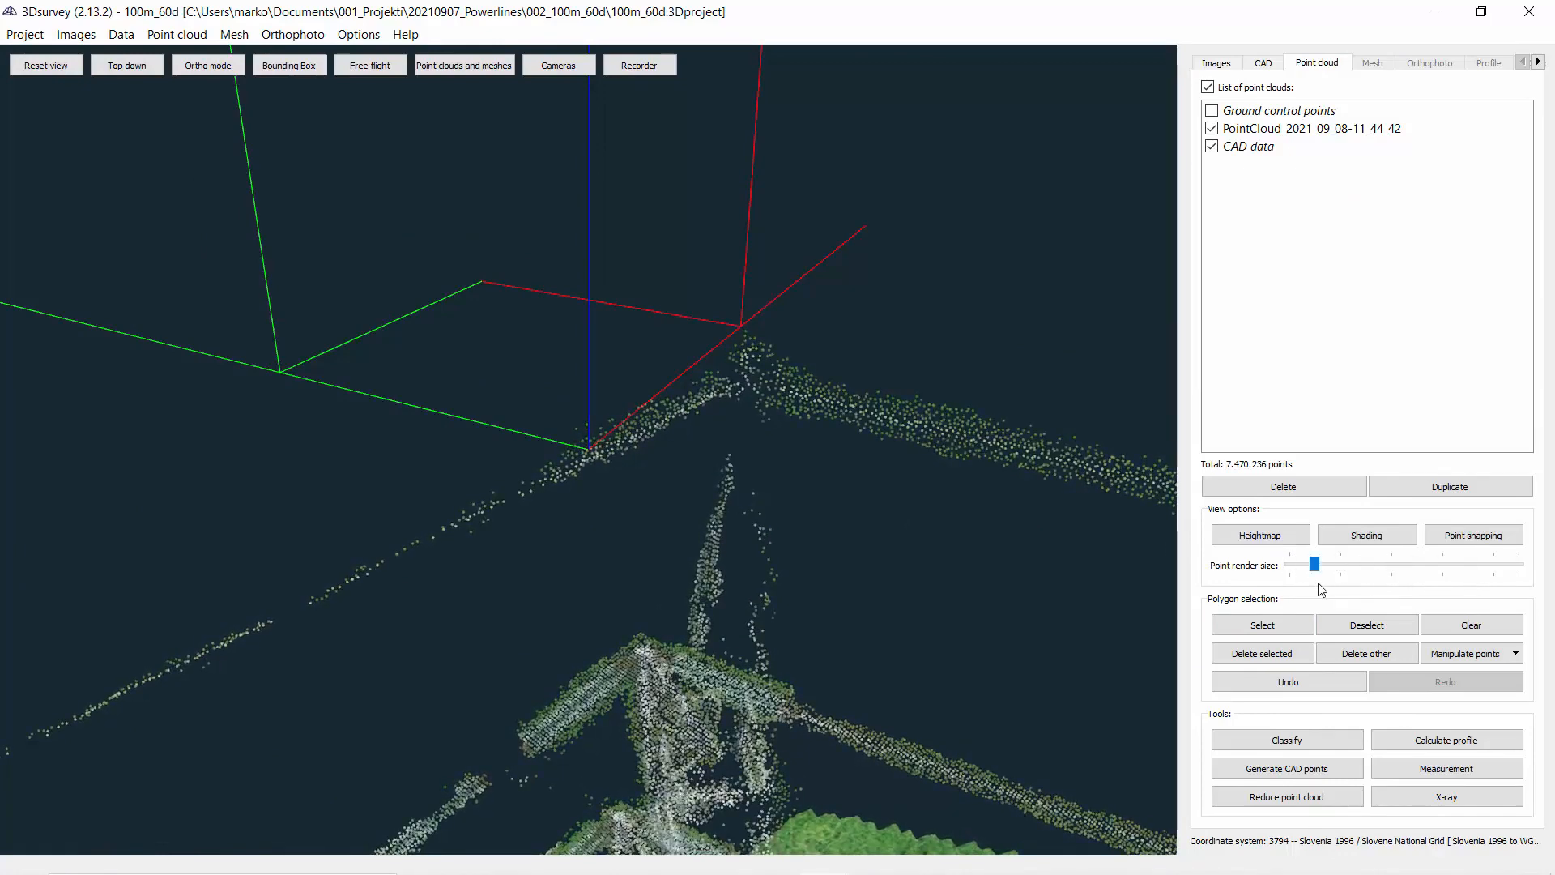
{"action": "scroll", "coordinate": [509, 424], "scroll_direction": "down", "scroll_amount": 5}
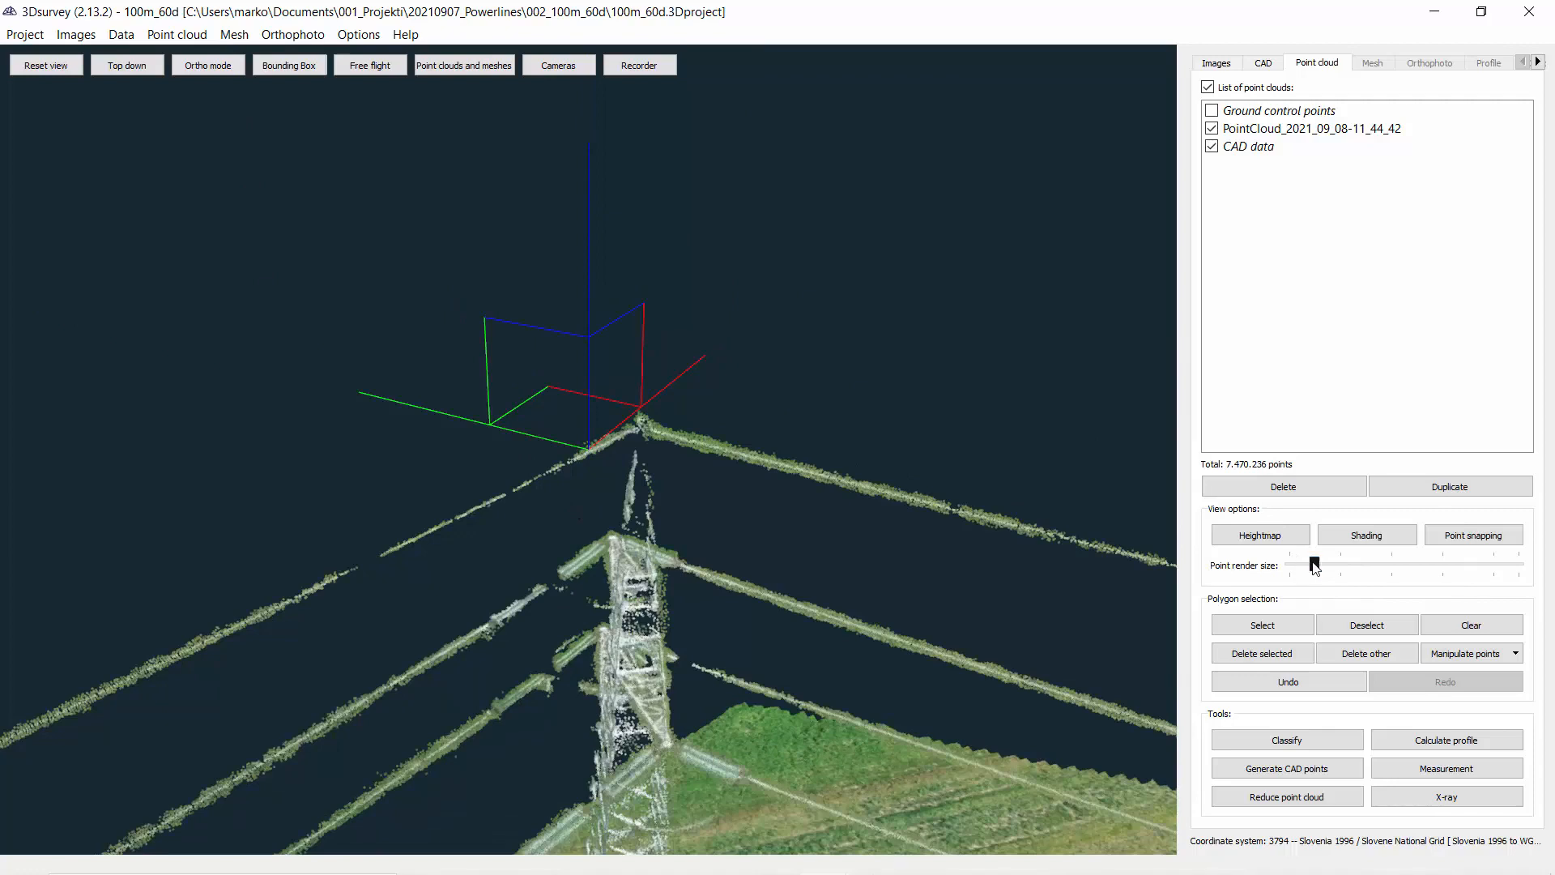
{"action": "left_click_drag", "start_coordinate": [1315, 566], "coordinate": [1292, 565]}
{"action": "scroll", "coordinate": [706, 440], "scroll_direction": "up", "scroll_amount": 3}
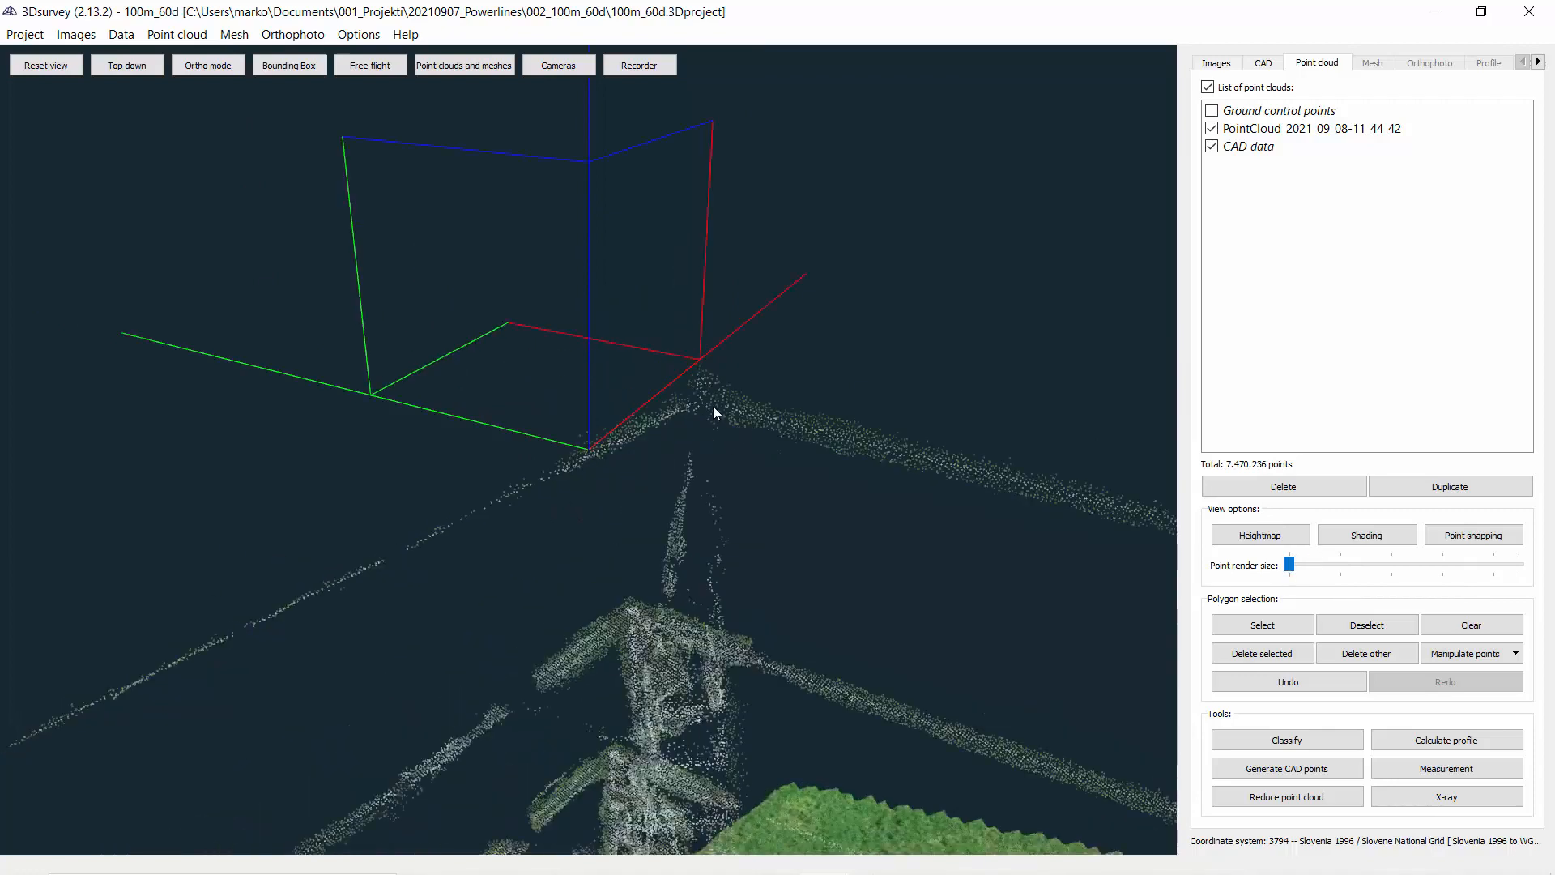
Place a second CAD point on the tip of the pylon at the corridor's bend and check both marked pylons together.
{"action": "left_click", "coordinate": [1264, 65]}
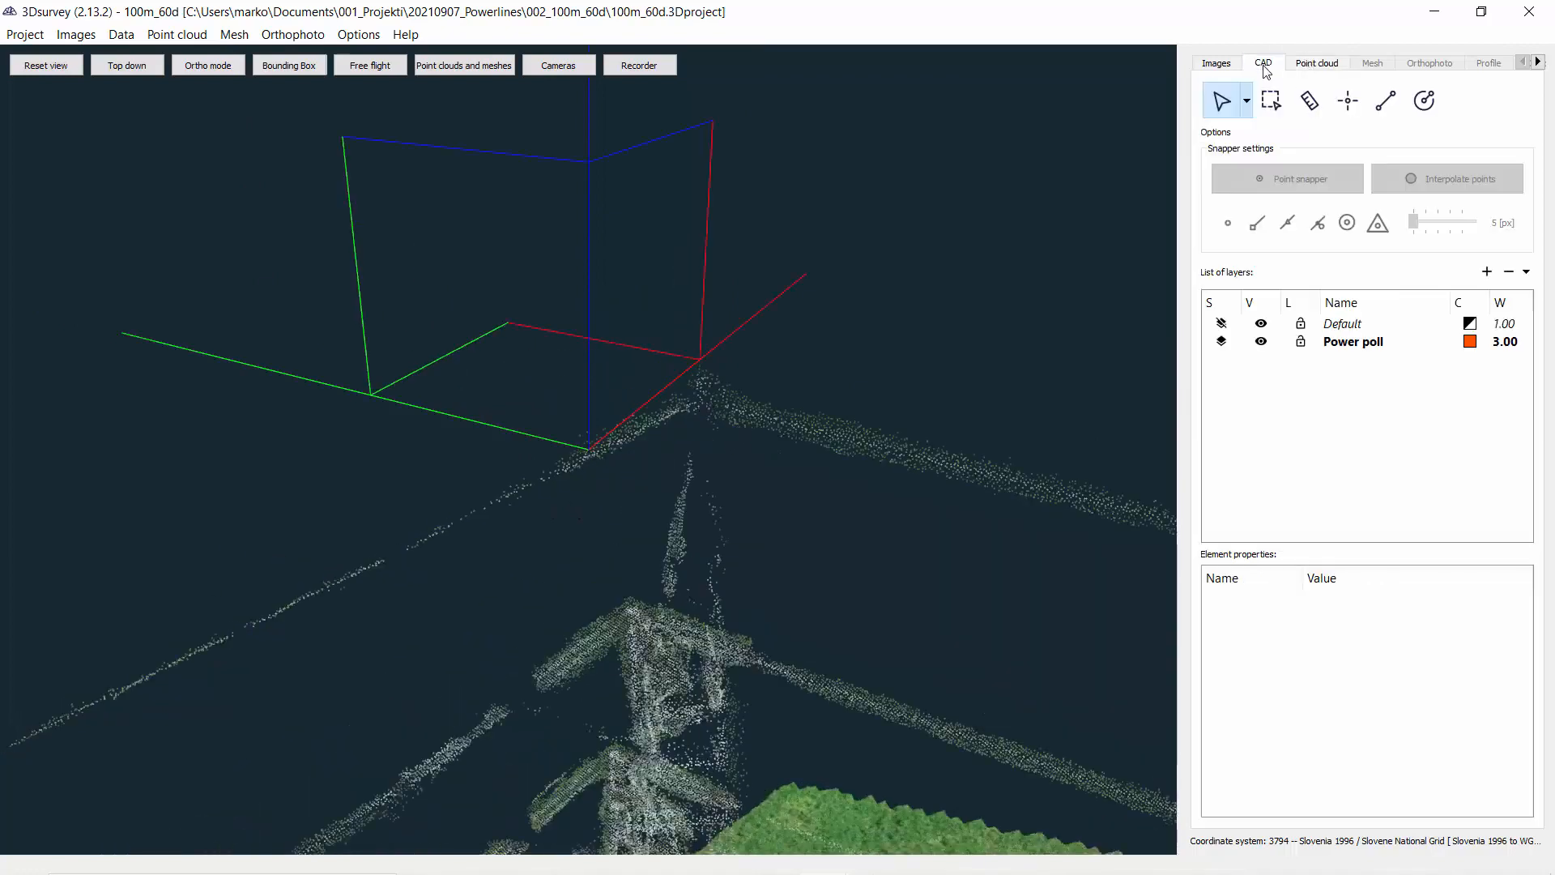
{"action": "left_click", "coordinate": [1341, 101]}
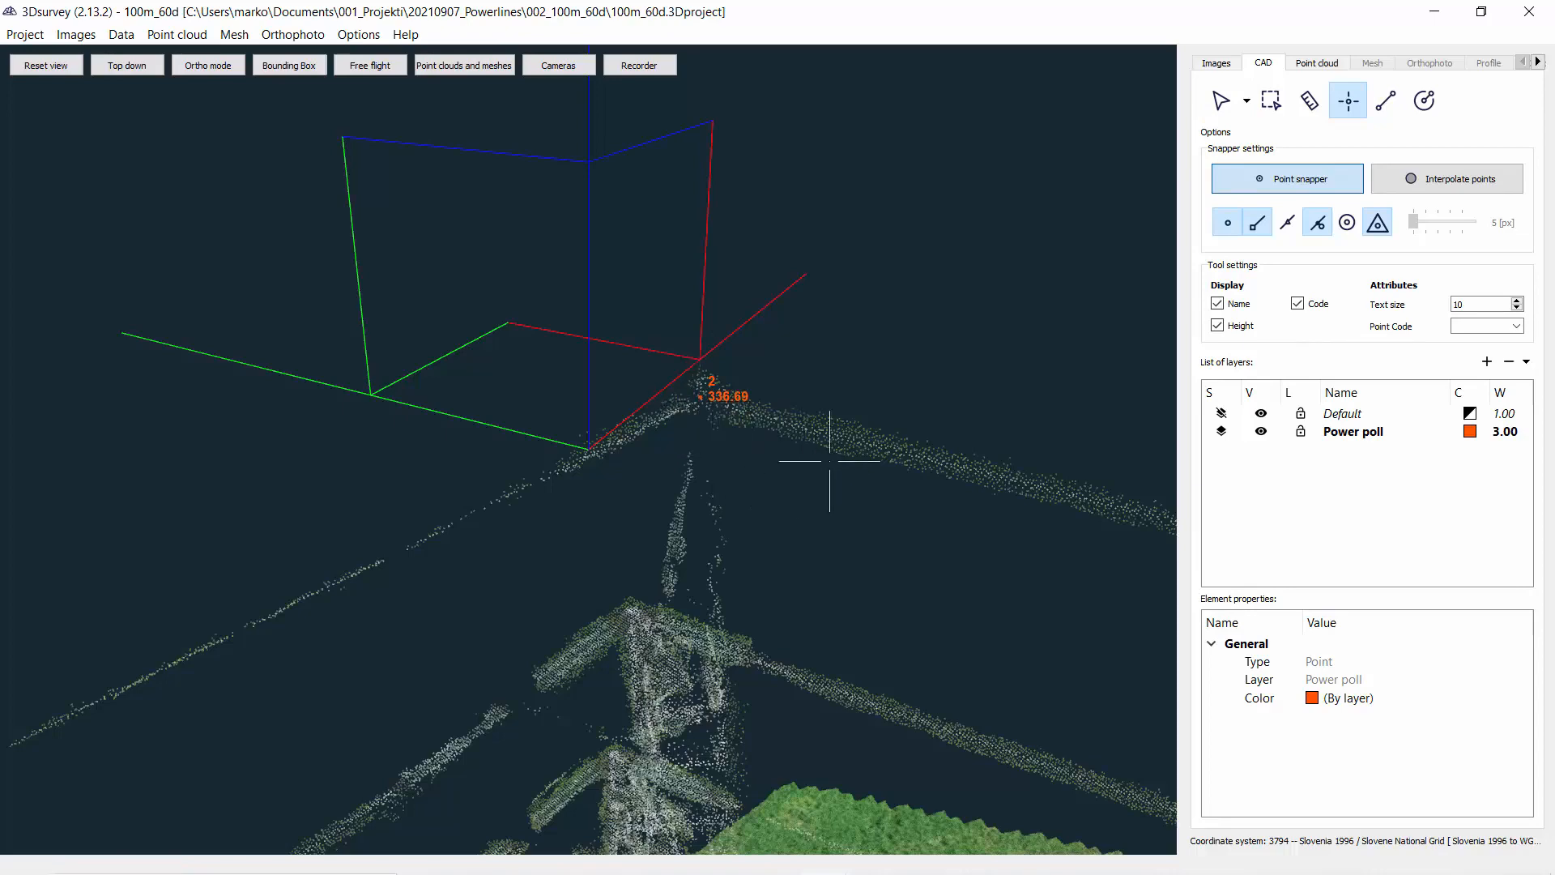
{"action": "scroll", "coordinate": [830, 461], "scroll_direction": "down", "scroll_amount": 10}
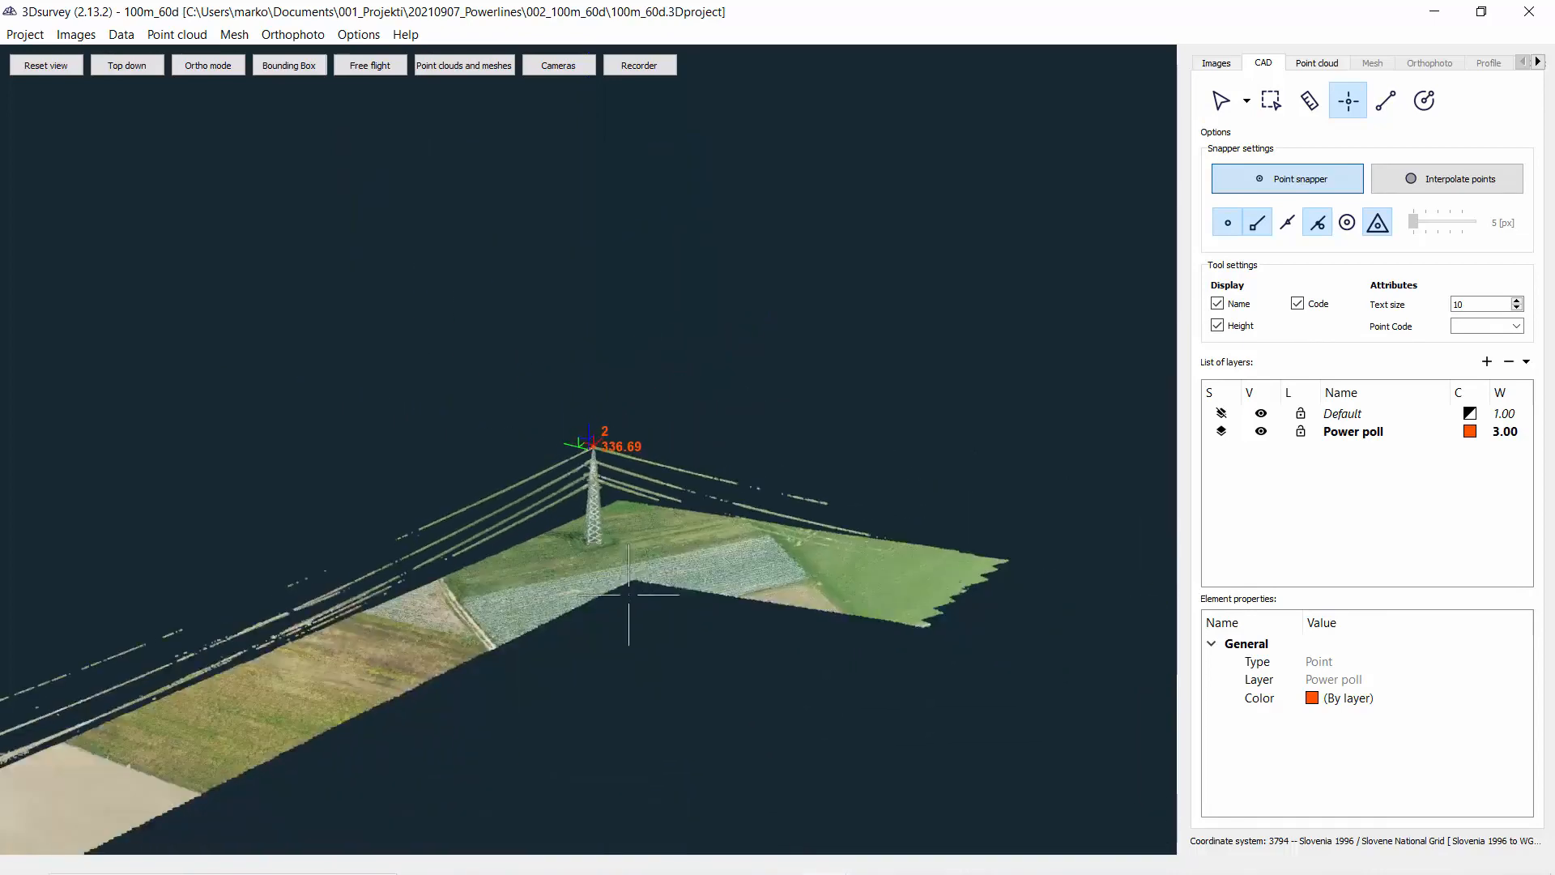
{"action": "scroll", "coordinate": [629, 595], "scroll_direction": "down", "scroll_amount": 2}
{"action": "middle_click_drag", "start_coordinate": [437, 543], "coordinate": [767, 415]}
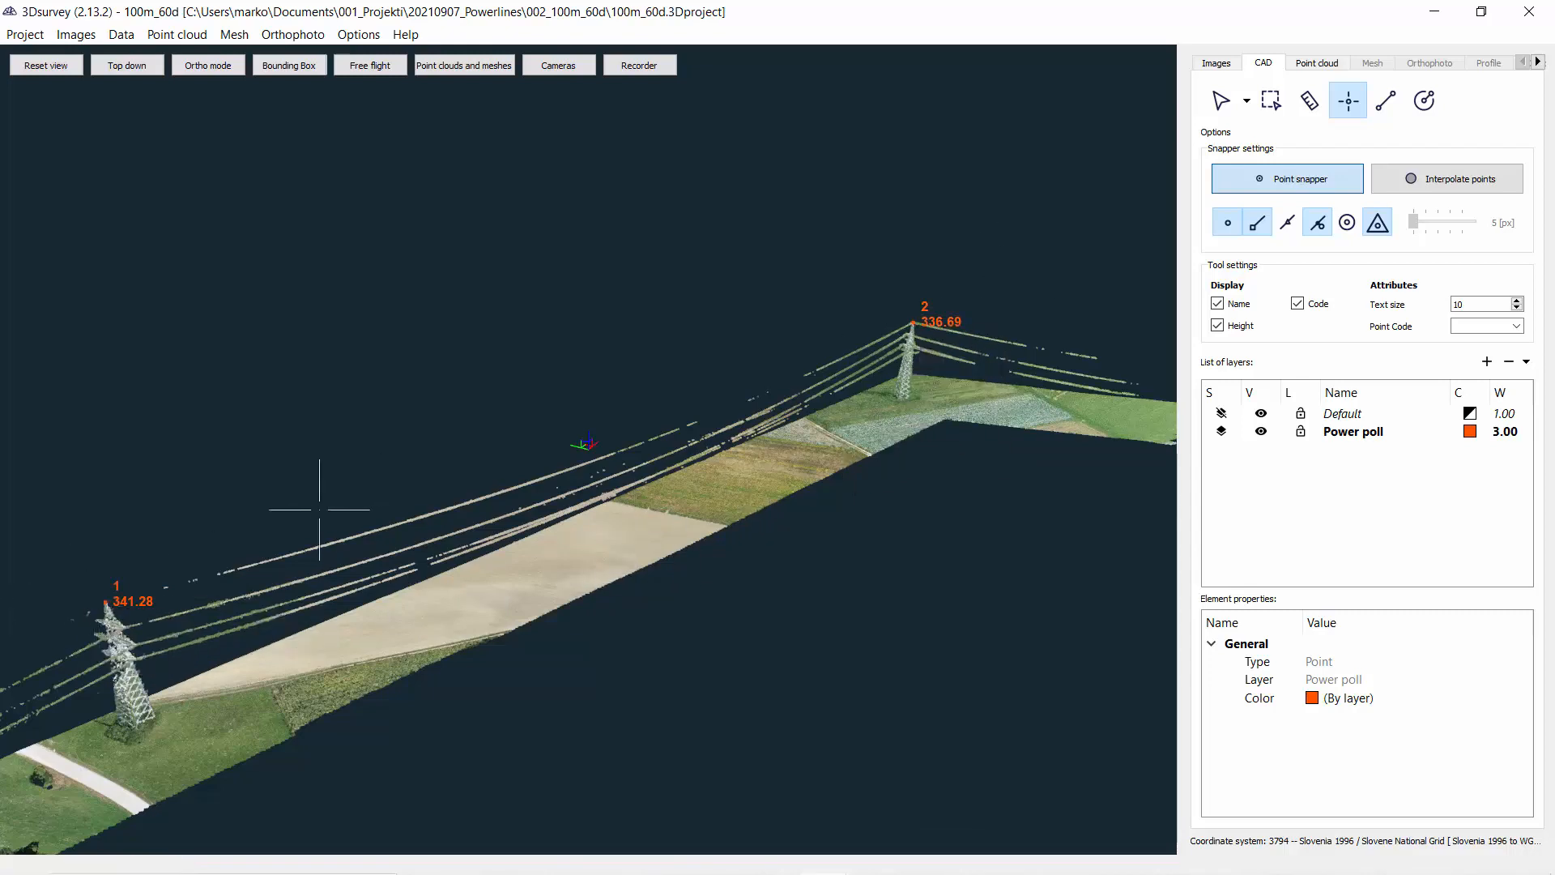
{"action": "middle_click_drag", "start_coordinate": [319, 507], "coordinate": [425, 440]}
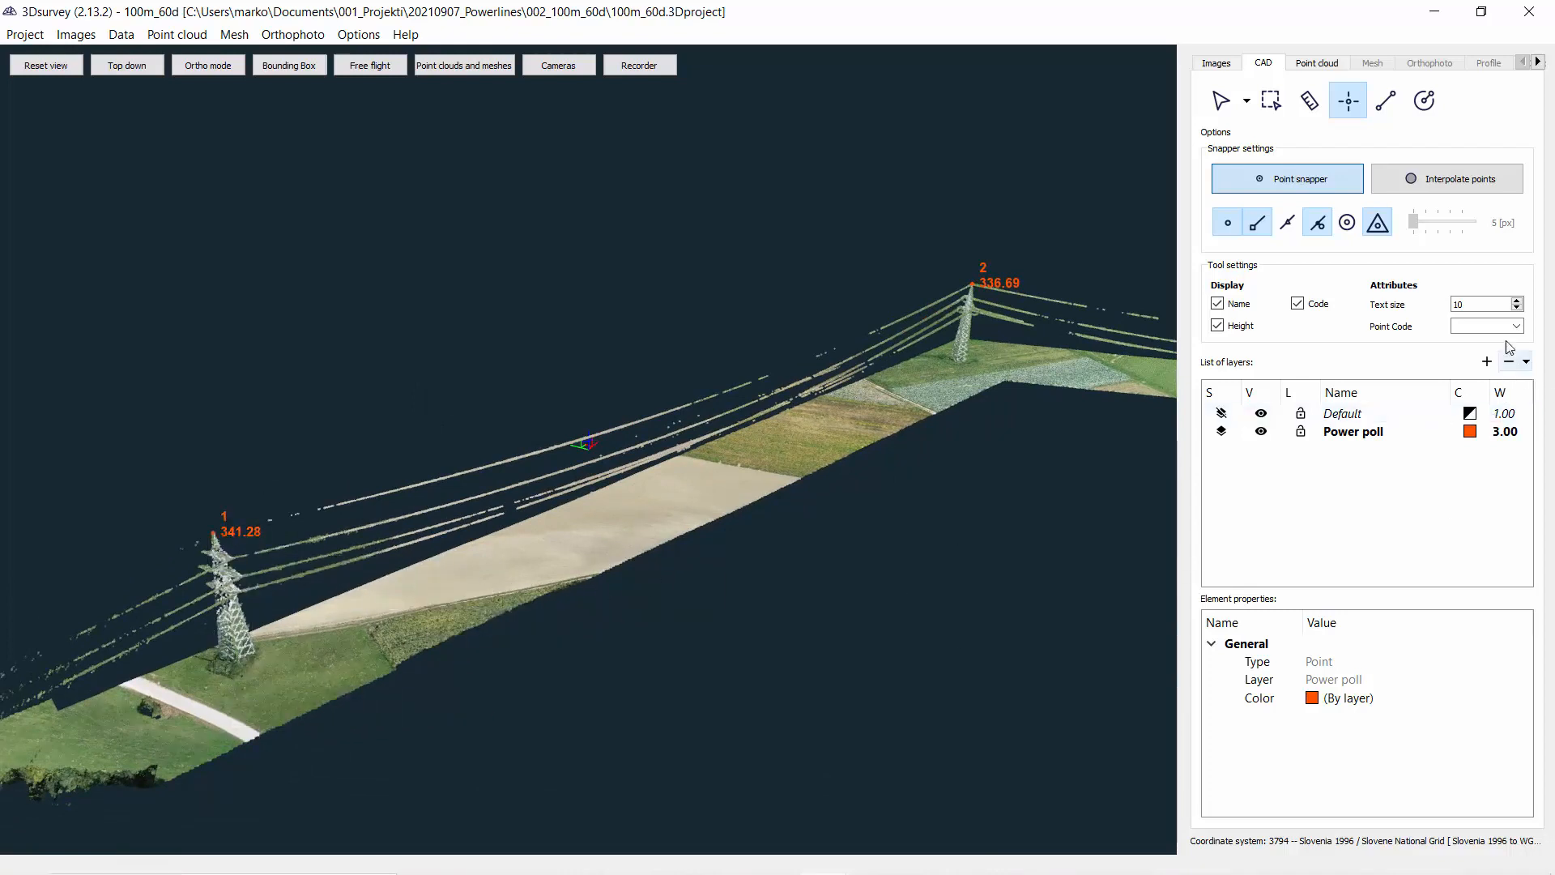
Create a layer named Cable, make it active, and give it blue color #0055ff and line weight 3.00.
{"action": "left_click", "coordinate": [1487, 361]}
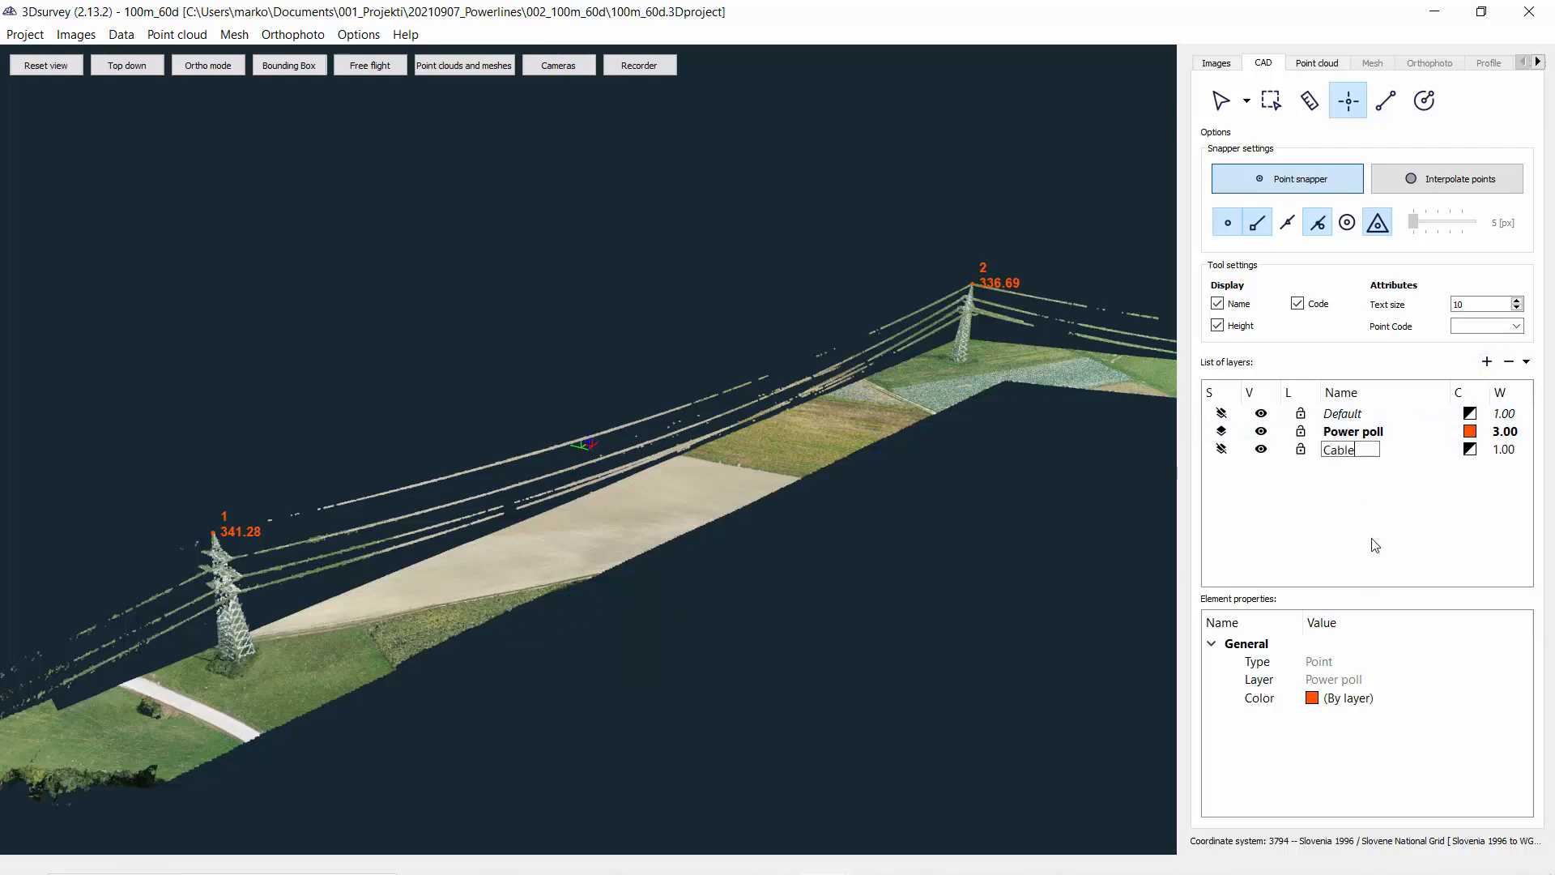
{"action": "left_click", "coordinate": [1222, 450]}
{"action": "left_click", "coordinate": [1472, 454]}
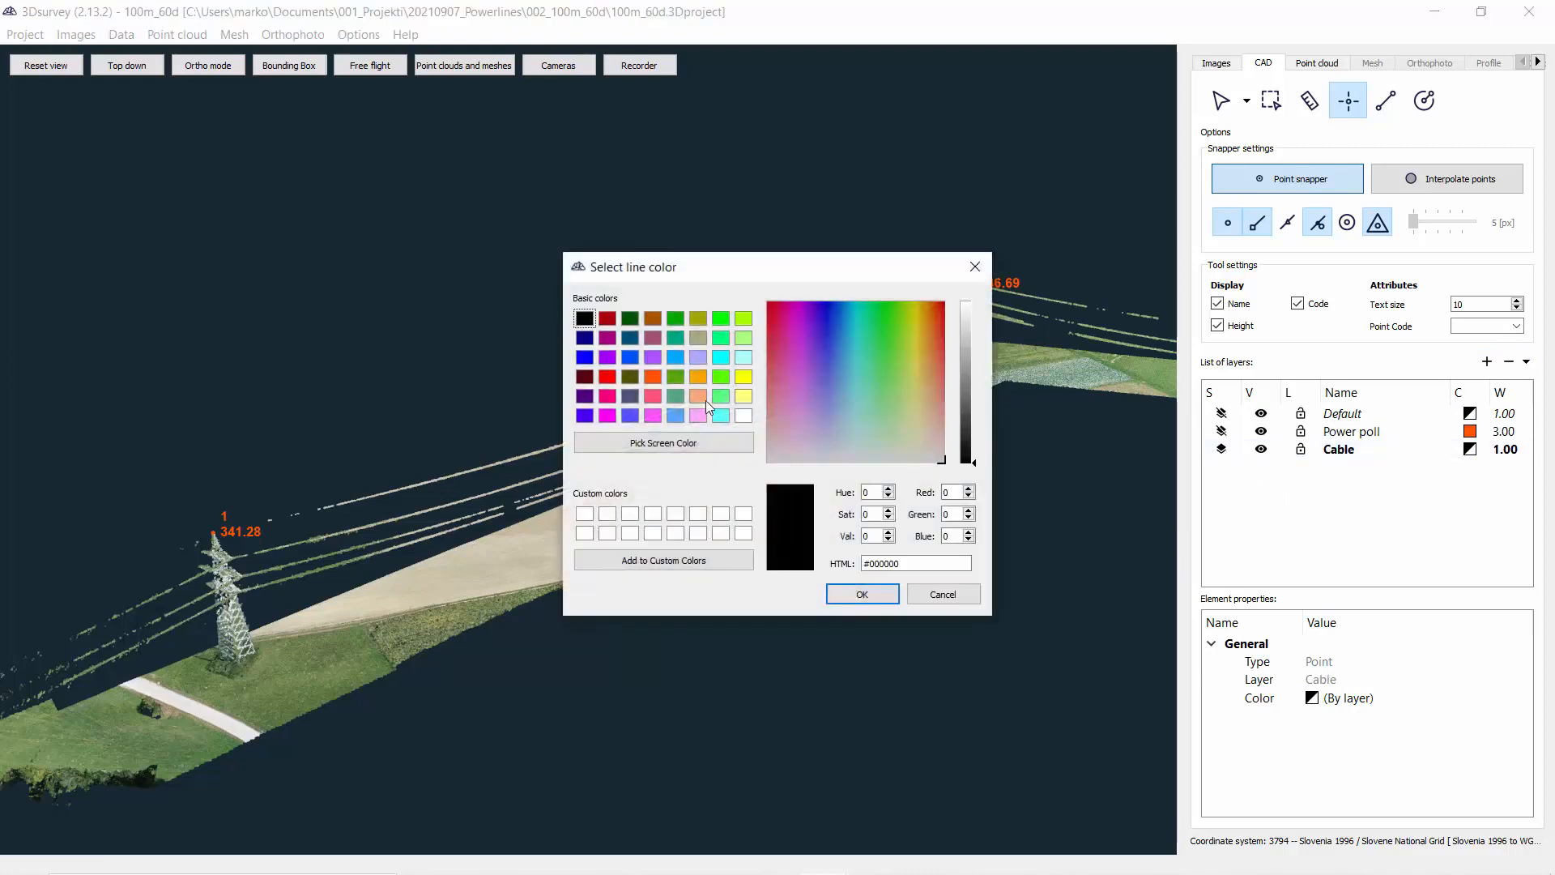
{"action": "left_click", "coordinate": [676, 376]}
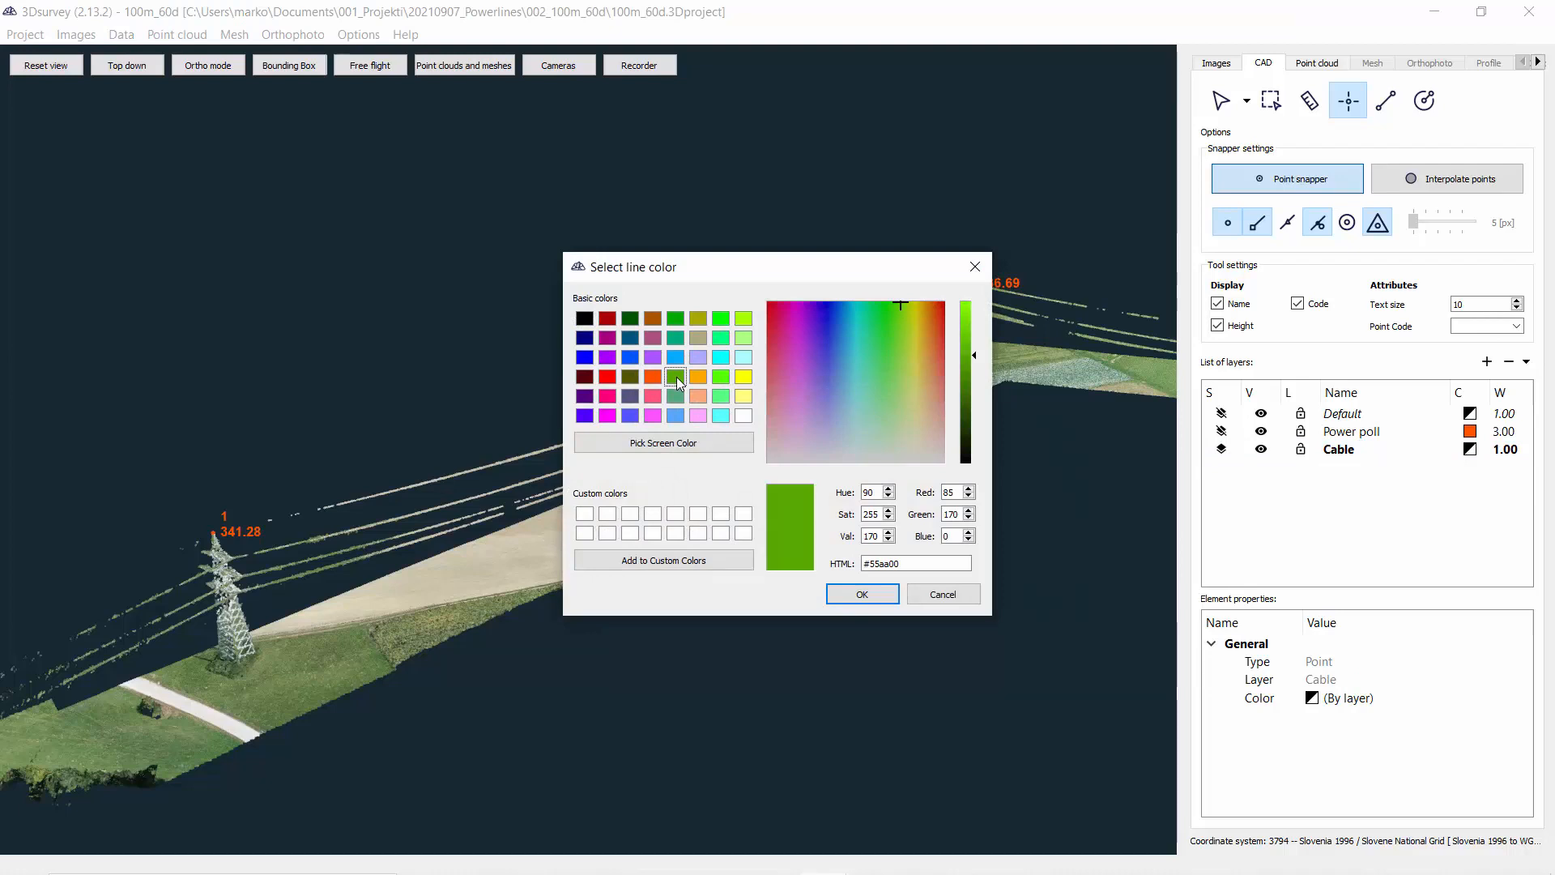
{"action": "left_click", "coordinate": [630, 357]}
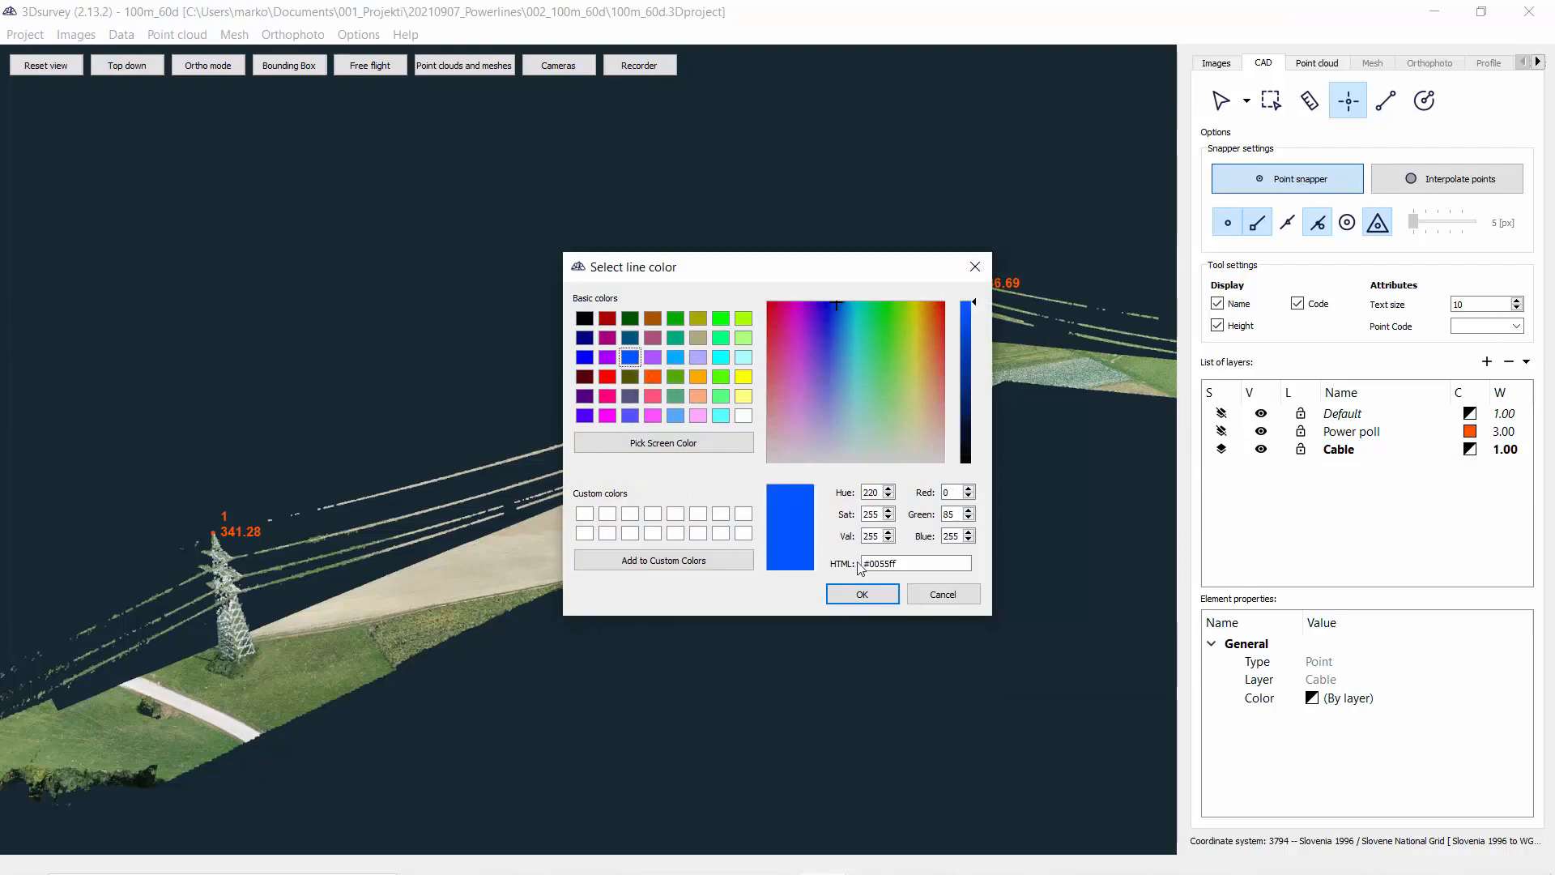
{"action": "left_click", "coordinate": [864, 593]}
{"action": "double_click", "coordinate": [1509, 452]}
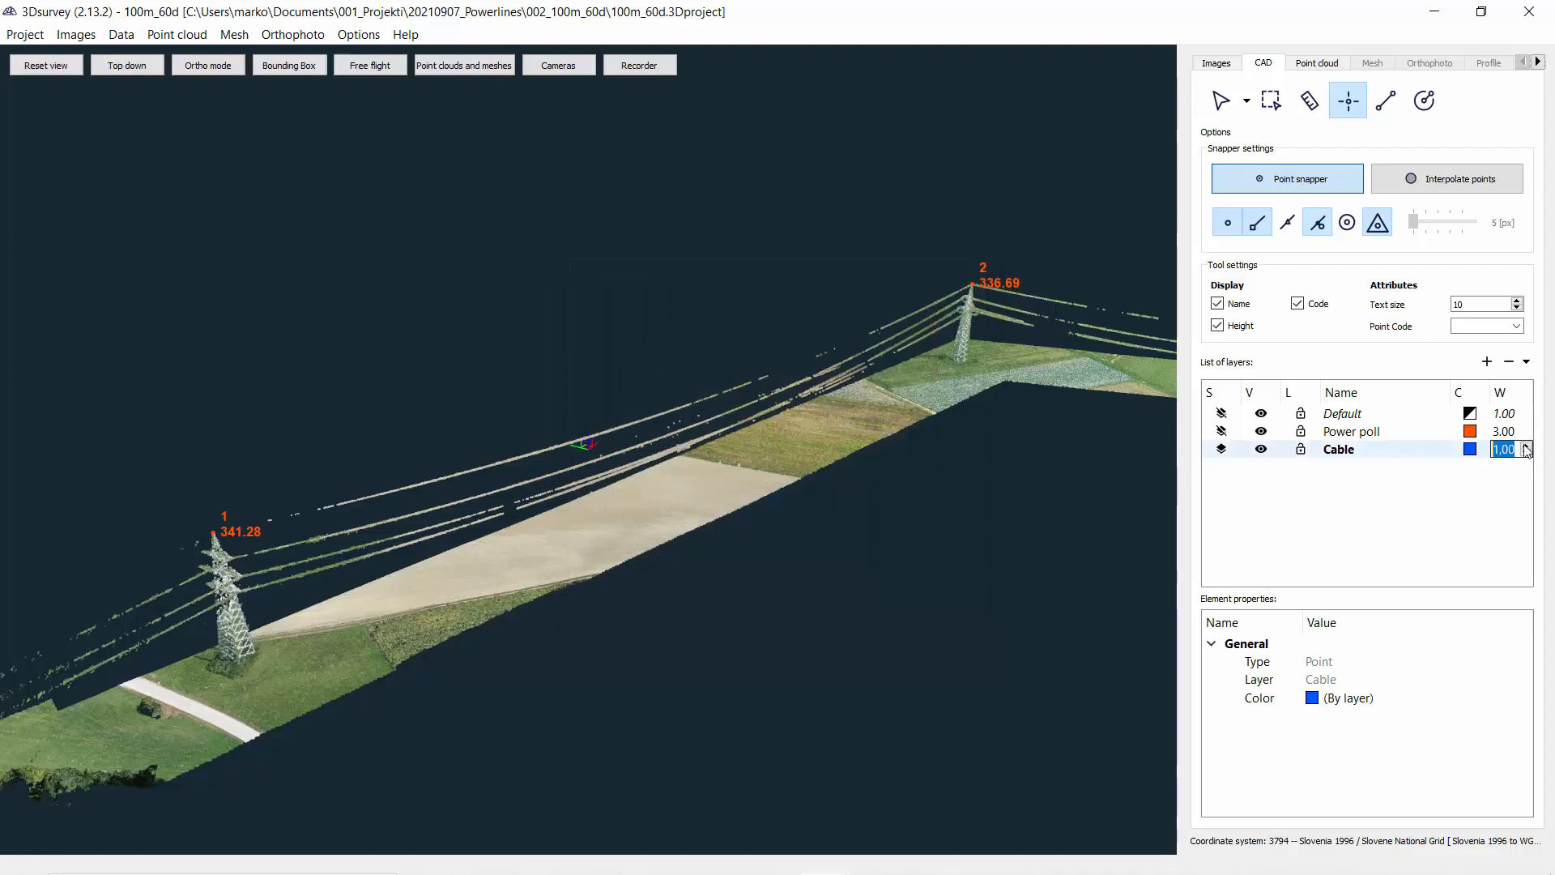
{"action": "left_click", "coordinate": [1504, 472]}
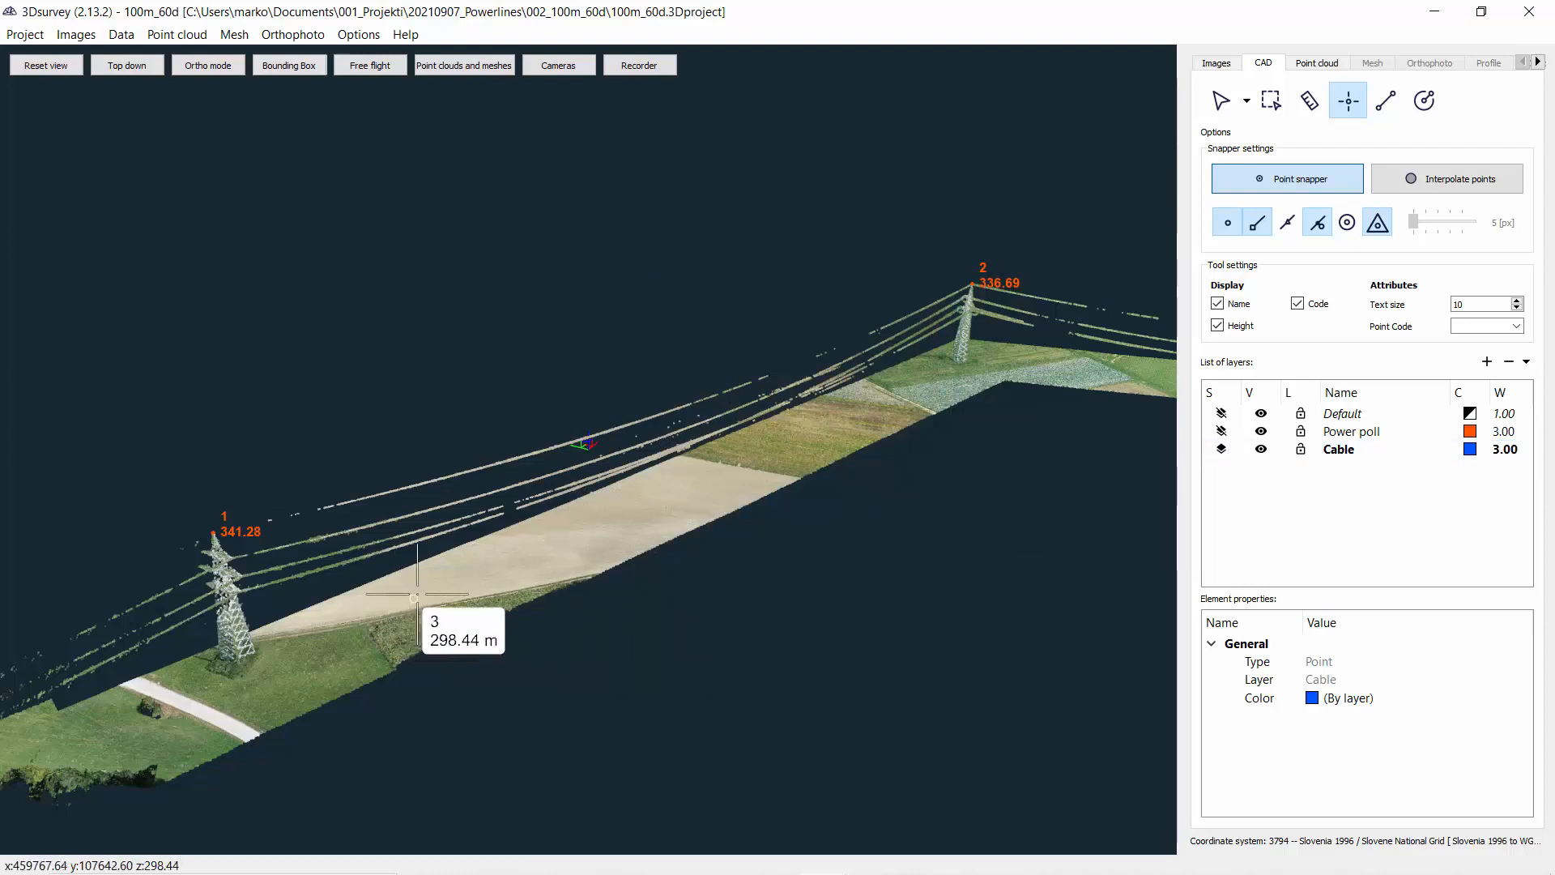
Configure the Polyline tool to add vertex points with name and height but no point code, snapping to existing points only.
{"action": "scroll", "coordinate": [390, 595], "scroll_direction": "up", "scroll_amount": 2}
{"action": "middle_click_drag", "start_coordinate": [391, 595], "coordinate": [496, 564]}
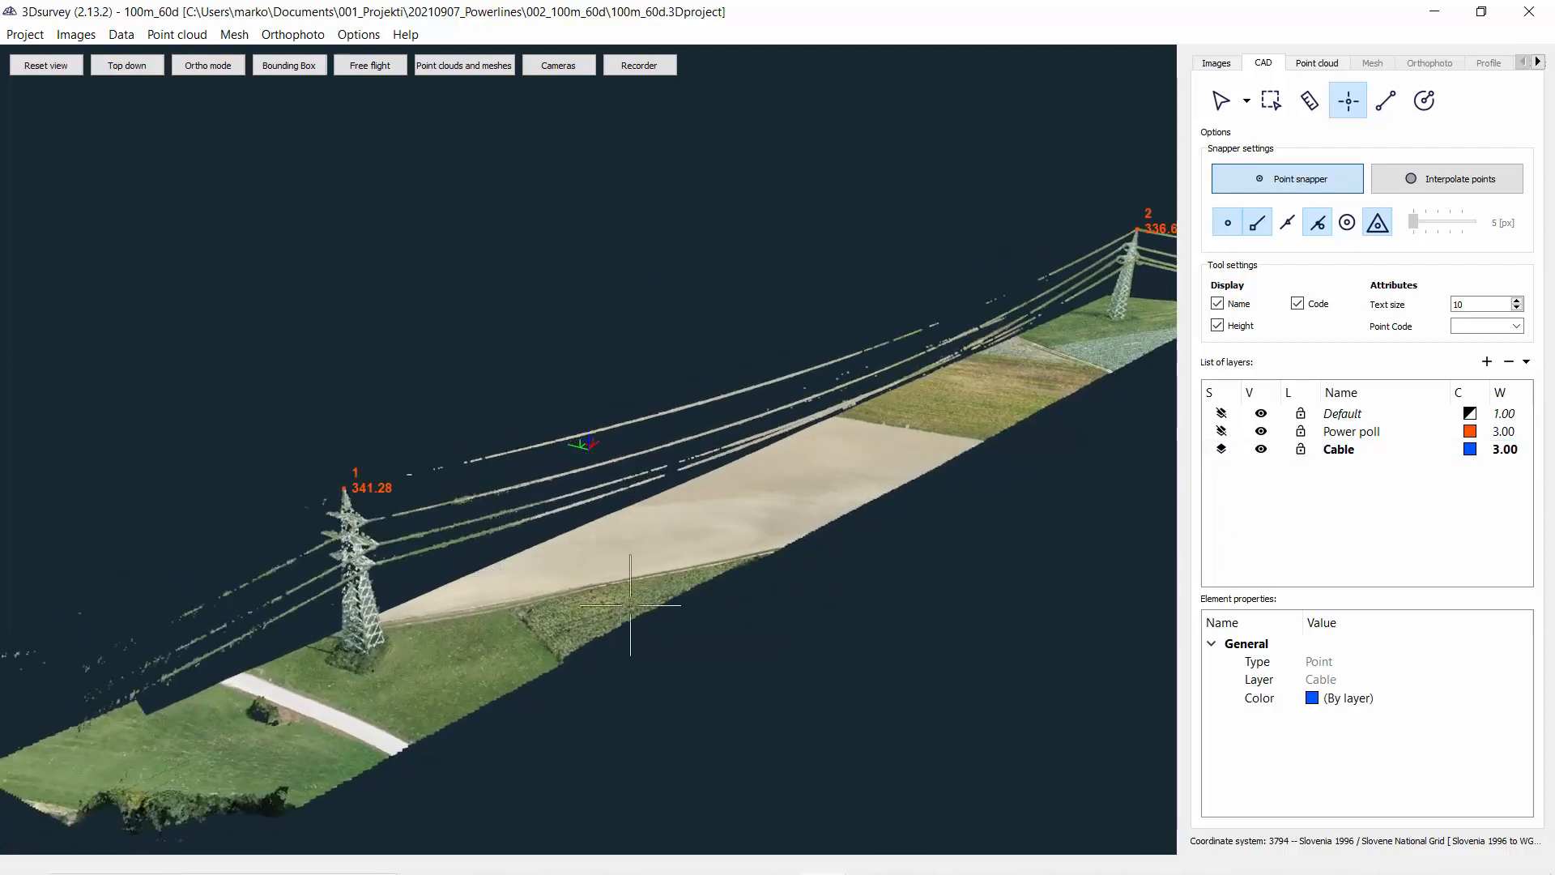
{"action": "middle_click_drag", "start_coordinate": [751, 659], "coordinate": [711, 603]}
{"action": "left_click", "coordinate": [1385, 98]}
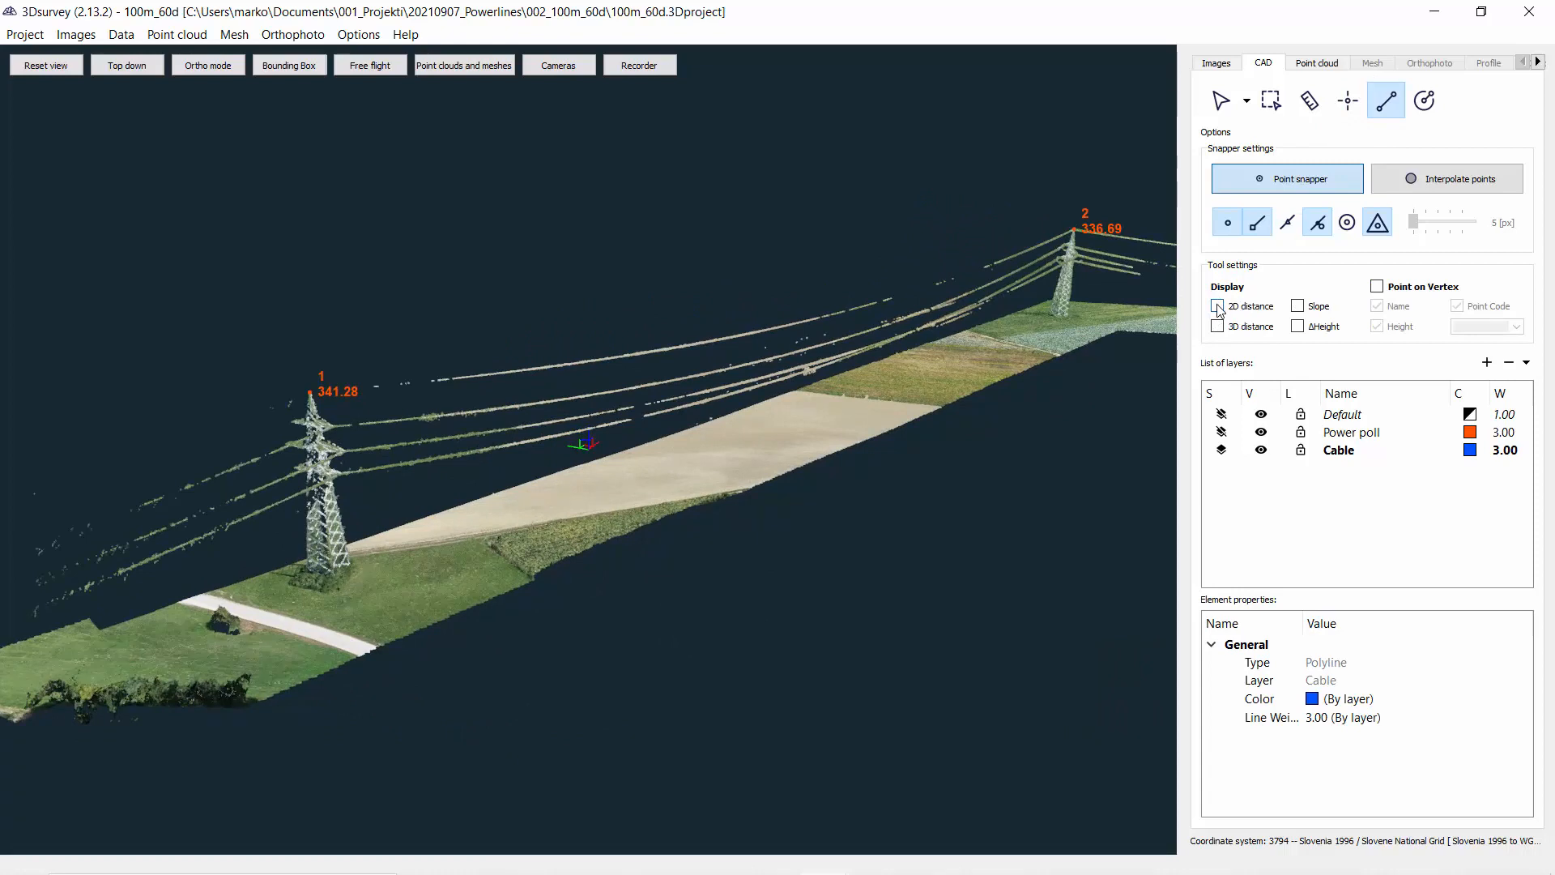
{"action": "left_click", "coordinate": [1377, 287]}
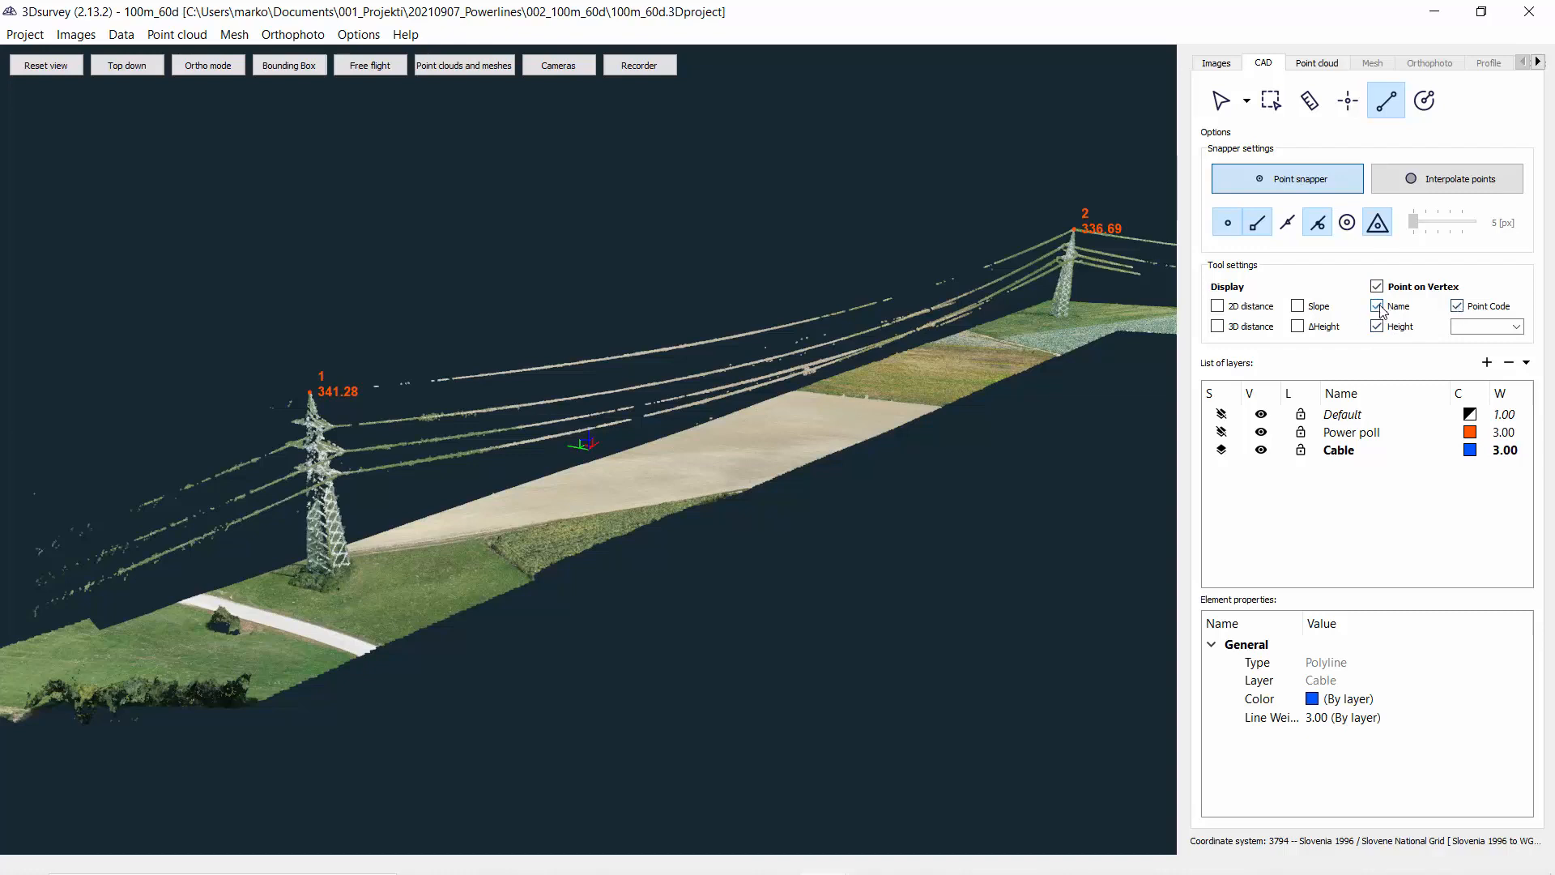
{"action": "left_click", "coordinate": [1459, 307]}
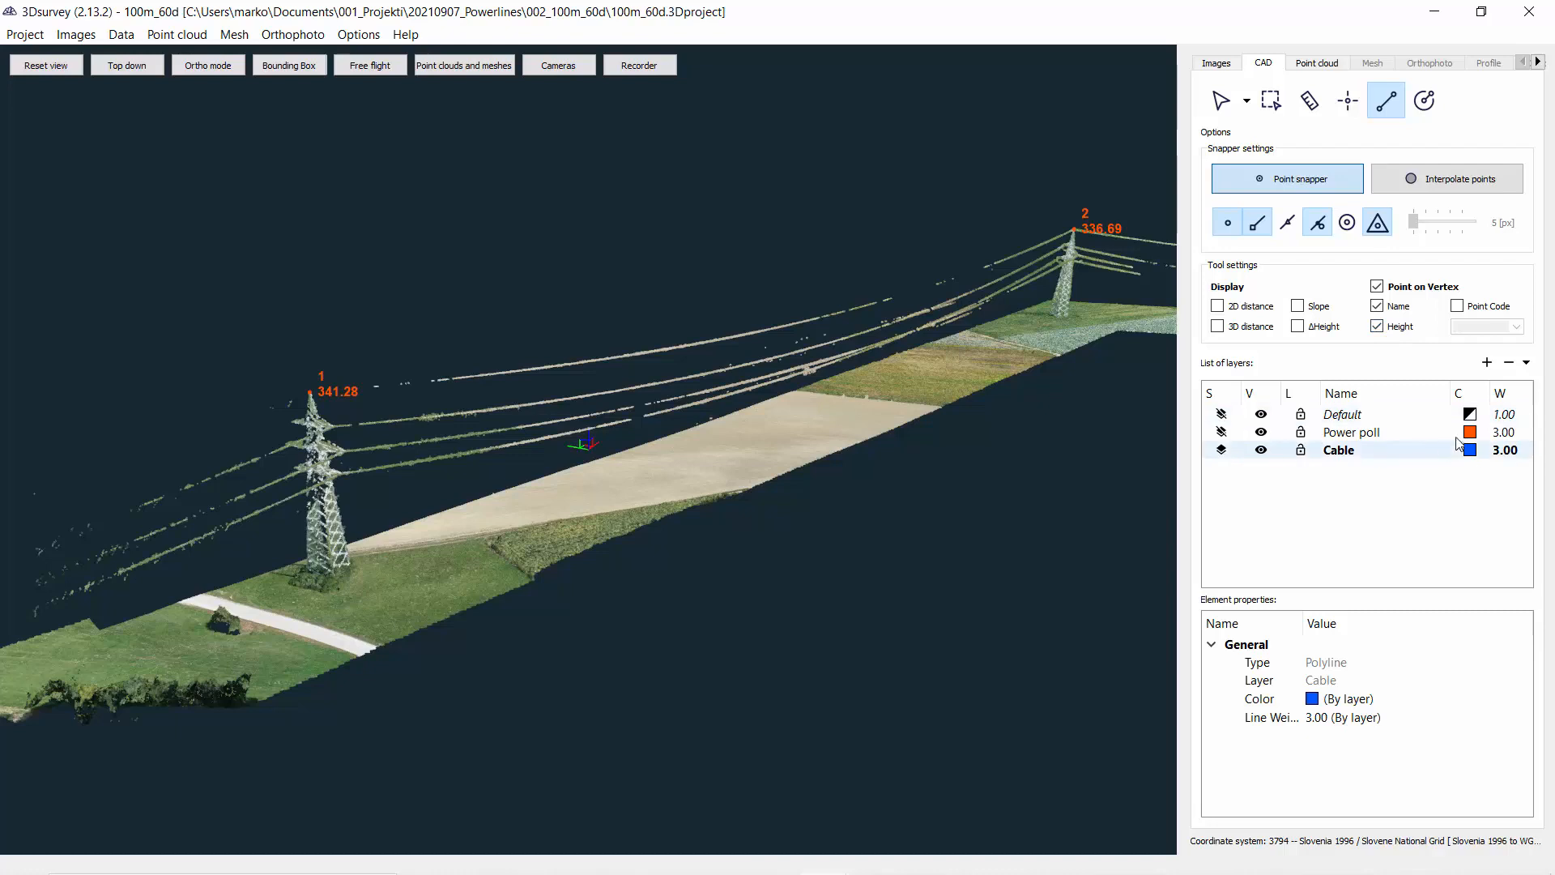
{"action": "scroll", "coordinate": [496, 427], "scroll_direction": "up", "scroll_amount": 5}
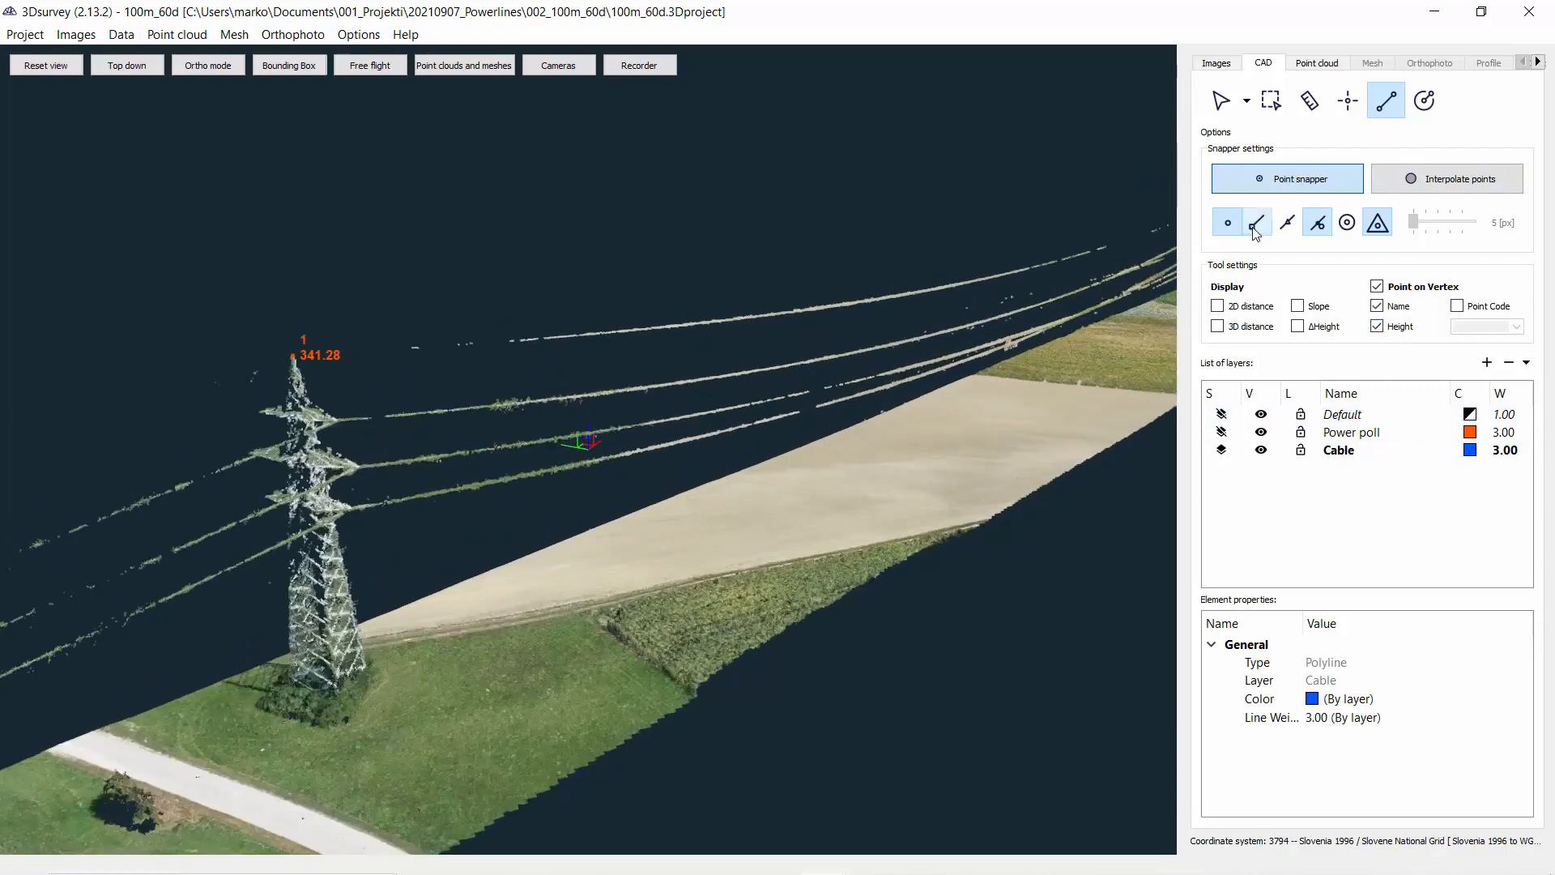
{"action": "left_click", "coordinate": [1377, 221]}
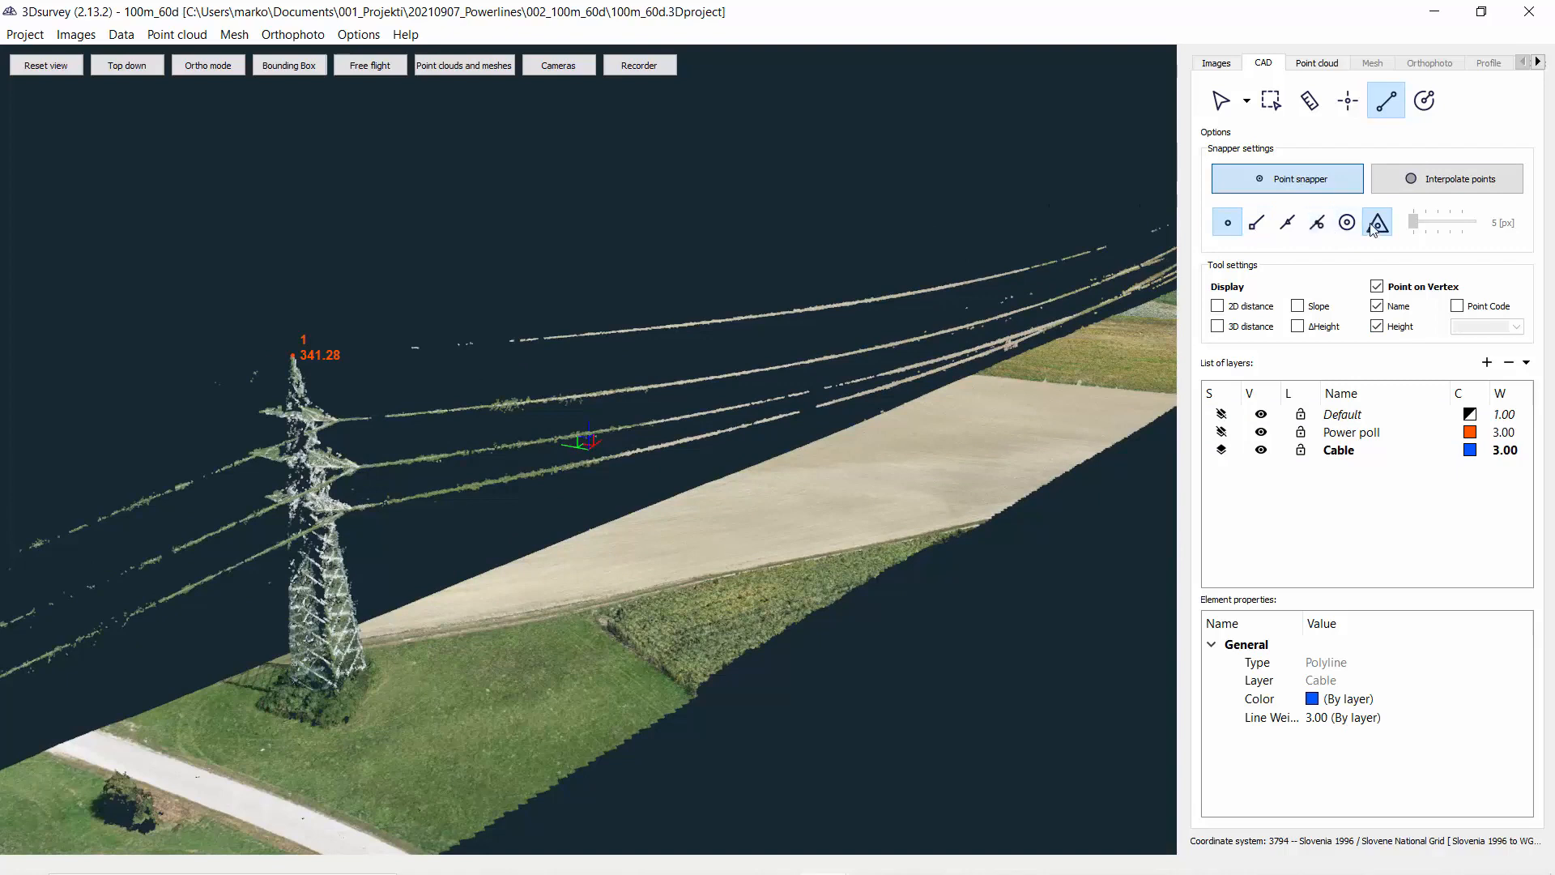
Start a polyline on the Cable layer at the first pylon's tip and trace the top cable with vertices along the first half of the span.
{"action": "left_click", "coordinate": [294, 354]}
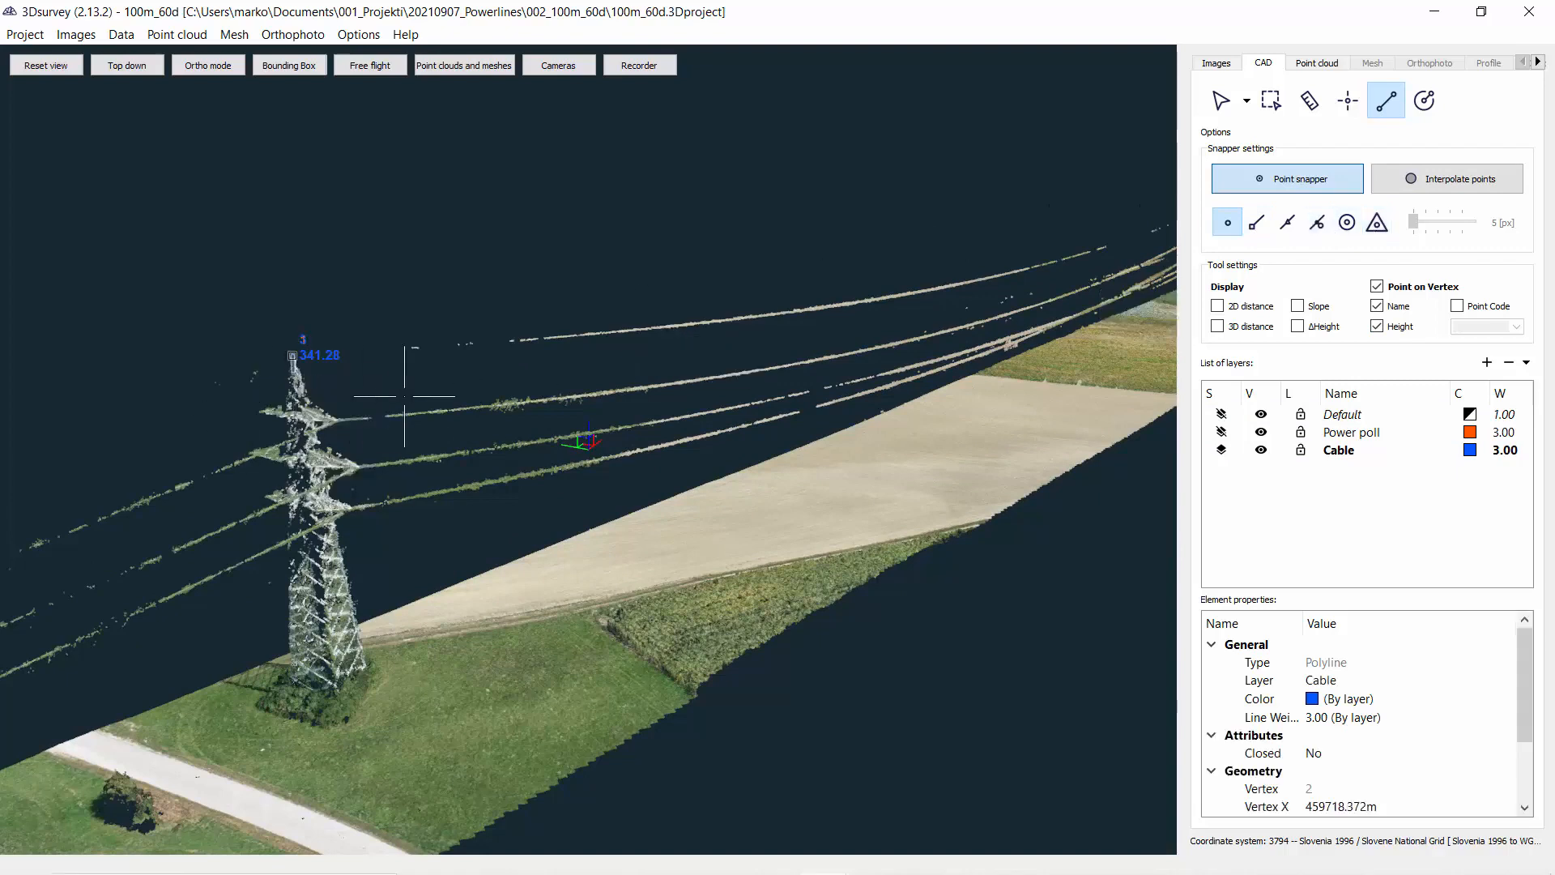
{"action": "left_click", "coordinate": [534, 338]}
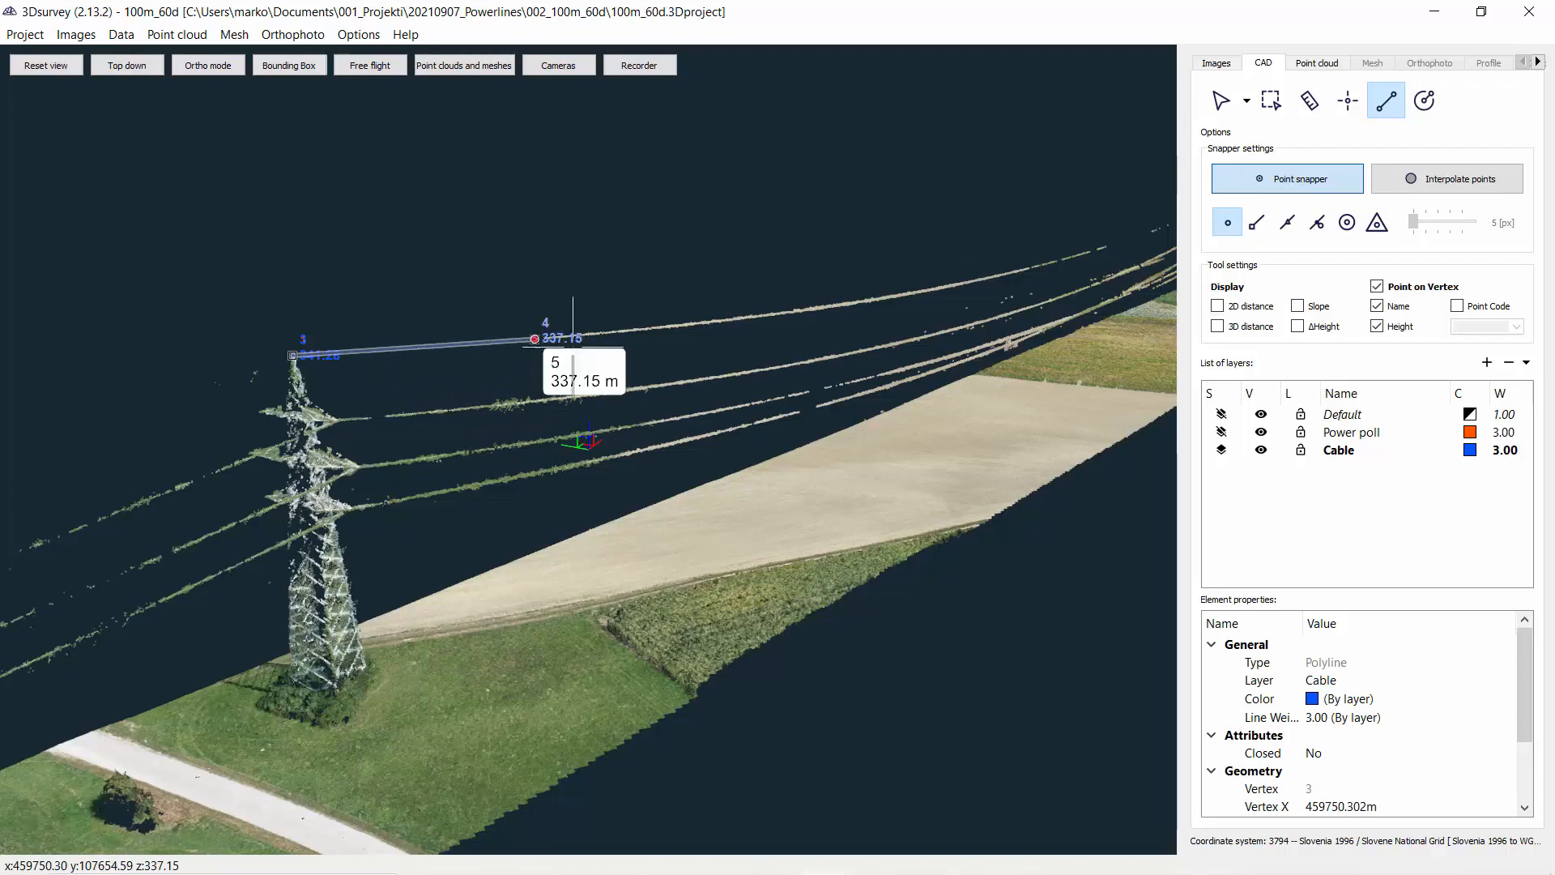
{"action": "left_click", "coordinate": [717, 321]}
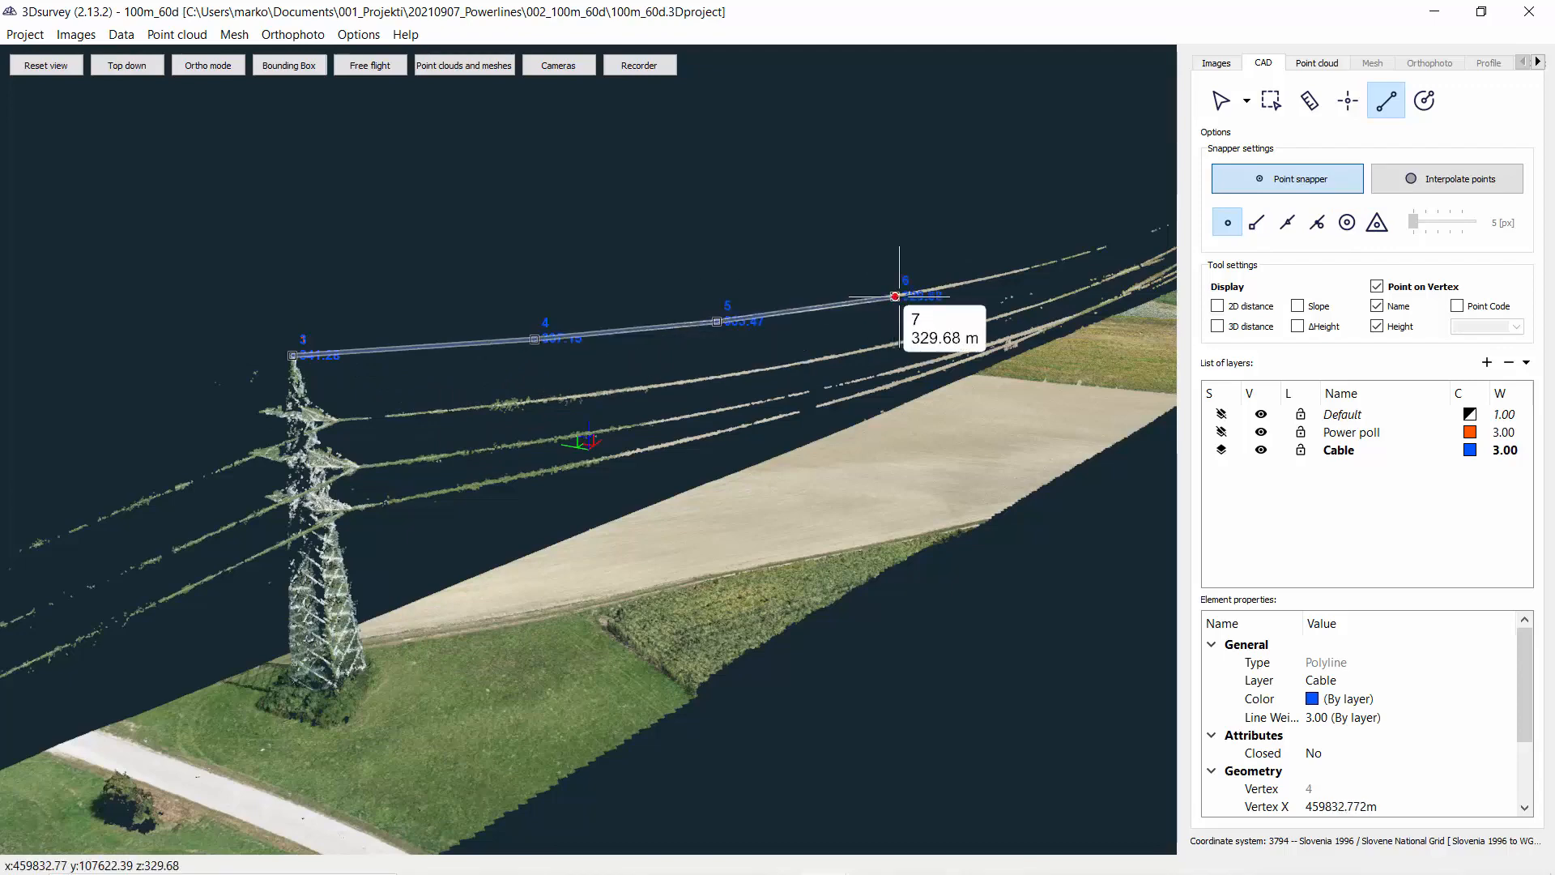
{"action": "left_click", "coordinate": [895, 296]}
{"action": "middle_click_drag", "start_coordinate": [1008, 326], "coordinate": [507, 434]}
{"action": "left_click_drag", "start_coordinate": [589, 399], "coordinate": [483, 387]}
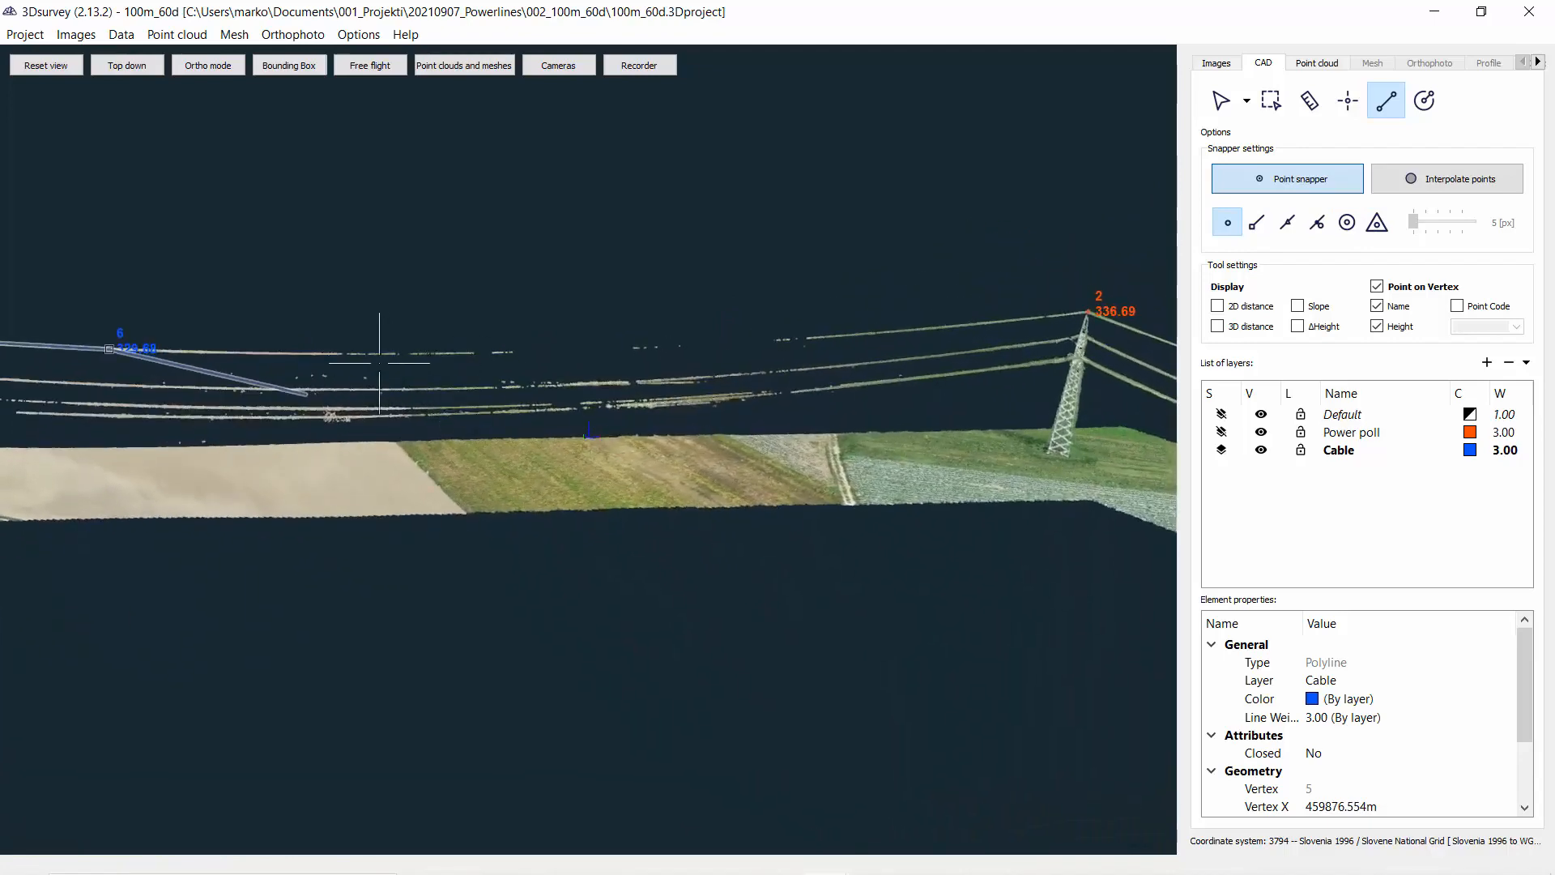
Continue the top cable polyline along the span and end it on the bend pylon's marked tip with Point on Vertex disabled.
{"action": "left_click", "coordinate": [328, 354]}
{"action": "left_click", "coordinate": [510, 352]}
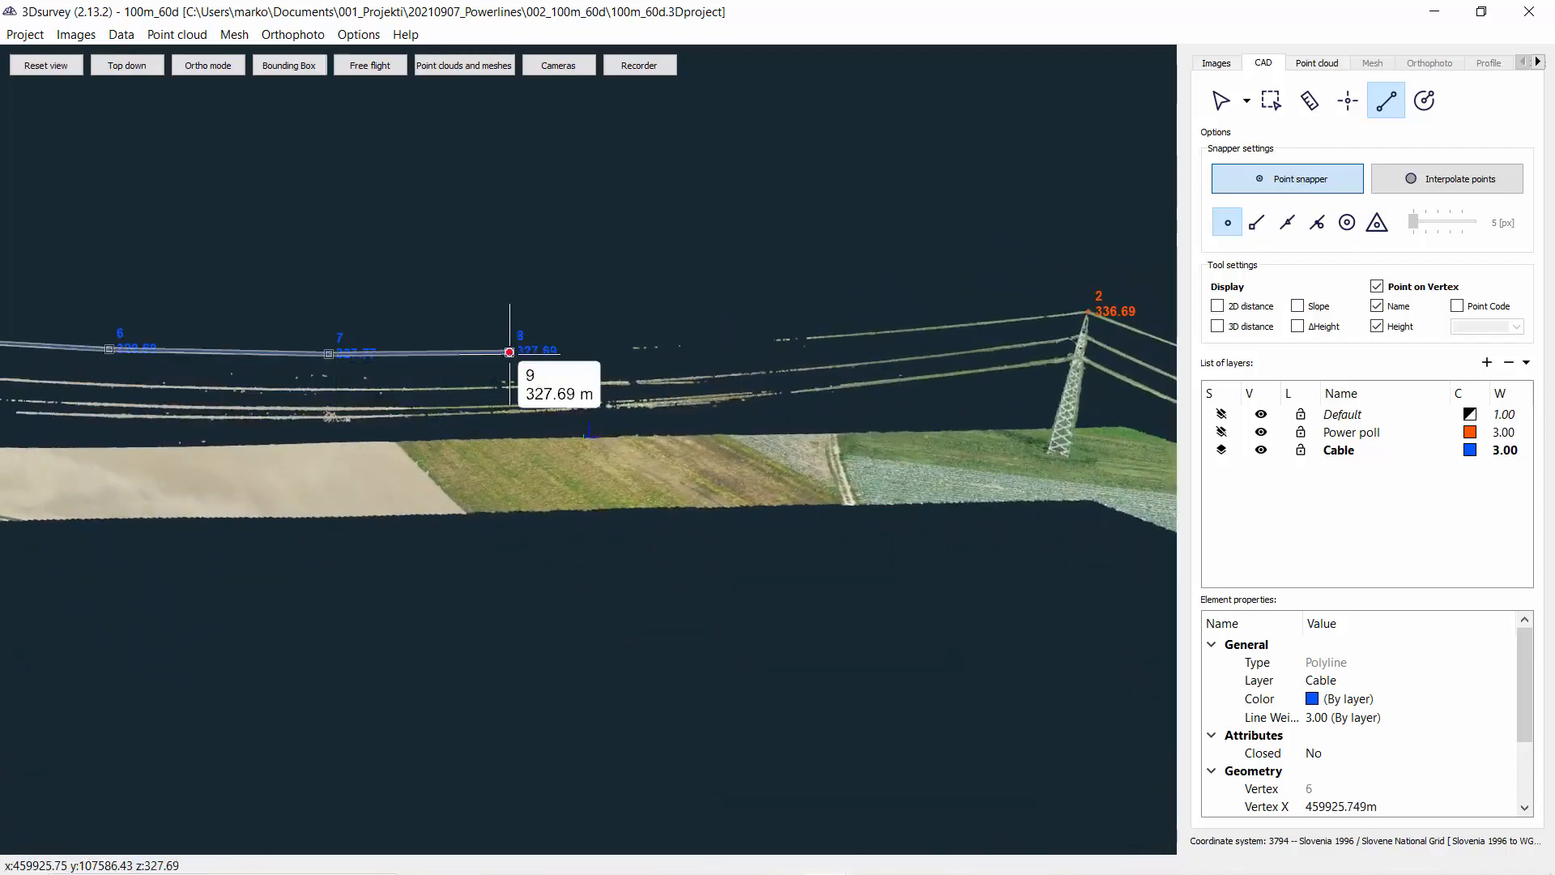
{"action": "left_click", "coordinate": [639, 348]}
{"action": "left_click", "coordinate": [777, 340]}
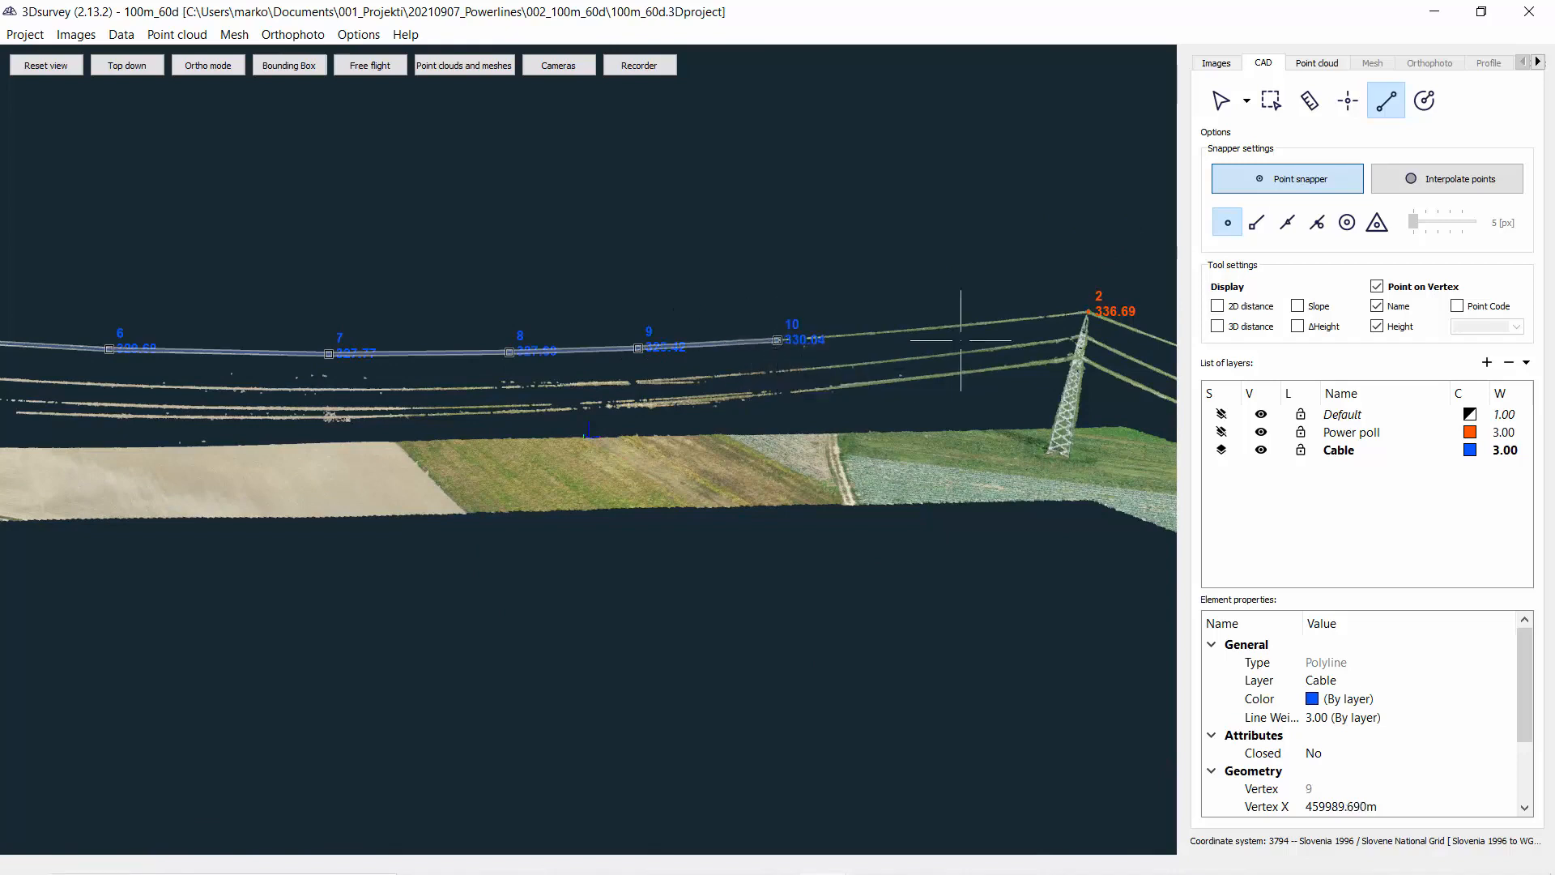
{"action": "left_click", "coordinate": [940, 327]}
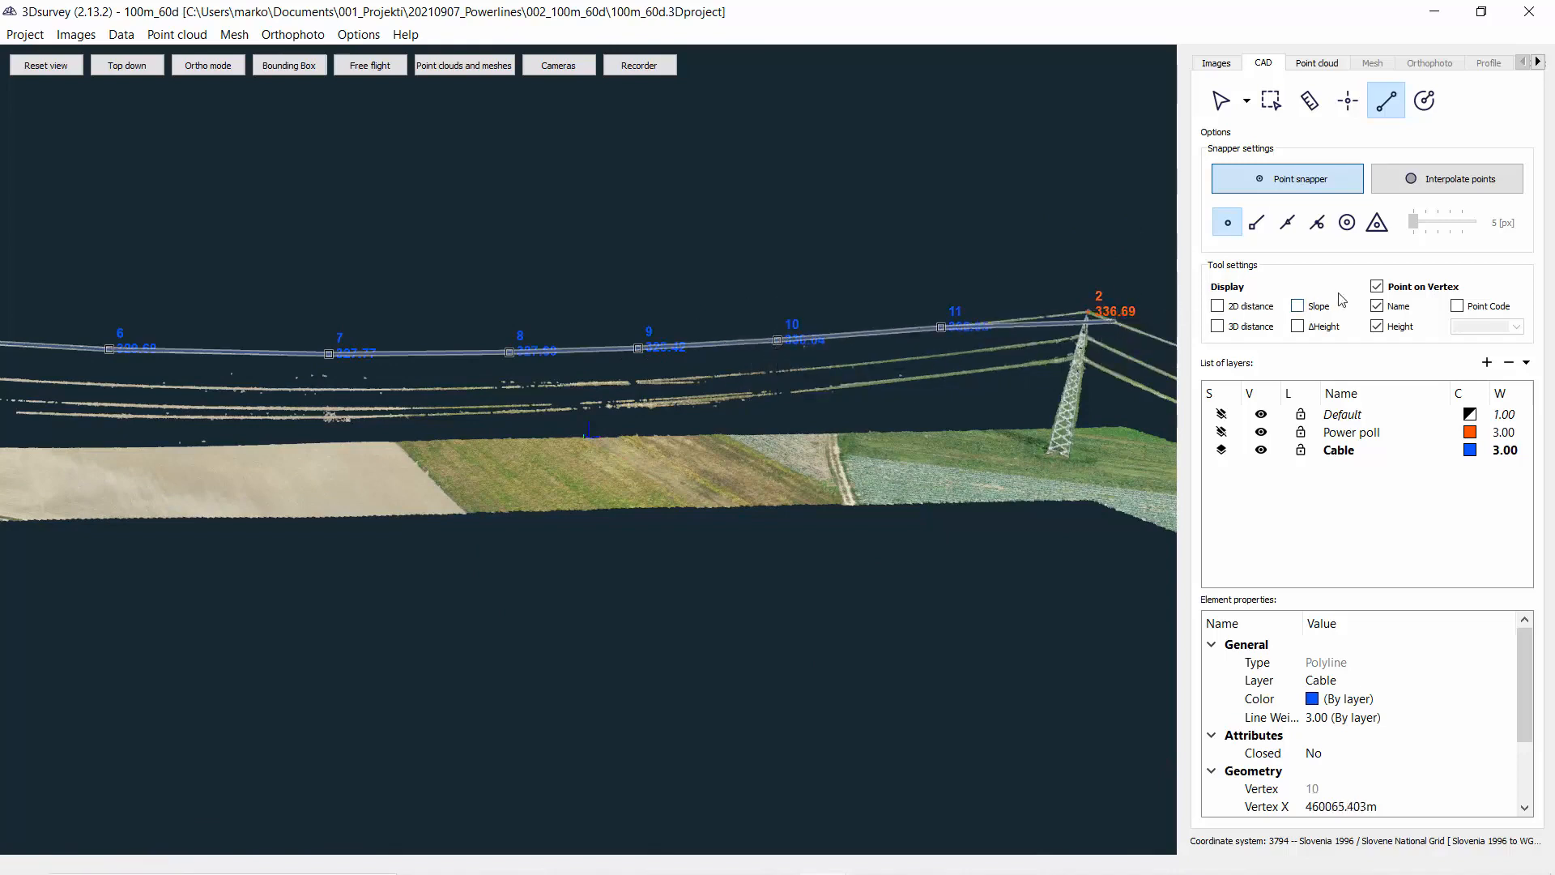
{"action": "left_click", "coordinate": [1377, 288]}
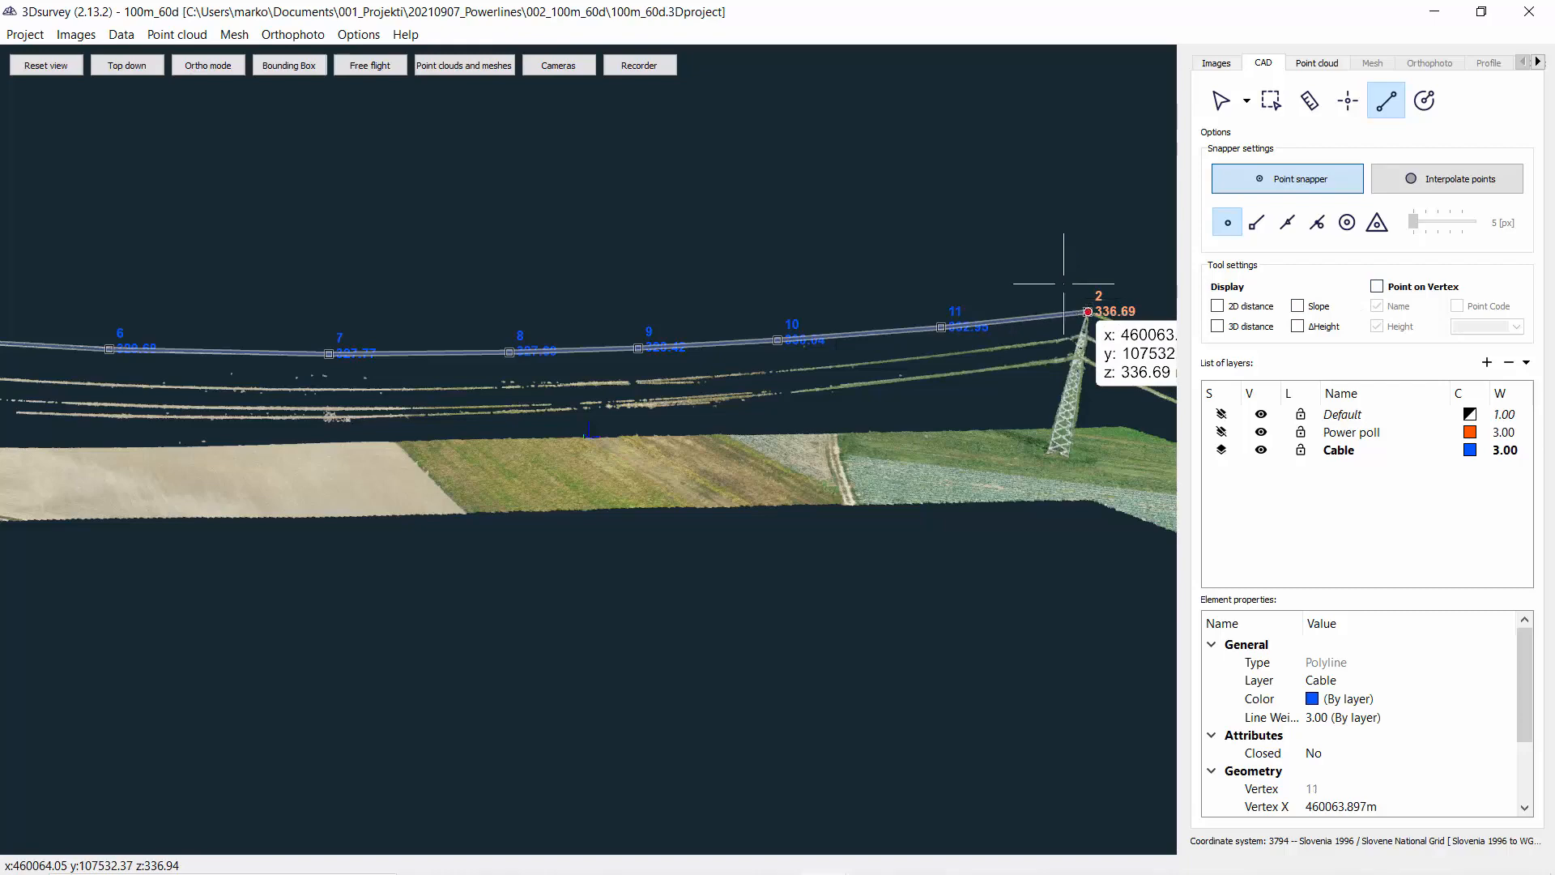
{"action": "right_click", "coordinate": [1025, 261]}
Delete the duplicate blue vertex point at the first pylon's tip, keeping the pylon's own point.
{"action": "left_click_drag", "start_coordinate": [1071, 321], "coordinate": [223, 337]}
{"action": "middle_click_drag", "start_coordinate": [223, 338], "coordinate": [399, 446]}
{"action": "scroll", "coordinate": [242, 339], "scroll_direction": "up", "scroll_amount": 2}
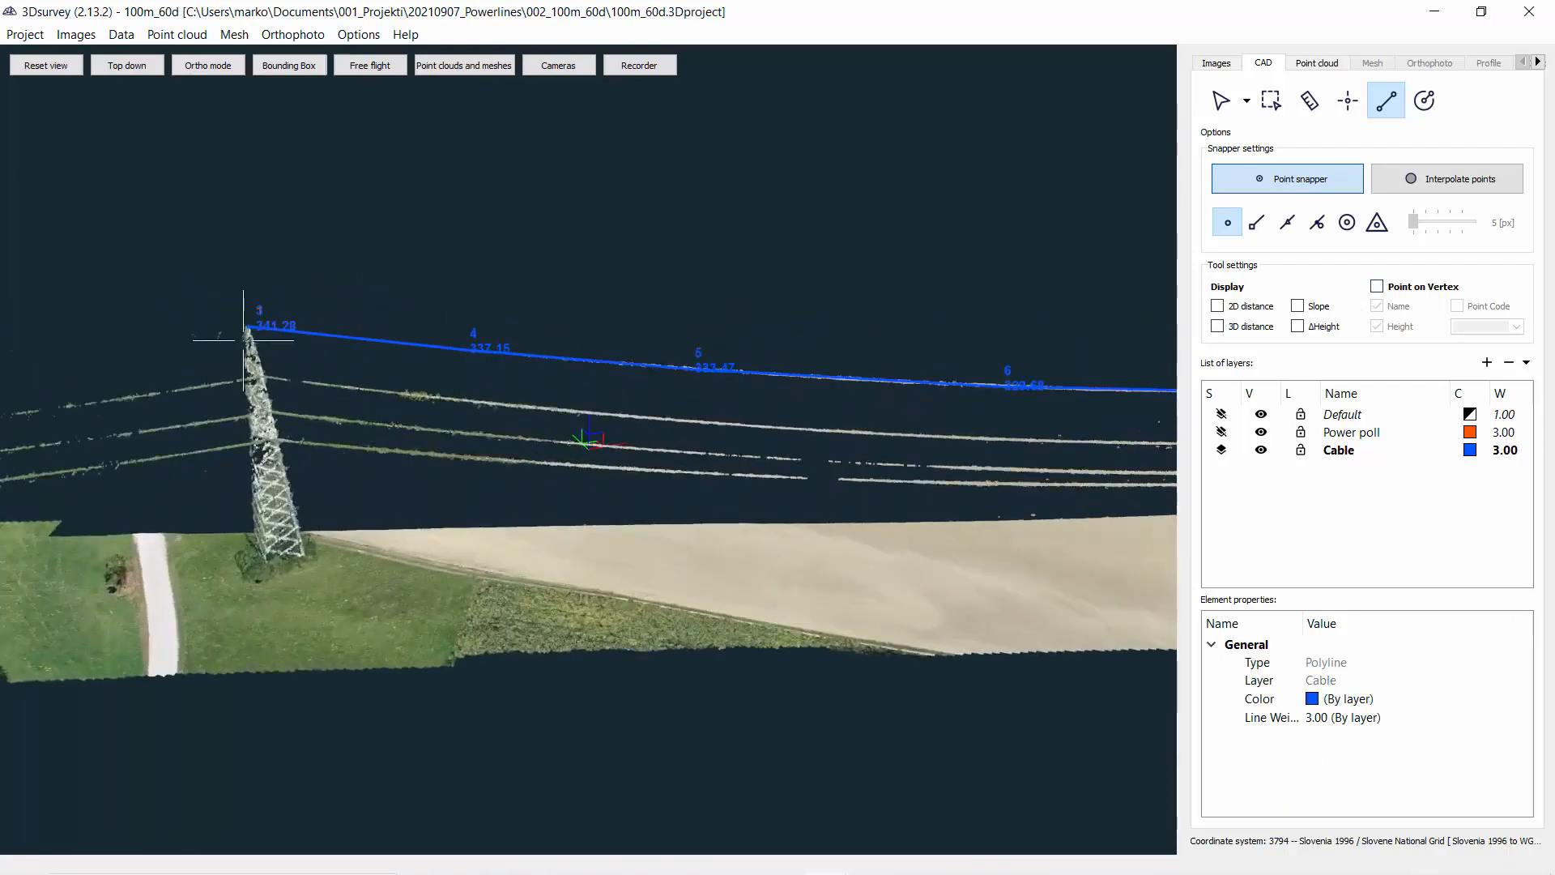
{"action": "middle_click_drag", "start_coordinate": [211, 337], "coordinate": [575, 422]}
{"action": "scroll", "coordinate": [575, 423], "scroll_direction": "up", "scroll_amount": 2}
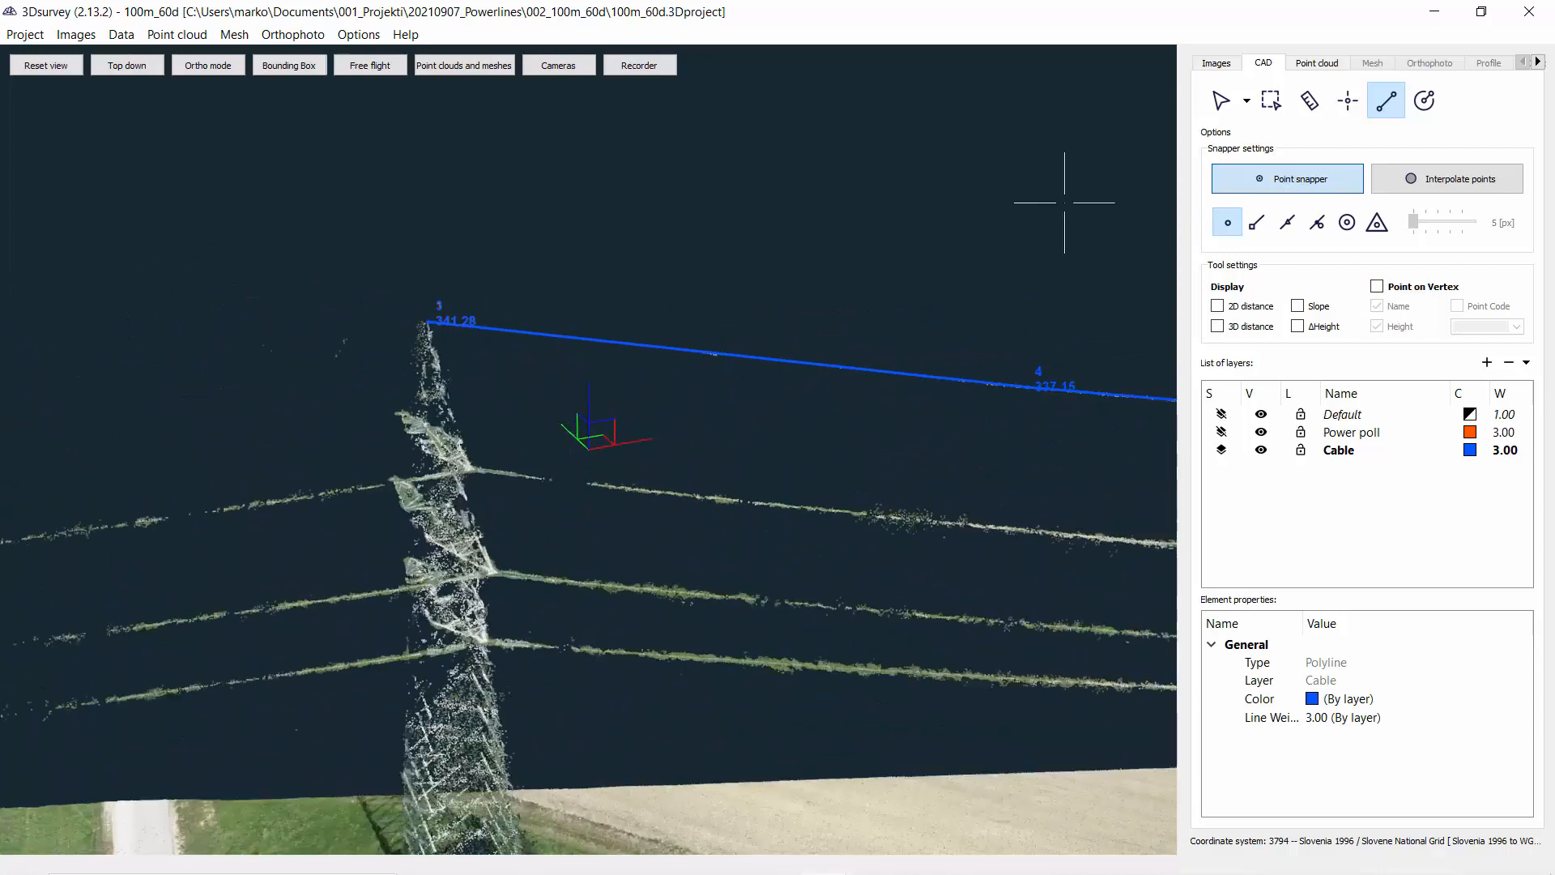
{"action": "left_click", "coordinate": [1223, 105]}
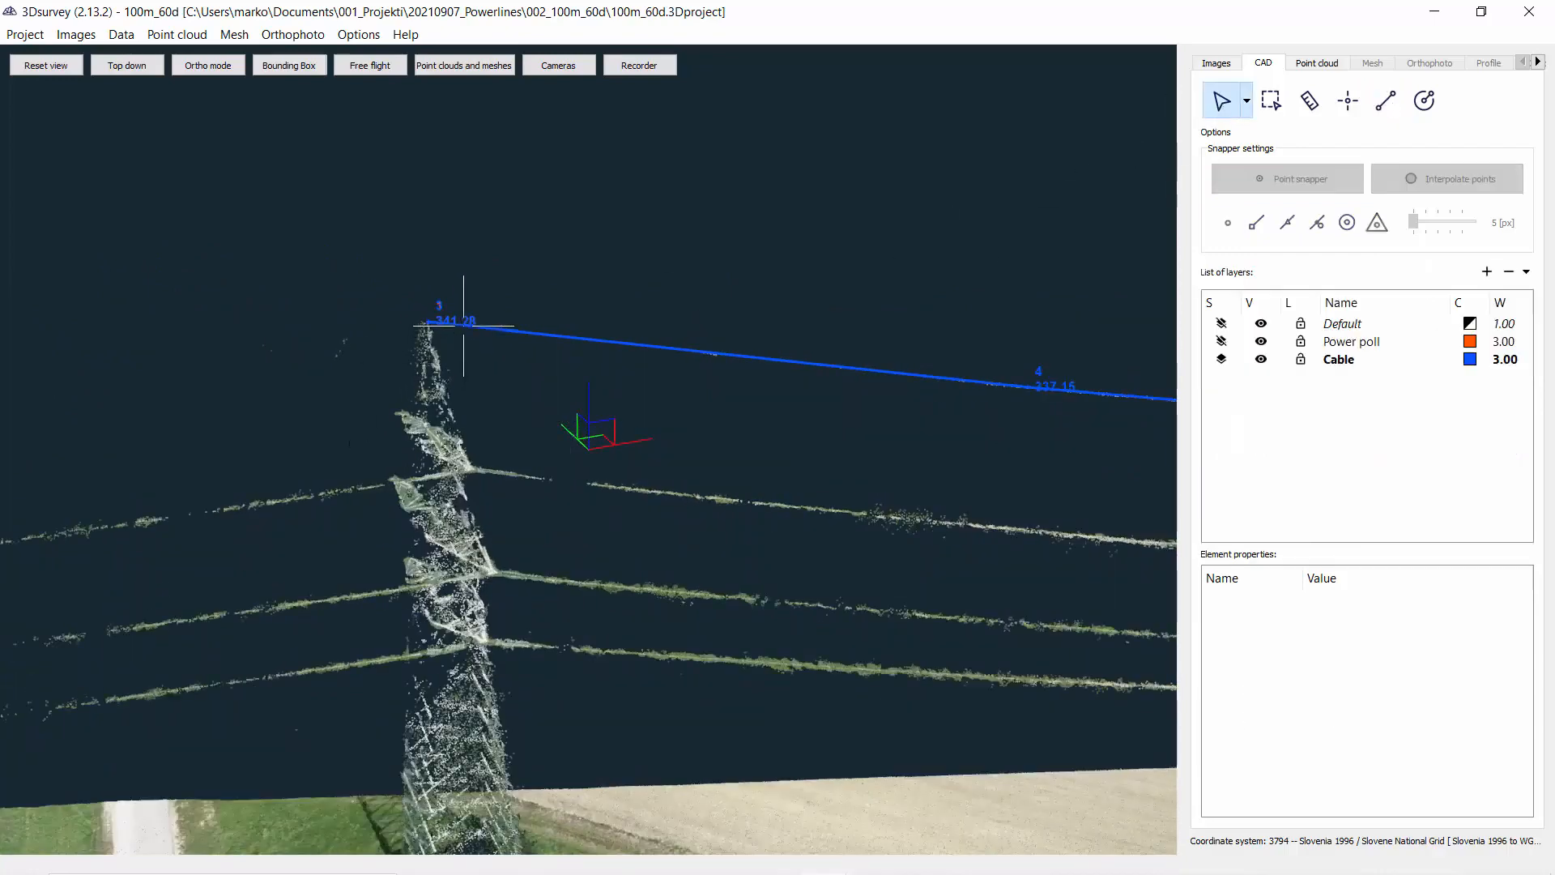
{"action": "left_click", "coordinate": [433, 321]}
{"action": "left_click", "coordinate": [496, 375]}
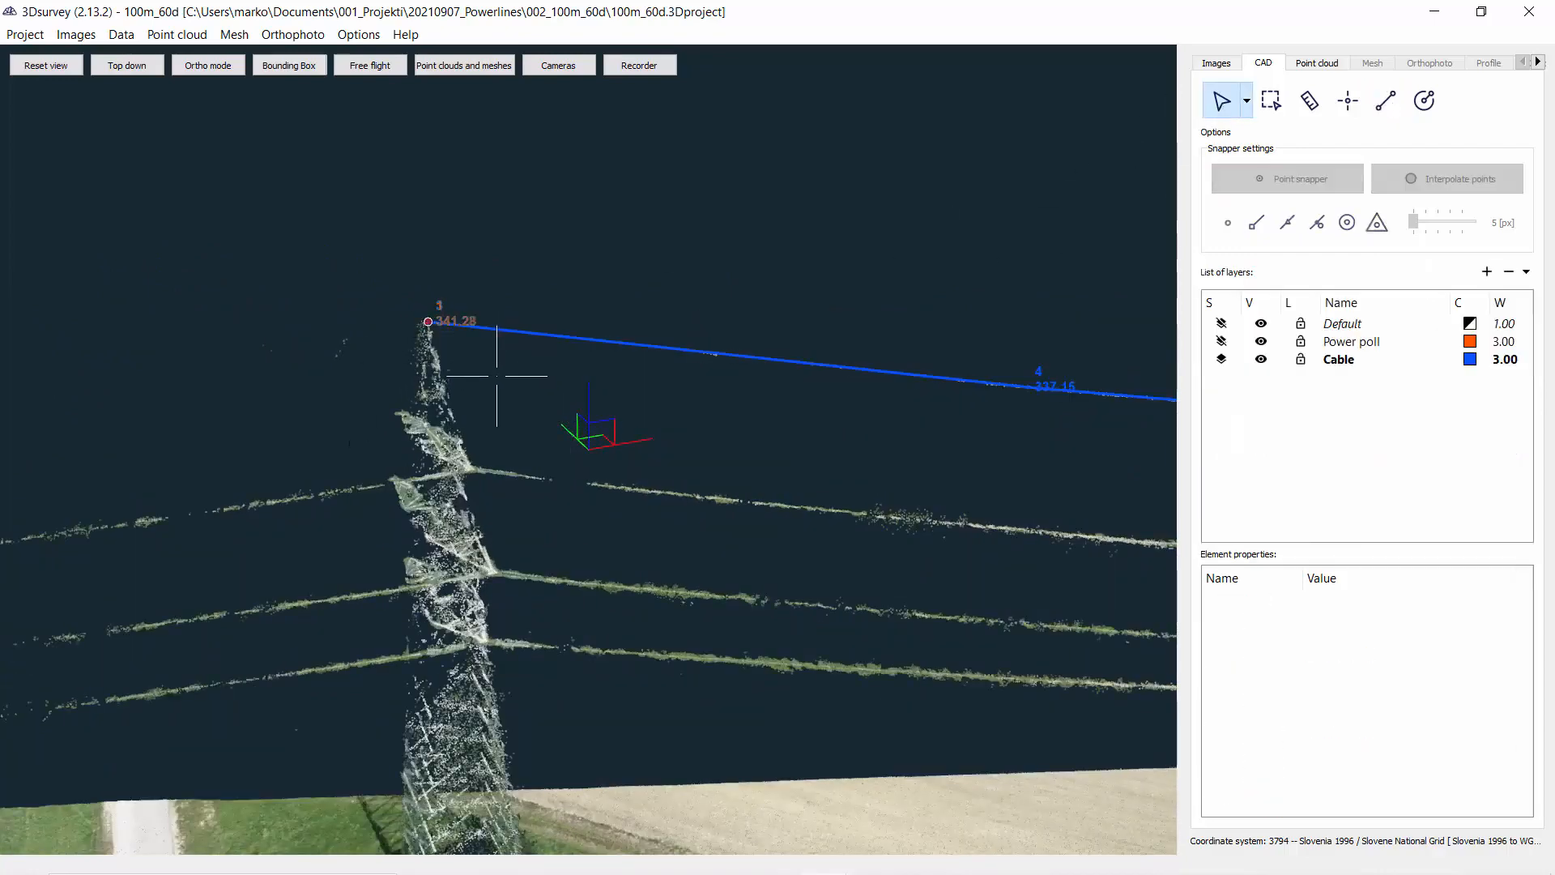
Create a layer named Cable_2 with yellow color #ffff00 and line weight 3.00, and make it the active layer.
{"action": "scroll", "coordinate": [344, 351], "scroll_direction": "down", "scroll_amount": 3}
{"action": "middle_click_drag", "start_coordinate": [666, 405], "coordinate": [465, 381]}
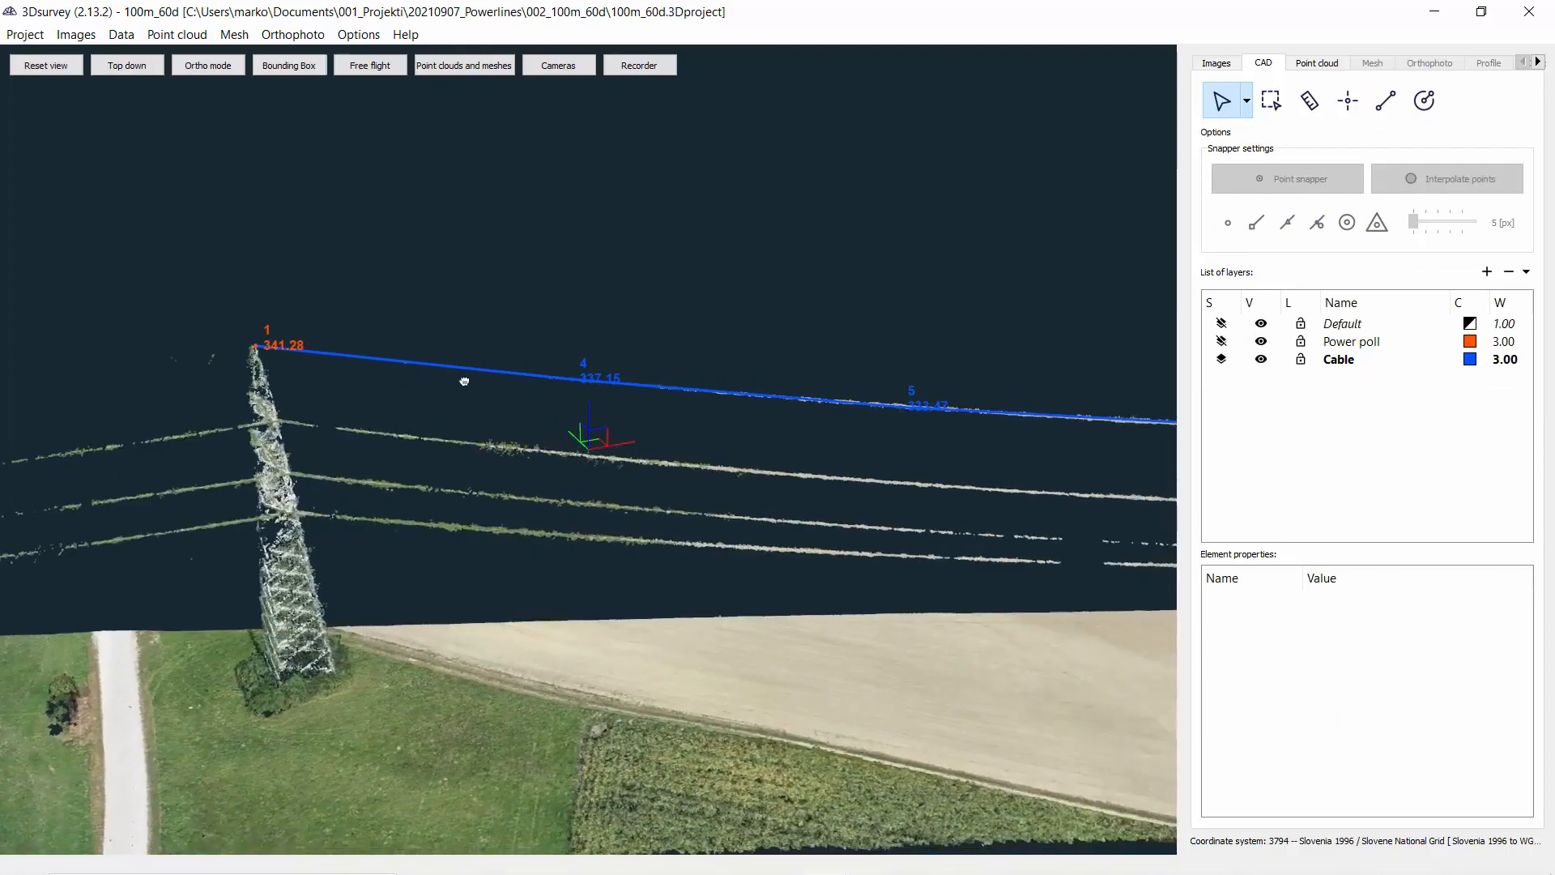
{"action": "scroll", "coordinate": [479, 531], "scroll_direction": "down", "scroll_amount": 2}
{"action": "left_click_drag", "start_coordinate": [479, 531], "coordinate": [598, 503]}
{"action": "scroll", "coordinate": [598, 504], "scroll_direction": "up", "scroll_amount": 3}
{"action": "scroll", "coordinate": [647, 498], "scroll_direction": "up", "scroll_amount": 2}
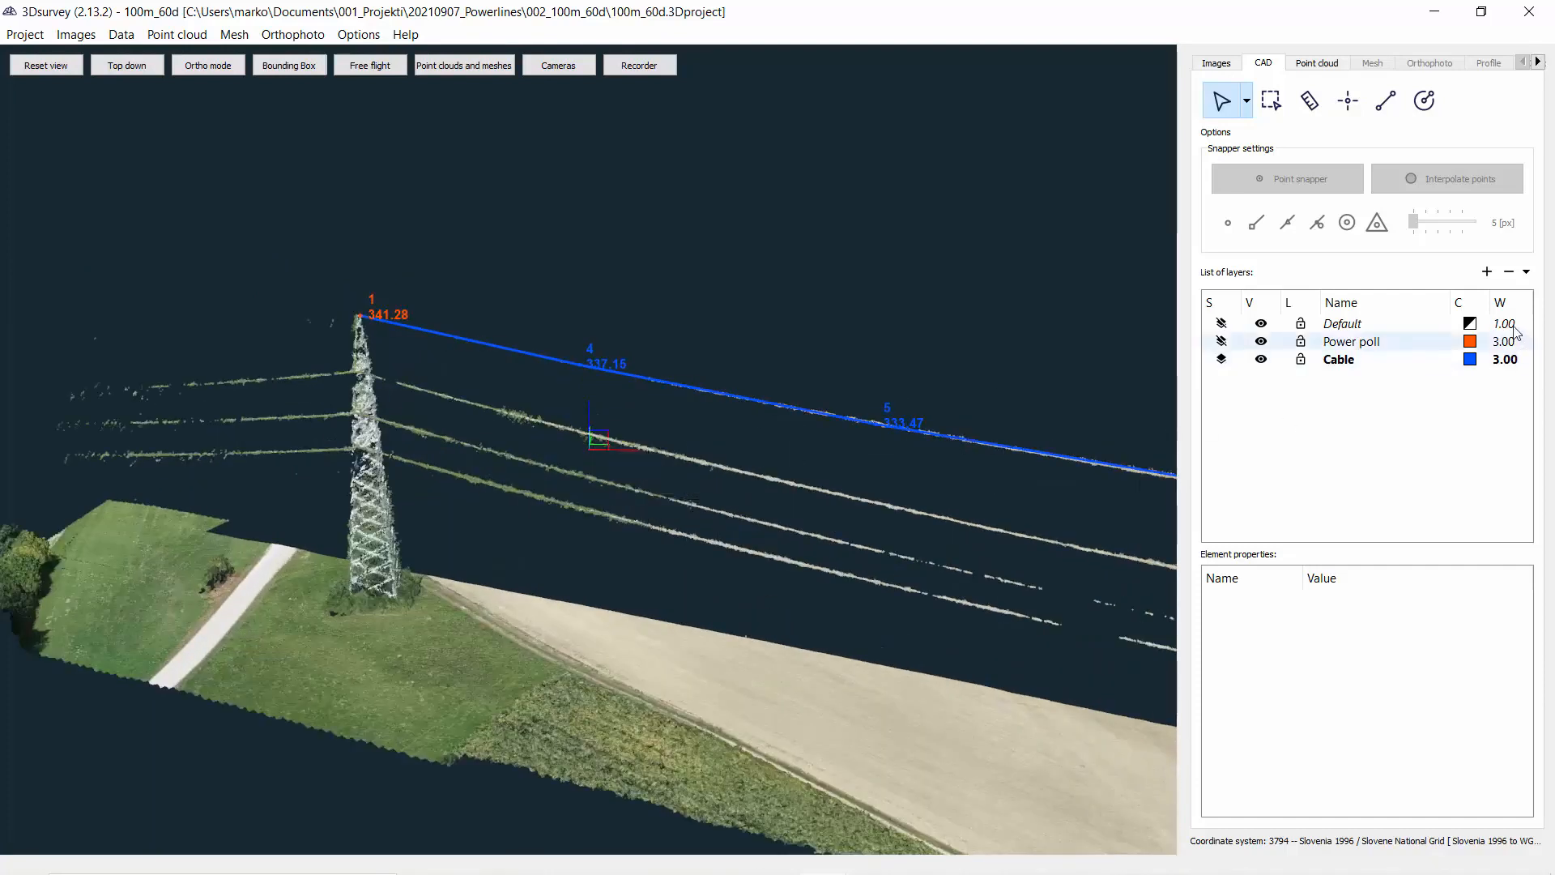
{"action": "left_click", "coordinate": [1487, 272]}
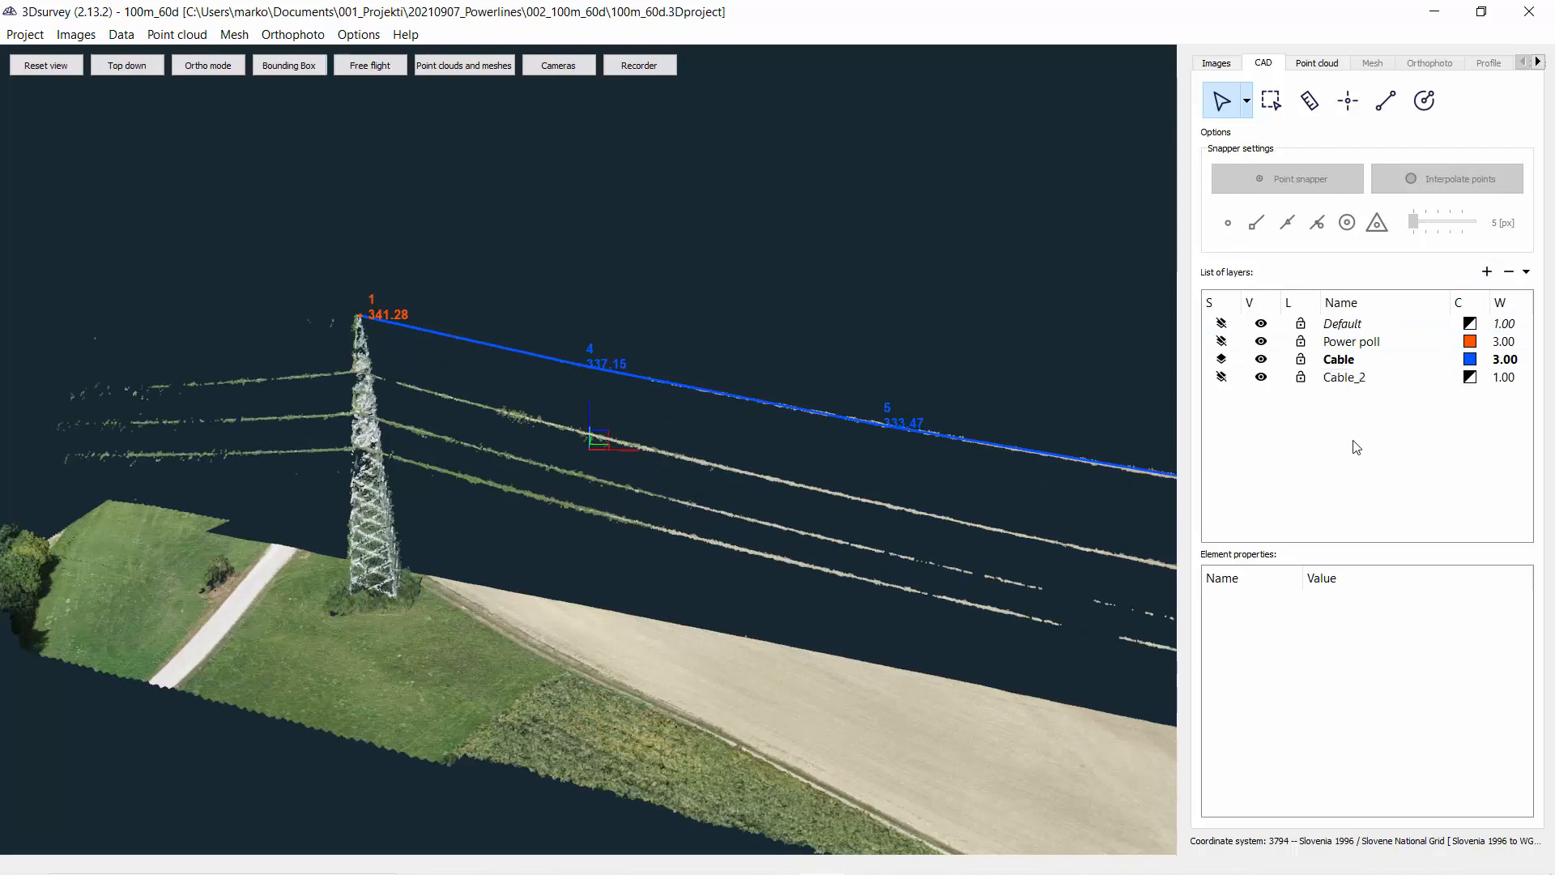
{"action": "double_click", "coordinate": [1470, 377]}
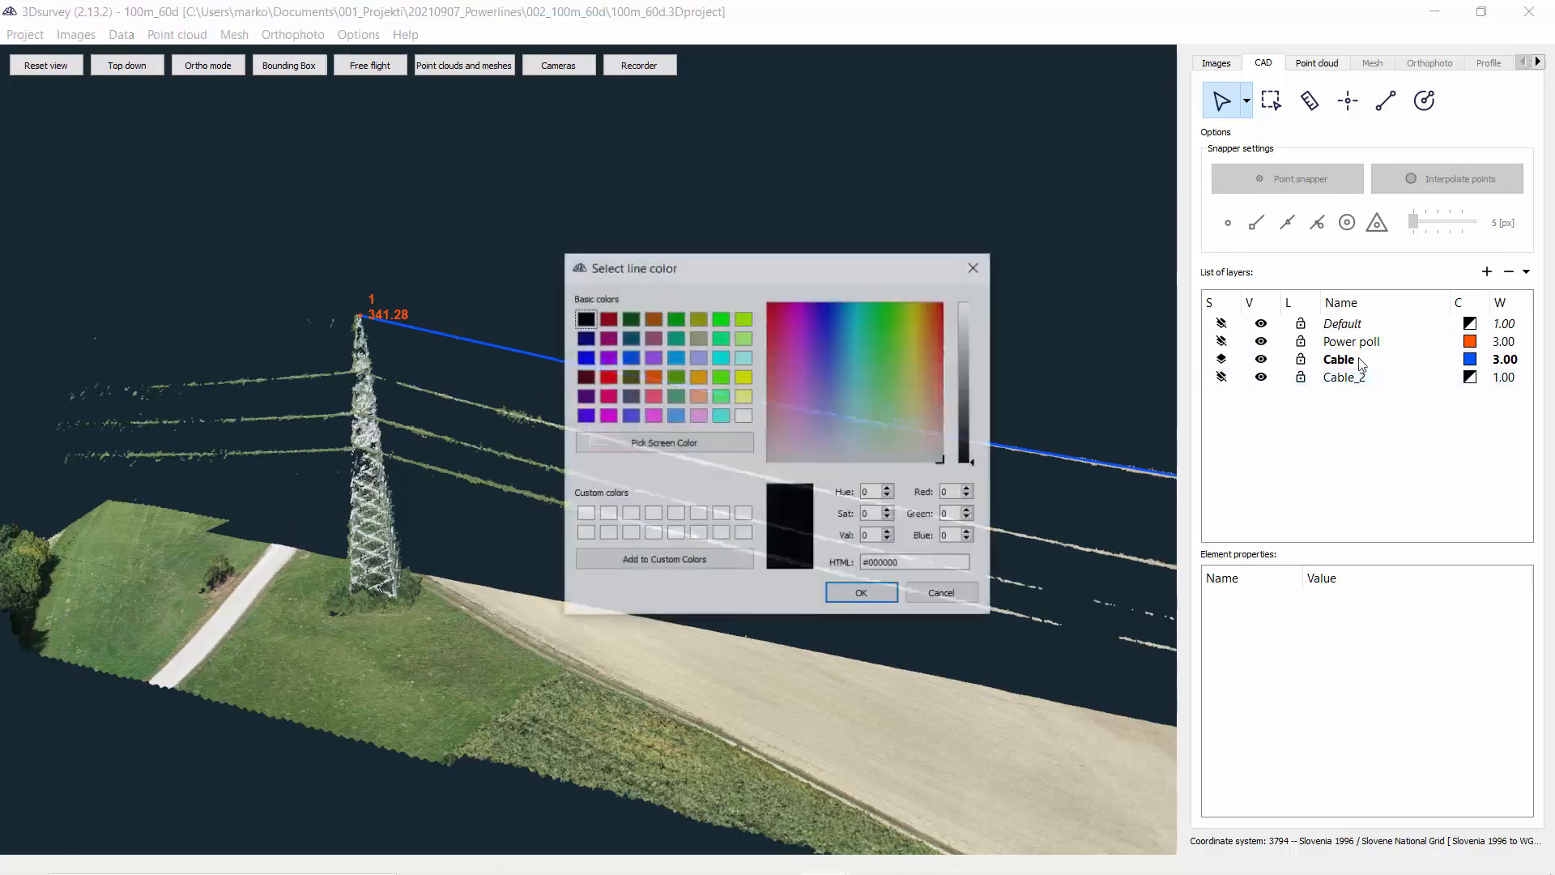
{"action": "left_click", "coordinate": [744, 378]}
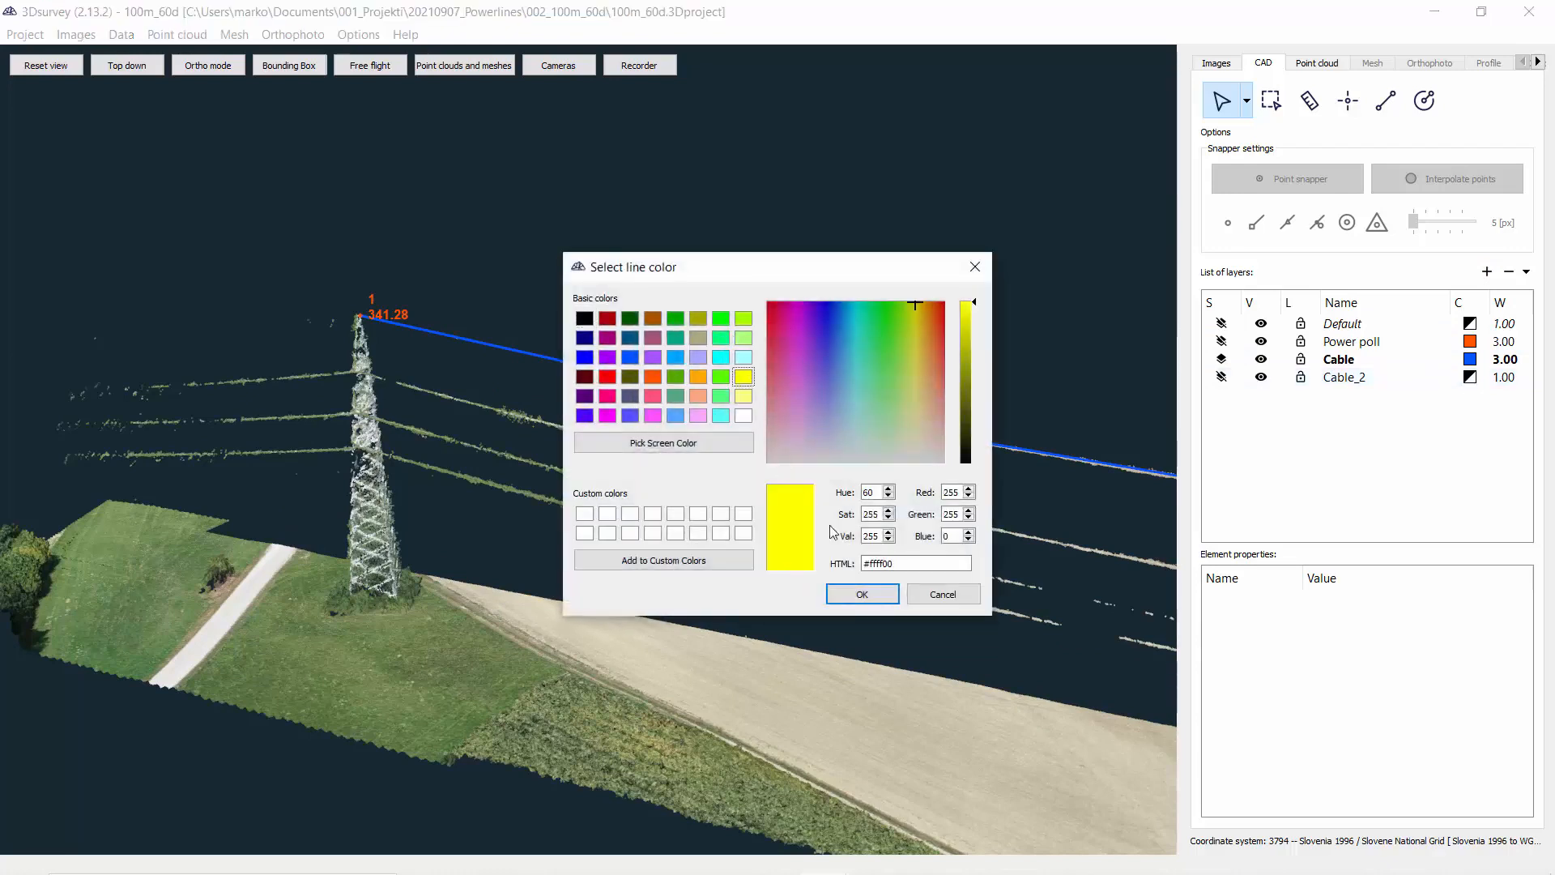
{"action": "left_click", "coordinate": [861, 593]}
{"action": "left_click", "coordinate": [1221, 376]}
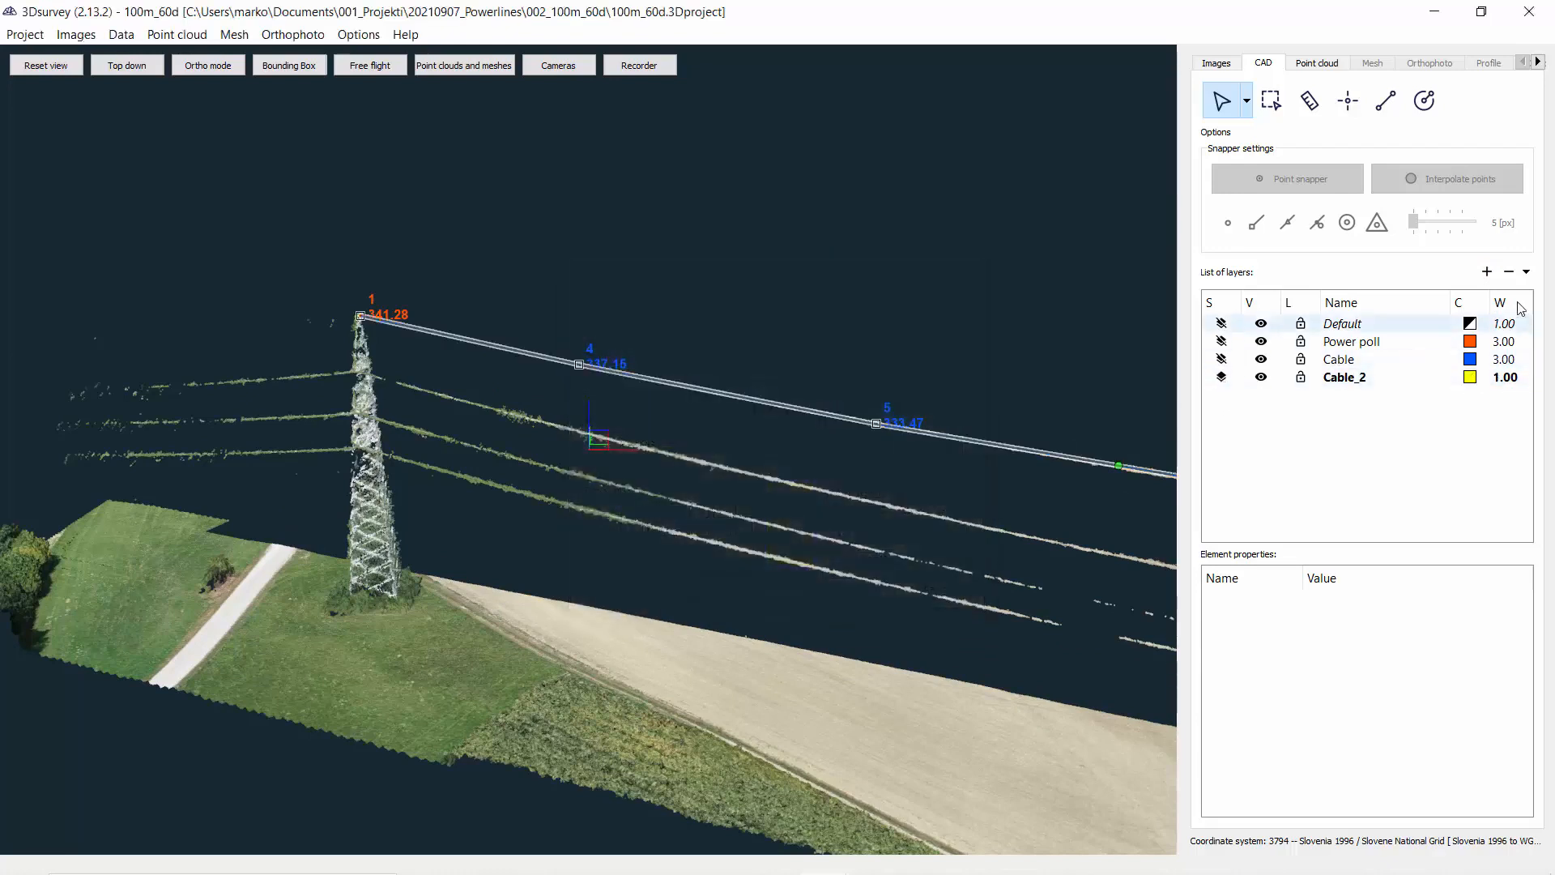
{"action": "double_click", "coordinate": [1507, 377]}
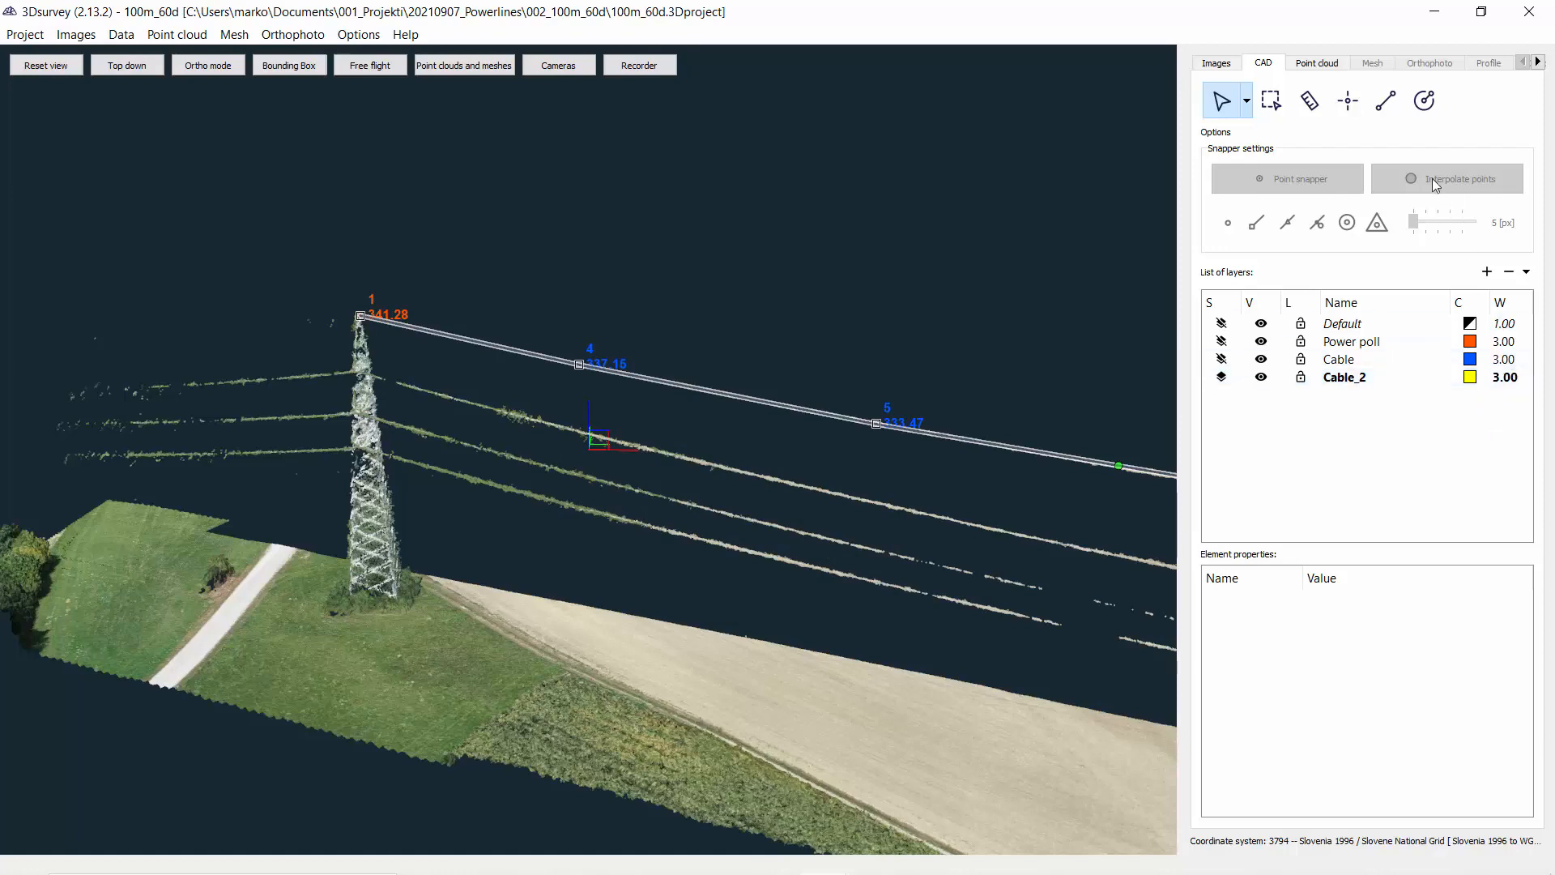
Re-enable Point on Vertex and start the Cable_2 polyline at the outer end of the first pylon's upper crossarm.
{"action": "left_click", "coordinate": [1387, 117]}
{"action": "scroll", "coordinate": [524, 372], "scroll_direction": "up", "scroll_amount": 5}
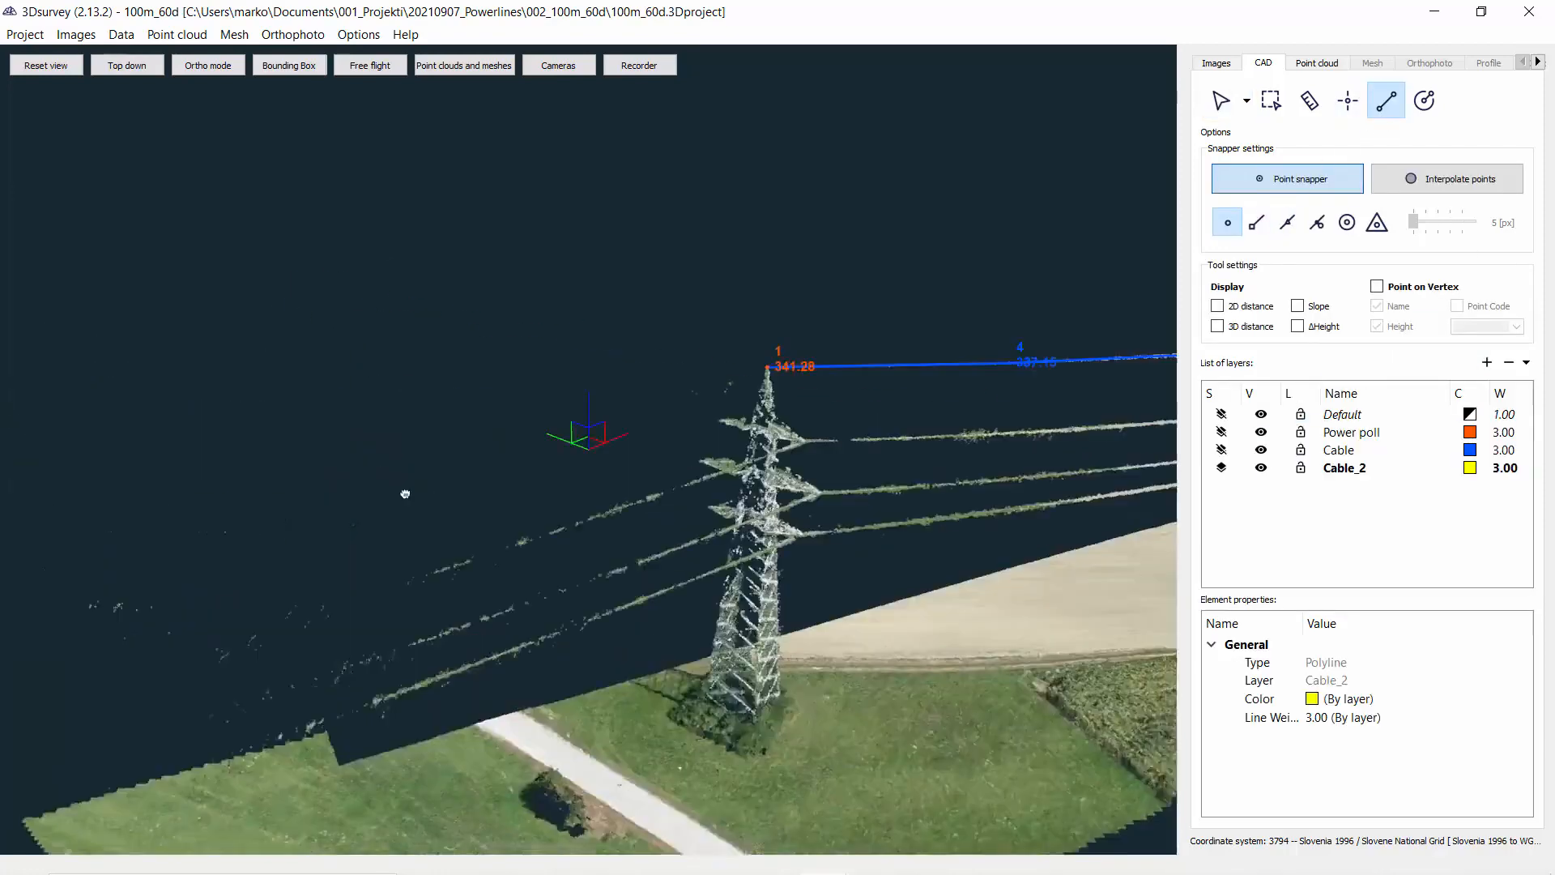
{"action": "scroll", "coordinate": [525, 372], "scroll_direction": "down", "scroll_amount": 3}
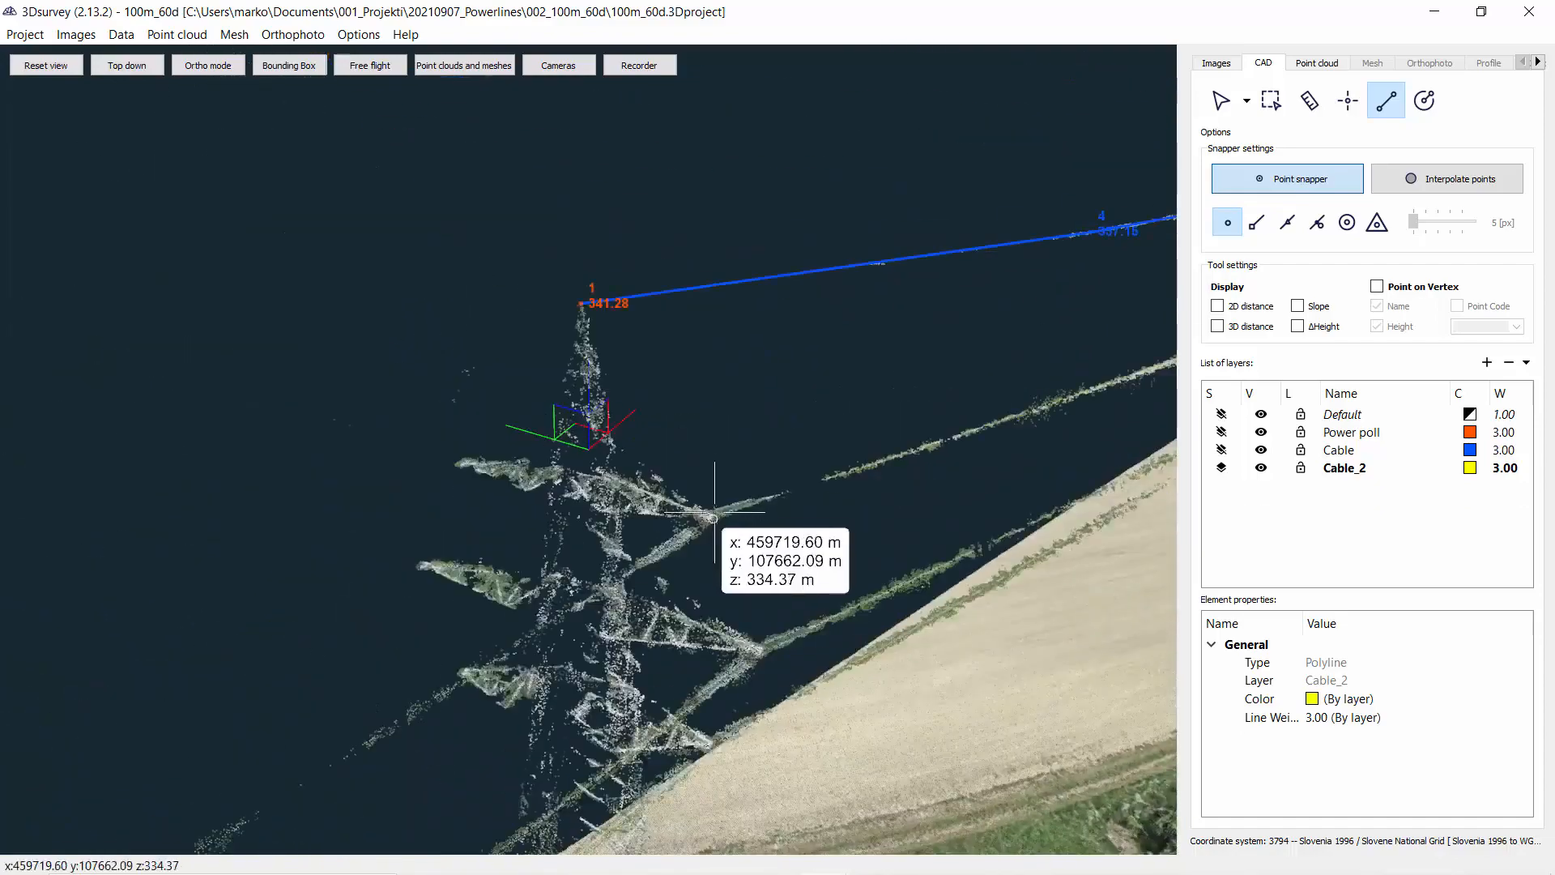
{"action": "left_click", "coordinate": [697, 522]}
{"action": "scroll", "coordinate": [697, 523], "scroll_direction": "up", "scroll_amount": 4}
{"action": "key", "text": "Escape"}
{"action": "left_click", "coordinate": [1386, 100]}
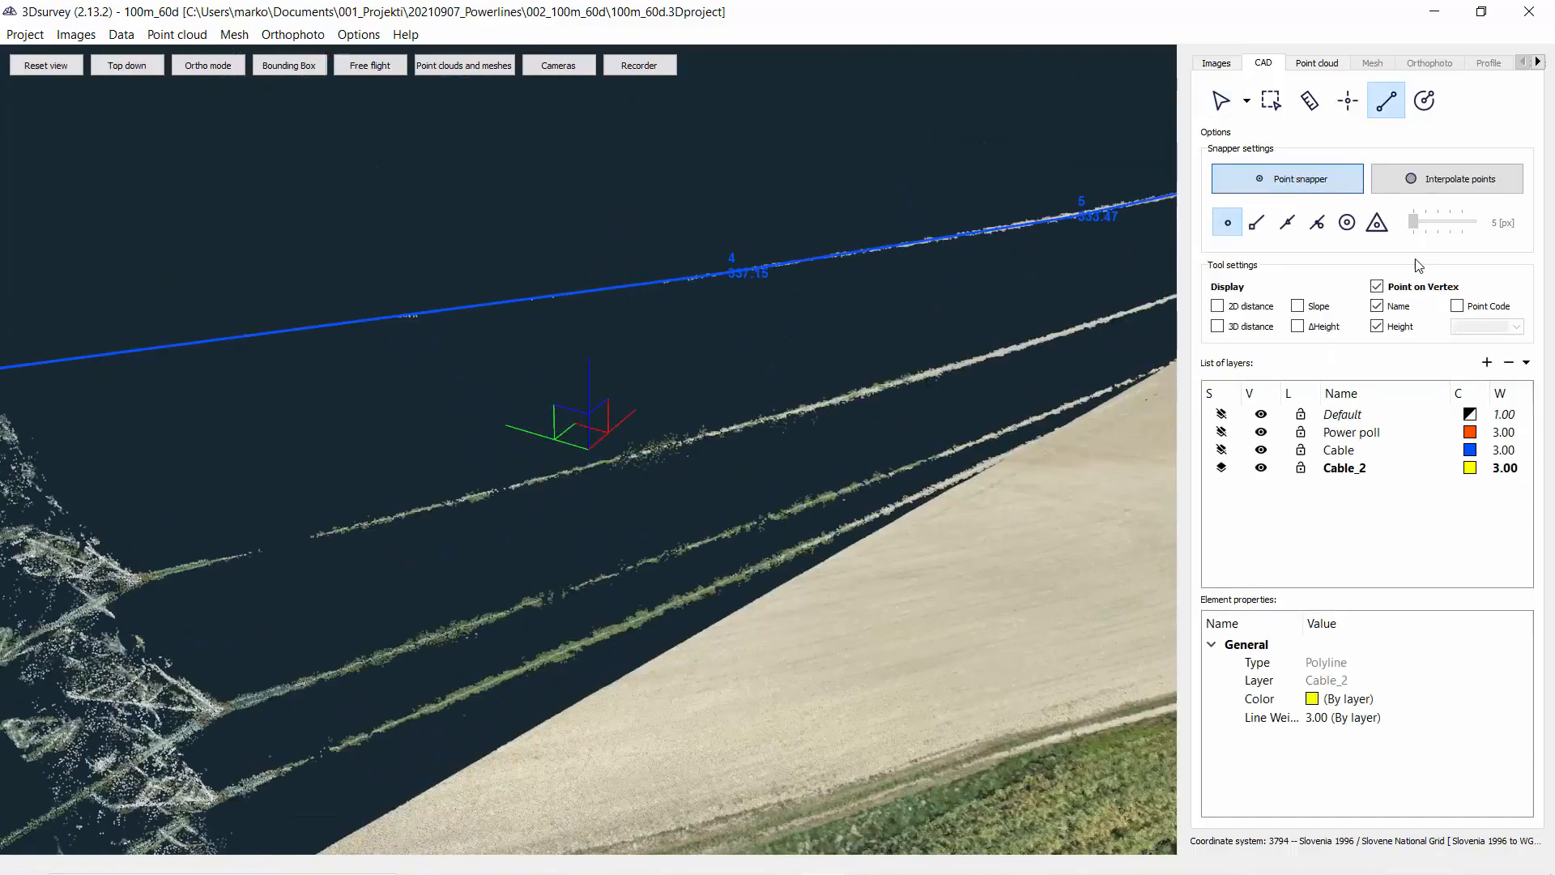
{"action": "left_click", "coordinate": [137, 577]}
Trace the Cable_2 polyline along the upper crossarm's cable with vertices across the span towards the bend pylon.
{"action": "scroll", "coordinate": [137, 577], "scroll_direction": "down", "scroll_amount": 3}
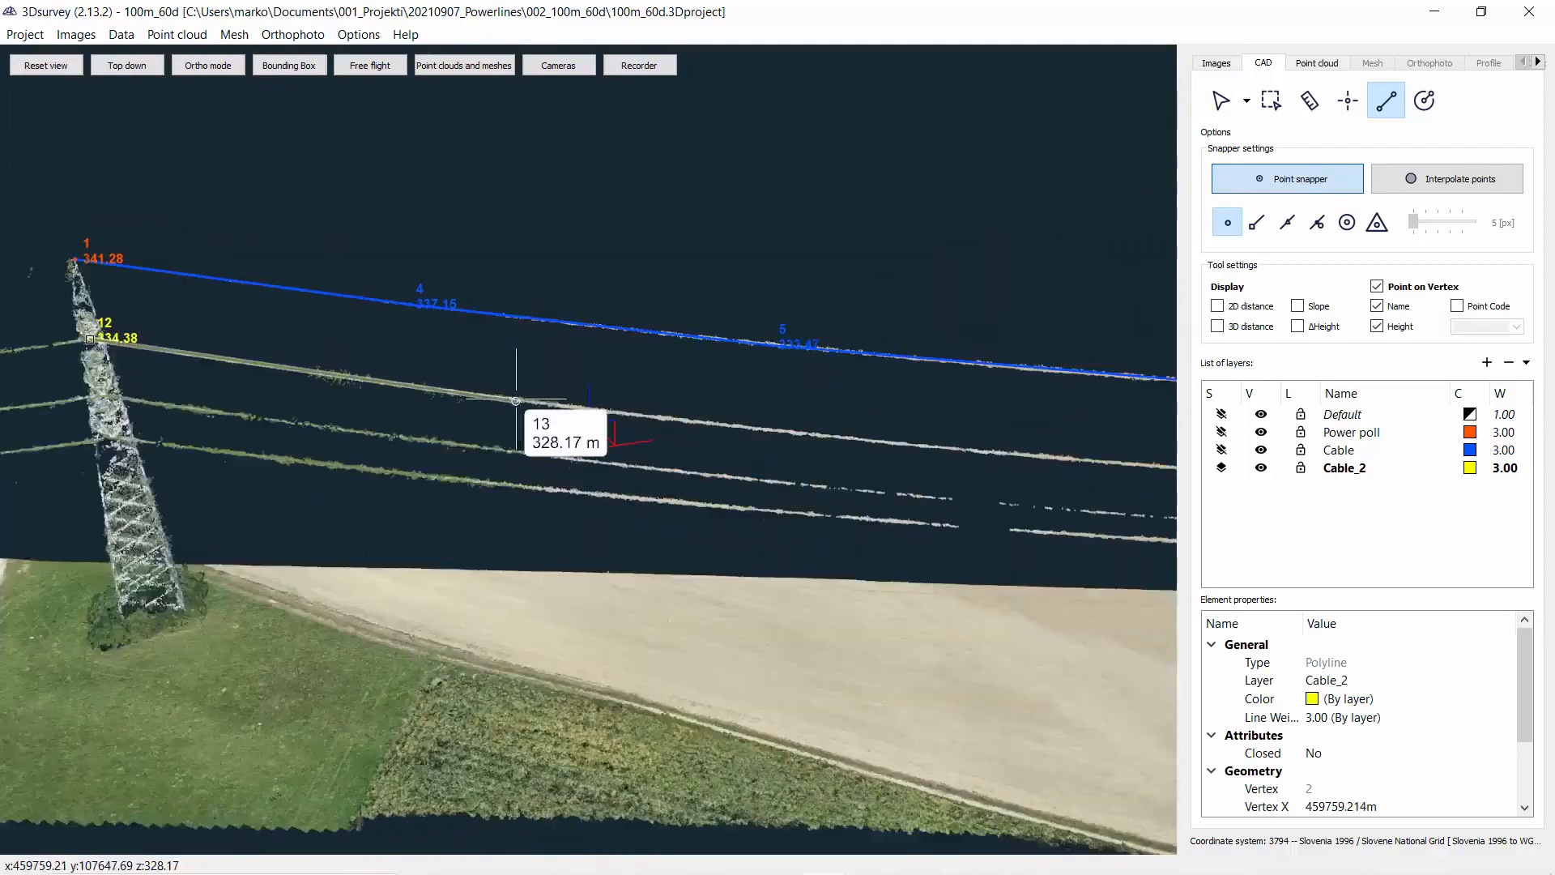
{"action": "left_click", "coordinate": [521, 410]}
{"action": "scroll", "coordinate": [521, 410], "scroll_direction": "up", "scroll_amount": 3}
{"action": "left_click", "coordinate": [803, 479]}
{"action": "scroll", "coordinate": [803, 479], "scroll_direction": "down", "scroll_amount": 3}
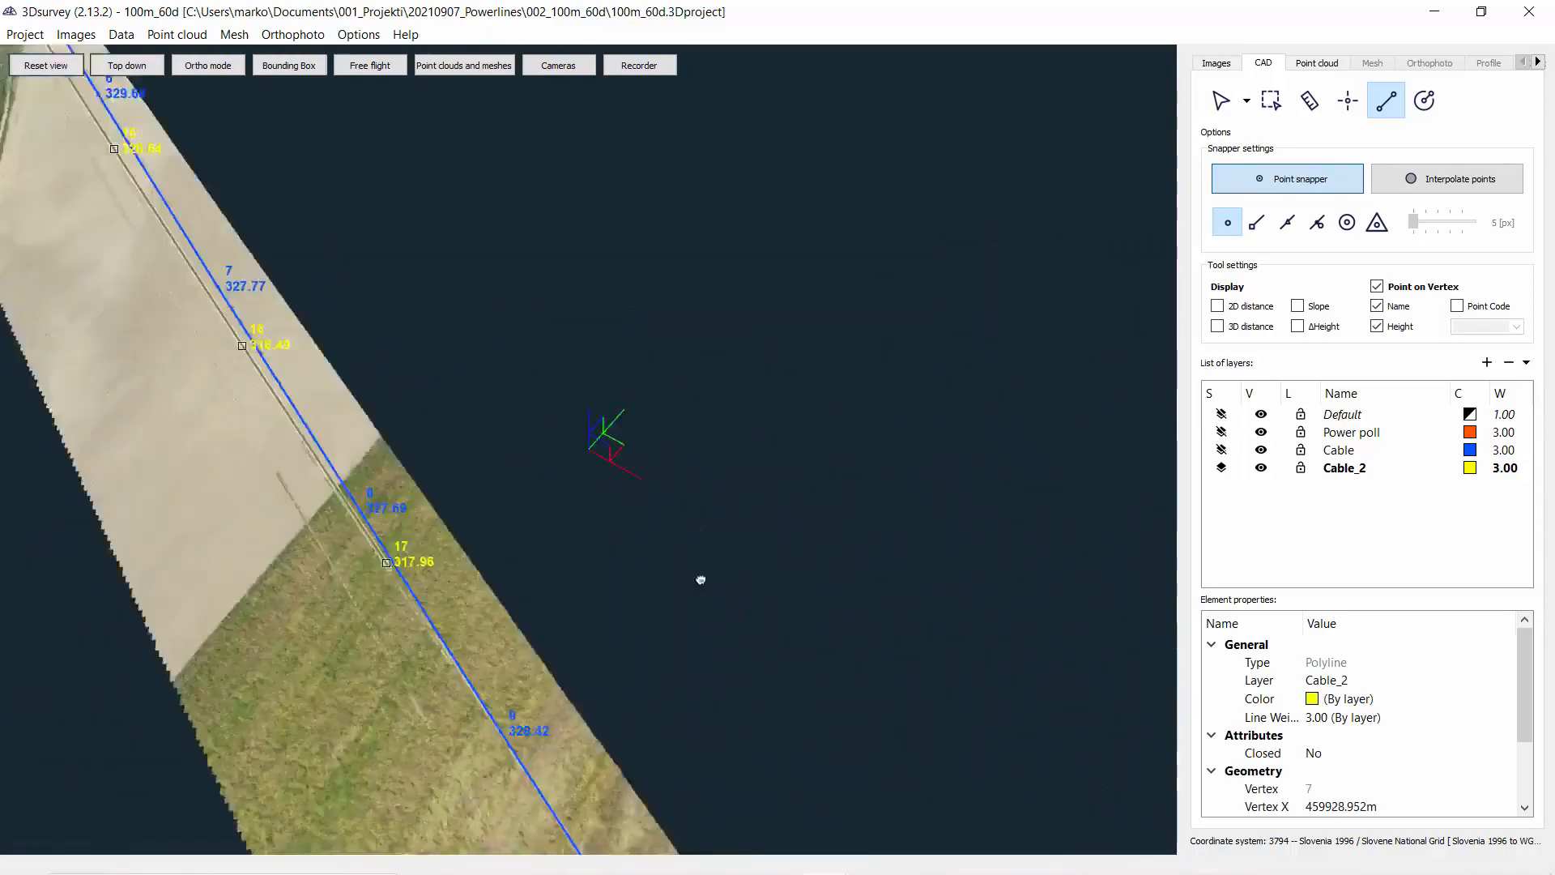
{"action": "left_click", "coordinate": [698, 576]}
{"action": "scroll", "coordinate": [768, 514], "scroll_direction": "up", "scroll_amount": 3}
{"action": "scroll", "coordinate": [1016, 470], "scroll_direction": "down", "scroll_amount": 3}
{"action": "left_click", "coordinate": [791, 407]}
{"action": "left_click", "coordinate": [757, 480]}
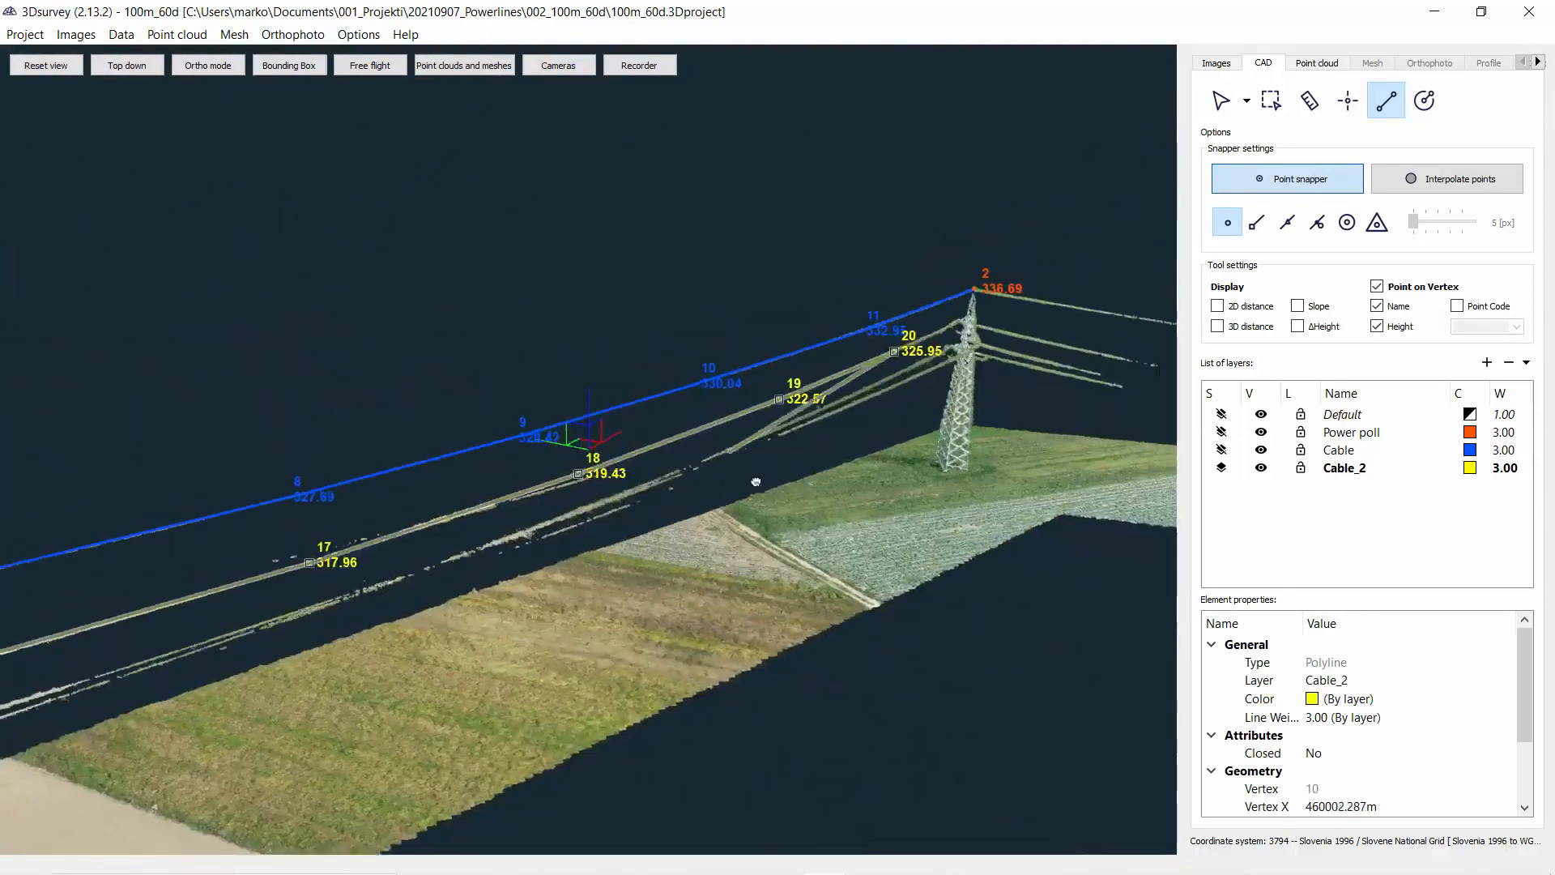
{"action": "left_click", "coordinate": [806, 461]}
Attach the Cable_2 polyline to the bend pylon's upper crossarm, add two vertices along the outgoing cable, and finish the line.
{"action": "scroll", "coordinate": [806, 462], "scroll_direction": "up", "scroll_amount": 3}
{"action": "scroll", "coordinate": [799, 650], "scroll_direction": "down", "scroll_amount": 3}
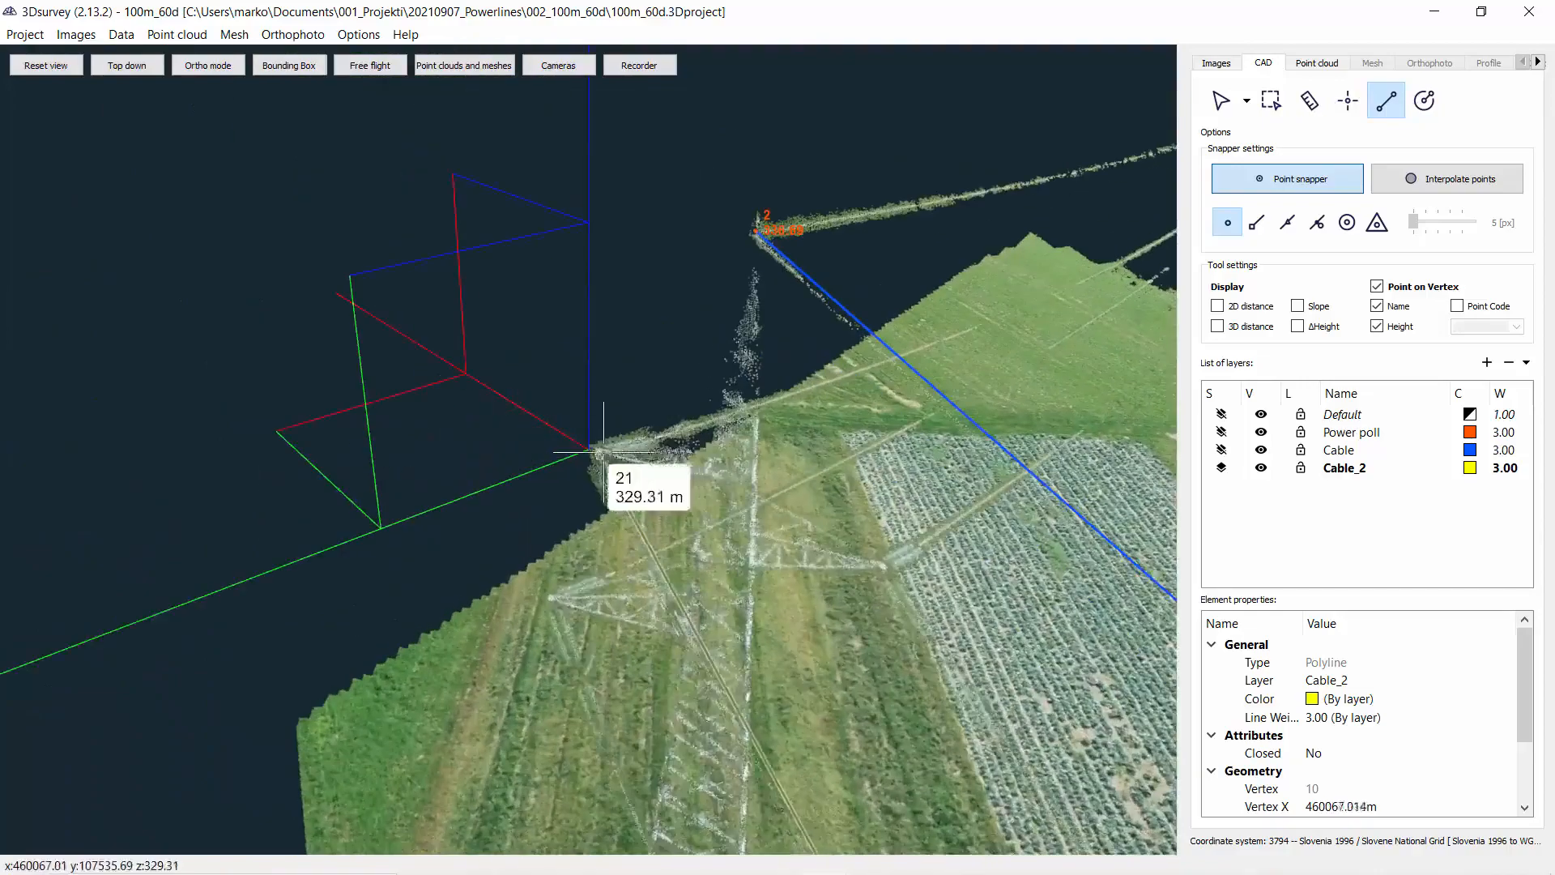
{"action": "left_click", "coordinate": [597, 451]}
{"action": "scroll", "coordinate": [597, 451], "scroll_direction": "up", "scroll_amount": 3}
{"action": "left_click", "coordinate": [1068, 496]}
{"action": "right_click_drag", "start_coordinate": [1069, 496], "coordinate": [690, 468]}
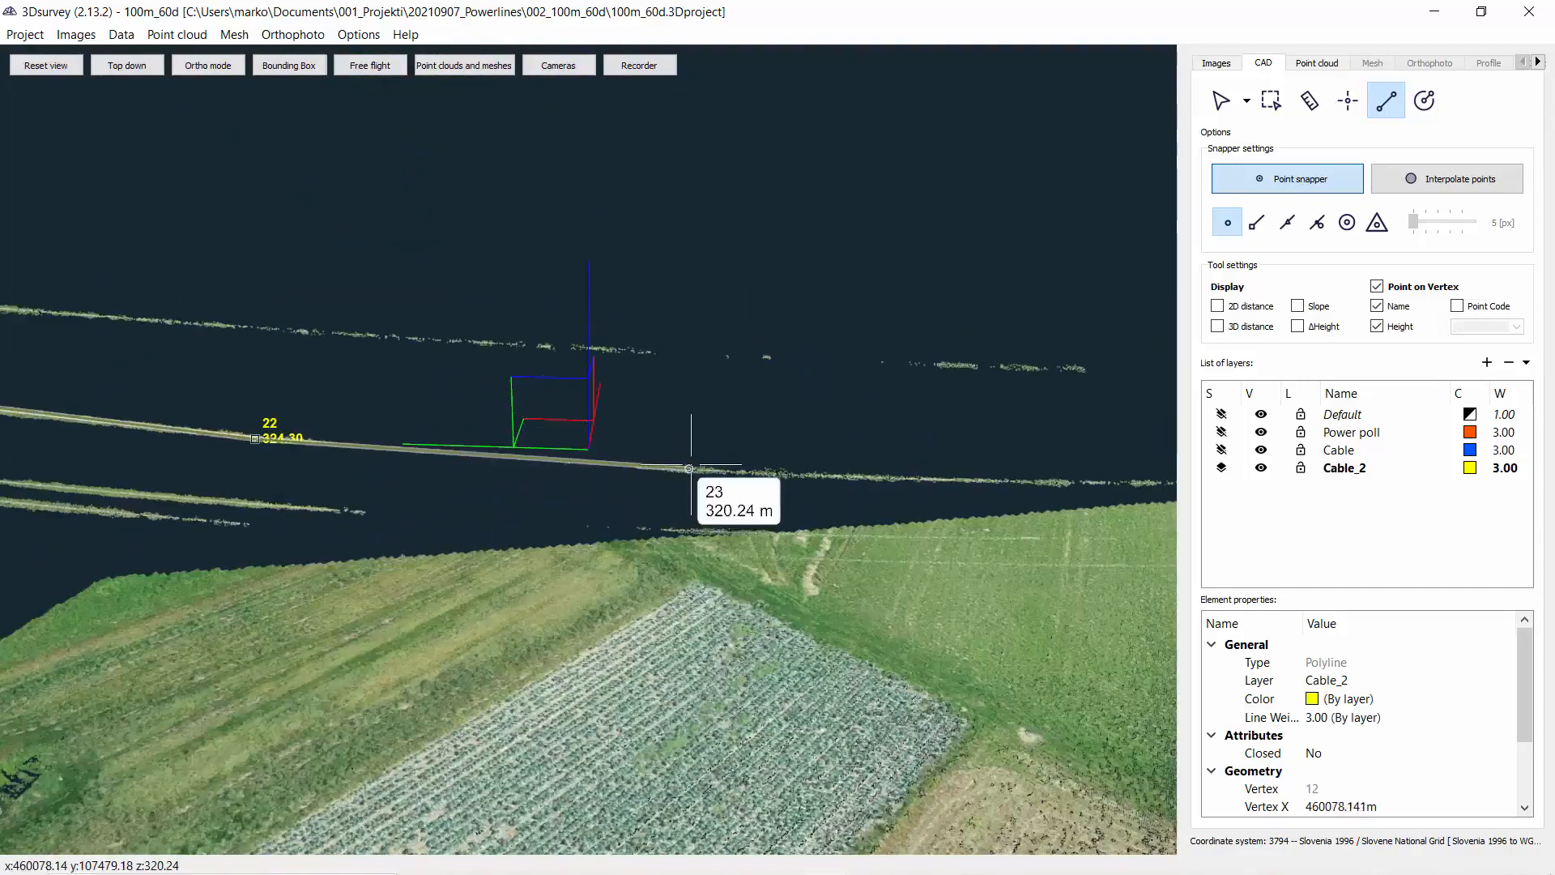
{"action": "left_click", "coordinate": [677, 471]}
{"action": "scroll", "coordinate": [676, 471], "scroll_direction": "down", "scroll_amount": 3}
{"action": "mouse_move", "coordinate": [729, 486]}
{"action": "left_mouse_down"}
{"action": "mouse_move", "coordinate": [917, 531]}
{"action": "mouse_move", "coordinate": [708, 490]}
{"action": "left_mouse_up"}
{"action": "key", "text": "Escape"}
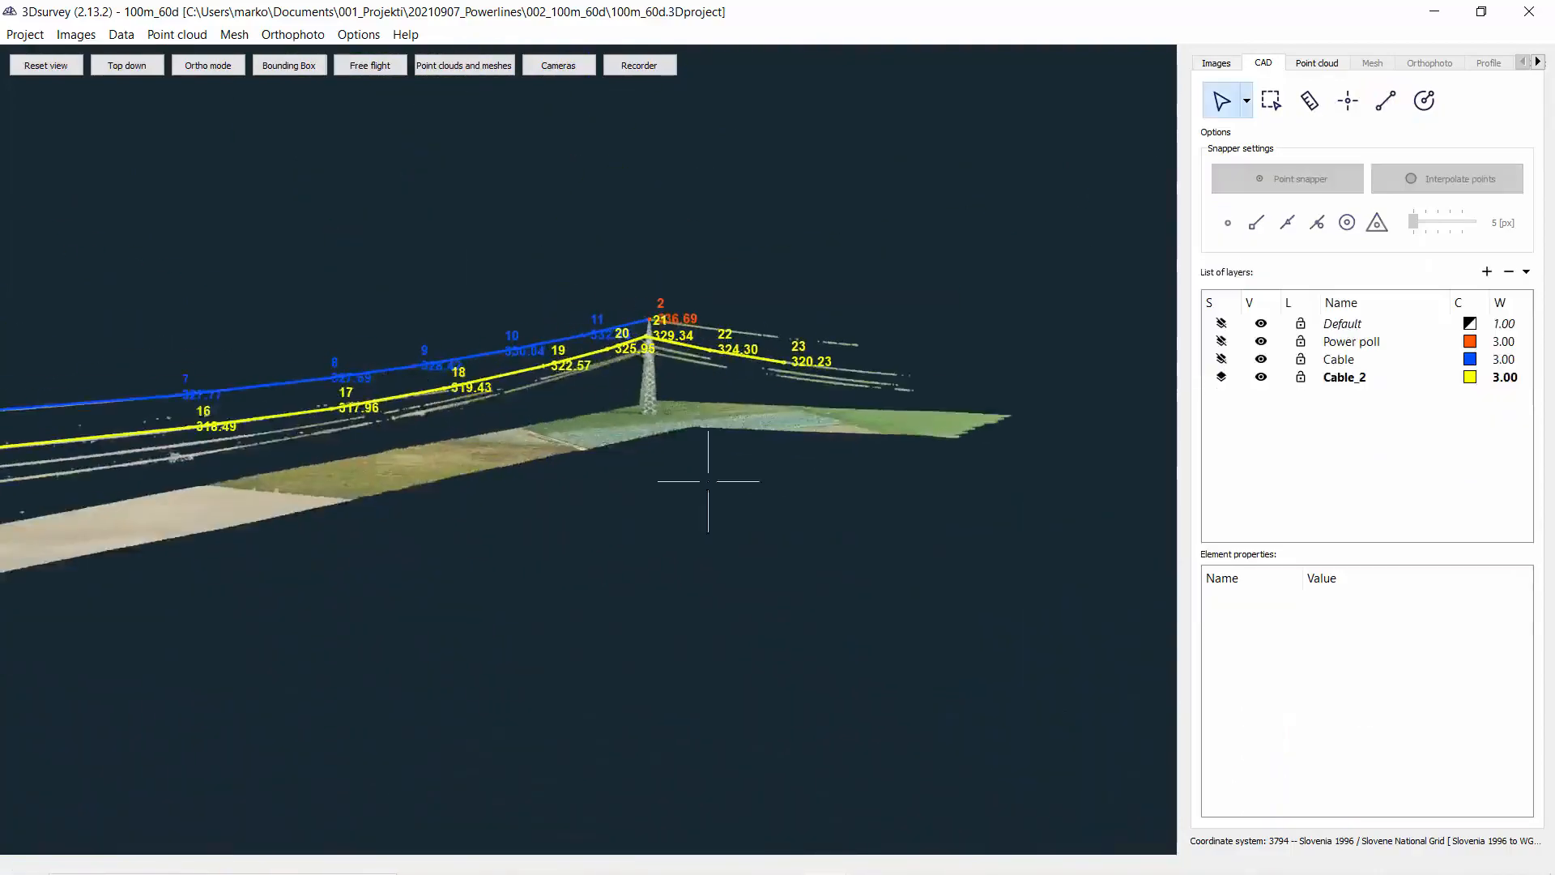
Create an orange layer named Cable_3 and make it the active layer for the Polyline tool.
{"action": "scroll", "coordinate": [732, 512], "scroll_direction": "down", "scroll_amount": 2}
{"action": "scroll", "coordinate": [733, 512], "scroll_direction": "up", "scroll_amount": 3}
{"action": "double_click", "coordinate": [1482, 402]}
{"action": "type", "text": "Cab"}
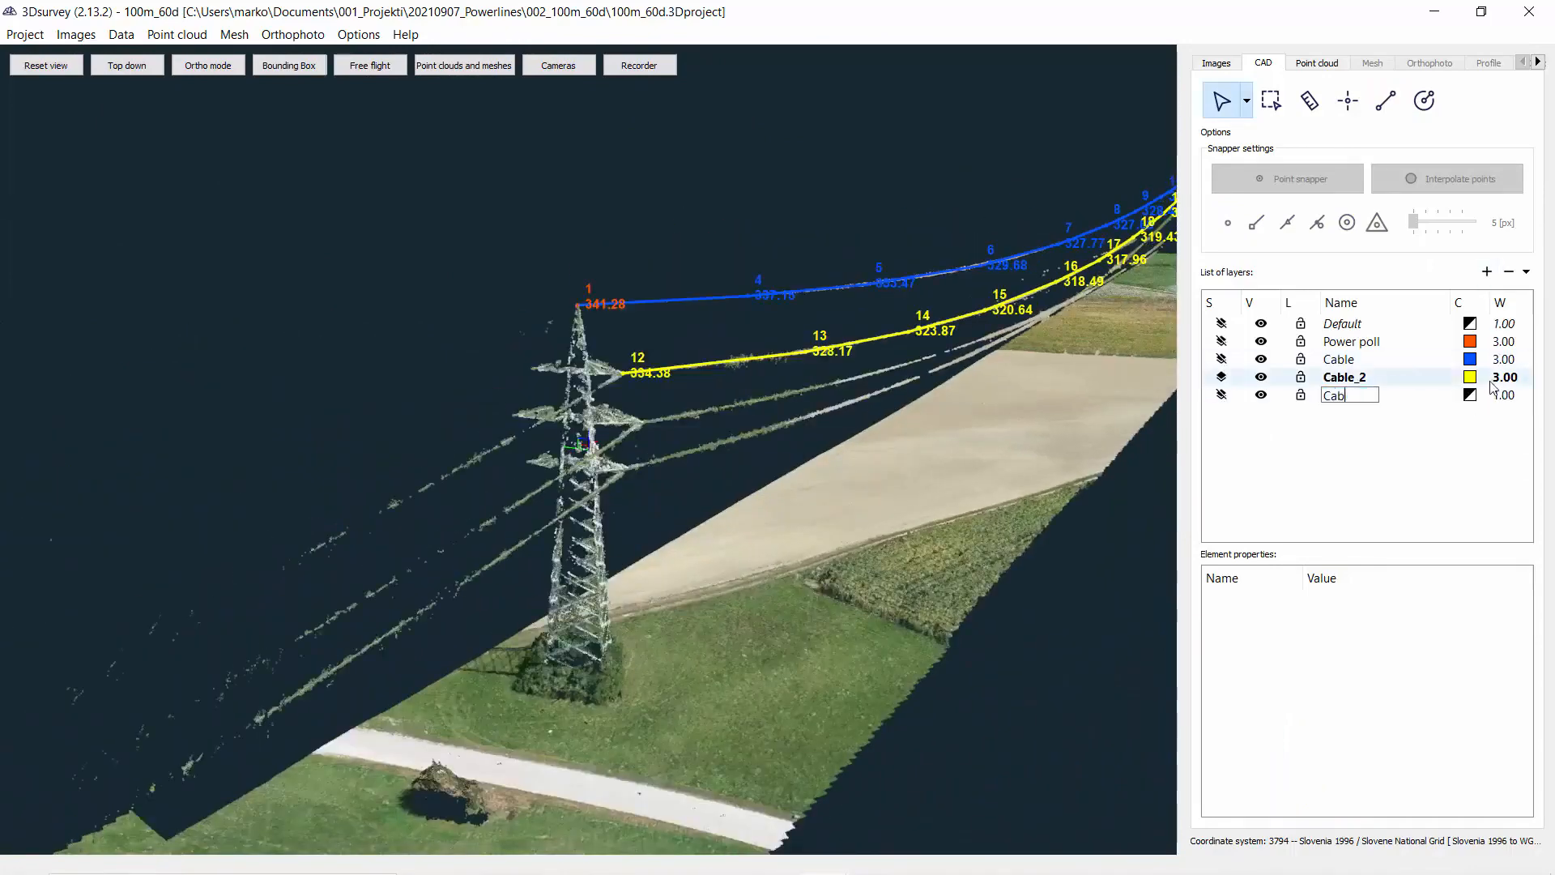
{"action": "type", "text": "le_3"}
{"action": "double_click", "coordinate": [1470, 394]}
{"action": "left_click", "coordinate": [694, 377]}
{"action": "left_click", "coordinate": [861, 593]}
{"action": "left_click", "coordinate": [1385, 101]}
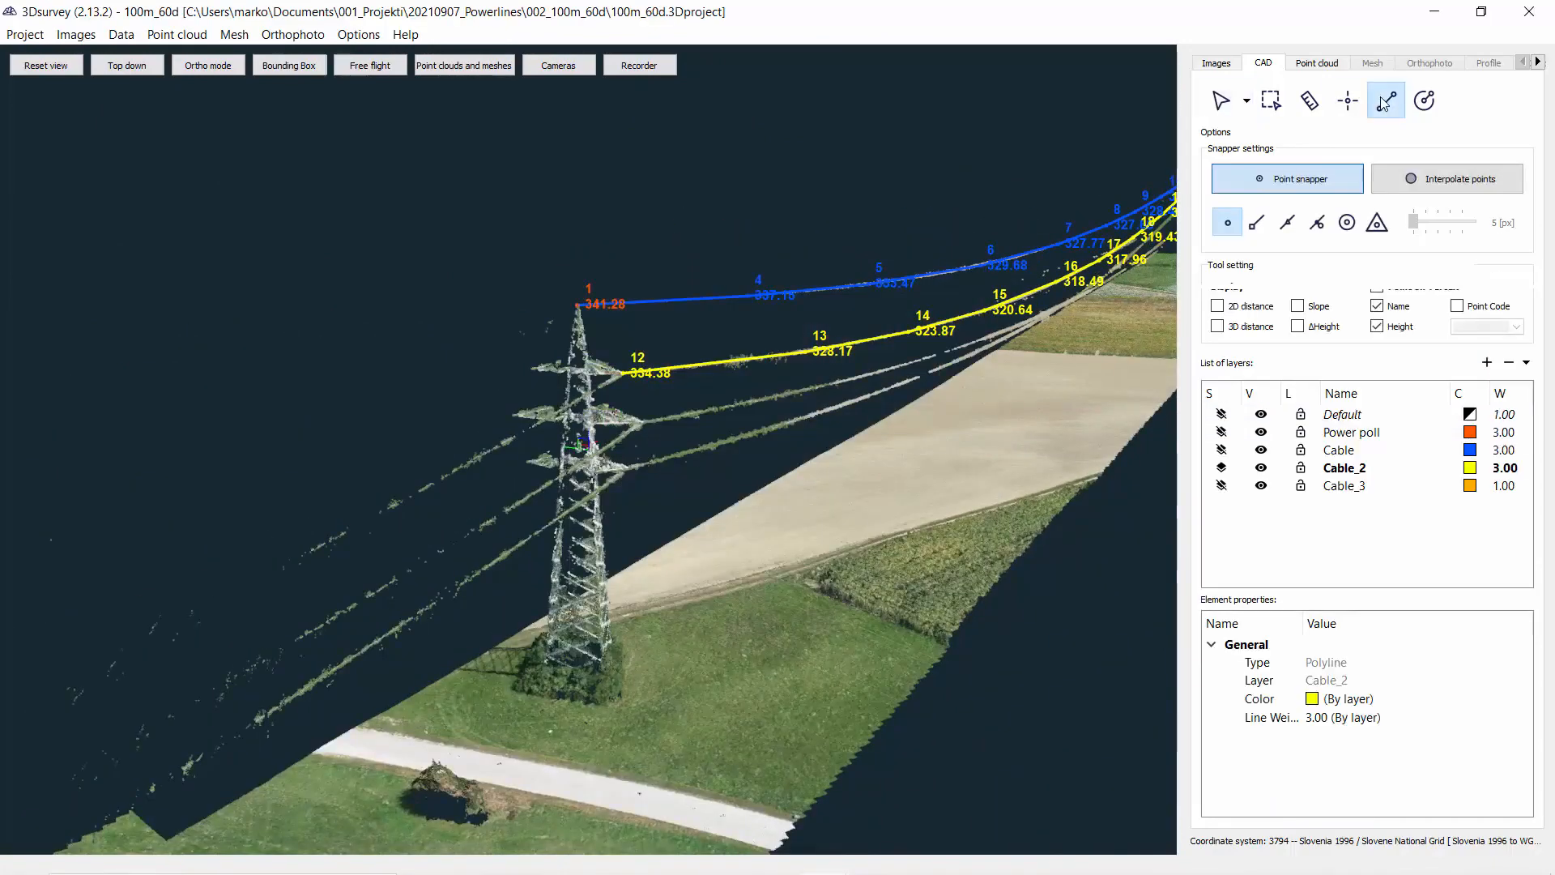
{"action": "left_click", "coordinate": [1377, 326]}
{"action": "left_click", "coordinate": [1222, 485]}
Start the Cable_3 polyline at the first pylon's middle crossarm and trace its cable across the span towards the bend pylon.
{"action": "scroll", "coordinate": [460, 483], "scroll_direction": "up", "scroll_amount": 10}
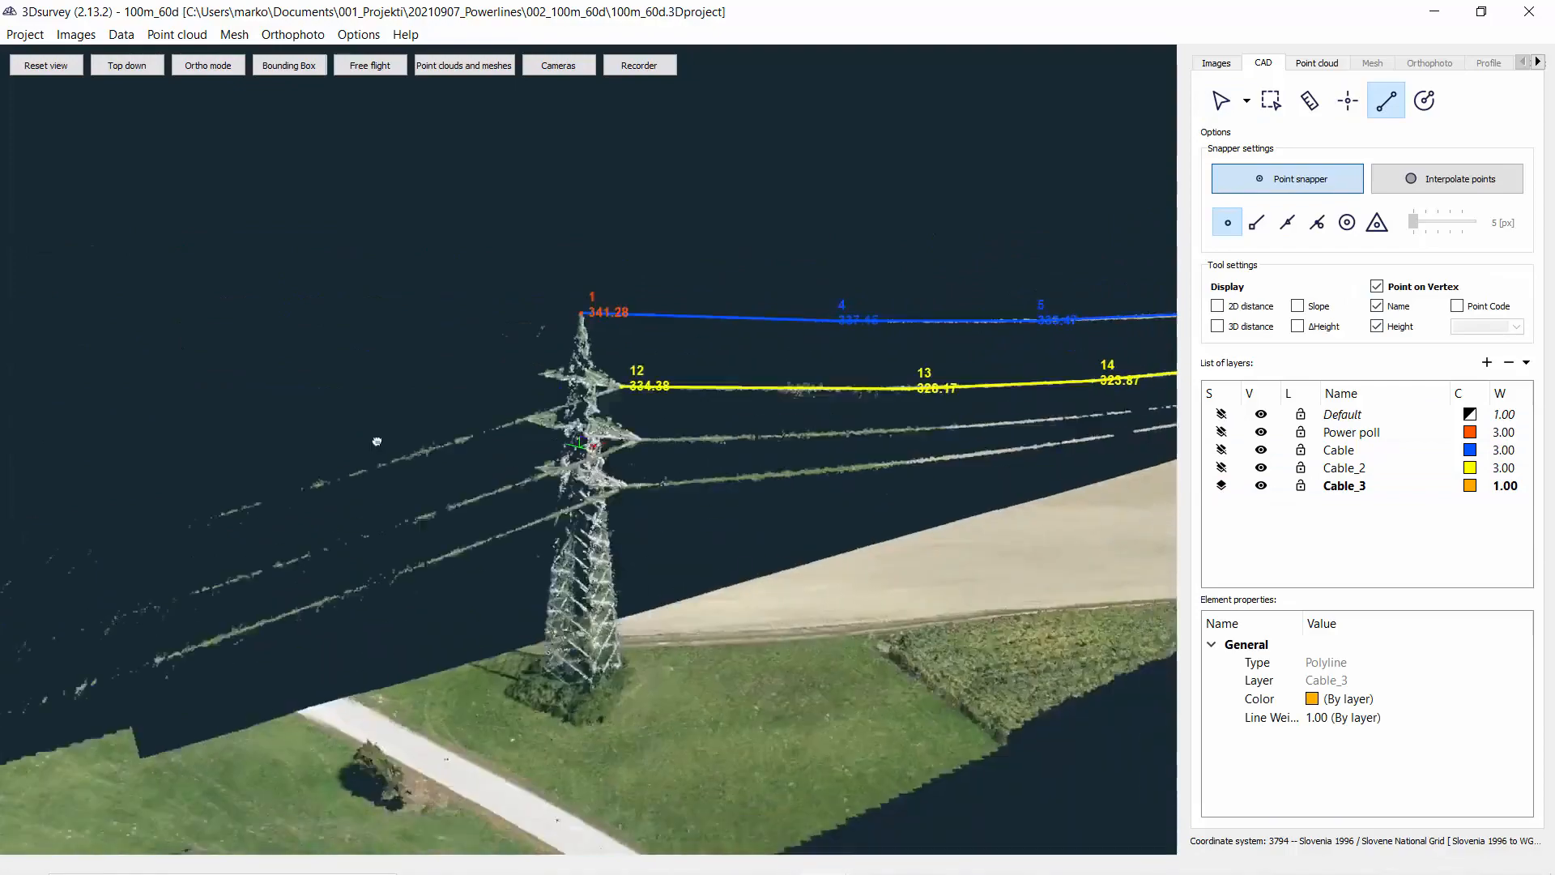
{"action": "left_click", "coordinate": [461, 483]}
{"action": "scroll", "coordinate": [461, 483], "scroll_direction": "down", "scroll_amount": 5}
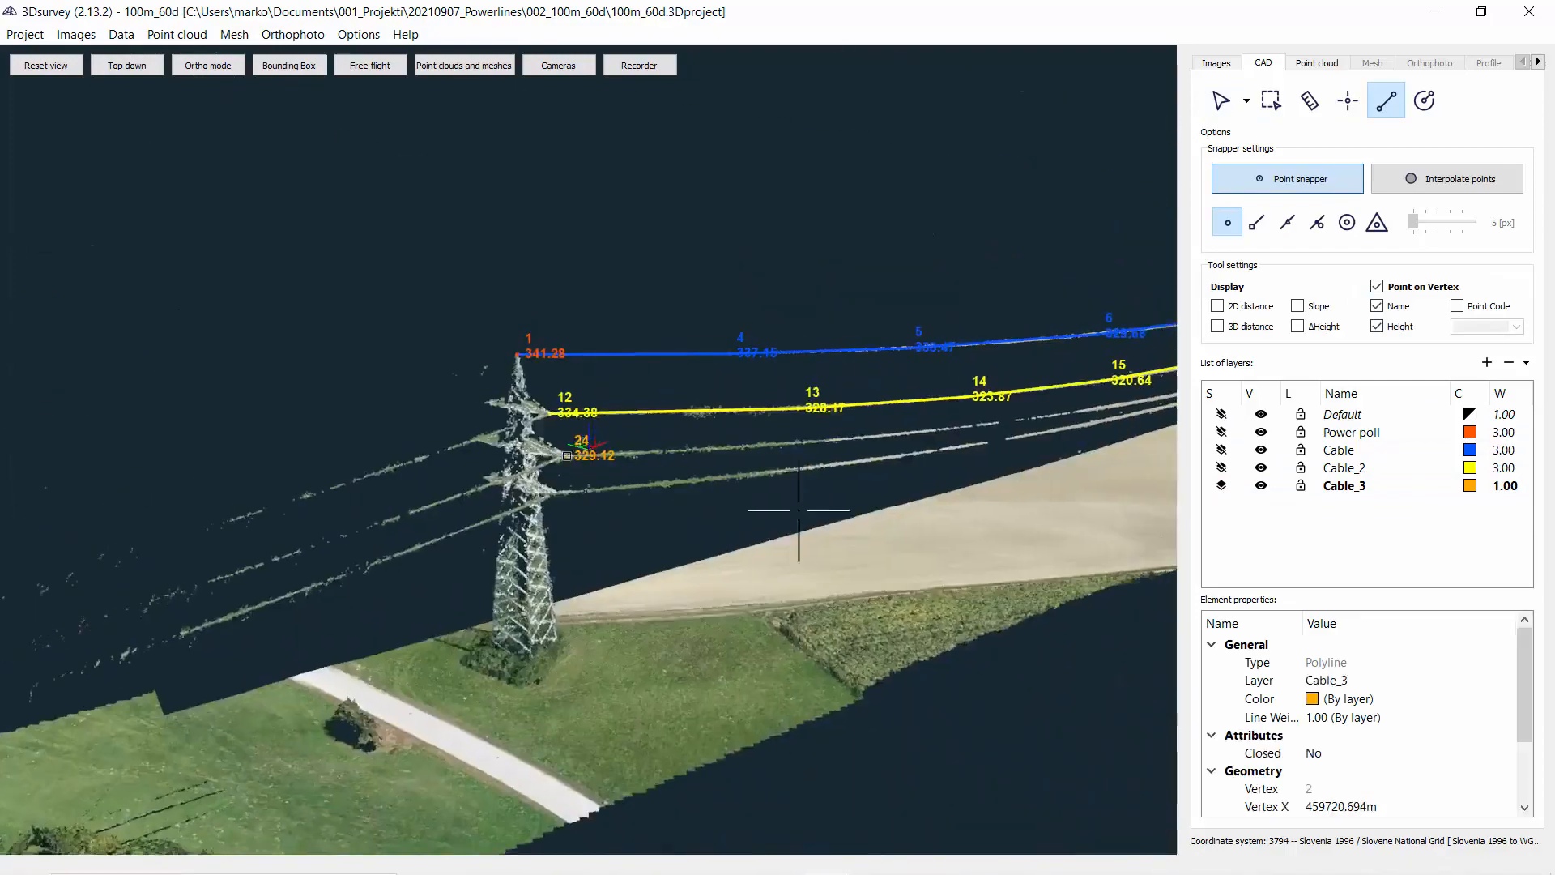
{"action": "scroll", "coordinate": [676, 442], "scroll_direction": "up", "scroll_amount": 3}
{"action": "left_click", "coordinate": [916, 416]}
{"action": "left_click", "coordinate": [642, 555]}
{"action": "left_click_drag", "start_coordinate": [642, 555], "coordinate": [705, 369]}
{"action": "left_click", "coordinate": [597, 399]}
{"action": "scroll", "coordinate": [597, 399], "scroll_direction": "up", "scroll_amount": 5}
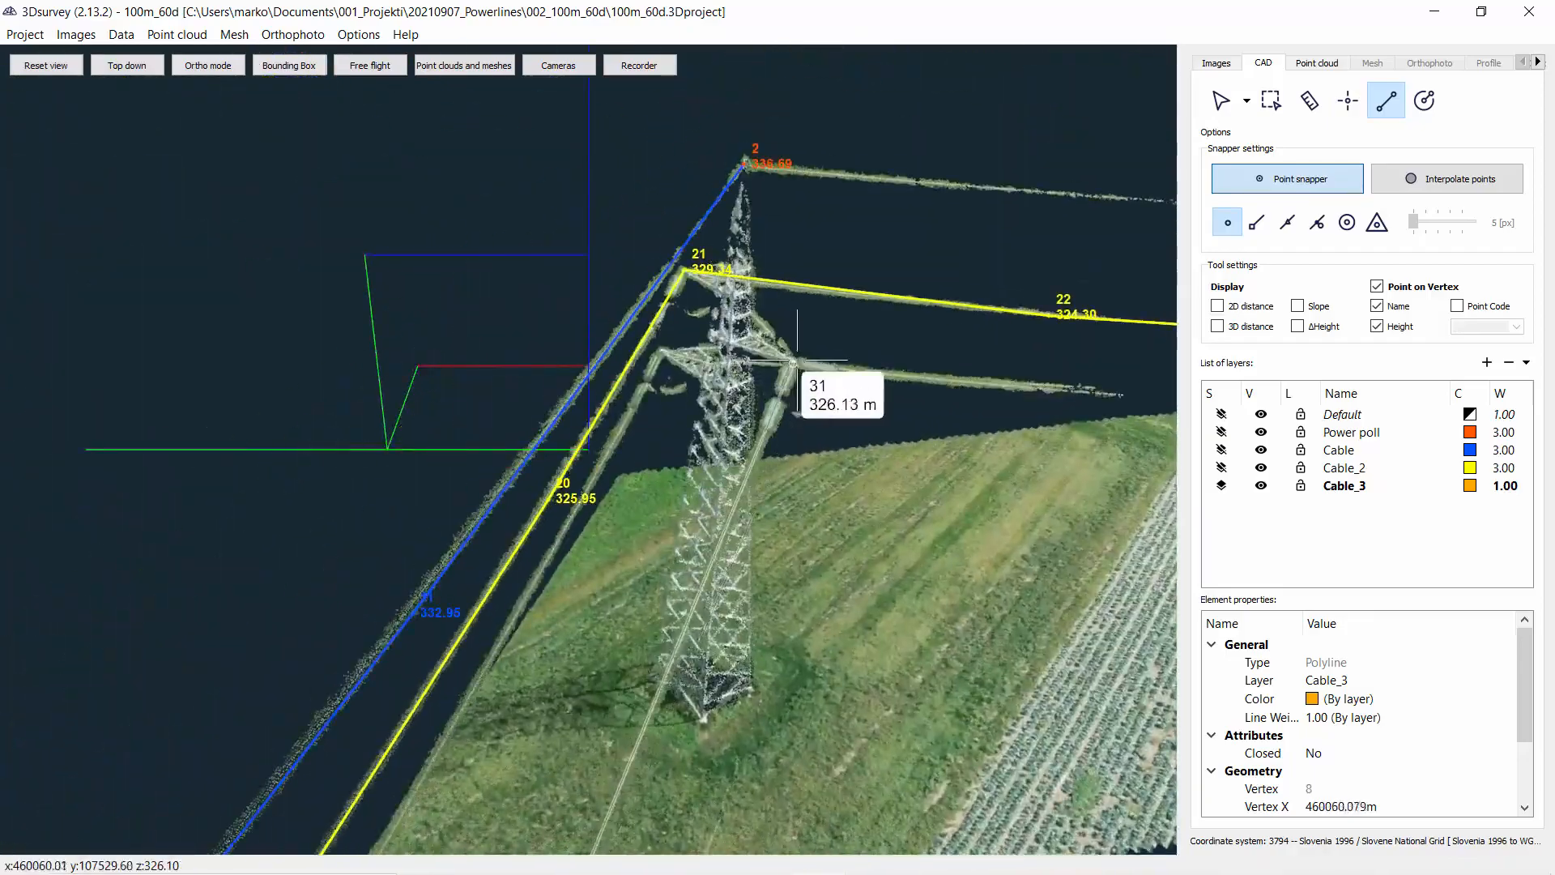
Continue the Cable_3 polyline over the bend pylon's crossarm and along the outgoing cable, and finish the line.
{"action": "left_click", "coordinate": [1066, 401]}
{"action": "left_click_drag", "start_coordinate": [1065, 401], "coordinate": [472, 435]}
{"action": "left_click", "coordinate": [469, 439]}
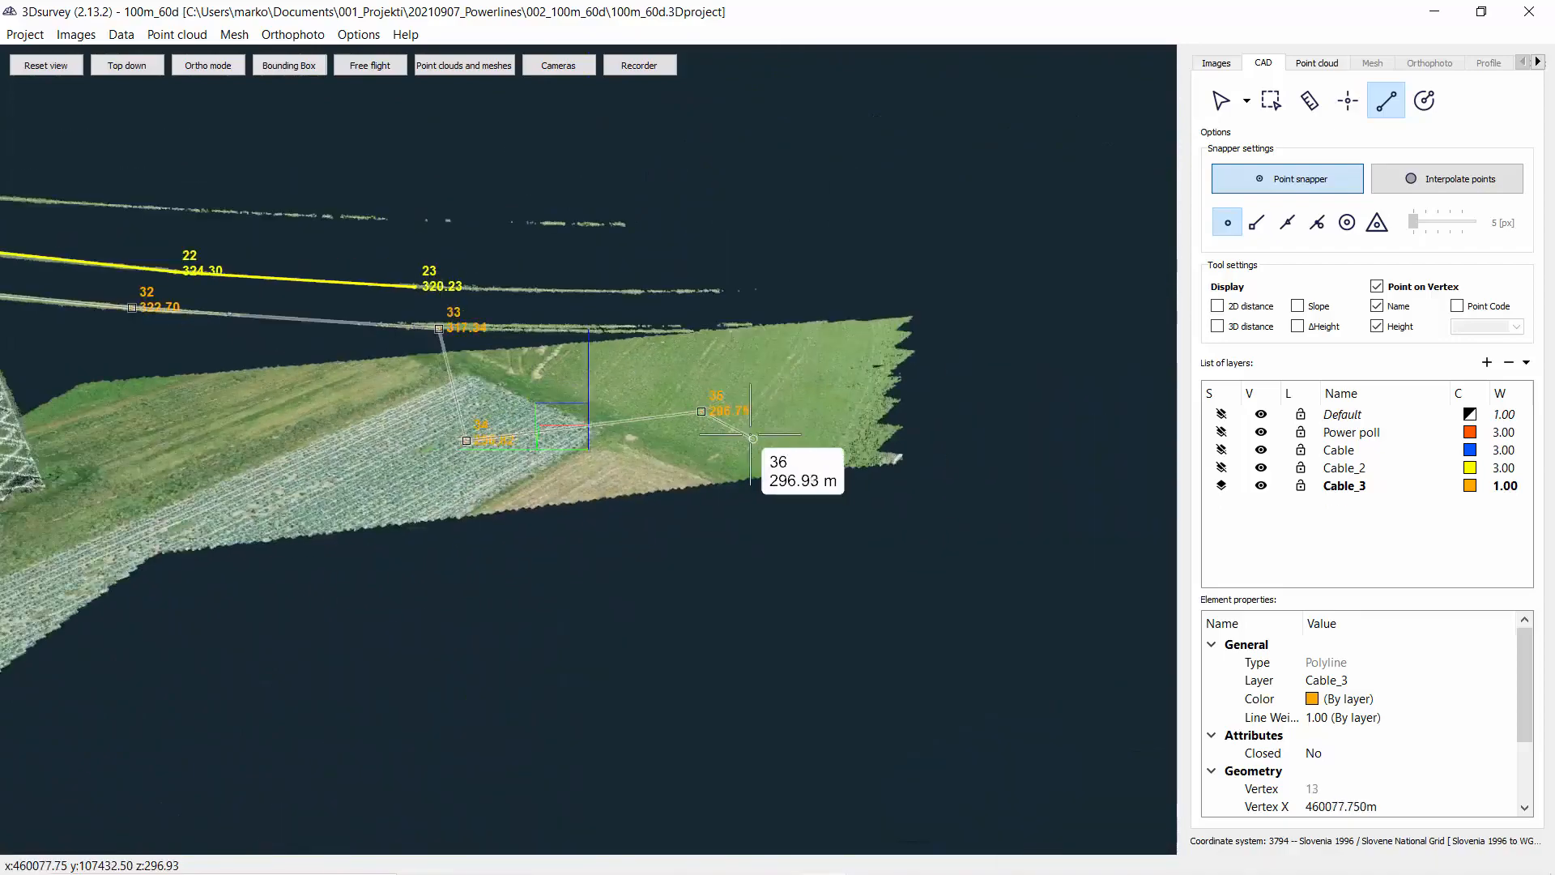
{"action": "middle_click_drag", "start_coordinate": [337, 359], "coordinate": [580, 347]}
{"action": "left_click_drag", "start_coordinate": [580, 346], "coordinate": [558, 267]}
{"action": "key", "text": "Escape"}
{"action": "key", "text": "Escape"}
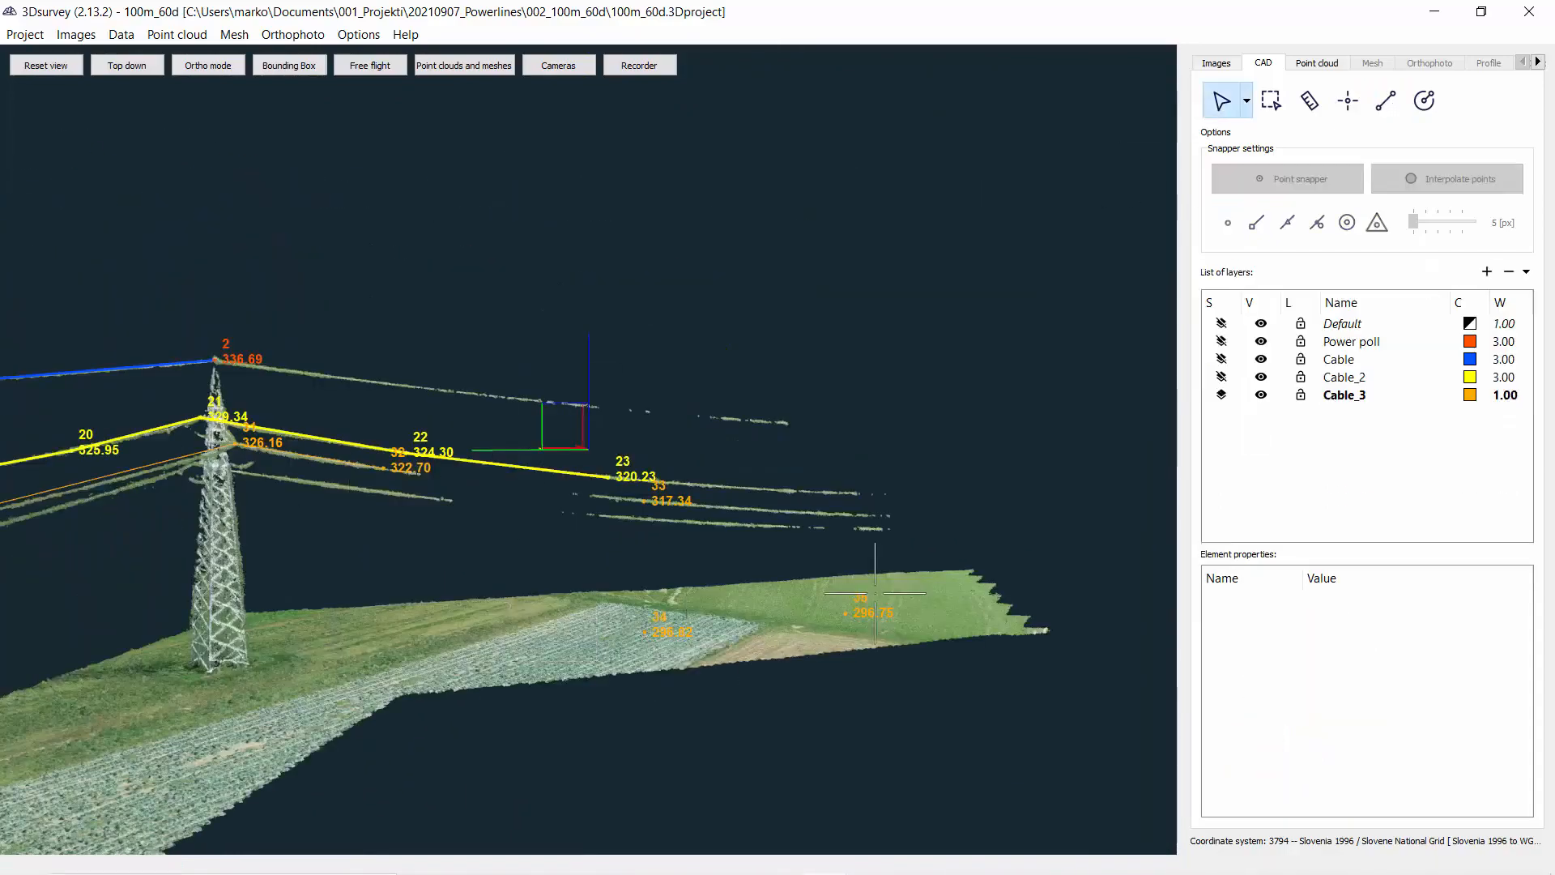
Set the Cable_3 layer's line weight to 3 and create a green layer named Cable_4 for the next polyline.
{"action": "left_click_drag", "start_coordinate": [669, 556], "coordinate": [348, 583]}
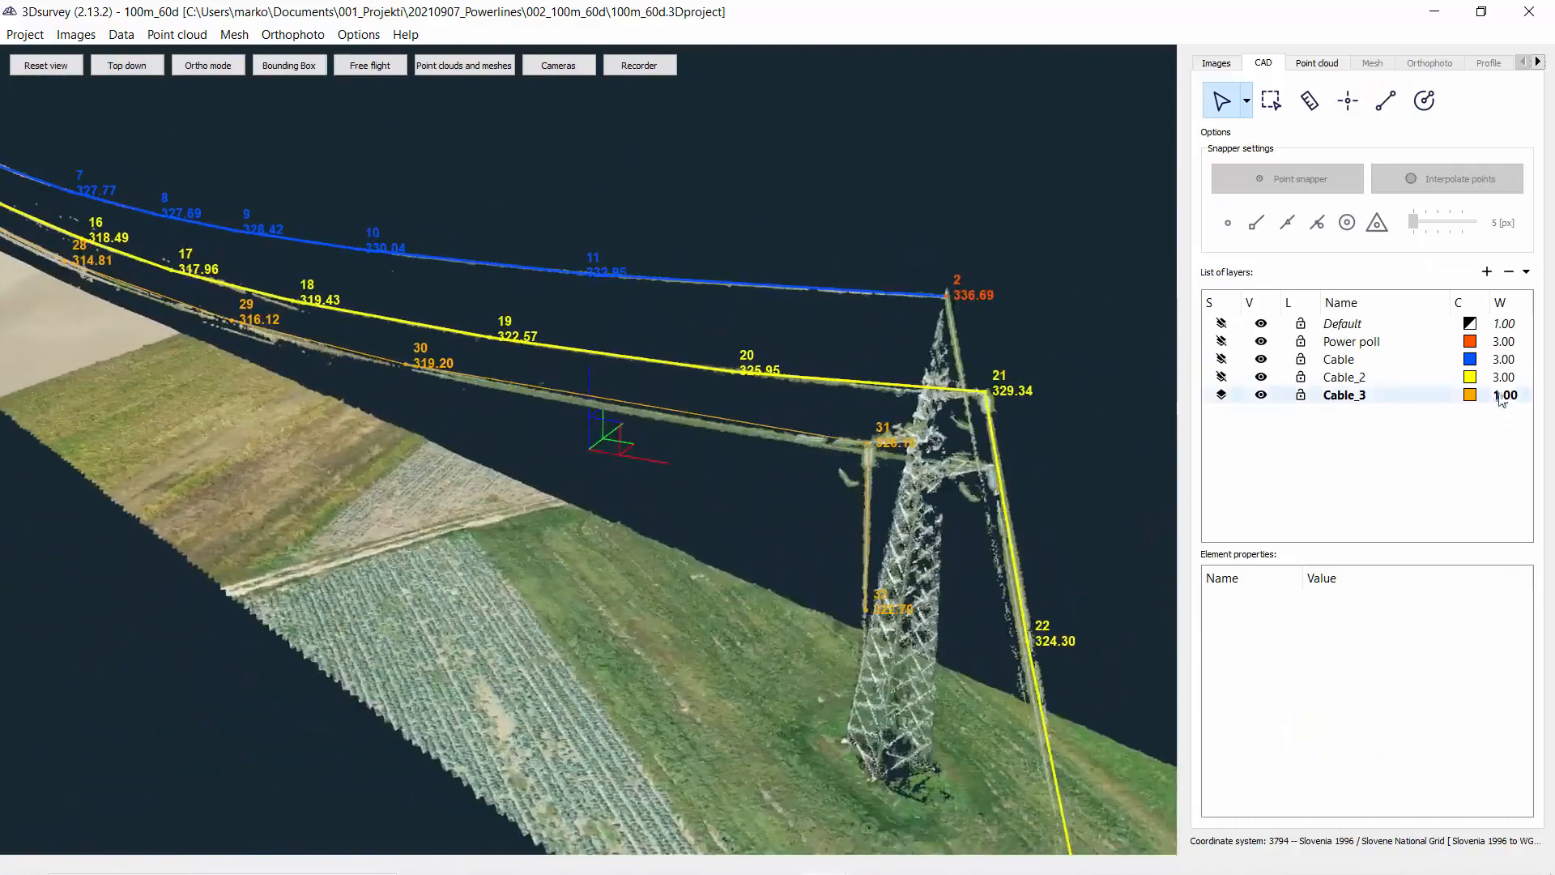
{"action": "double_click", "coordinate": [1503, 395]}
{"action": "type", "text": "3"}
{"action": "key", "text": "Return"}
{"action": "left_click_drag", "start_coordinate": [567, 486], "coordinate": [794, 413]}
{"action": "left_click", "coordinate": [1487, 272]}
{"action": "type", "text": "Cable_4"}
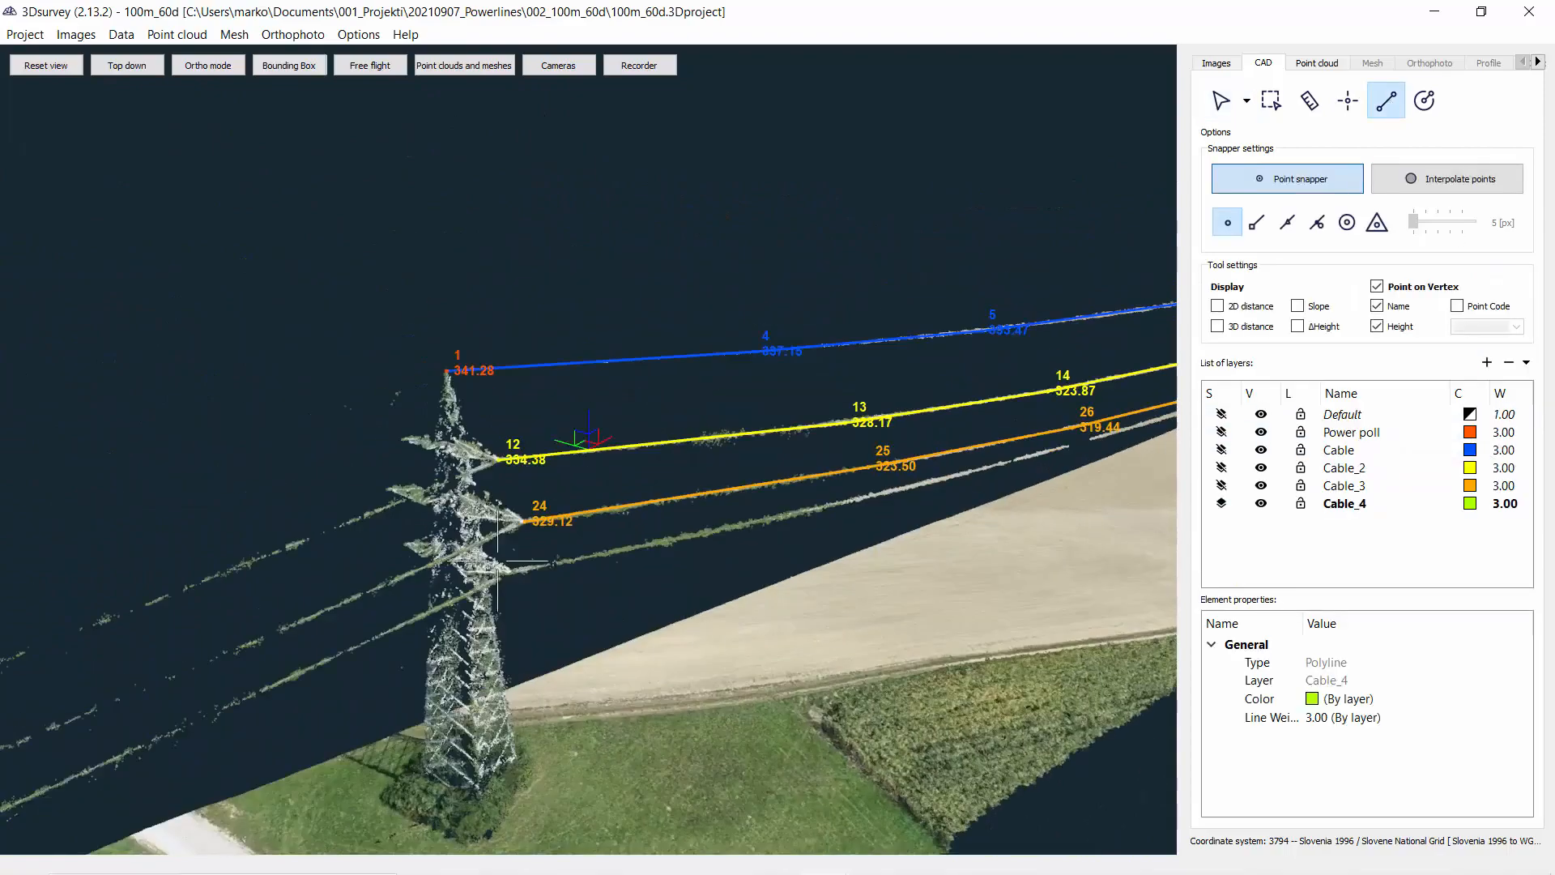
Start the Cable_4 polyline at the first pylon's lowest crossarm and trace its cable to about mid-span.
{"action": "left_click", "coordinate": [496, 560]}
{"action": "left_click", "coordinate": [875, 494]}
{"action": "middle_click_drag", "start_coordinate": [943, 551], "coordinate": [497, 560]}
{"action": "scroll", "coordinate": [497, 560], "scroll_direction": "up", "scroll_amount": 3}
{"action": "left_click", "coordinate": [483, 527]}
{"action": "left_click", "coordinate": [850, 450]}
{"action": "middle_click_drag", "start_coordinate": [866, 453], "coordinate": [517, 513]}
{"action": "left_click", "coordinate": [526, 437]}
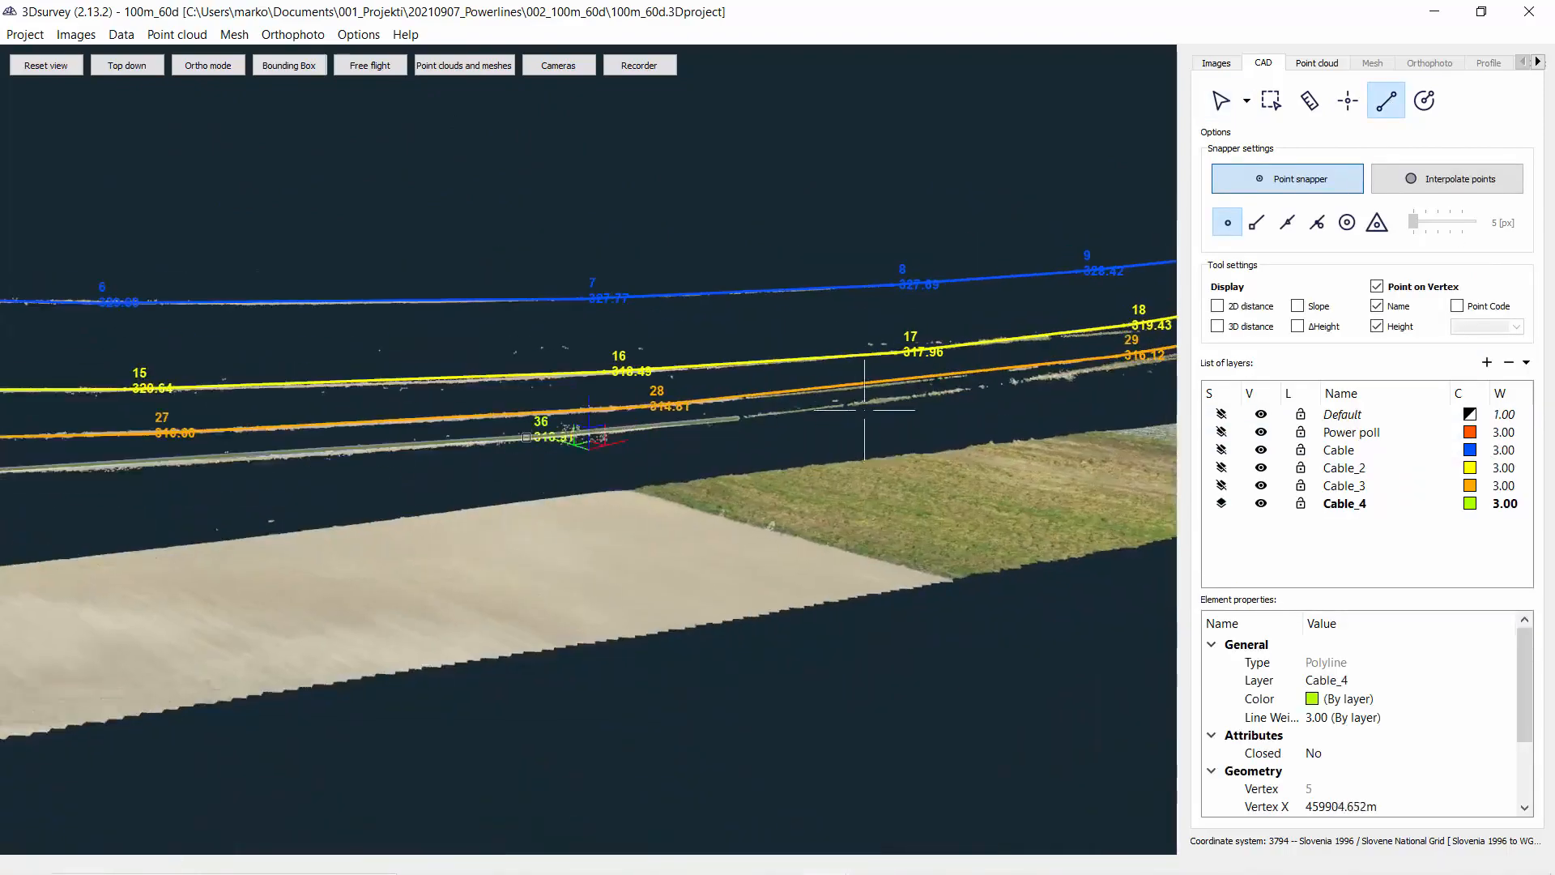
Continue the Cable_4 polyline along the lowest cable through the rest of the span towards the bend pylon.
{"action": "left_click", "coordinate": [864, 407]}
{"action": "middle_click_drag", "start_coordinate": [864, 410], "coordinate": [624, 416]}
{"action": "left_click", "coordinate": [625, 416]}
{"action": "left_click", "coordinate": [1054, 393]}
{"action": "middle_click_drag", "start_coordinate": [1055, 393], "coordinate": [558, 478]}
{"action": "left_click_drag", "start_coordinate": [861, 496], "coordinate": [199, 462]}
{"action": "scroll", "coordinate": [291, 527], "scroll_direction": "up", "scroll_amount": 3}
{"action": "left_click", "coordinate": [682, 482]}
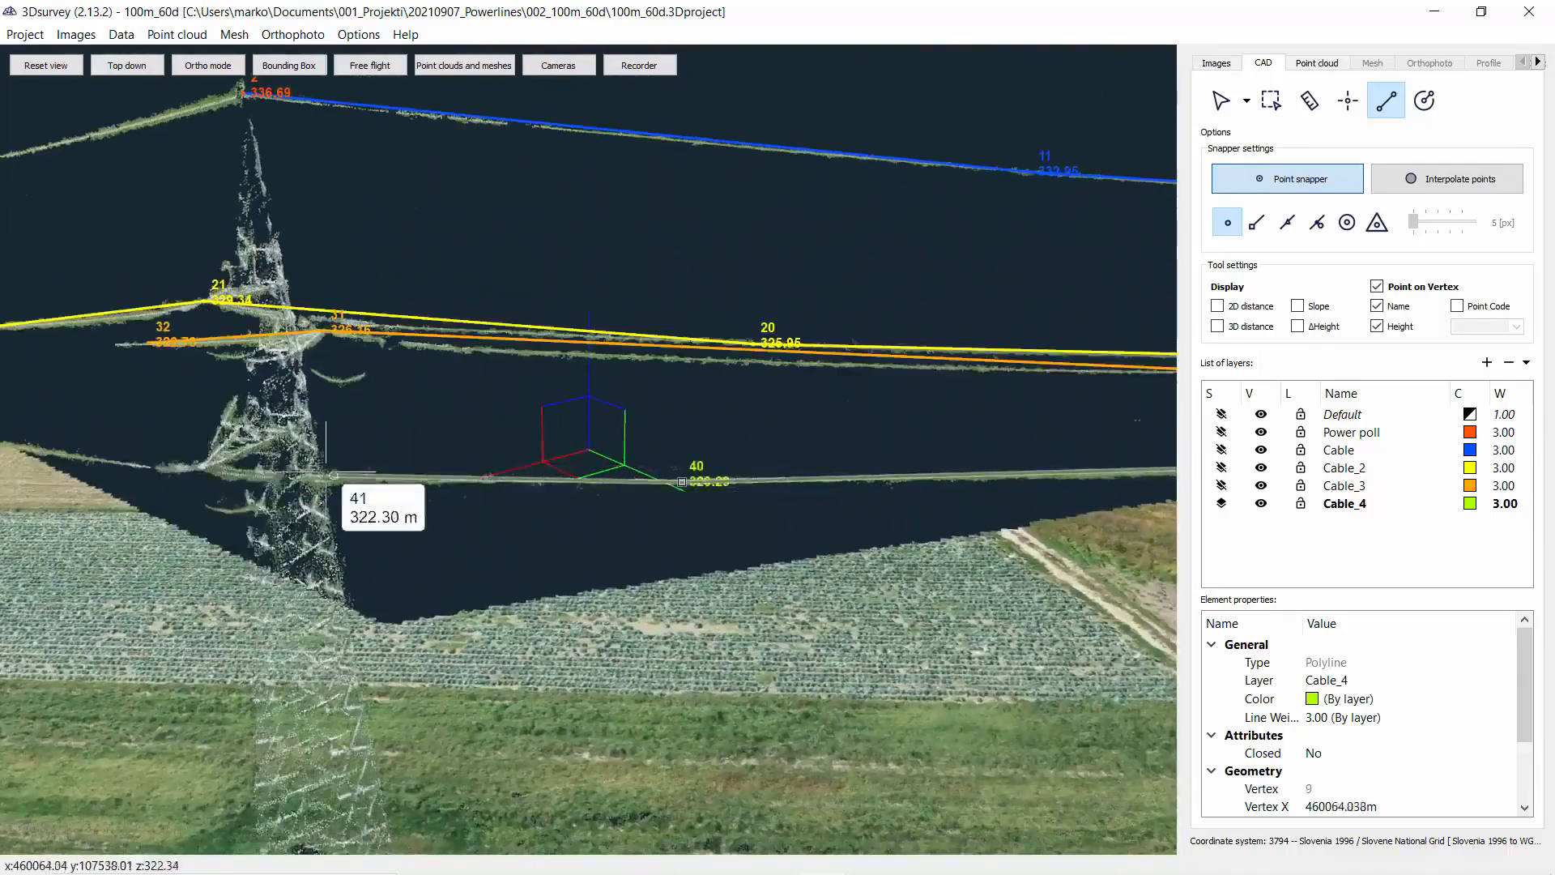
Attach the Cable_4 polyline to the bend pylon's lowest crossarm, add a vertex along the outgoing cable, and finish the line.
{"action": "left_click", "coordinate": [209, 474]}
{"action": "middle_click_drag", "start_coordinate": [209, 475], "coordinate": [976, 535]}
{"action": "left_click", "coordinate": [420, 475]}
{"action": "right_click", "coordinate": [420, 476]}
Examine the four cable polylines along the whole span and at both pylons, and leave the Polyline tool.
{"action": "left_click_drag", "start_coordinate": [420, 476], "coordinate": [454, 486]}
{"action": "middle_click_drag", "start_coordinate": [1013, 567], "coordinate": [478, 596]}
{"action": "left_click_drag", "start_coordinate": [479, 597], "coordinate": [689, 597]}
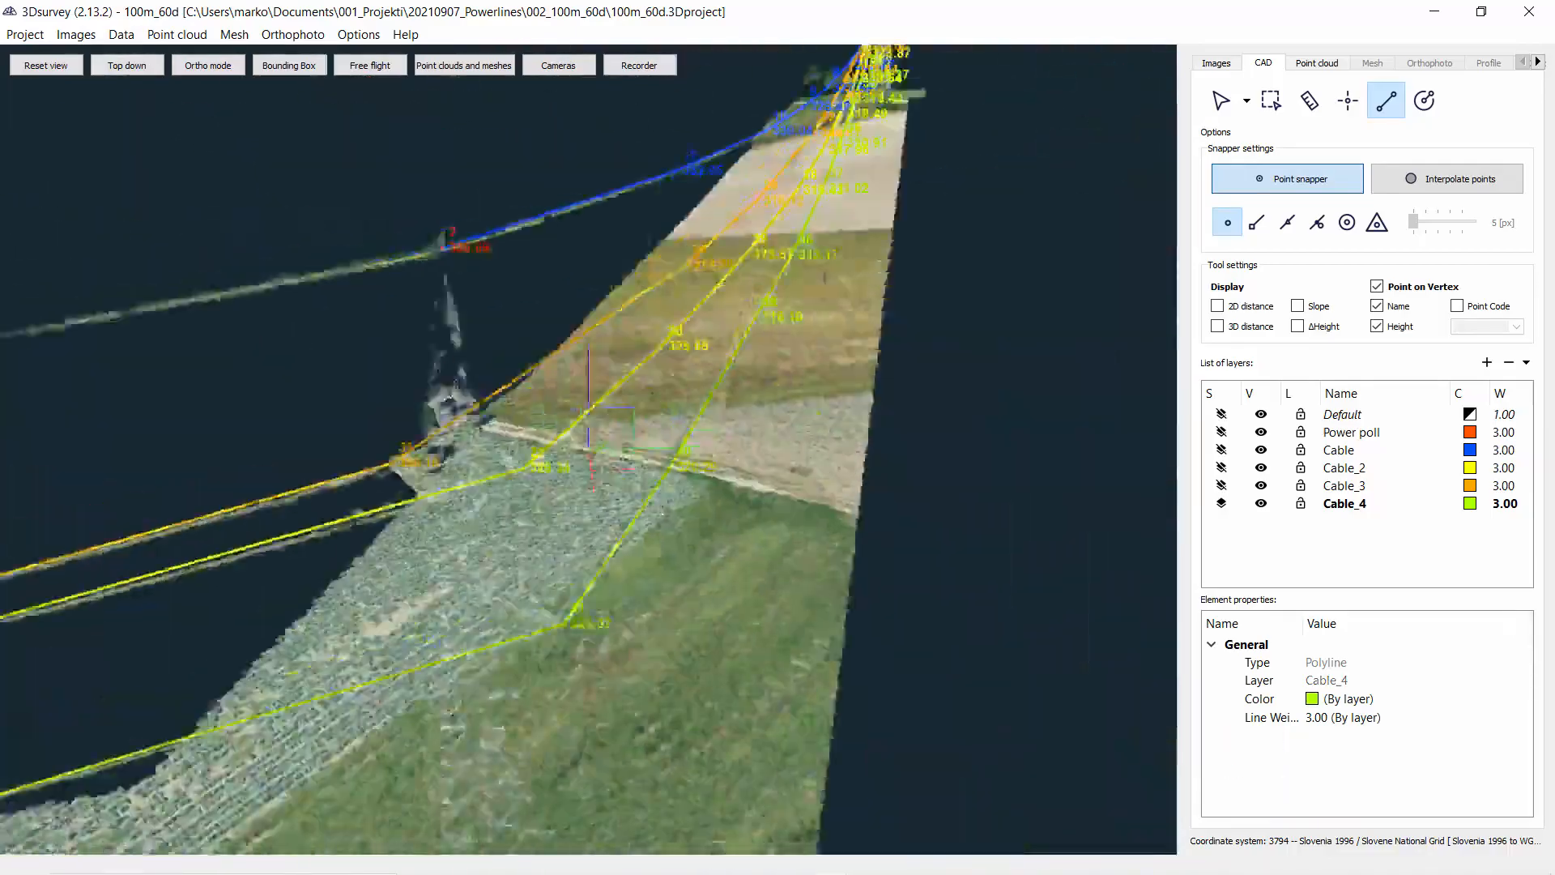
{"action": "left_click_drag", "start_coordinate": [662, 513], "coordinate": [777, 462]}
{"action": "middle_click_drag", "start_coordinate": [534, 461], "coordinate": [816, 364]}
{"action": "scroll", "coordinate": [742, 428], "scroll_direction": "down", "scroll_amount": 1}
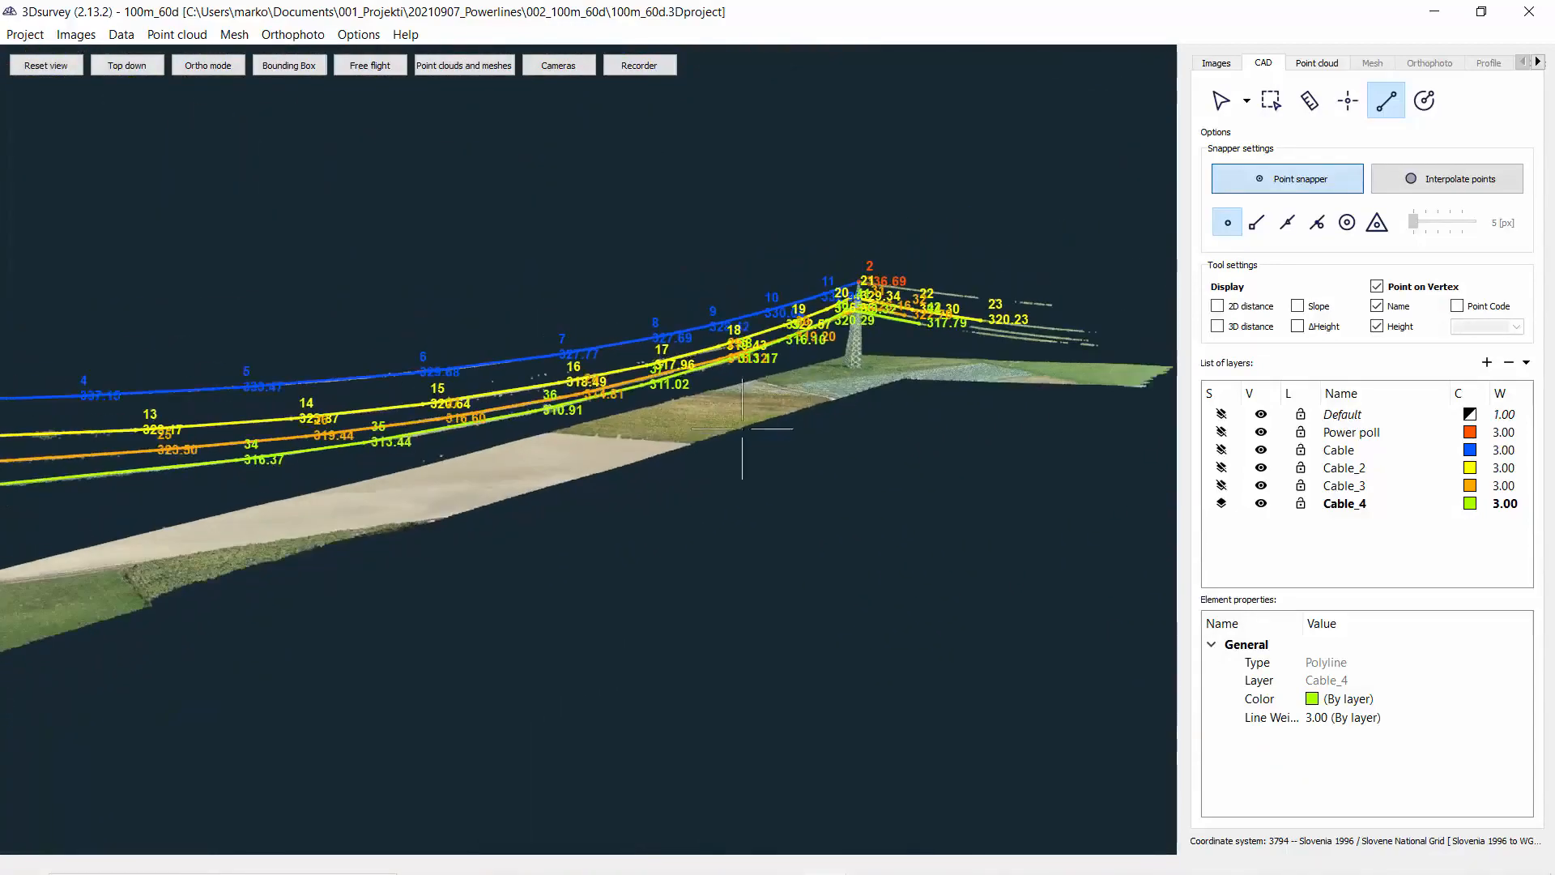
{"action": "middle_click_drag", "start_coordinate": [442, 510], "coordinate": [538, 483]}
{"action": "scroll", "coordinate": [551, 510], "scroll_direction": "down", "scroll_amount": 1}
{"action": "left_click_drag", "start_coordinate": [551, 510], "coordinate": [482, 524]}
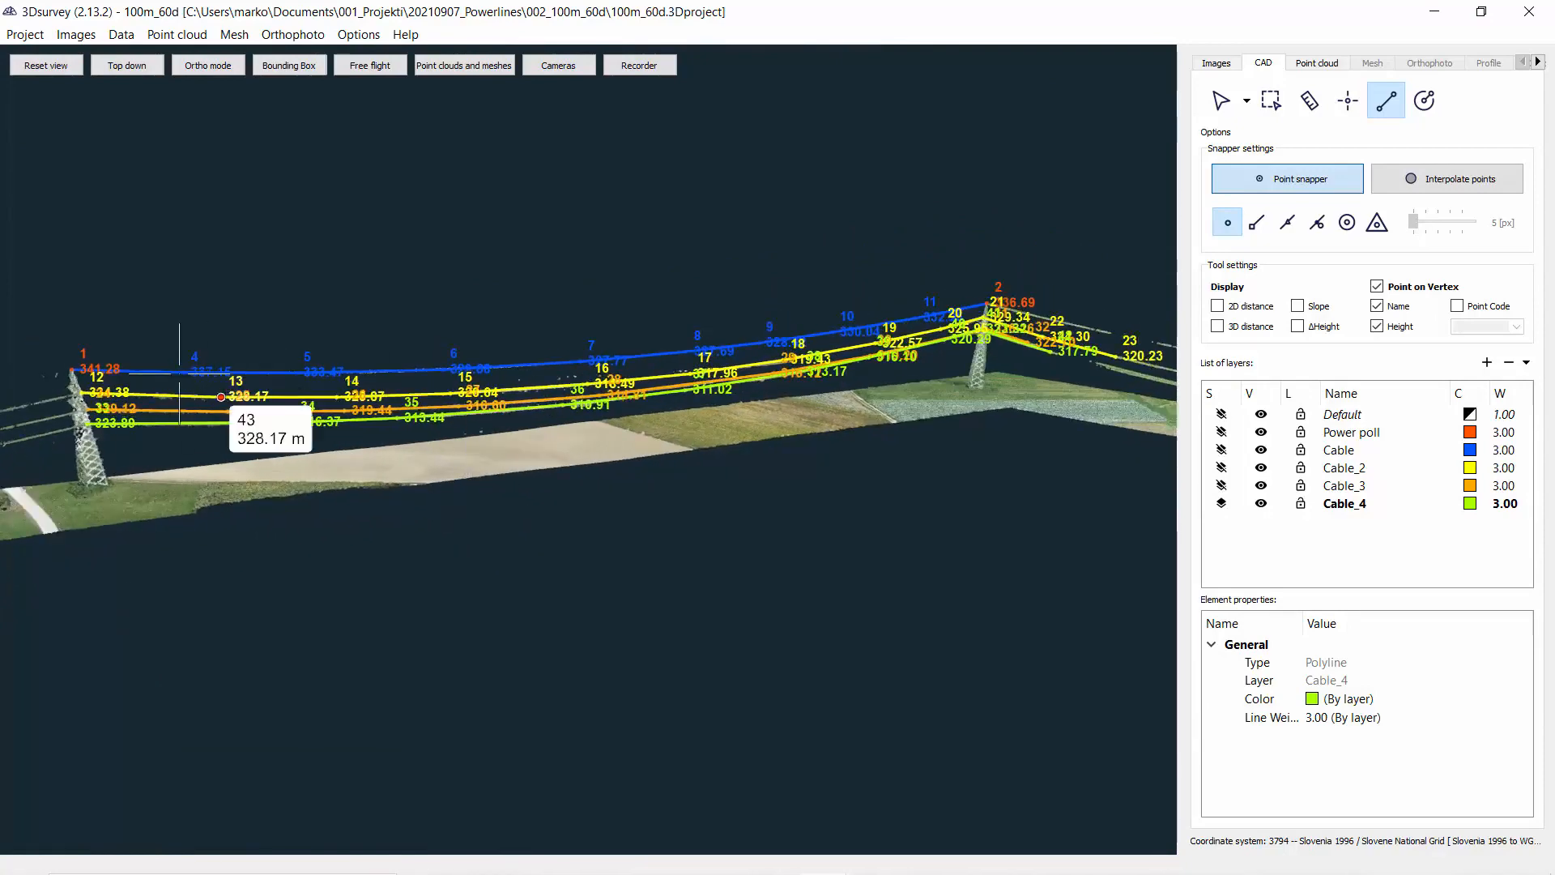
{"action": "scroll", "coordinate": [589, 389], "scroll_direction": "down", "scroll_amount": 2}
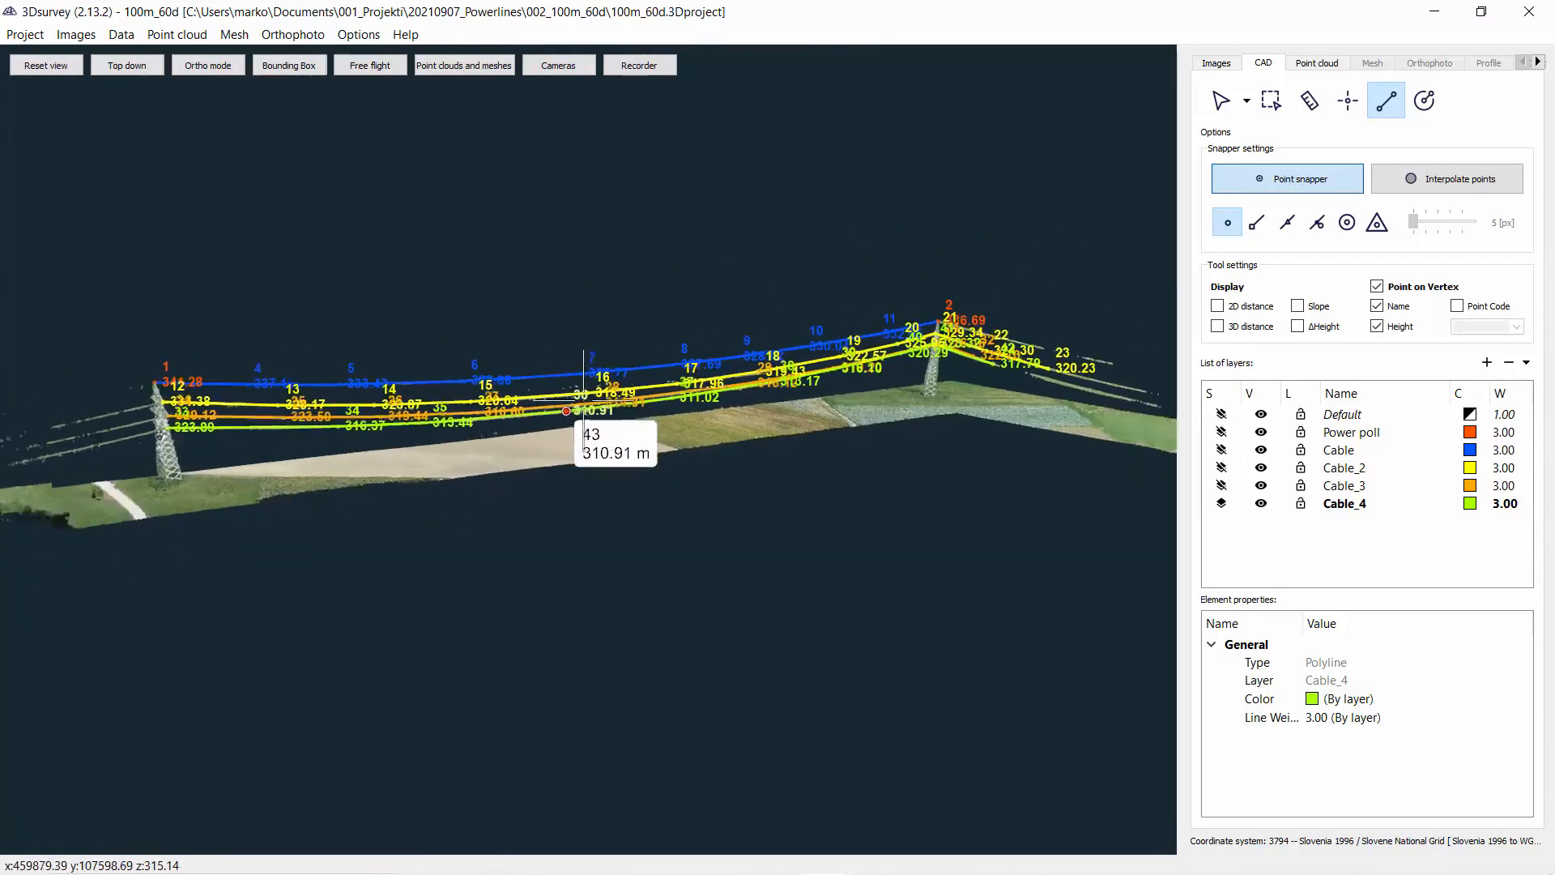
{"action": "left_click_drag", "start_coordinate": [544, 468], "coordinate": [503, 480]}
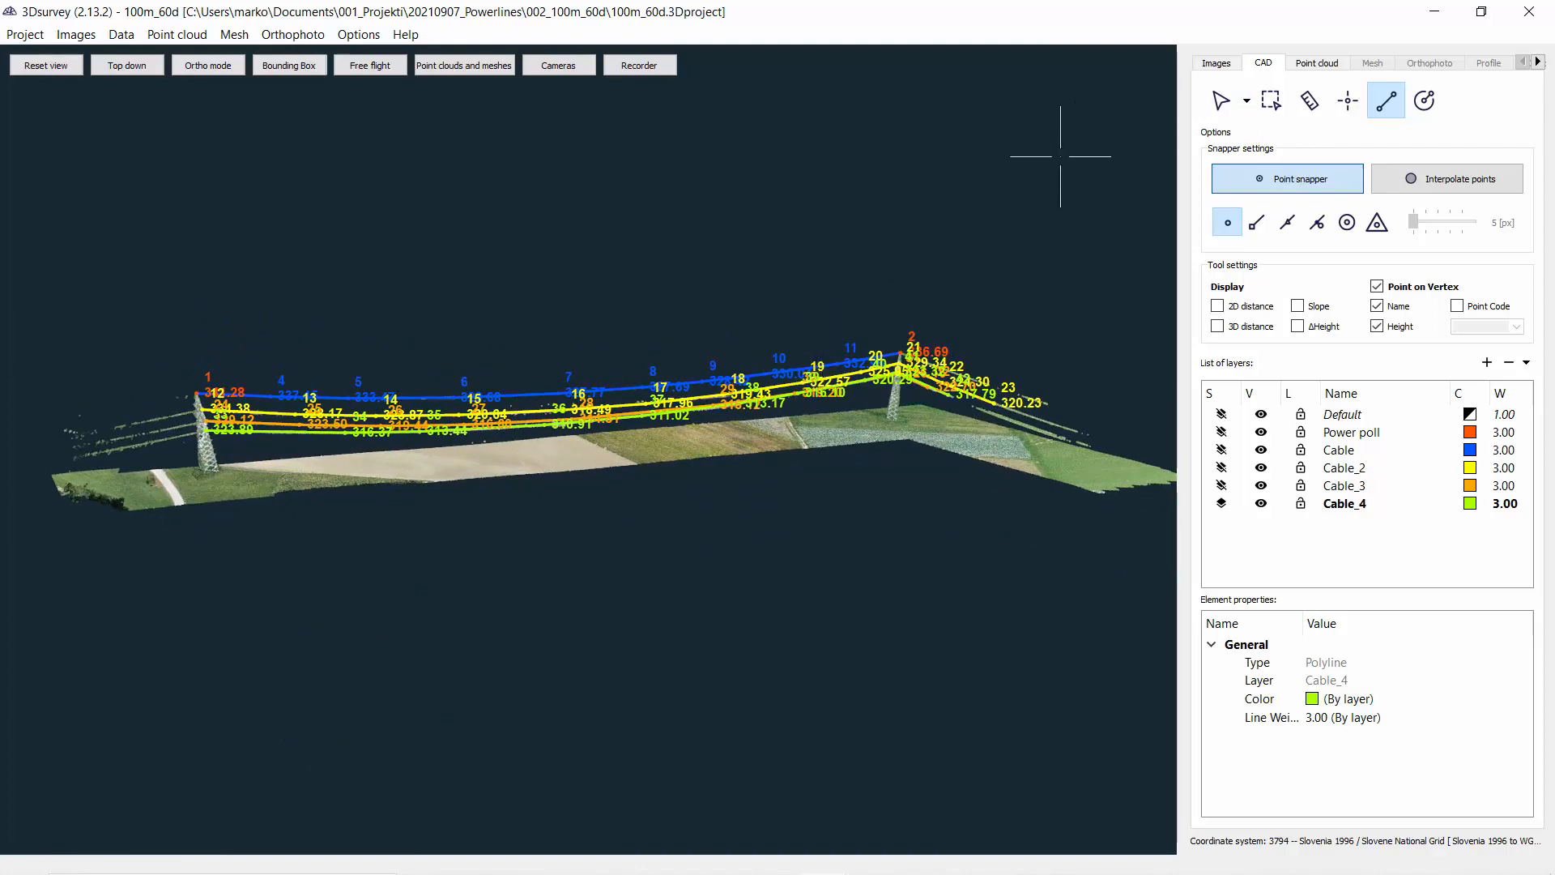
{"action": "key", "text": "Escape"}
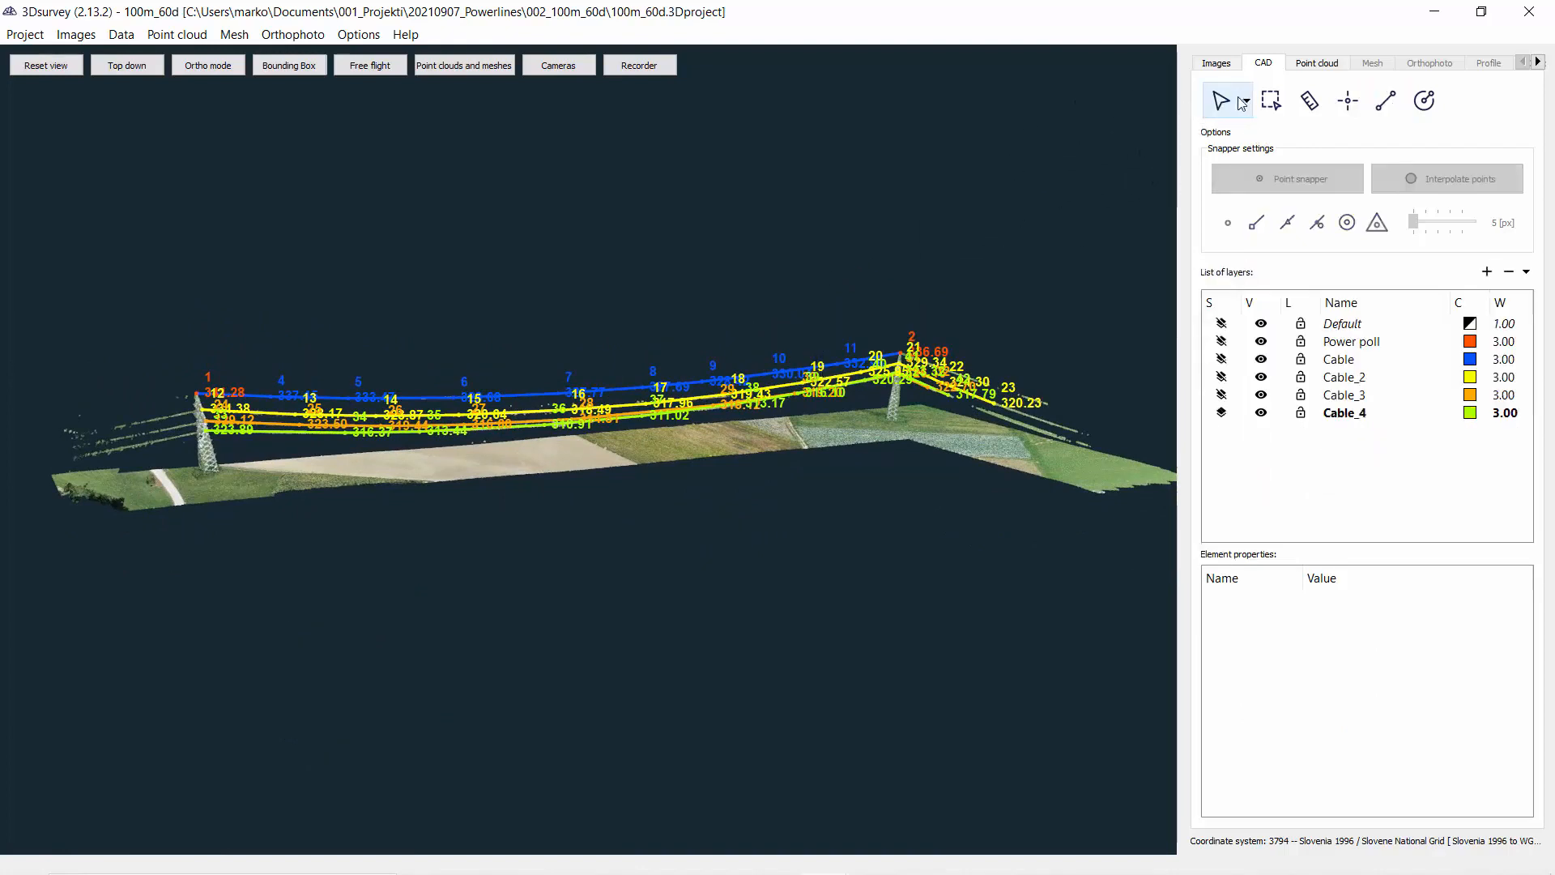
{"action": "left_click", "coordinate": [765, 374]}
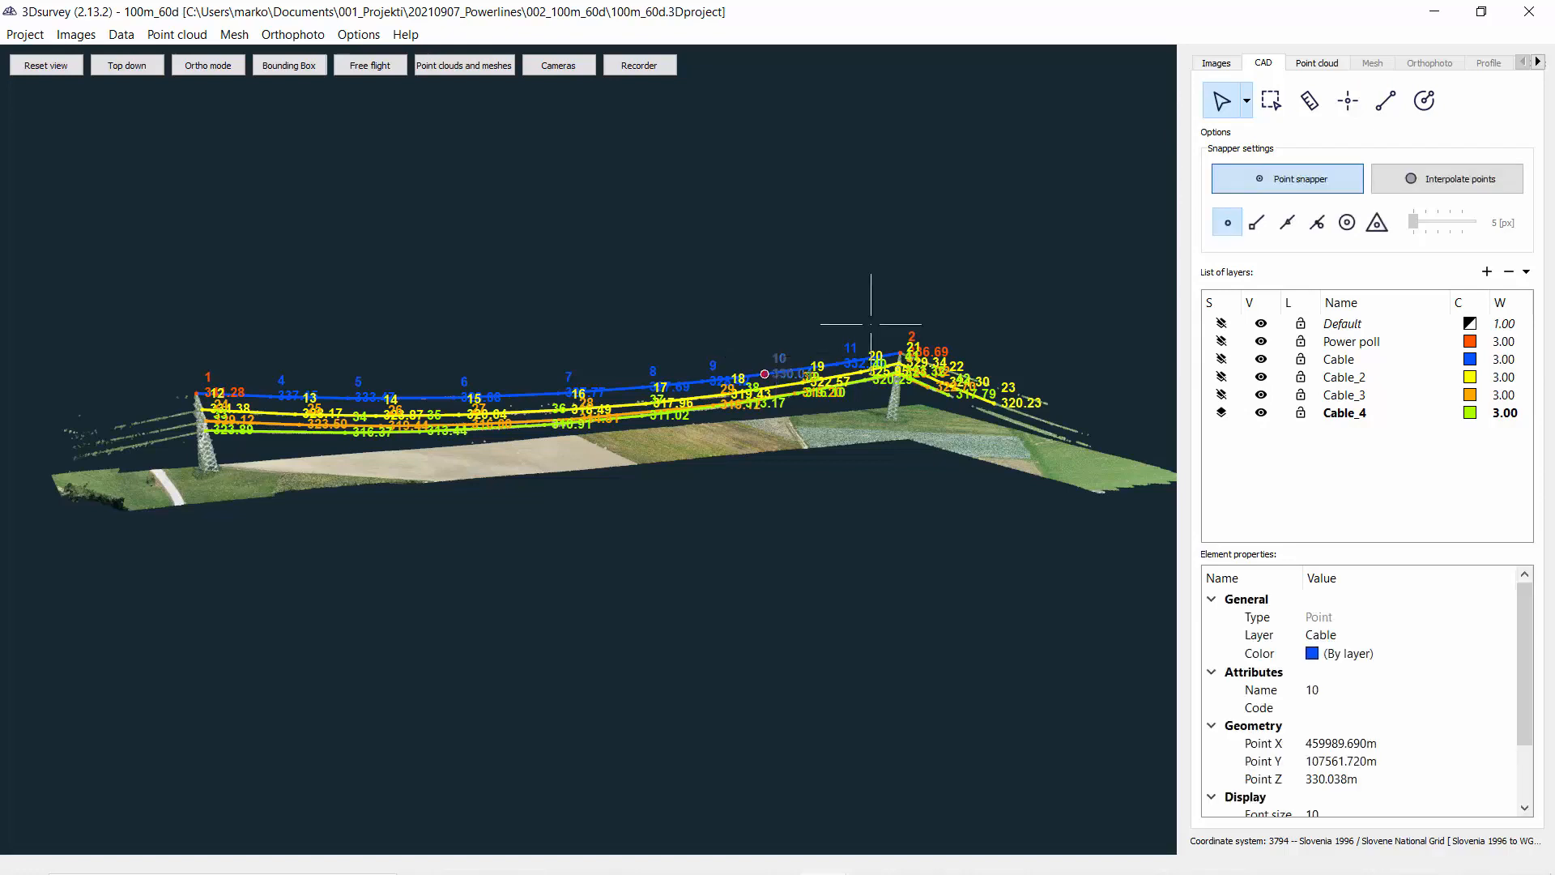
{"action": "left_click", "coordinate": [1270, 96]}
{"action": "key", "text": "Escape"}
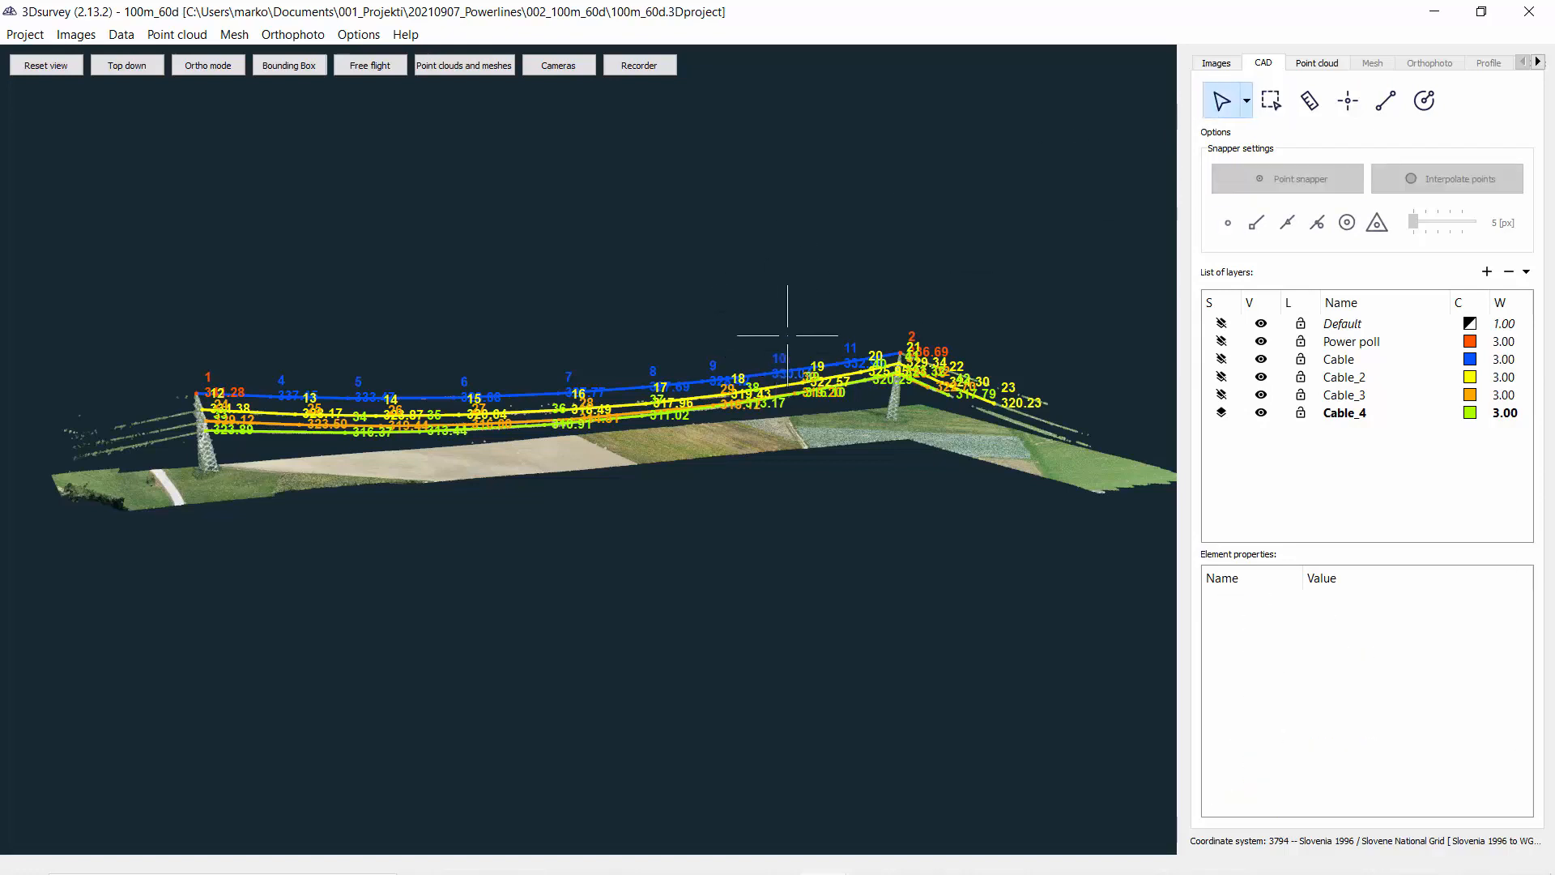
Select one vertex point on the blue cable and extend the selection to all similar points.
{"action": "left_click", "coordinate": [792, 352]}
{"action": "left_click", "coordinate": [1247, 97]}
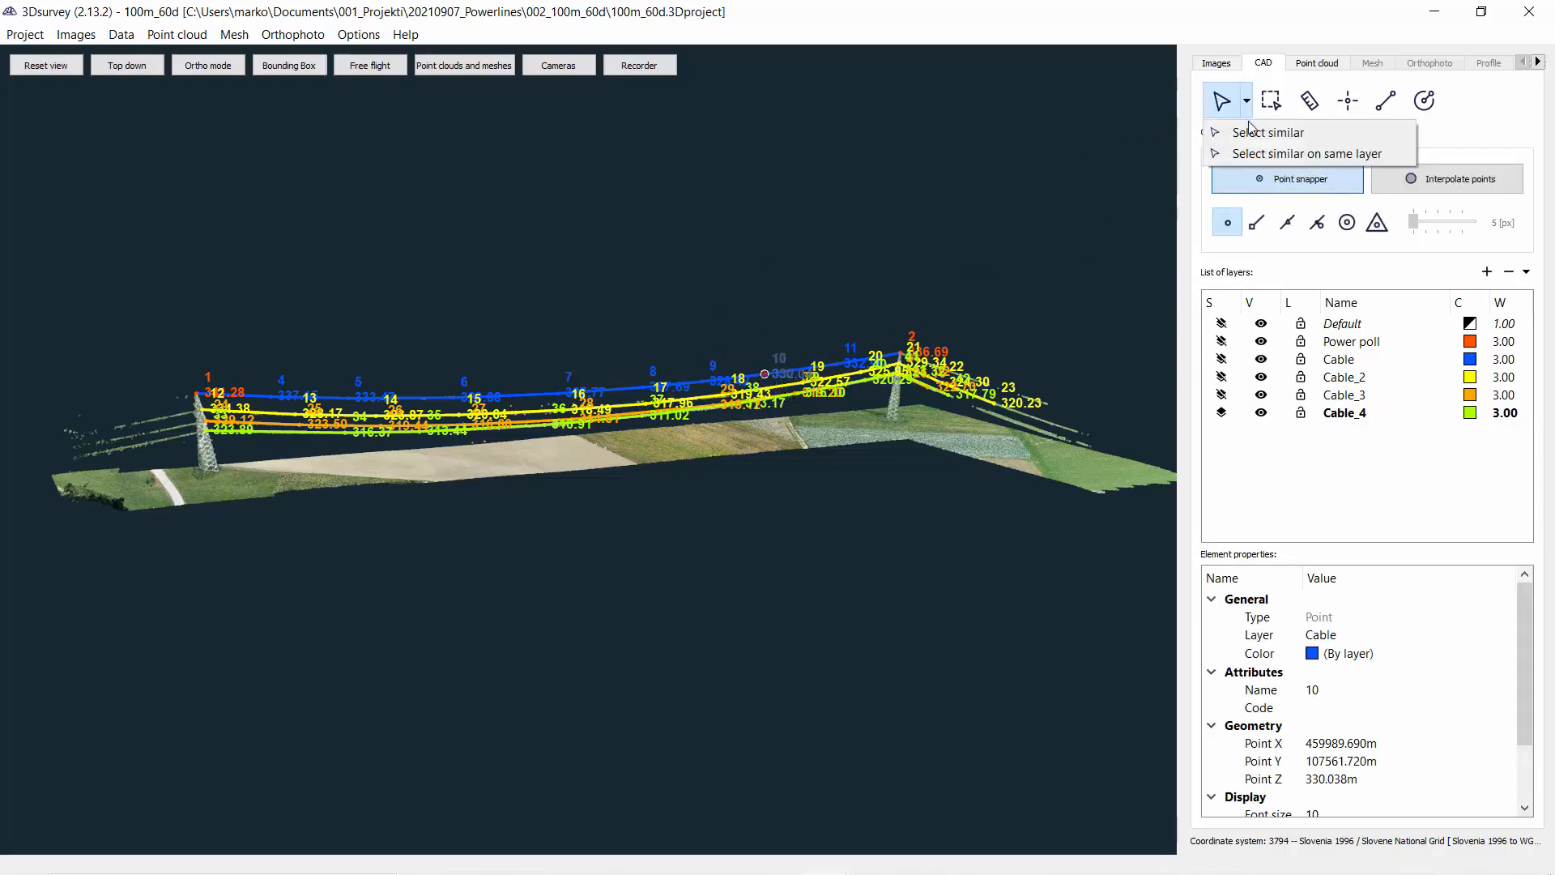
{"action": "left_click", "coordinate": [1251, 134]}
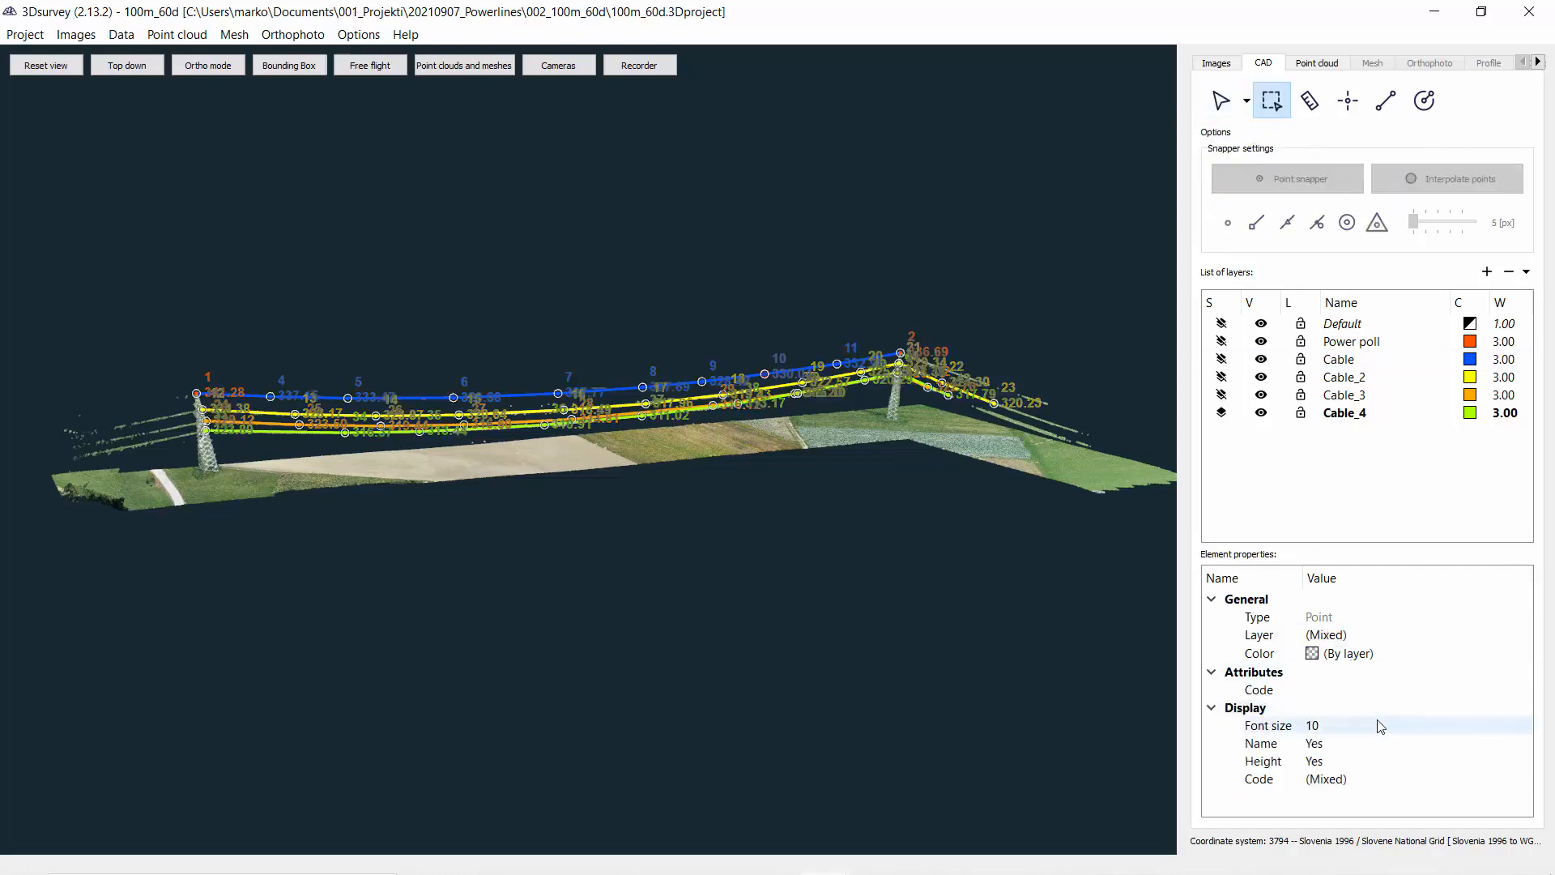
Set the Name and Height display of all selected points to No and clear the selection.
{"action": "left_click", "coordinate": [1322, 745]}
{"action": "left_click", "coordinate": [1322, 745]}
{"action": "left_click", "coordinate": [1313, 763]}
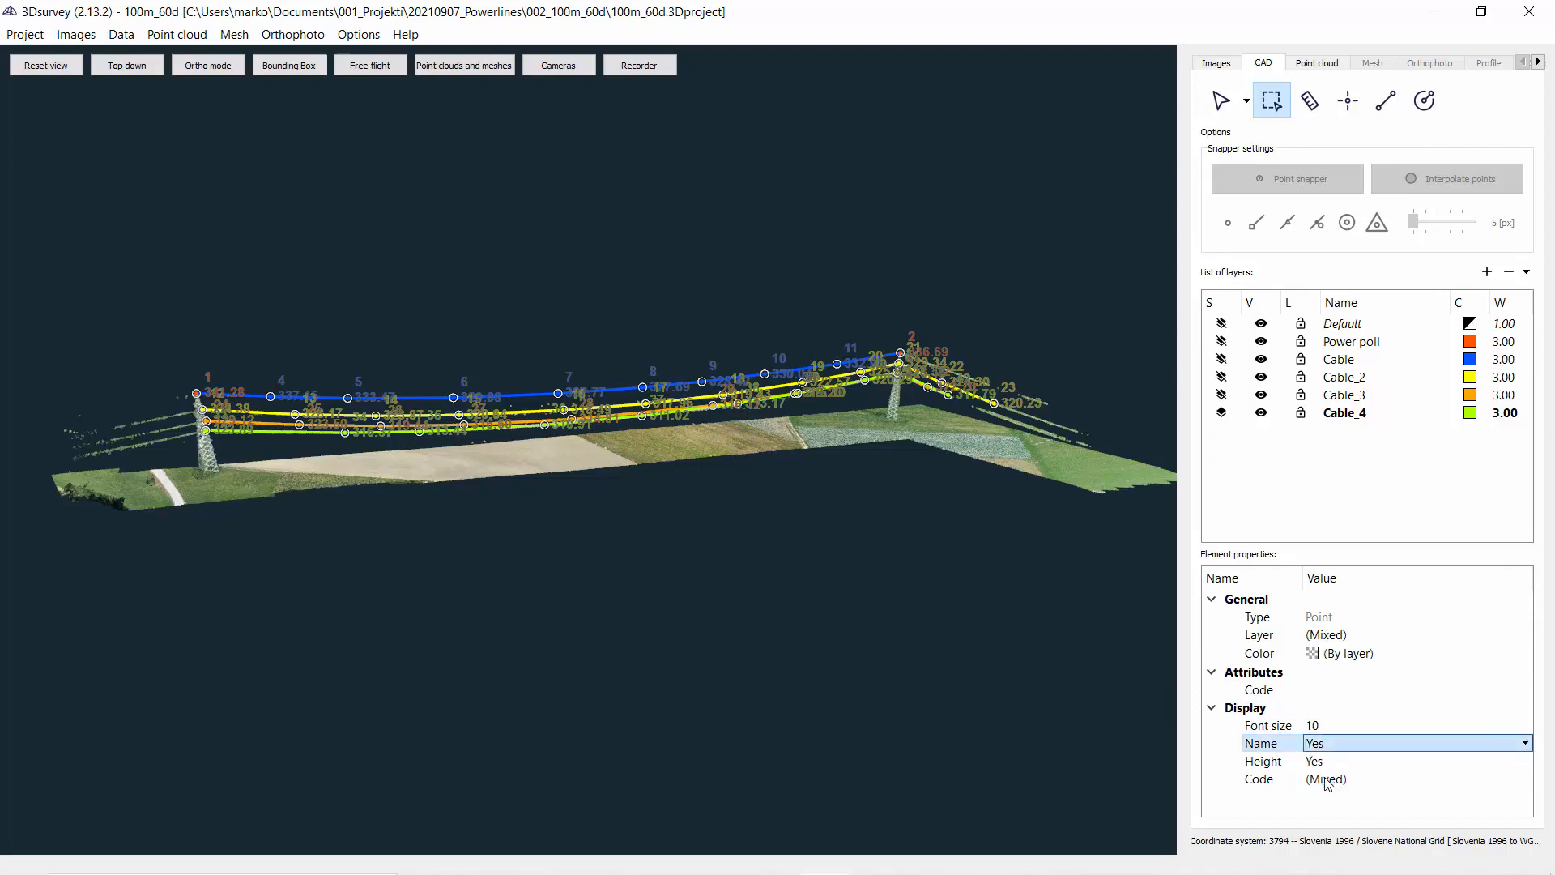
{"action": "left_click", "coordinate": [1314, 761]}
{"action": "left_click", "coordinate": [1314, 761]}
{"action": "left_click", "coordinate": [1316, 798]}
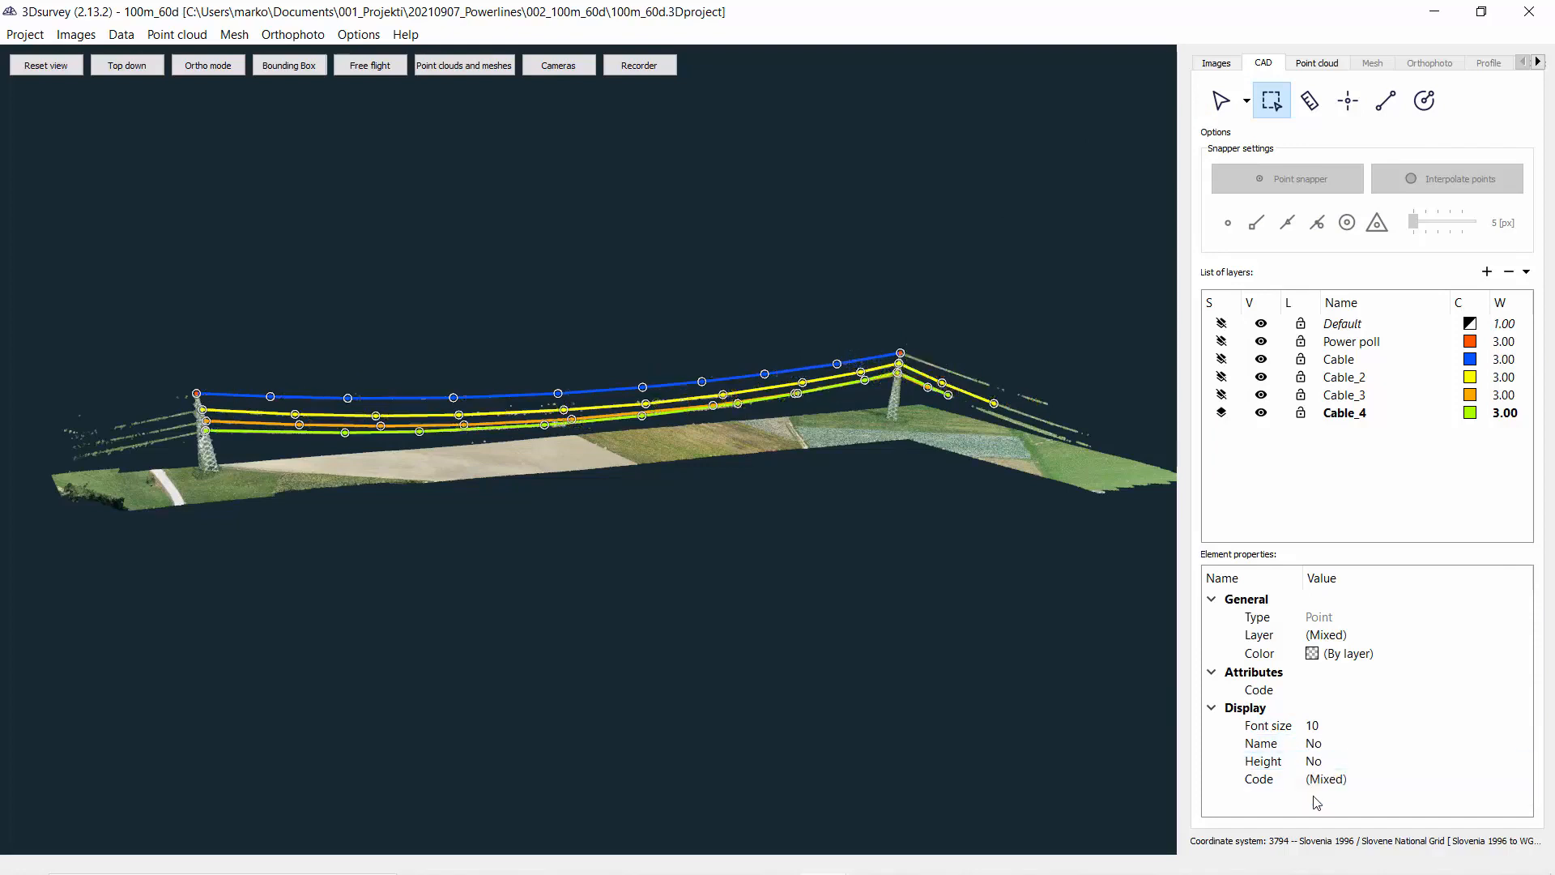
{"action": "left_click_drag", "start_coordinate": [762, 617], "coordinate": [624, 533]}
{"action": "key", "text": "Escape"}
Examine the first pylon's point cloud, from its crossarms and attached cables down to its overgrown base.
{"action": "scroll", "coordinate": [362, 517], "scroll_direction": "down", "scroll_amount": 1}
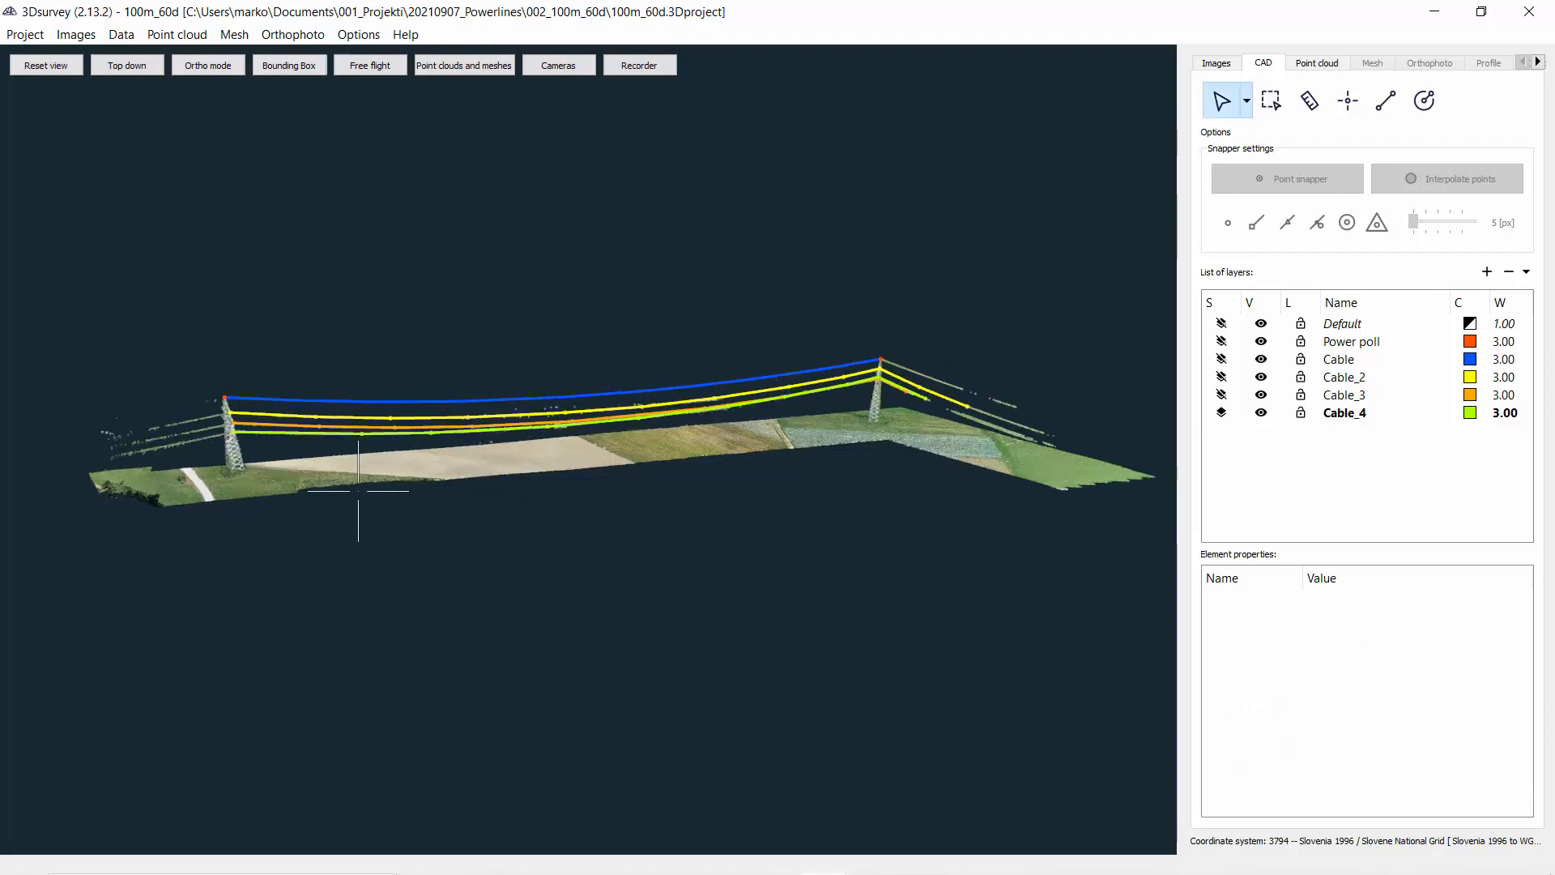
{"action": "scroll", "coordinate": [425, 541], "scroll_direction": "up", "scroll_amount": 3}
{"action": "middle_click_drag", "start_coordinate": [425, 541], "coordinate": [535, 551]}
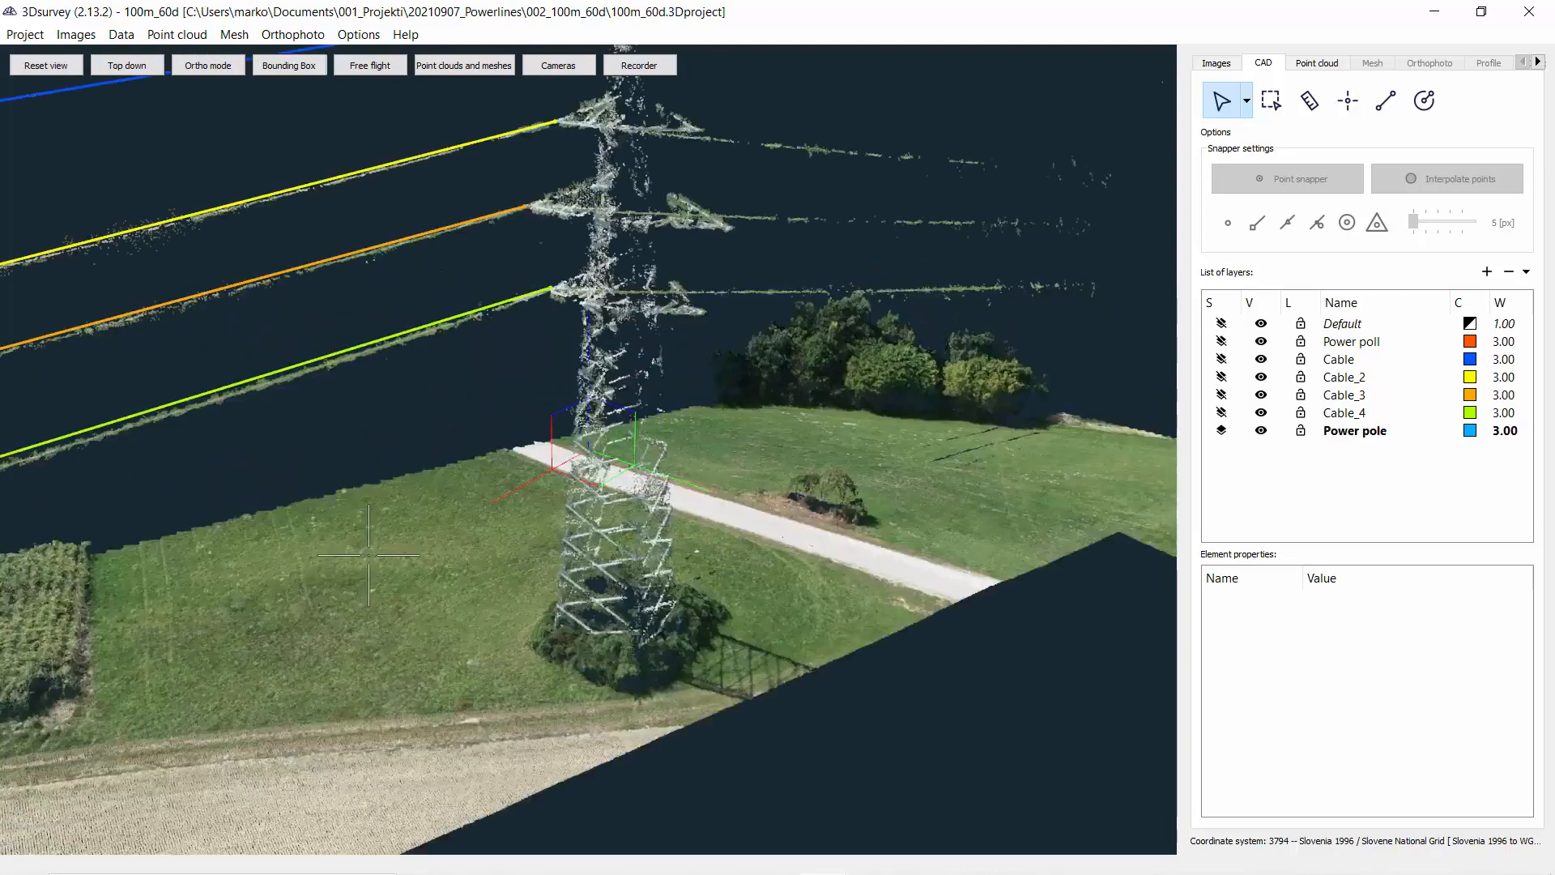
{"action": "middle_click_drag", "start_coordinate": [364, 530], "coordinate": [476, 350]}
{"action": "scroll", "coordinate": [364, 672], "scroll_direction": "down", "scroll_amount": 2}
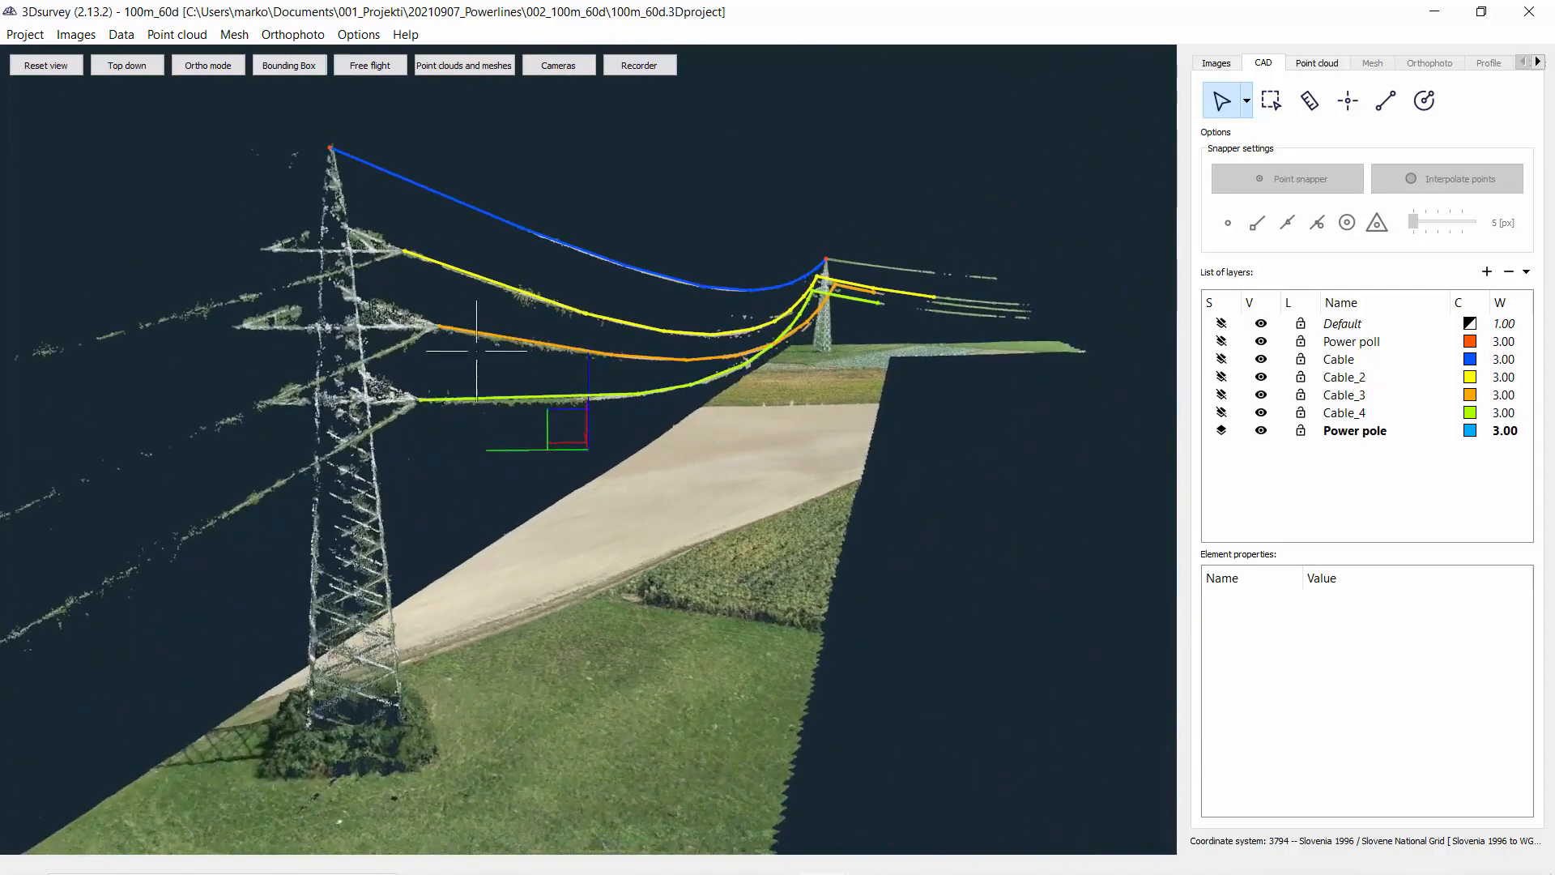
{"action": "middle_click_drag", "start_coordinate": [340, 512], "coordinate": [523, 464]}
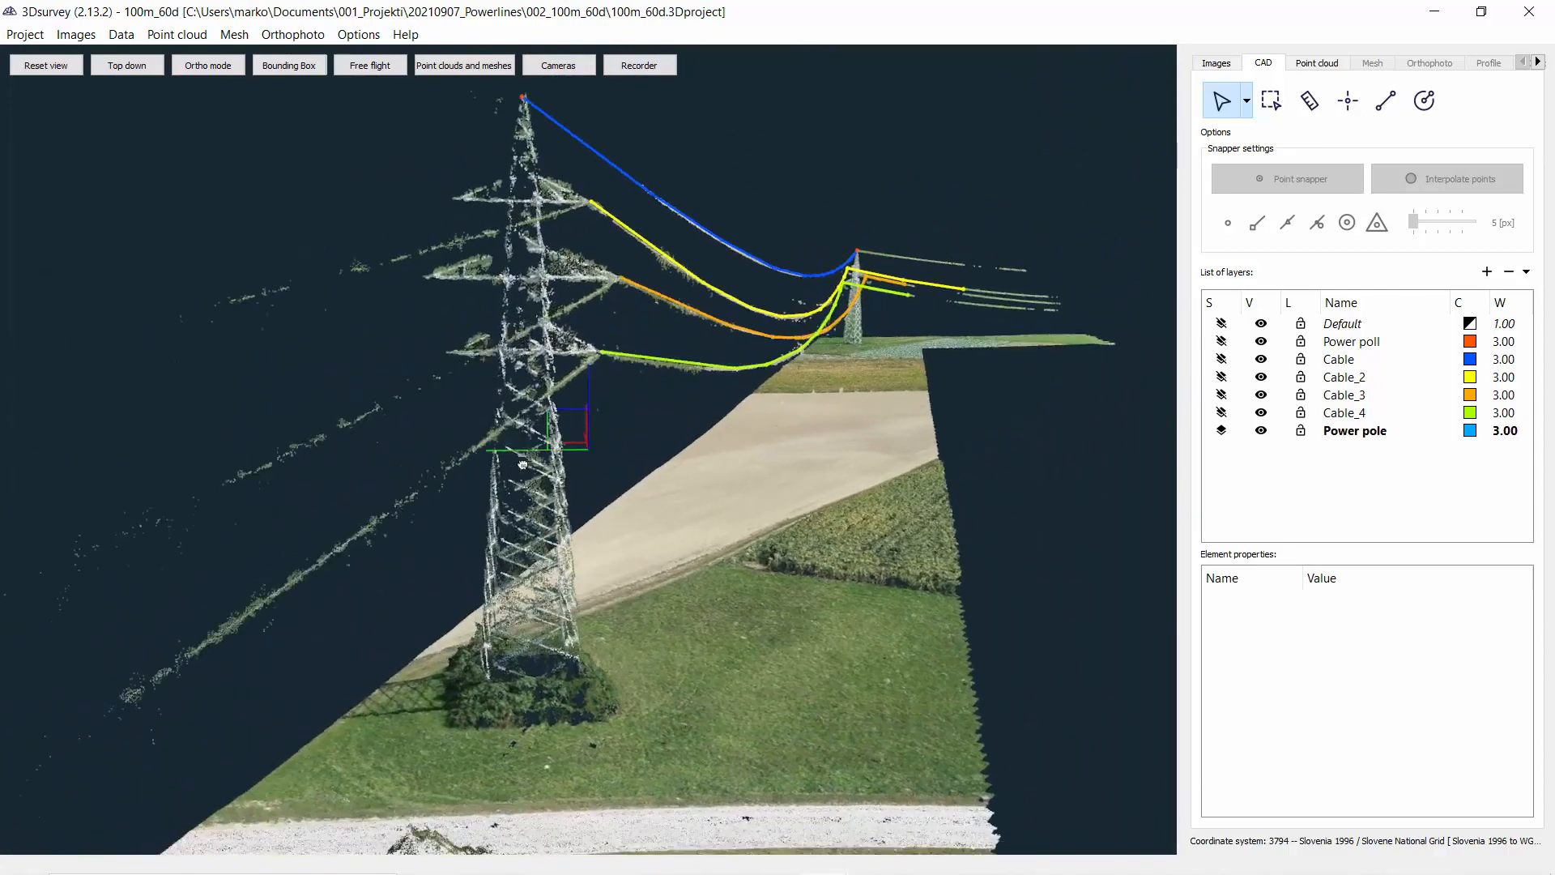
{"action": "middle_click_drag", "start_coordinate": [689, 535], "coordinate": [498, 725]}
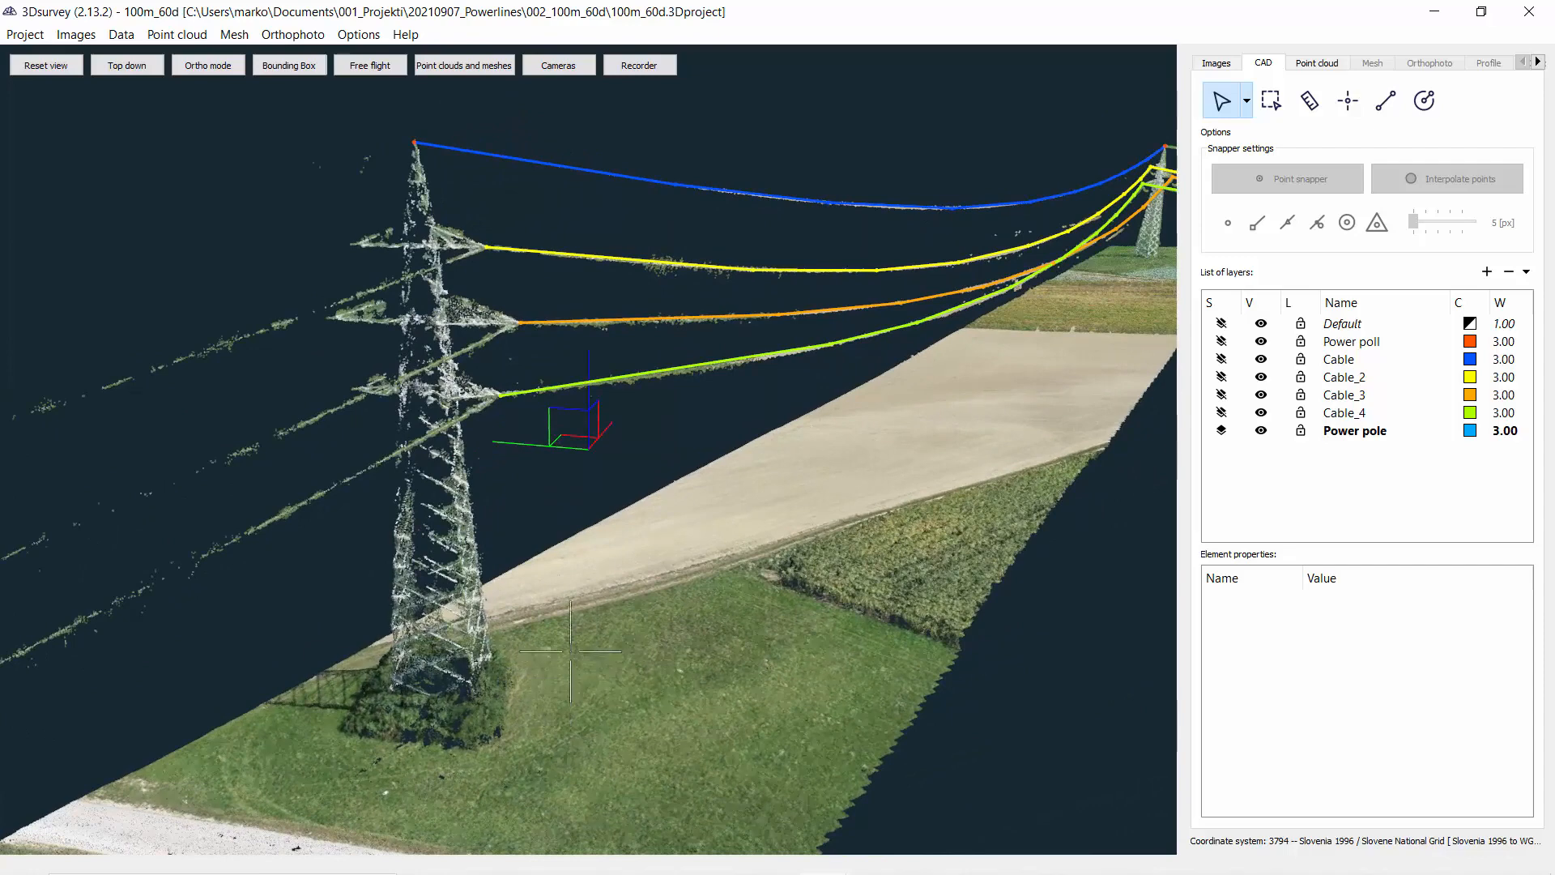
{"action": "middle_click_drag", "start_coordinate": [609, 604], "coordinate": [571, 658]}
{"action": "scroll", "coordinate": [465, 646], "scroll_direction": "up", "scroll_amount": 5}
{"action": "middle_click_drag", "start_coordinate": [466, 645], "coordinate": [320, 572]}
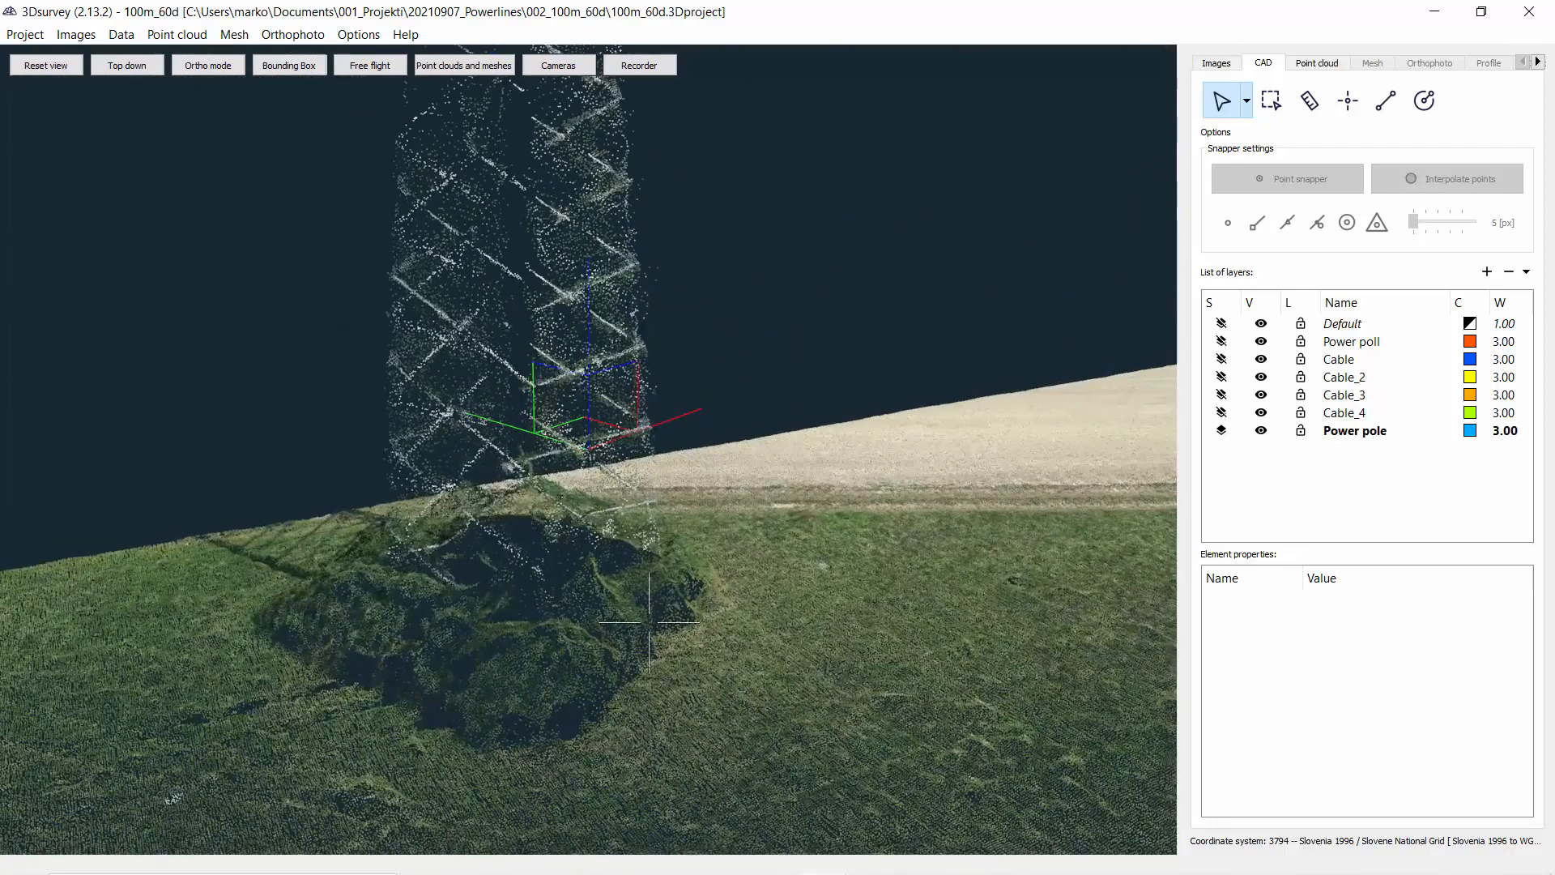
Examine the bend pylon's lattice and base, and the traced cables along the span between the two pylons.
{"action": "scroll", "coordinate": [514, 617], "scroll_direction": "down", "scroll_amount": 3}
{"action": "scroll", "coordinate": [637, 604], "scroll_direction": "down", "scroll_amount": 2}
{"action": "middle_click_drag", "start_coordinate": [637, 604], "coordinate": [422, 613]}
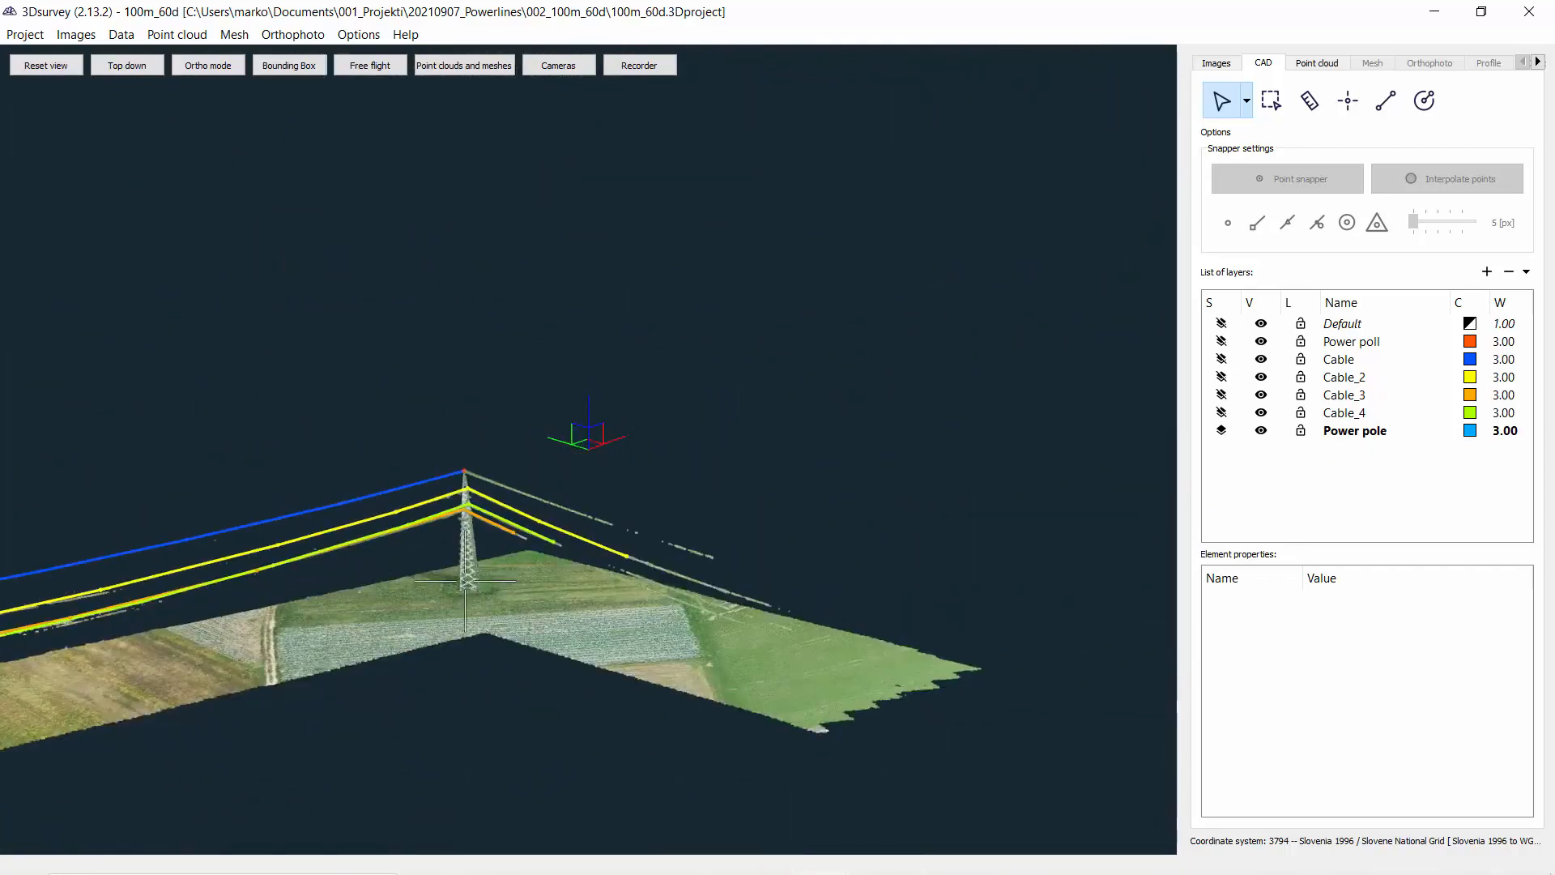
{"action": "scroll", "coordinate": [465, 581], "scroll_direction": "up", "scroll_amount": 8}
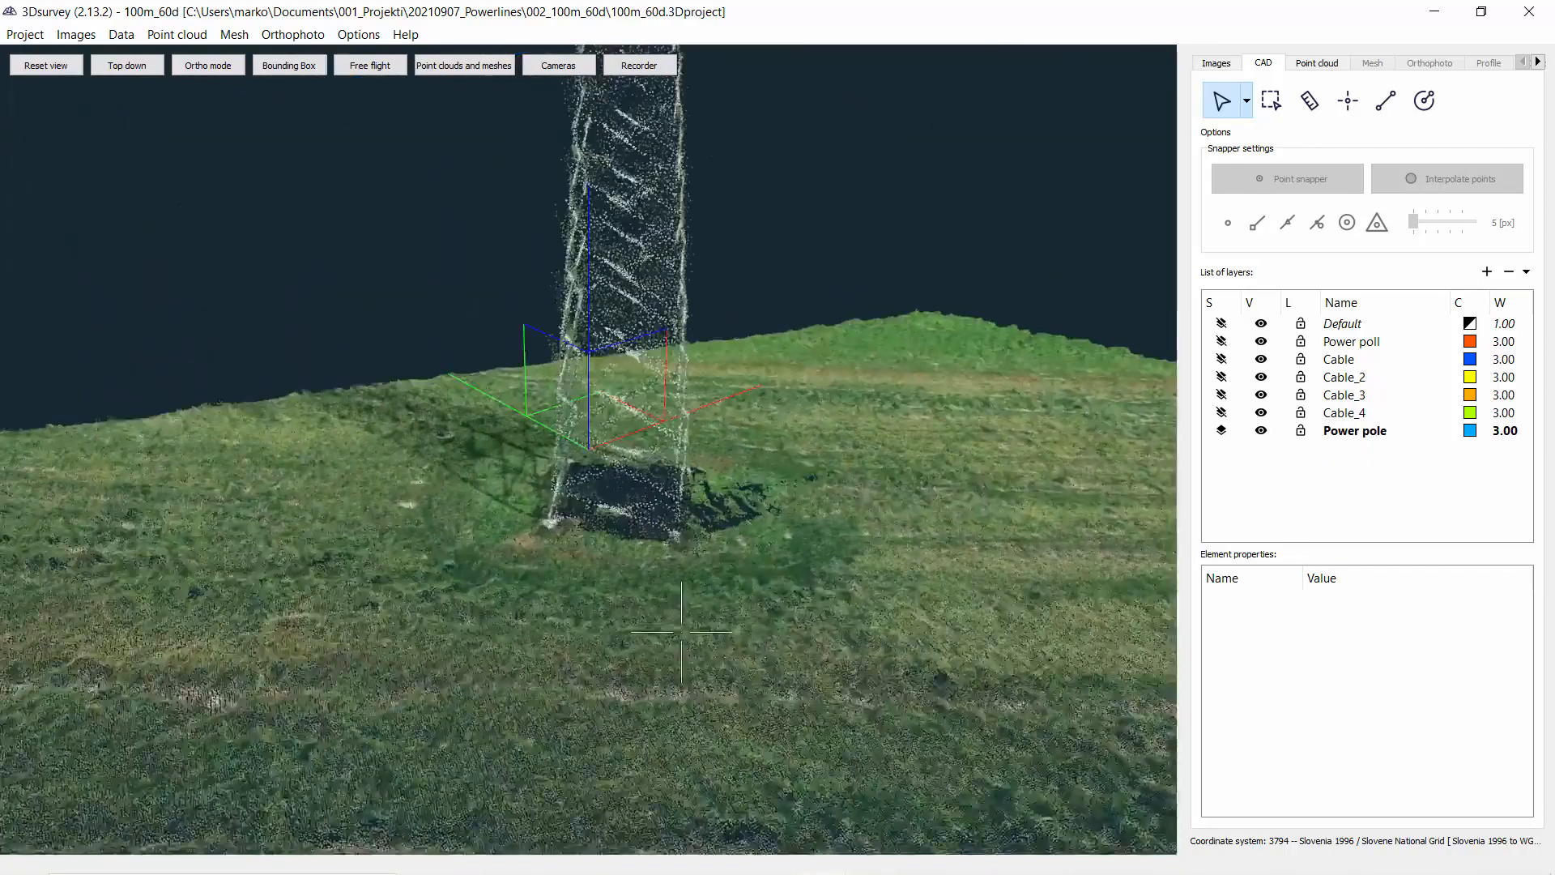
{"action": "left_click_drag", "start_coordinate": [681, 632], "coordinate": [789, 601]}
{"action": "scroll", "coordinate": [631, 570], "scroll_direction": "up", "scroll_amount": 4}
{"action": "scroll", "coordinate": [645, 580], "scroll_direction": "down", "scroll_amount": 6}
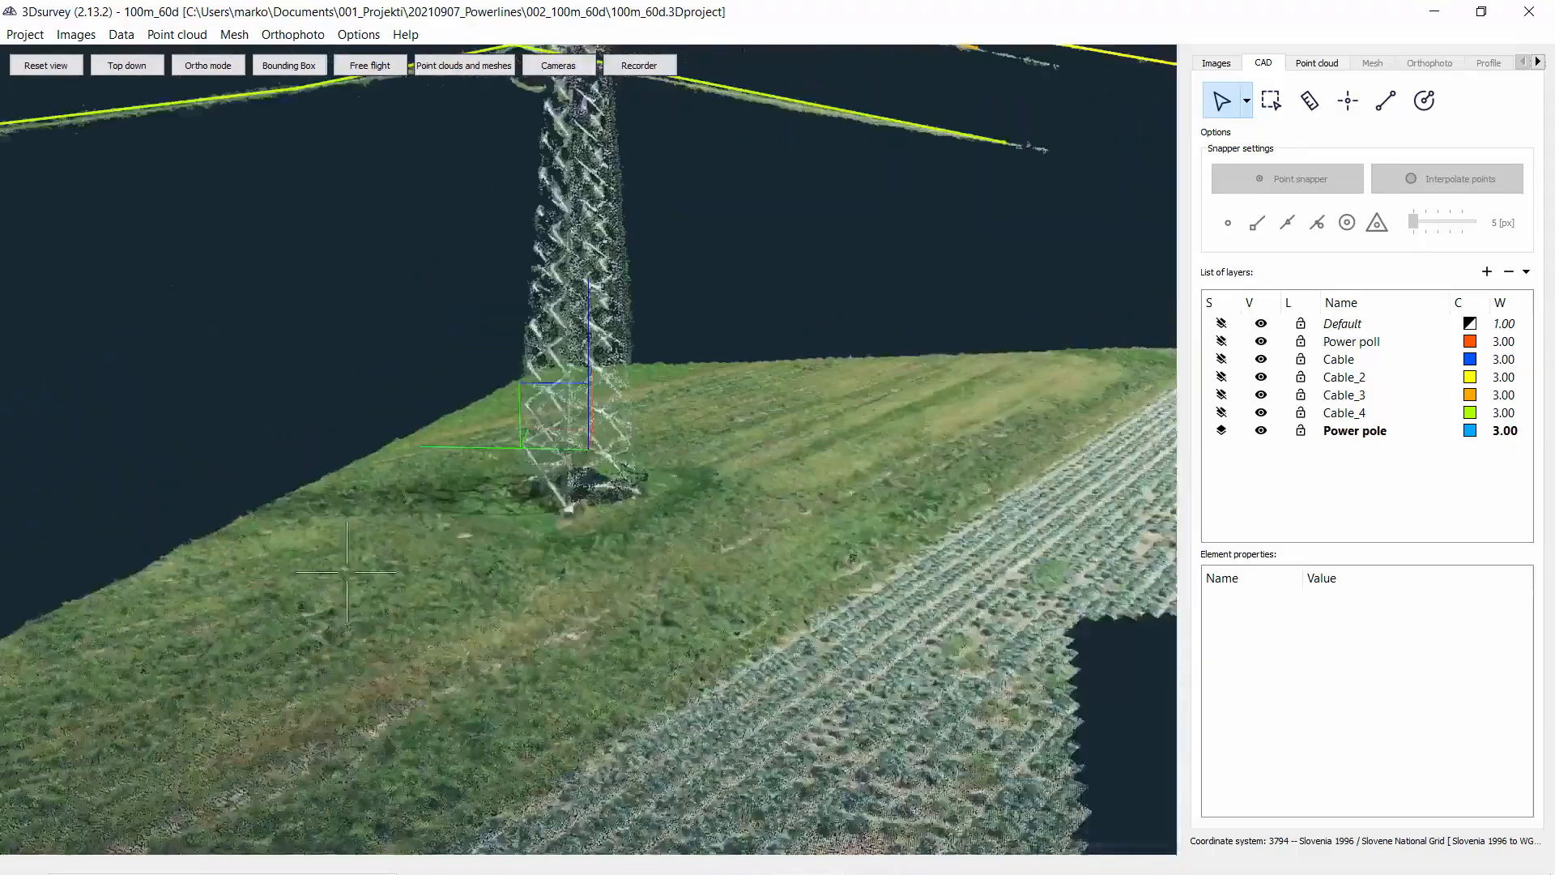
{"action": "scroll", "coordinate": [347, 572], "scroll_direction": "down", "scroll_amount": 6}
{"action": "left_click_drag", "start_coordinate": [347, 572], "coordinate": [646, 572]}
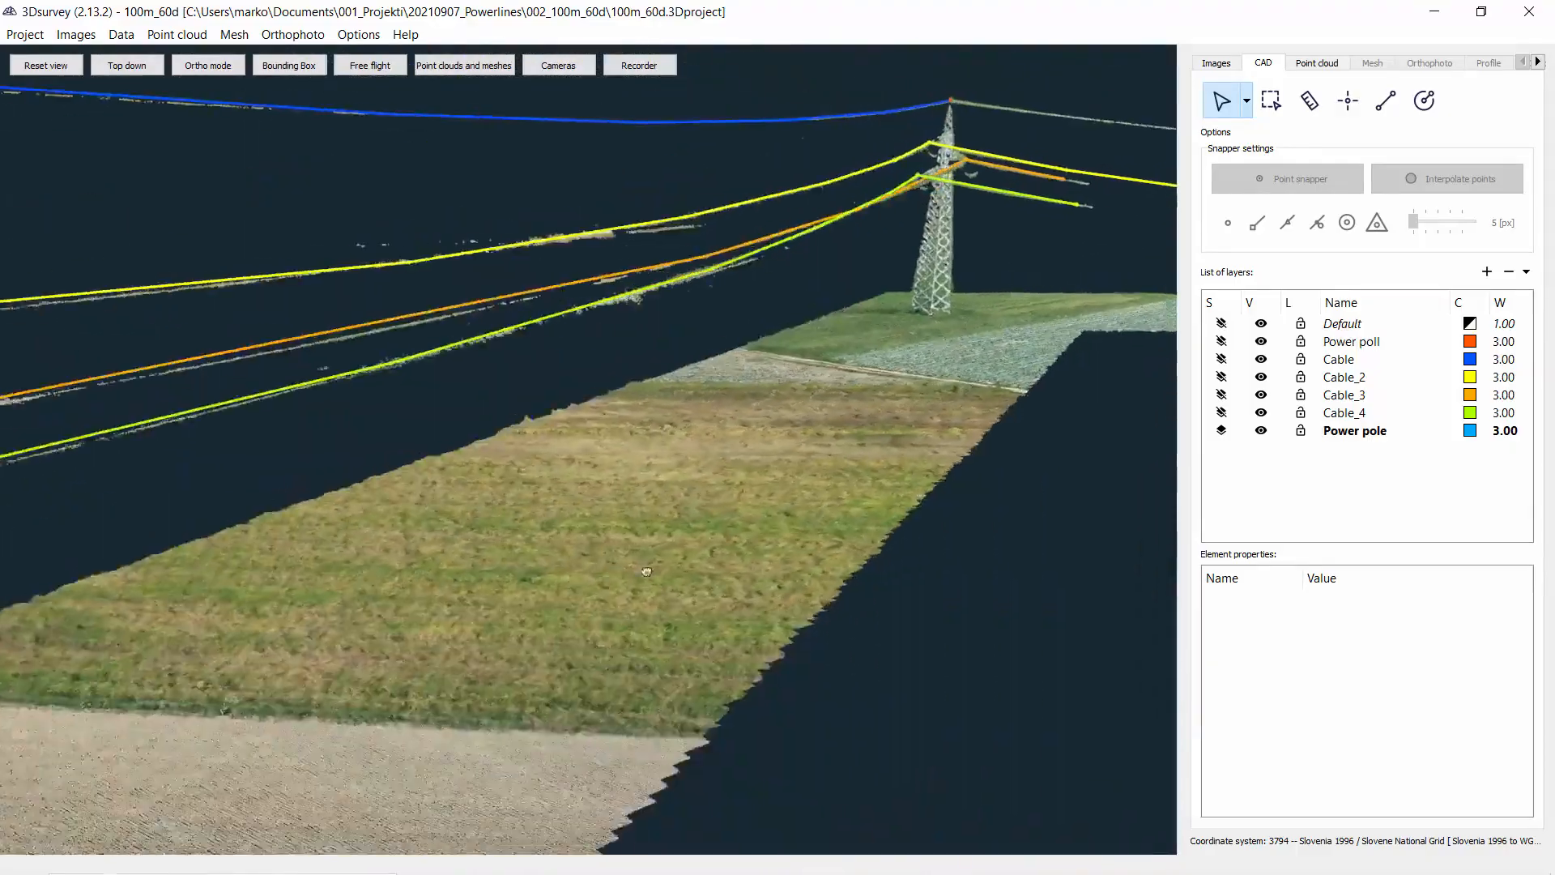
{"action": "scroll", "coordinate": [646, 572], "scroll_direction": "up", "scroll_amount": 10}
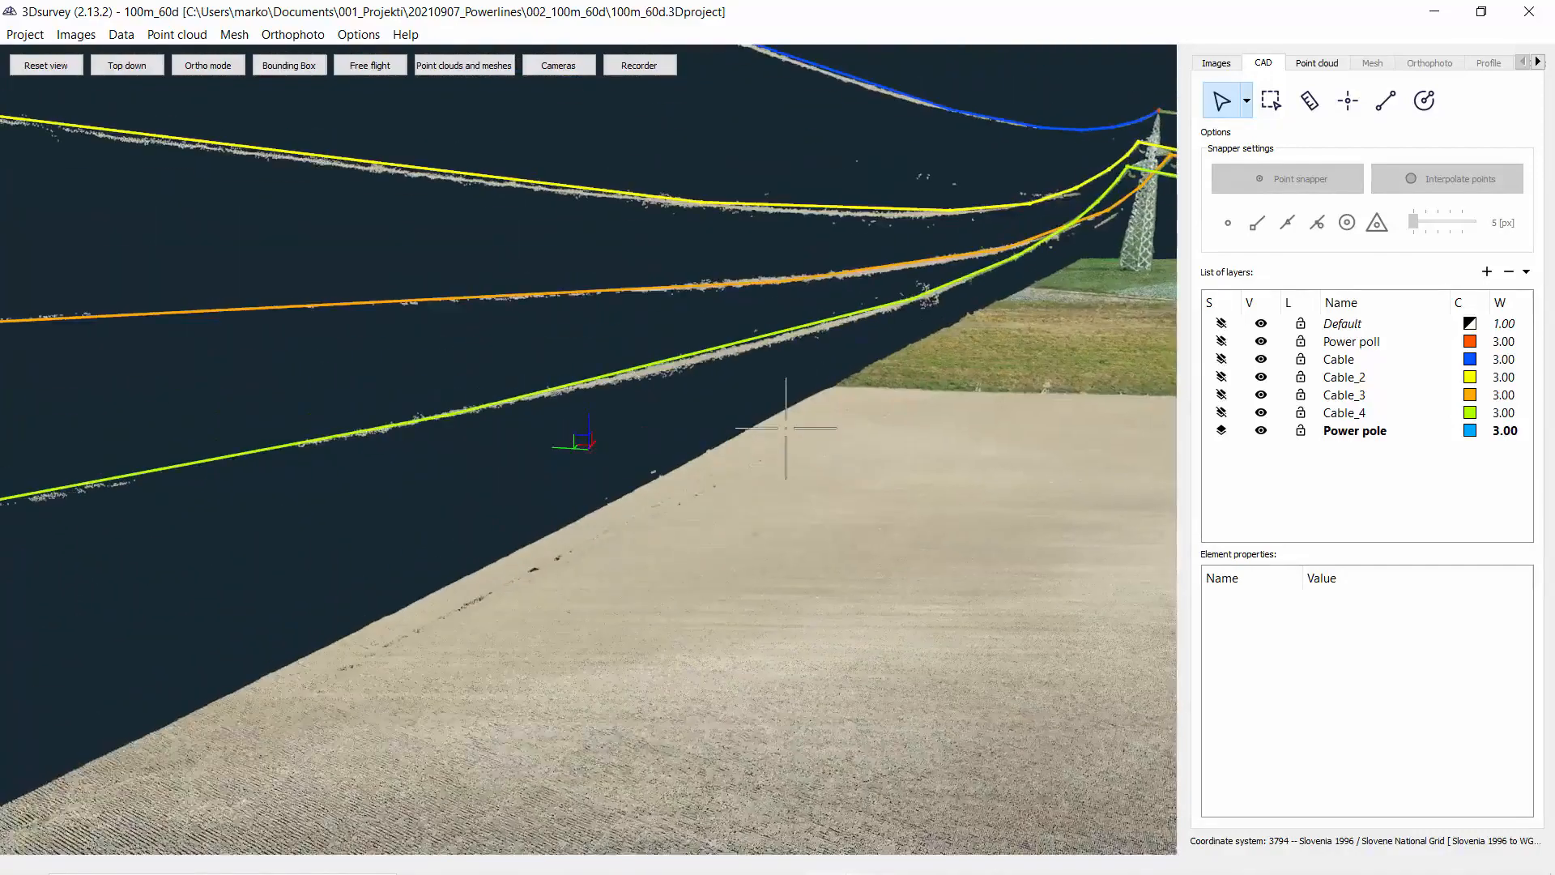
{"action": "scroll", "coordinate": [785, 427], "scroll_direction": "down", "scroll_amount": 10}
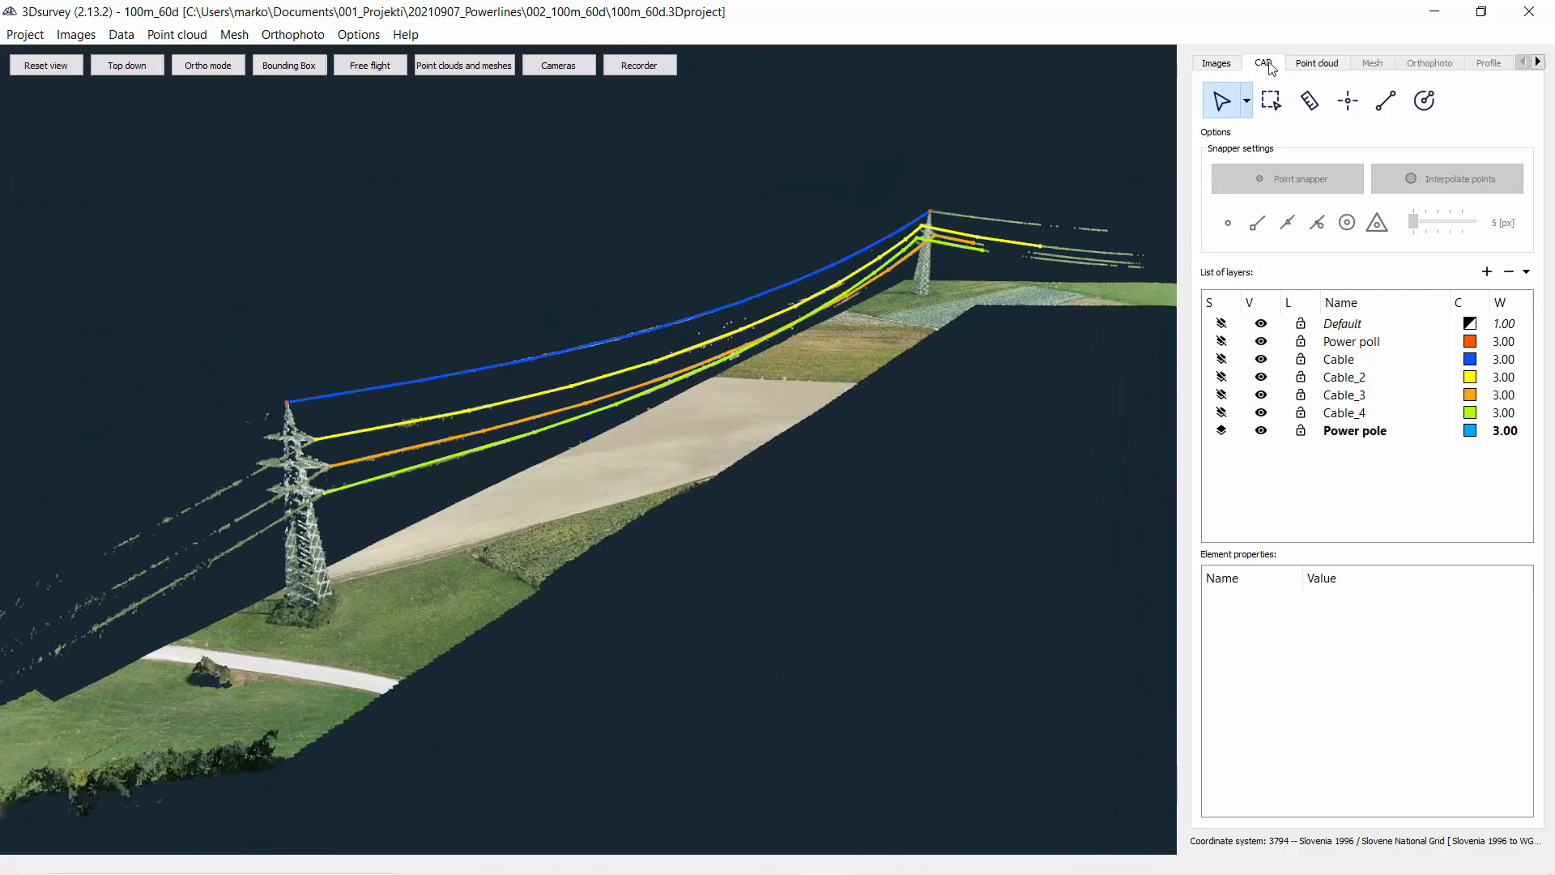
Hide the CAD data so that only the PointCloud_2021_09_08-11_44_42 point cloud is displayed.
{"action": "left_click", "coordinate": [1318, 65]}
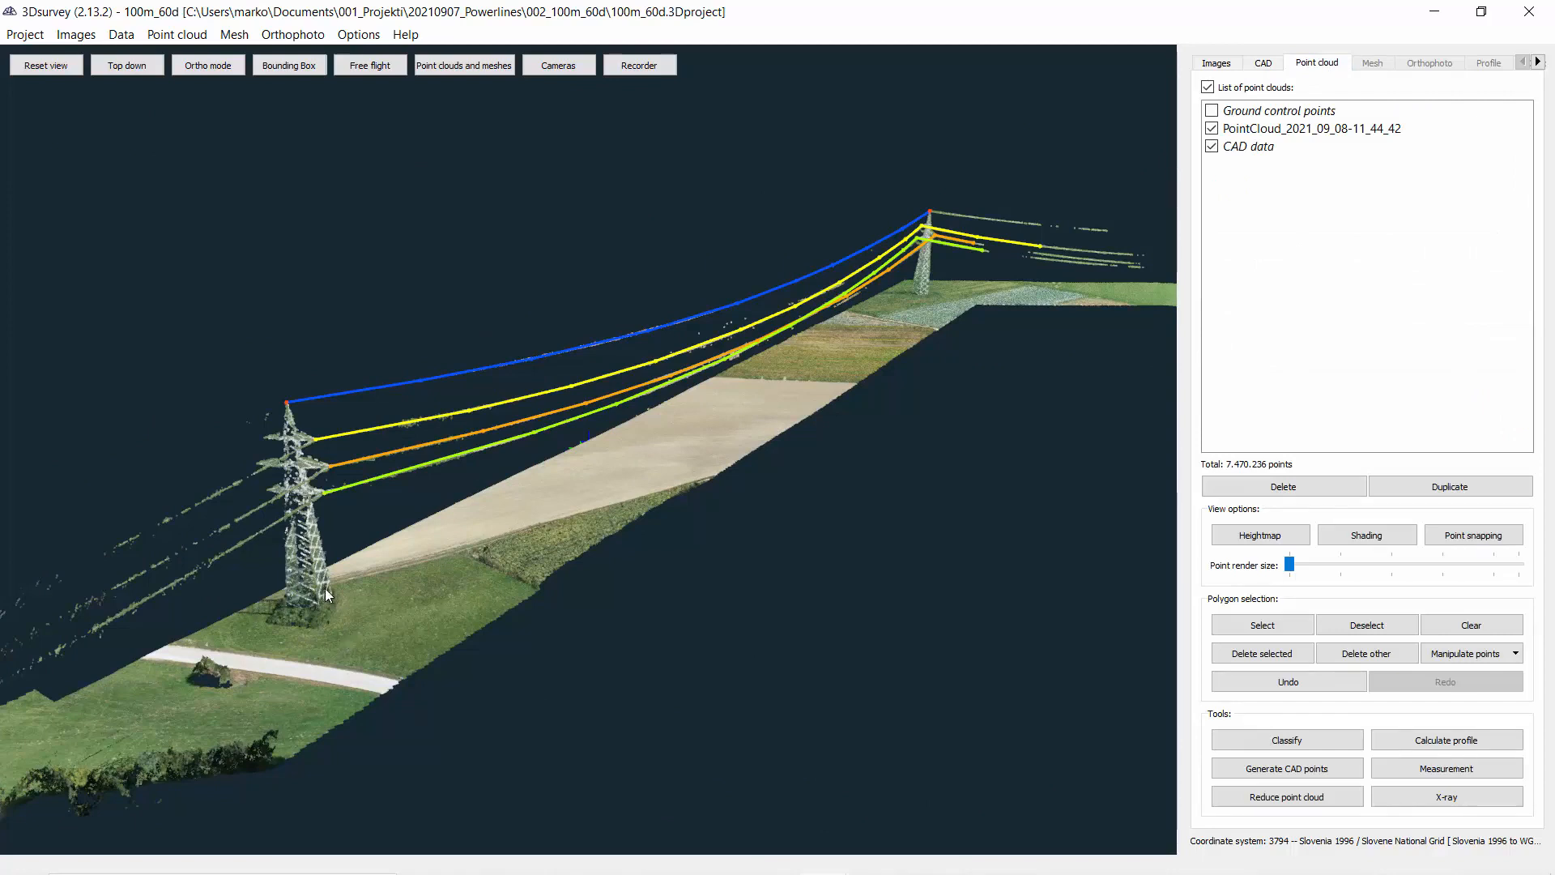
{"action": "left_click", "coordinate": [1211, 147]}
{"action": "left_click_drag", "start_coordinate": [467, 588], "coordinate": [542, 652]}
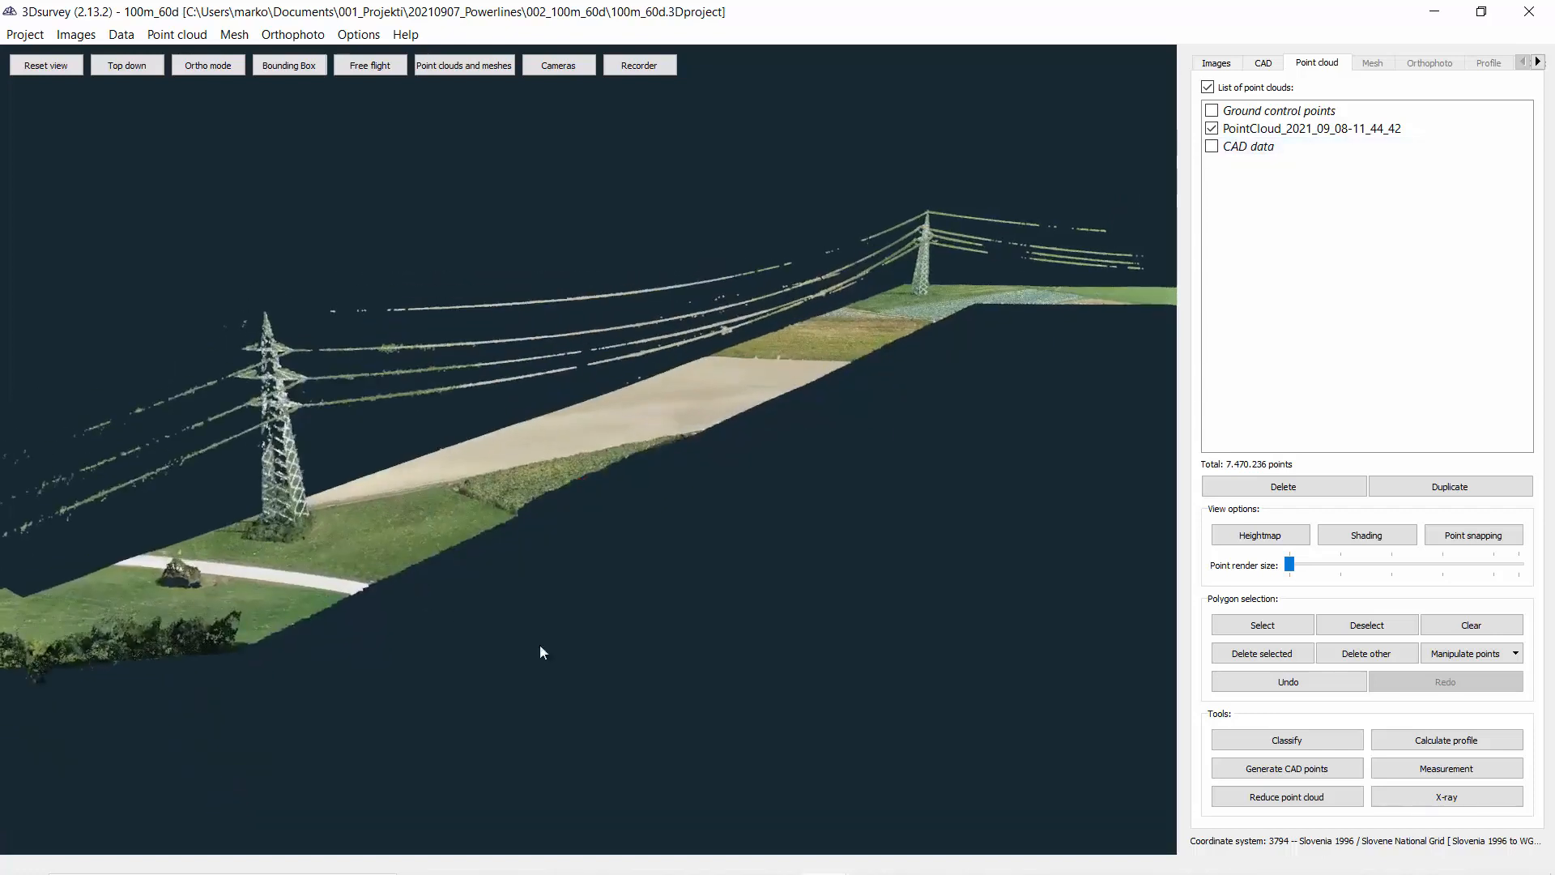
Classify the terrain of PointCloud_2021_09_08-11_44_42 with the preset classification parameters and delete all points outside the terrain selection.
{"action": "left_click", "coordinate": [1300, 742]}
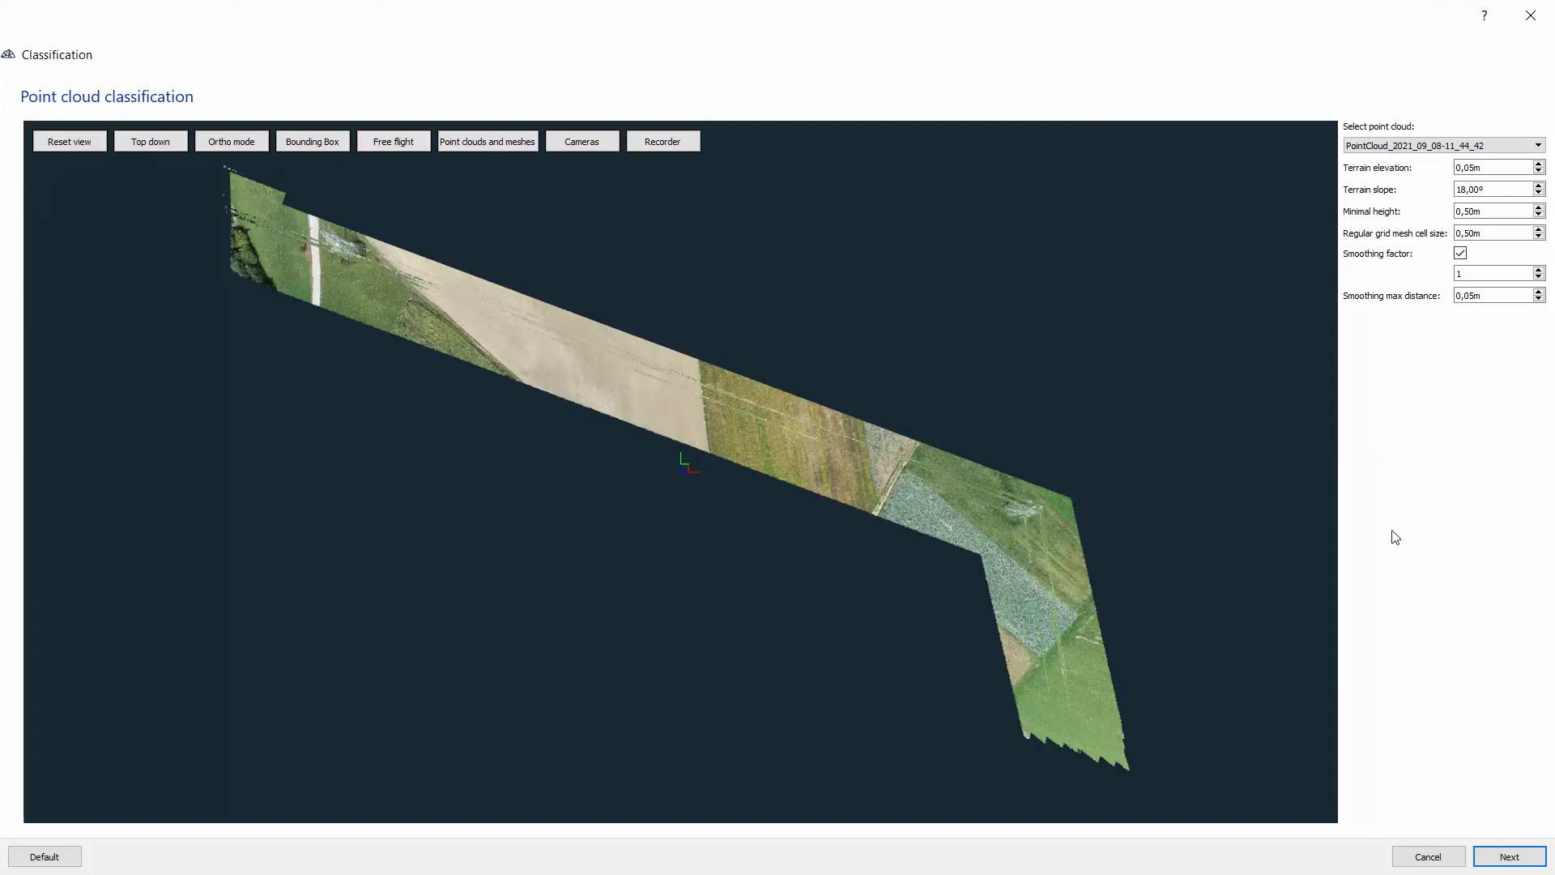
{"action": "left_click", "coordinate": [1512, 856]}
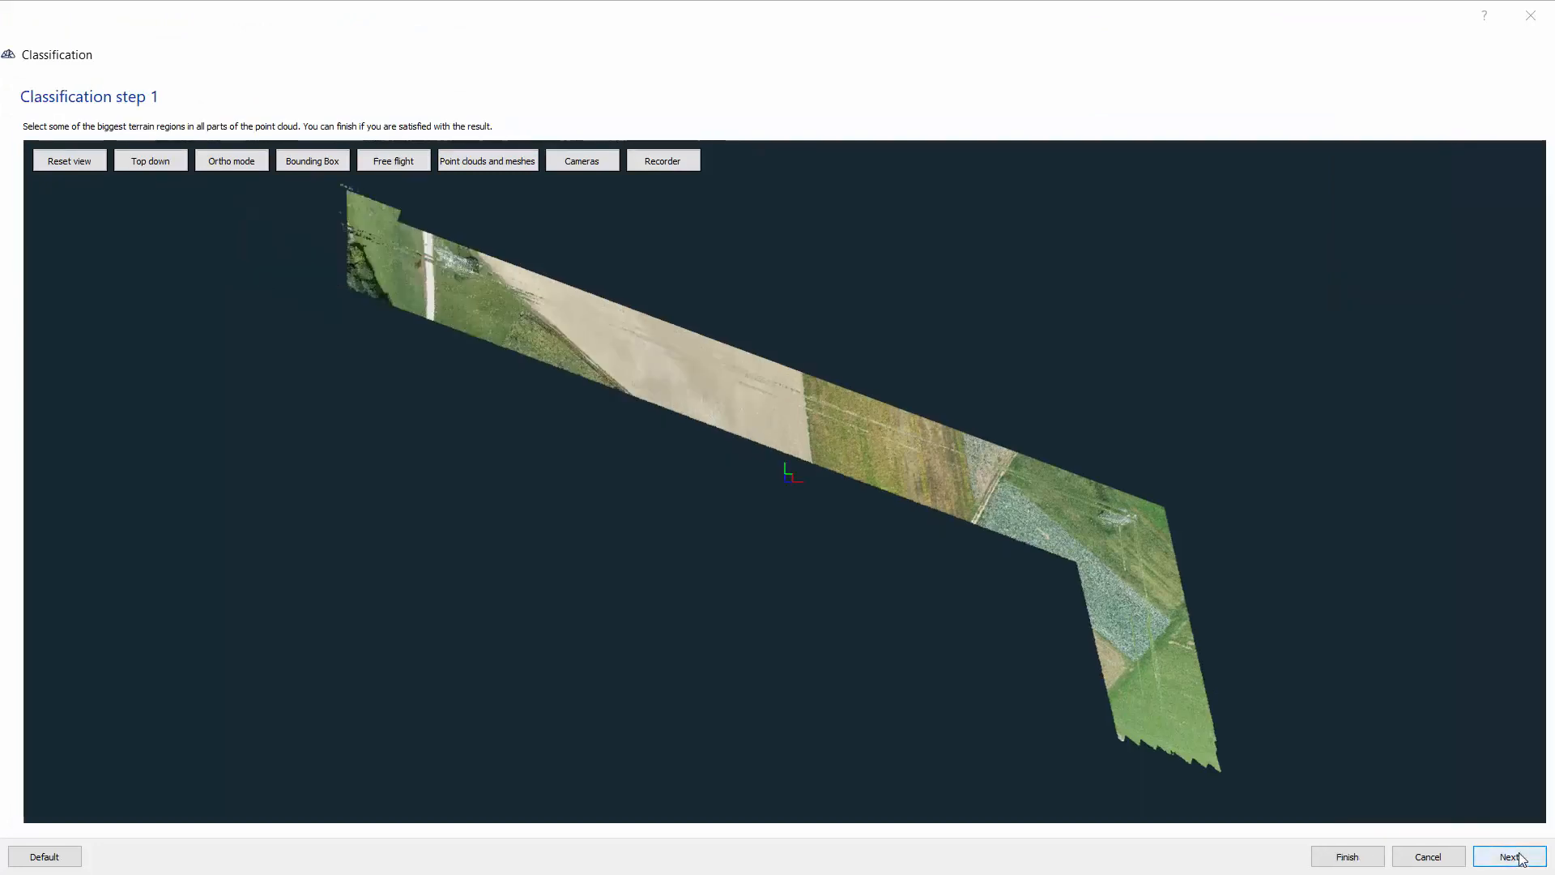
{"action": "left_click_drag", "start_coordinate": [1242, 756], "coordinate": [900, 442]}
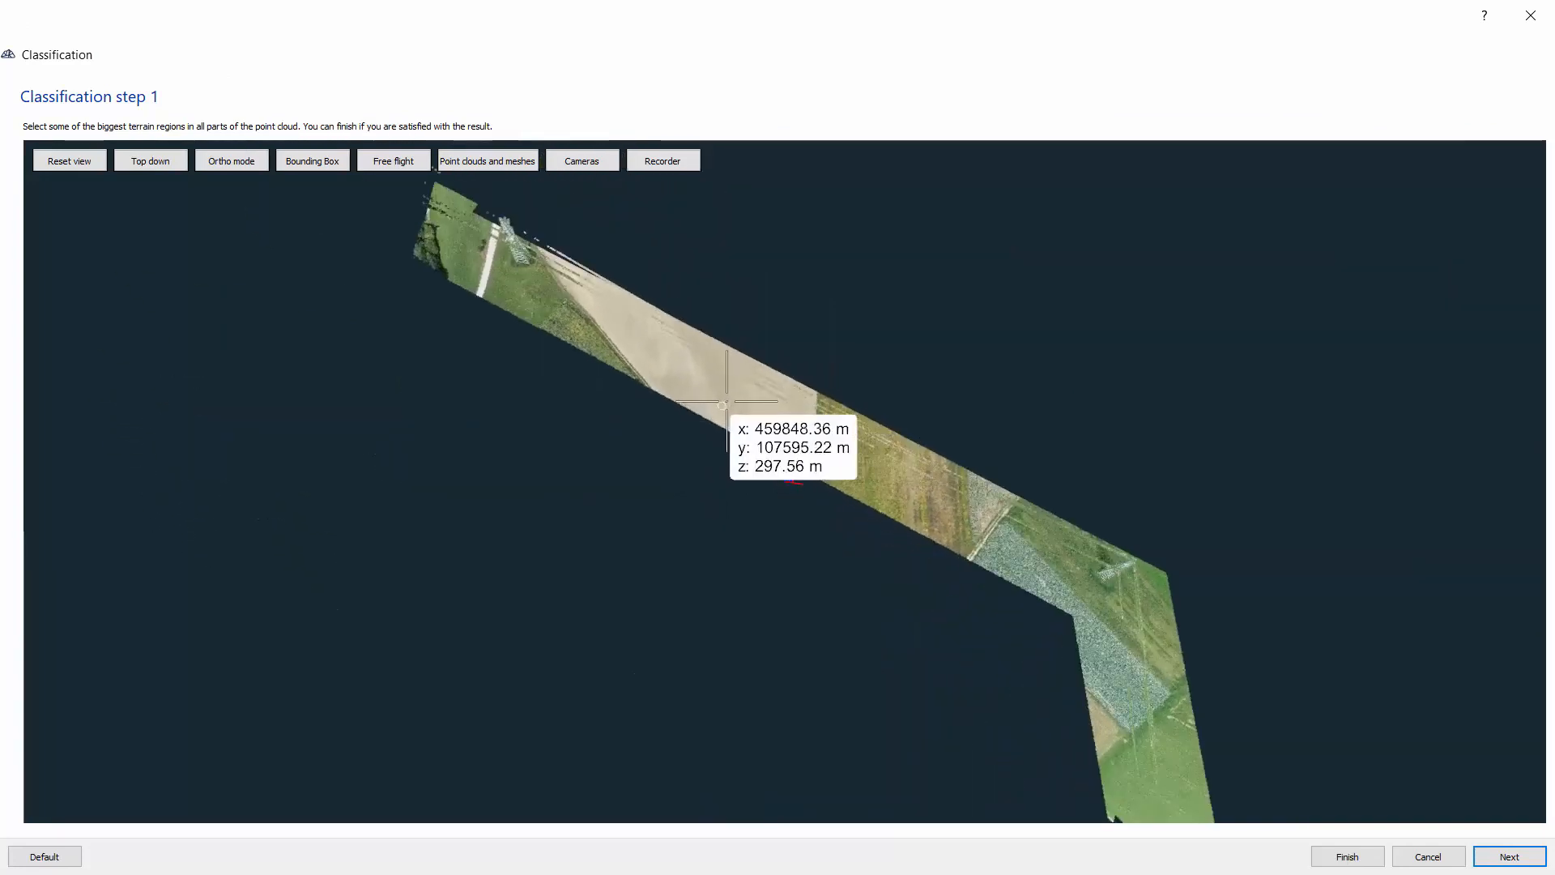
{"action": "left_click", "coordinate": [747, 420]}
{"action": "left_click_drag", "start_coordinate": [865, 468], "coordinate": [1427, 782]}
{"action": "left_click", "coordinate": [1498, 856]}
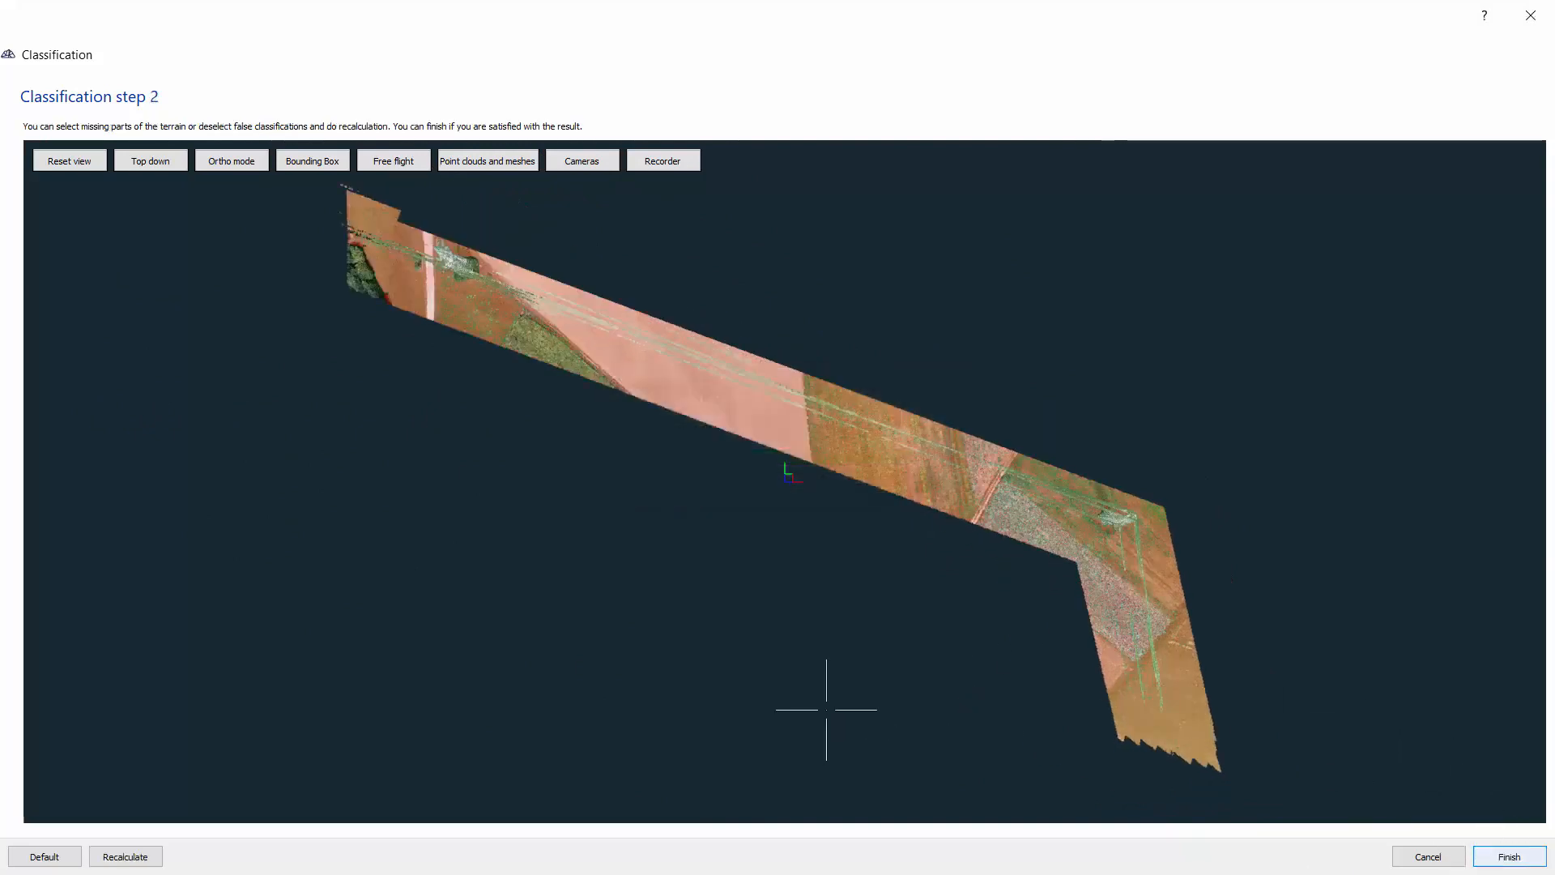
{"action": "left_click_drag", "start_coordinate": [912, 538], "coordinate": [1281, 775]}
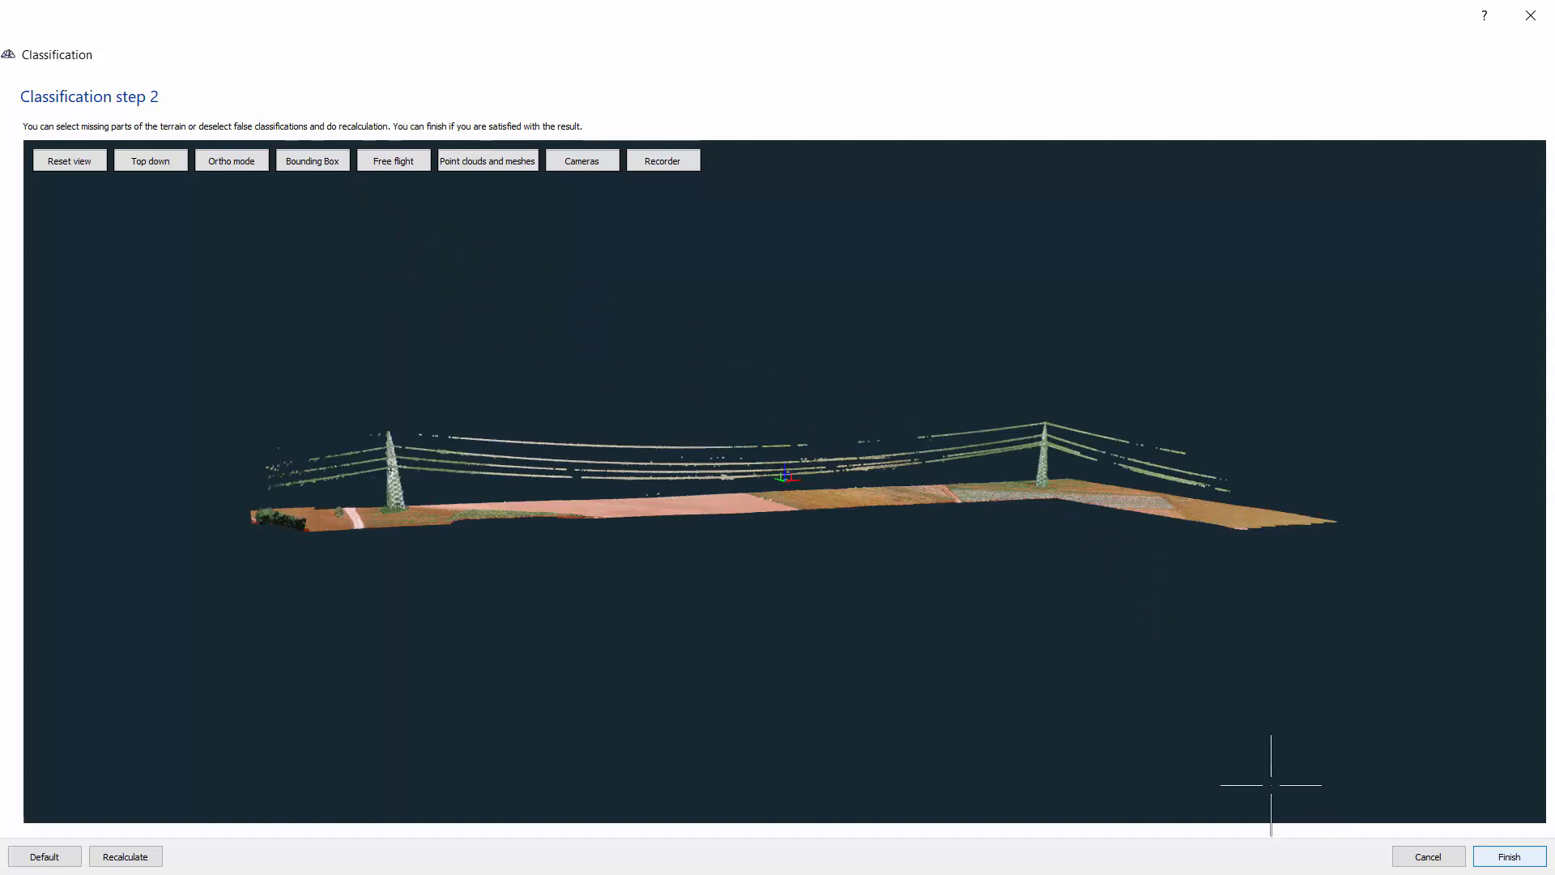
{"action": "left_click", "coordinate": [1509, 858]}
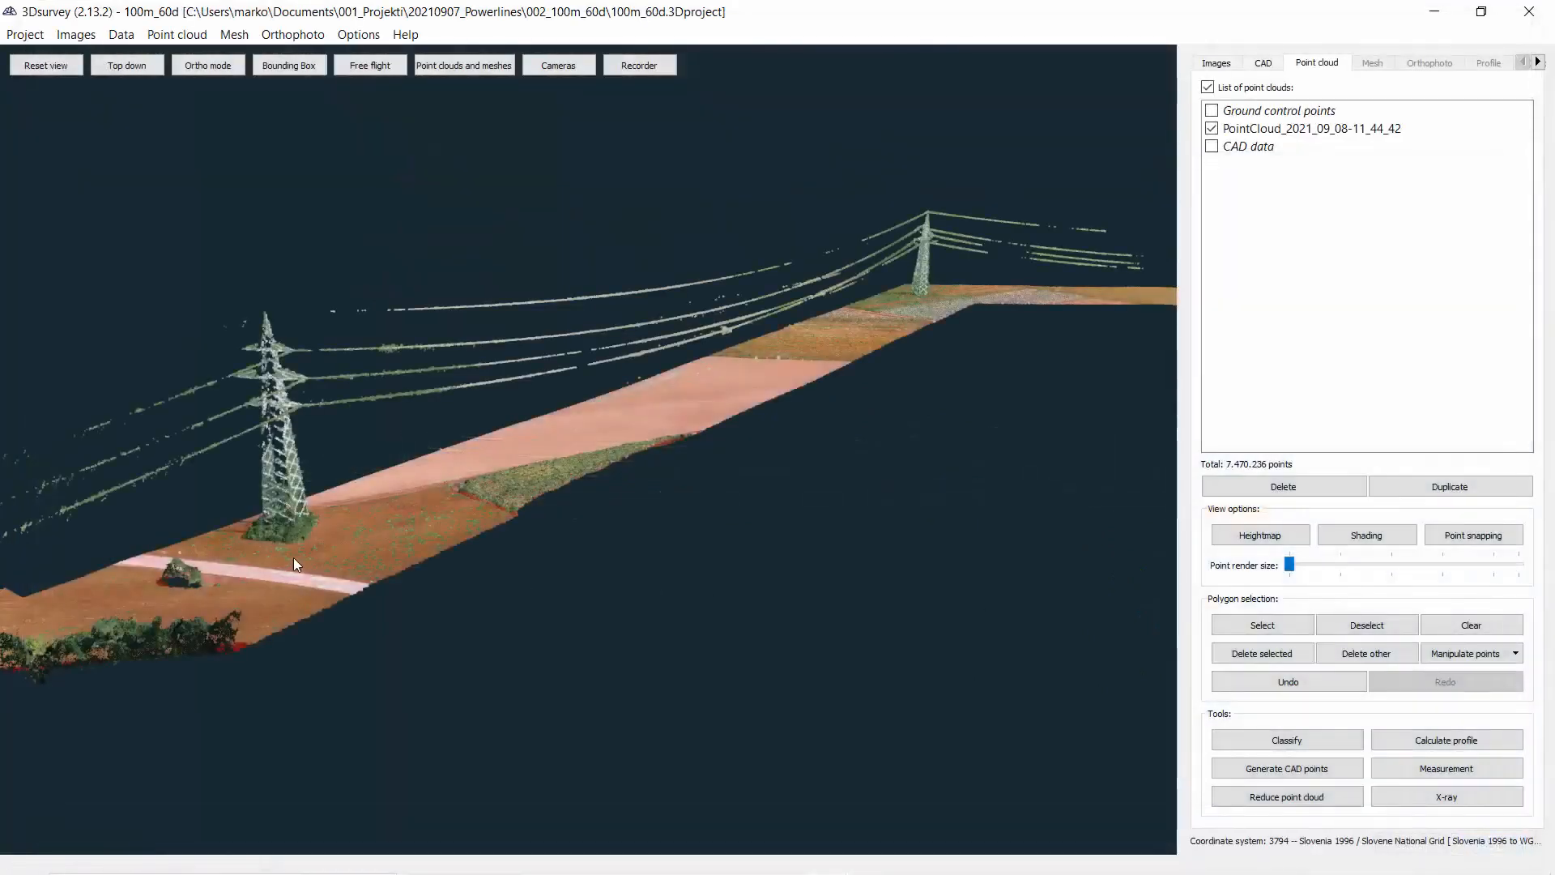
{"action": "left_click", "coordinate": [1364, 661]}
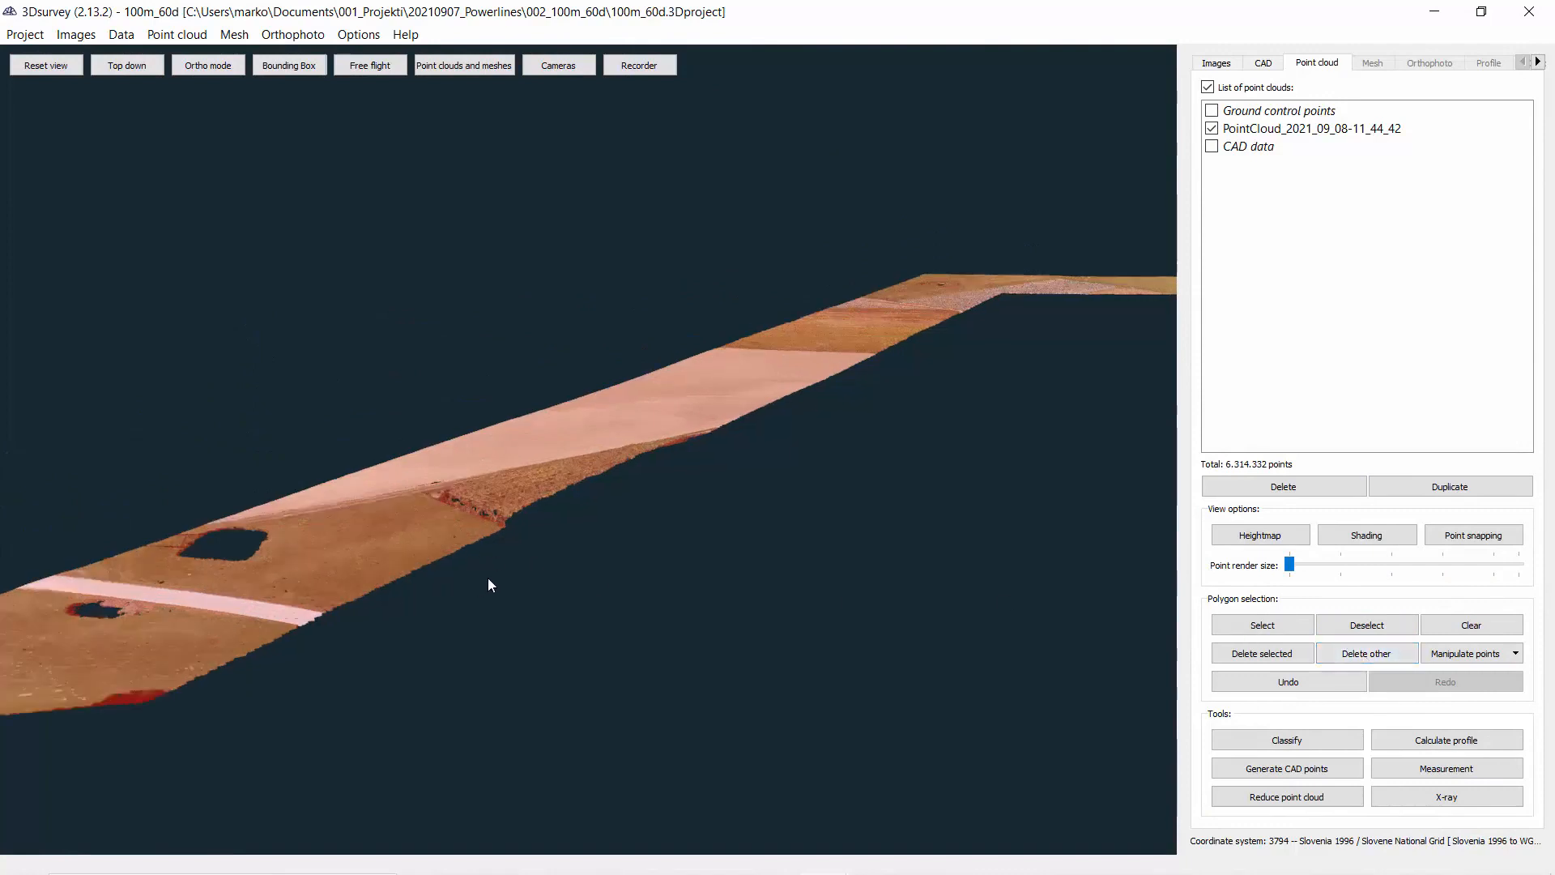
{"action": "mouse_move", "coordinate": [489, 580]}
{"action": "left_mouse_down"}
{"action": "mouse_move", "coordinate": [559, 562]}
{"action": "mouse_move", "coordinate": [497, 598]}
{"action": "left_mouse_up"}
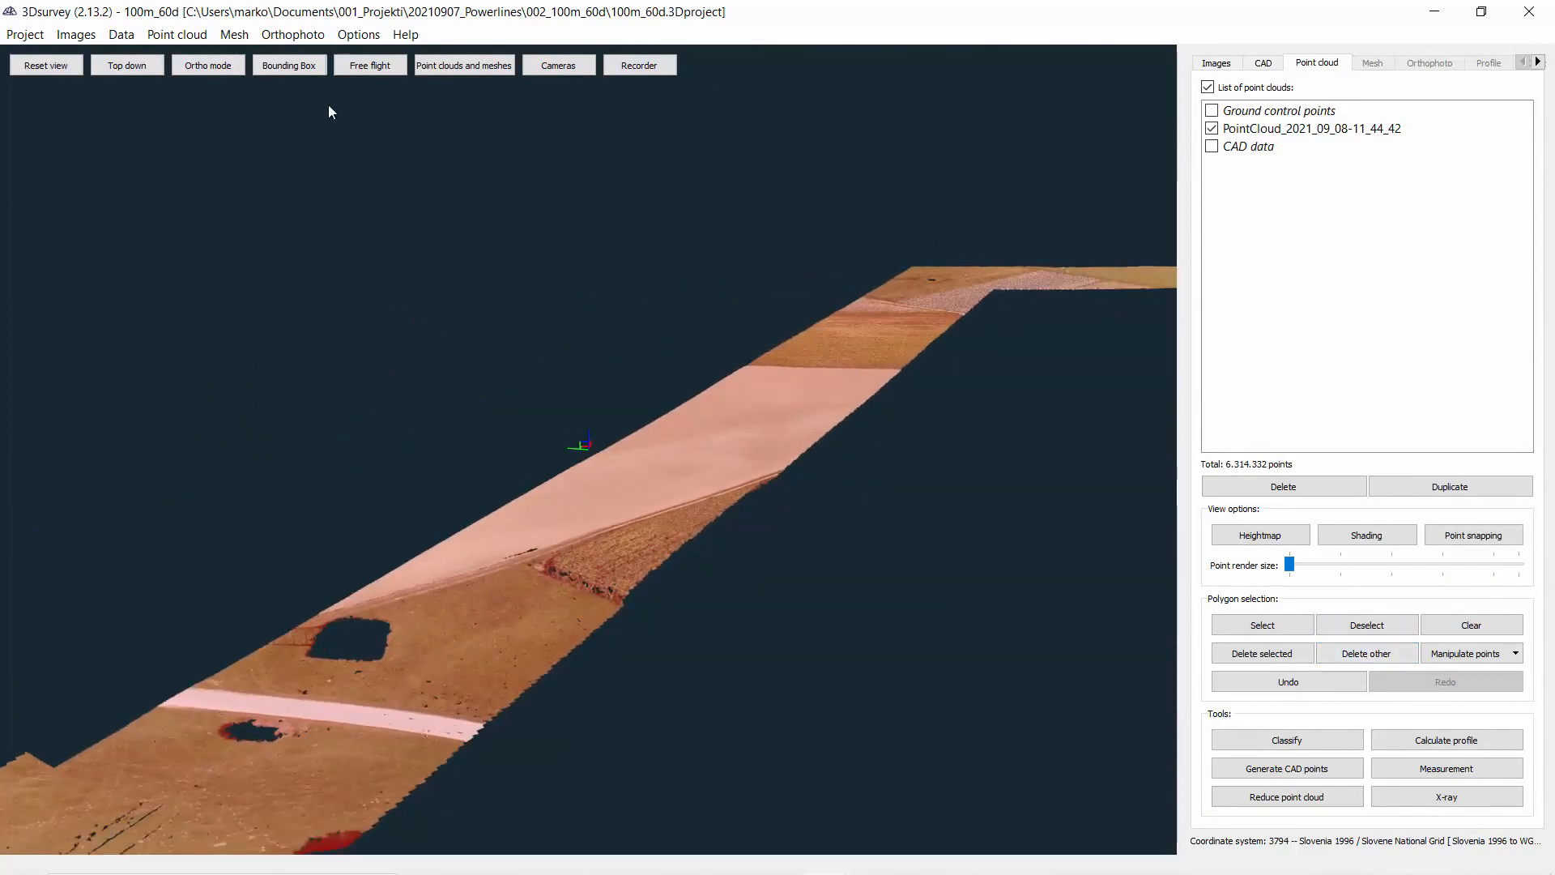
Calculate a regular grid mesh (DSM) from the terrain point cloud with a 1 m grid cell size and hole filling for inner holes only.
{"action": "left_click", "coordinate": [234, 35]}
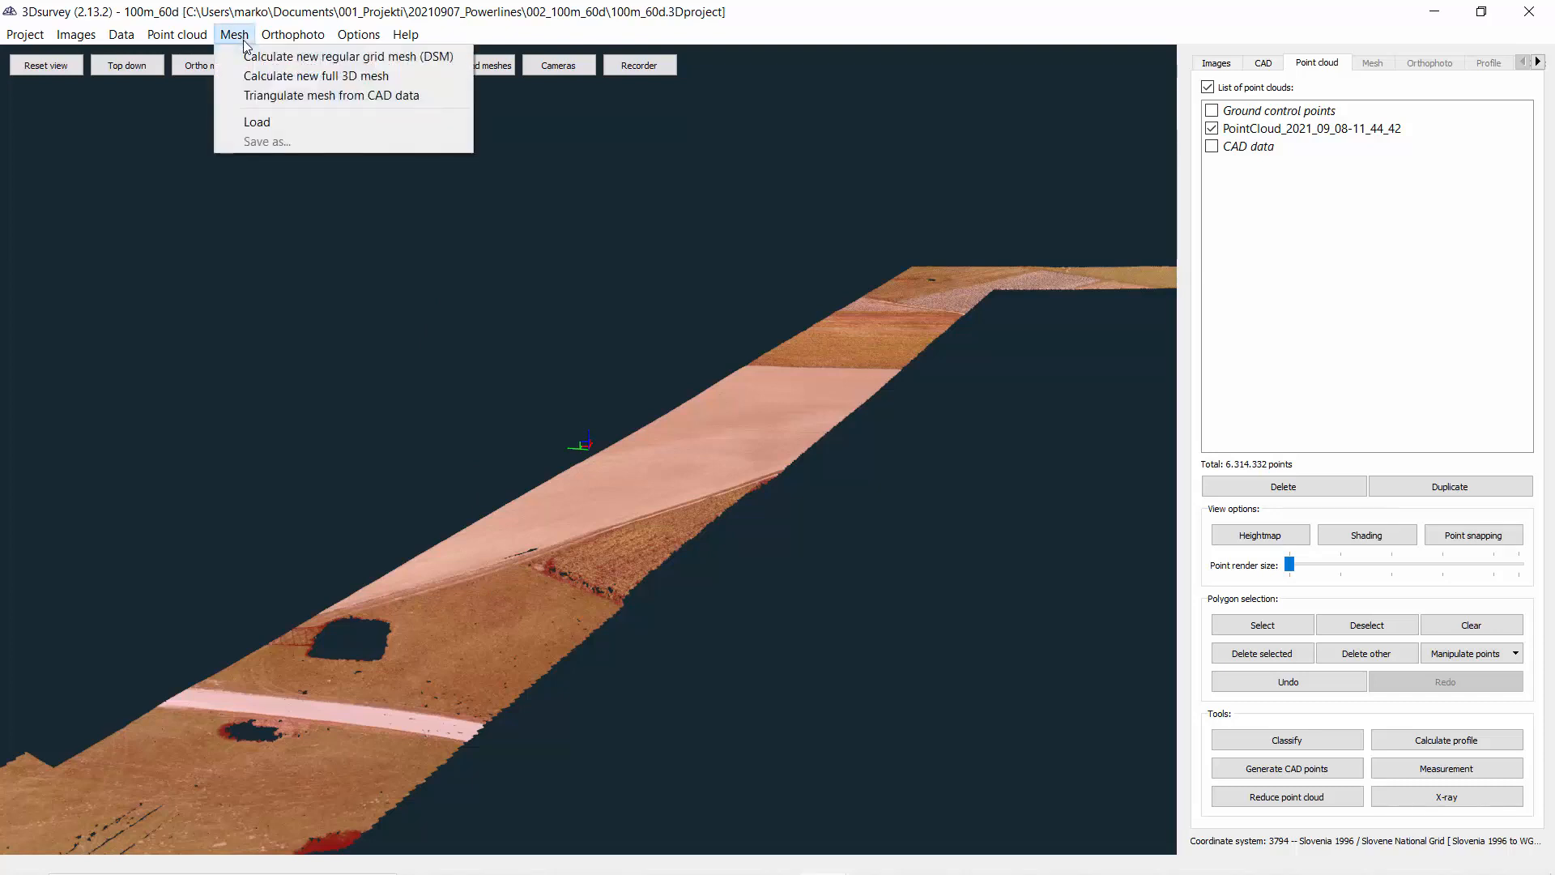
{"action": "left_click", "coordinate": [248, 56]}
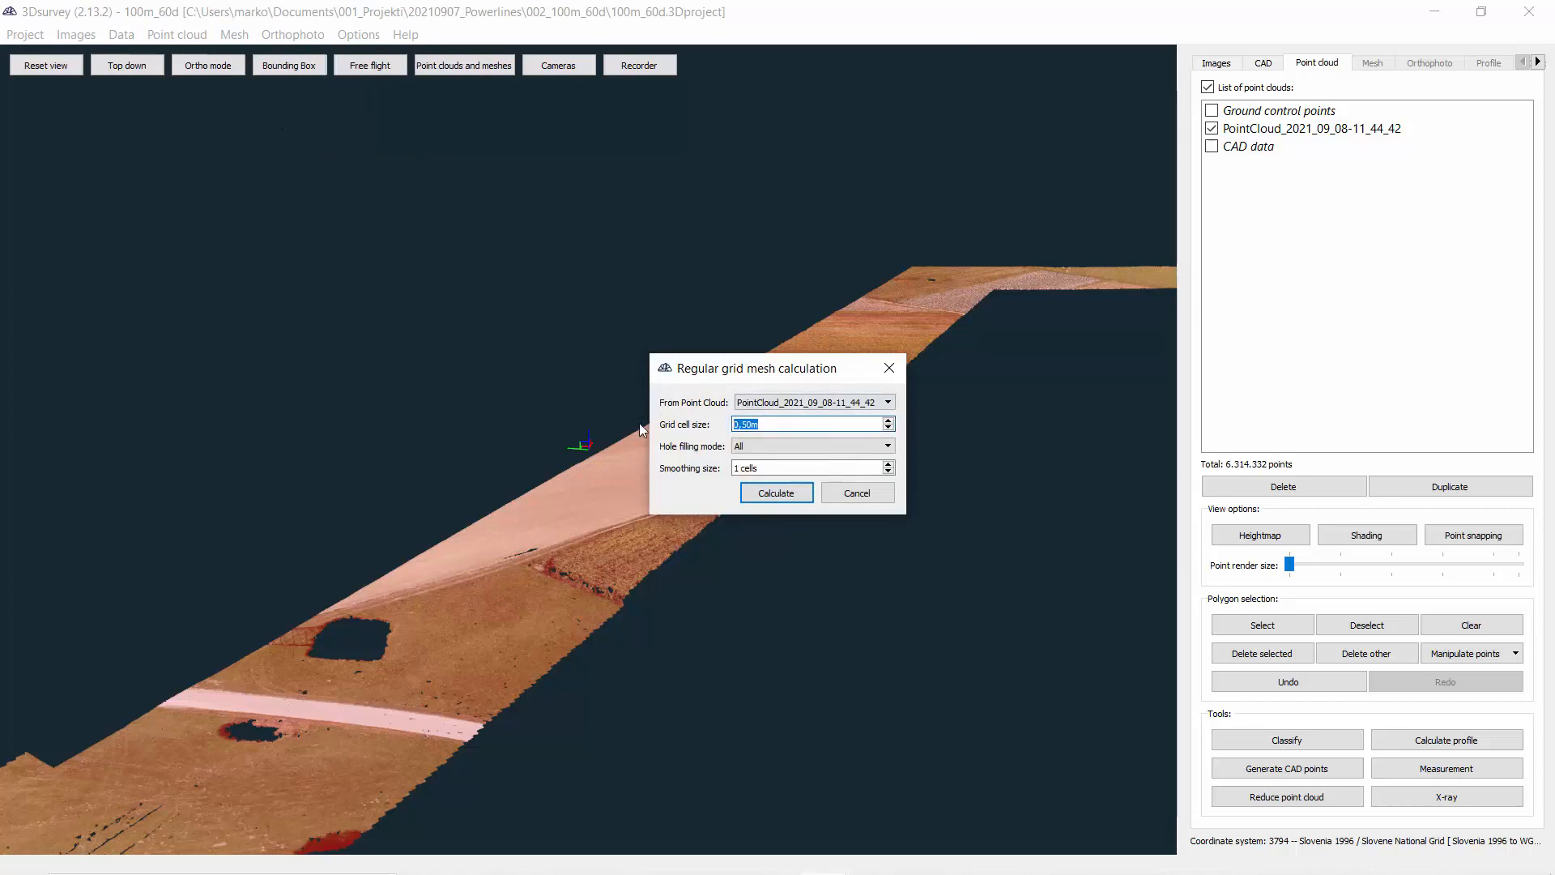
{"action": "type", "text": "1m"}
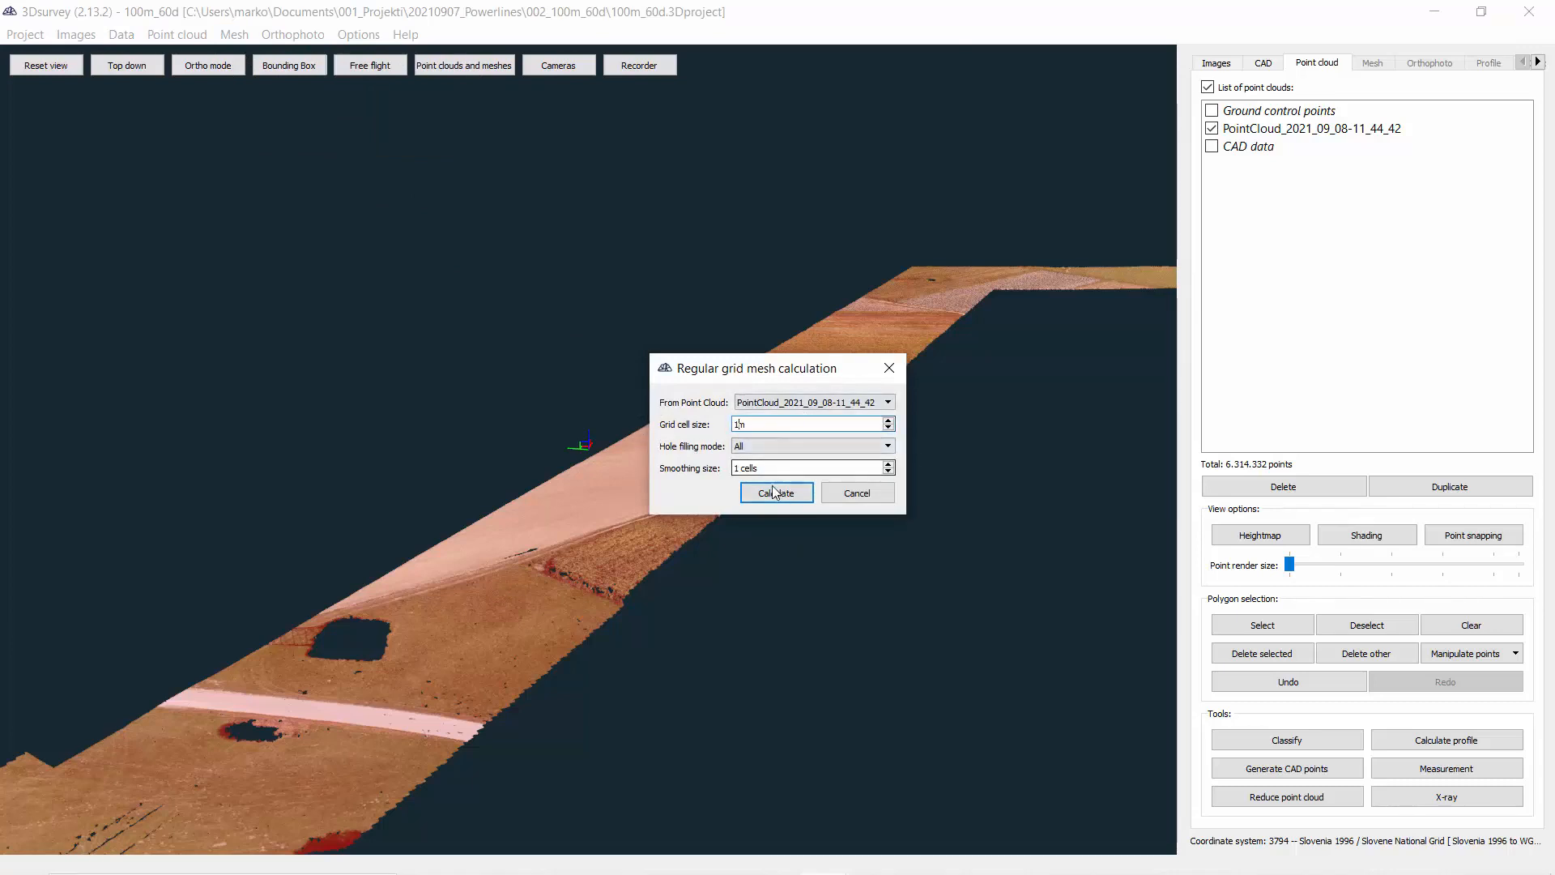
{"action": "left_click", "coordinate": [761, 454]}
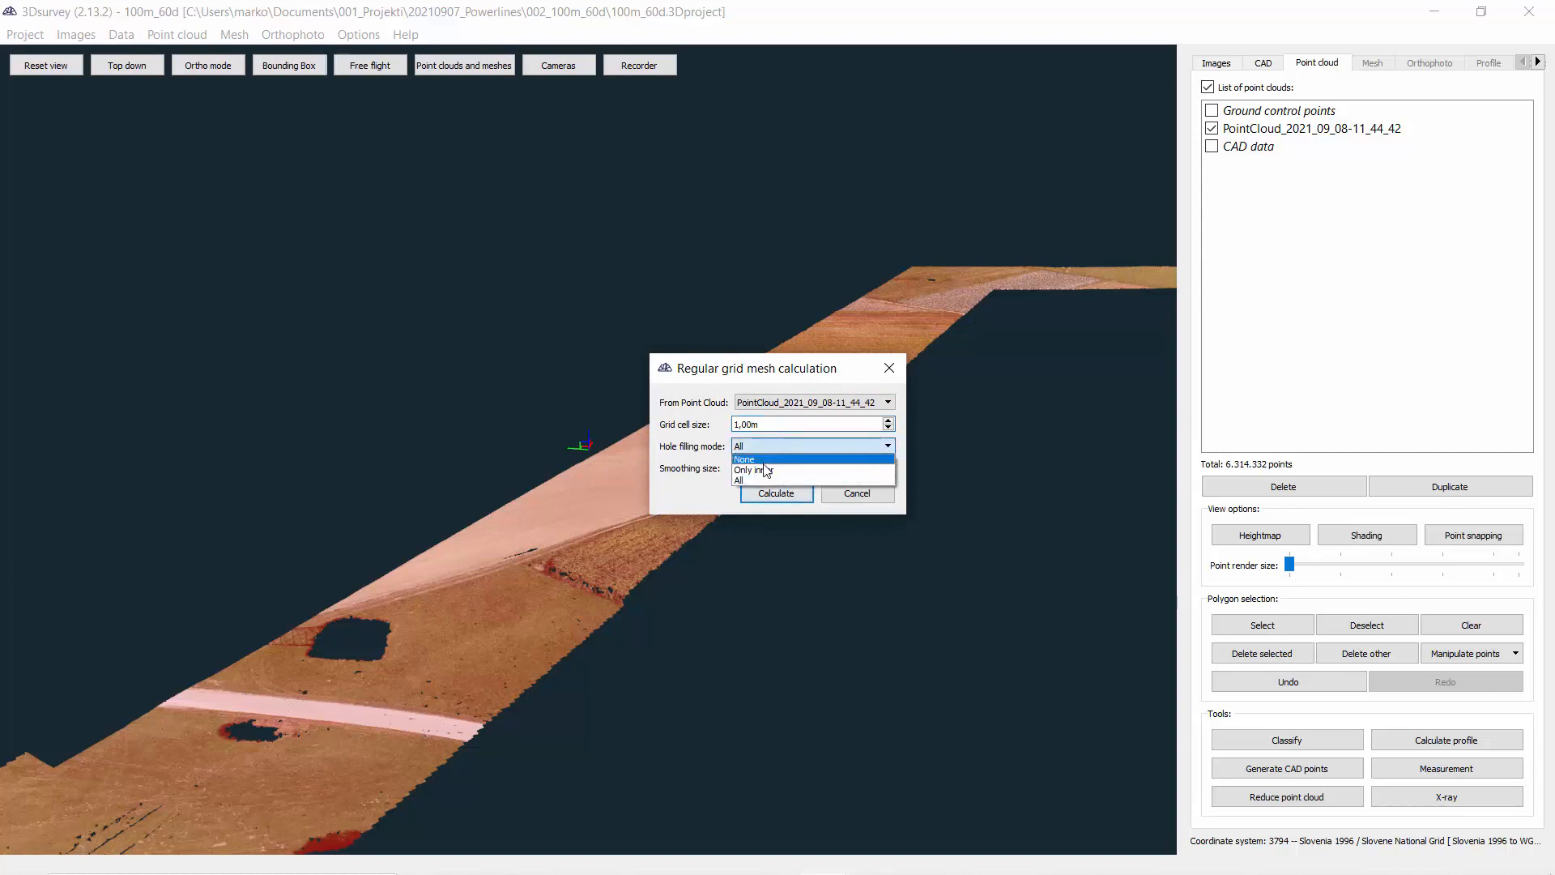
{"action": "left_click", "coordinate": [762, 470]}
{"action": "left_click", "coordinate": [773, 493]}
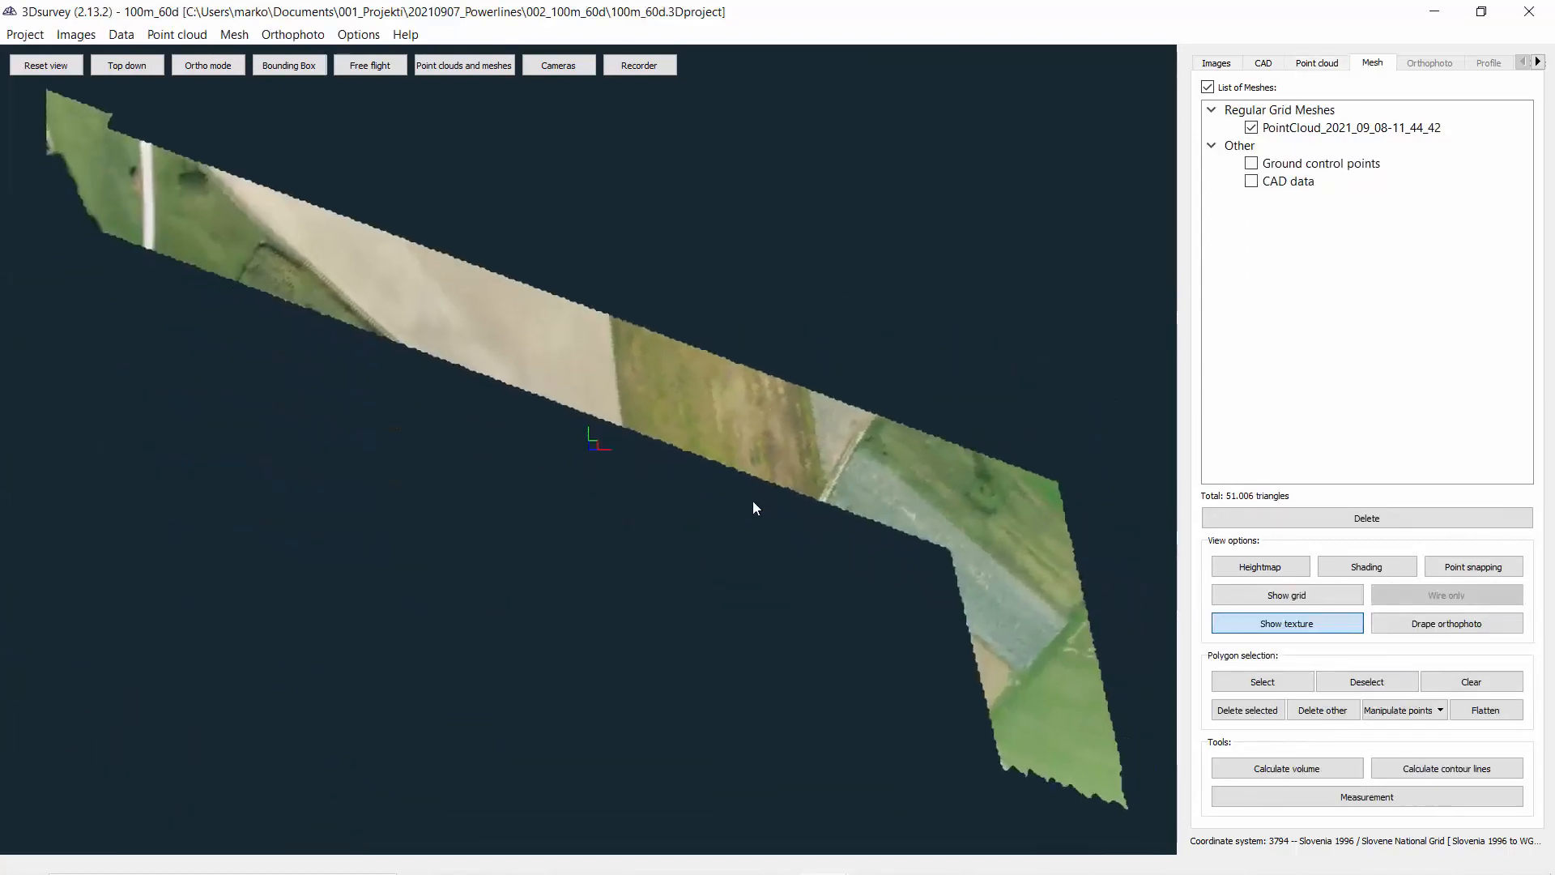
Calculate a traditional digital orthophoto from the 1.00m PointCloud_2021_09_08-11_44_42 mesh at the suggested resolution.
{"action": "middle_click_drag", "start_coordinate": [495, 552], "coordinate": [510, 578]}
{"action": "scroll", "coordinate": [509, 557], "scroll_direction": "down", "scroll_amount": 1}
{"action": "scroll", "coordinate": [402, 408], "scroll_direction": "up", "scroll_amount": 3}
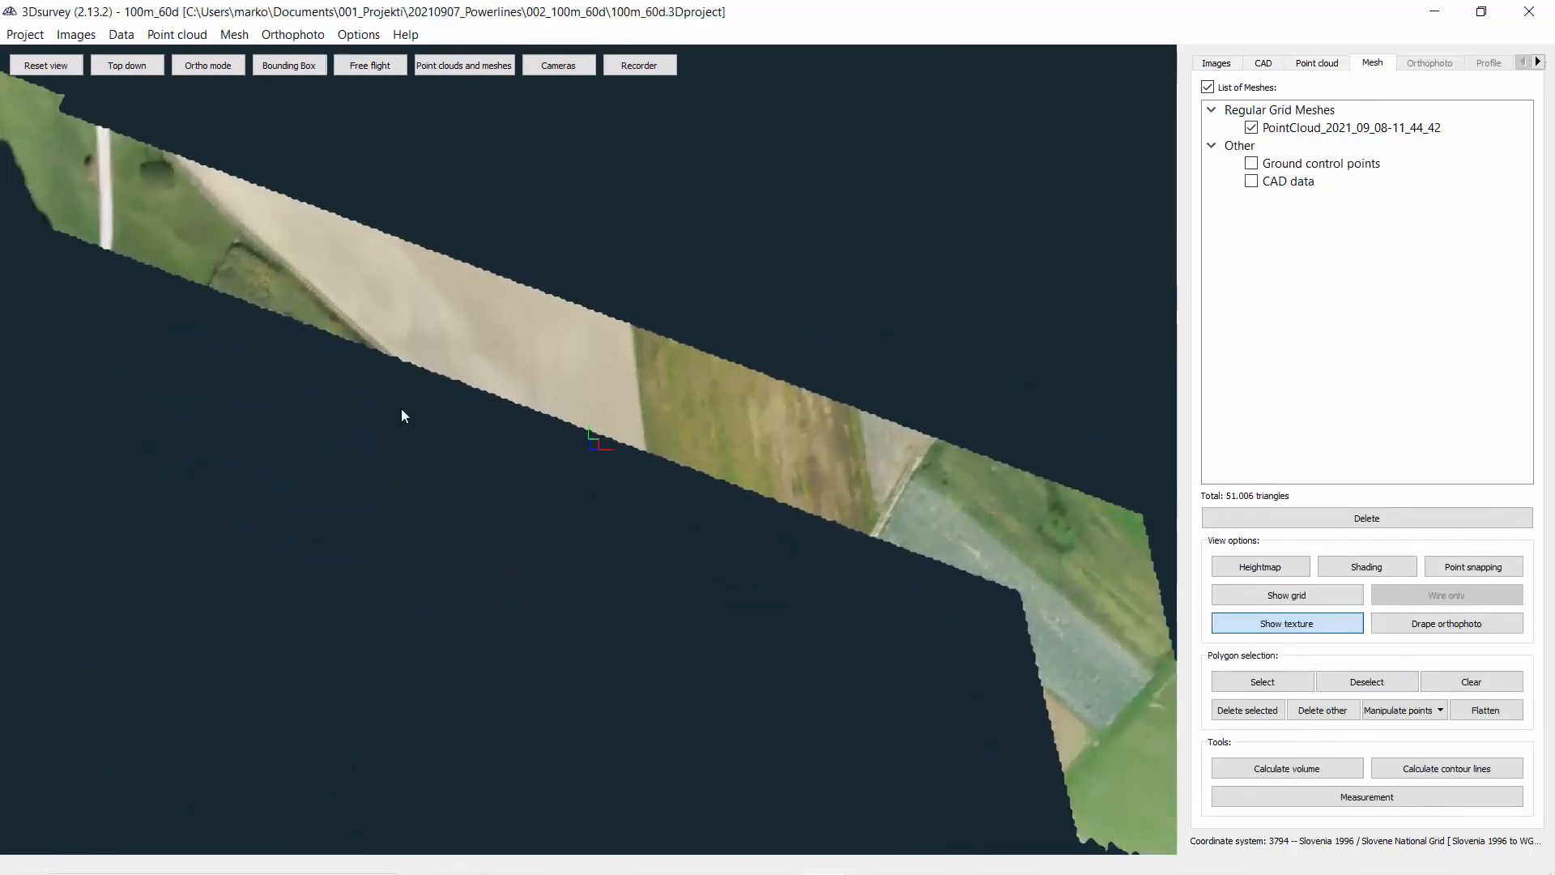
{"action": "middle_click_drag", "start_coordinate": [471, 414], "coordinate": [500, 429]}
{"action": "left_click_drag", "start_coordinate": [501, 429], "coordinate": [797, 534]}
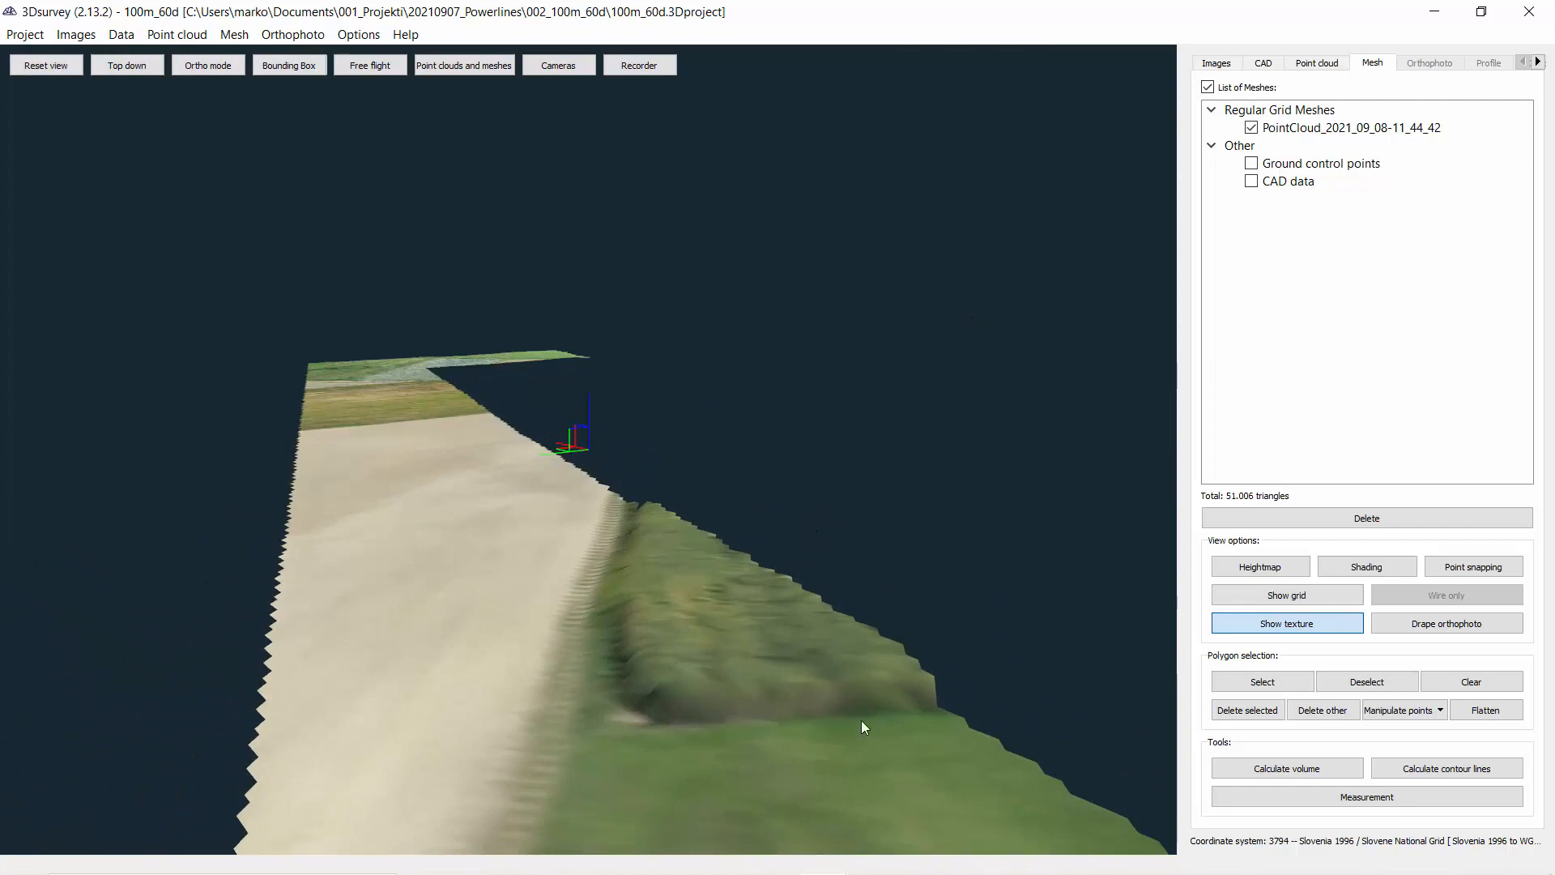
{"action": "left_click_drag", "start_coordinate": [712, 560], "coordinate": [747, 540]}
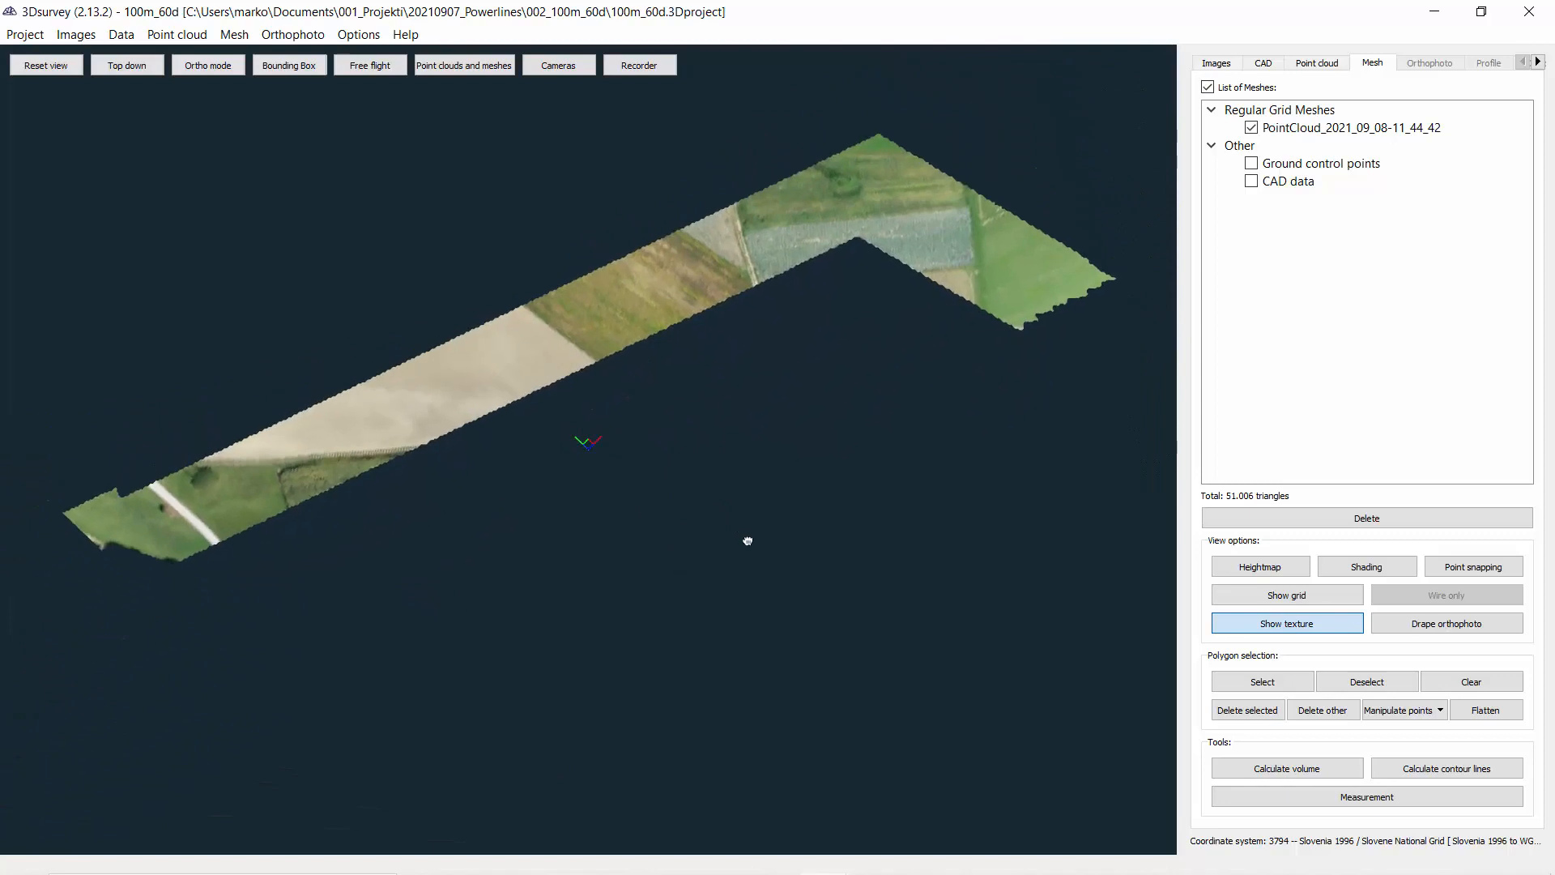
{"action": "left_click", "coordinate": [303, 40]}
{"action": "left_click", "coordinate": [313, 65]}
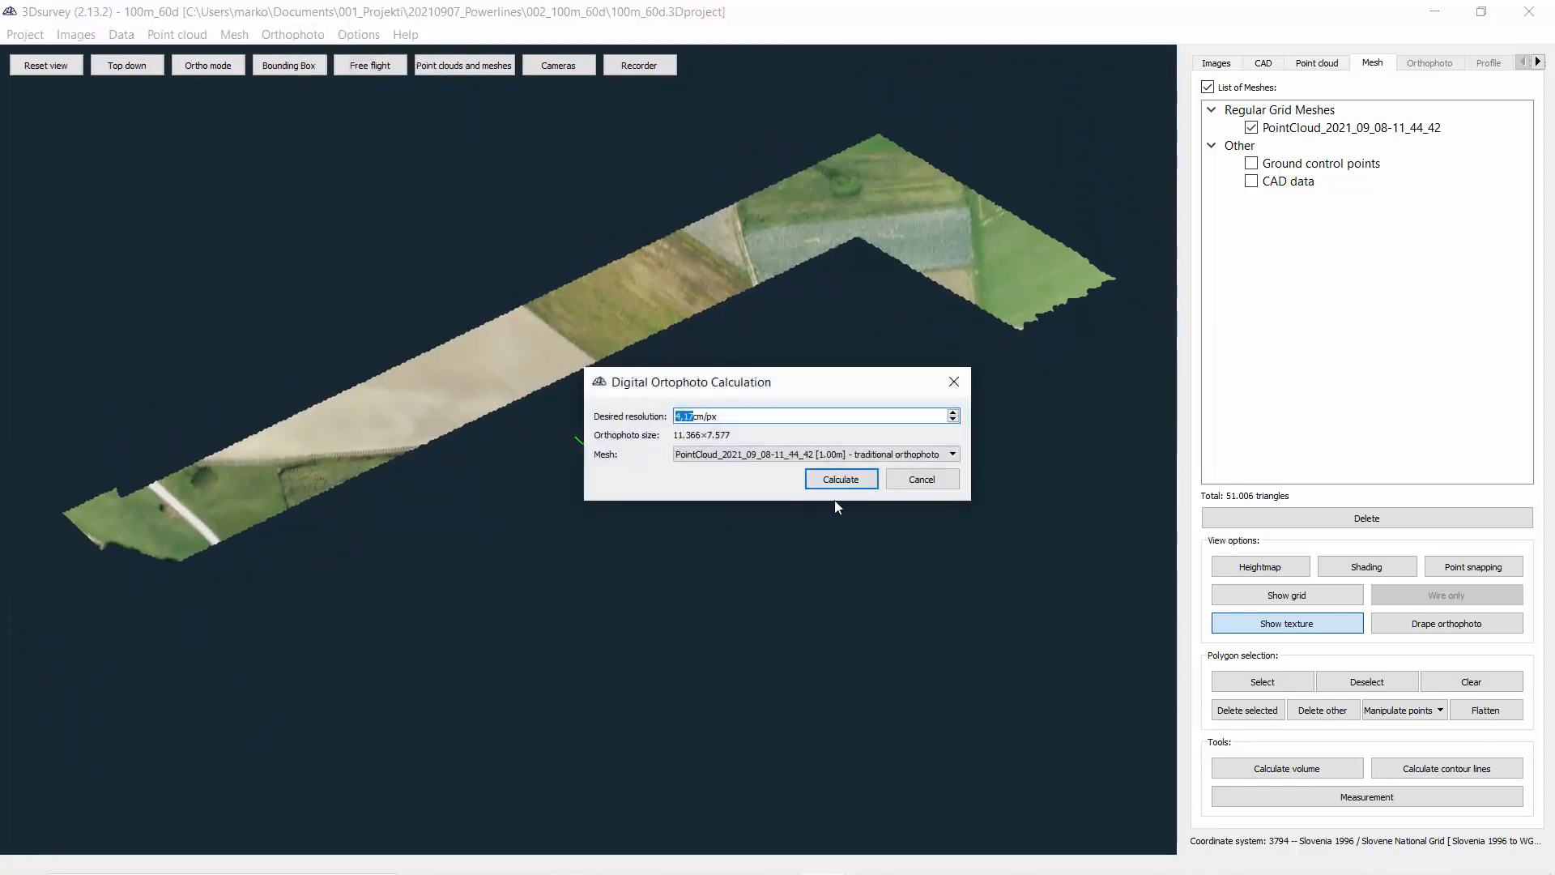
{"action": "left_click", "coordinate": [834, 490]}
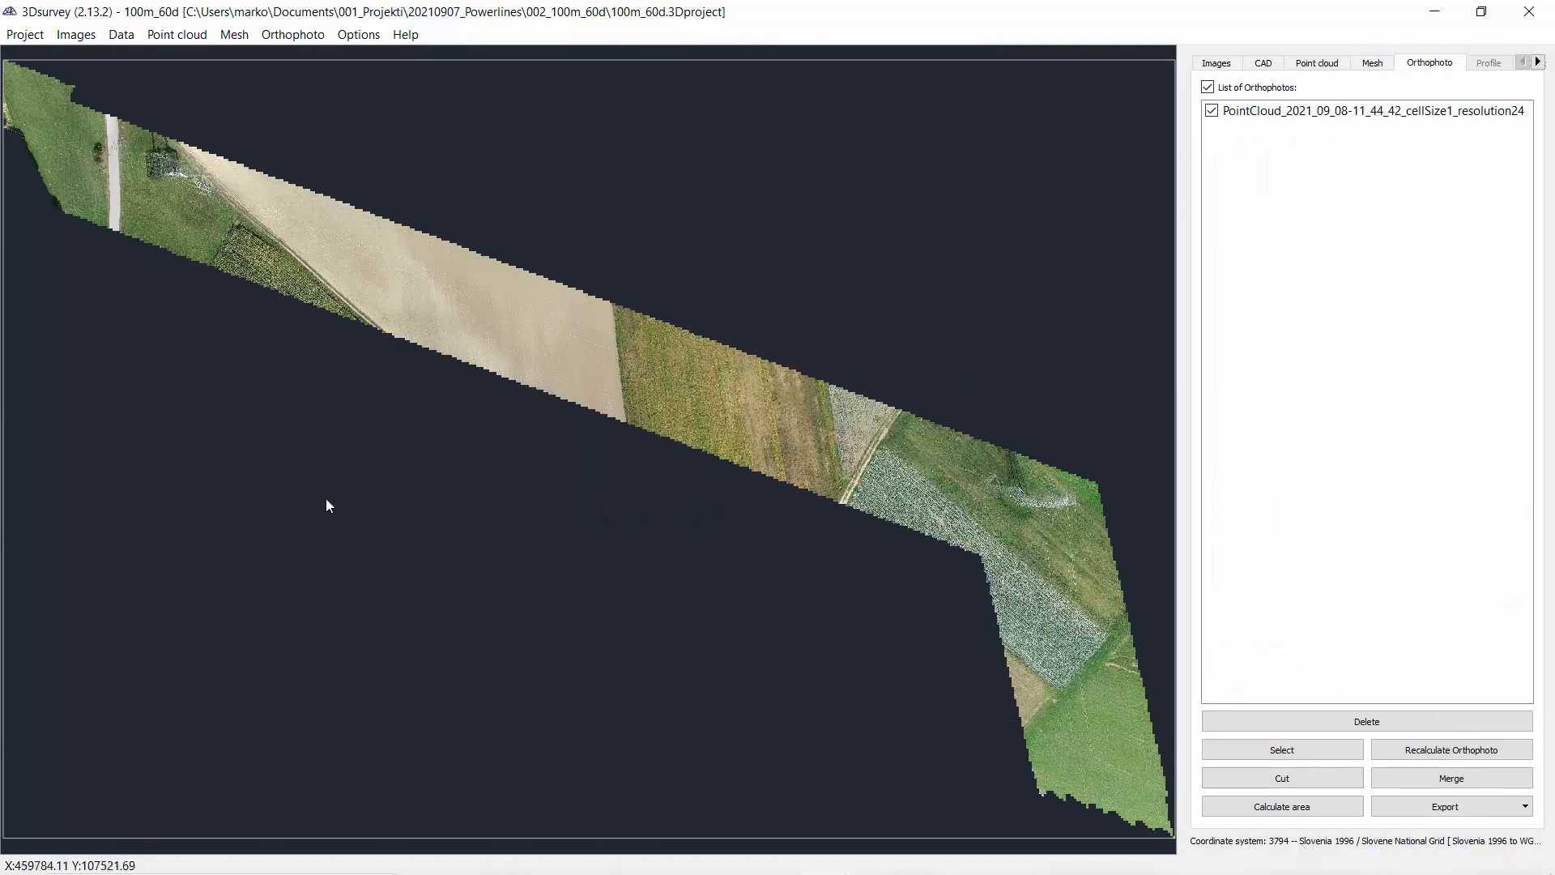
Outline a selection polygon on the orthophoto around the distorted first pylon beside the road.
{"action": "scroll", "coordinate": [309, 328], "scroll_direction": "up", "scroll_amount": 10}
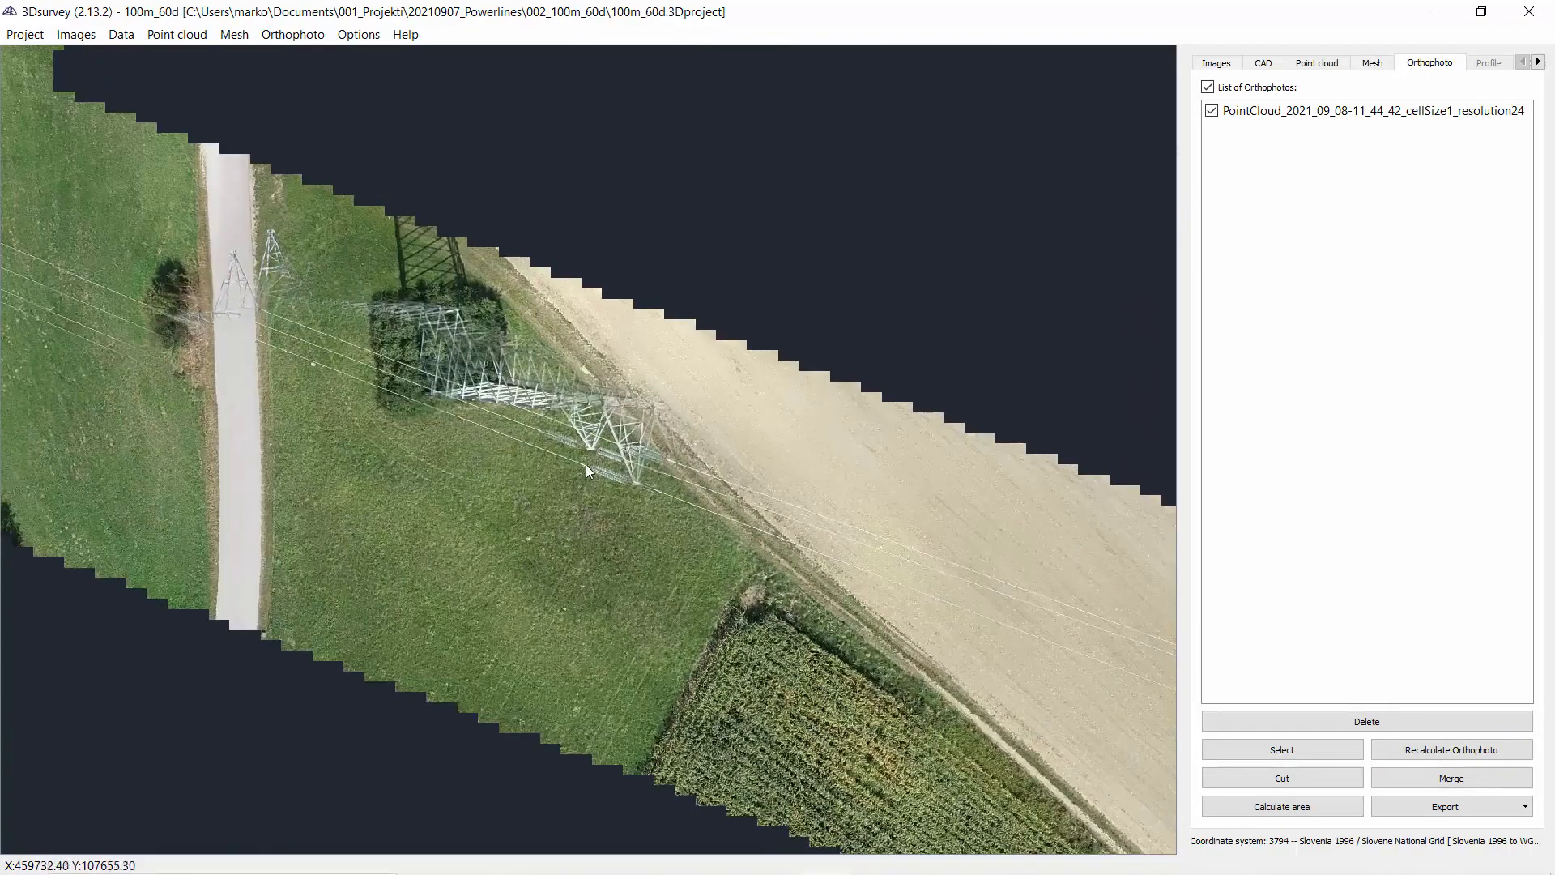
{"action": "middle_click_drag", "start_coordinate": [456, 382], "coordinate": [503, 495]}
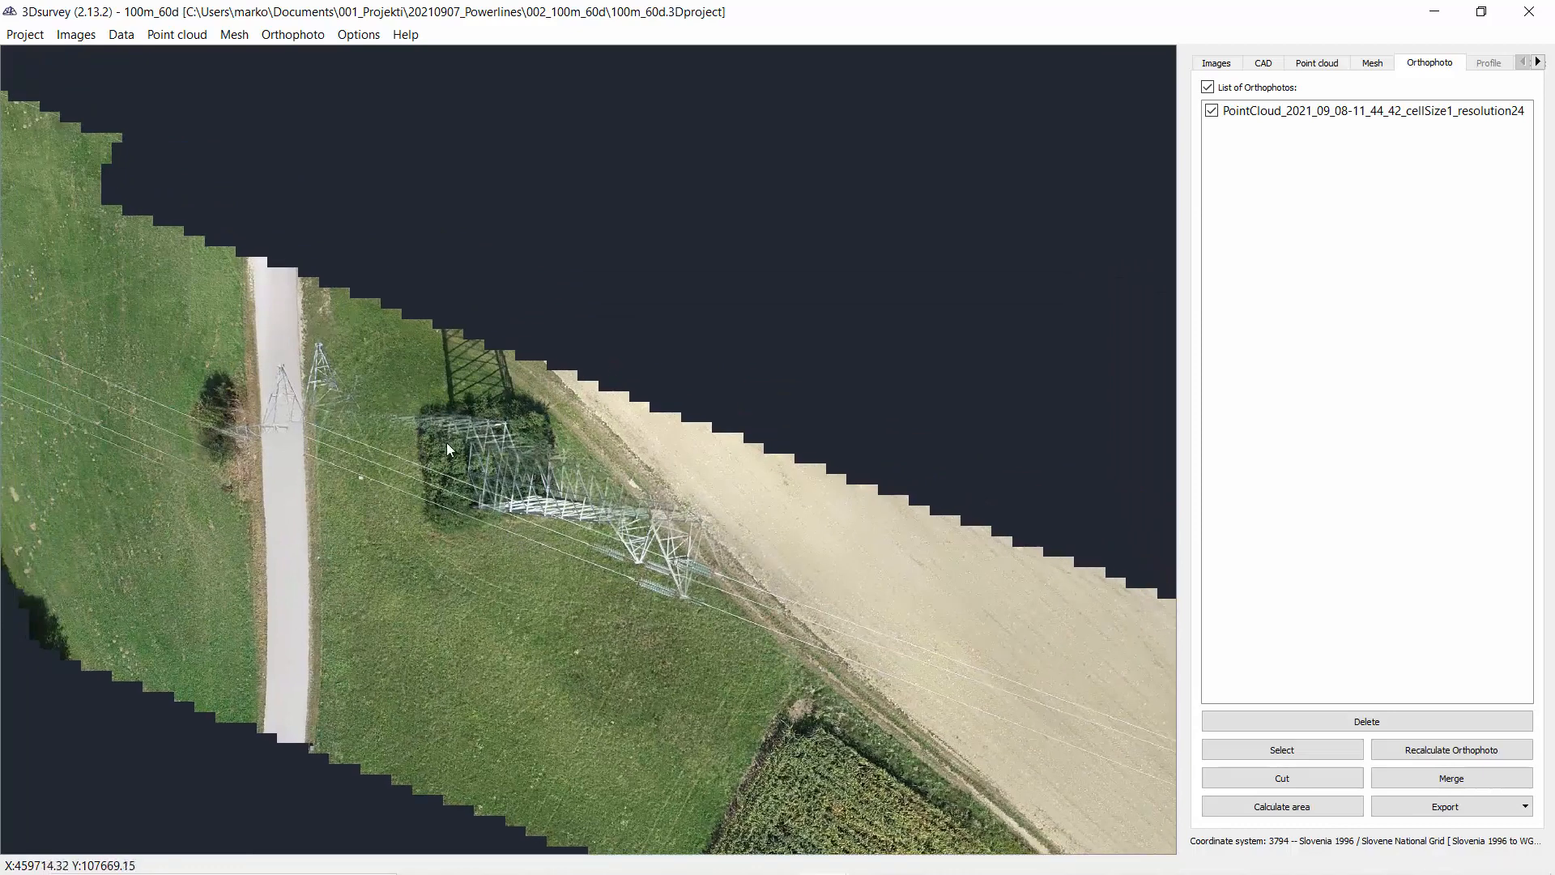
{"action": "scroll", "coordinate": [454, 444], "scroll_direction": "down", "scroll_amount": 3}
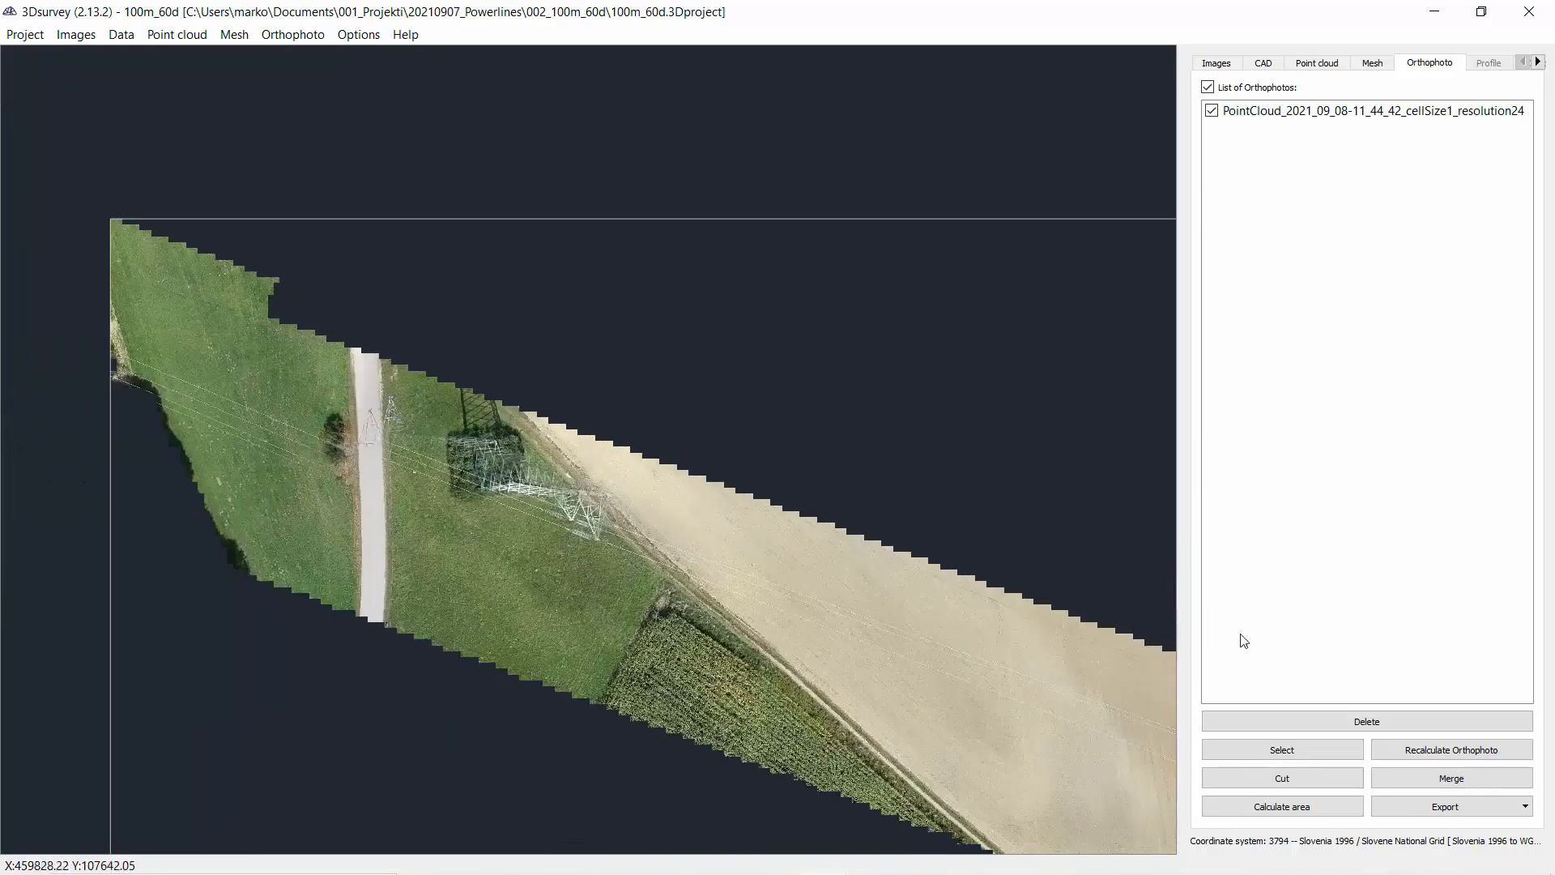
{"action": "left_click", "coordinate": [1278, 751]}
{"action": "mouse_move", "coordinate": [377, 371]}
{"action": "left_mouse_down"}
{"action": "mouse_move", "coordinate": [357, 450]}
{"action": "mouse_move", "coordinate": [620, 527]}
{"action": "mouse_move", "coordinate": [694, 381]}
{"action": "mouse_move", "coordinate": [674, 387]}
{"action": "left_mouse_up"}
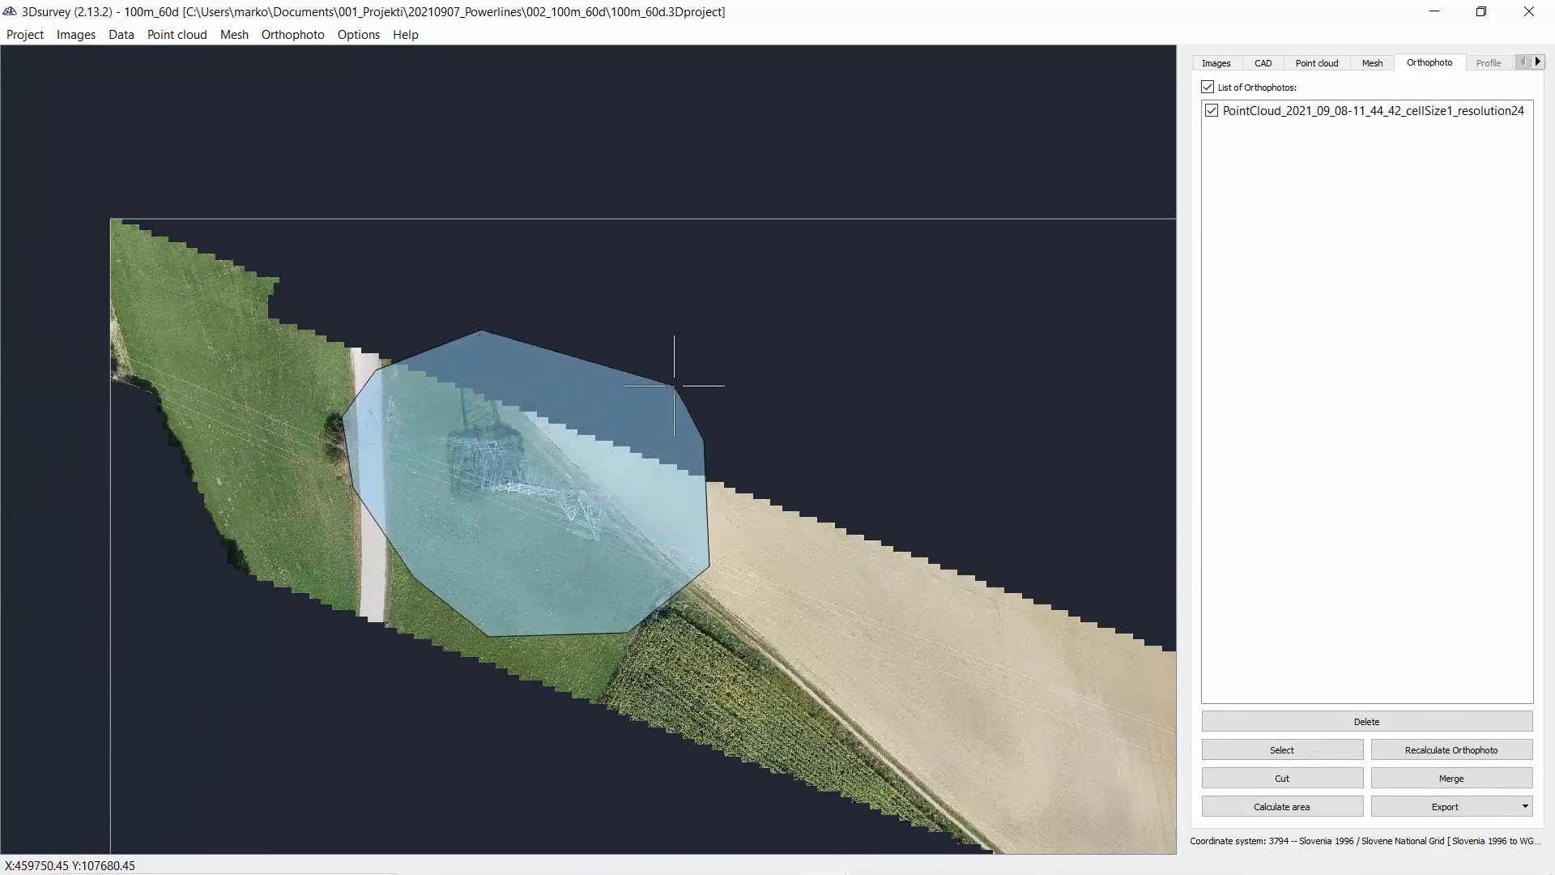
Choose image 102_0627_0003 as the correction source for the selected pylon area and recalculate the orthophoto.
{"action": "scroll", "coordinate": [862, 476], "scroll_direction": "up", "scroll_amount": 3}
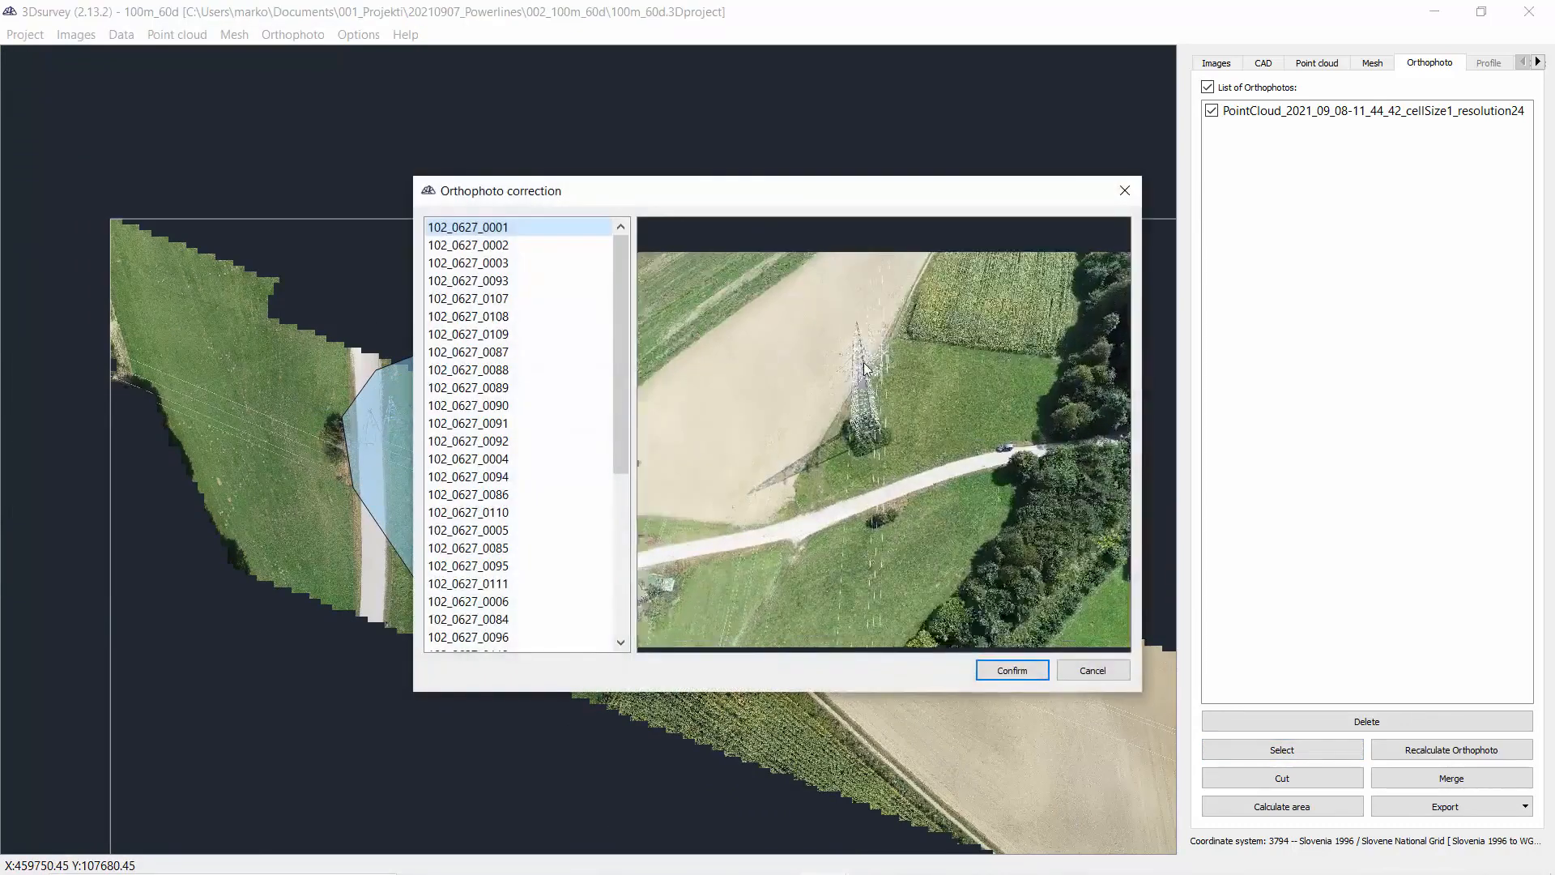
{"action": "scroll", "coordinate": [894, 496], "scroll_direction": "up", "scroll_amount": 5}
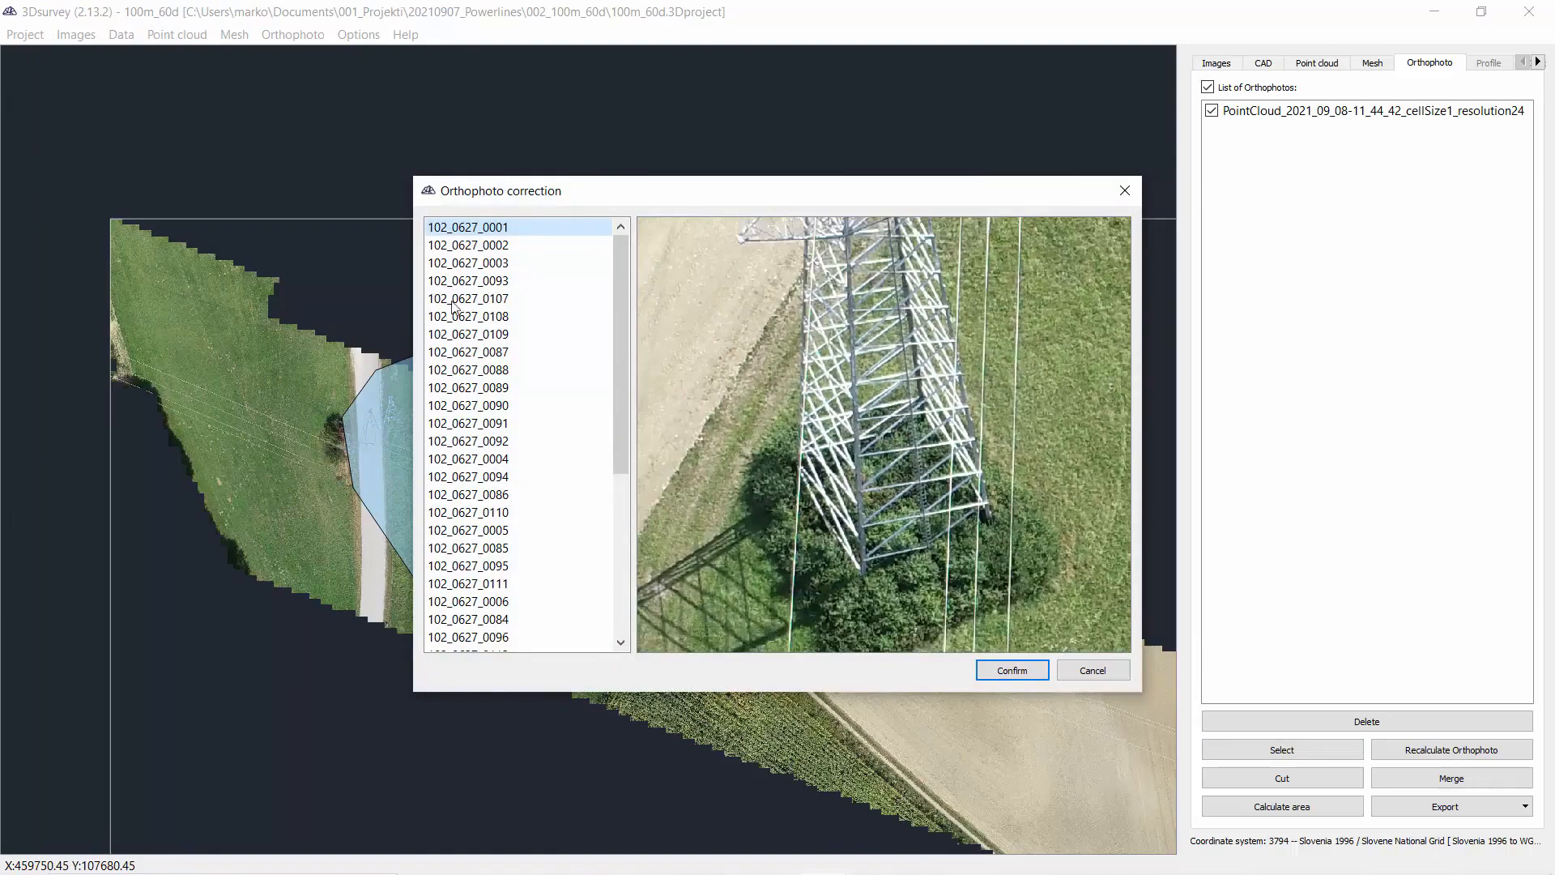
{"action": "left_click", "coordinate": [448, 246]}
{"action": "left_click", "coordinate": [450, 263]}
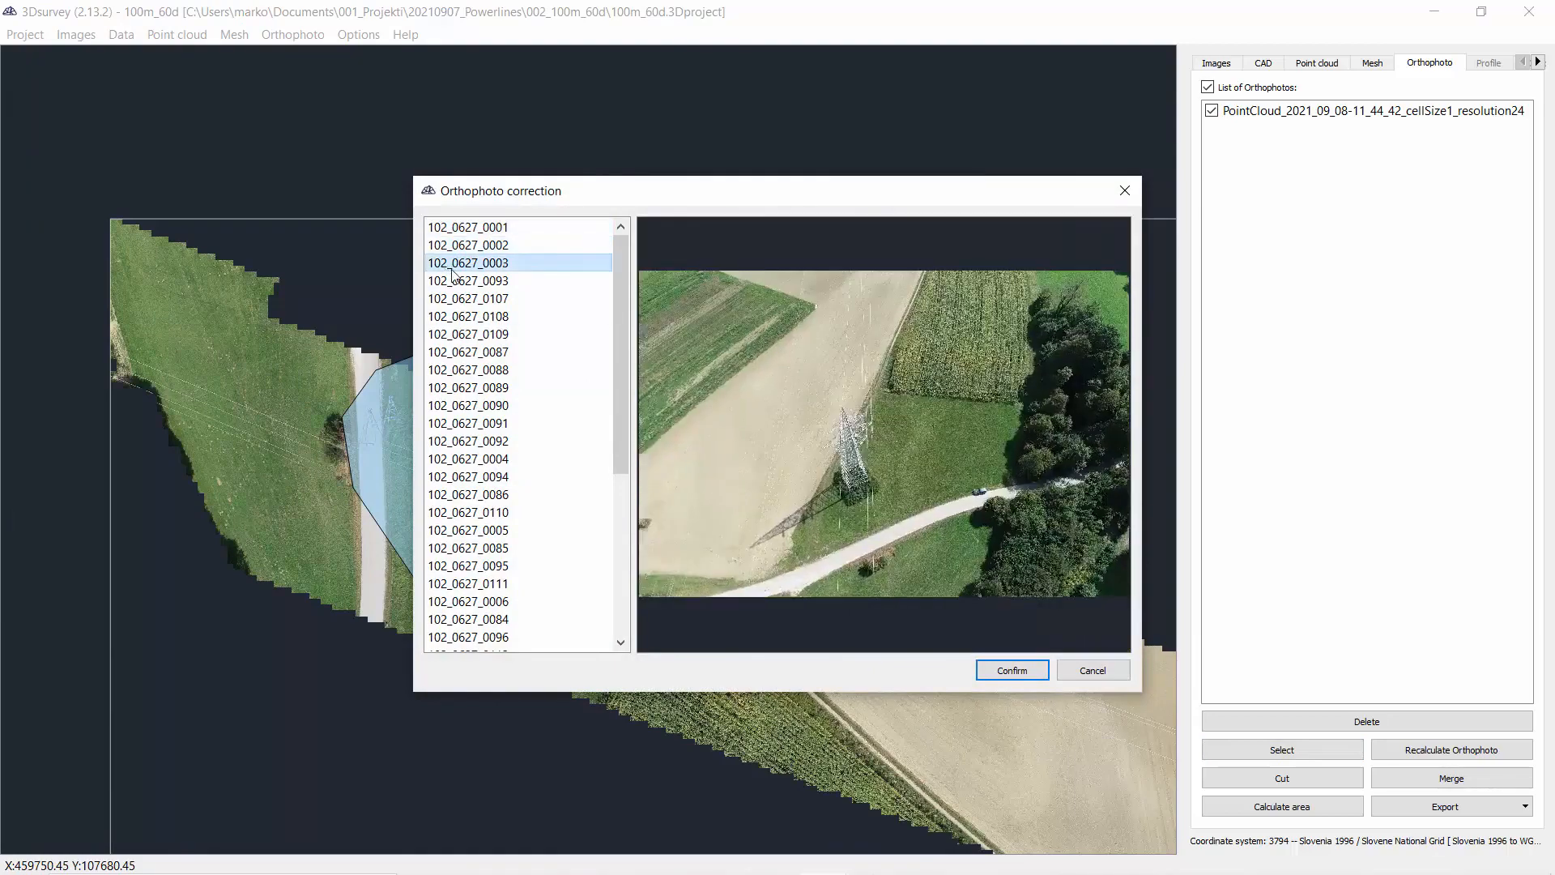
{"action": "scroll", "coordinate": [909, 493], "scroll_direction": "up", "scroll_amount": 8}
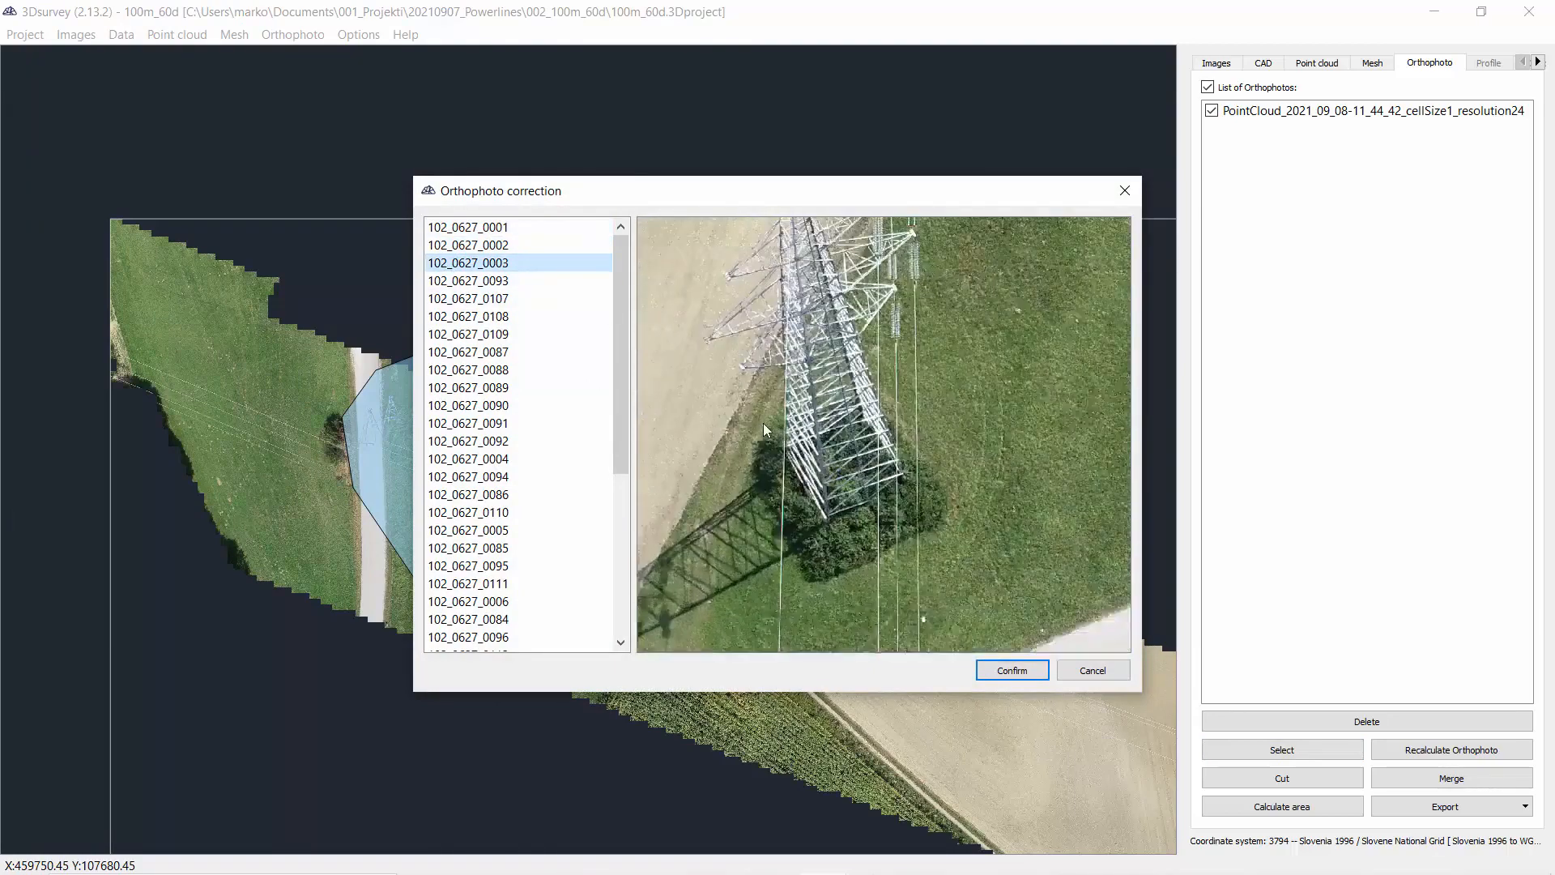
{"action": "left_click", "coordinate": [1027, 673]}
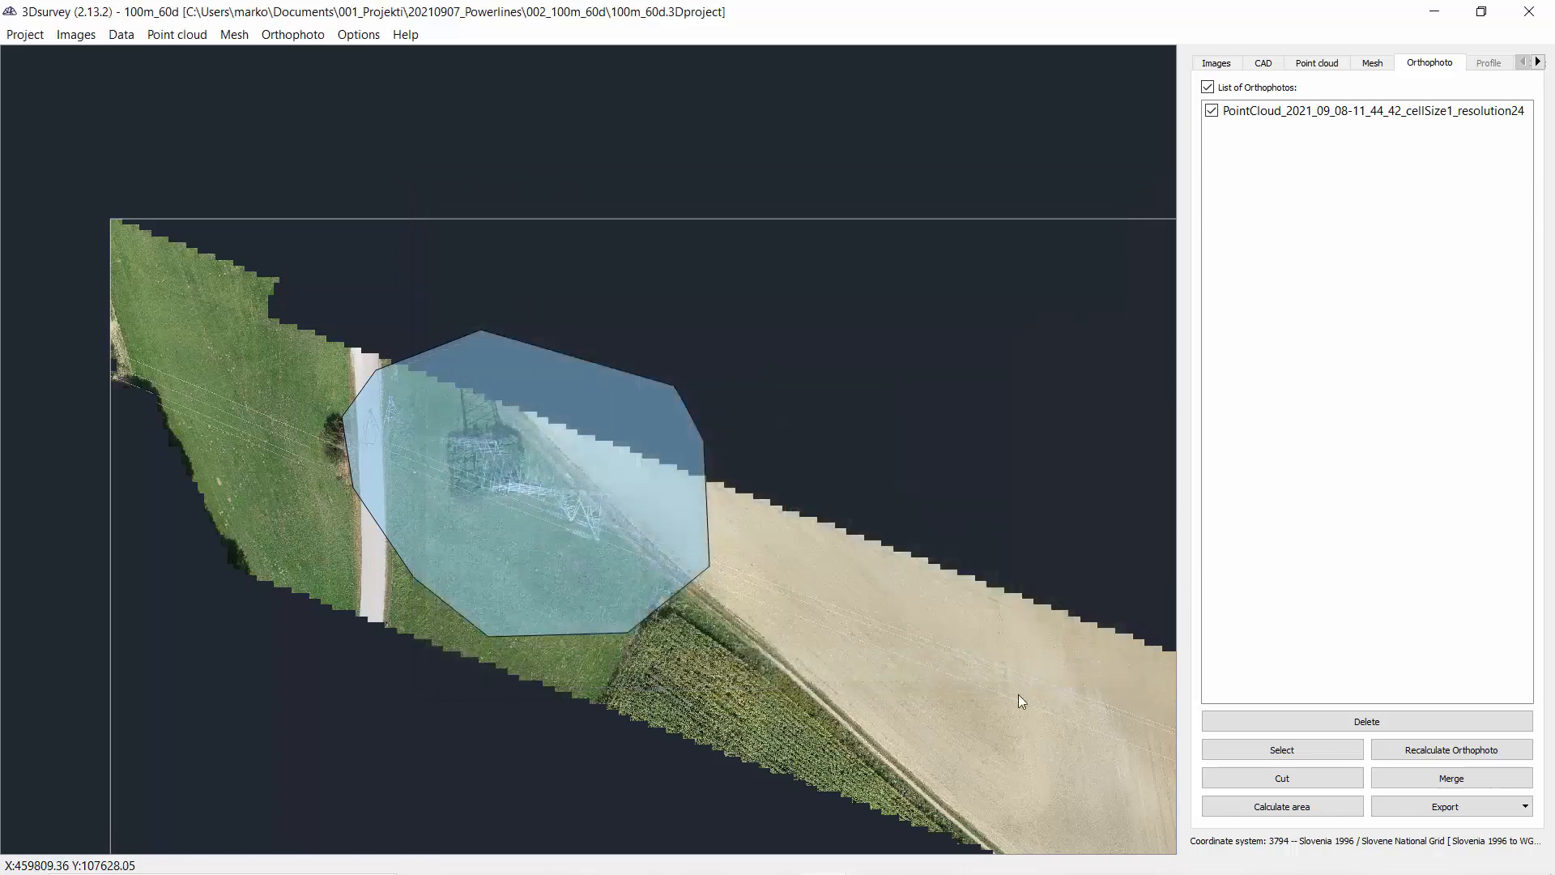
{"action": "left_click", "coordinate": [1474, 750]}
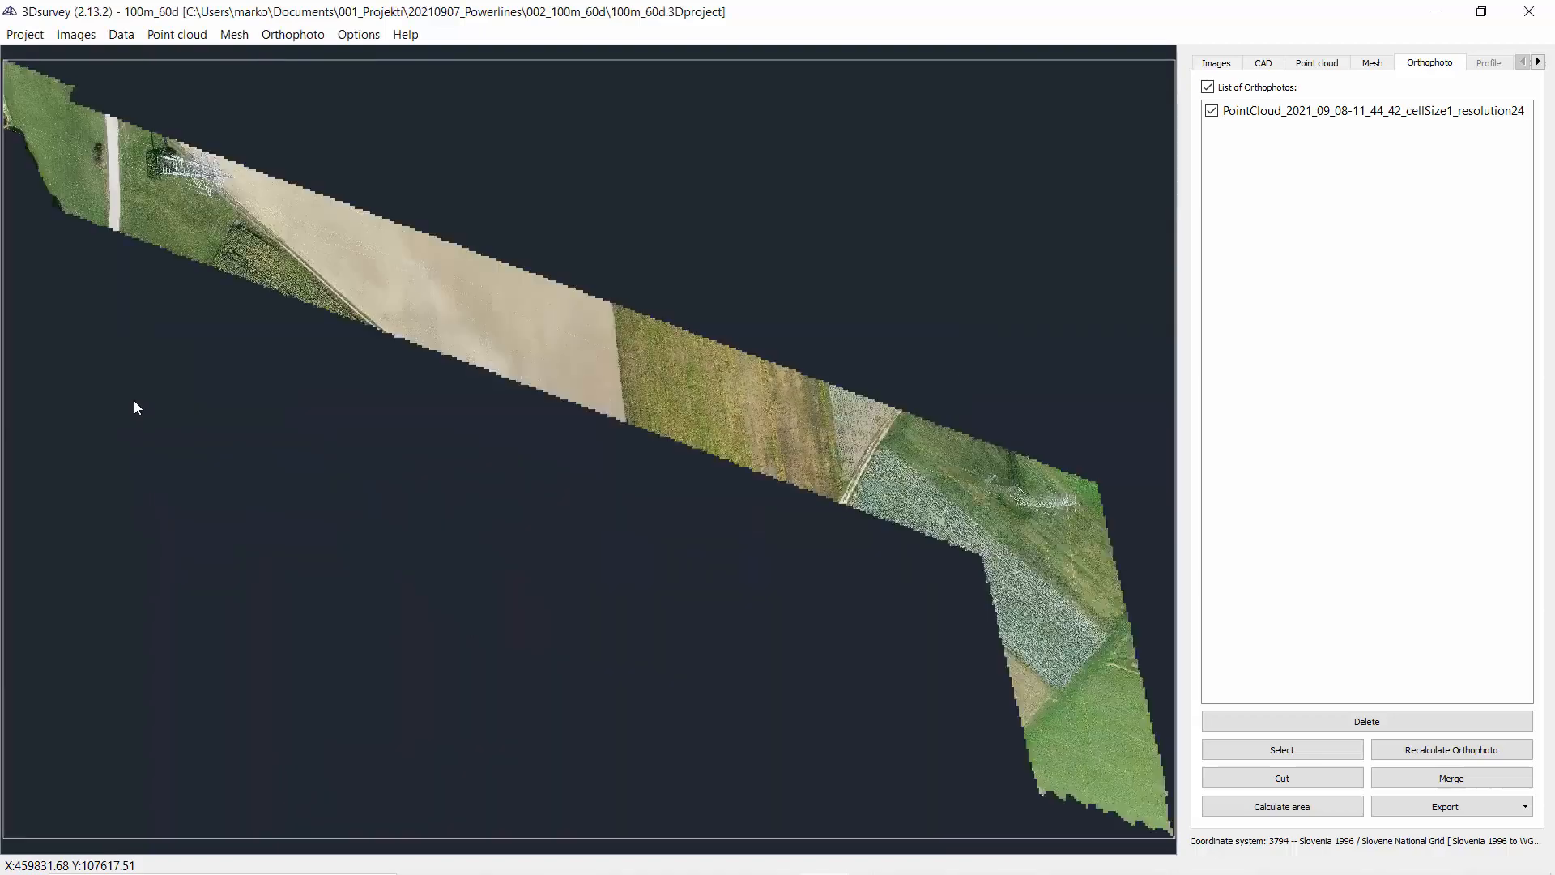
Examine the recalculated orthophoto around the first pylon, including its lattice, crossarms, cables and overgrown base.
{"action": "scroll", "coordinate": [188, 144], "scroll_direction": "up", "scroll_amount": 3}
{"action": "scroll", "coordinate": [188, 144], "scroll_direction": "up", "scroll_amount": 4}
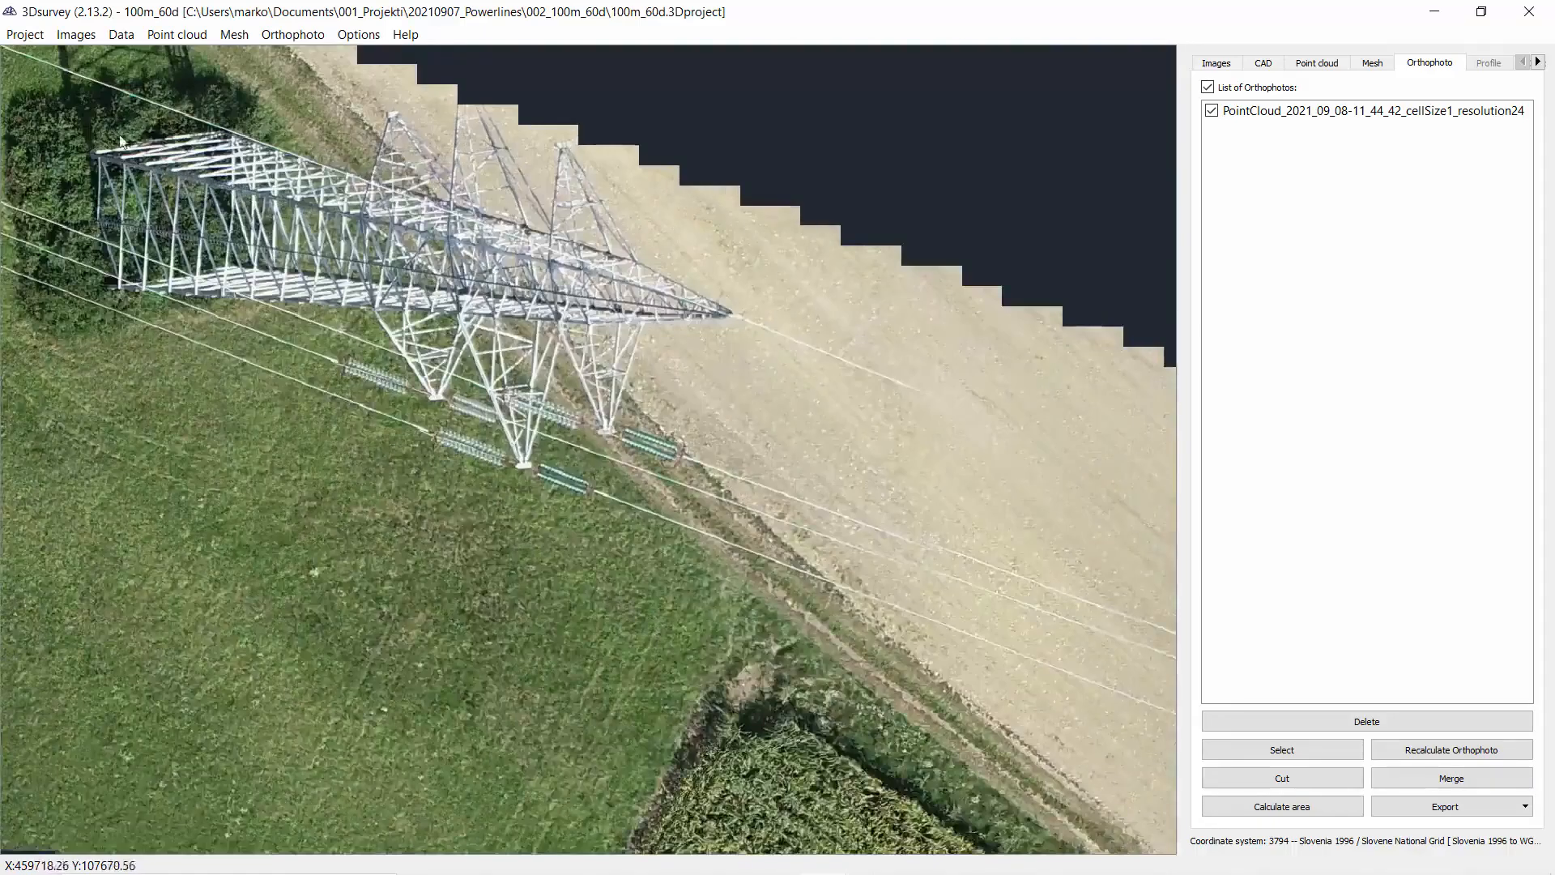
{"action": "scroll", "coordinate": [162, 251], "scroll_direction": "down", "scroll_amount": 1}
{"action": "scroll", "coordinate": [231, 243], "scroll_direction": "down", "scroll_amount": 2}
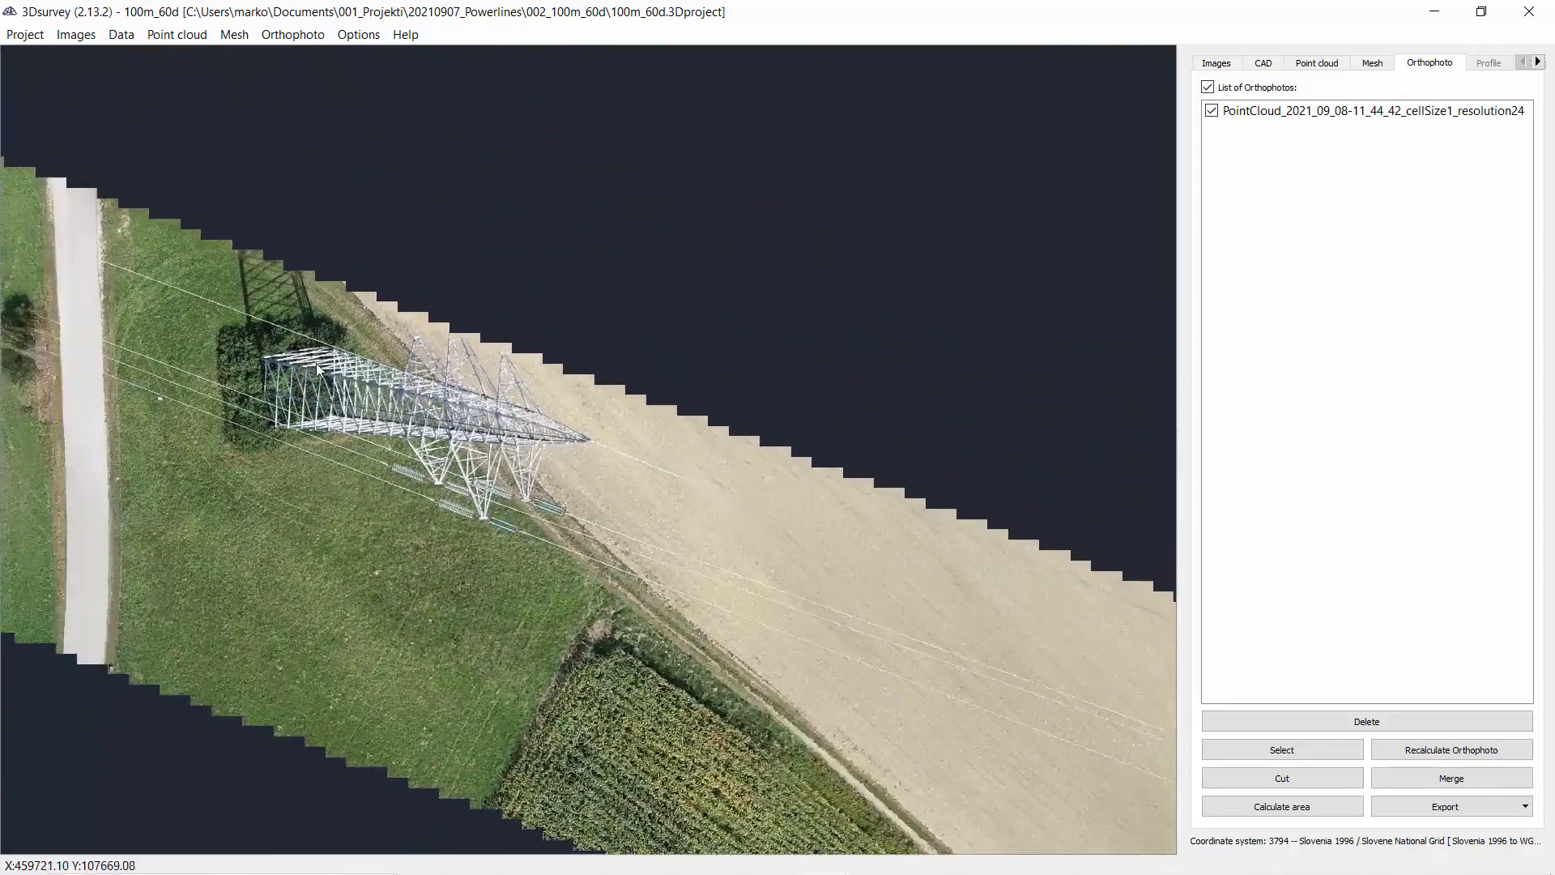
{"action": "scroll", "coordinate": [320, 368], "scroll_direction": "up", "scroll_amount": 3}
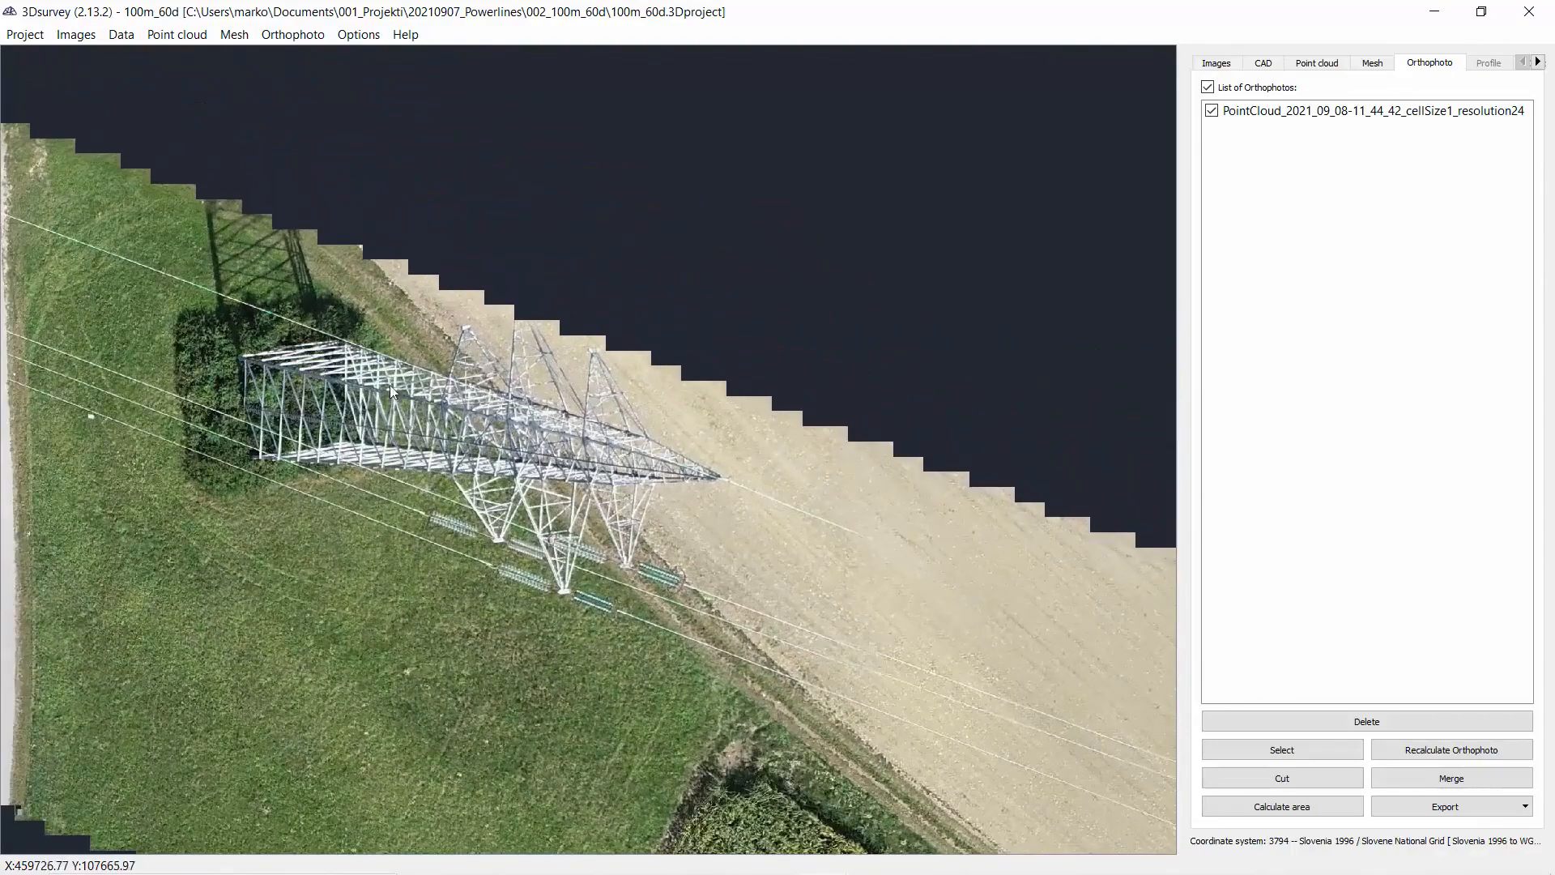
{"action": "scroll", "coordinate": [273, 394], "scroll_direction": "down", "scroll_amount": 5}
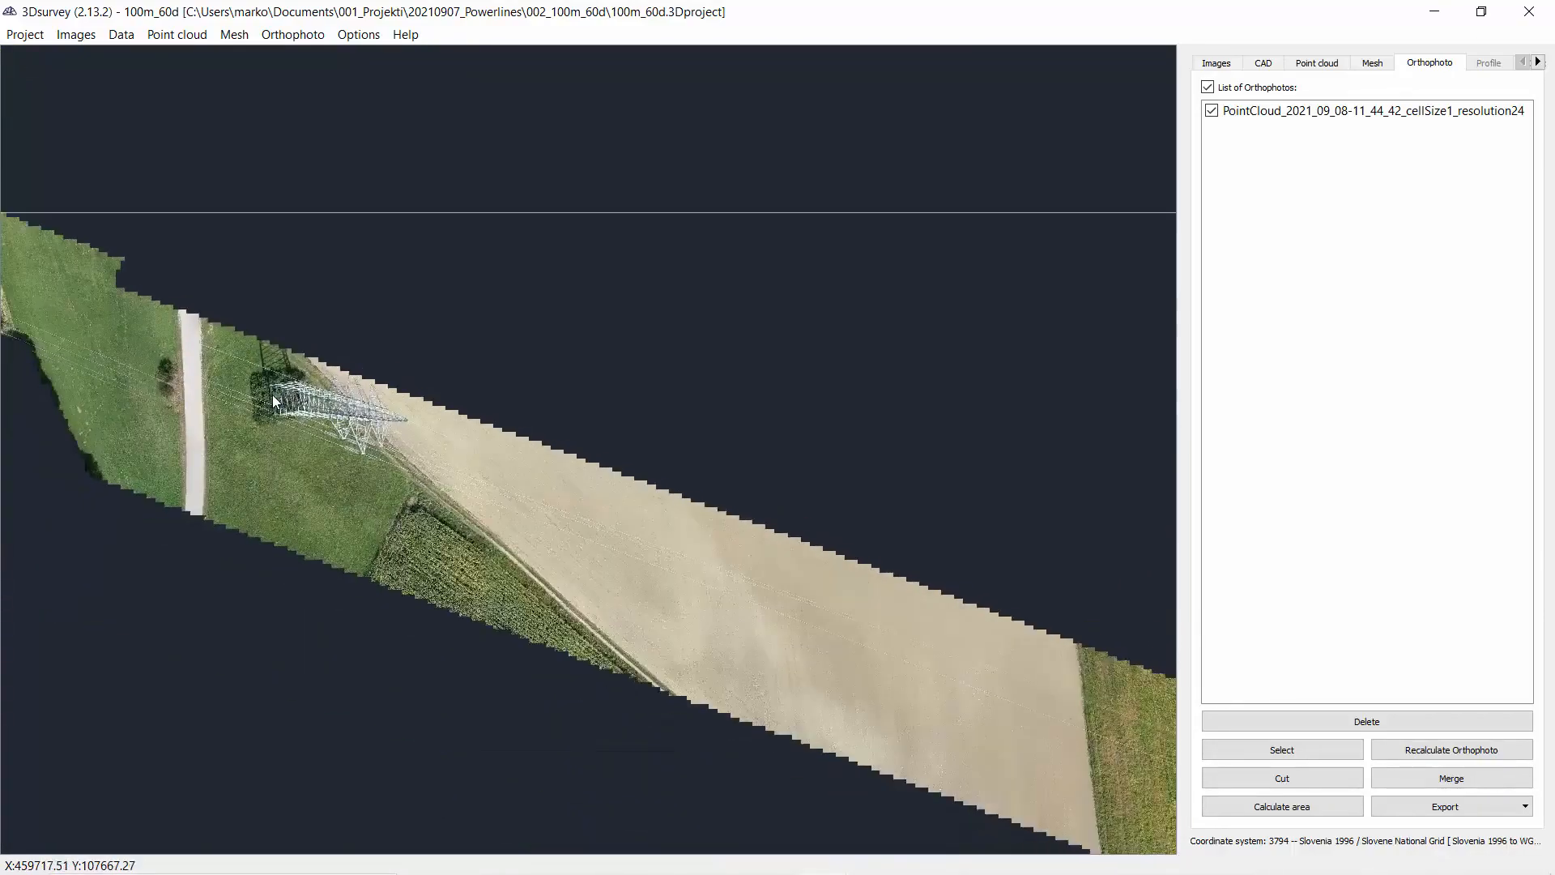
{"action": "scroll", "coordinate": [301, 476], "scroll_direction": "down", "scroll_amount": 1}
Outline a selection polygon on the orthophoto around the distorted second pylon at the bend of the corridor.
{"action": "scroll", "coordinate": [698, 484], "scroll_direction": "up", "scroll_amount": 6}
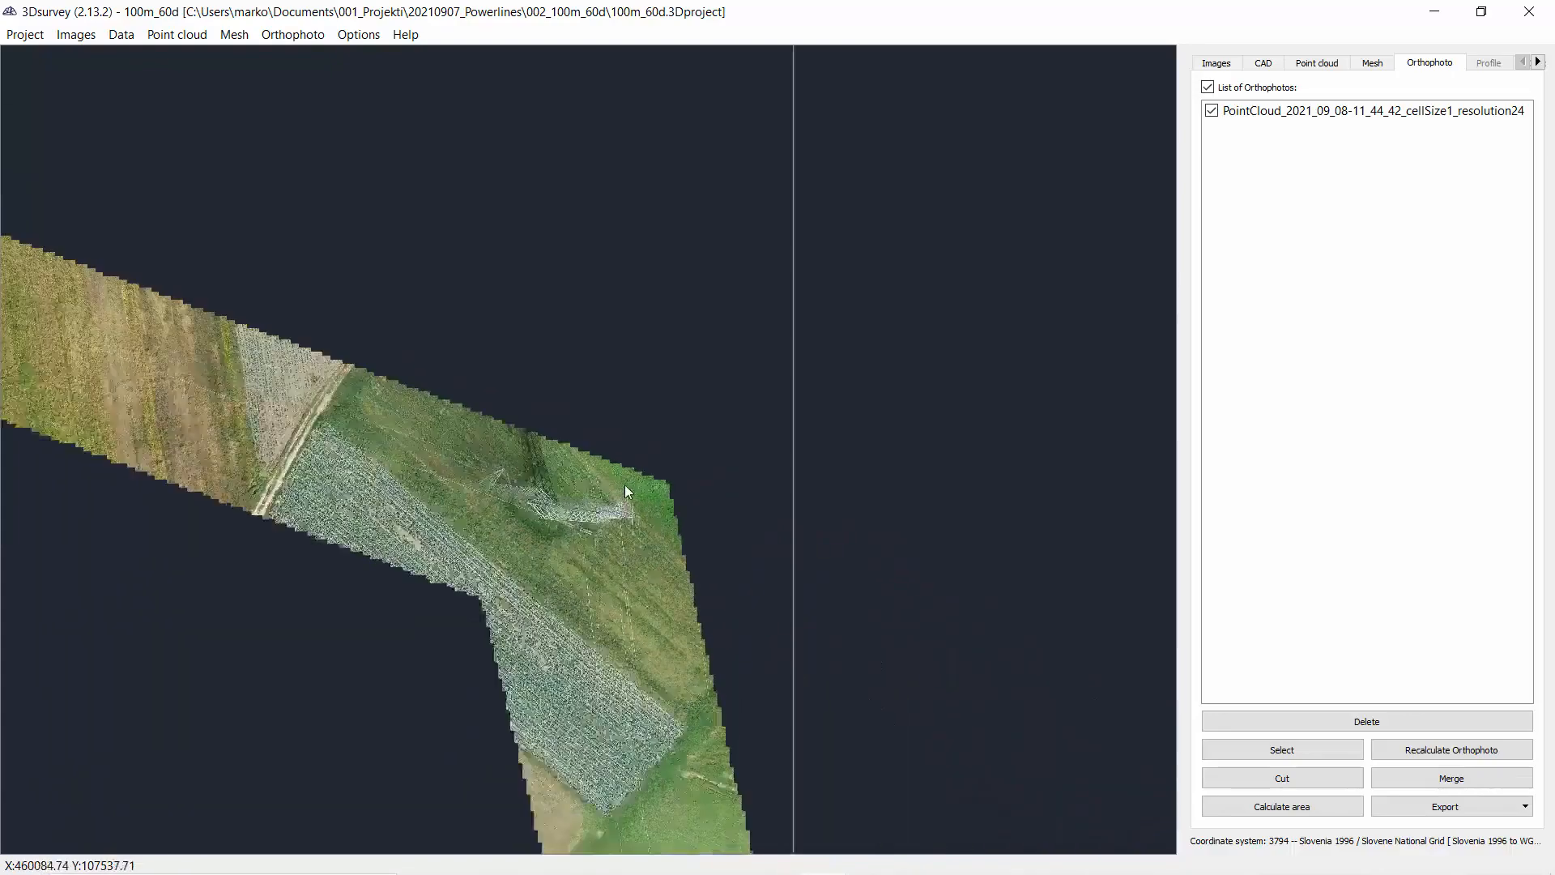
{"action": "scroll", "coordinate": [628, 532], "scroll_direction": "down", "scroll_amount": 2}
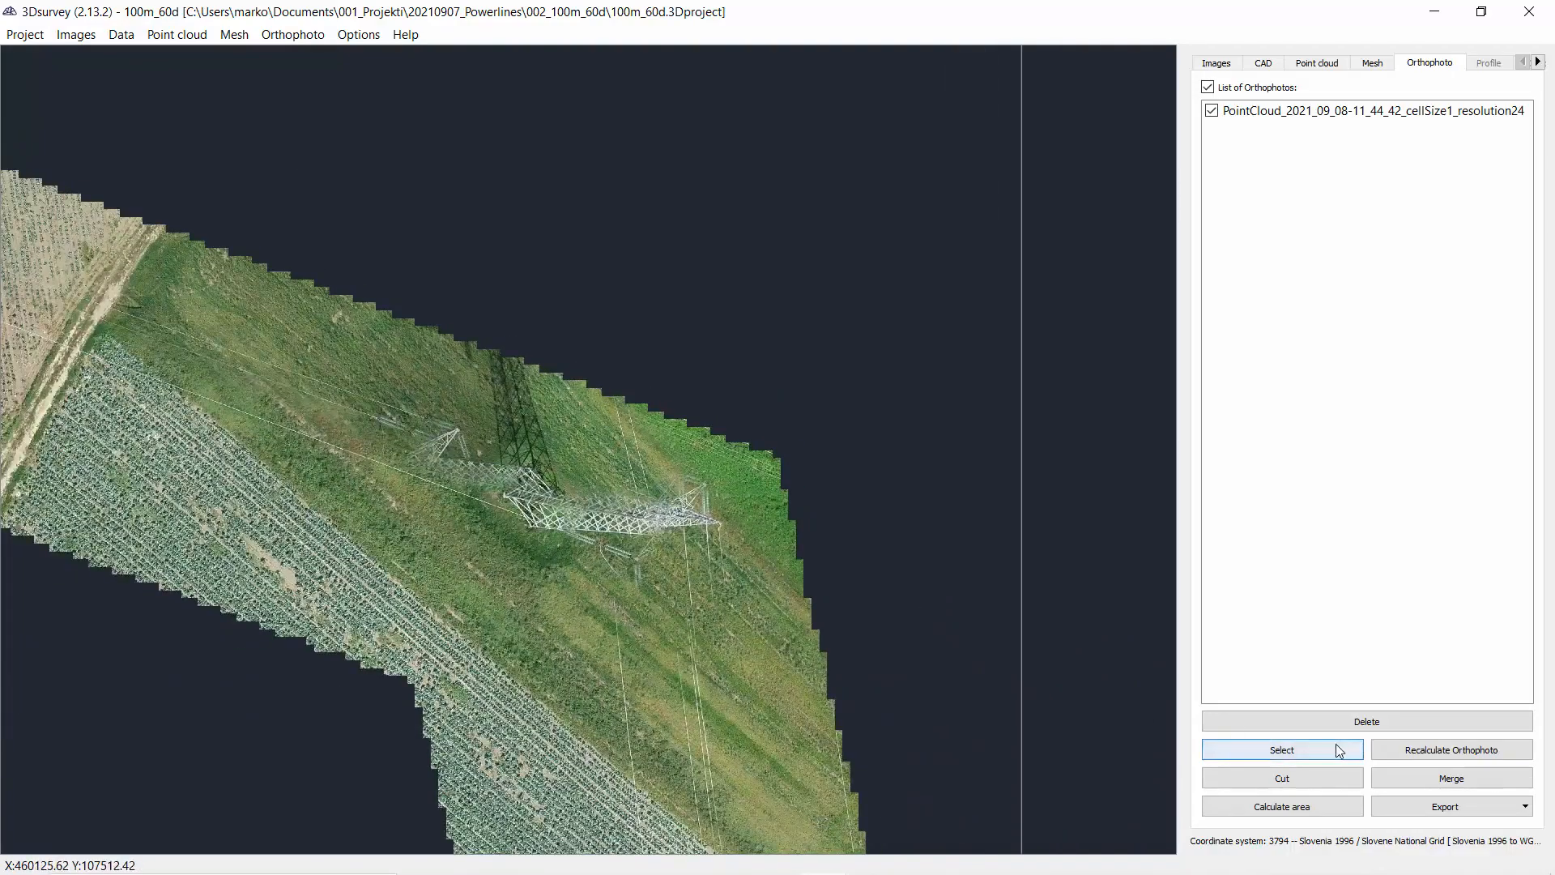
{"action": "left_click", "coordinate": [1334, 743]}
{"action": "left_click", "coordinate": [525, 377]}
{"action": "left_click", "coordinate": [366, 381]}
{"action": "left_click", "coordinate": [334, 480]}
{"action": "left_click", "coordinate": [397, 599]}
{"action": "left_click", "coordinate": [466, 648]}
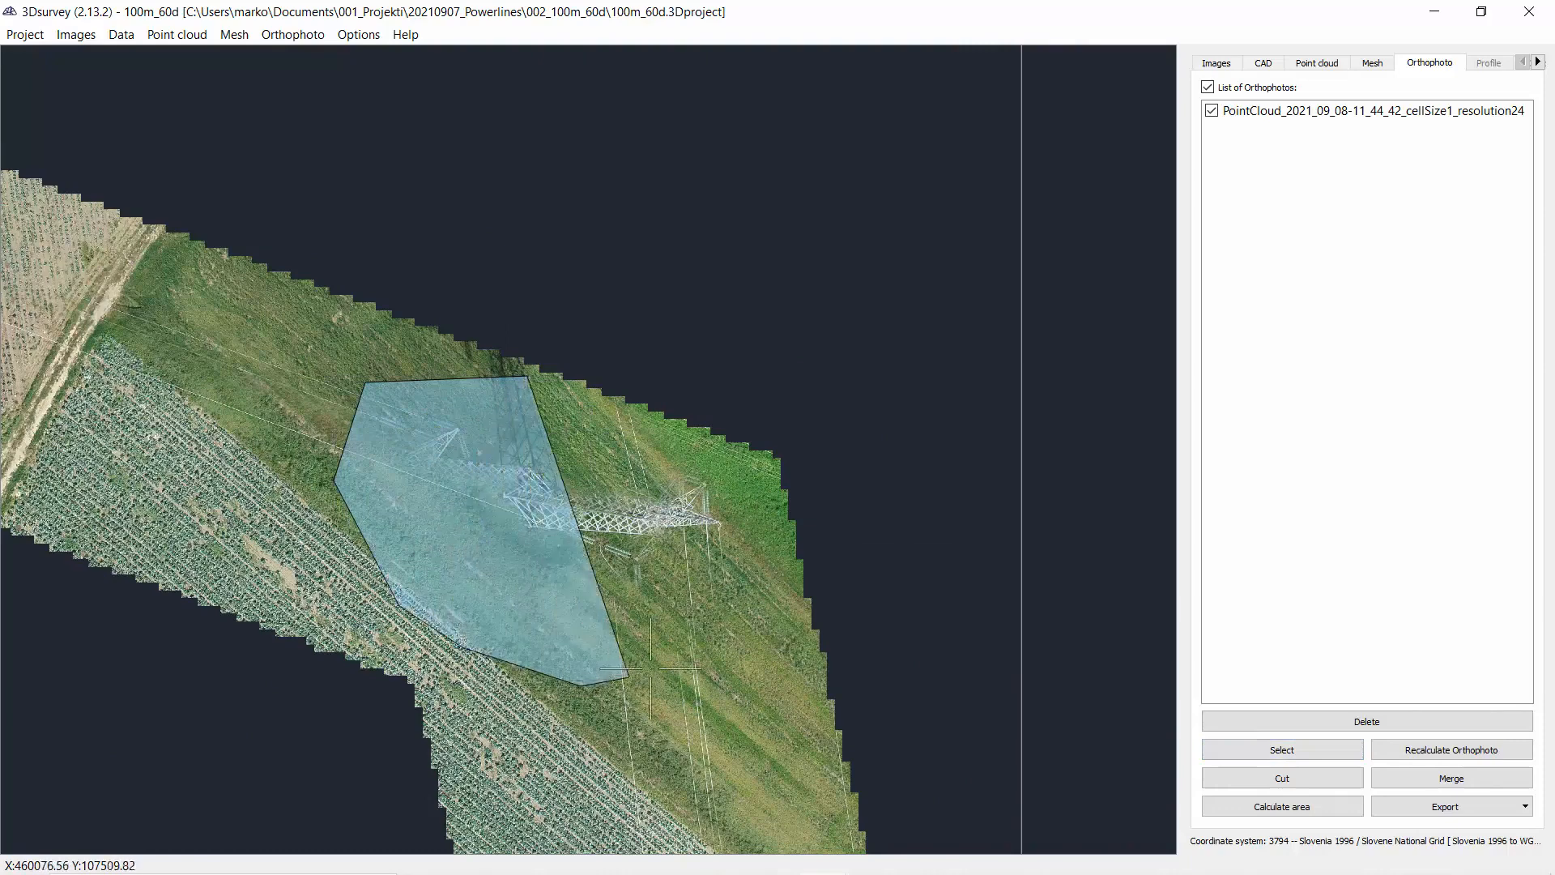
{"action": "left_click", "coordinate": [579, 685]}
{"action": "left_click", "coordinate": [733, 643]}
{"action": "left_click", "coordinate": [800, 559]}
{"action": "right_click", "coordinate": [750, 417]}
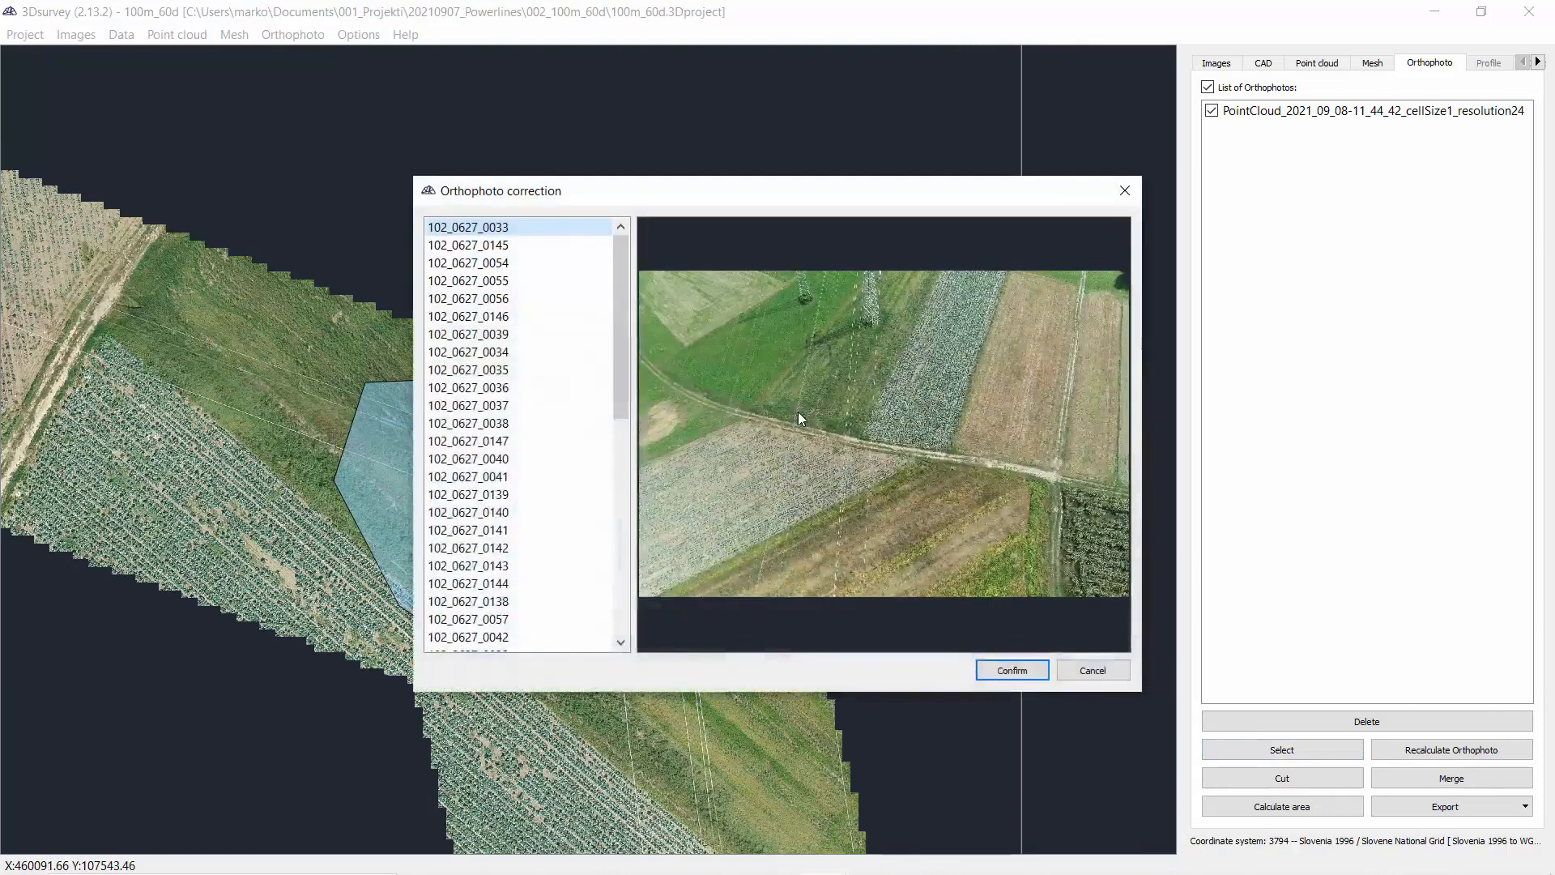
Compare candidate source images for the second pylon area, choose 102_0627_0054 as the correction source and recalculate the orthophoto.
{"action": "left_click", "coordinate": [527, 244]}
{"action": "left_click", "coordinate": [526, 263]}
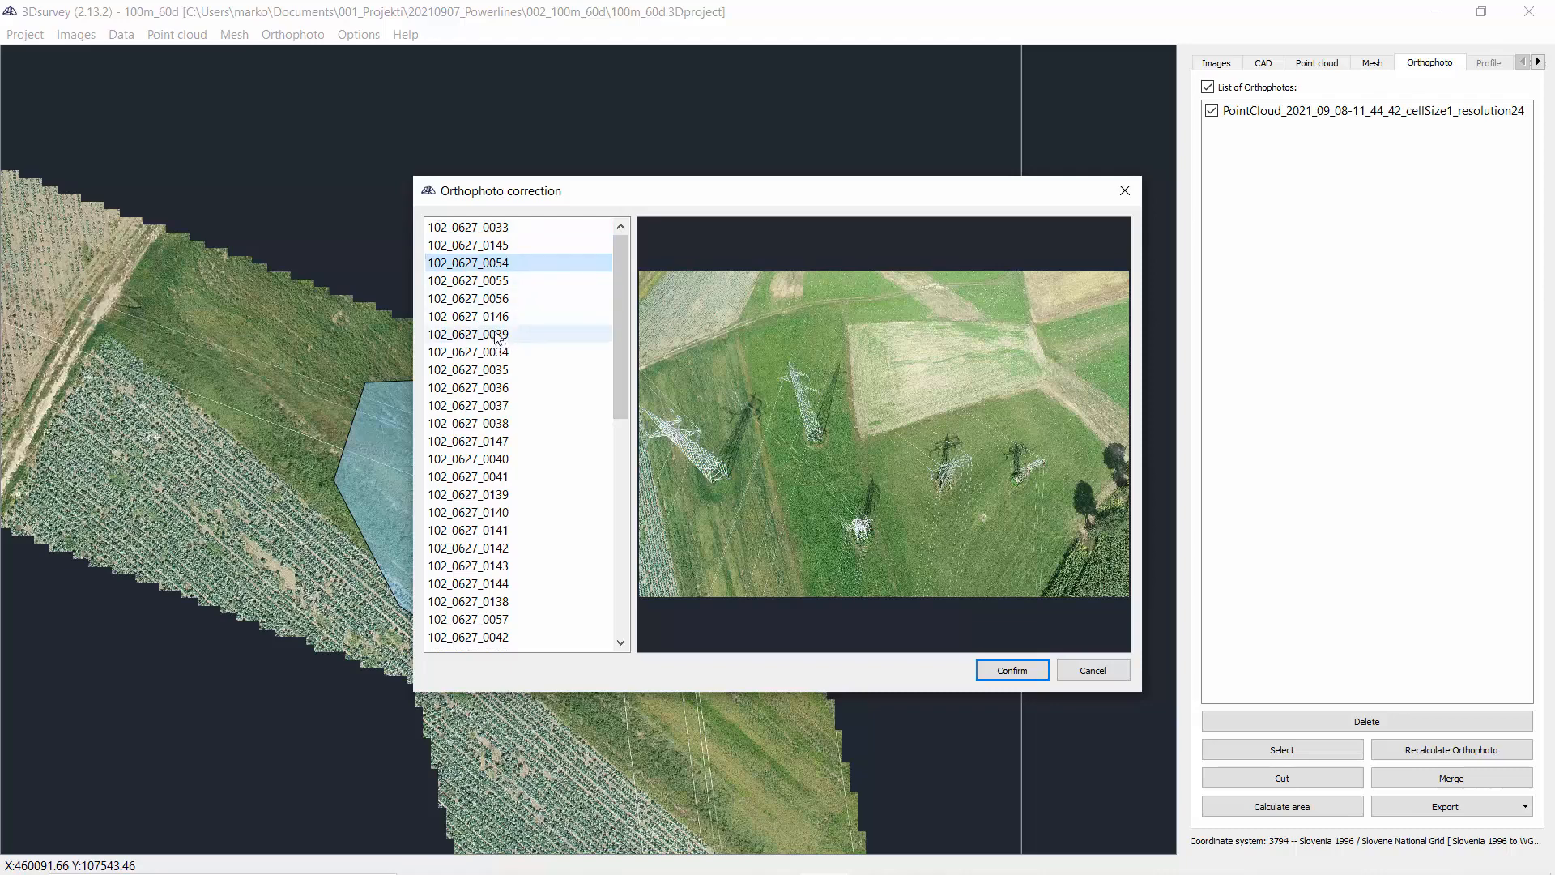
{"action": "left_click", "coordinate": [487, 249]}
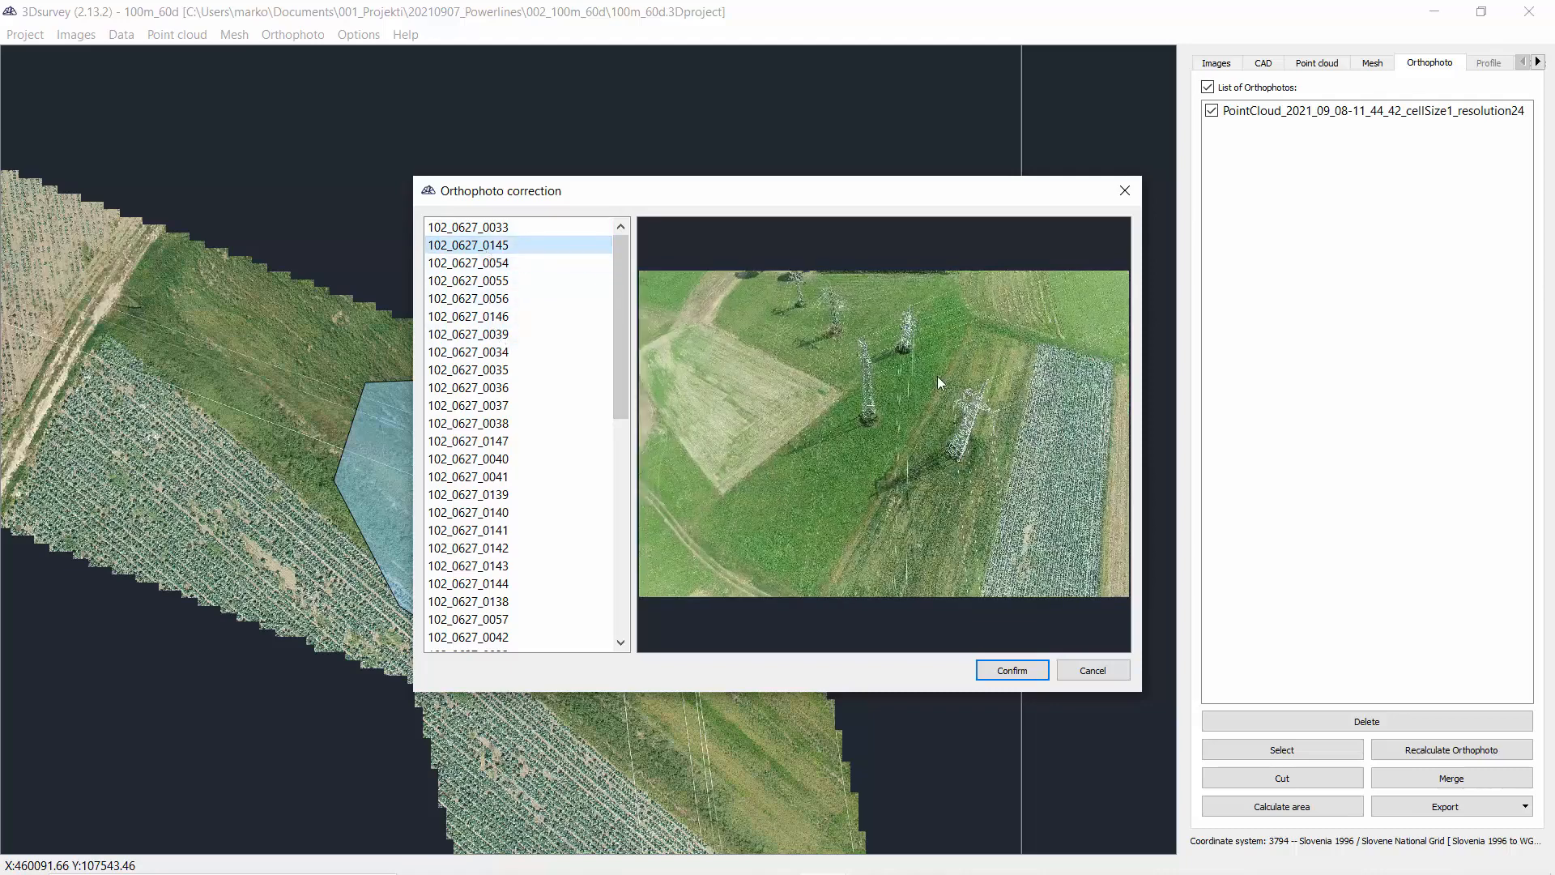
{"action": "scroll", "coordinate": [971, 454], "scroll_direction": "up", "scroll_amount": 6}
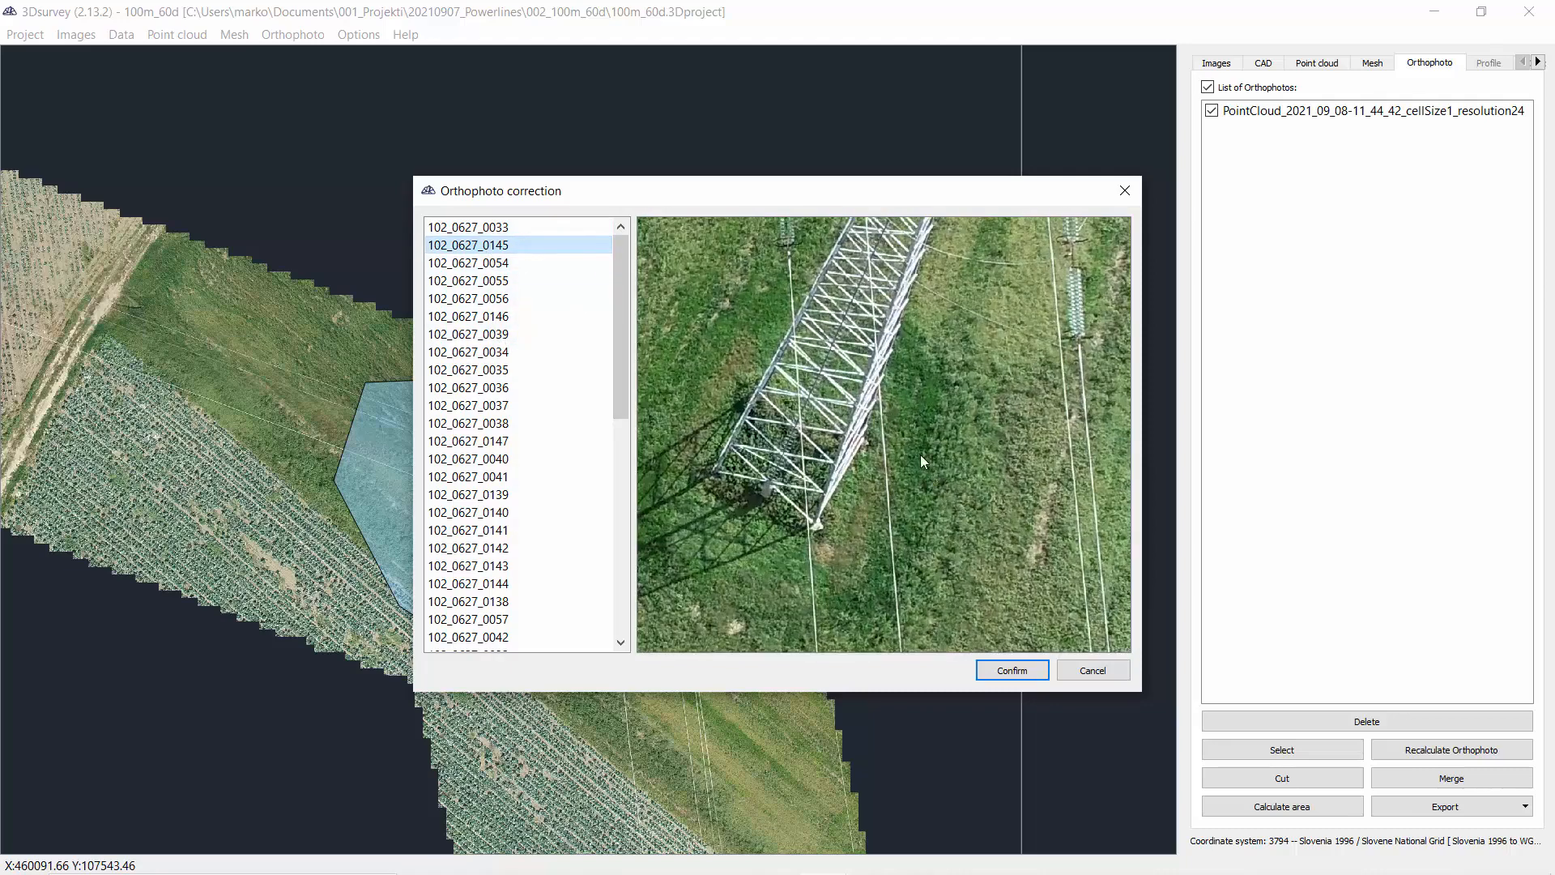
{"action": "scroll", "coordinate": [847, 499], "scroll_direction": "up", "scroll_amount": 2}
{"action": "scroll", "coordinate": [849, 498], "scroll_direction": "down", "scroll_amount": 2}
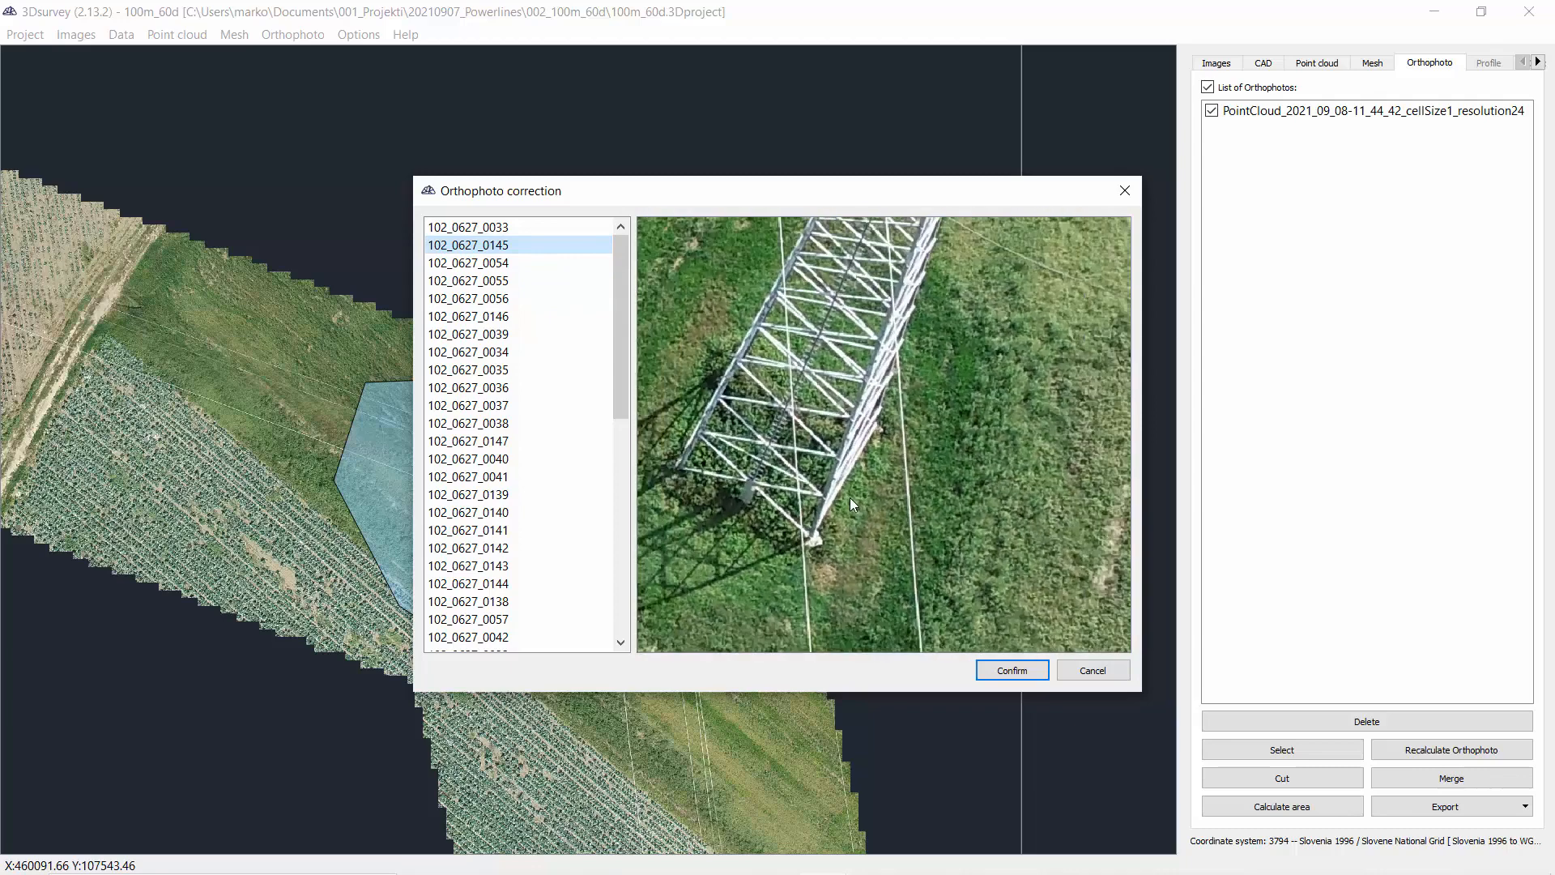
{"action": "left_click", "coordinate": [533, 263]}
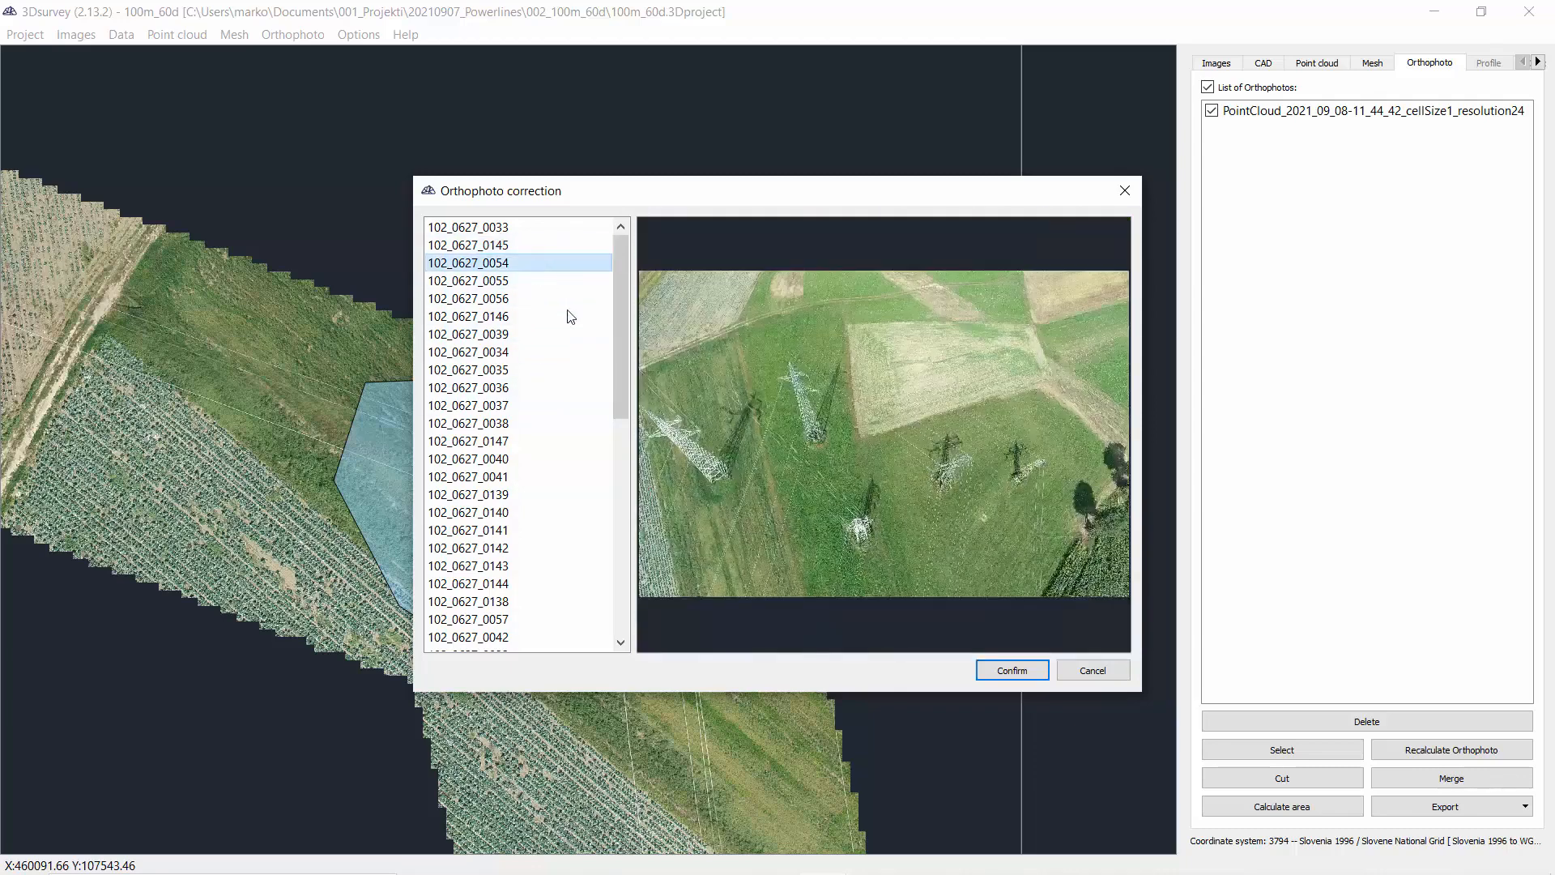
{"action": "scroll", "coordinate": [724, 475], "scroll_direction": "up", "scroll_amount": 4}
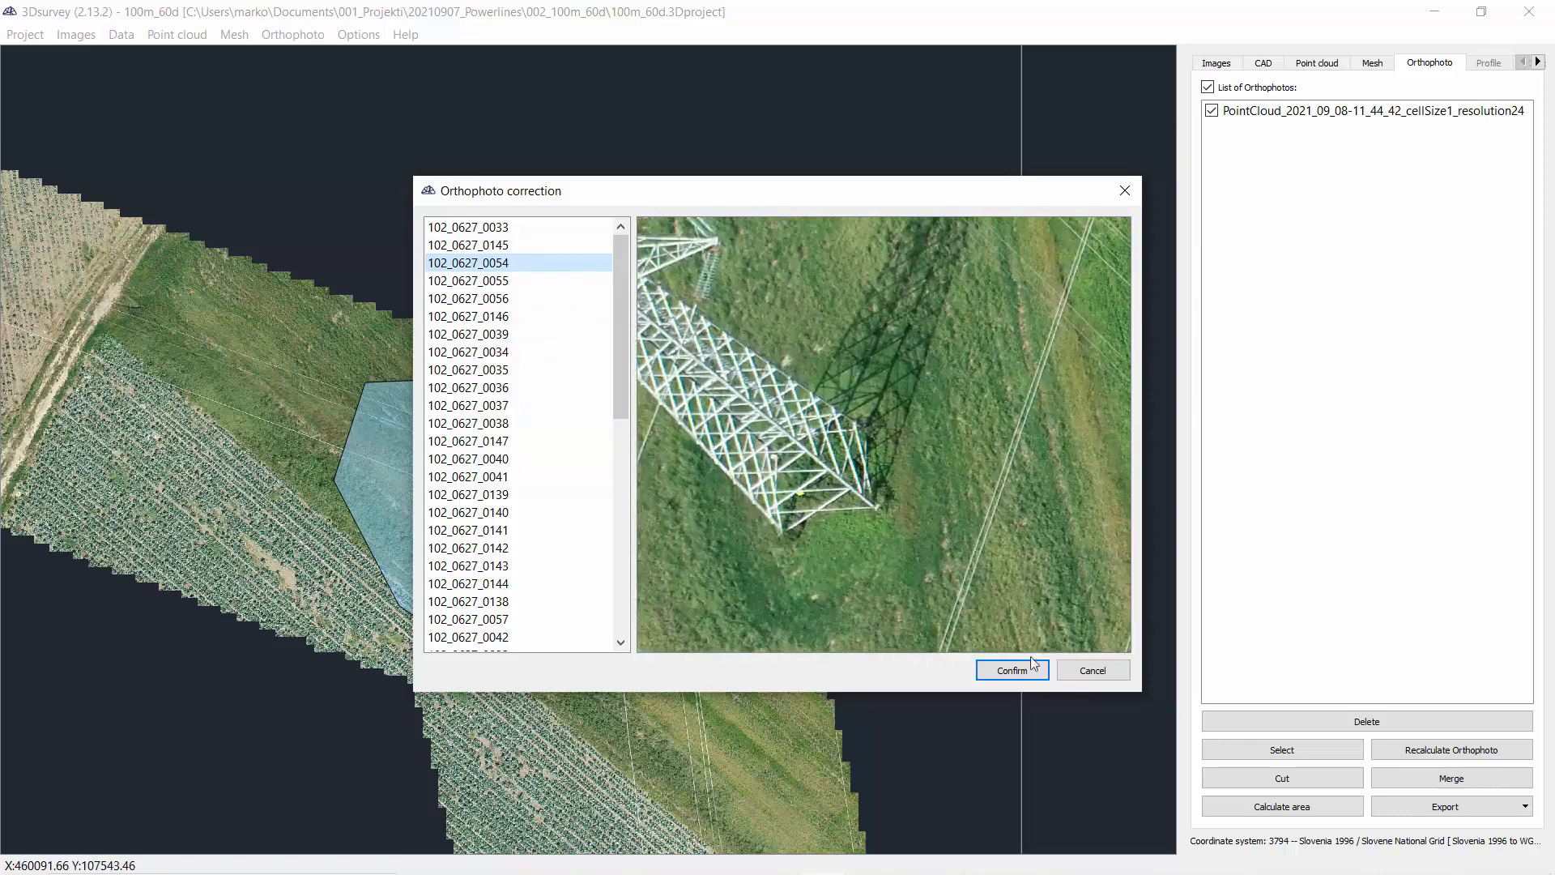
{"action": "left_click", "coordinate": [994, 667]}
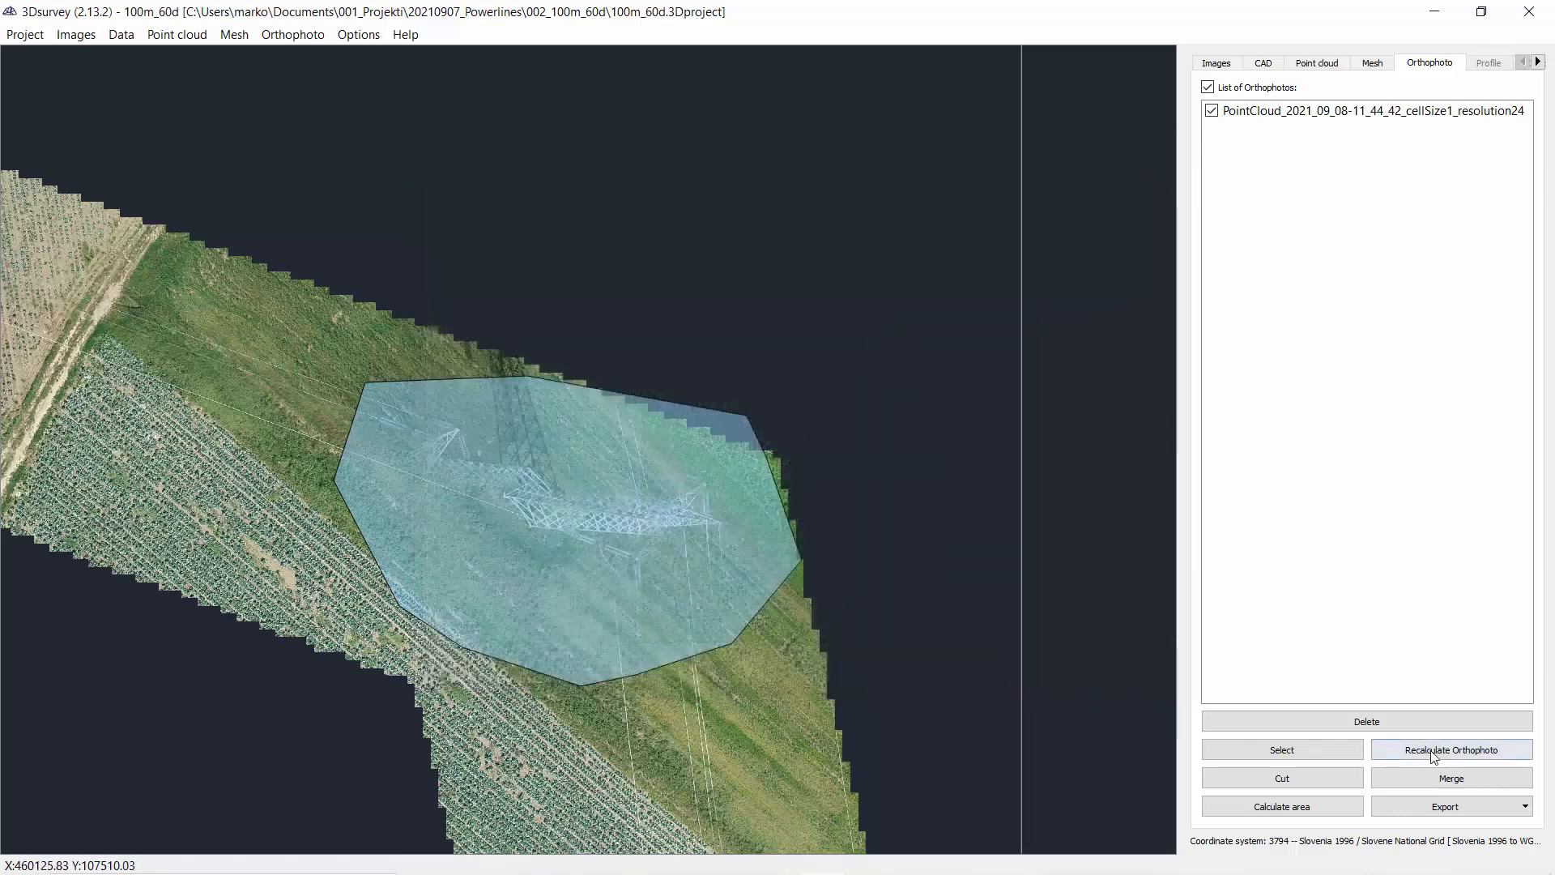
{"action": "left_click", "coordinate": [1436, 751]}
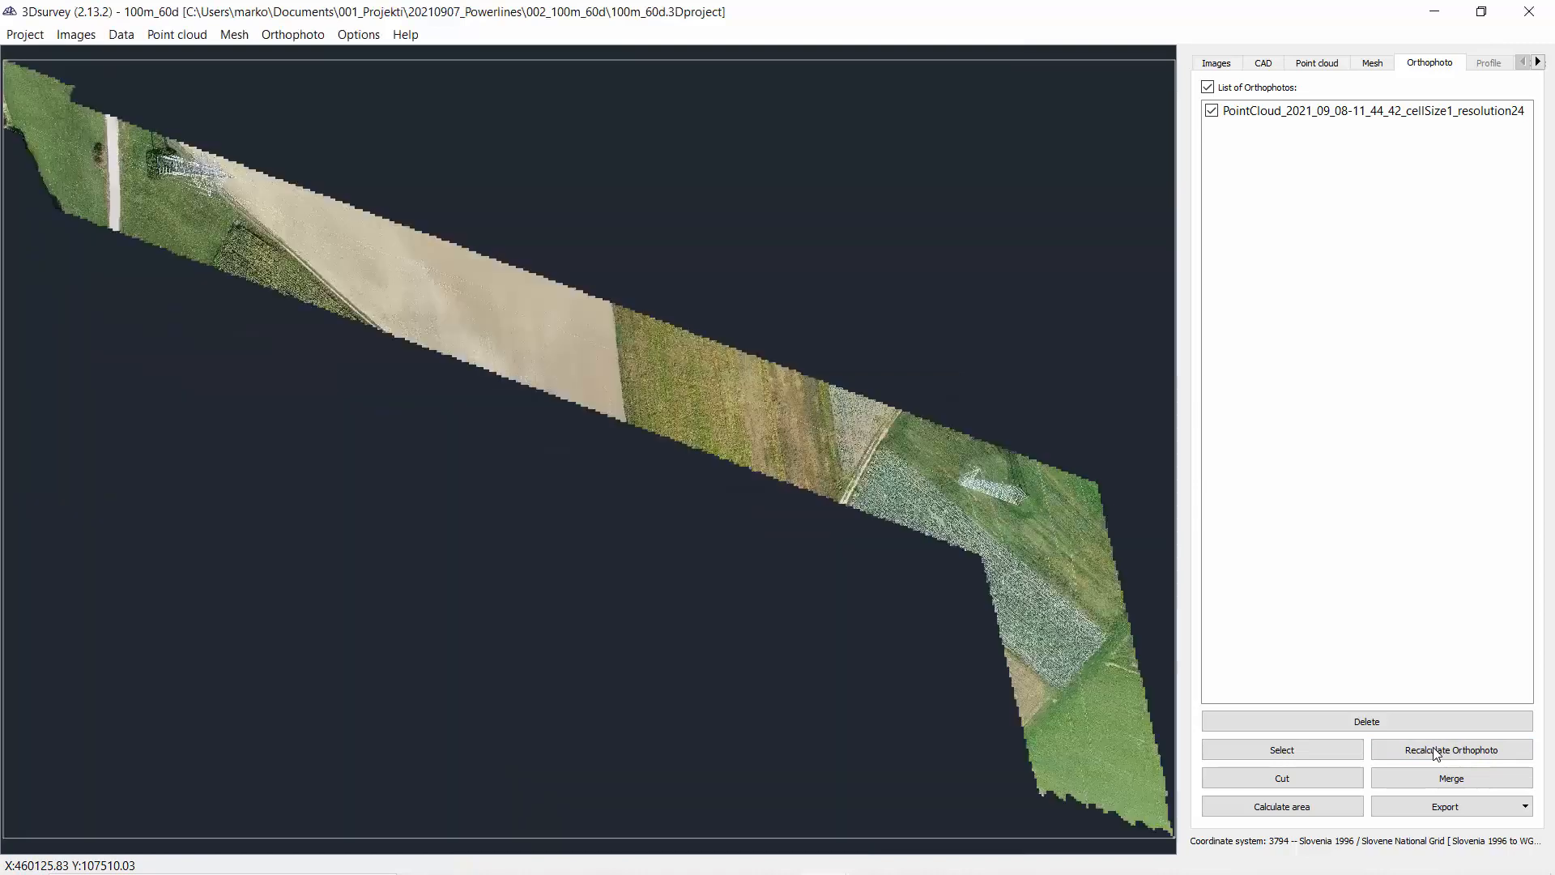
Examine the recalculated orthophoto around the second pylon and along the rest of the corridor.
{"action": "scroll", "coordinate": [1003, 526], "scroll_direction": "up", "scroll_amount": 8}
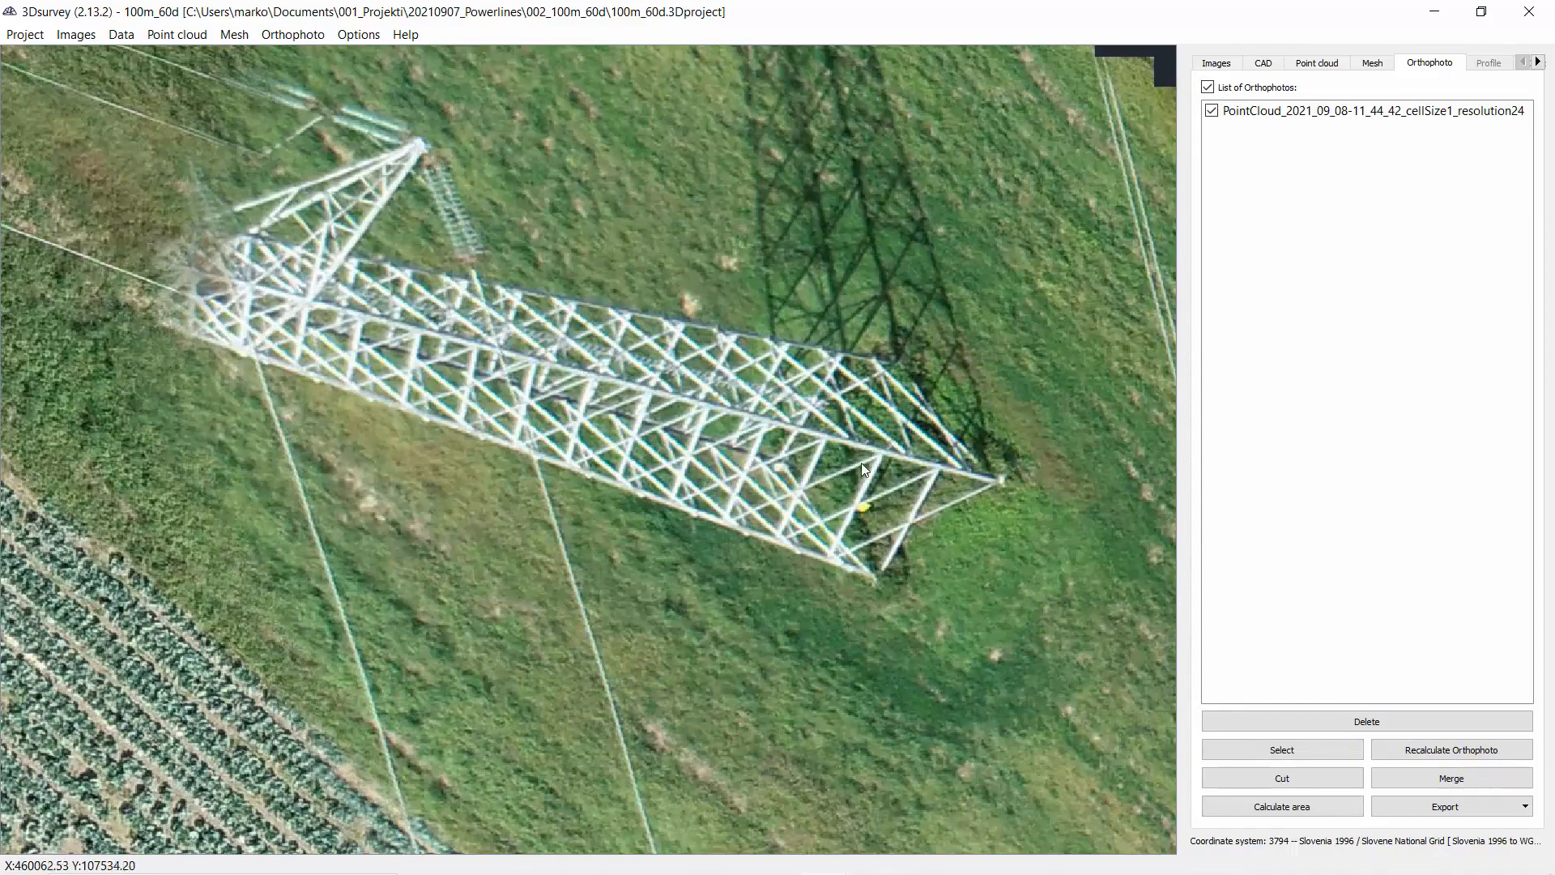
{"action": "scroll", "coordinate": [852, 495], "scroll_direction": "down", "scroll_amount": 3}
{"action": "scroll", "coordinate": [874, 534], "scroll_direction": "down", "scroll_amount": 3}
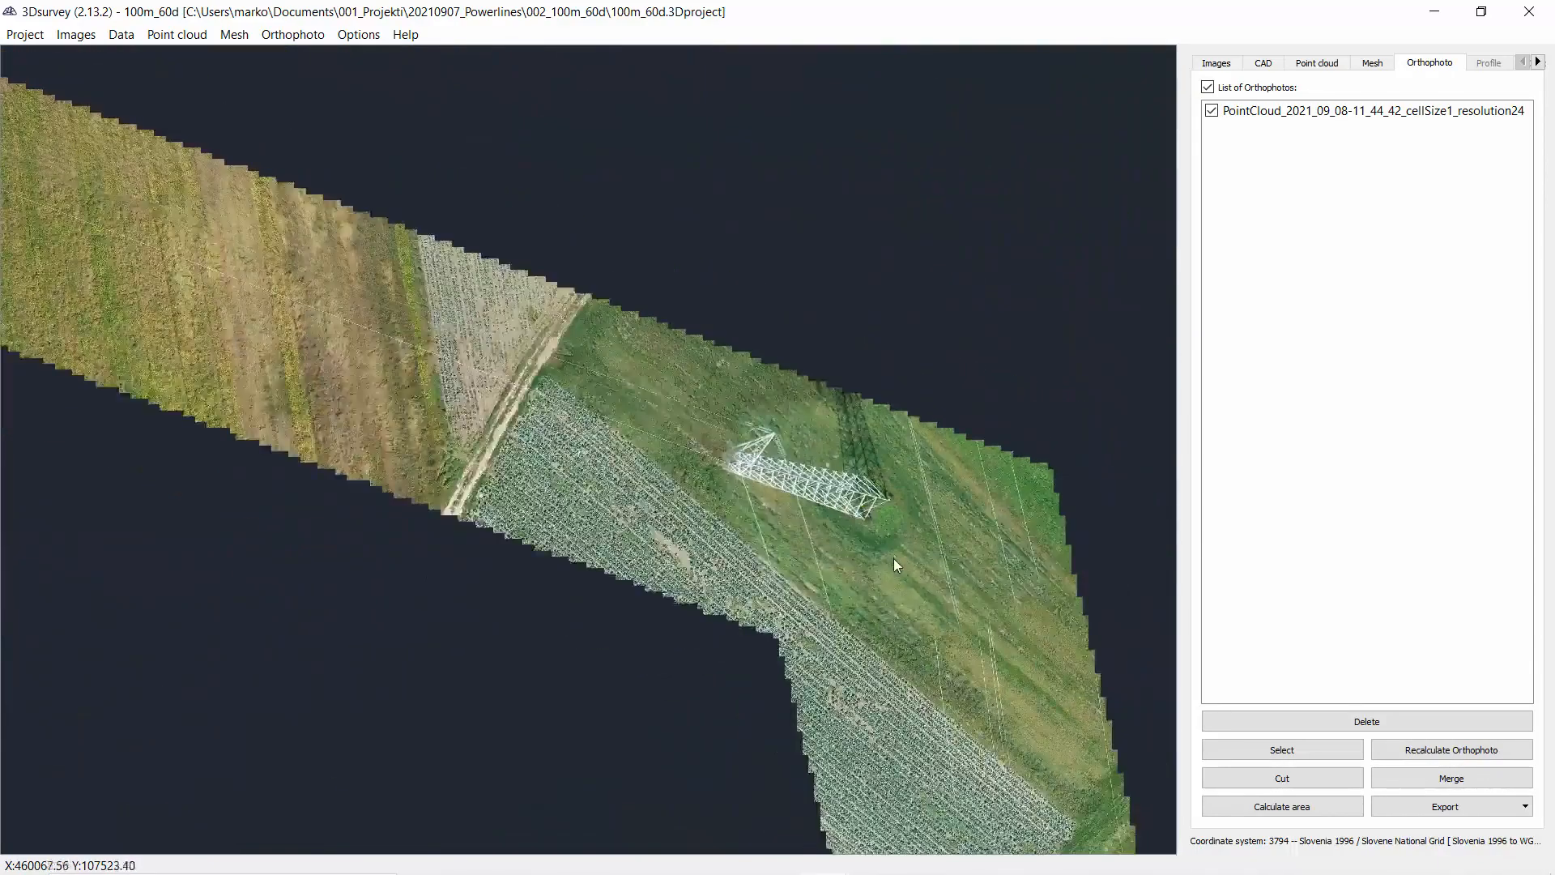
{"action": "scroll", "coordinate": [893, 557], "scroll_direction": "down", "scroll_amount": 6}
{"action": "middle_click_drag", "start_coordinate": [288, 506], "coordinate": [495, 562]}
{"action": "scroll", "coordinate": [496, 562], "scroll_direction": "down", "scroll_amount": 1}
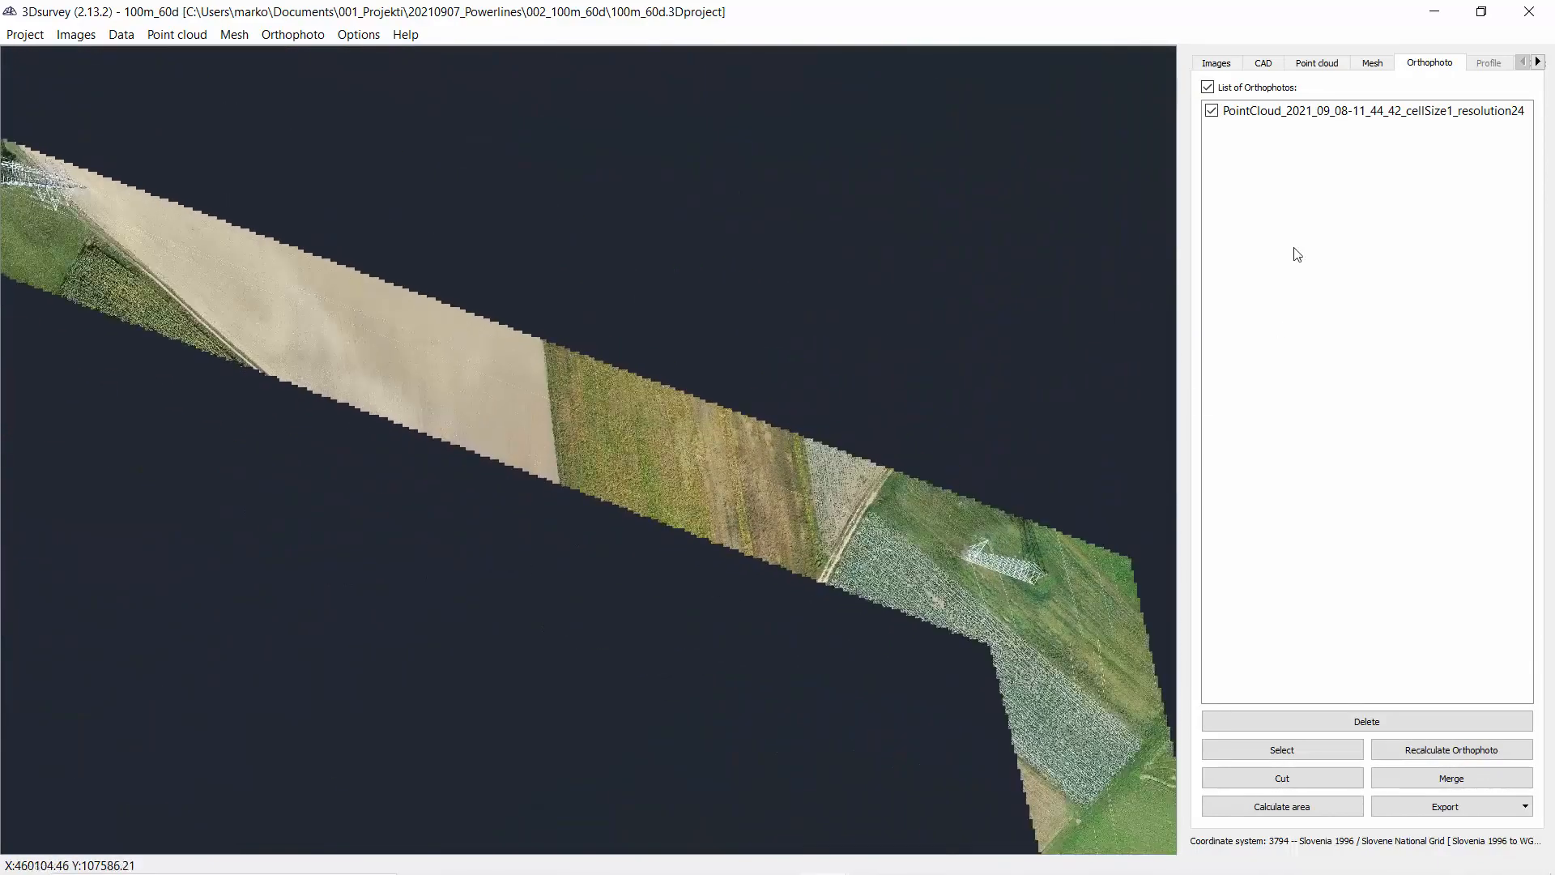
Drape the corrected orthophoto over the PointCloud_2021_09_08-11_44_42 mesh and inspect the texture around the first pylon.
{"action": "left_click", "coordinate": [1372, 64]}
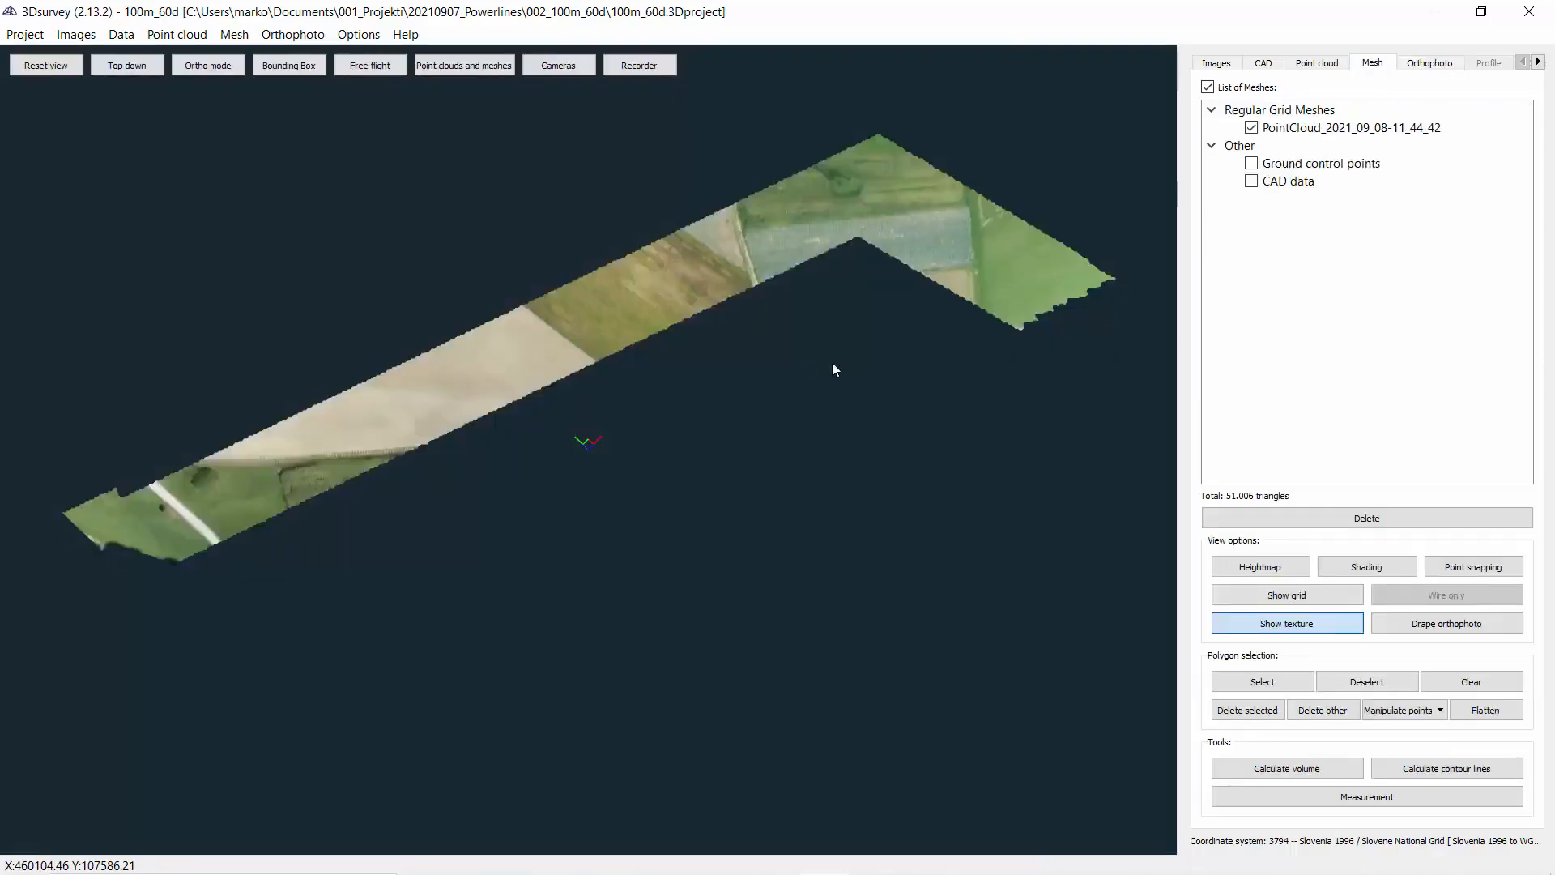
{"action": "middle_click_drag", "start_coordinate": [833, 364], "coordinate": [826, 478]}
{"action": "left_click", "coordinate": [1466, 635]}
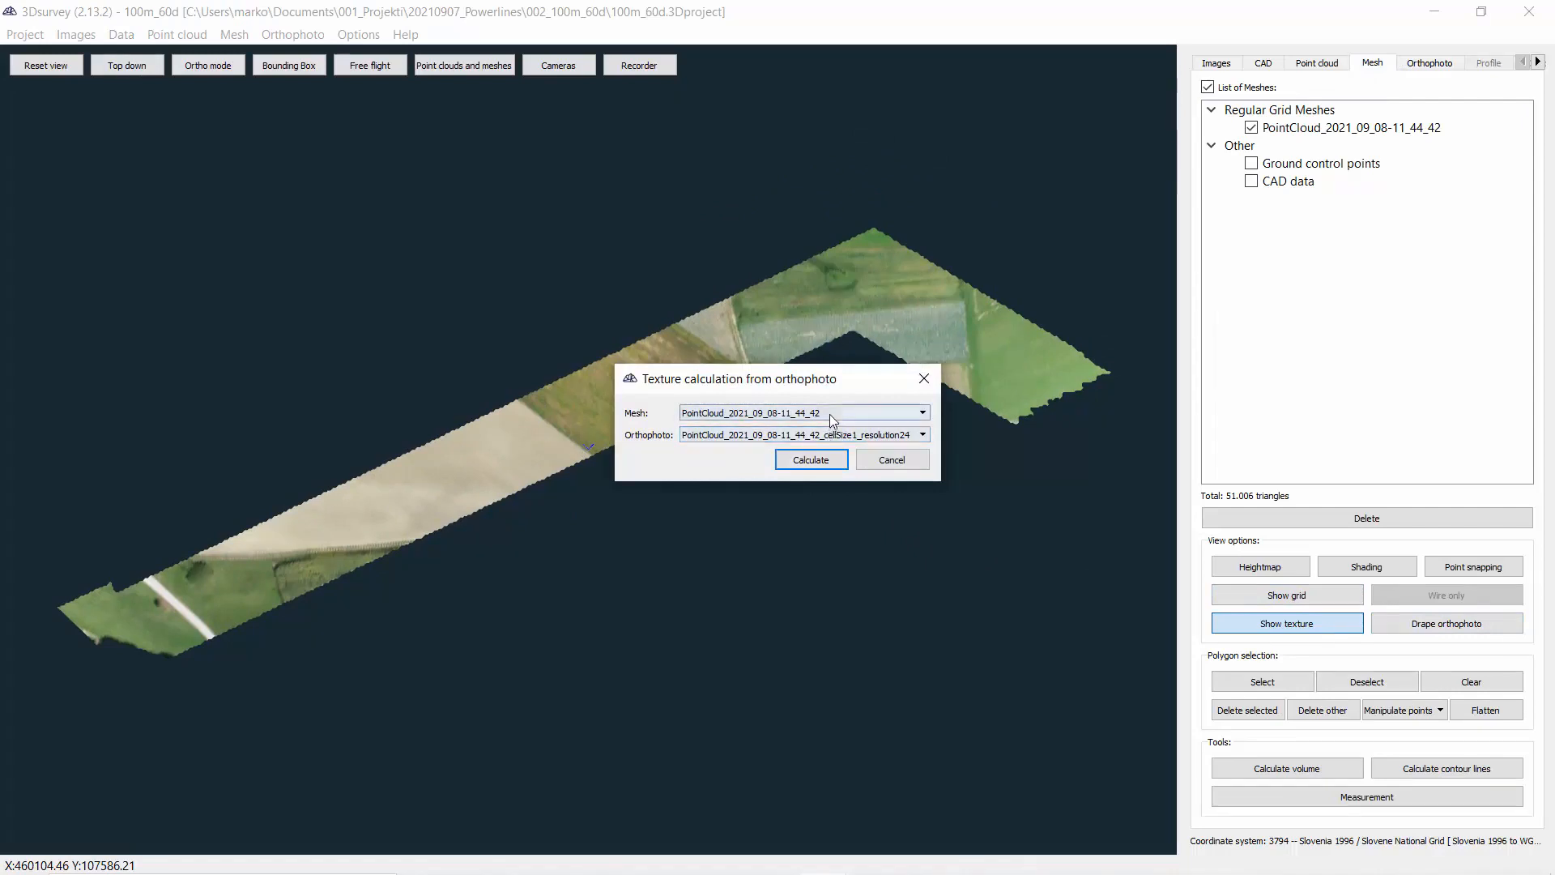
{"action": "left_click", "coordinate": [827, 462]}
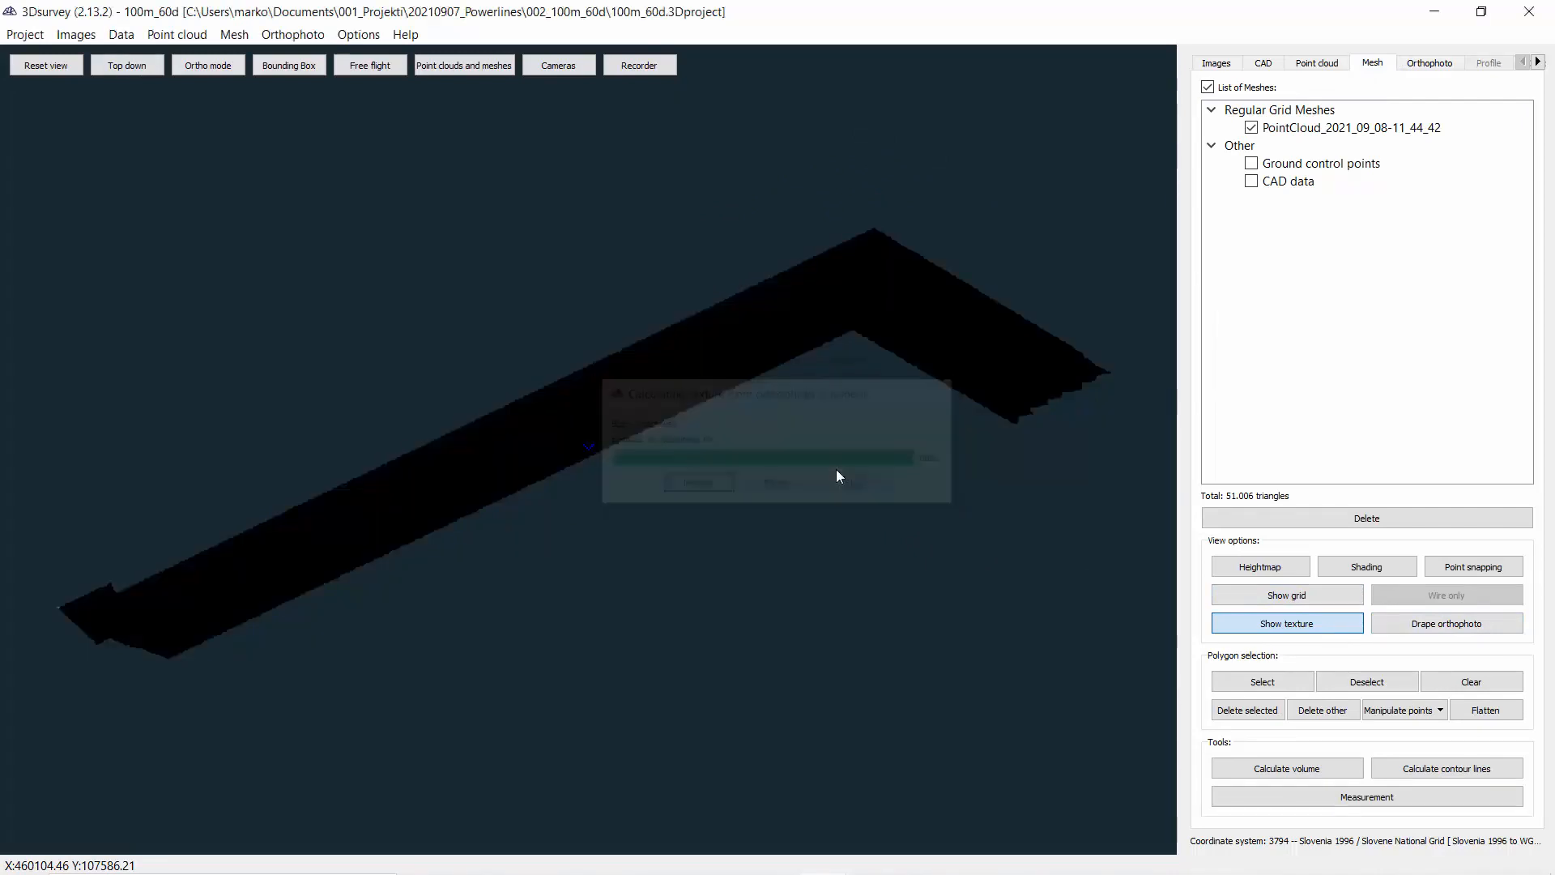
{"action": "scroll", "coordinate": [420, 471], "scroll_direction": "up", "scroll_amount": 4}
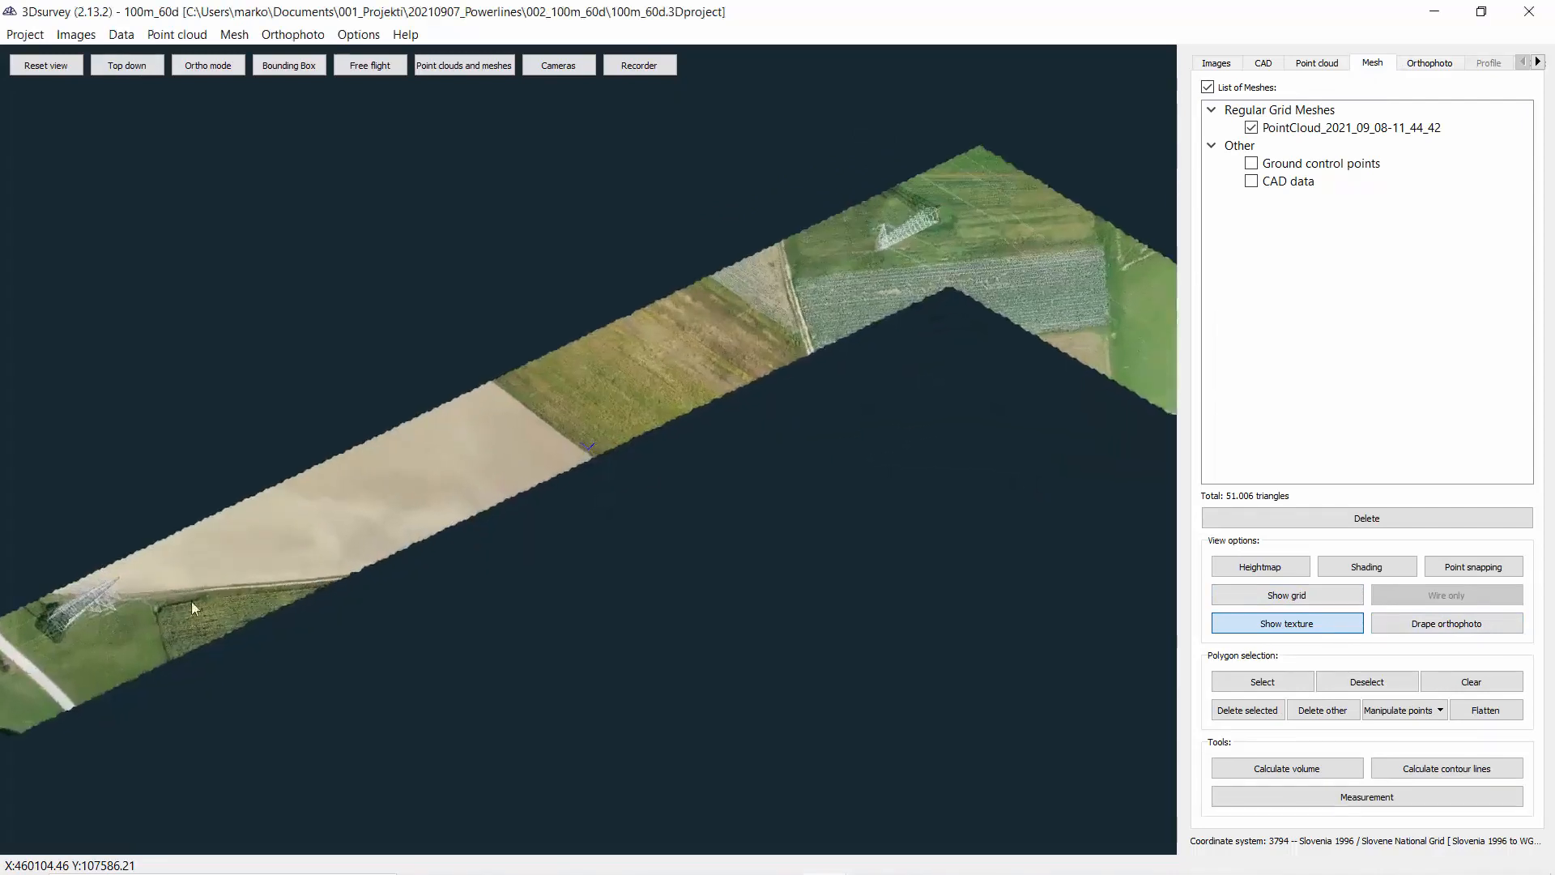
{"action": "middle_click_drag", "start_coordinate": [457, 567], "coordinate": [974, 504]}
{"action": "scroll", "coordinate": [548, 643], "scroll_direction": "up", "scroll_amount": 4}
{"action": "scroll", "coordinate": [338, 666], "scroll_direction": "up", "scroll_amount": 5}
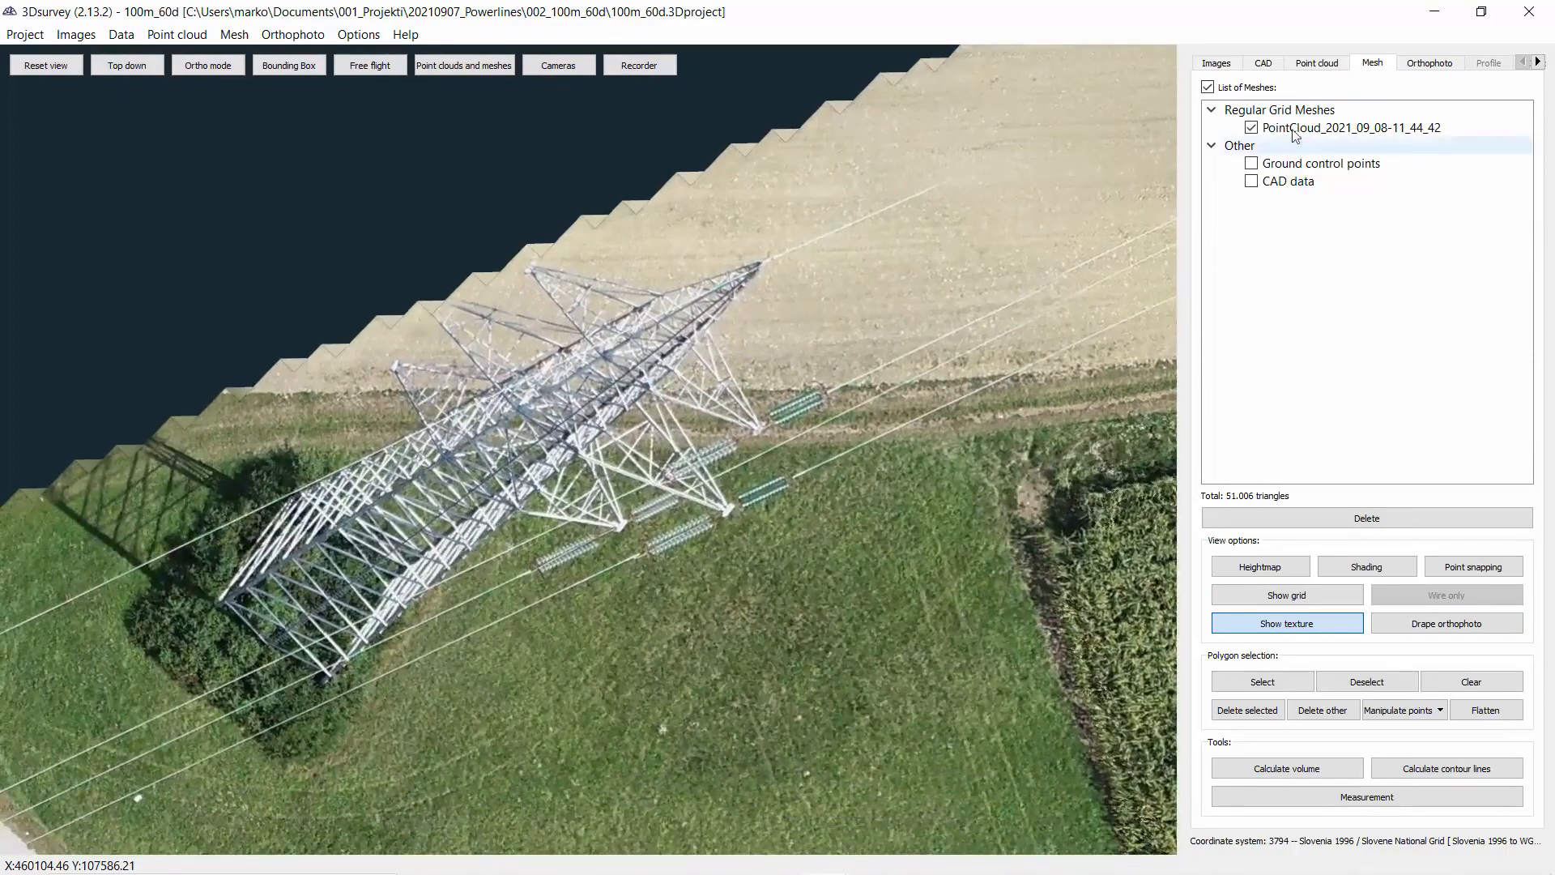
Clear the remaining point selection on the PointCloud_2021_09_08-11_44_42 point cloud.
{"action": "left_click", "coordinate": [1272, 71]}
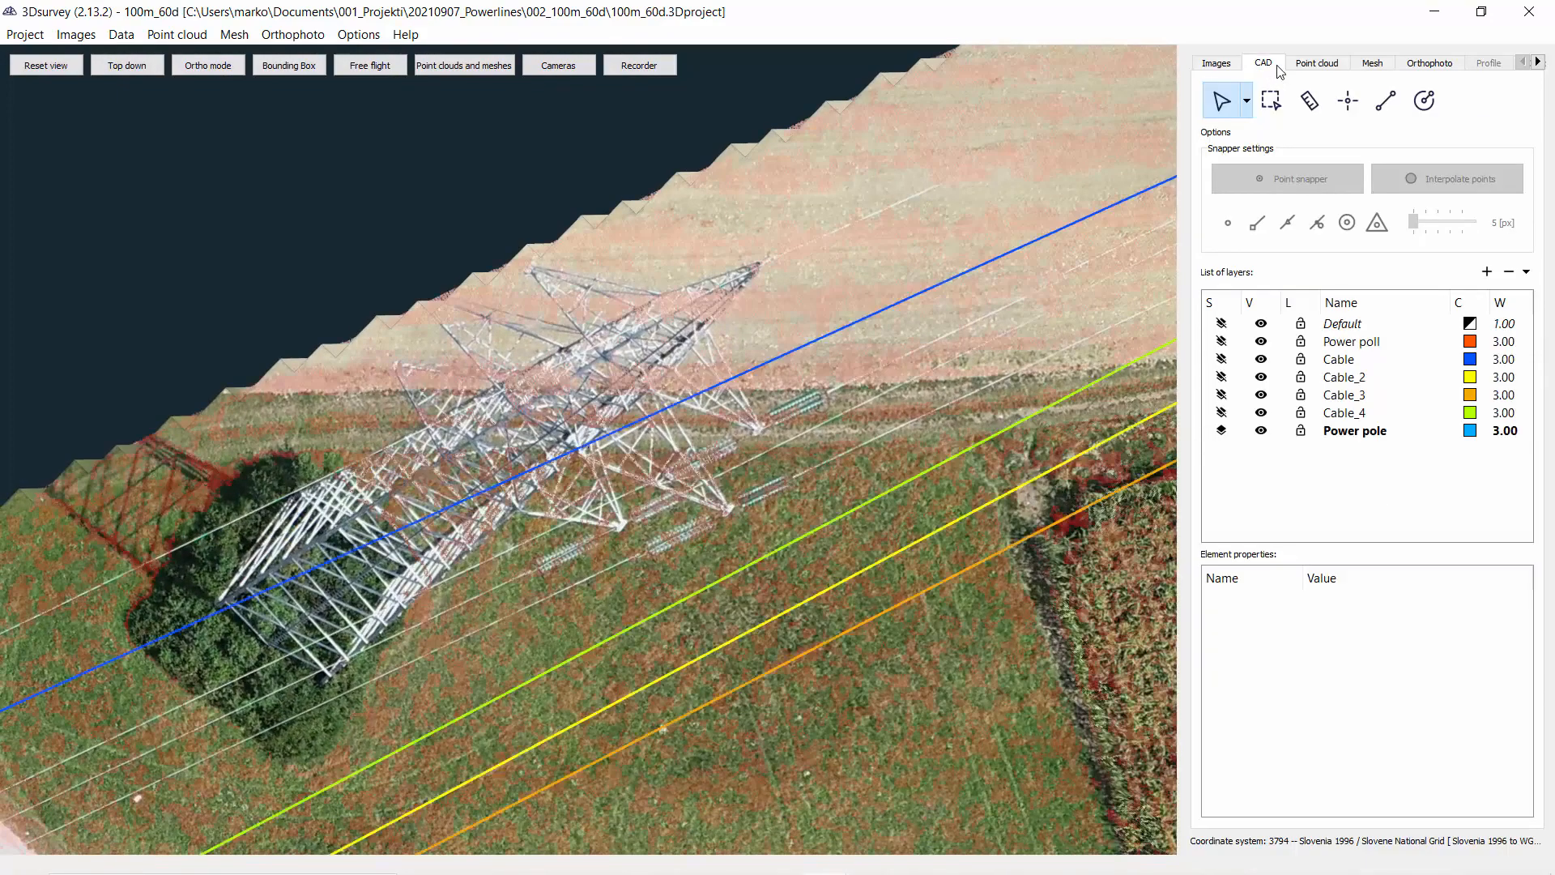
{"action": "left_click", "coordinate": [1306, 64]}
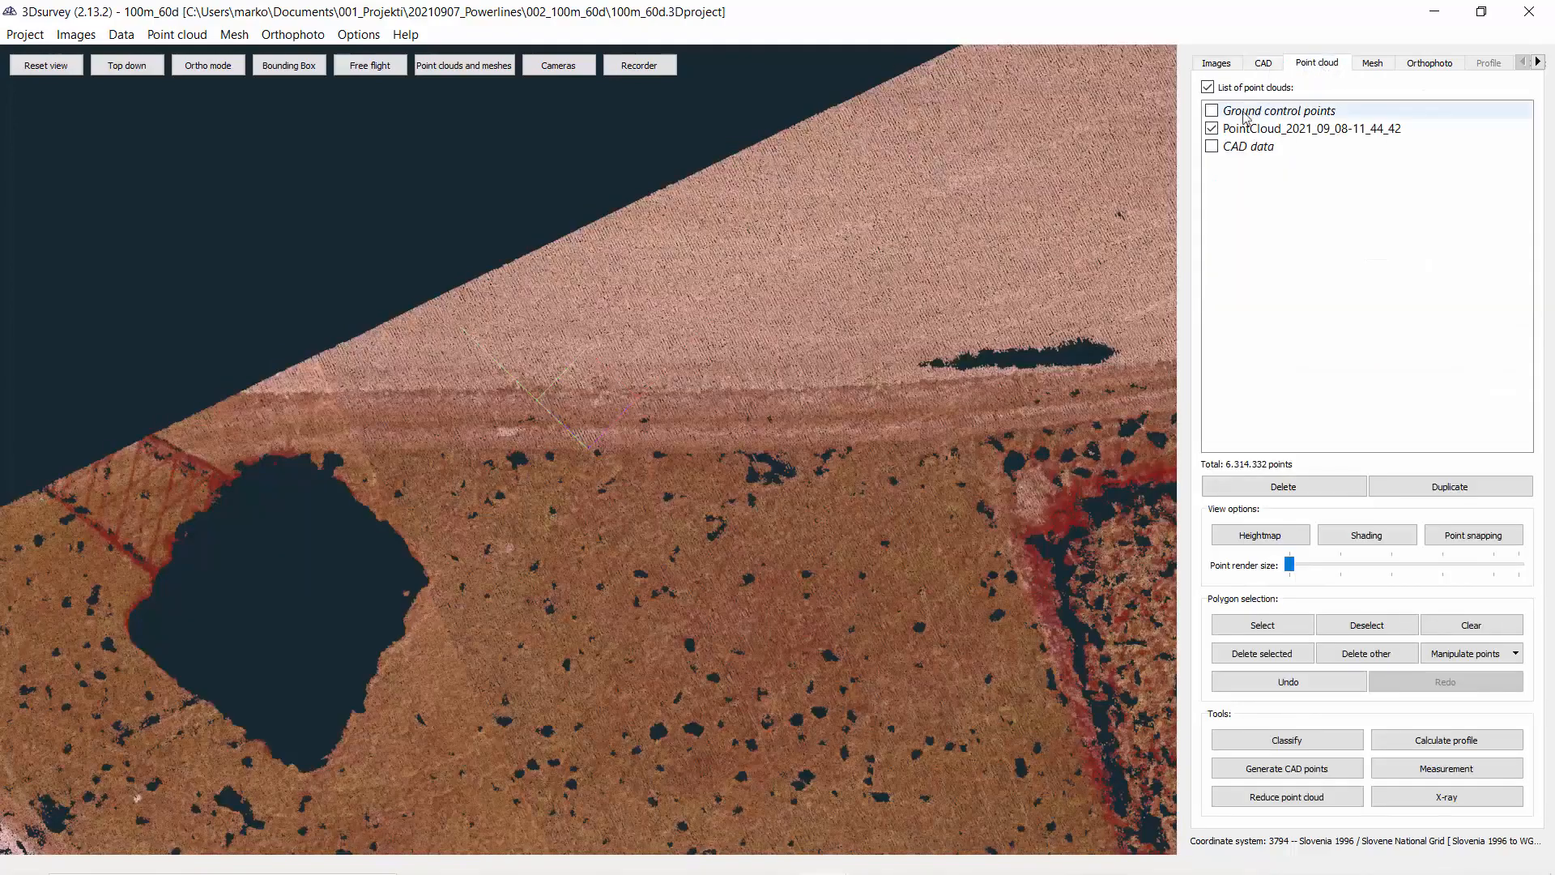
{"action": "left_click", "coordinate": [1466, 629]}
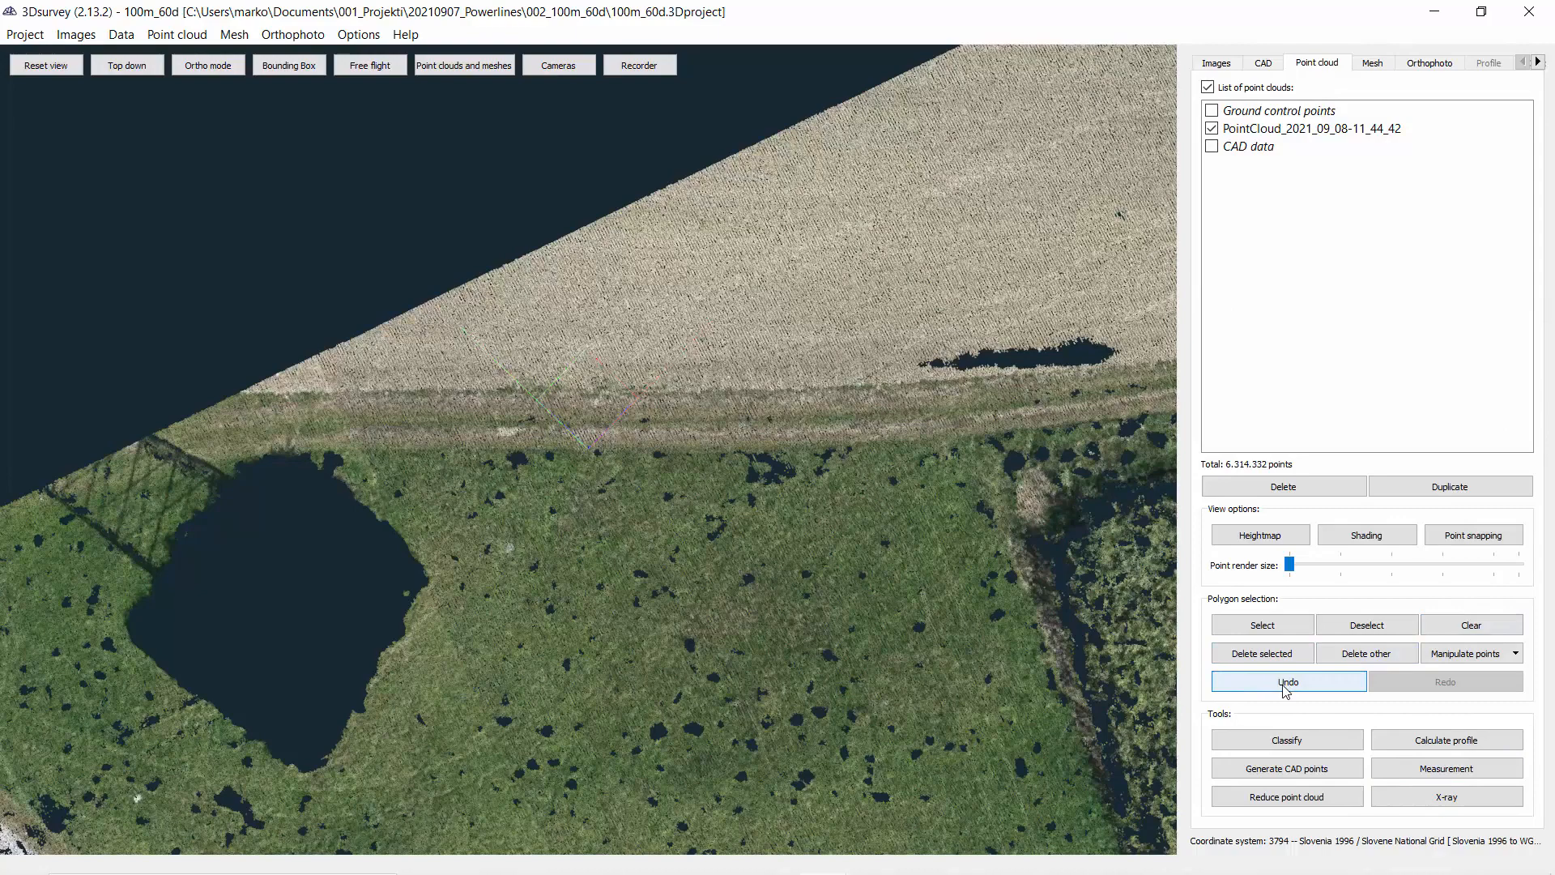
Examine the draped texture around the first pylon's base with the CAD layers shown, checking where its corners meet the ground.
{"action": "left_click", "coordinate": [1277, 66]}
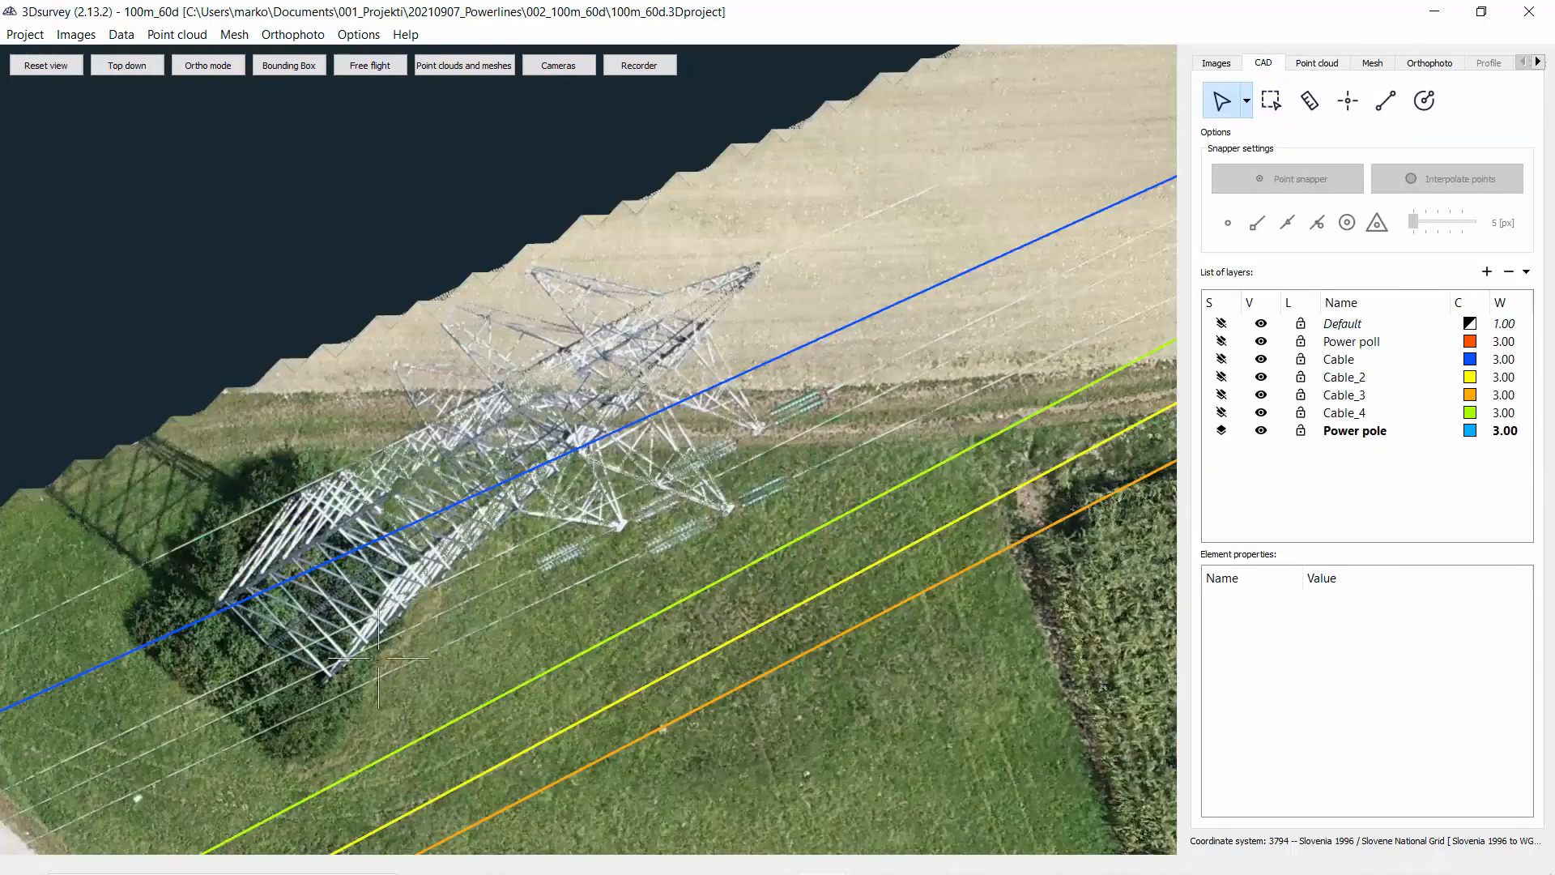
{"action": "scroll", "coordinate": [378, 658], "scroll_direction": "up", "scroll_amount": 6}
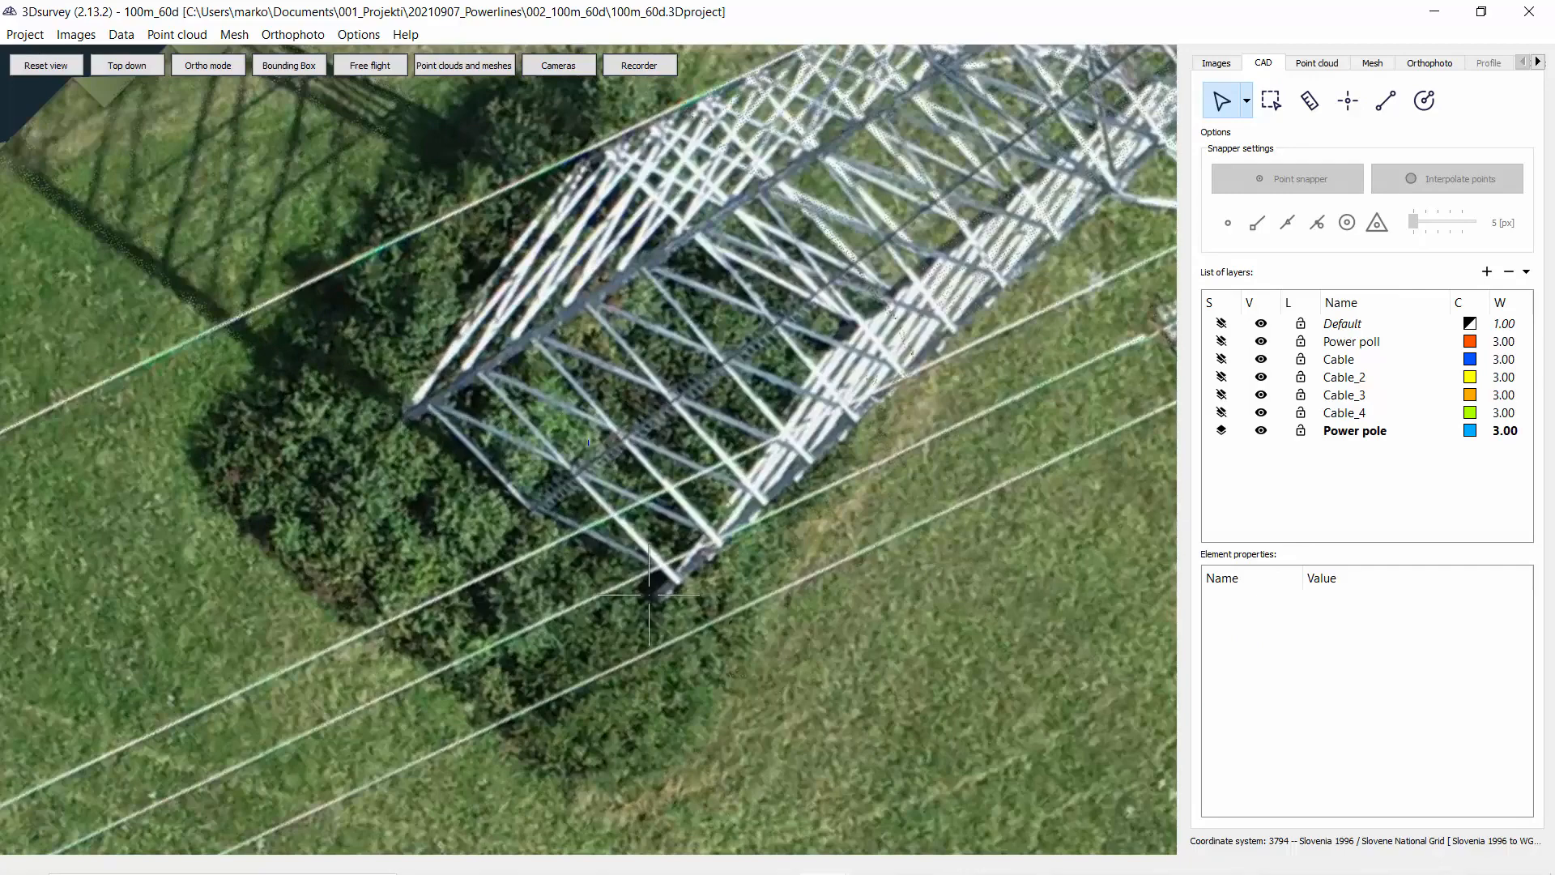
{"action": "scroll", "coordinate": [649, 596], "scroll_direction": "down", "scroll_amount": 2}
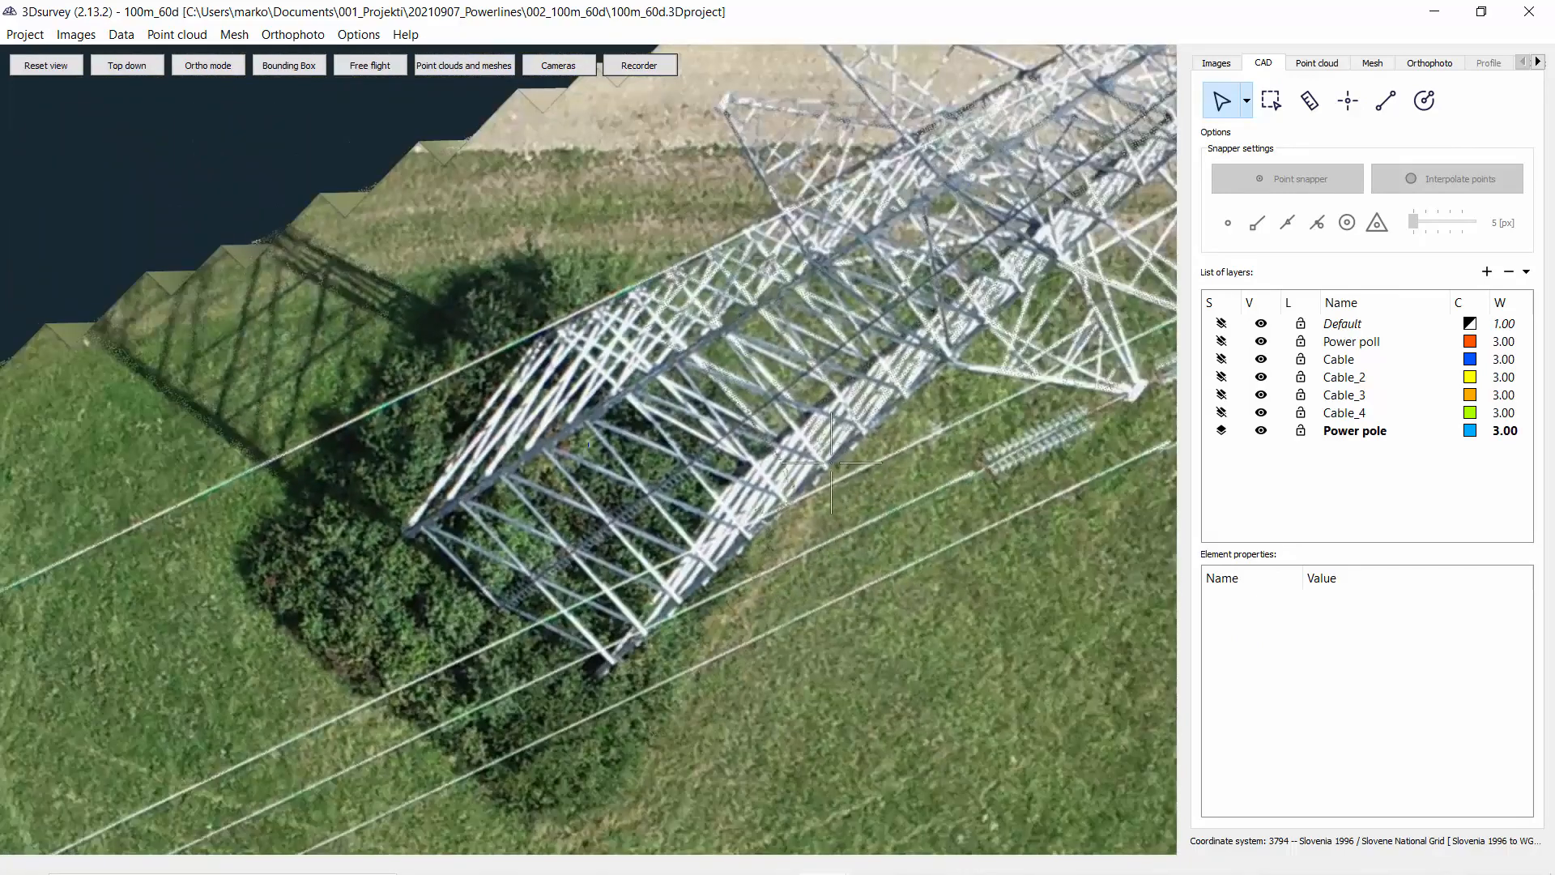
{"action": "scroll", "coordinate": [764, 479], "scroll_direction": "up", "scroll_amount": 2}
{"action": "scroll", "coordinate": [852, 454], "scroll_direction": "down", "scroll_amount": 3}
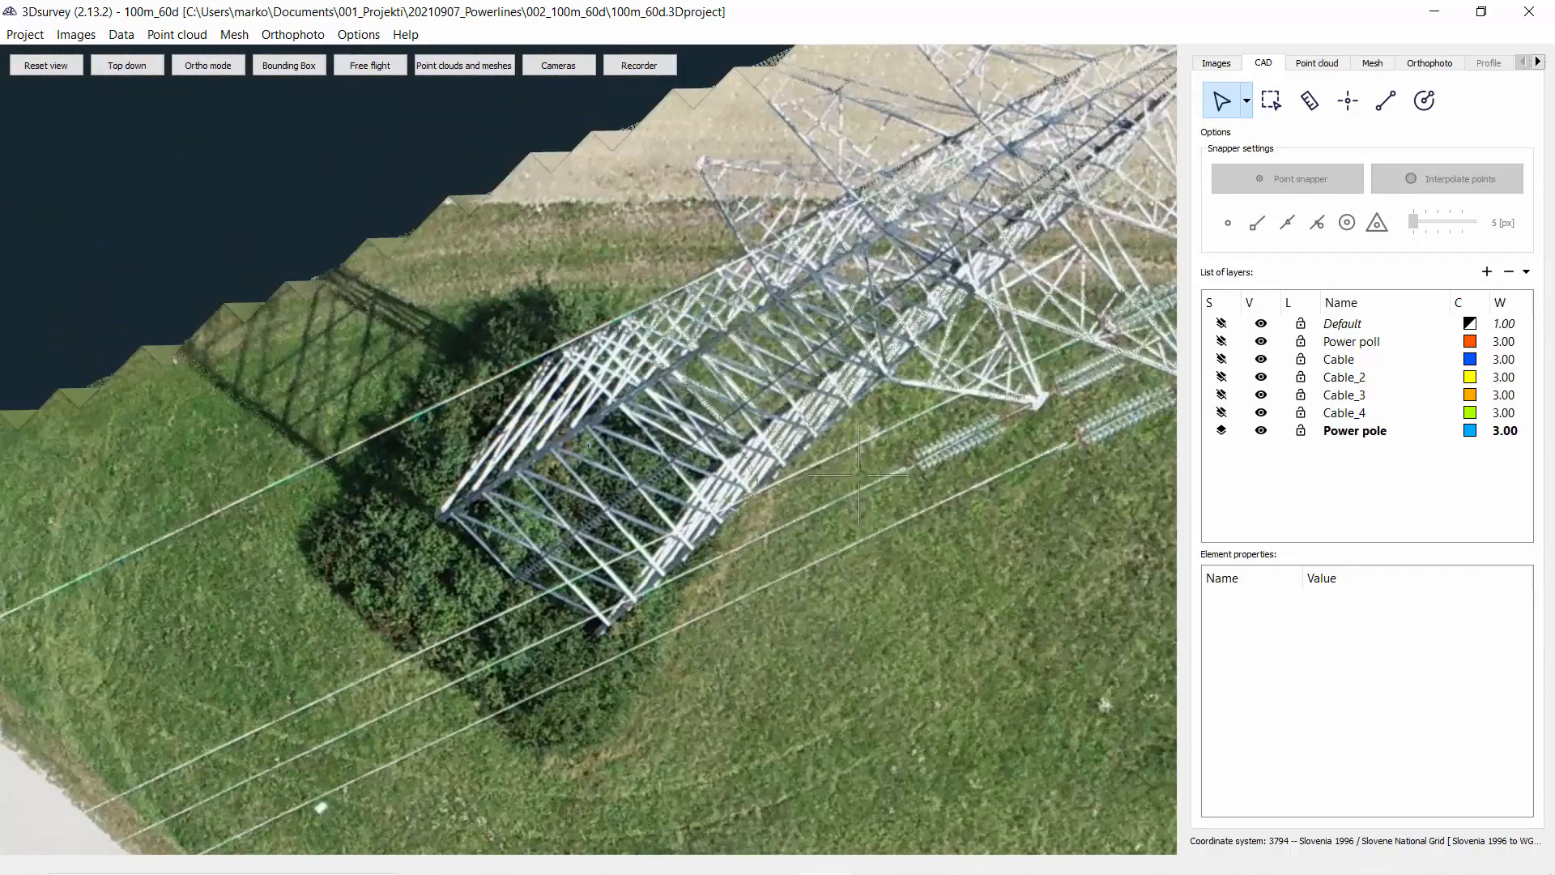
{"action": "scroll", "coordinate": [618, 512], "scroll_direction": "down", "scroll_amount": 2}
{"action": "scroll", "coordinate": [607, 526], "scroll_direction": "up", "scroll_amount": 3}
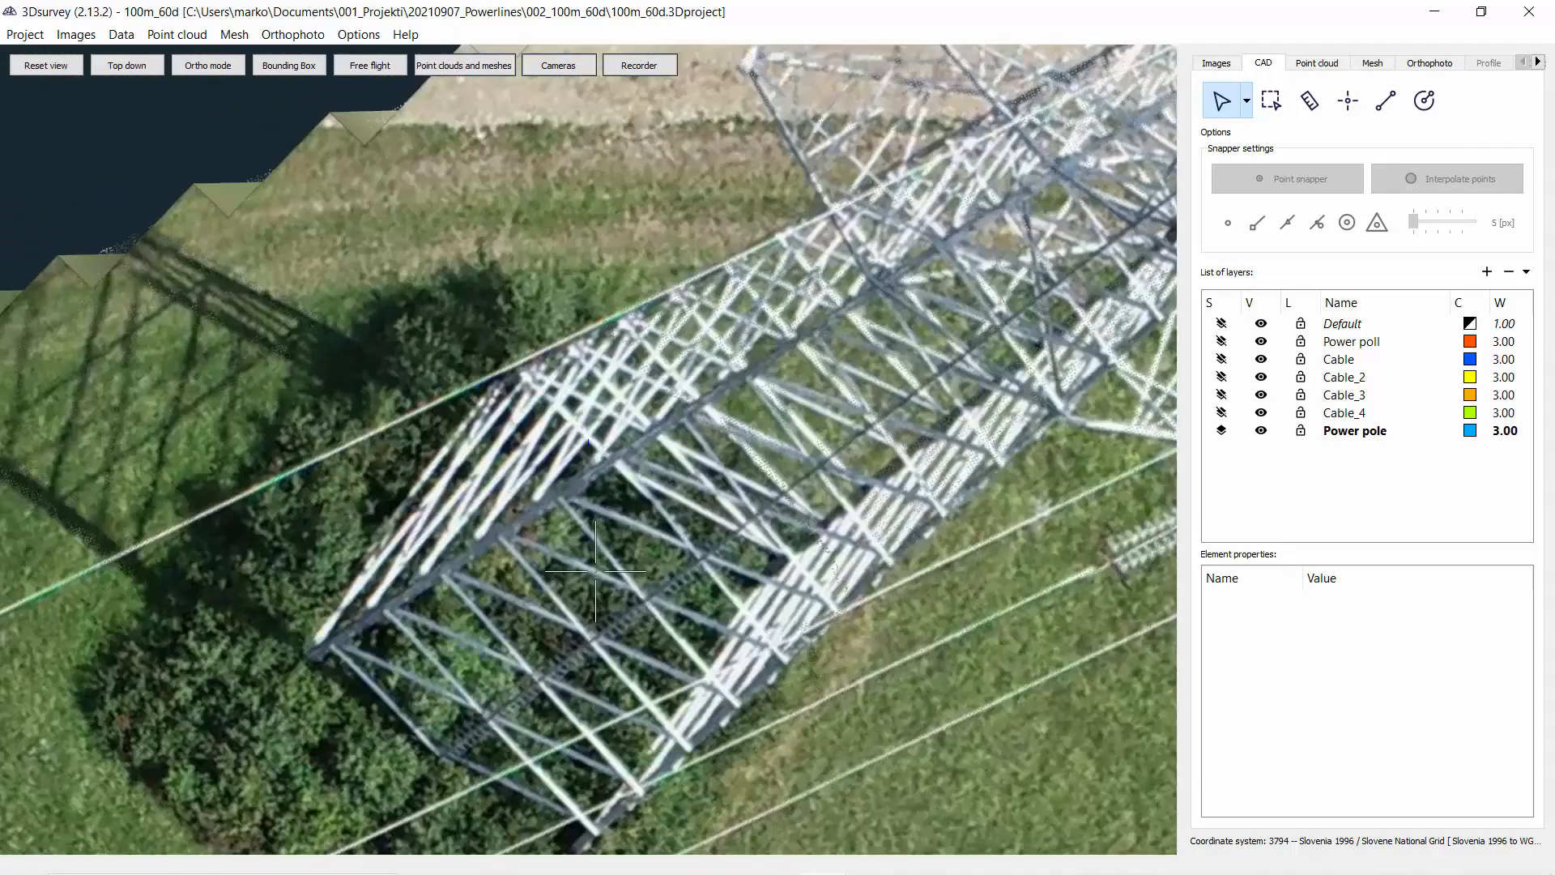
{"action": "scroll", "coordinate": [620, 551], "scroll_direction": "down", "scroll_amount": 2}
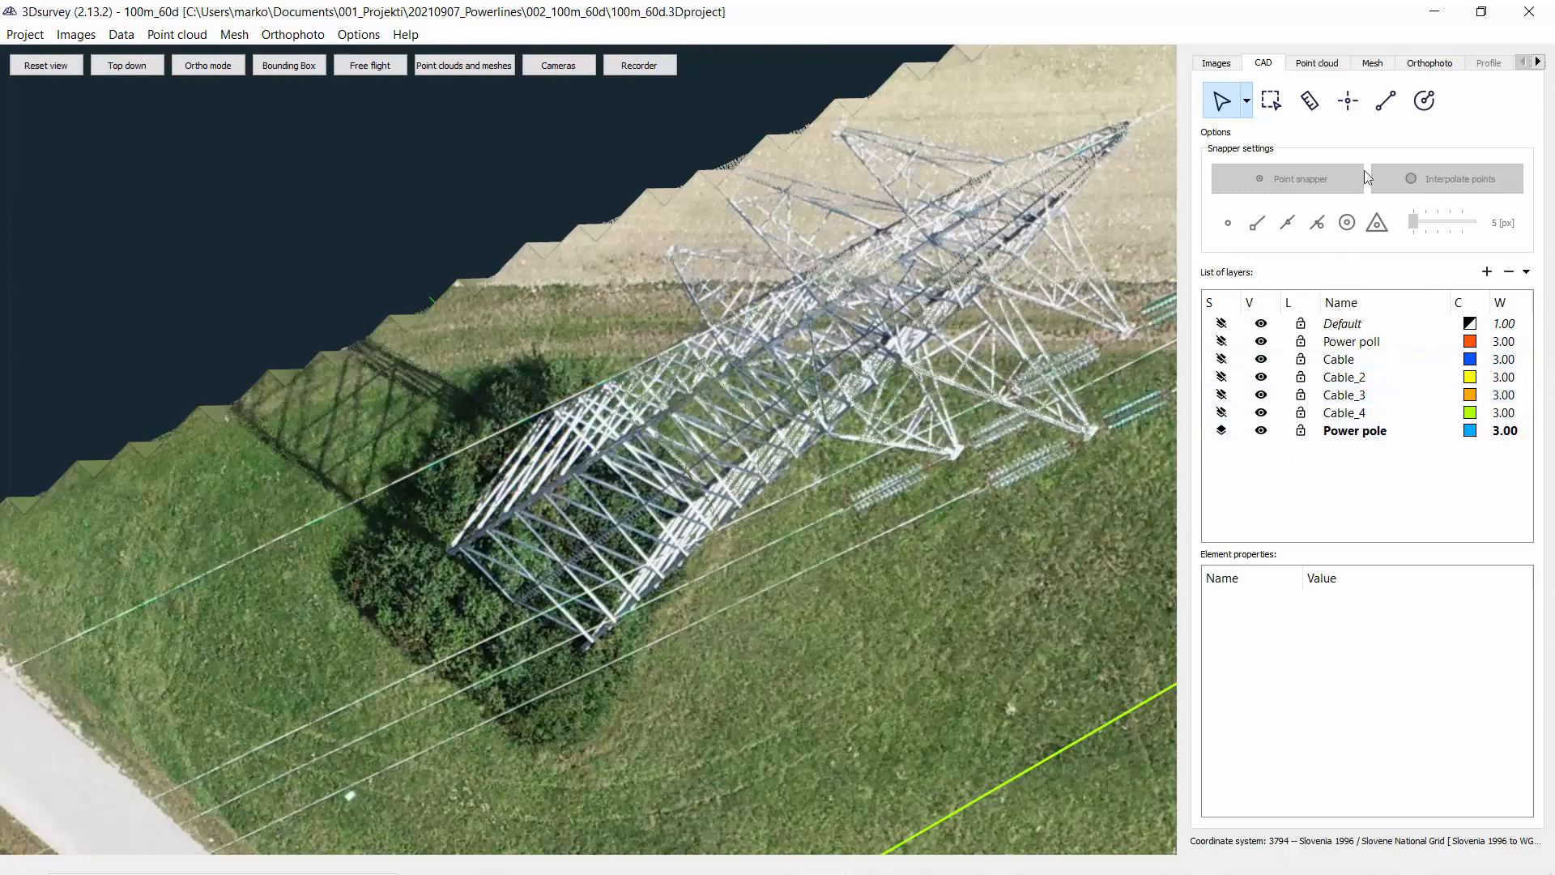
Draw a closed four-corner polyline on the Power pole layer around the first pylon's base, snapping its corners to the mesh.
{"action": "left_click", "coordinate": [1386, 100]}
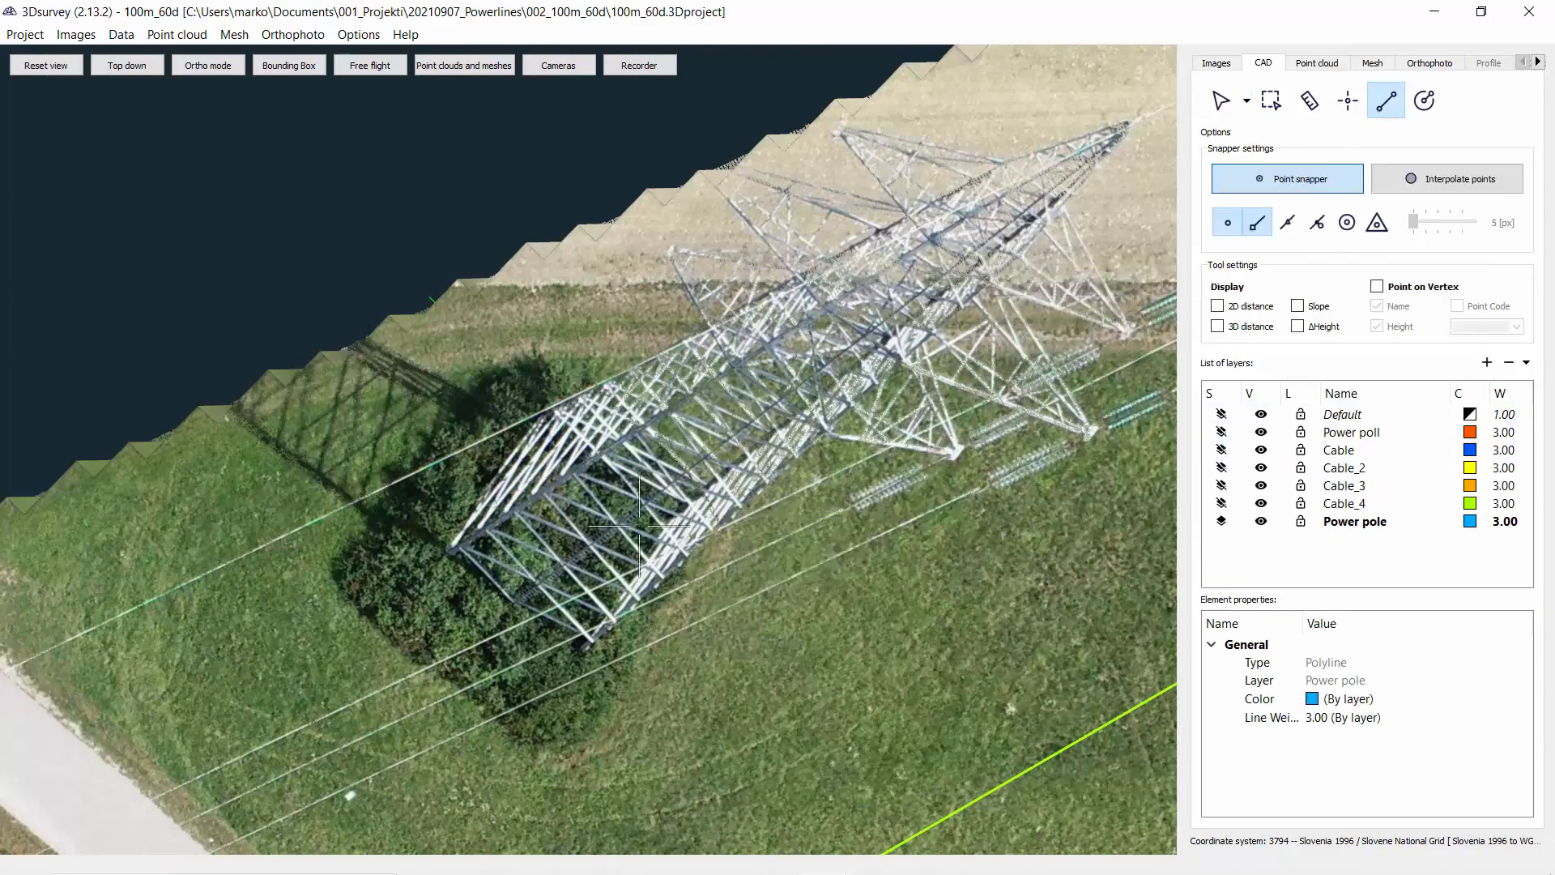
{"action": "scroll", "coordinate": [435, 549], "scroll_direction": "up", "scroll_amount": 5}
{"action": "scroll", "coordinate": [765, 285], "scroll_direction": "down", "scroll_amount": 3}
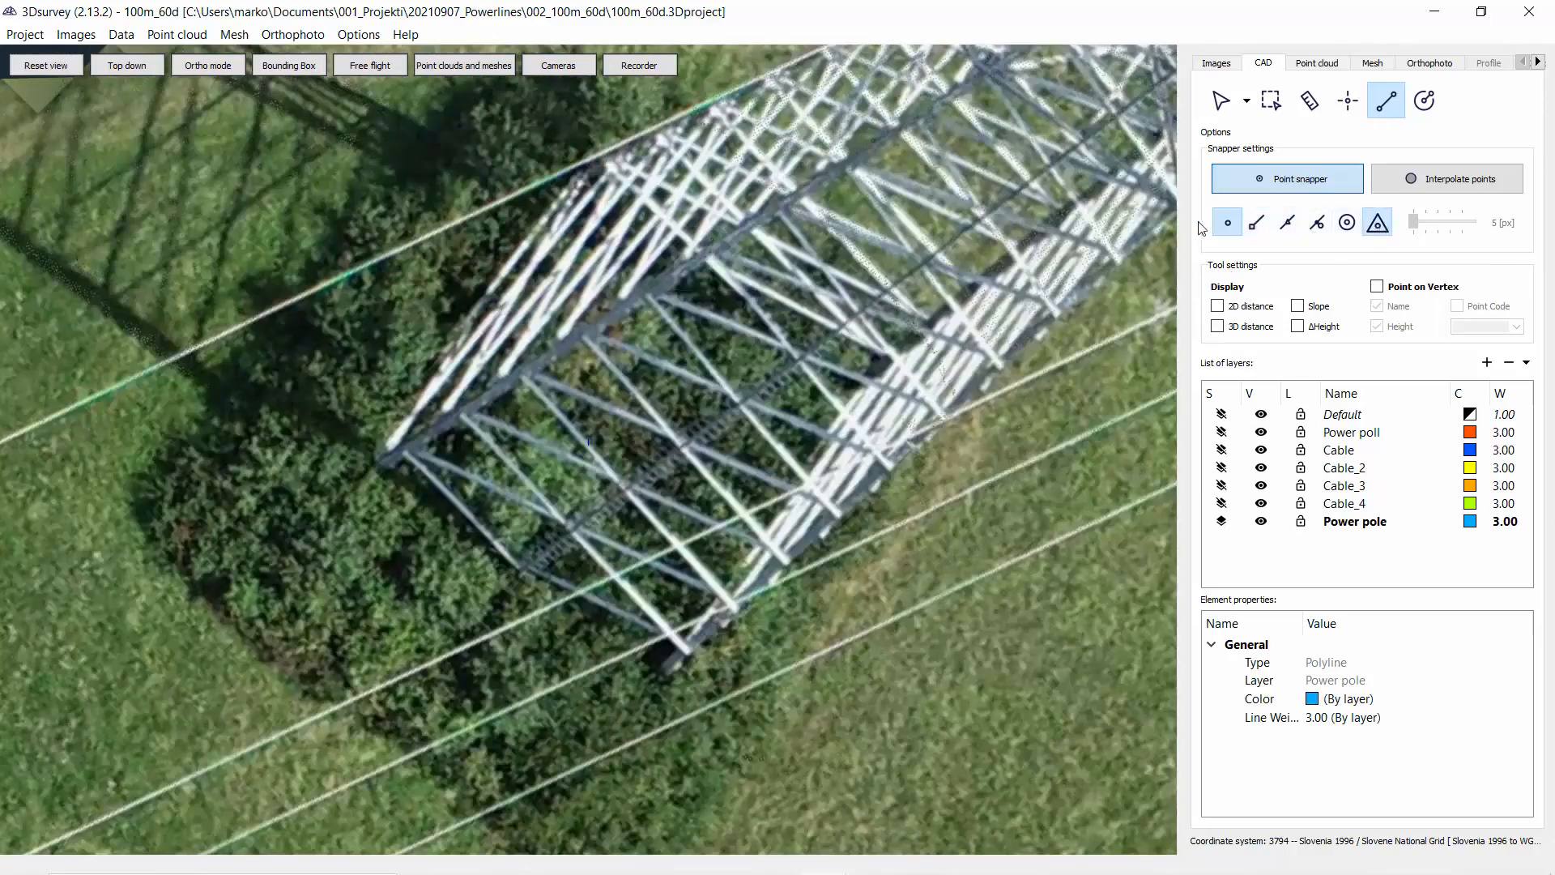
{"action": "left_click", "coordinate": [372, 458]}
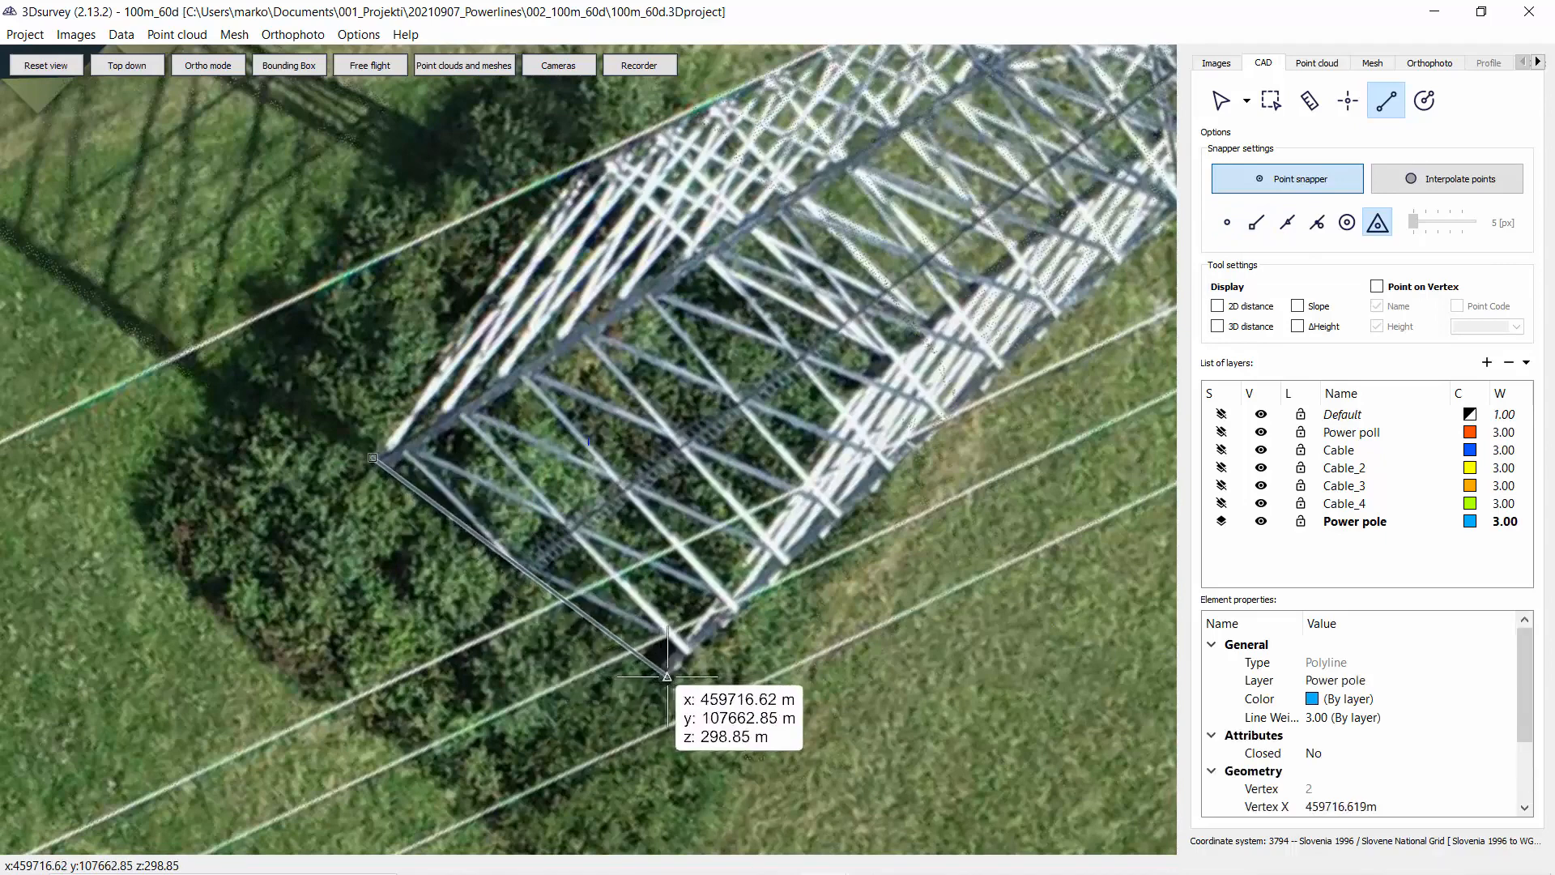
{"action": "left_click", "coordinate": [667, 675]}
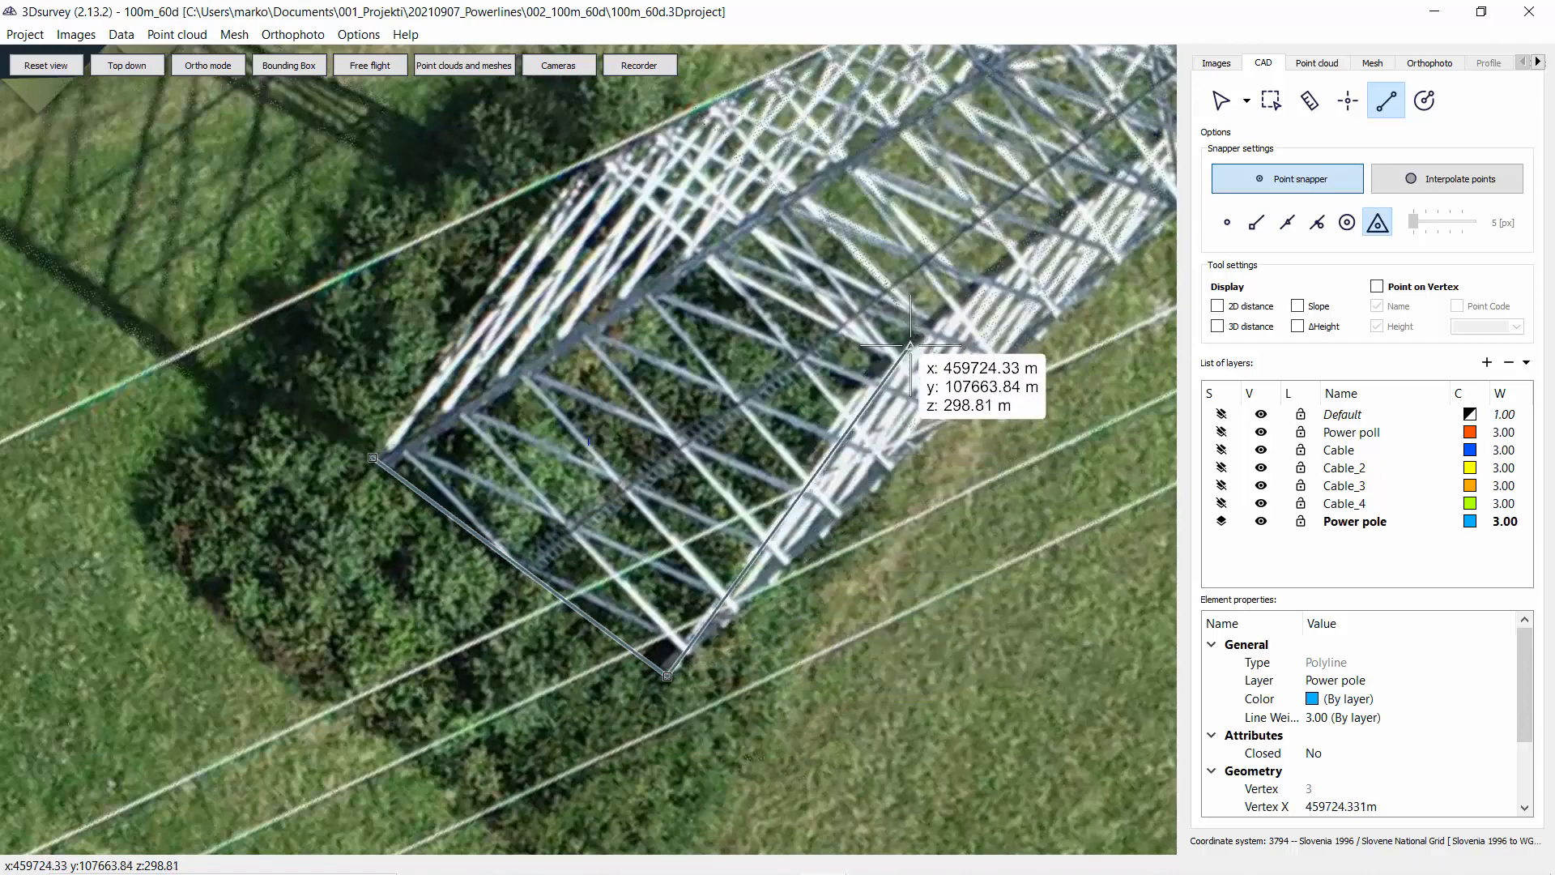
{"action": "left_click", "coordinate": [910, 346]}
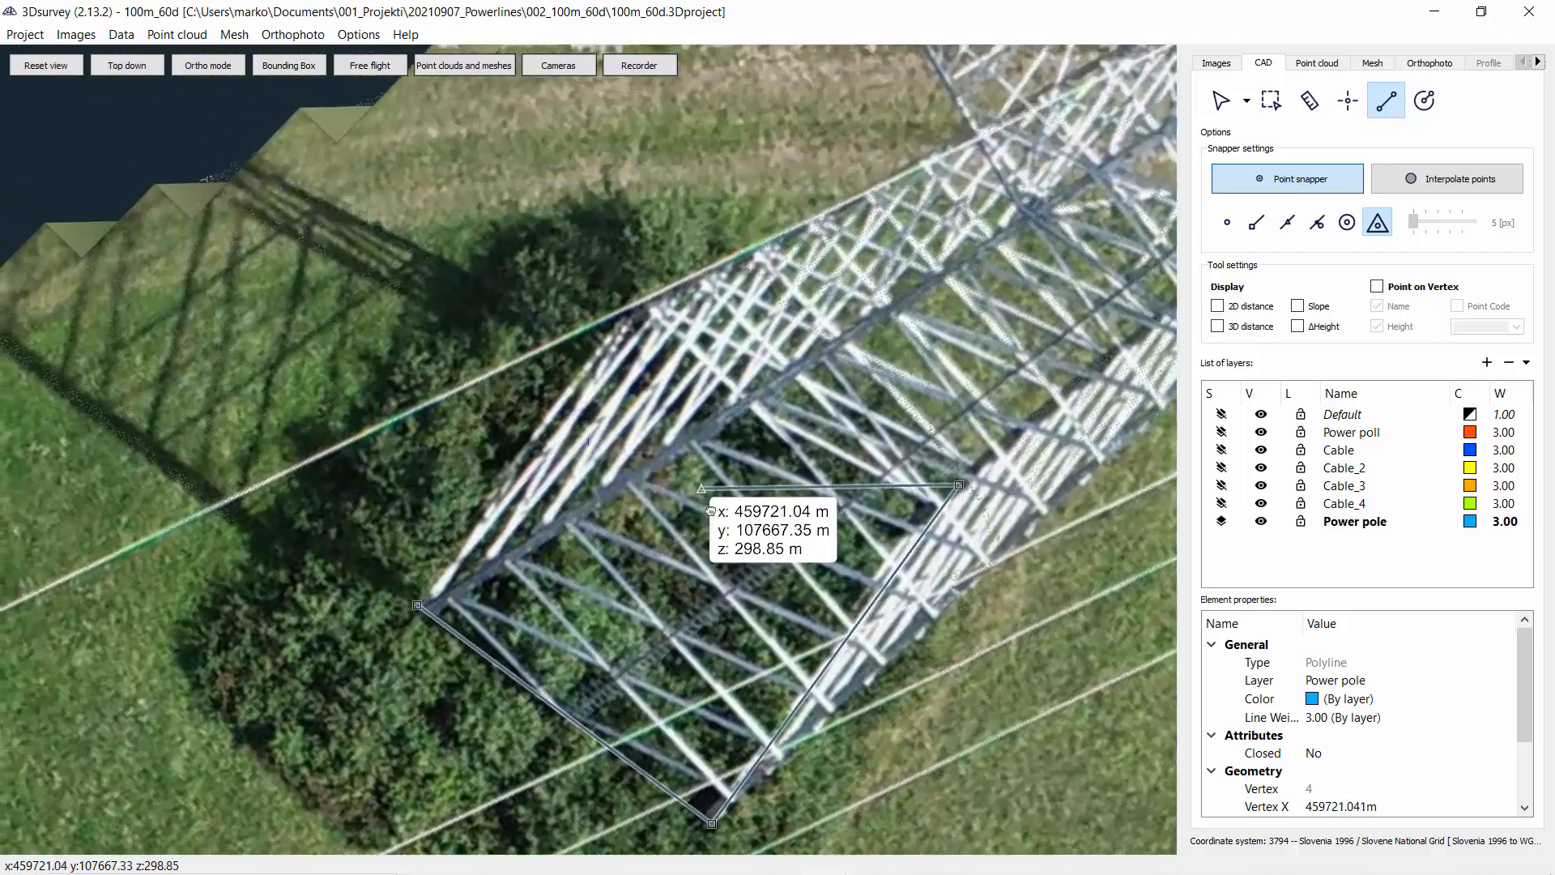
{"action": "left_click", "coordinate": [650, 316]}
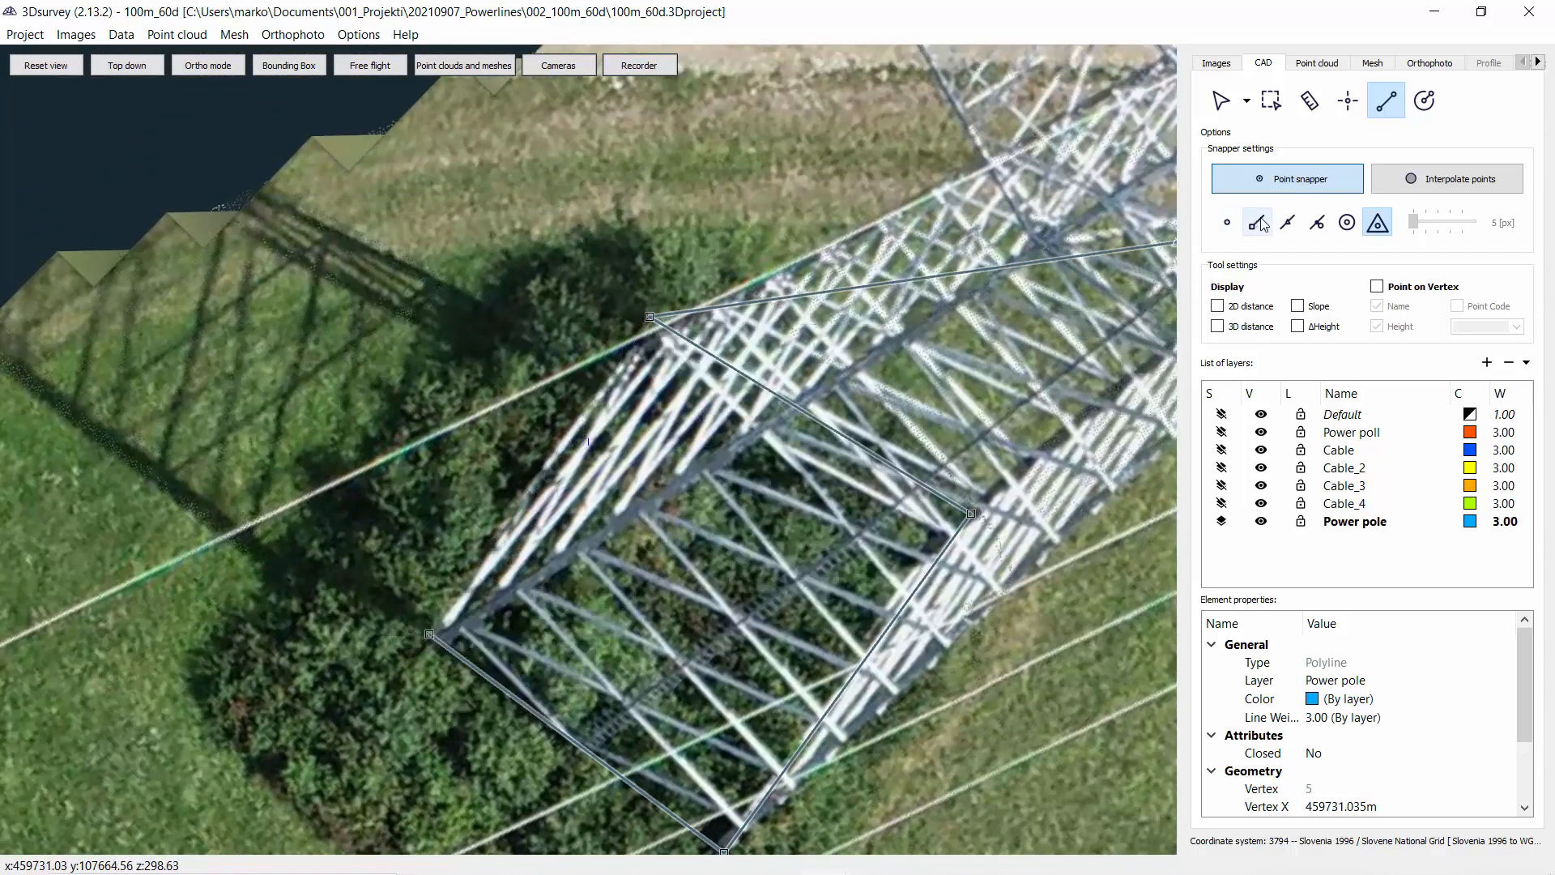
{"action": "left_click", "coordinate": [429, 634]}
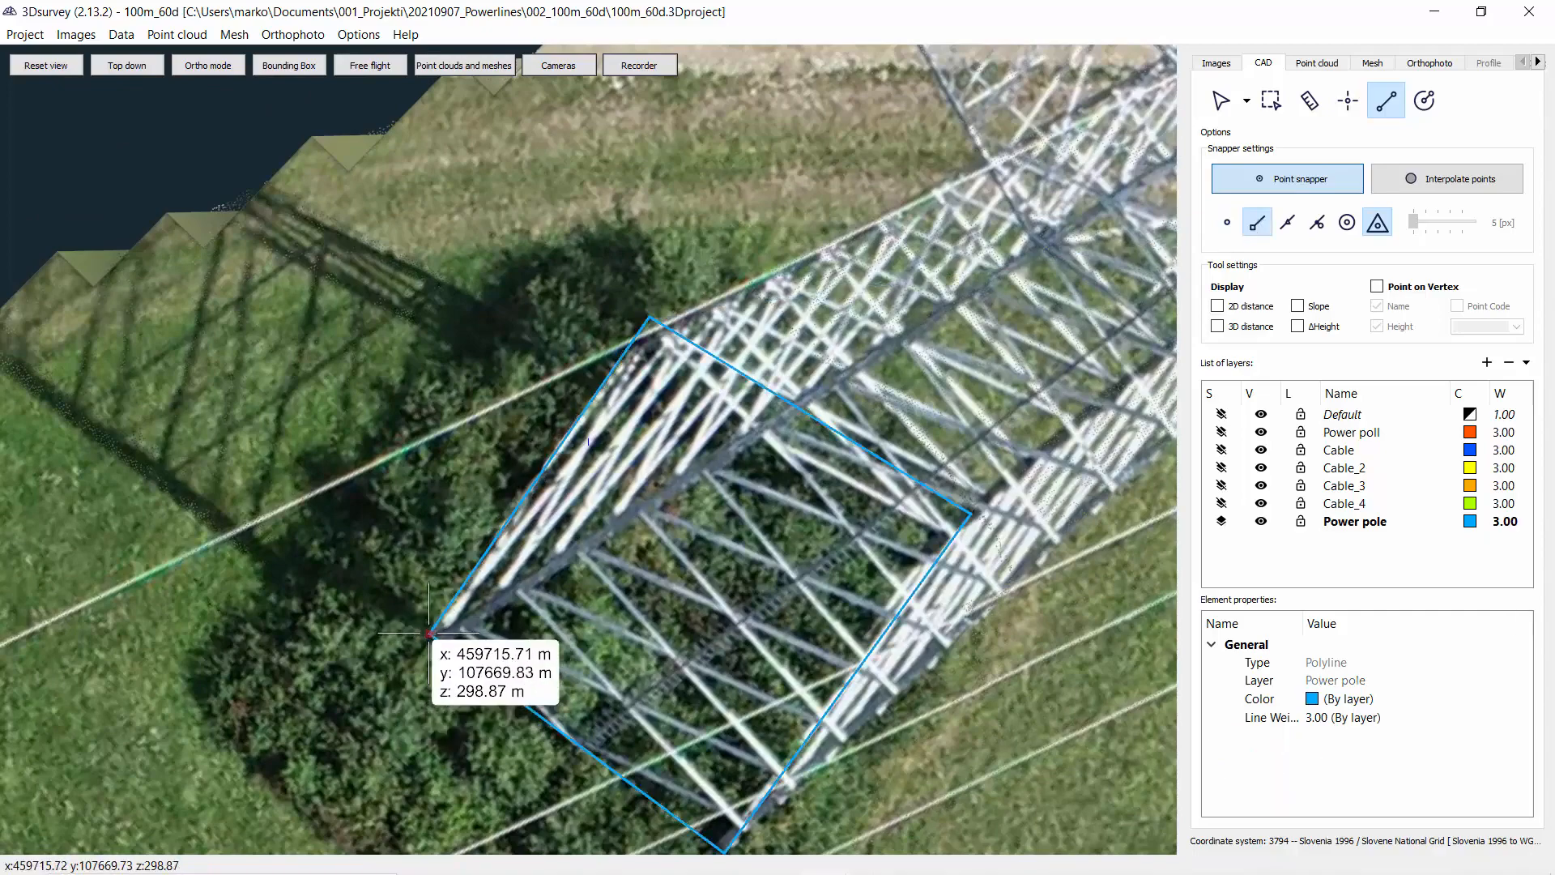
{"action": "scroll", "coordinate": [744, 591], "scroll_direction": "down", "scroll_amount": 5}
{"action": "left_click_drag", "start_coordinate": [743, 591], "coordinate": [456, 493]}
{"action": "left_click_drag", "start_coordinate": [462, 580], "coordinate": [530, 589]}
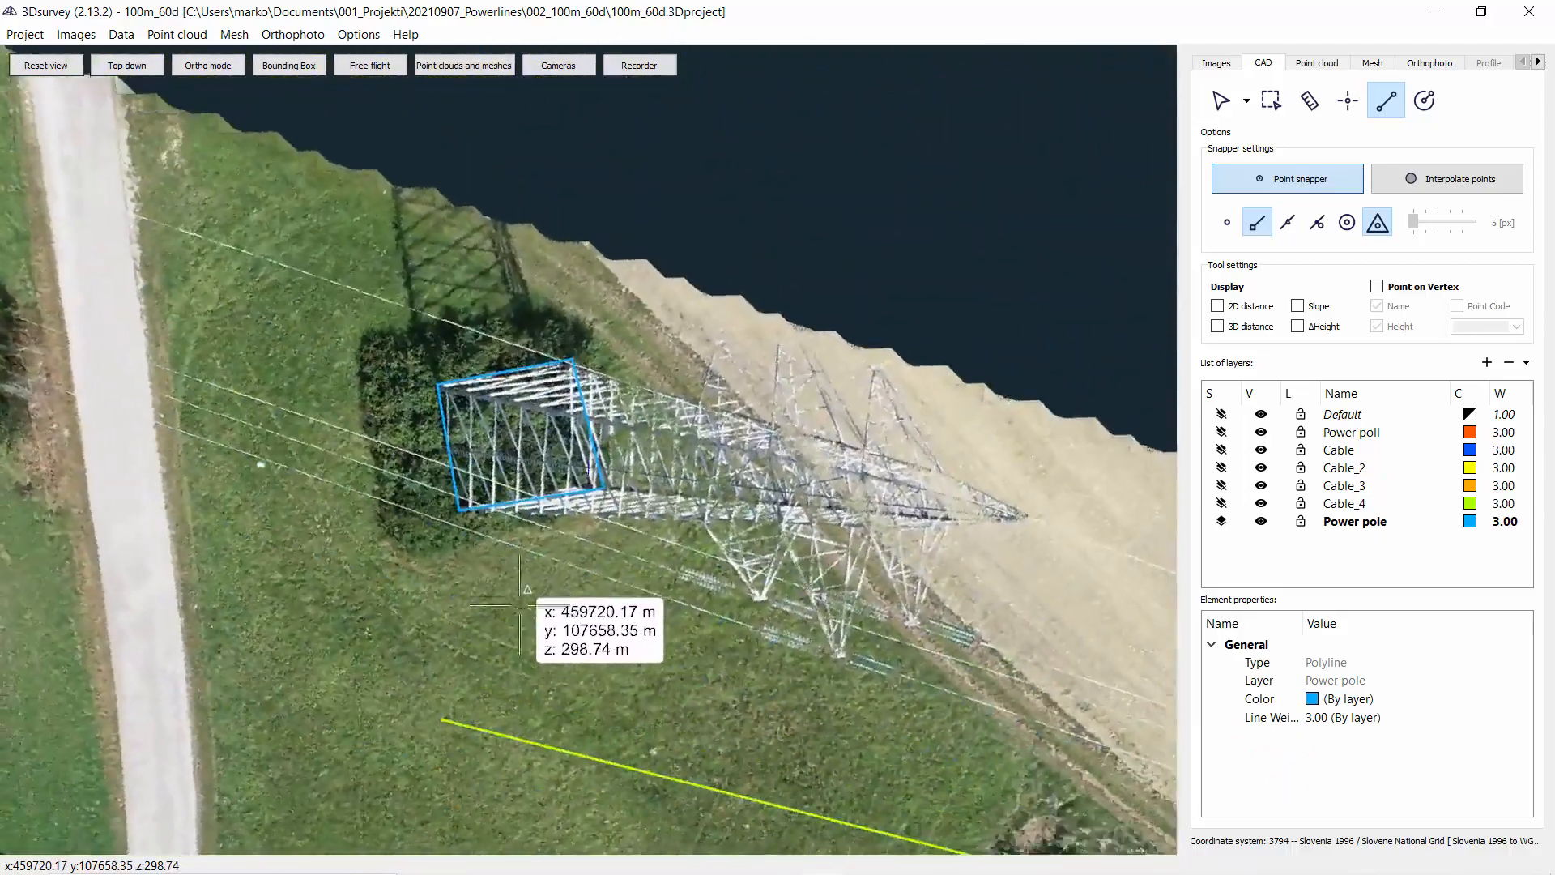
Outline the second pylon's base at the far end of the corridor with a closed four-corner polyline on the Power pole layer.
{"action": "scroll", "coordinate": [516, 589], "scroll_direction": "down", "scroll_amount": 4}
{"action": "middle_click_drag", "start_coordinate": [839, 644], "coordinate": [634, 599]}
{"action": "middle_click_drag", "start_coordinate": [984, 615], "coordinate": [30, 459]}
{"action": "middle_click_drag", "start_coordinate": [842, 551], "coordinate": [47, 337]}
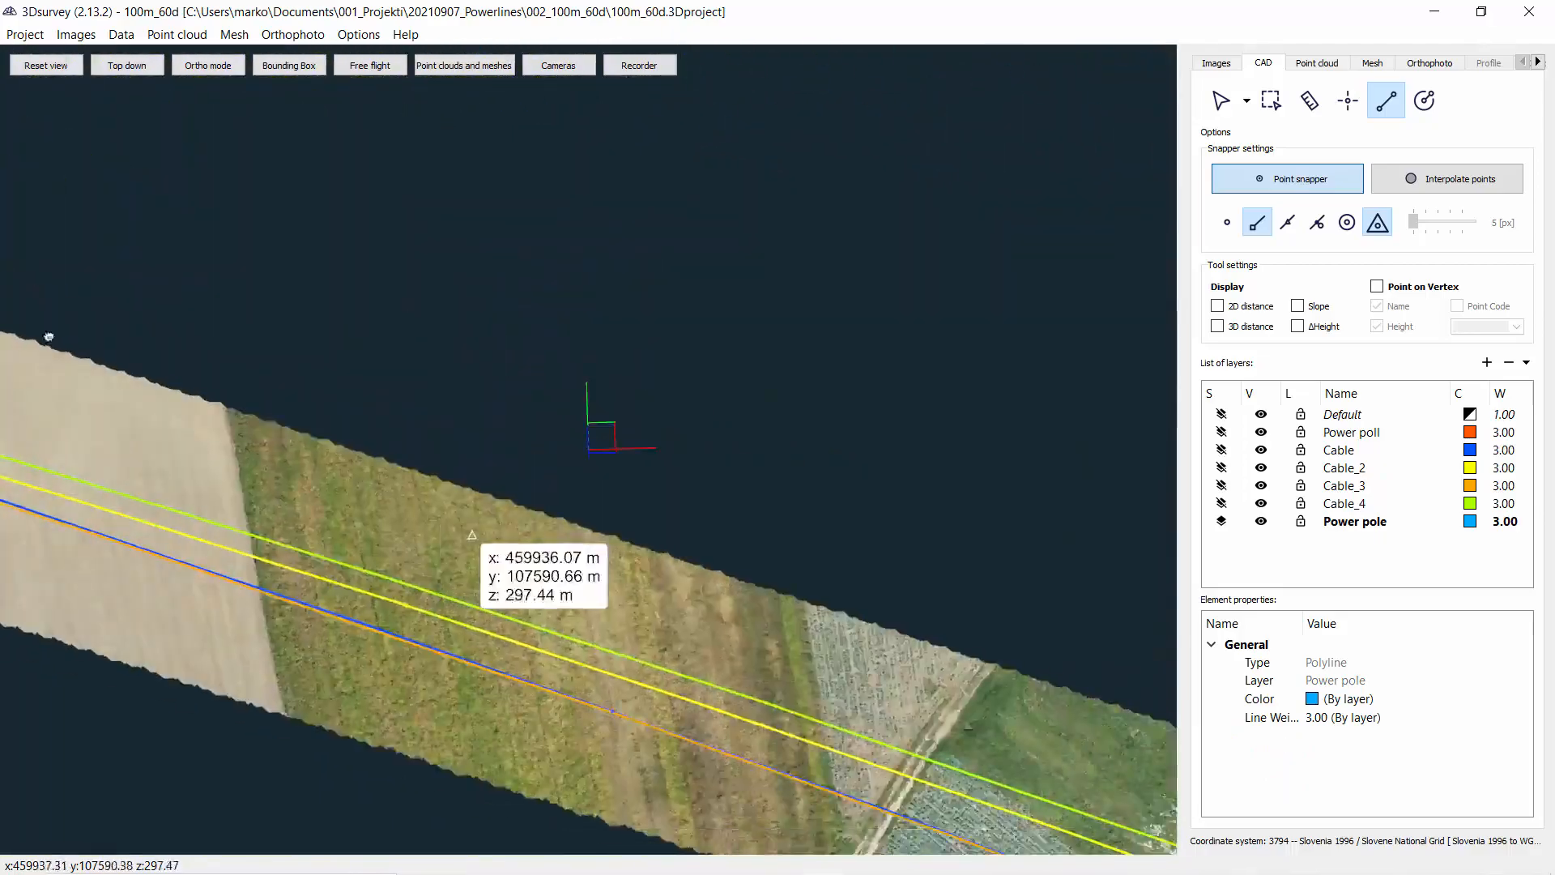
{"action": "middle_click_drag", "start_coordinate": [956, 616], "coordinate": [312, 349]}
{"action": "middle_click_drag", "start_coordinate": [827, 652], "coordinate": [440, 433]}
{"action": "scroll", "coordinate": [440, 433], "scroll_direction": "up", "scroll_amount": 3}
{"action": "scroll", "coordinate": [304, 442], "scroll_direction": "up", "scroll_amount": 8}
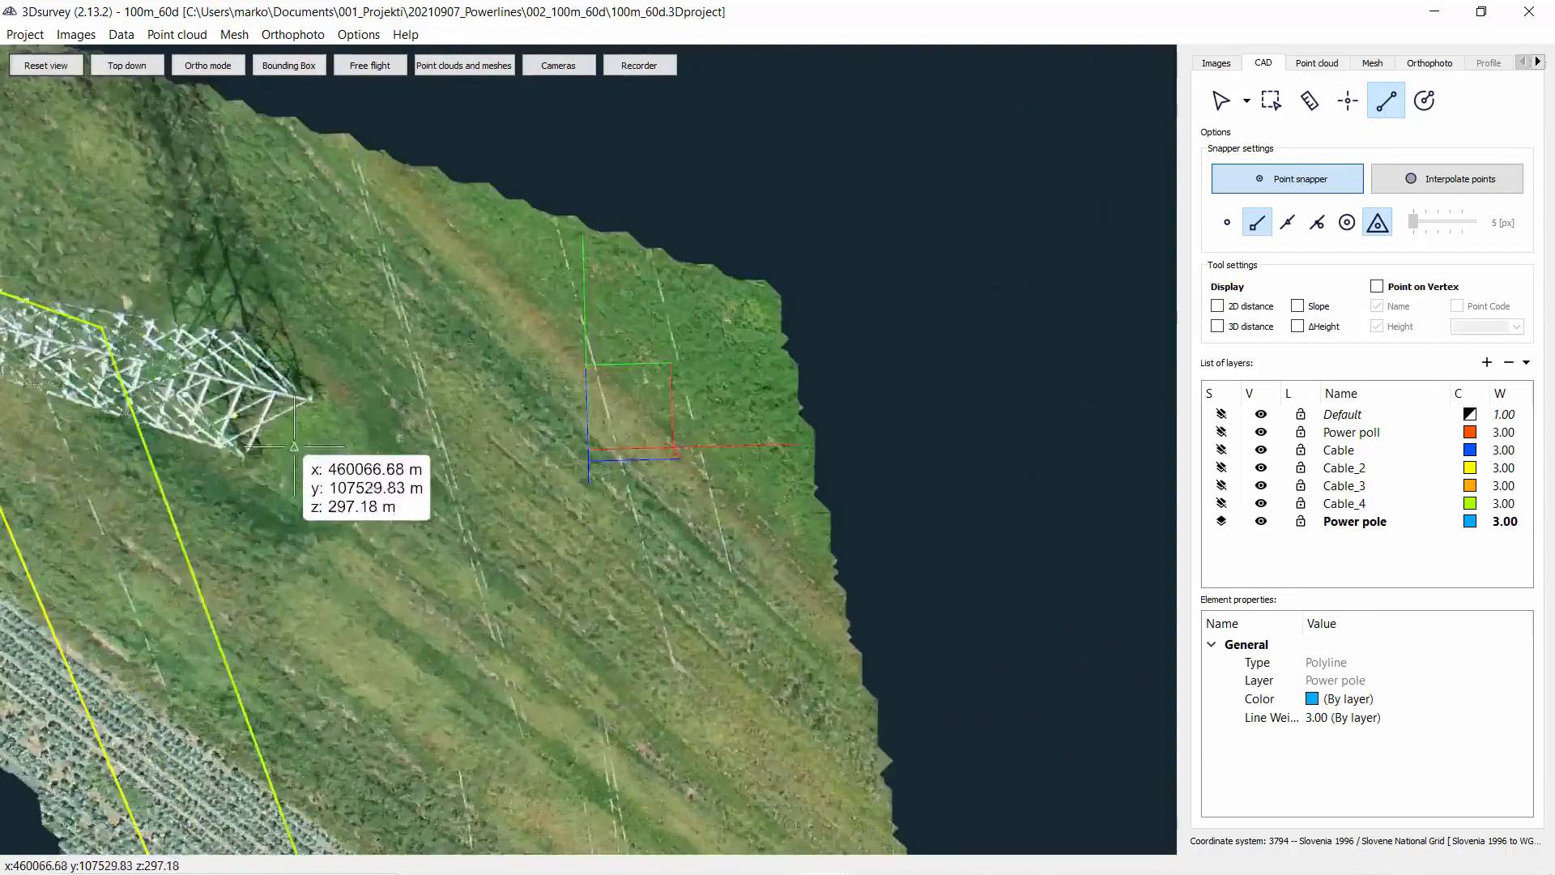
{"action": "scroll", "coordinate": [608, 486], "scroll_direction": "up", "scroll_amount": 5}
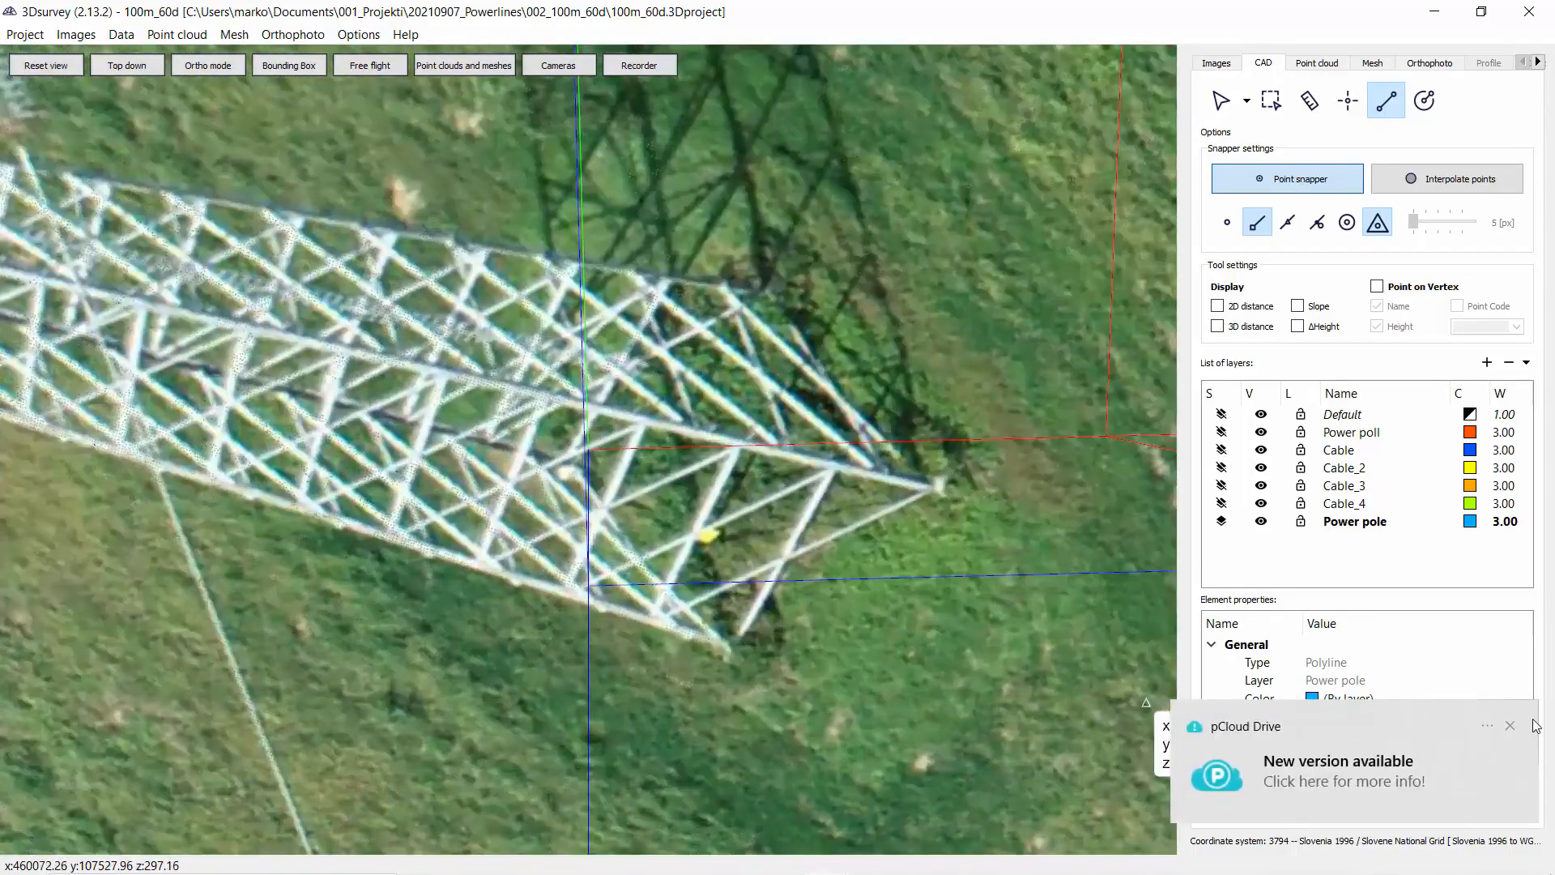
{"action": "left_click", "coordinate": [1510, 726]}
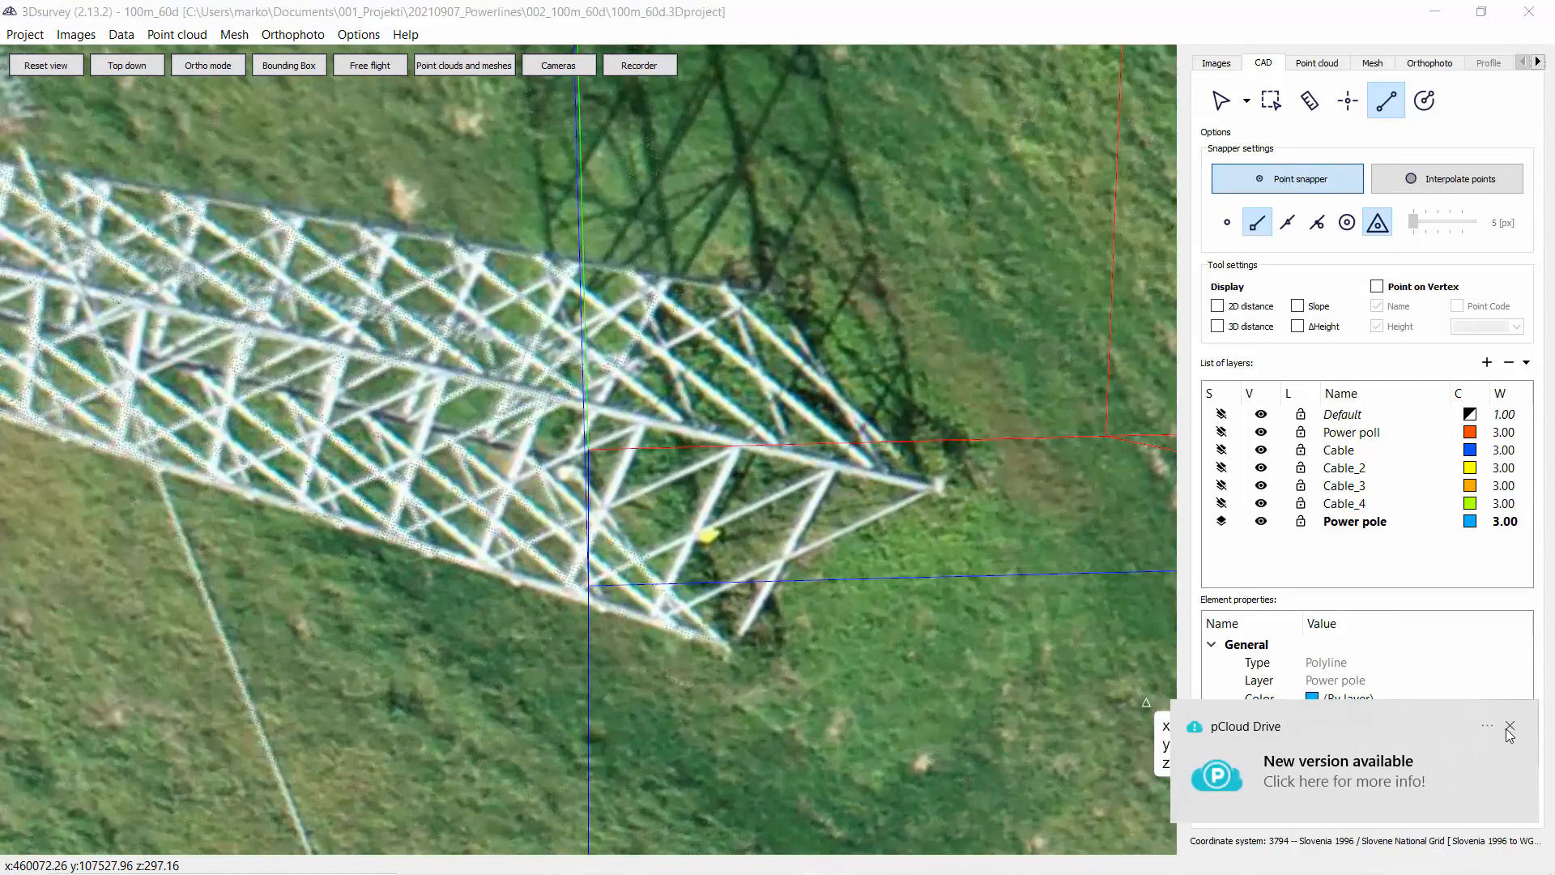
{"action": "left_click", "coordinate": [567, 466]}
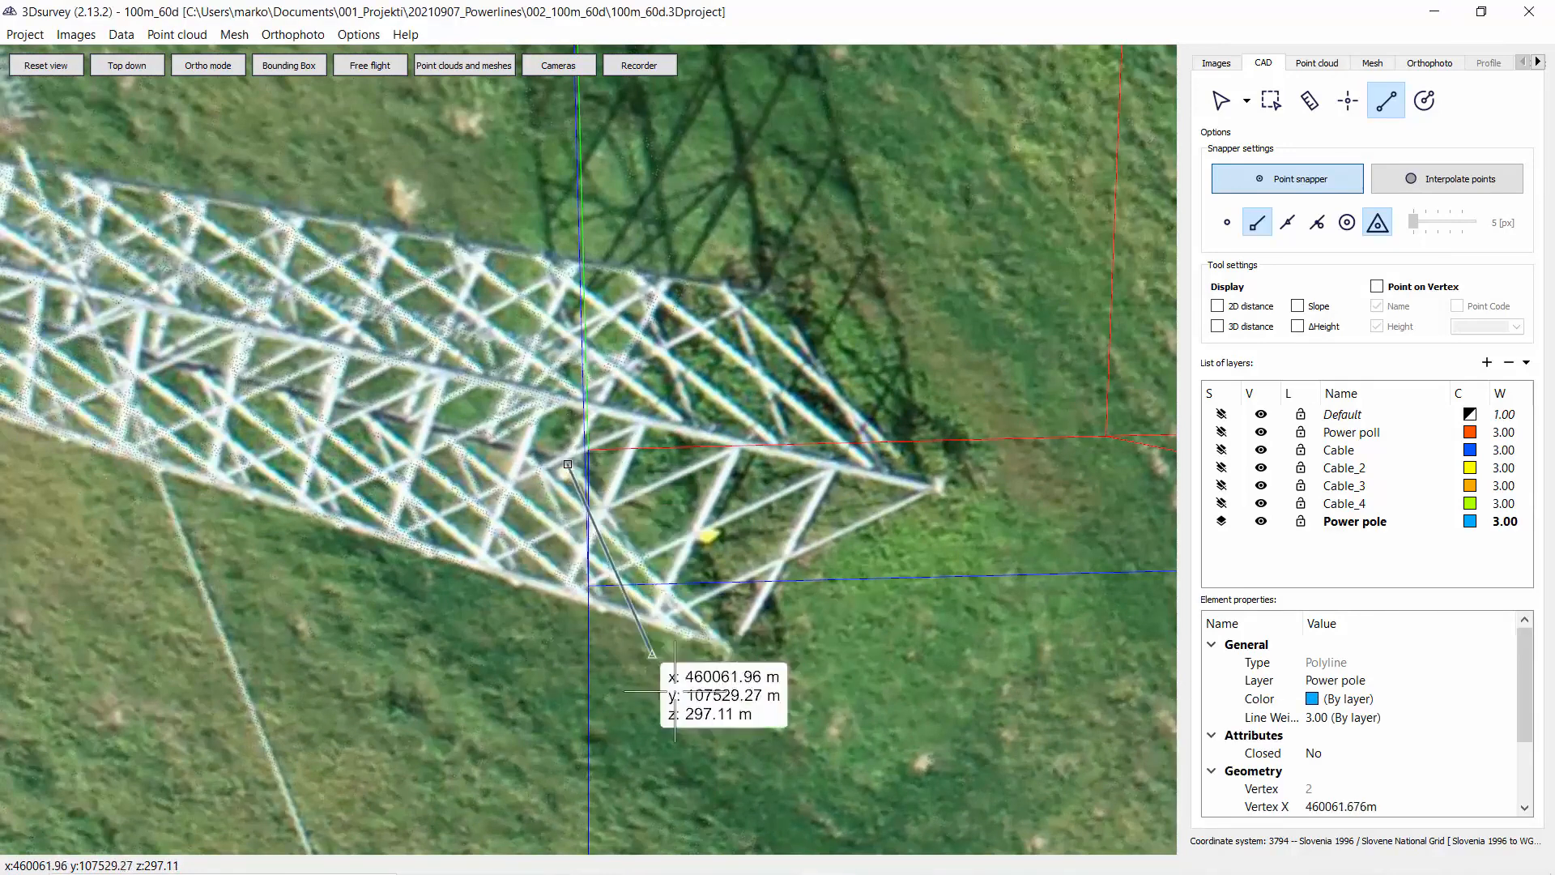
{"action": "left_click", "coordinate": [728, 651]}
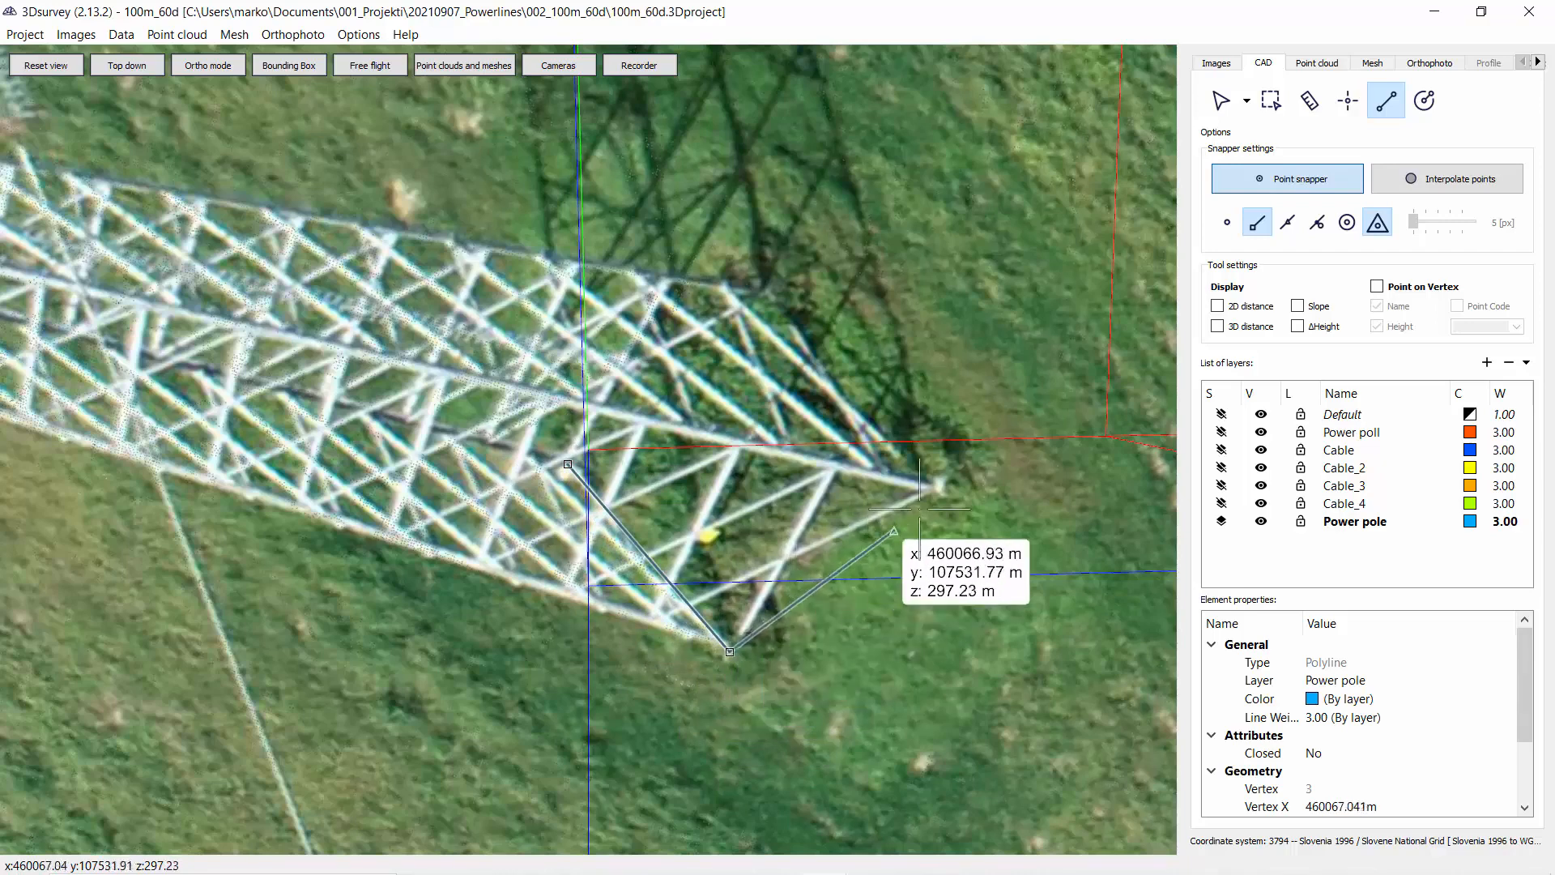
{"action": "left_click", "coordinate": [940, 486]}
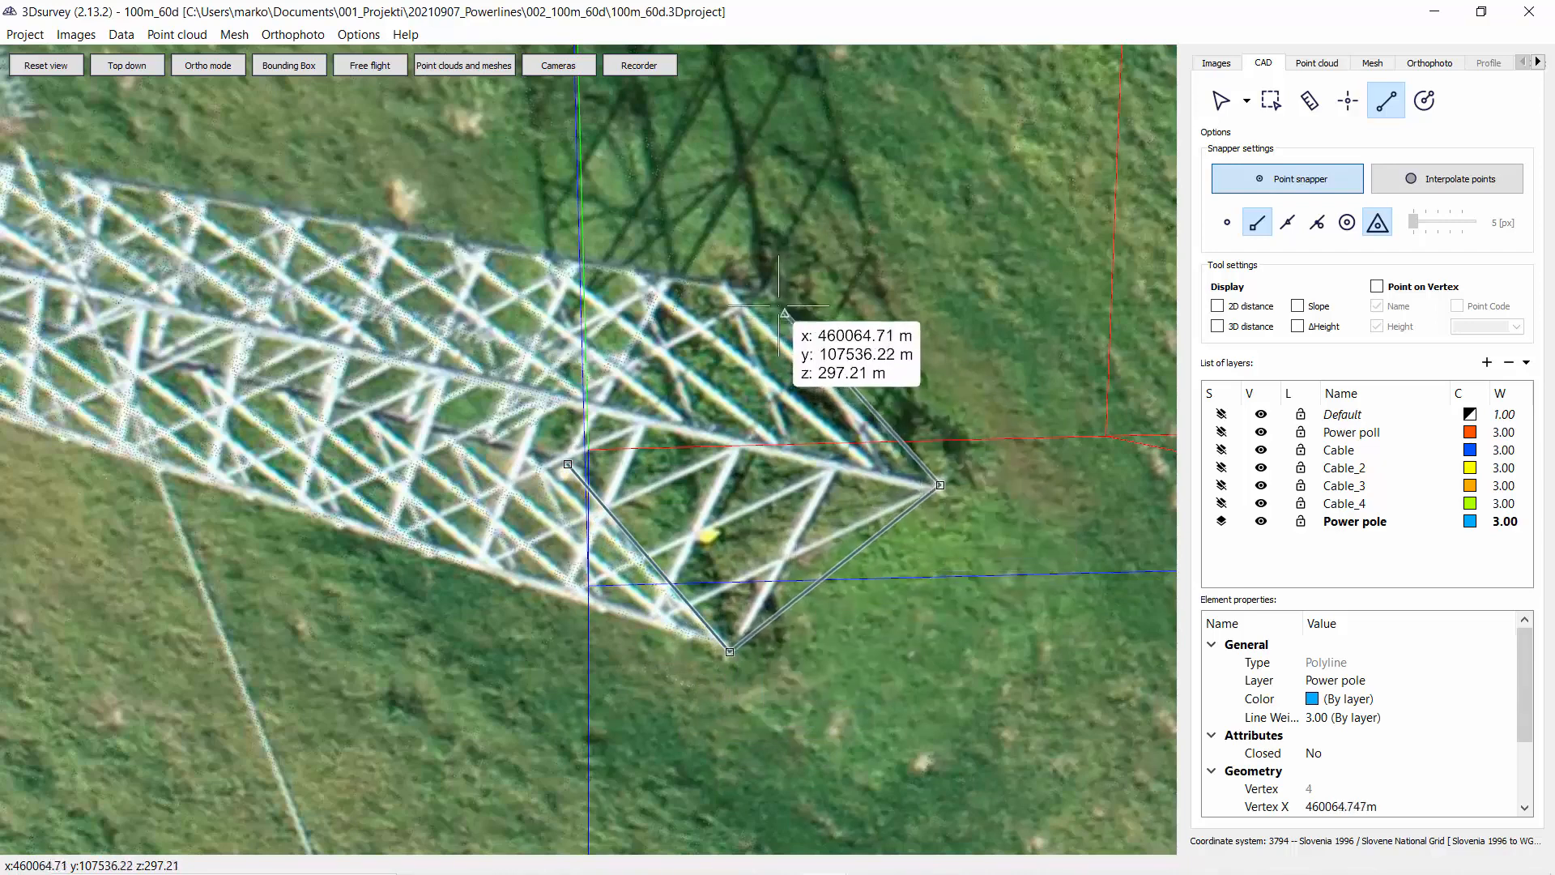
{"action": "left_click", "coordinate": [763, 289]}
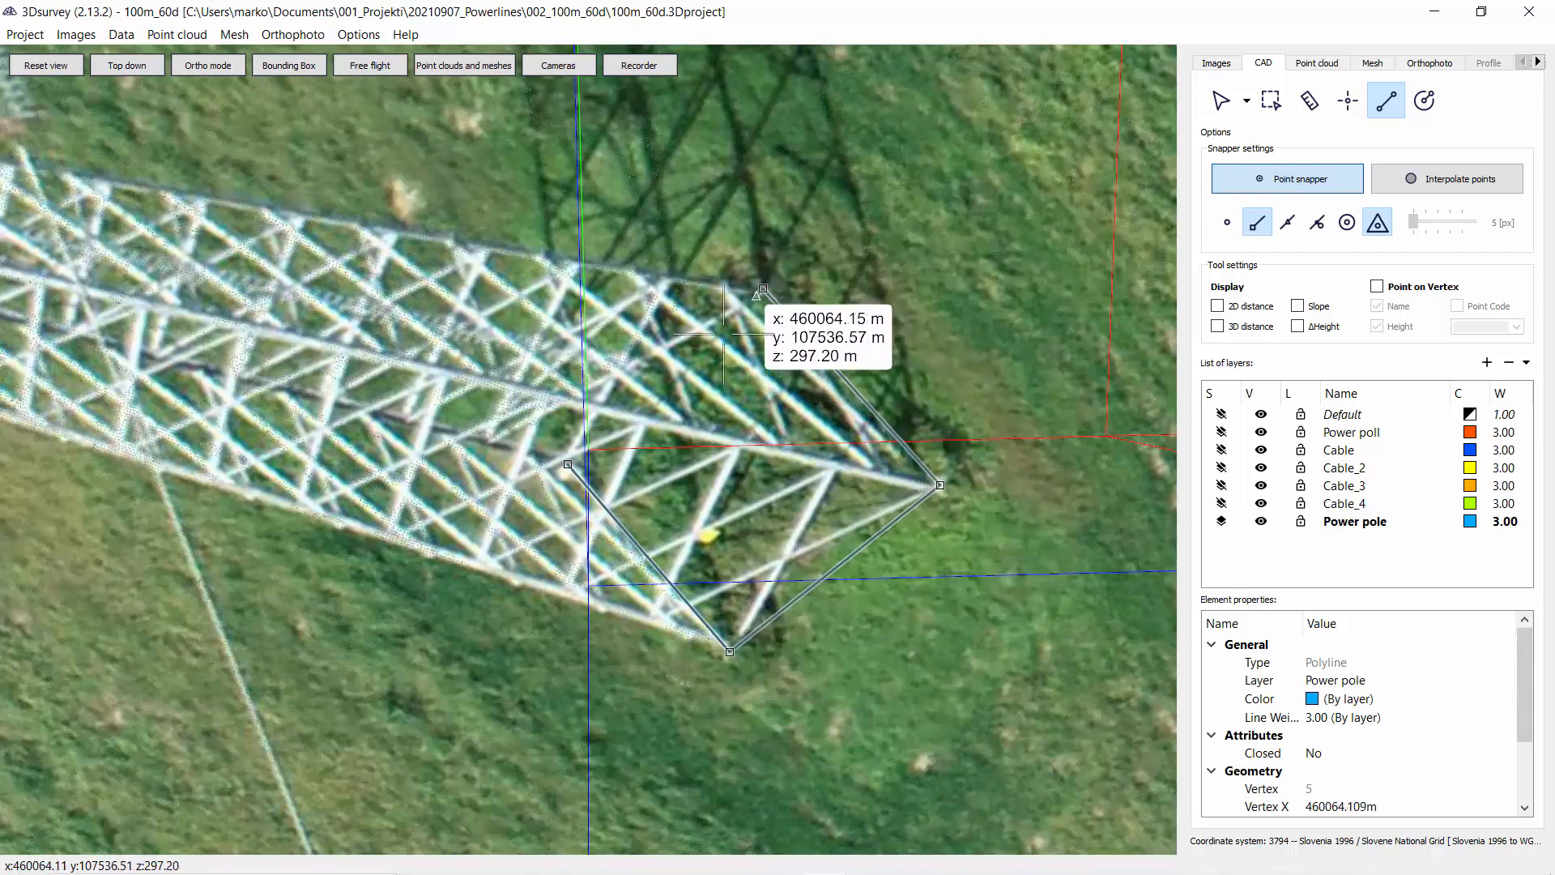
{"action": "left_click", "coordinate": [567, 465]}
{"action": "scroll", "coordinate": [688, 494], "scroll_direction": "down", "scroll_amount": 8}
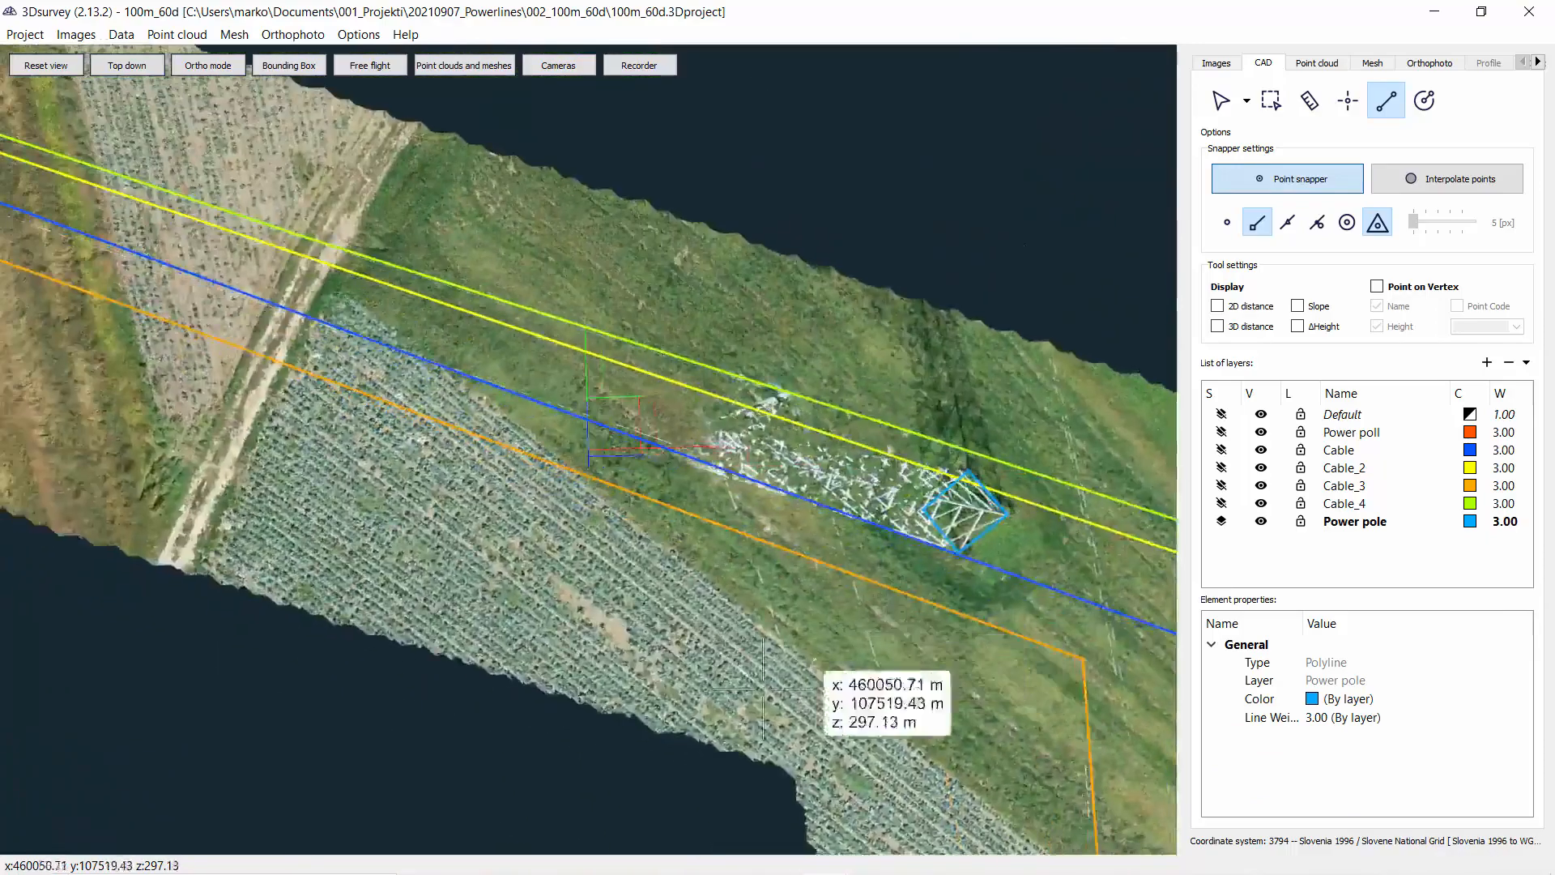
With mesh snapping off, draw two of the second pylon's legs from its base corners to the end point of the blue cable.
{"action": "left_click_drag", "start_coordinate": [763, 687], "coordinate": [818, 503]}
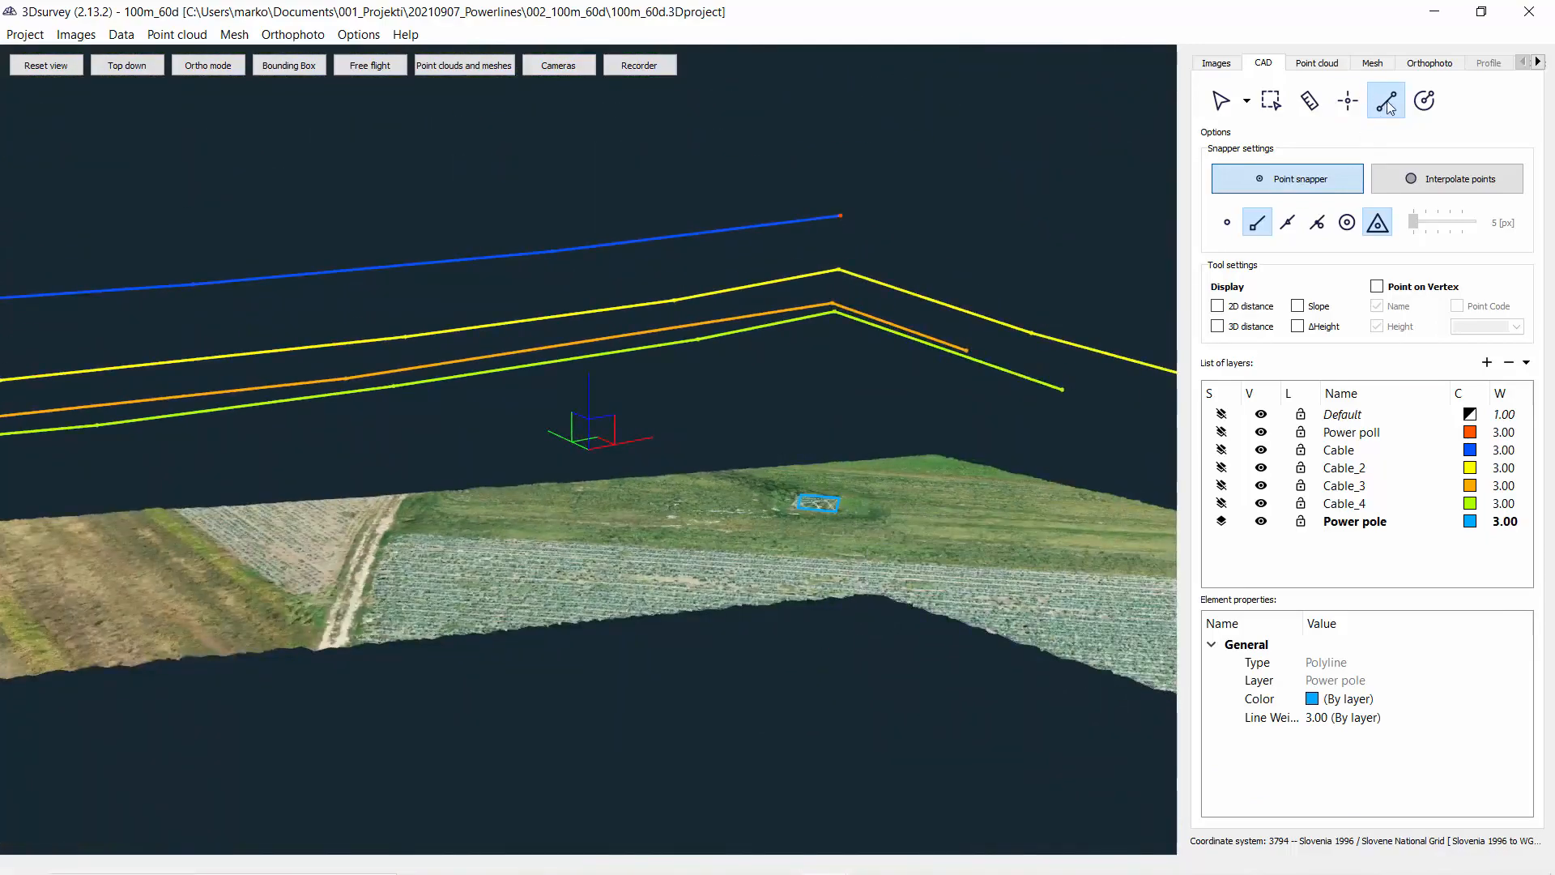
{"action": "scroll", "coordinate": [777, 599], "scroll_direction": "up", "scroll_amount": 5}
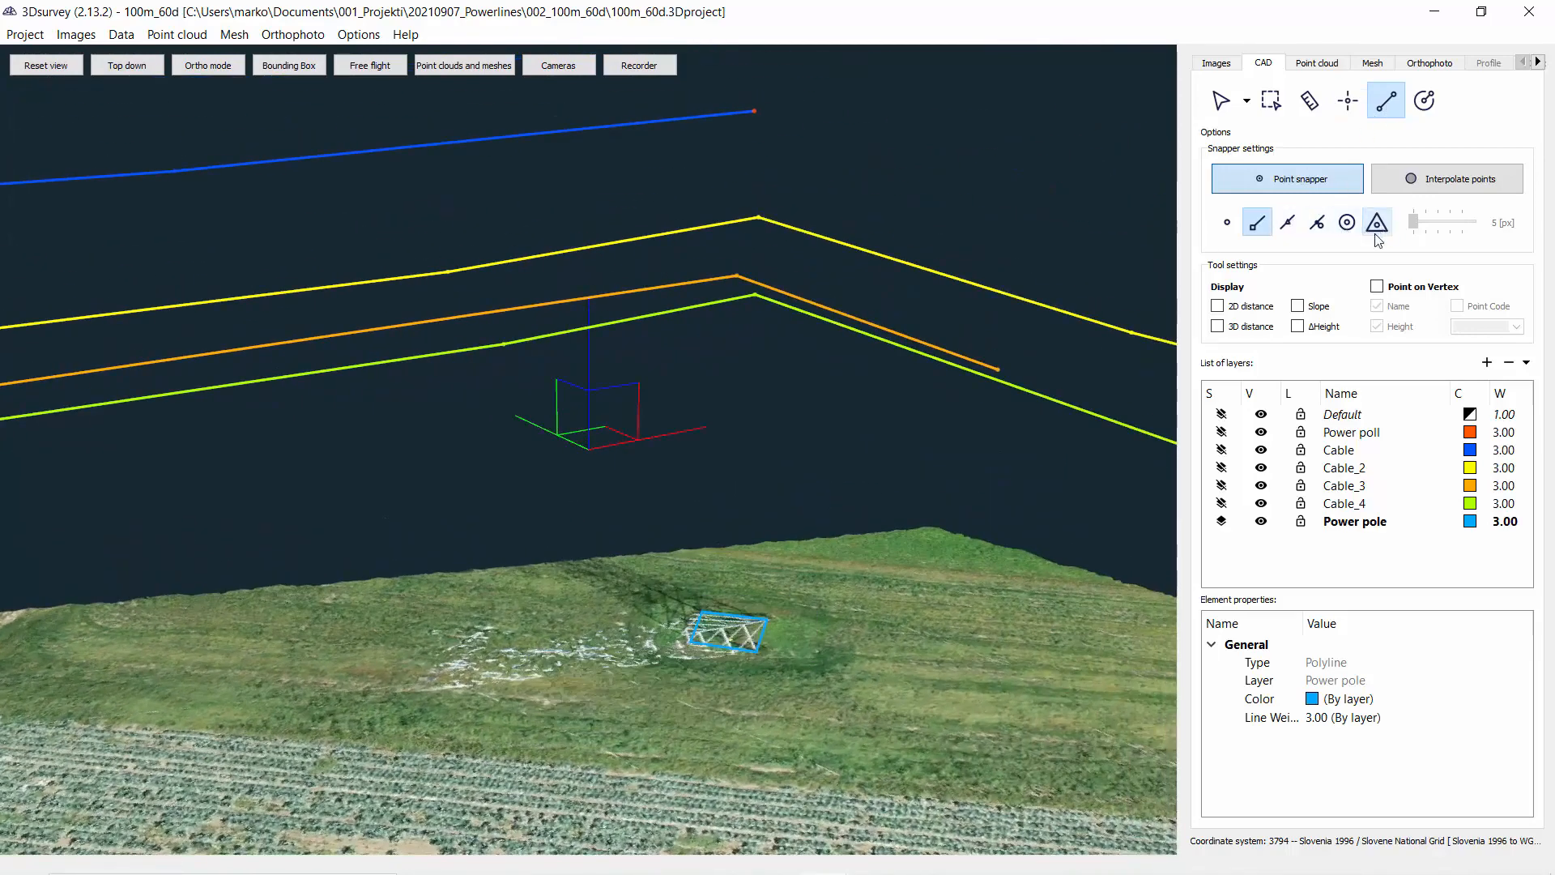
{"action": "left_click", "coordinate": [758, 654]}
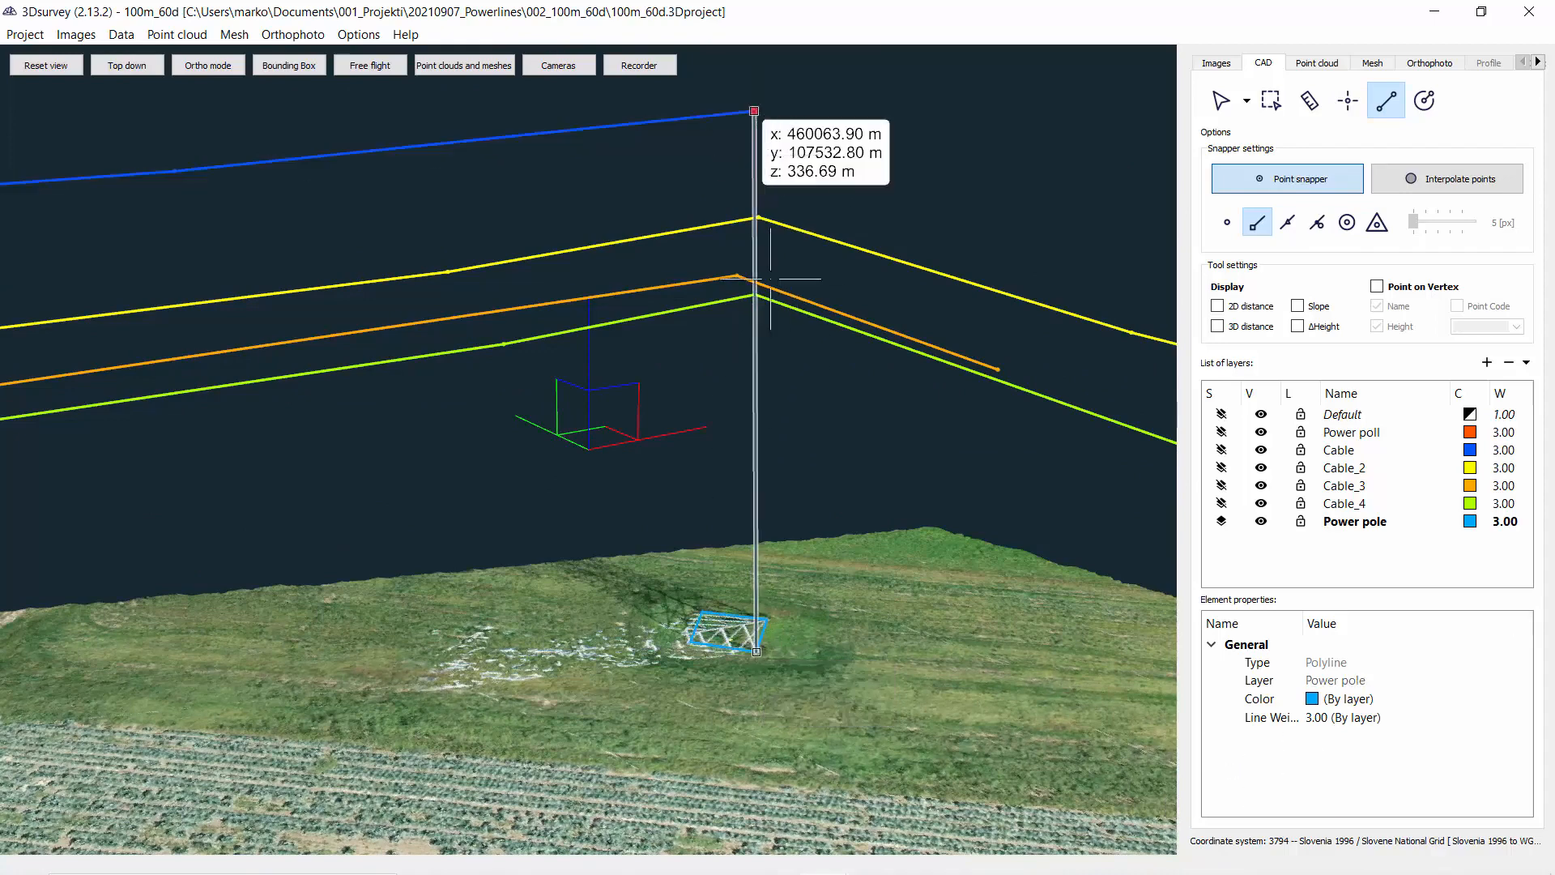
{"action": "double_click", "coordinate": [754, 110]}
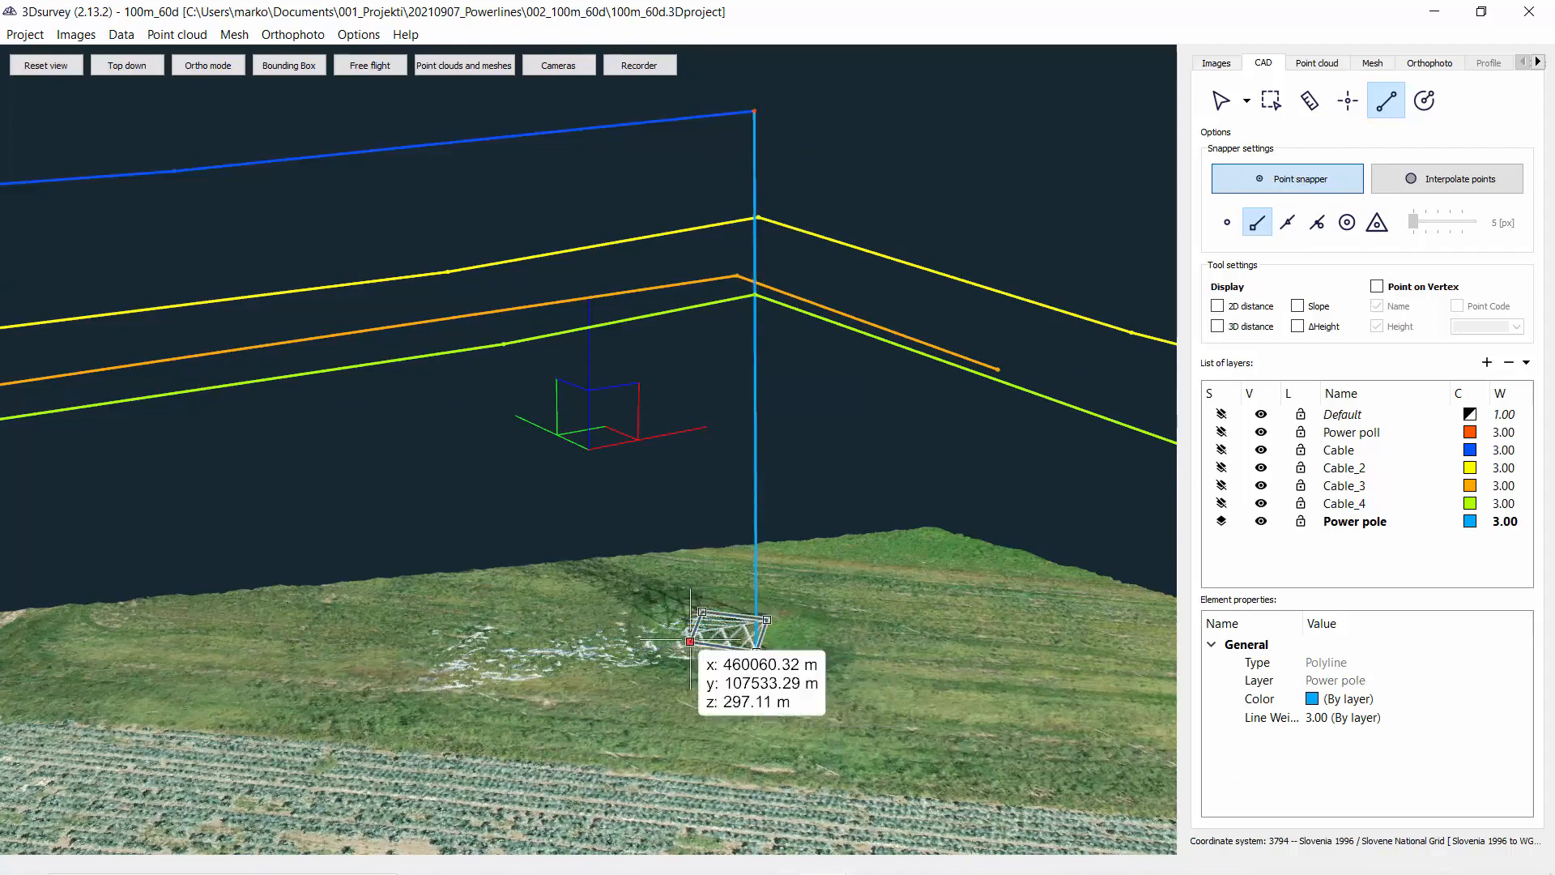
{"action": "left_click", "coordinate": [690, 640]}
{"action": "left_click", "coordinate": [754, 110]}
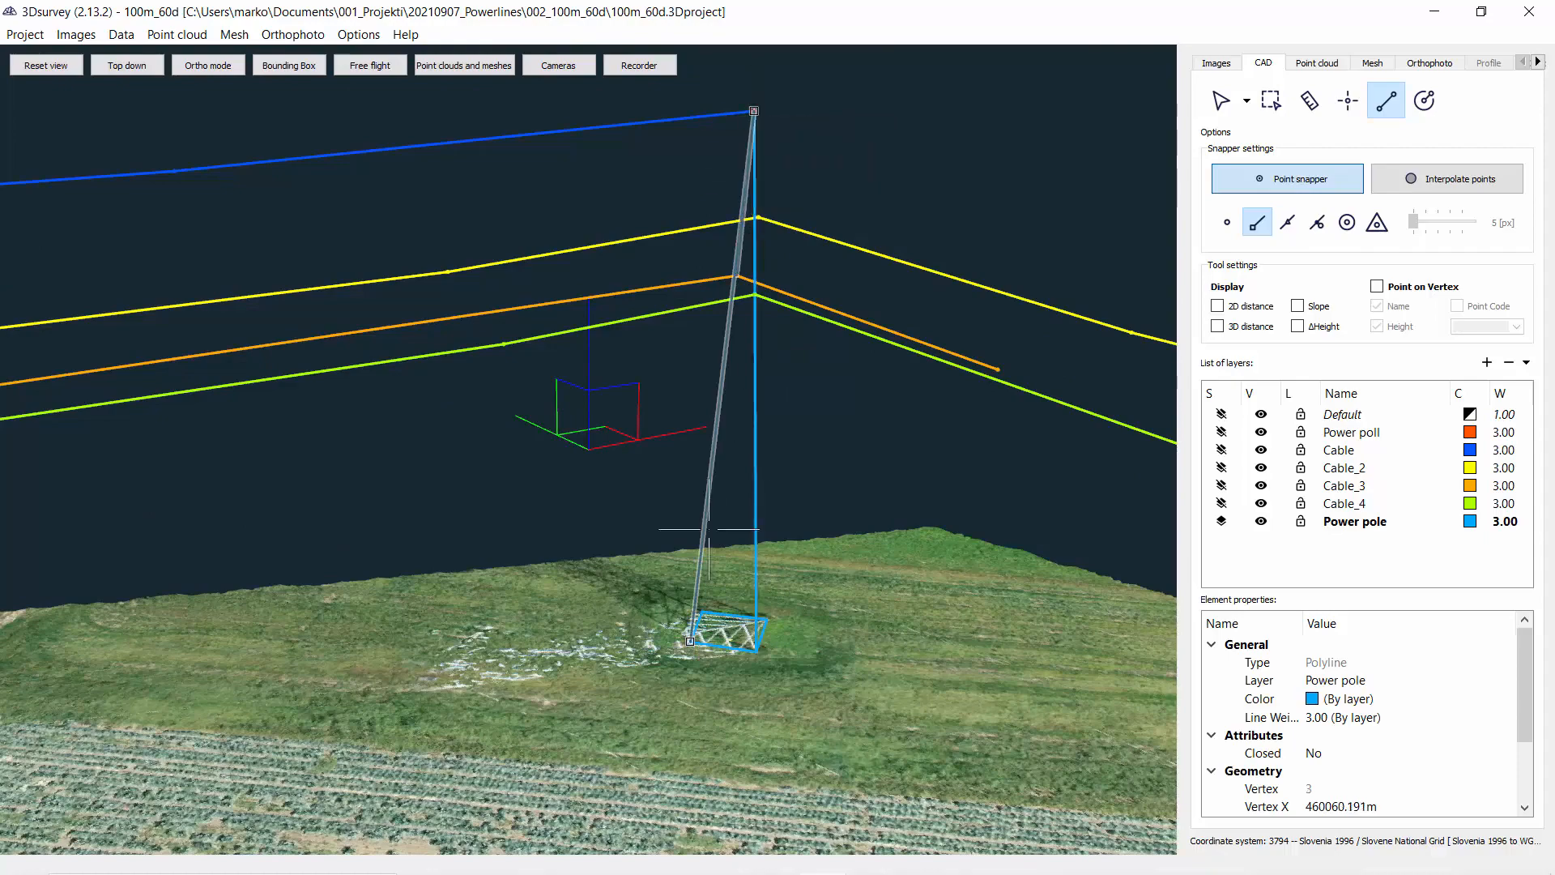
Connect the second pylon's two remaining base corners to its top point to complete the four-legged wireframe.
{"action": "left_click_drag", "start_coordinate": [729, 243], "coordinate": [469, 672]}
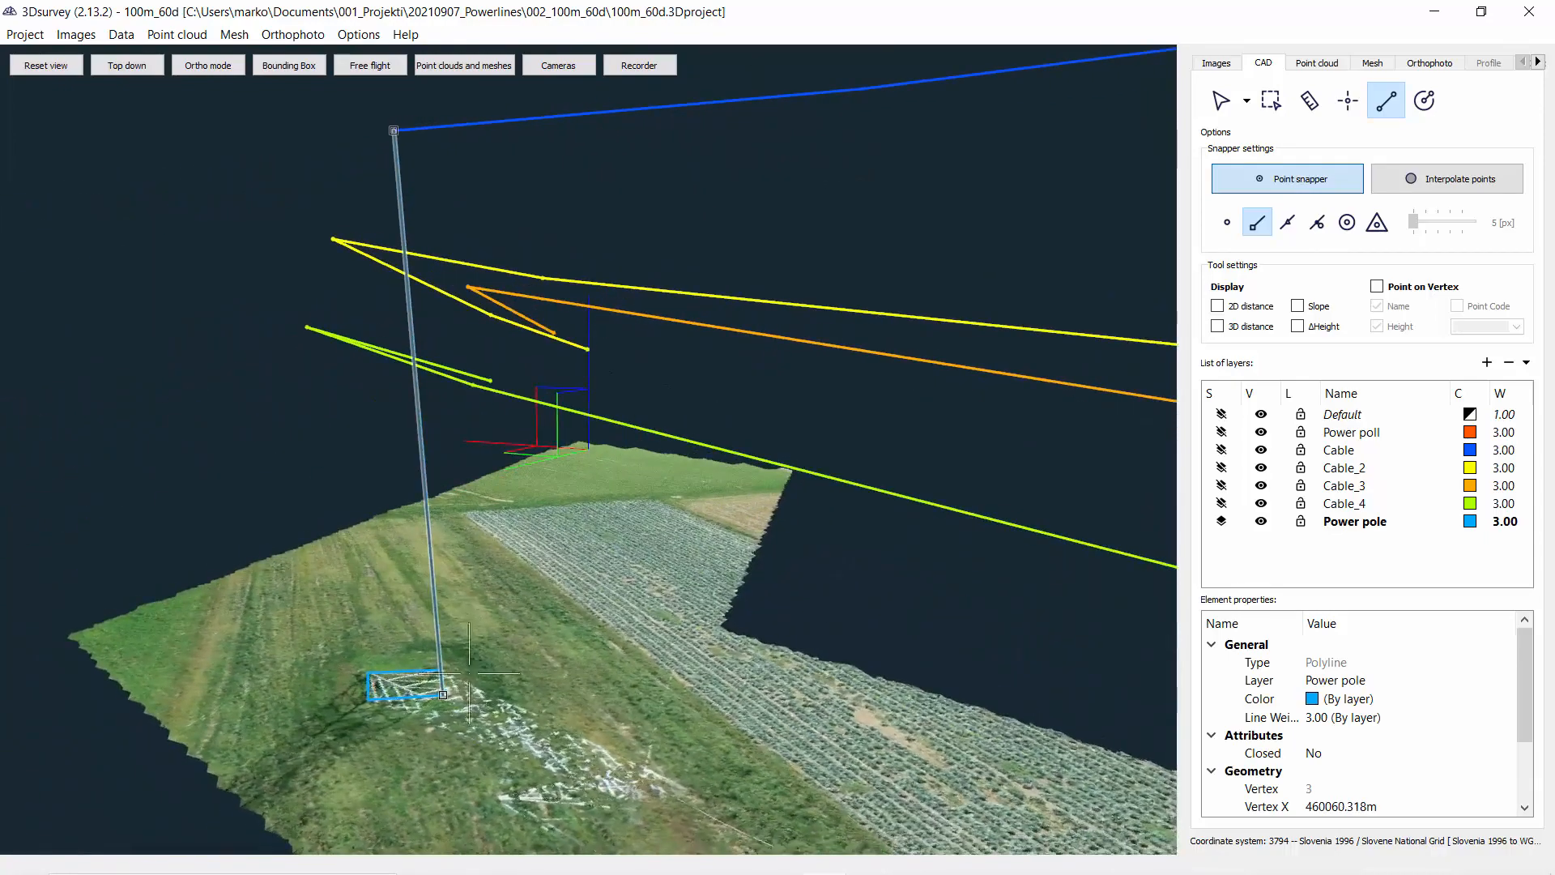
{"action": "left_click", "coordinate": [368, 697]}
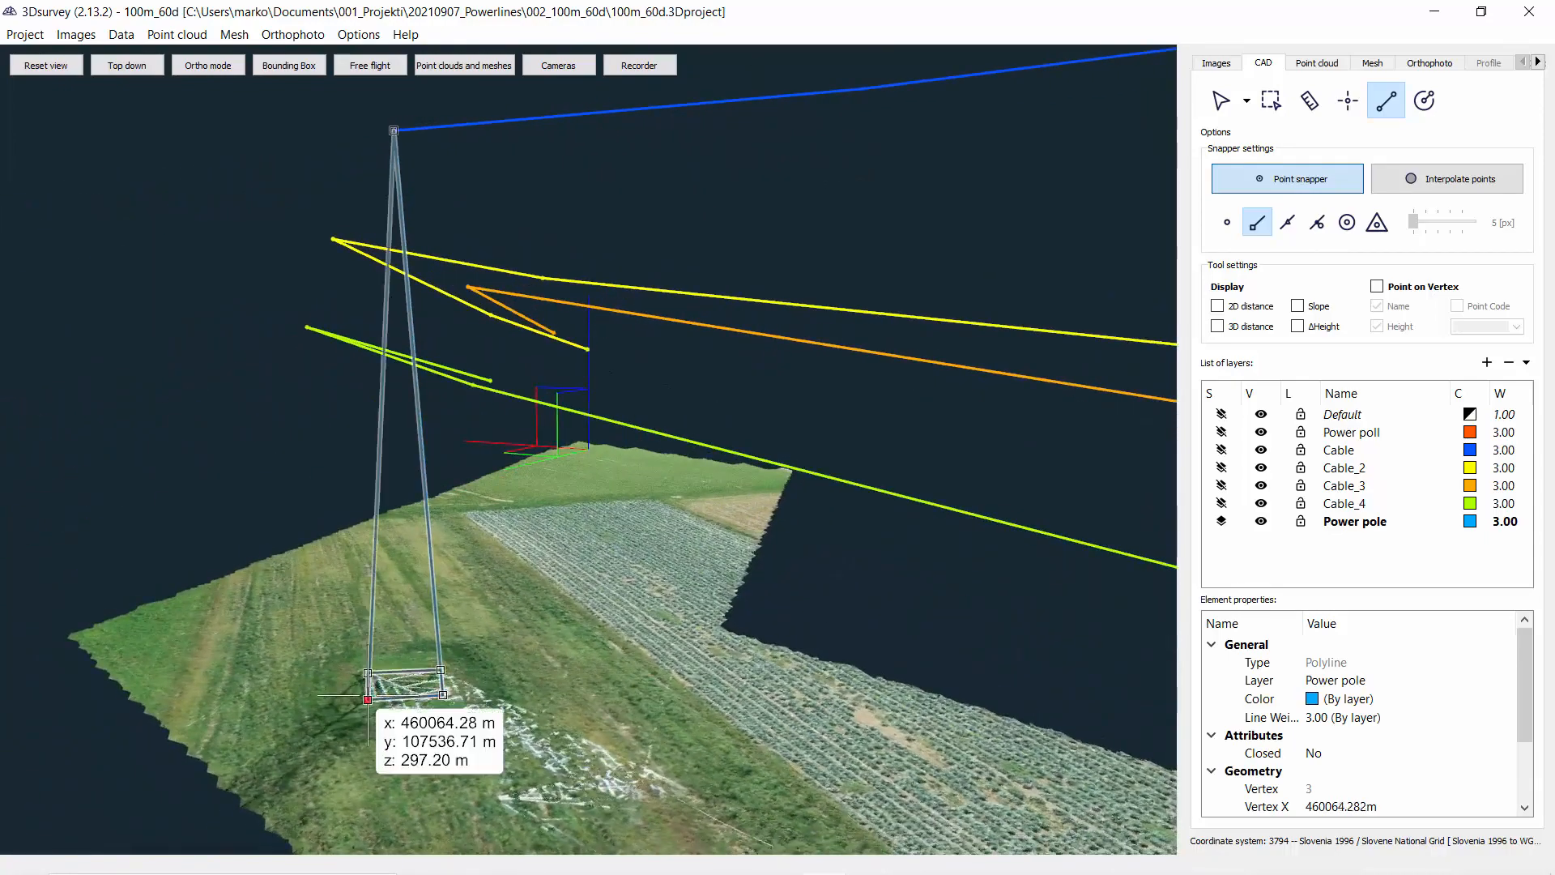
{"action": "left_click", "coordinate": [393, 130]}
{"action": "left_click_drag", "start_coordinate": [323, 434], "coordinate": [444, 508]}
{"action": "left_click", "coordinate": [333, 785]}
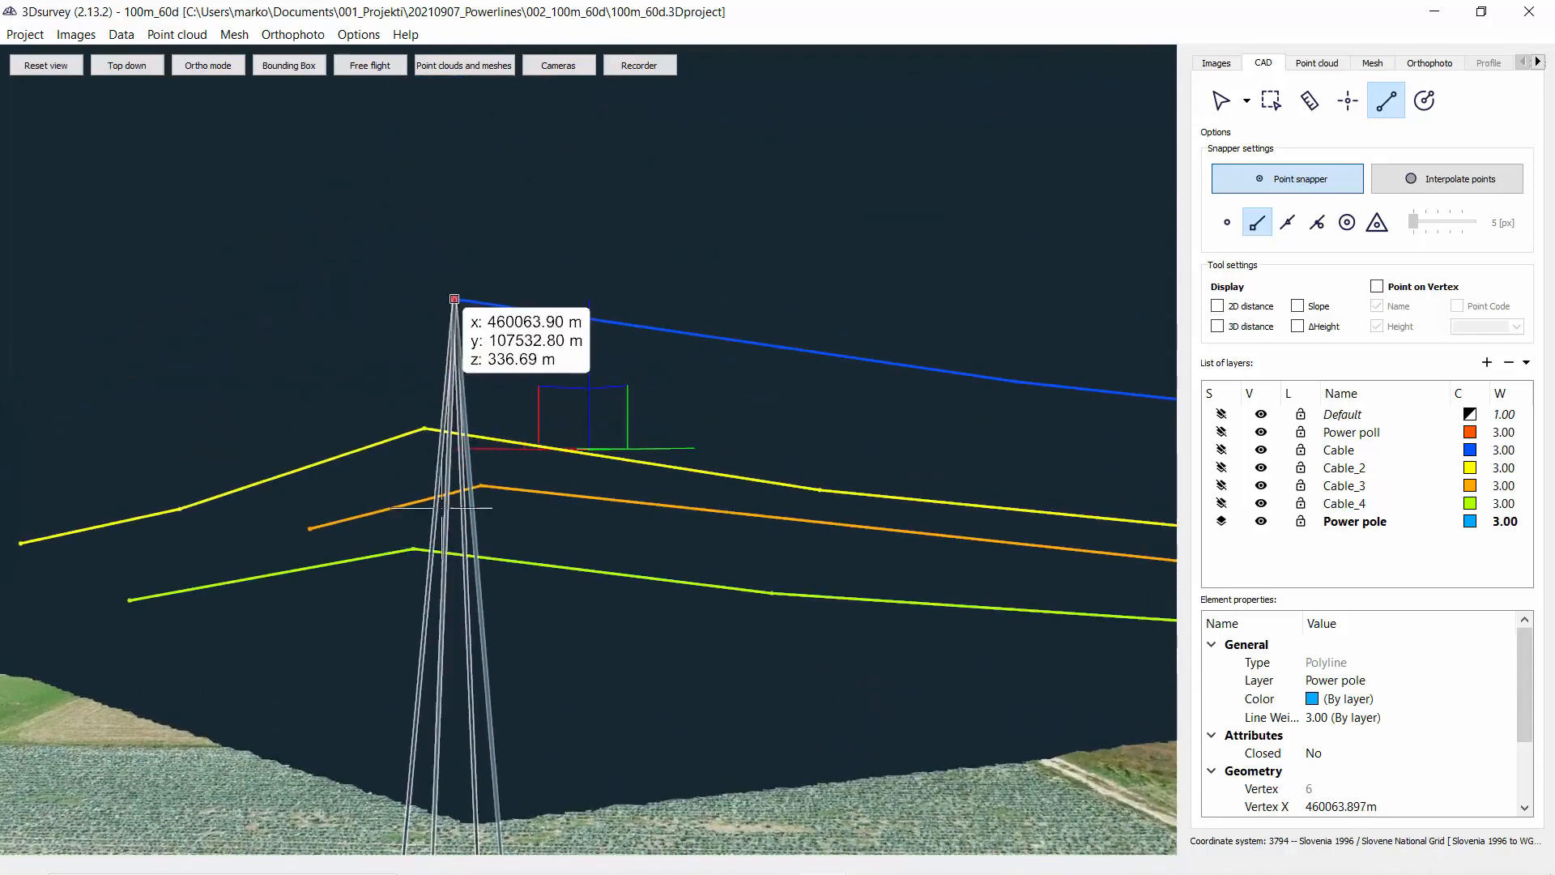
{"action": "scroll", "coordinate": [279, 289], "scroll_direction": "down", "scroll_amount": 3}
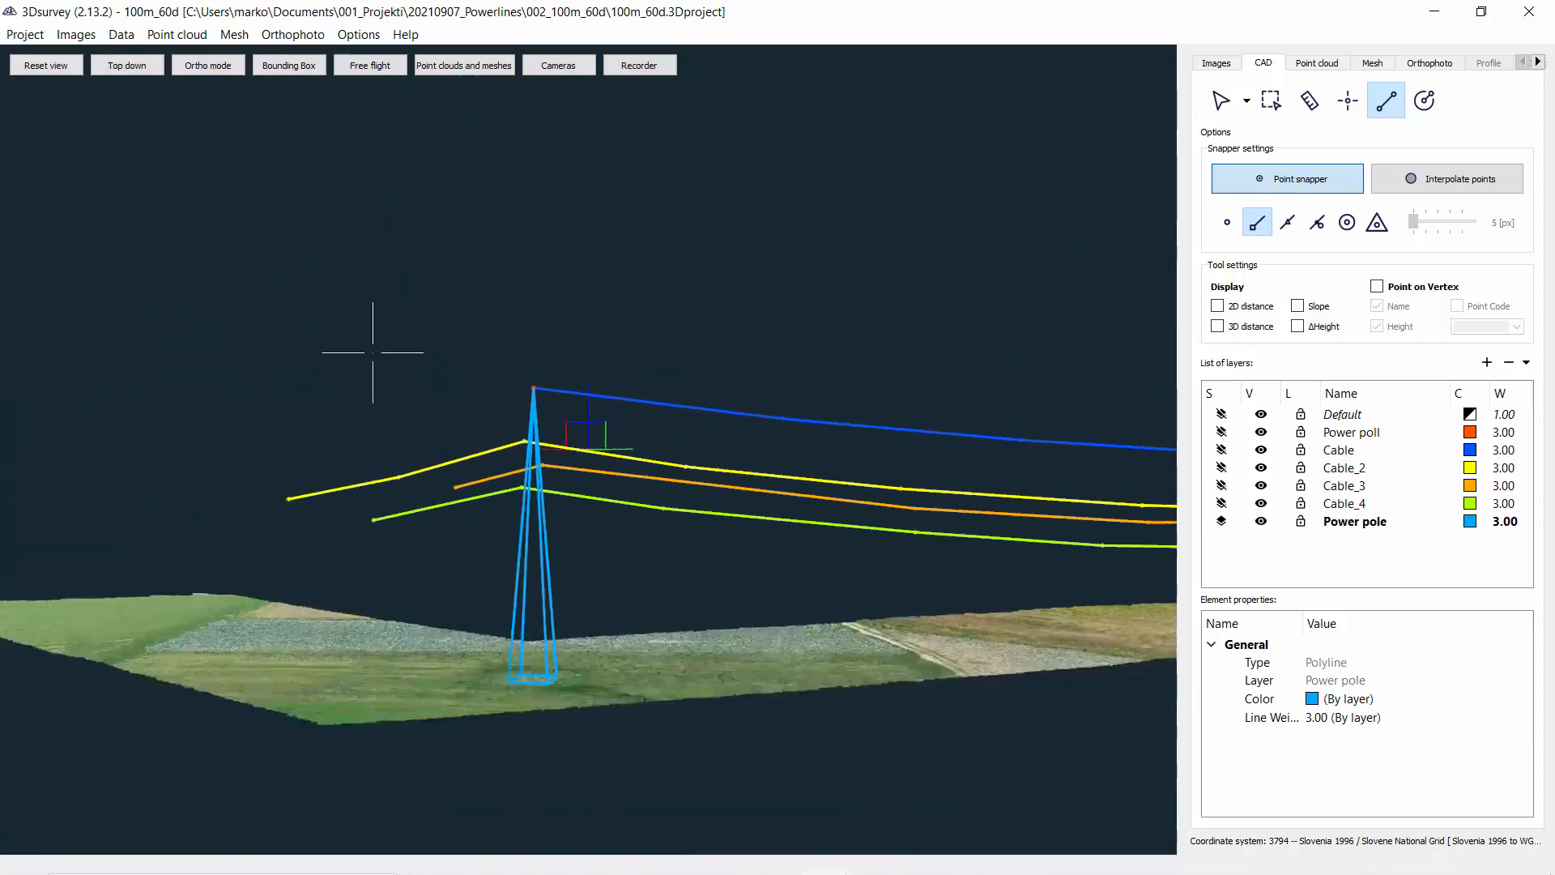
Draw the first pylon's four legs on the Power pole layer, joining each base corner to the near end of the blue cable.
{"action": "left_click_drag", "start_coordinate": [372, 351], "coordinate": [595, 561]}
{"action": "left_click", "coordinate": [595, 563]}
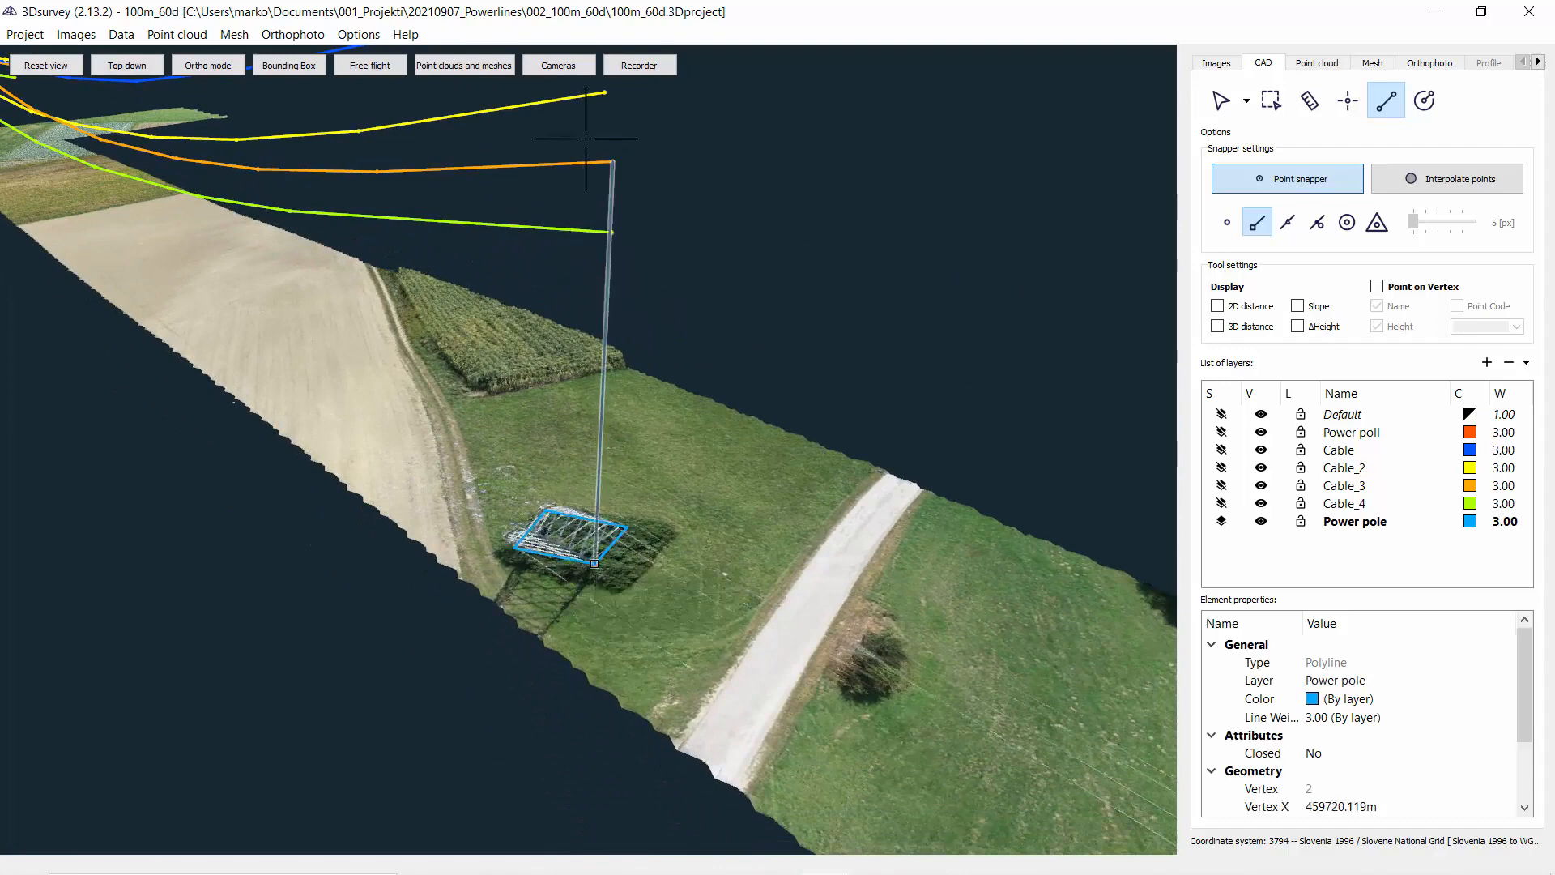
{"action": "middle_click_drag", "start_coordinate": [595, 257], "coordinate": [616, 383]}
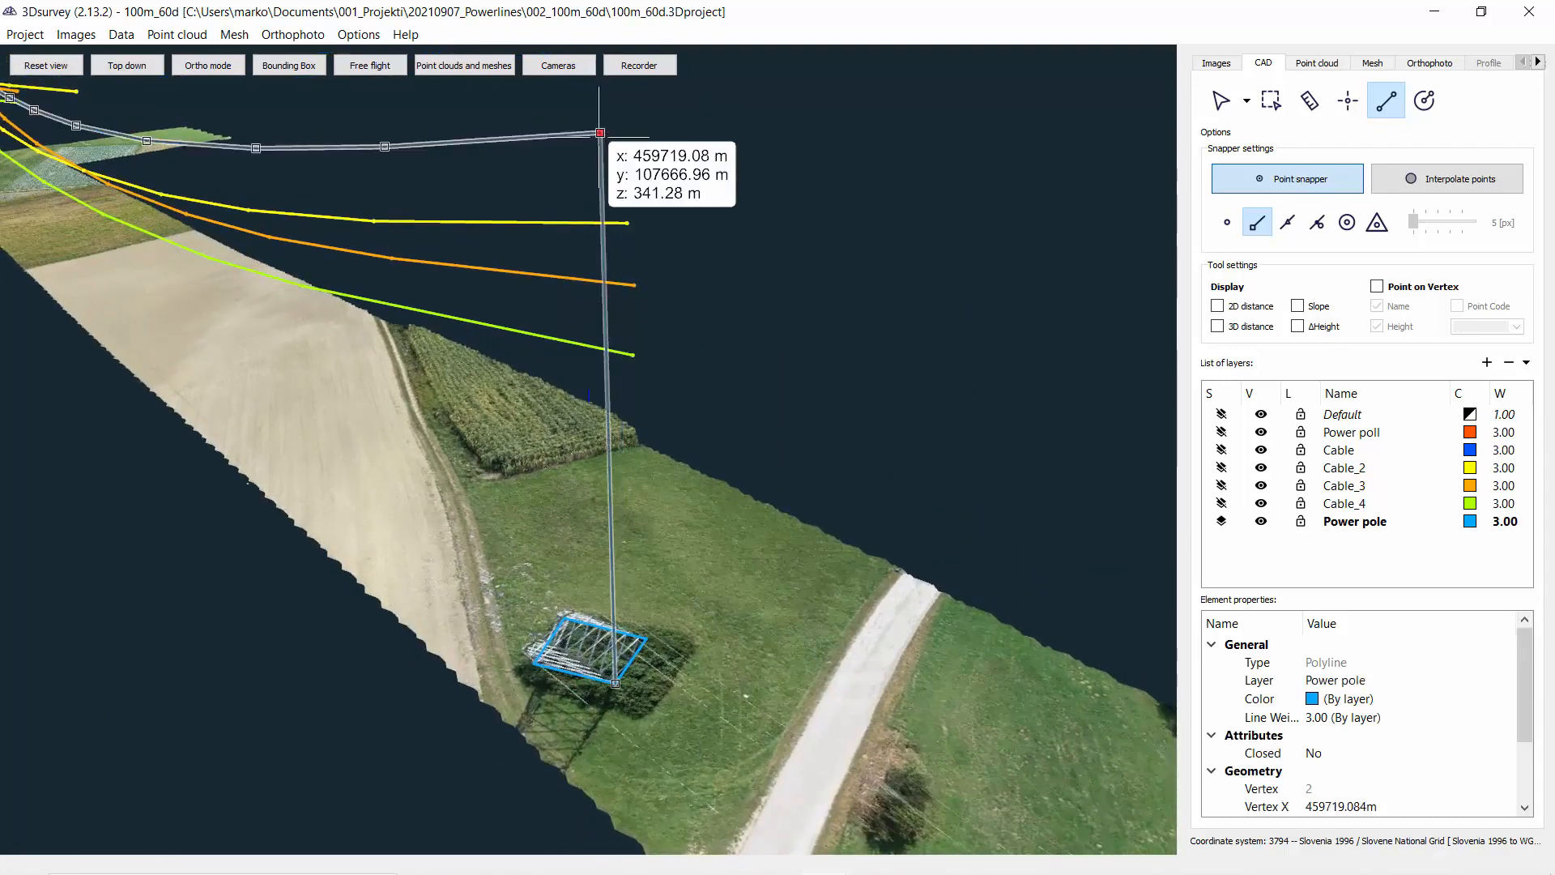
{"action": "left_click", "coordinate": [600, 132]}
{"action": "left_click", "coordinate": [533, 662]}
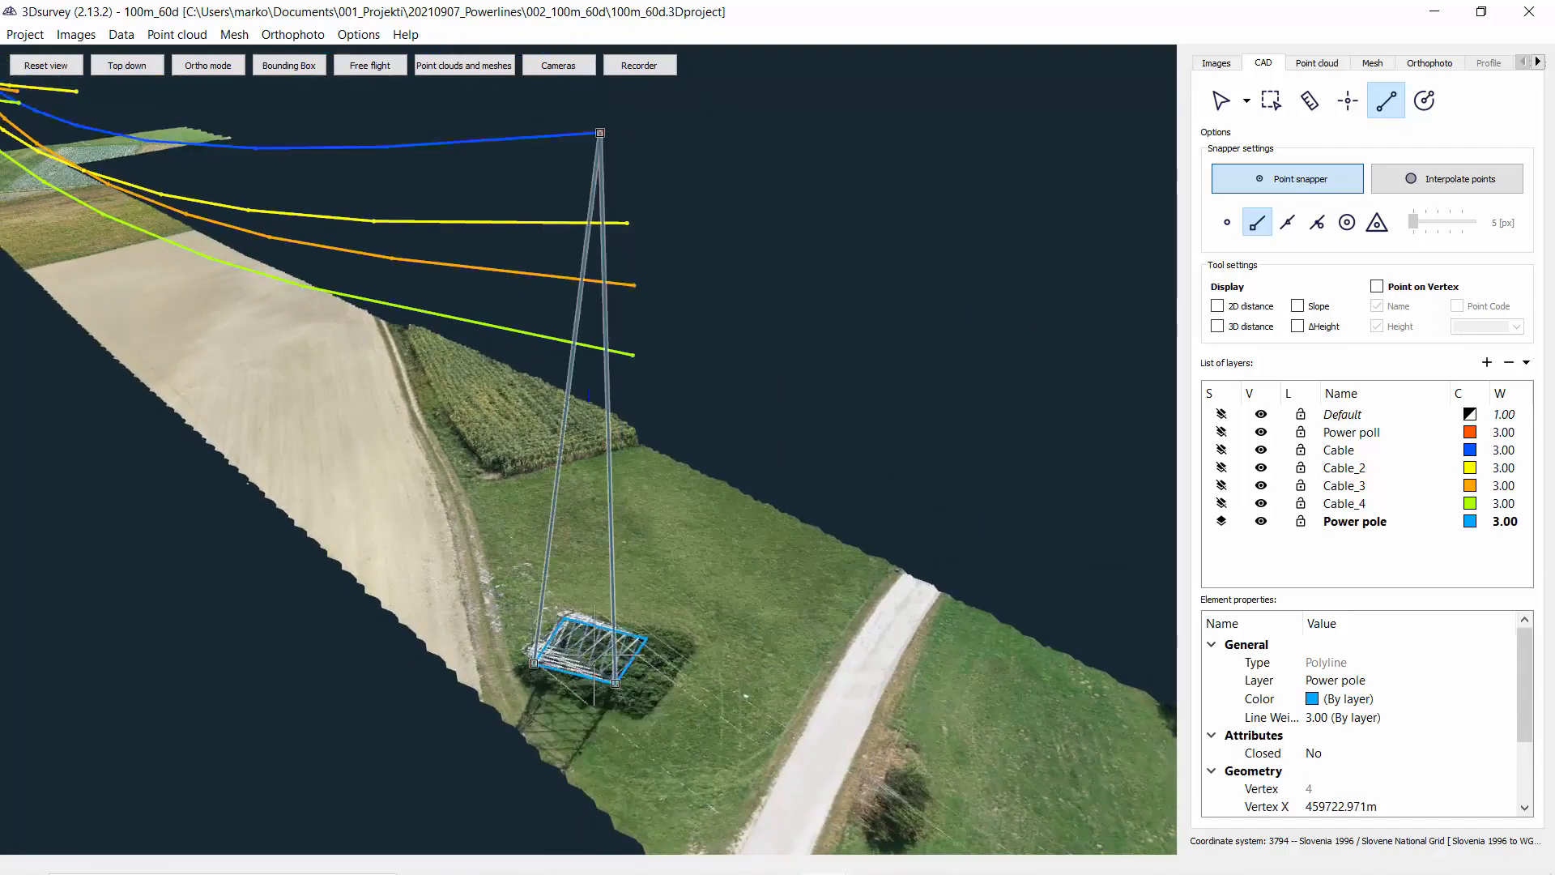
{"action": "right_click", "coordinate": [595, 652]}
{"action": "left_click", "coordinate": [564, 618]}
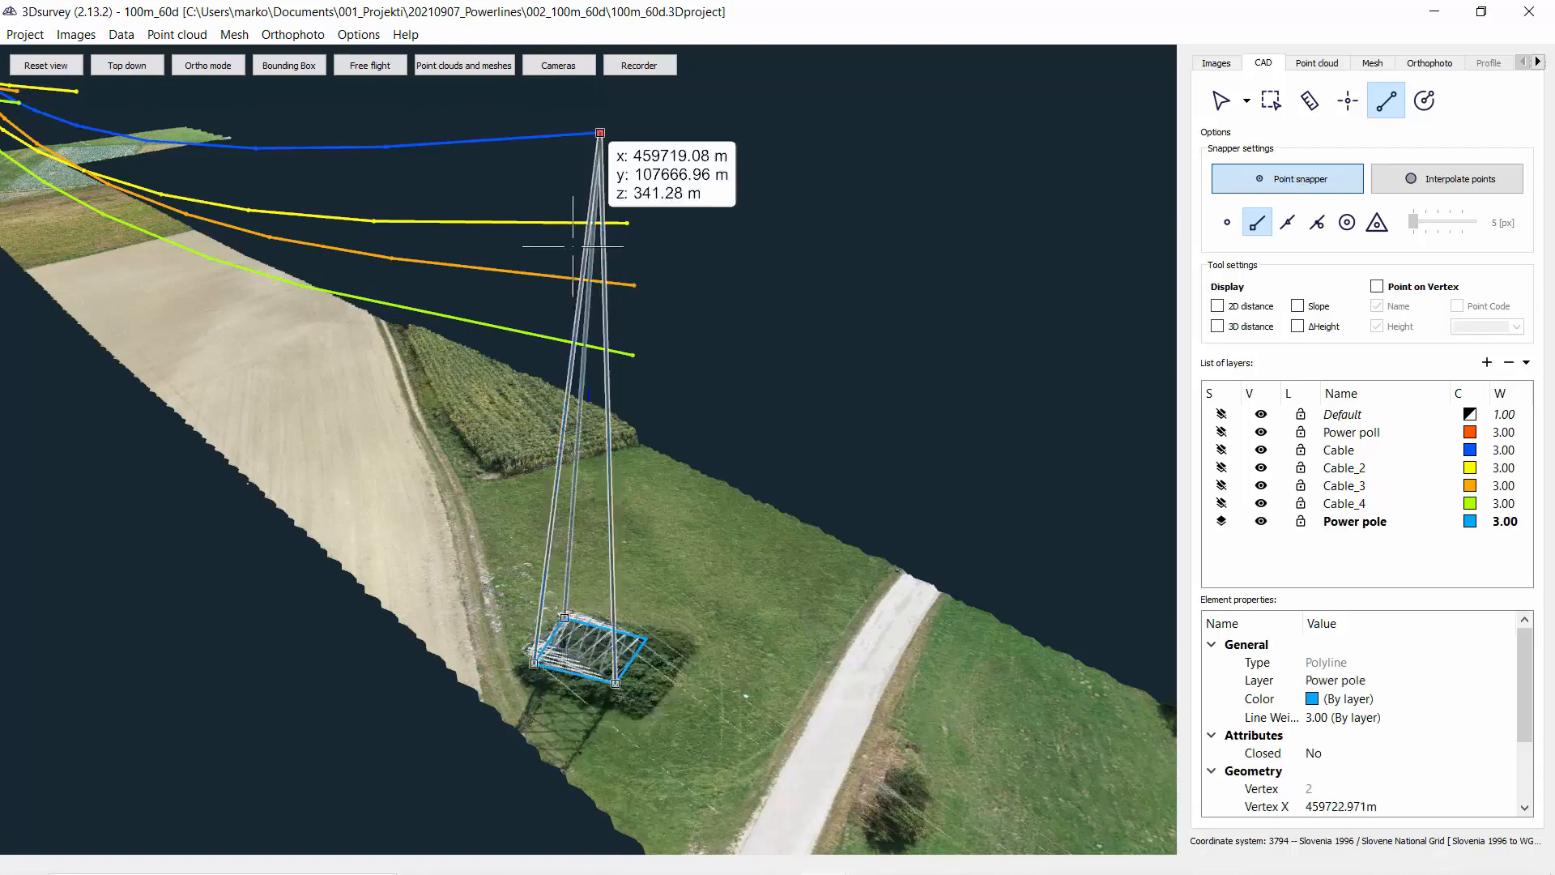
{"action": "left_click", "coordinate": [609, 270]}
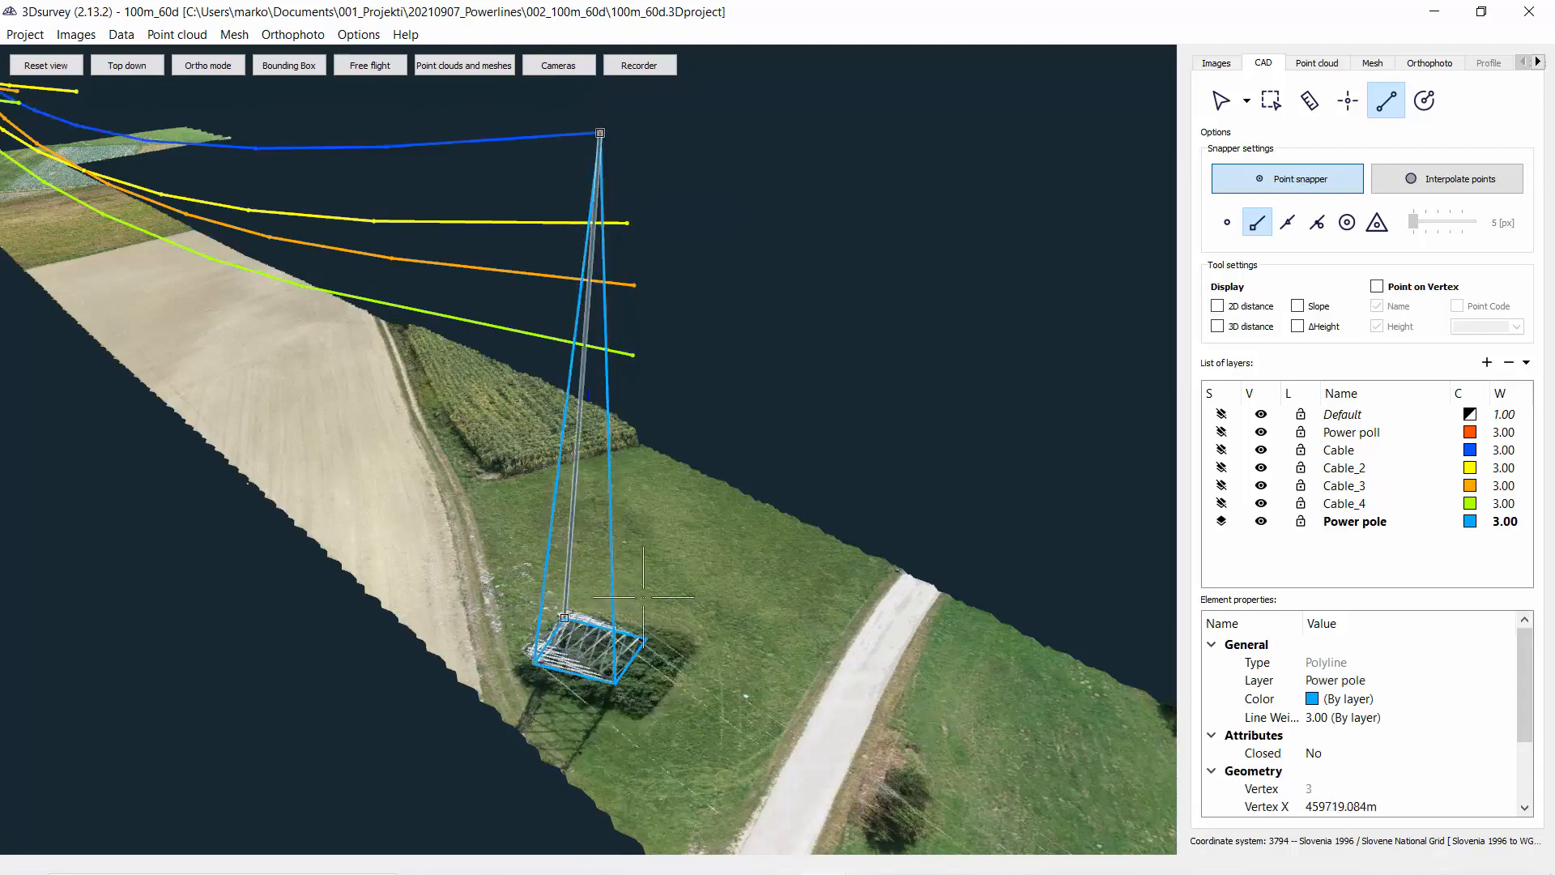
{"action": "left_click", "coordinate": [646, 634]}
{"action": "right_click", "coordinate": [646, 634]}
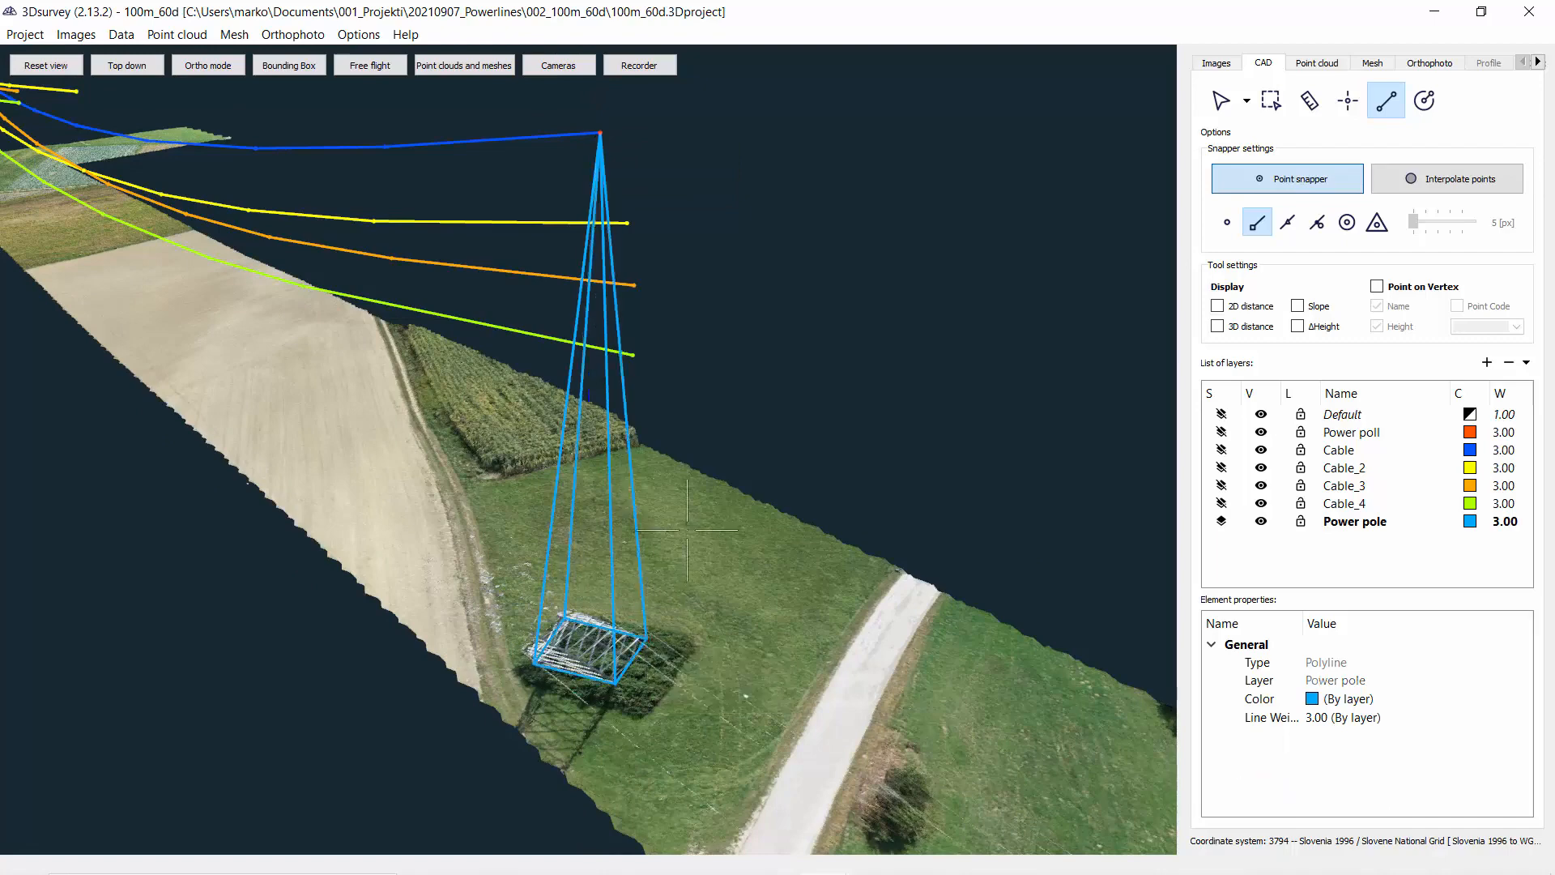
Examine both pylon wireframes and the cables between them from several sides.
{"action": "scroll", "coordinate": [672, 550], "scroll_direction": "down", "scroll_amount": 5}
{"action": "left_click_drag", "start_coordinate": [924, 628], "coordinate": [652, 632]}
{"action": "left_click_drag", "start_coordinate": [599, 576], "coordinate": [833, 503]}
{"action": "middle_click_drag", "start_coordinate": [631, 455], "coordinate": [627, 541]}
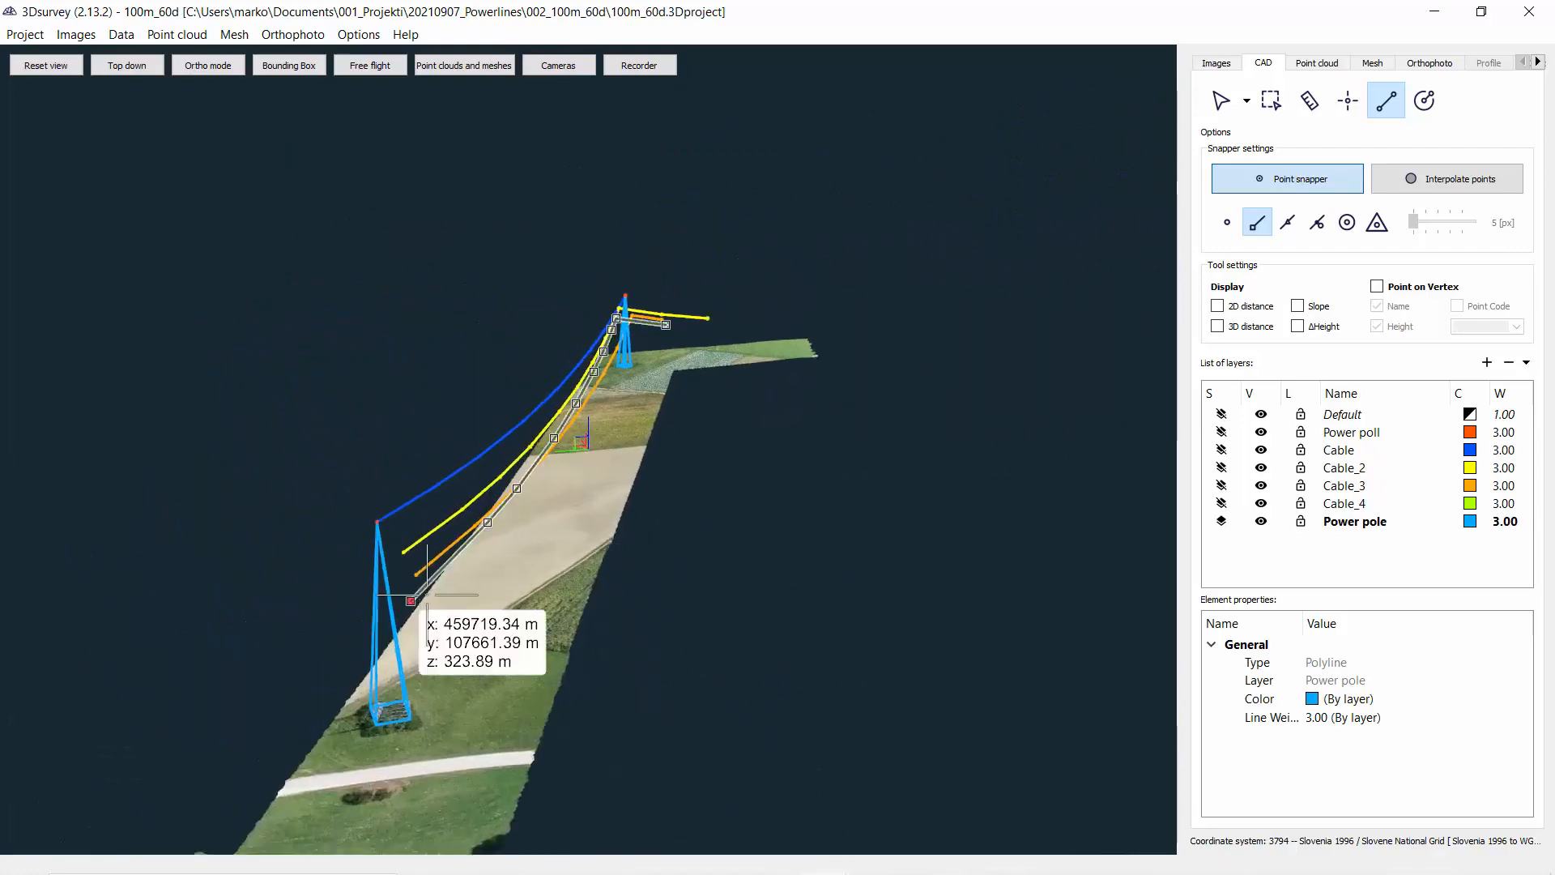
{"action": "left_click_drag", "start_coordinate": [426, 672], "coordinate": [576, 590]}
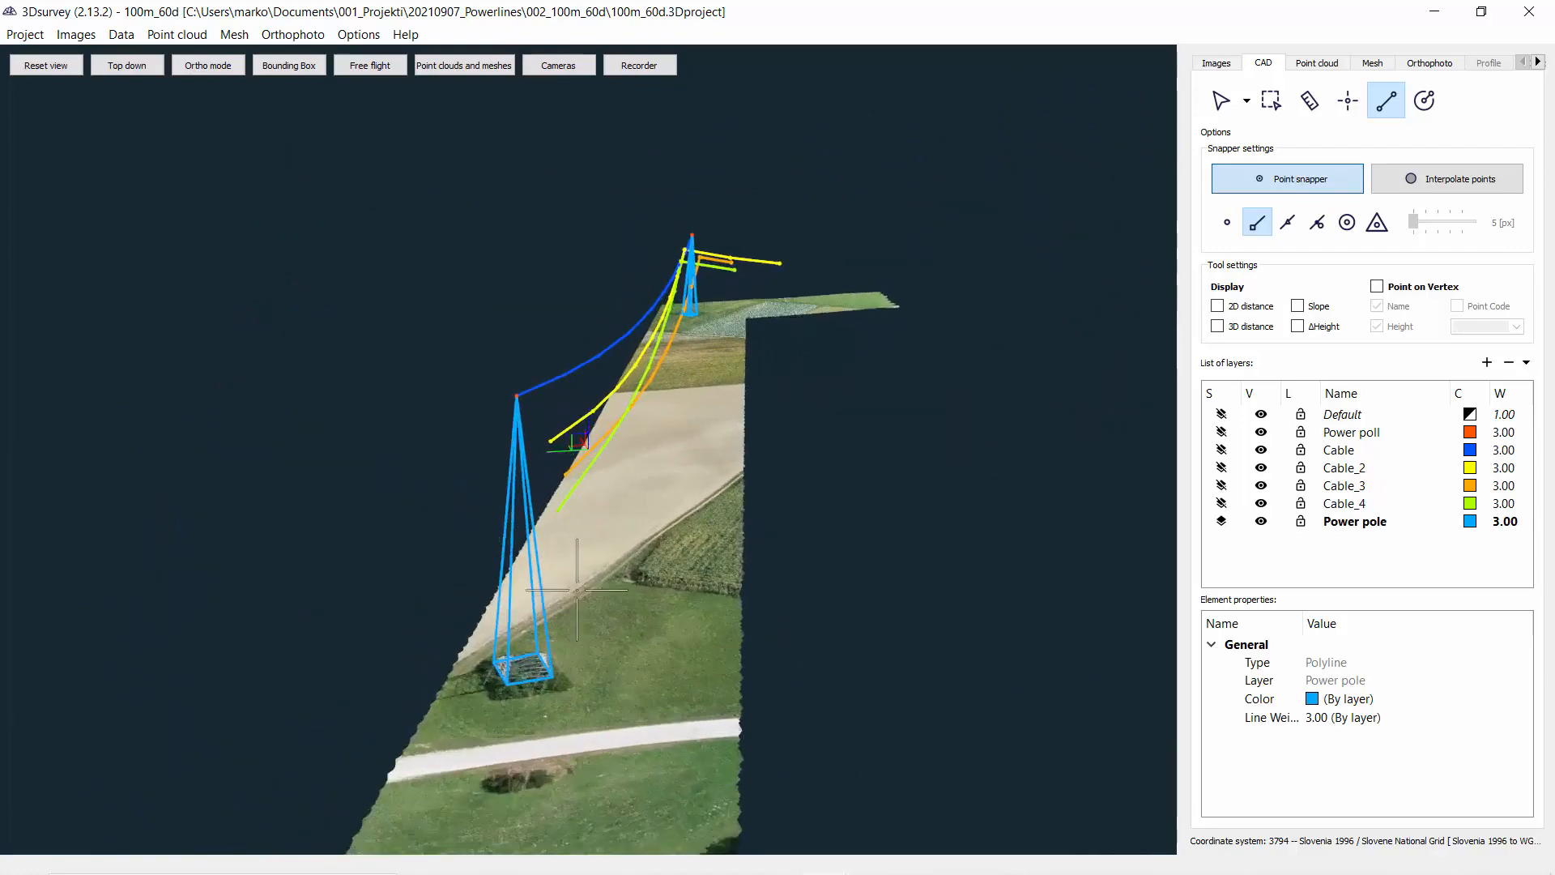
{"action": "left_click_drag", "start_coordinate": [736, 577], "coordinate": [649, 562]}
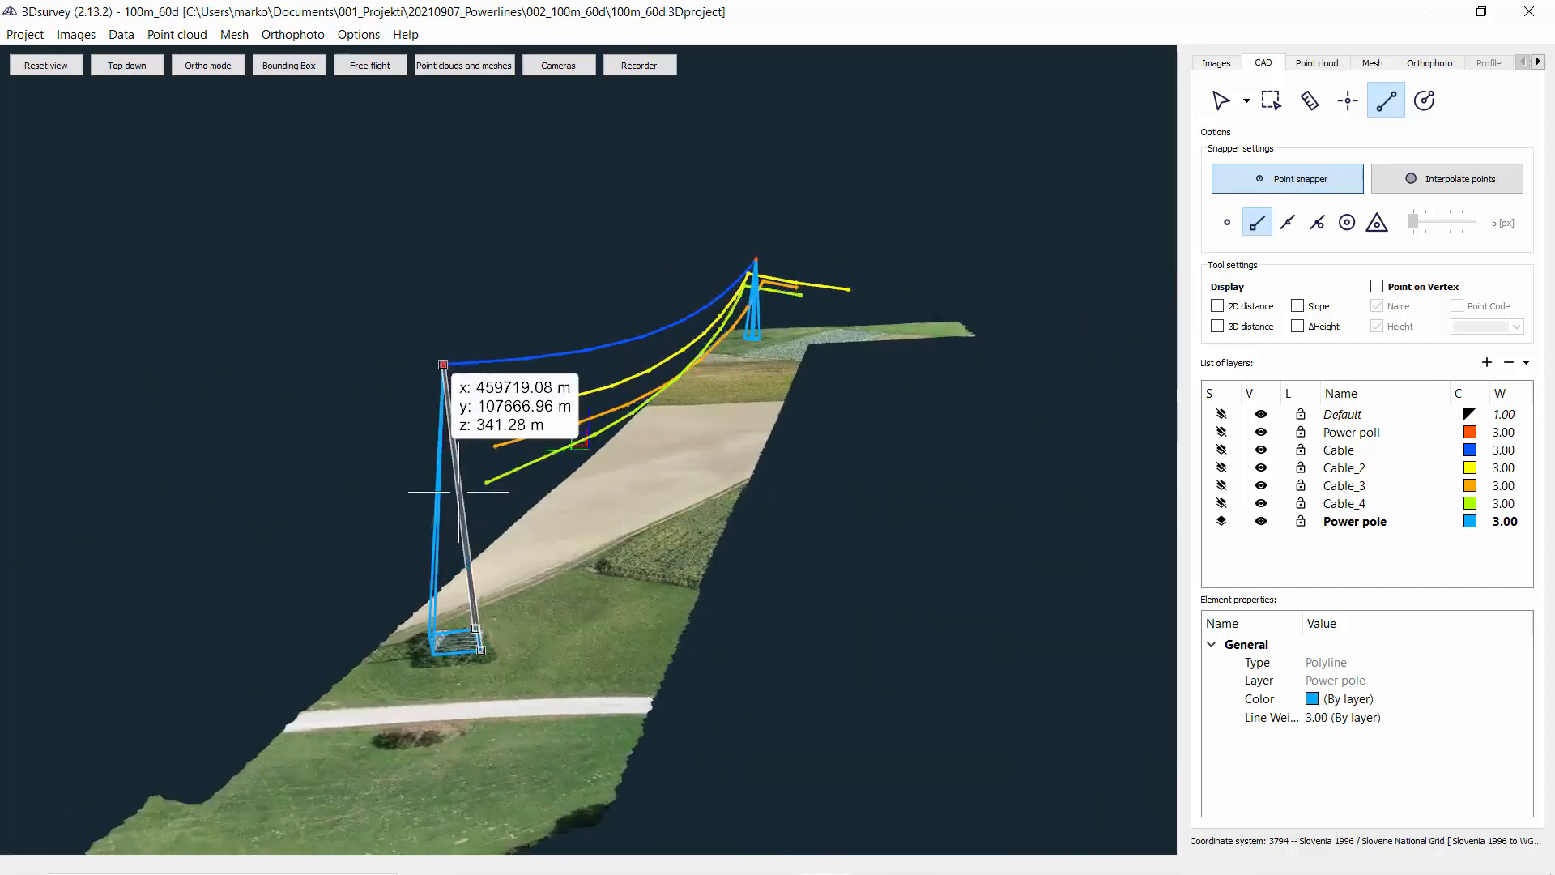
Create a CAD layer named Terrain Heights and make it the active layer.
{"action": "left_click_drag", "start_coordinate": [497, 450], "coordinate": [593, 549]}
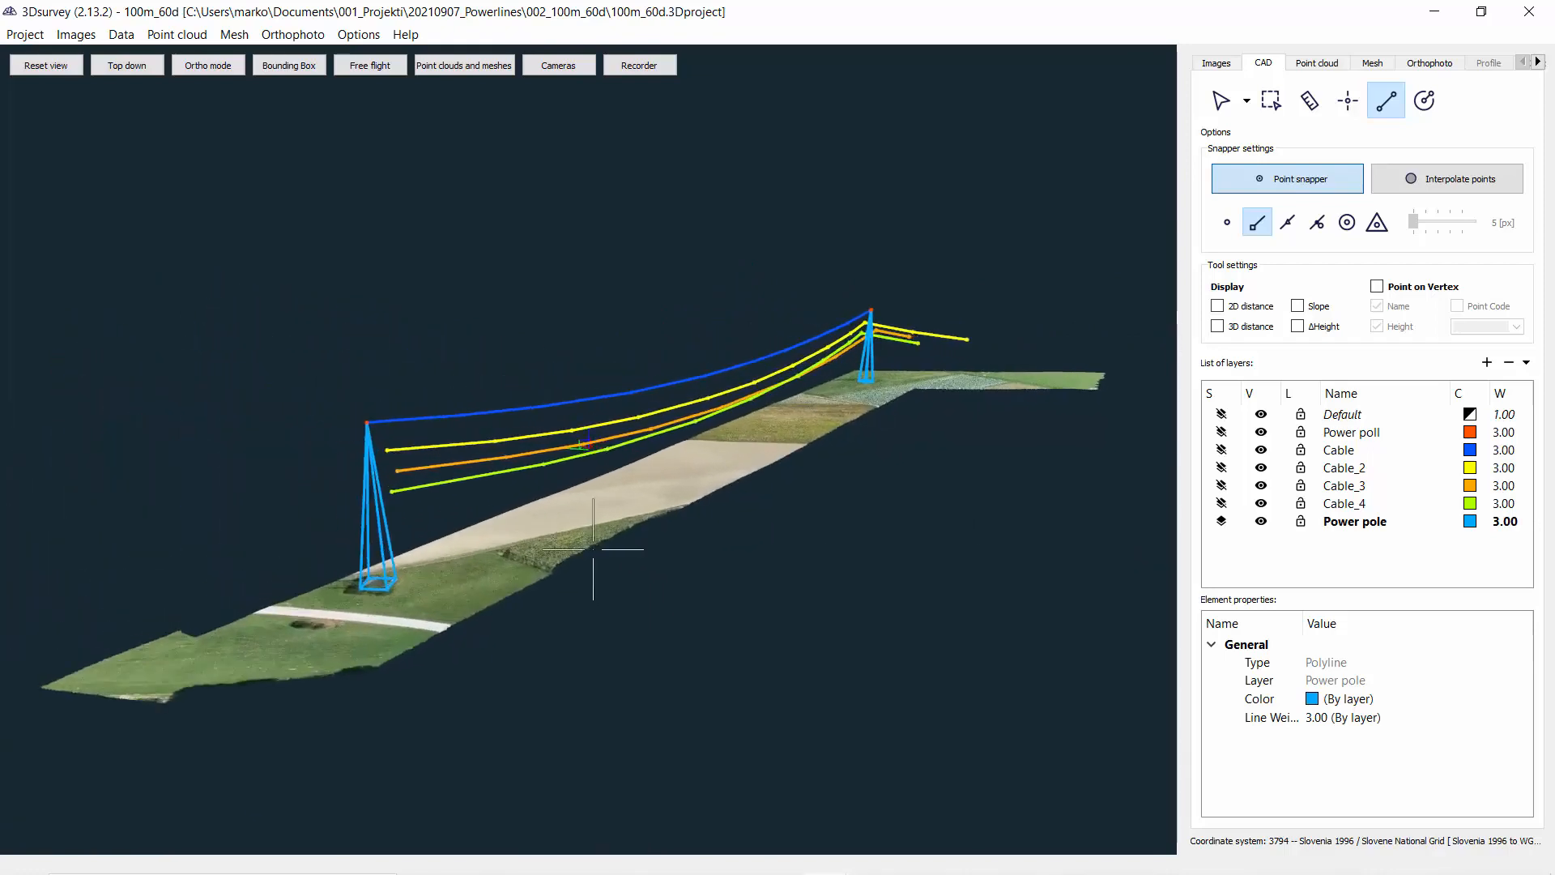
{"action": "scroll", "coordinate": [421, 631], "scroll_direction": "up", "scroll_amount": 3}
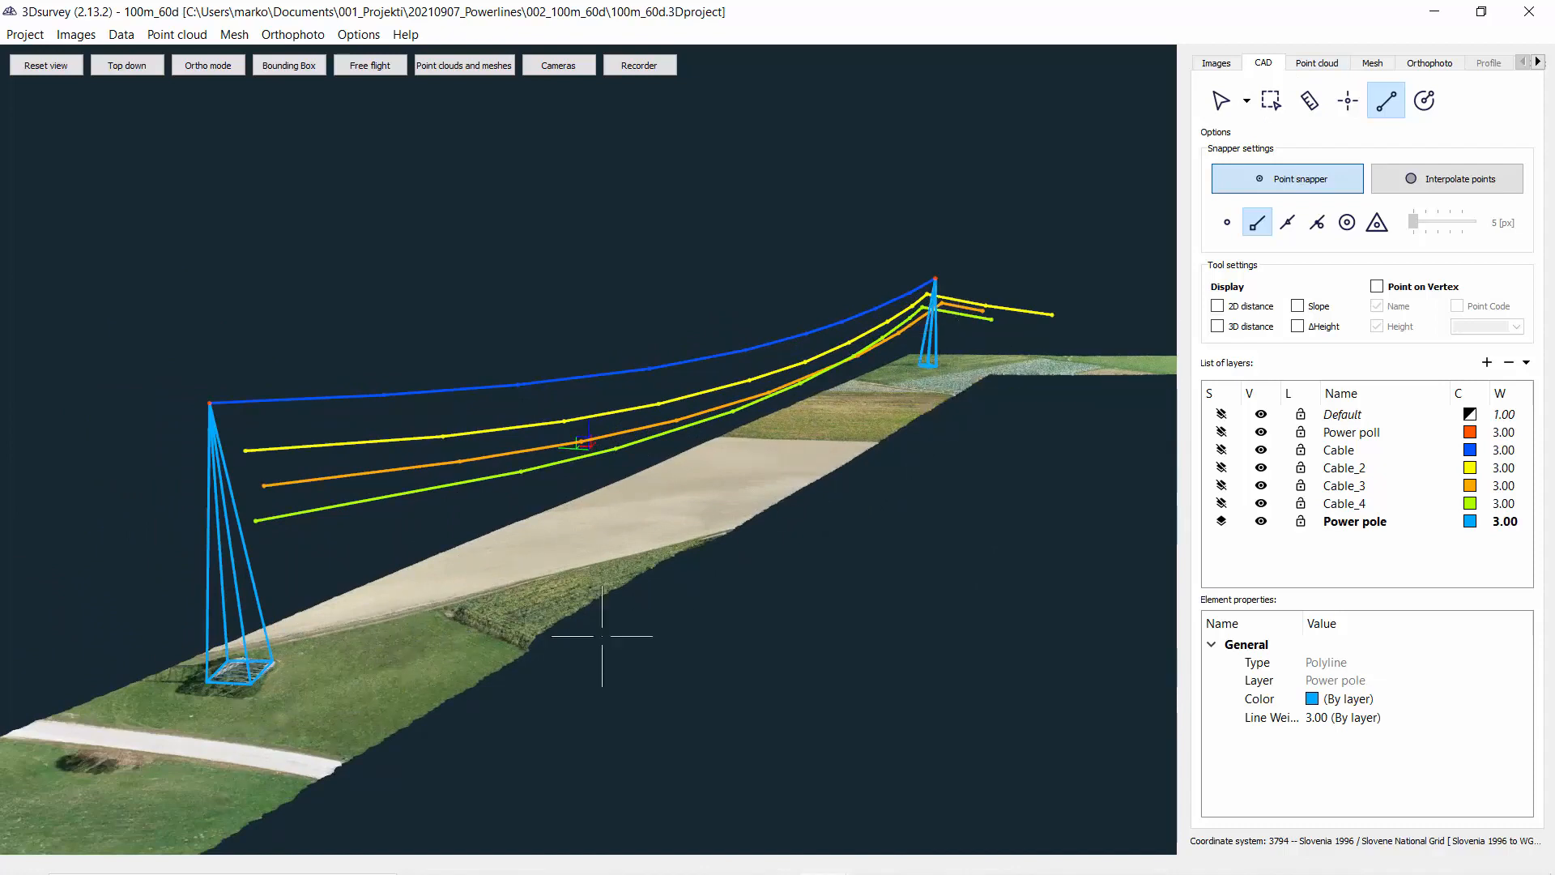
{"action": "left_click", "coordinate": [1318, 64]}
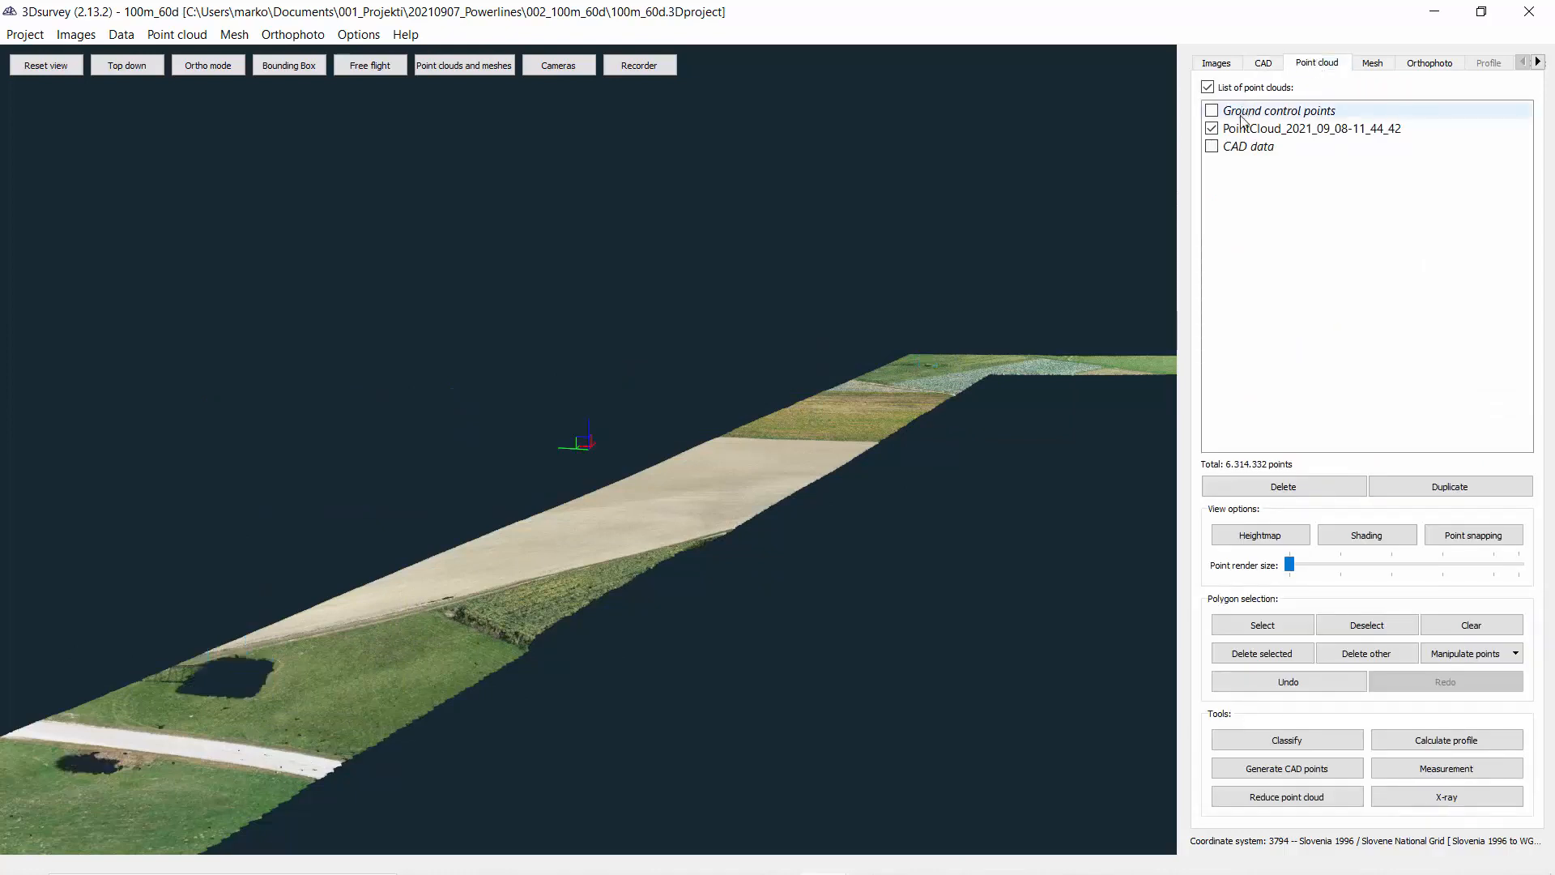
{"action": "left_click_drag", "start_coordinate": [349, 634], "coordinate": [596, 405]}
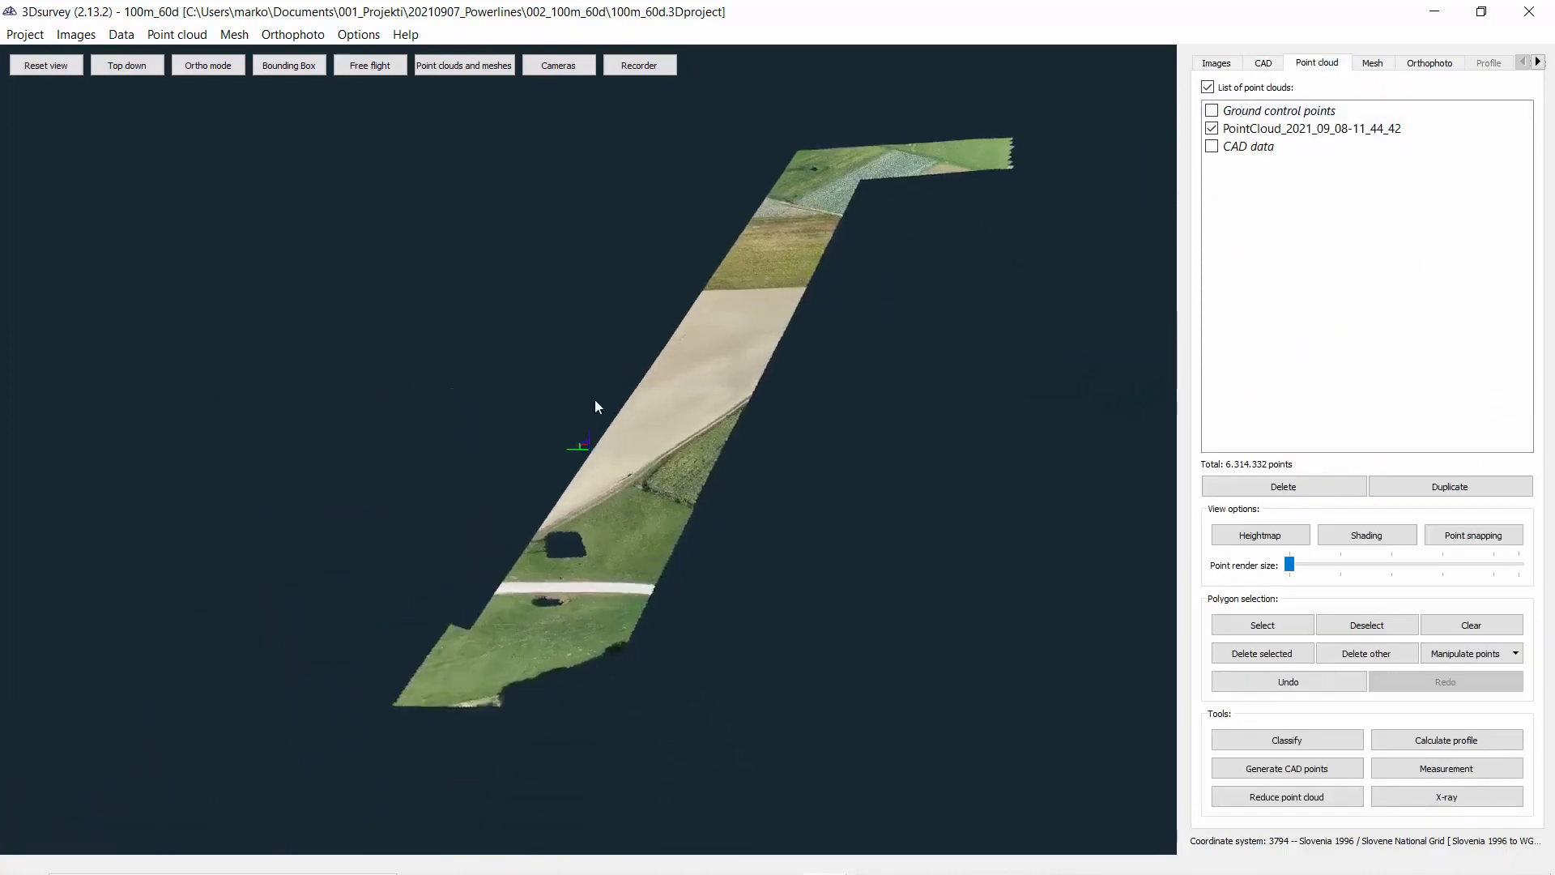
{"action": "scroll", "coordinate": [594, 400], "scroll_direction": "down", "scroll_amount": 1}
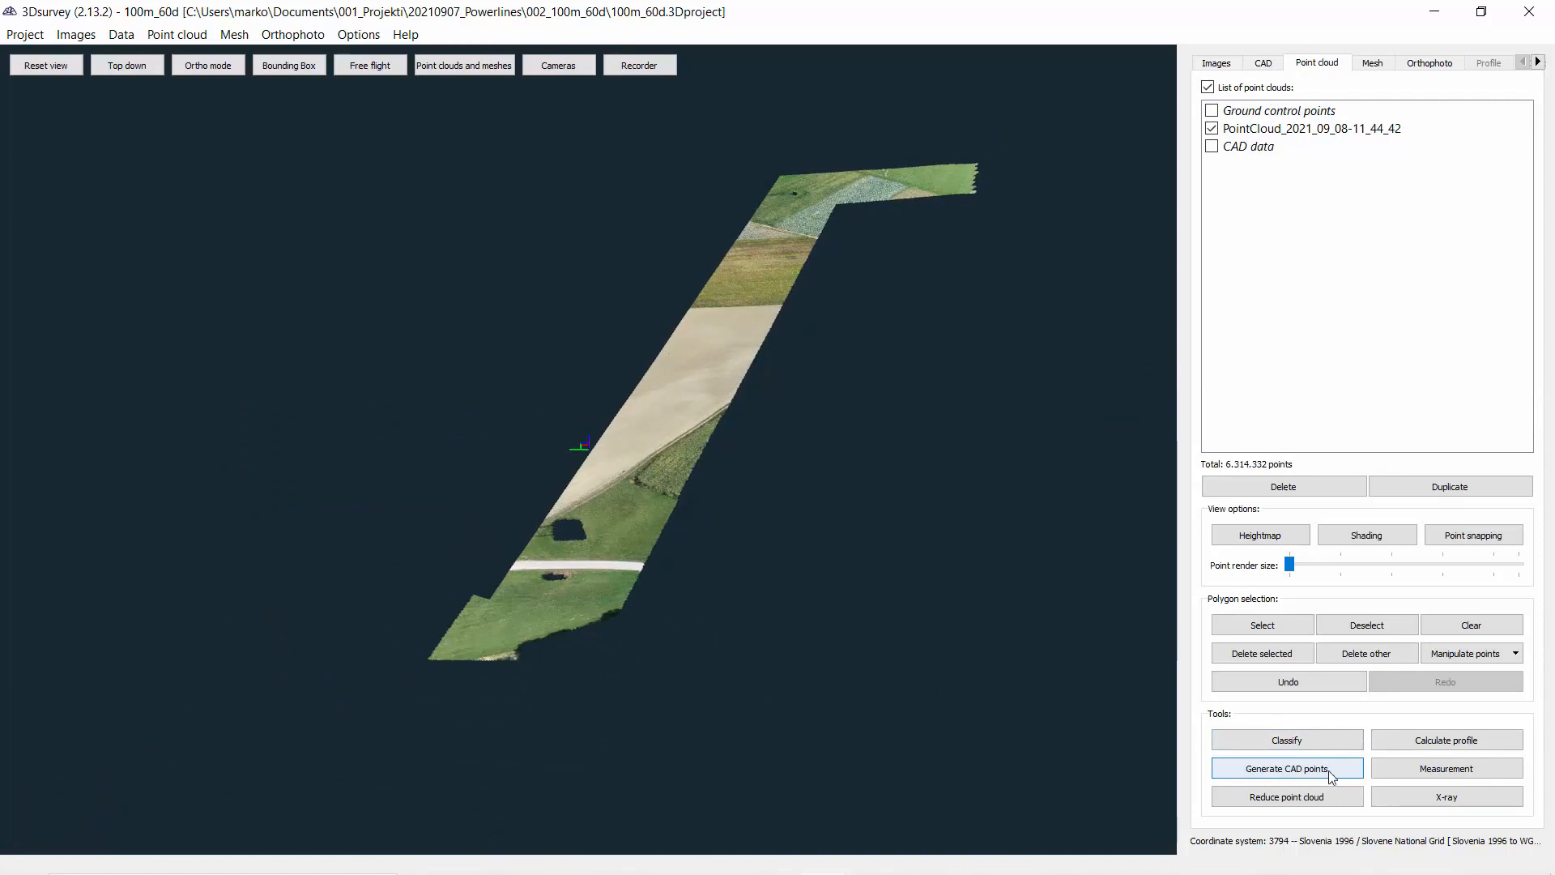
{"action": "left_click", "coordinate": [1266, 65]}
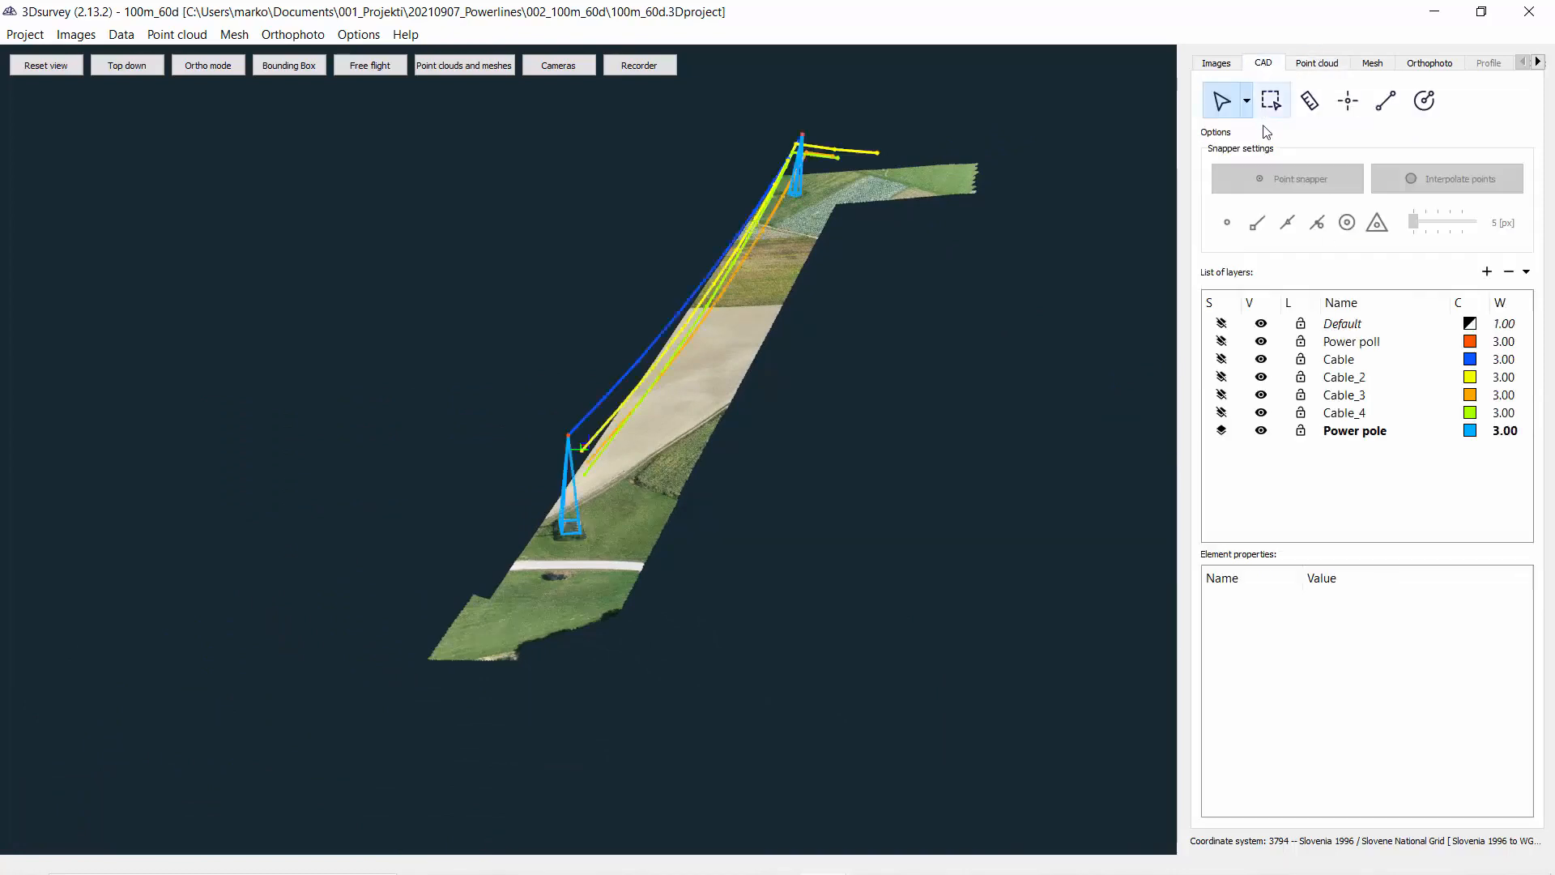
{"action": "left_click", "coordinate": [1487, 271]}
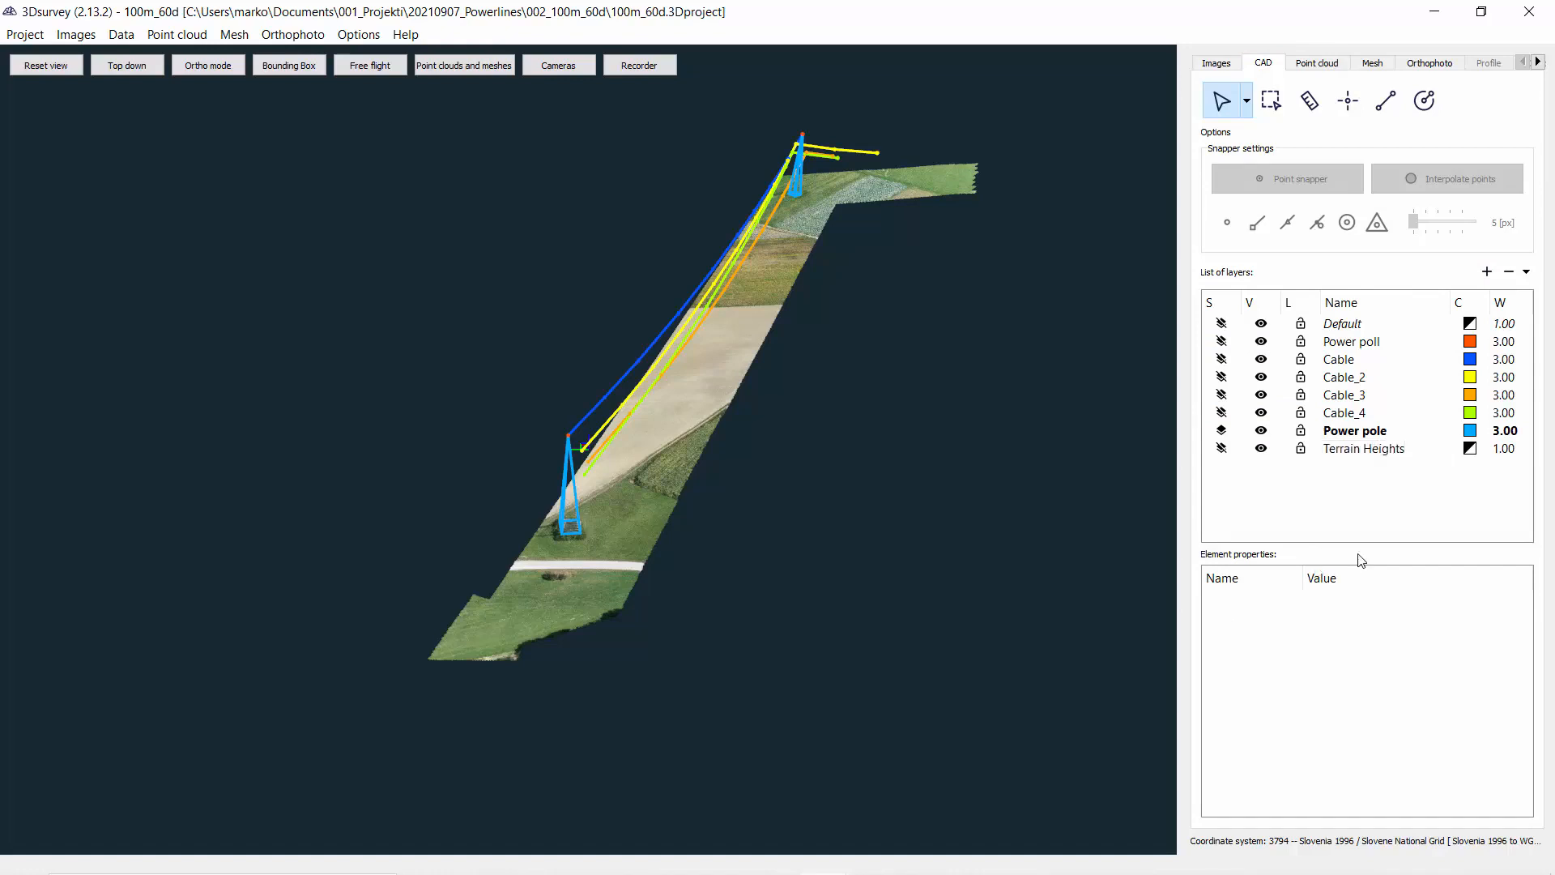
{"action": "left_click", "coordinate": [1222, 448]}
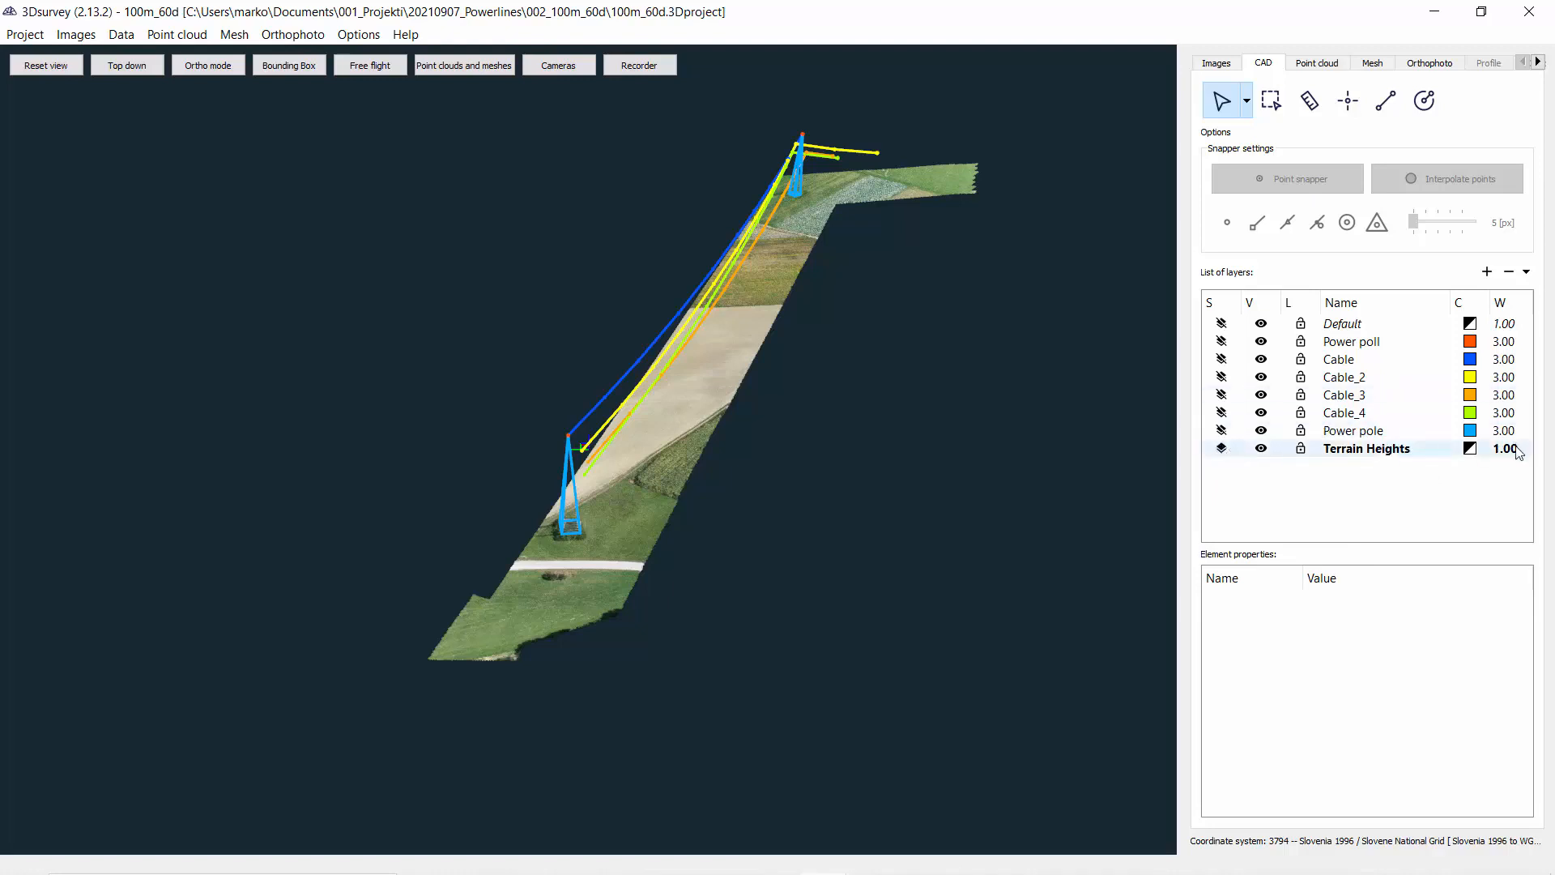
Select the long straight strip of the point cloud with a polygon, leaving out the side branch at its far end.
{"action": "left_click", "coordinate": [1348, 65]}
{"action": "left_click", "coordinate": [1263, 624]}
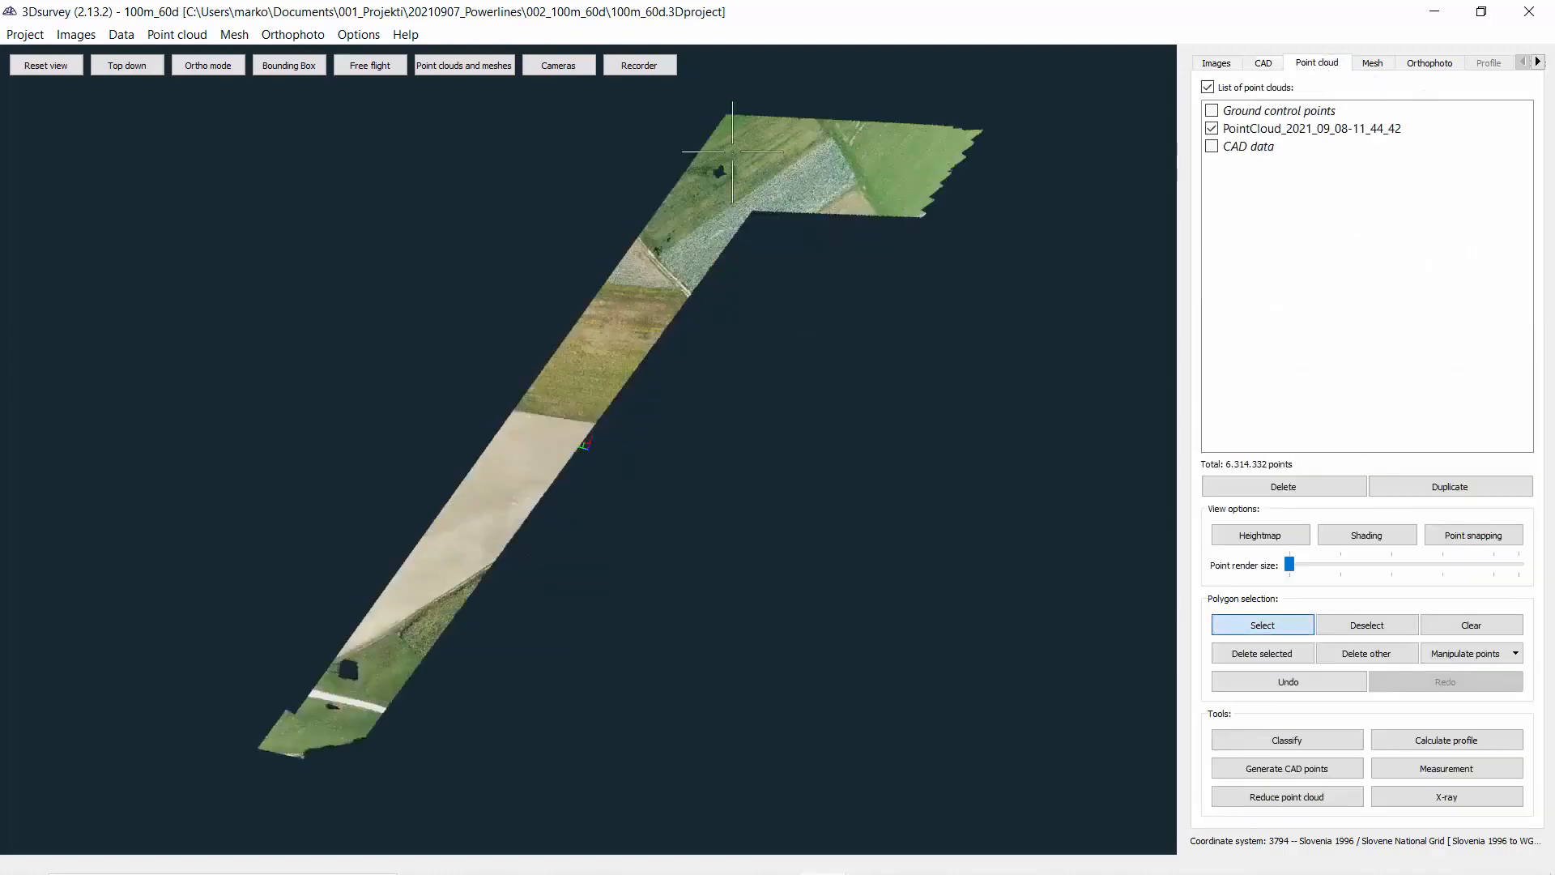
{"action": "left_click", "coordinate": [202, 784]}
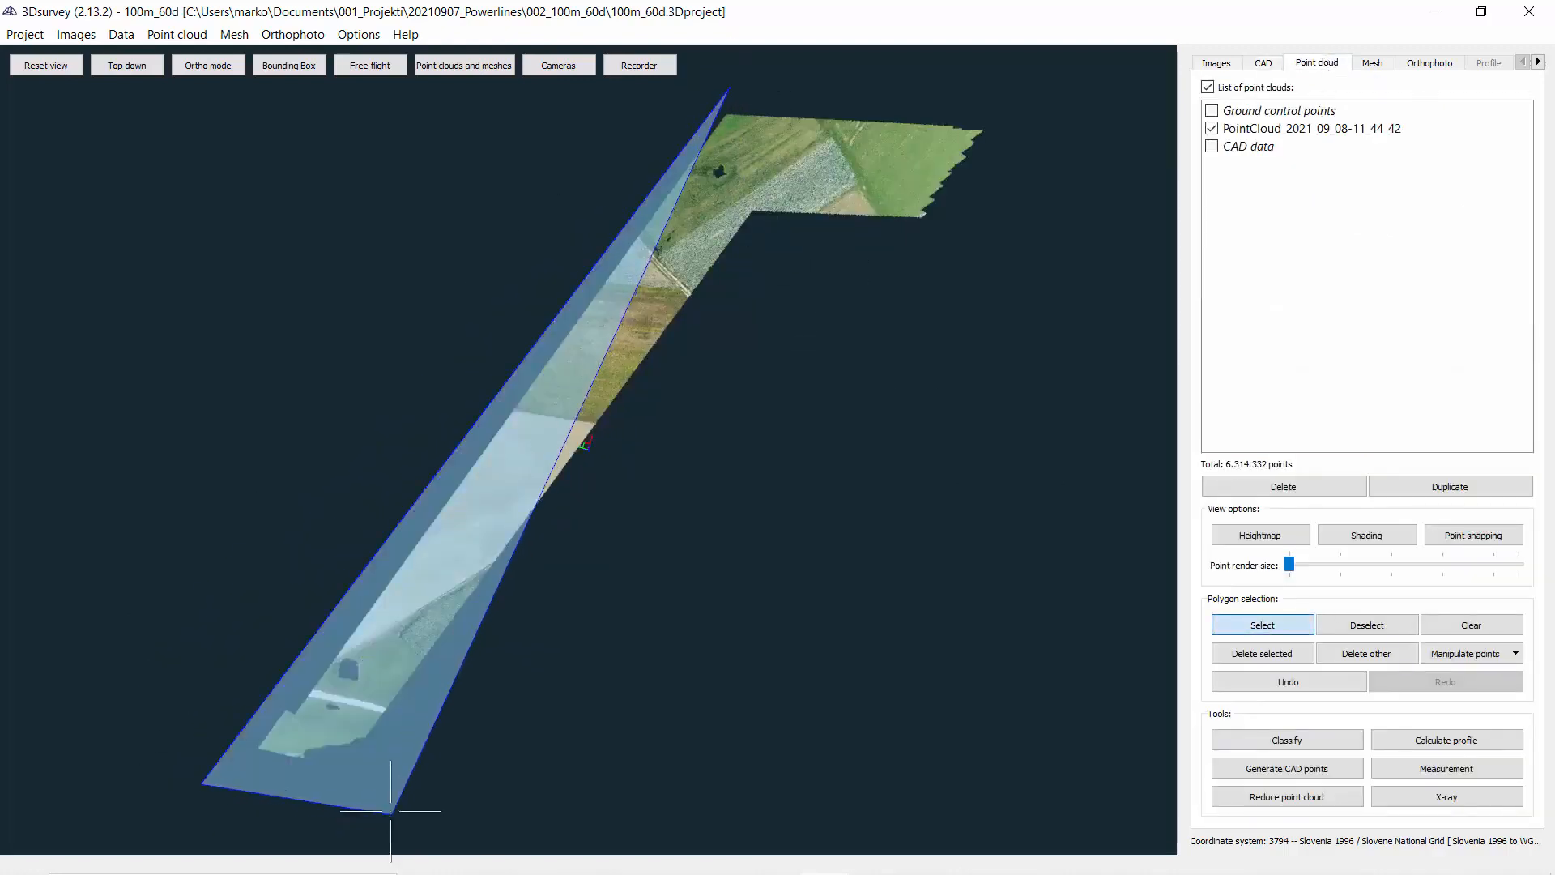
{"action": "left_click", "coordinate": [390, 809]}
{"action": "left_click", "coordinate": [771, 219]}
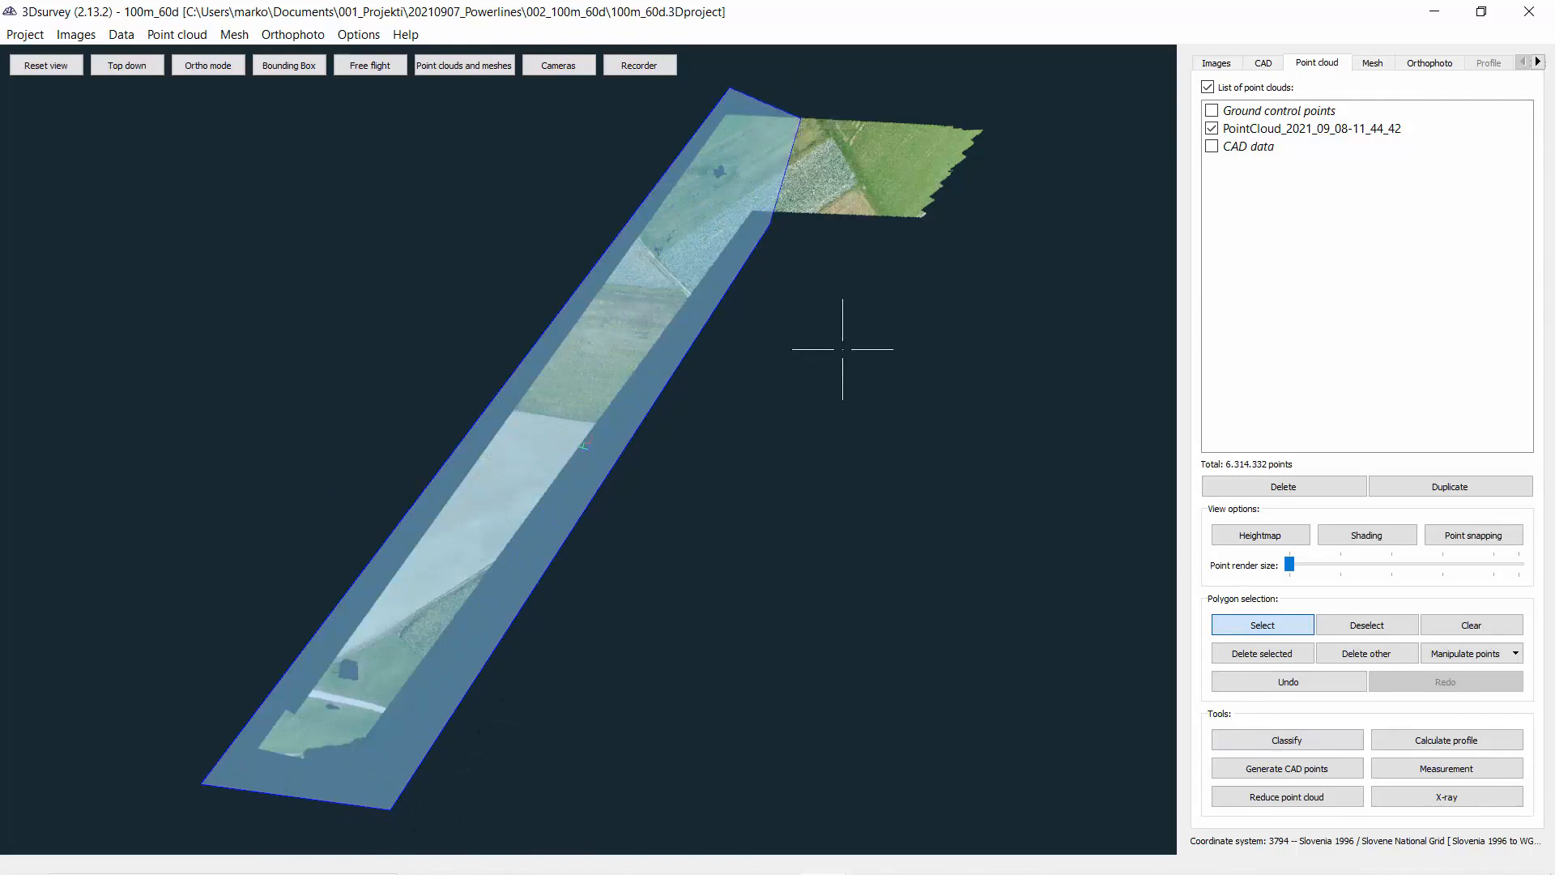
{"action": "right_click", "coordinate": [1095, 669]}
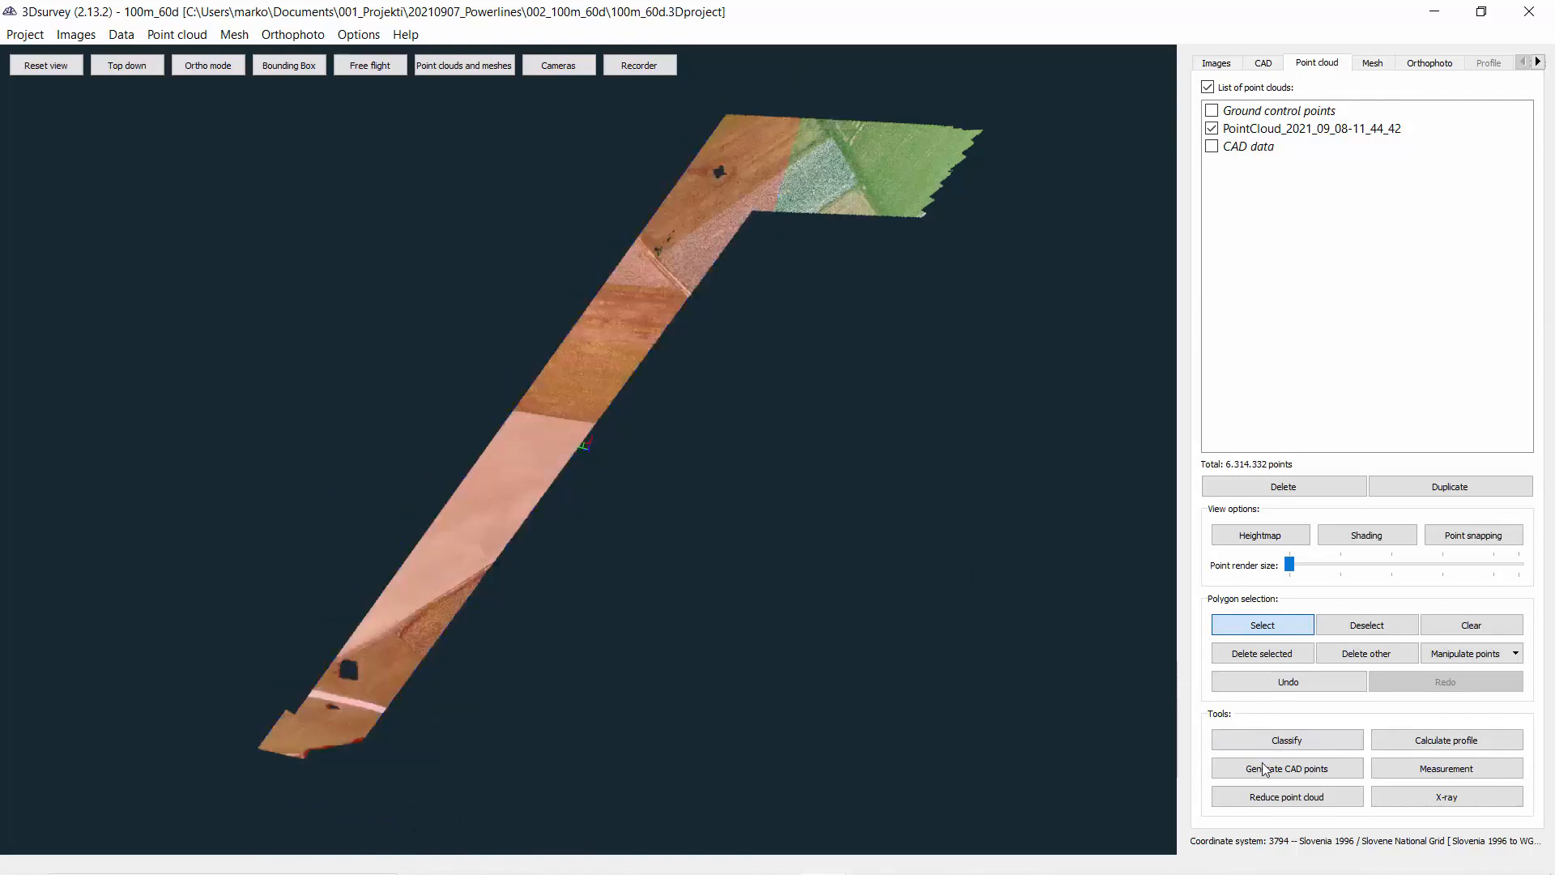
Generate a CAD point grid from the current selection on Terrain Heights, with 10 m spacing, 1 m interpolation radius and snapping to the lowest point.
{"action": "left_click", "coordinate": [1273, 771]}
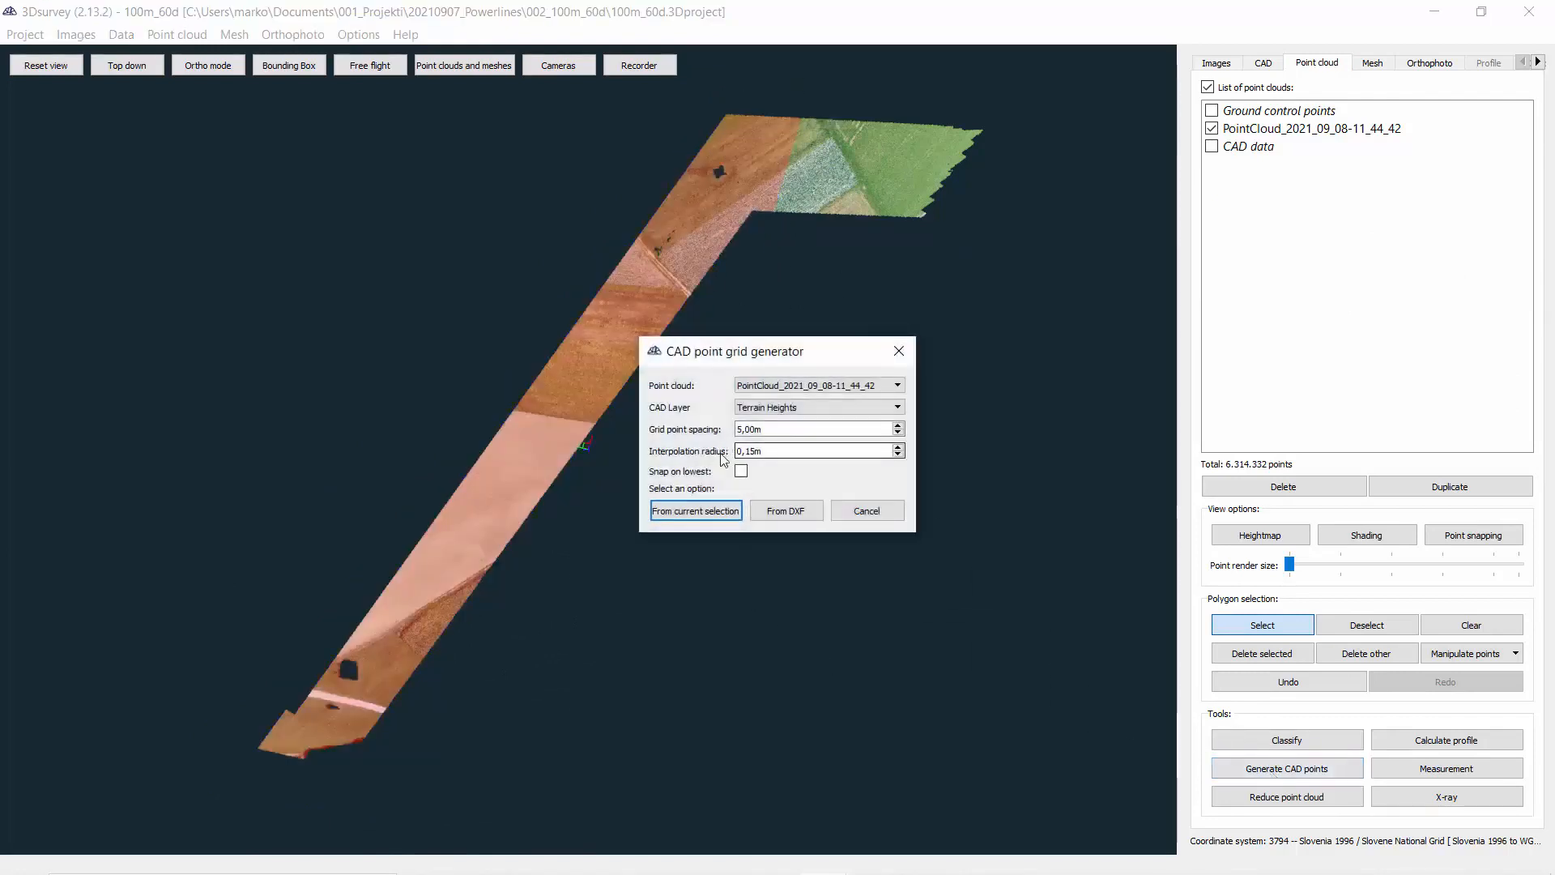
{"action": "left_click", "coordinate": [743, 429]}
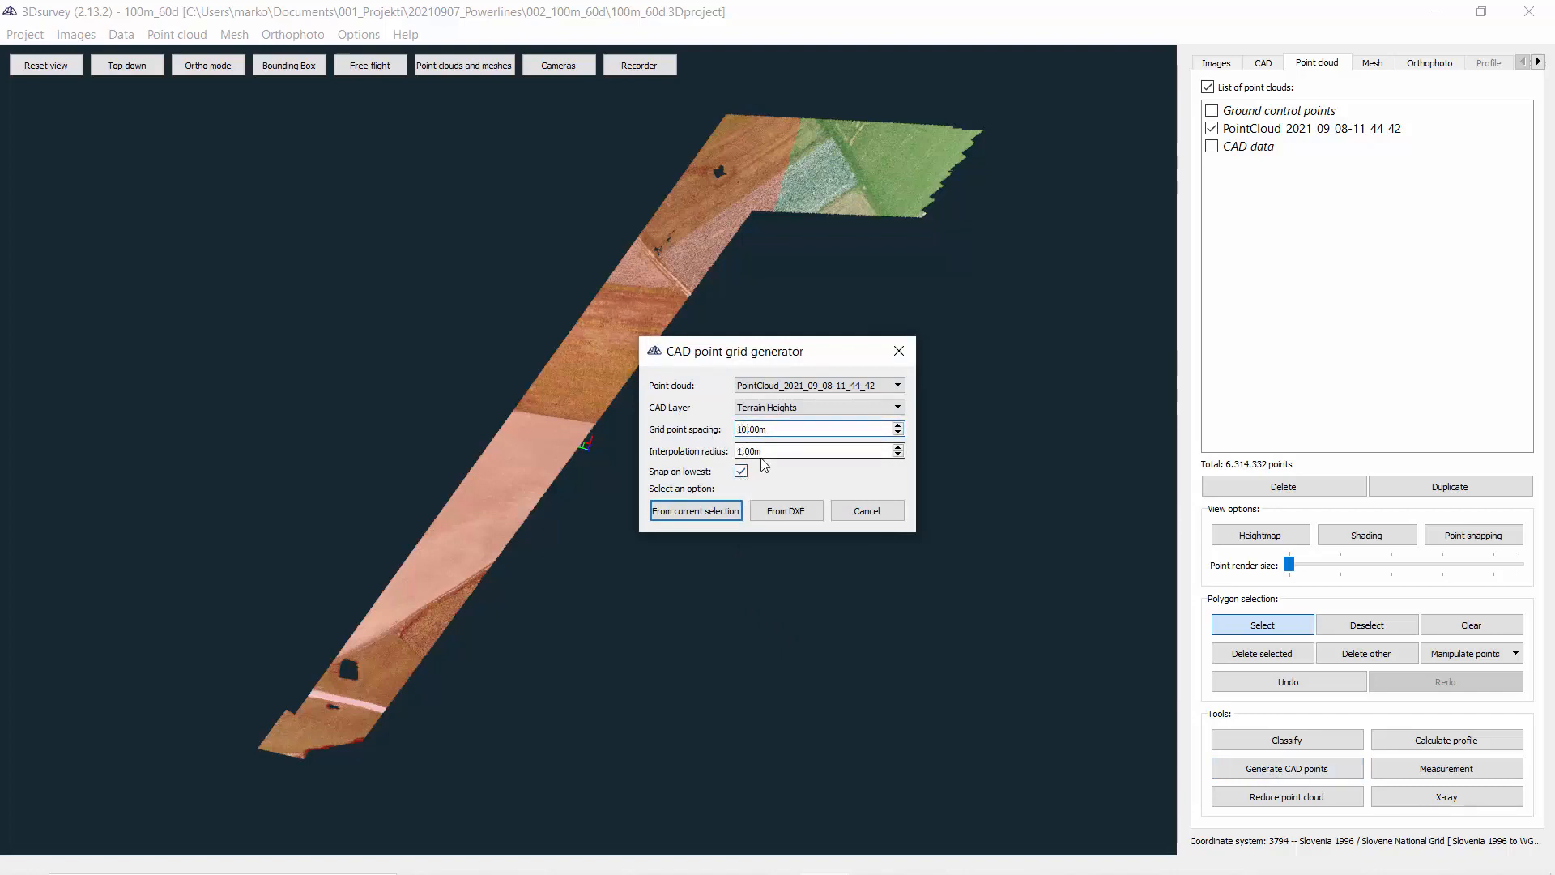
{"action": "left_click", "coordinate": [703, 513]}
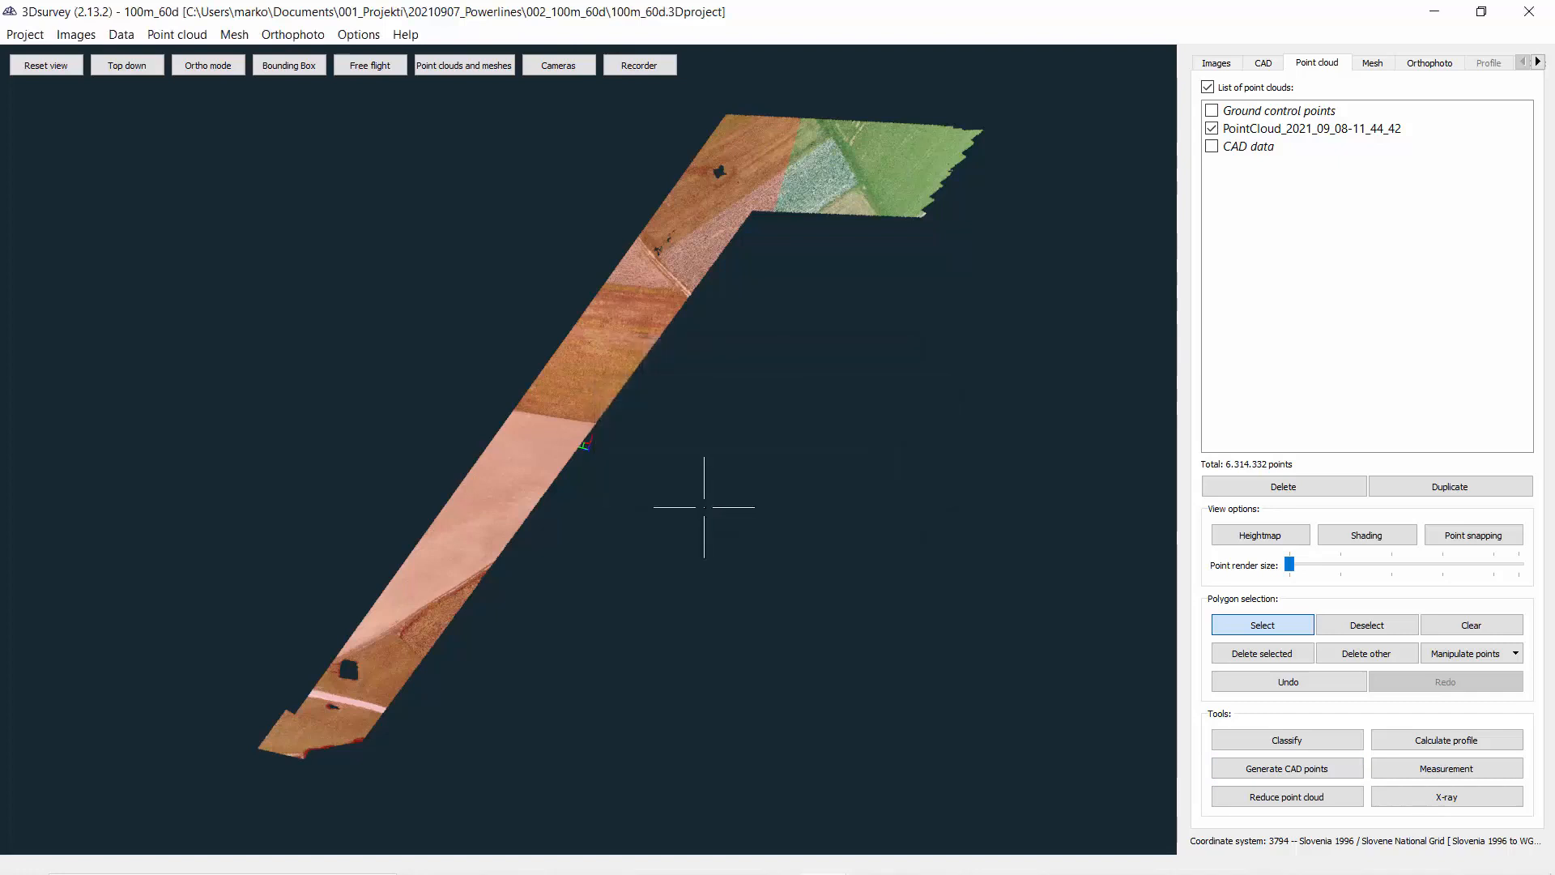
Examine the terrain height points along the strip together with the pylons and cables from several sides.
{"action": "scroll", "coordinate": [399, 603], "scroll_direction": "up", "scroll_amount": 5}
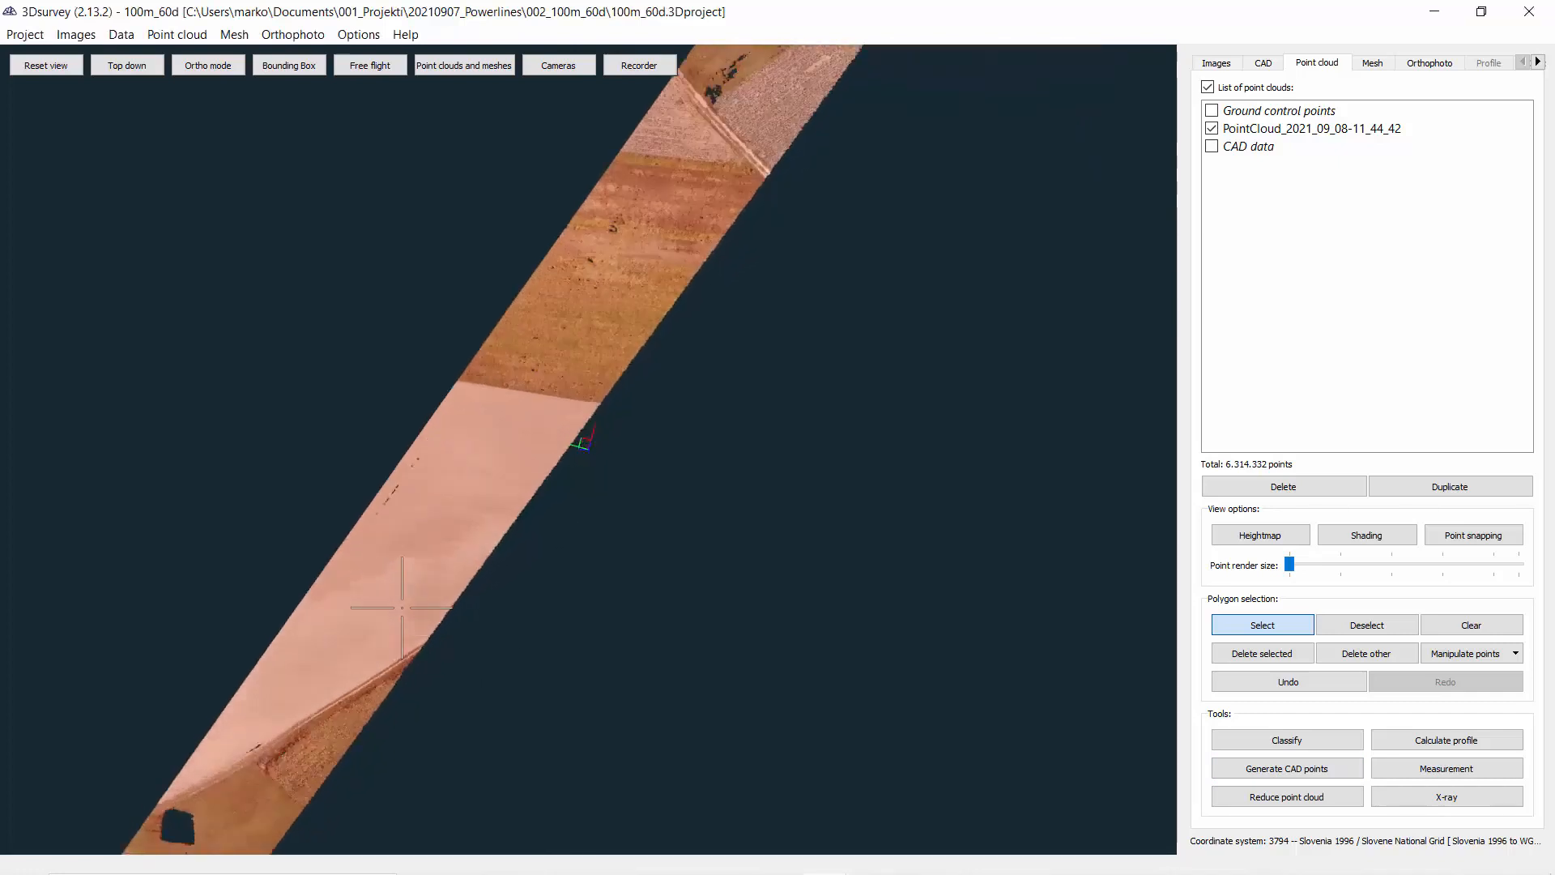
{"action": "middle_click_drag", "start_coordinate": [405, 605], "coordinate": [608, 573]}
{"action": "scroll", "coordinate": [607, 572], "scroll_direction": "down", "scroll_amount": 2}
{"action": "left_click_drag", "start_coordinate": [608, 573], "coordinate": [833, 475]}
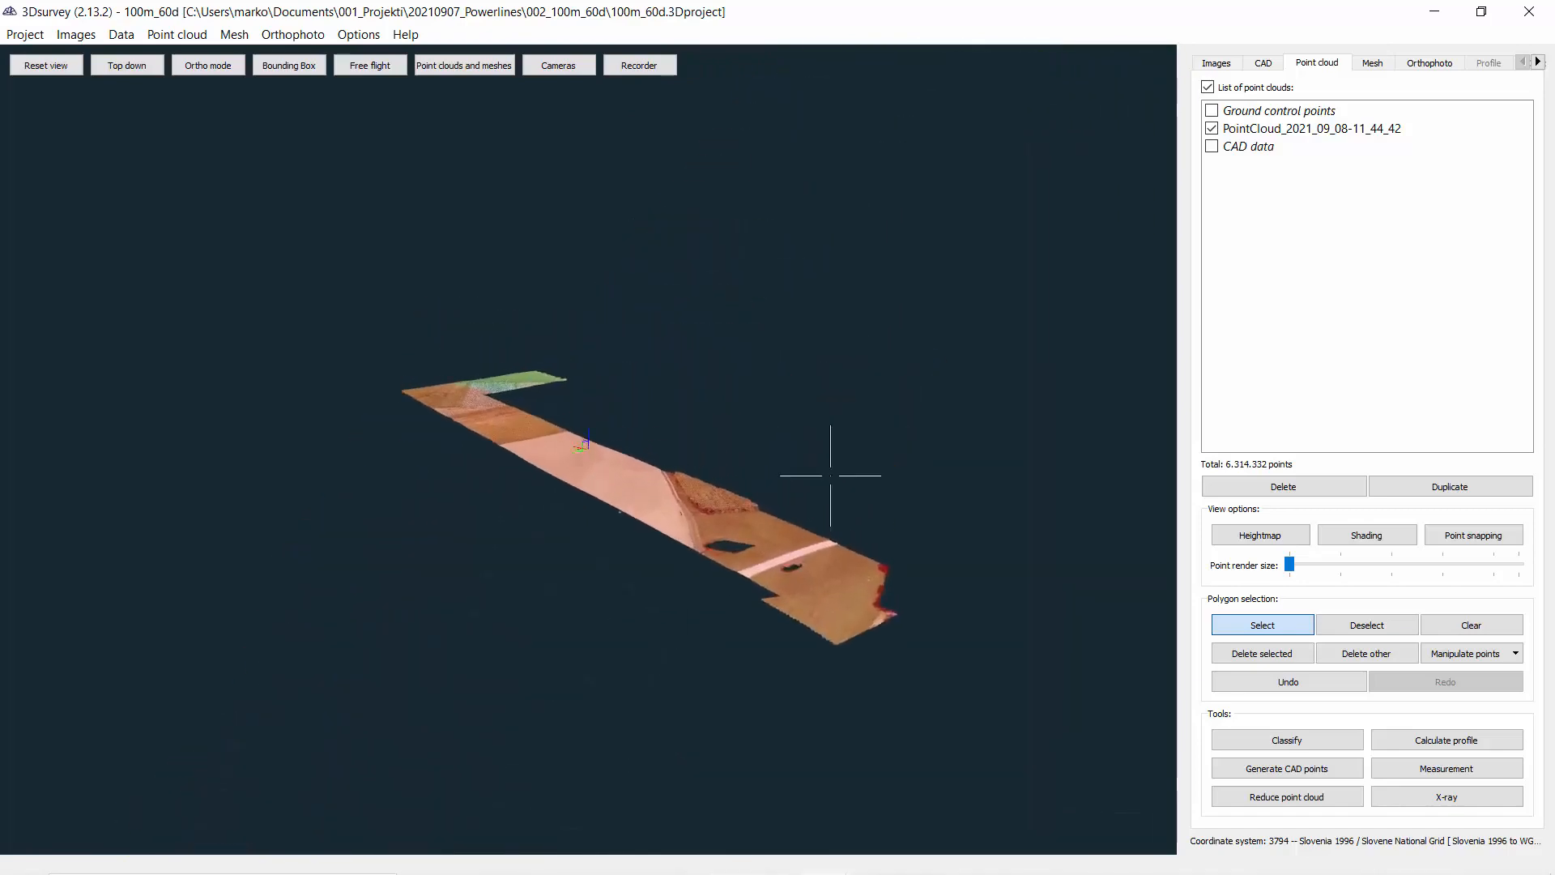
{"action": "left_click", "coordinate": [1265, 63]}
{"action": "left_click_drag", "start_coordinate": [1061, 473], "coordinate": [519, 616]}
{"action": "scroll", "coordinate": [541, 602], "scroll_direction": "up", "scroll_amount": 2}
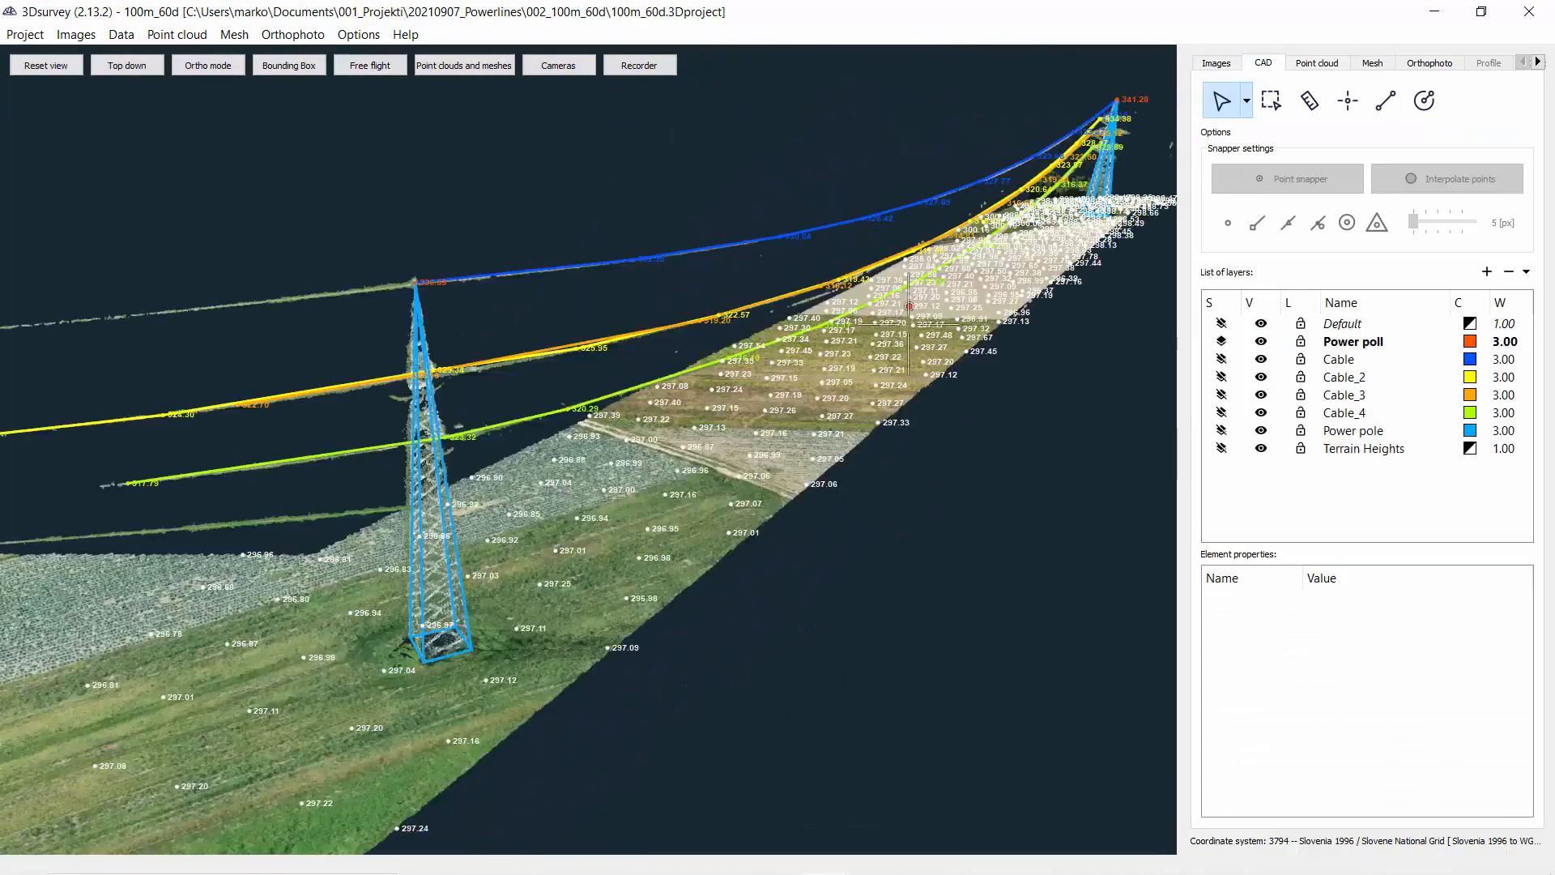
{"action": "left_click_drag", "start_coordinate": [683, 470], "coordinate": [551, 392]}
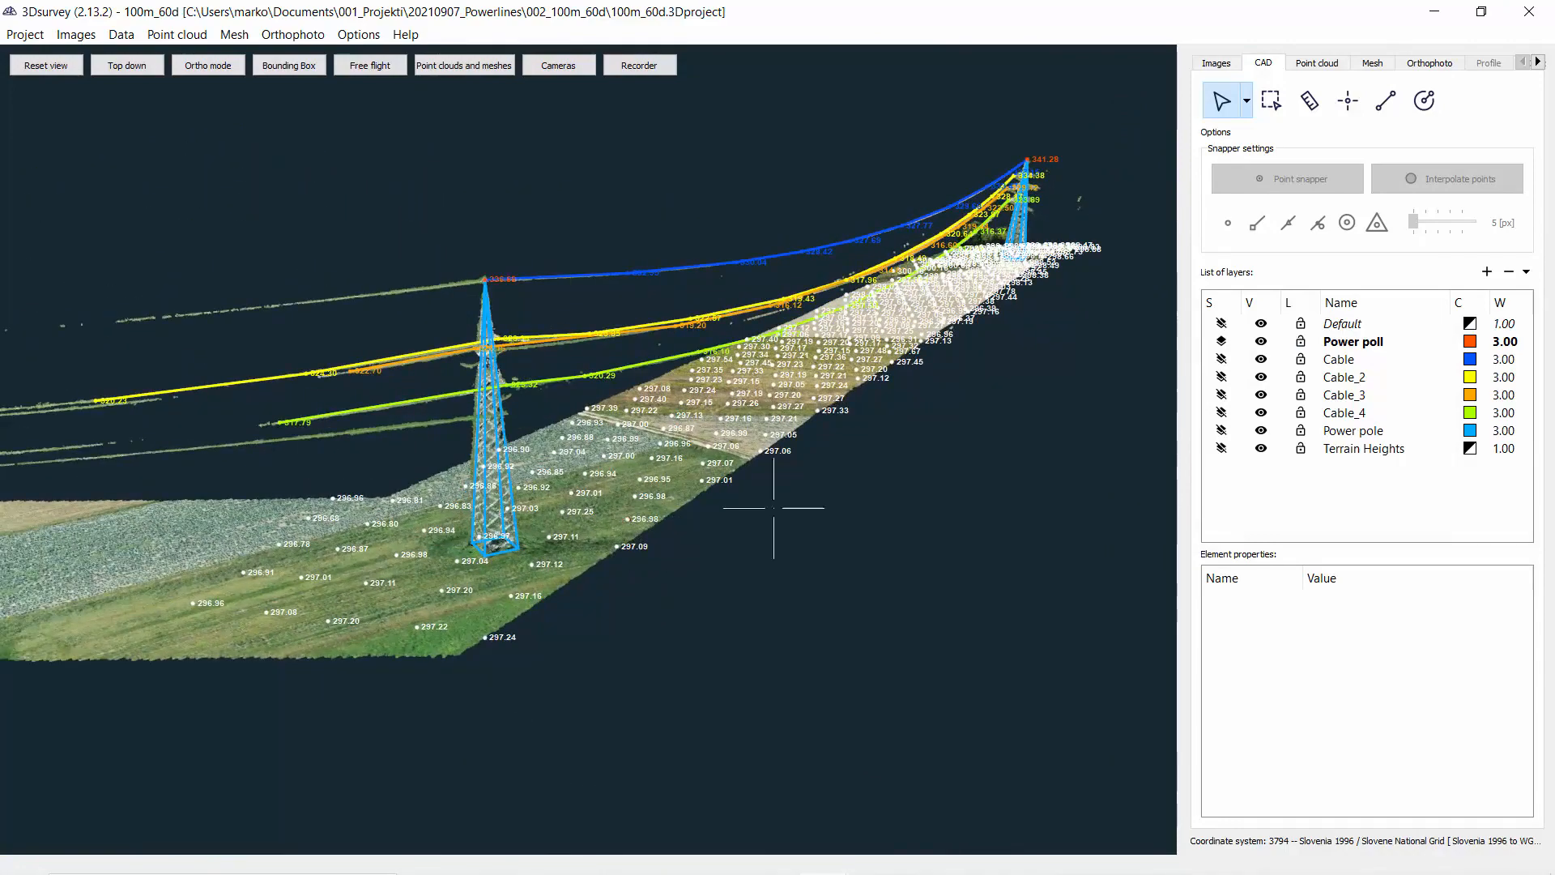
{"action": "scroll", "coordinate": [781, 457], "scroll_direction": "up", "scroll_amount": 2}
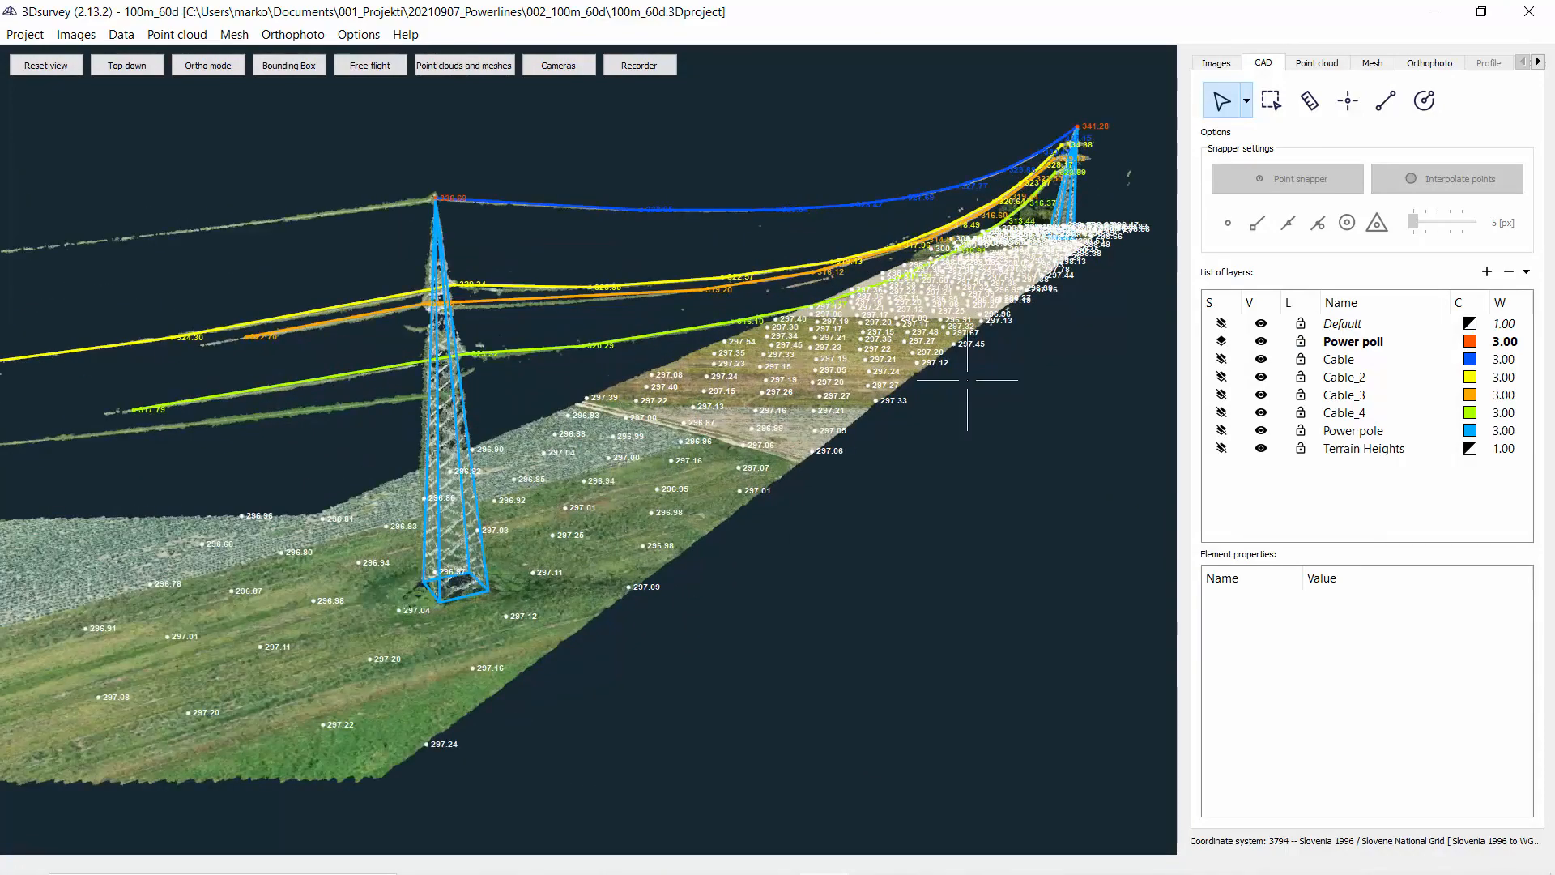
{"action": "middle_click_drag", "start_coordinate": [967, 379], "coordinate": [861, 459]}
{"action": "scroll", "coordinate": [861, 458], "scroll_direction": "up", "scroll_amount": 2}
{"action": "left_click_drag", "start_coordinate": [861, 458], "coordinate": [798, 423]}
{"action": "left_click_drag", "start_coordinate": [891, 360], "coordinate": [575, 256]}
{"action": "left_click", "coordinate": [576, 256]}
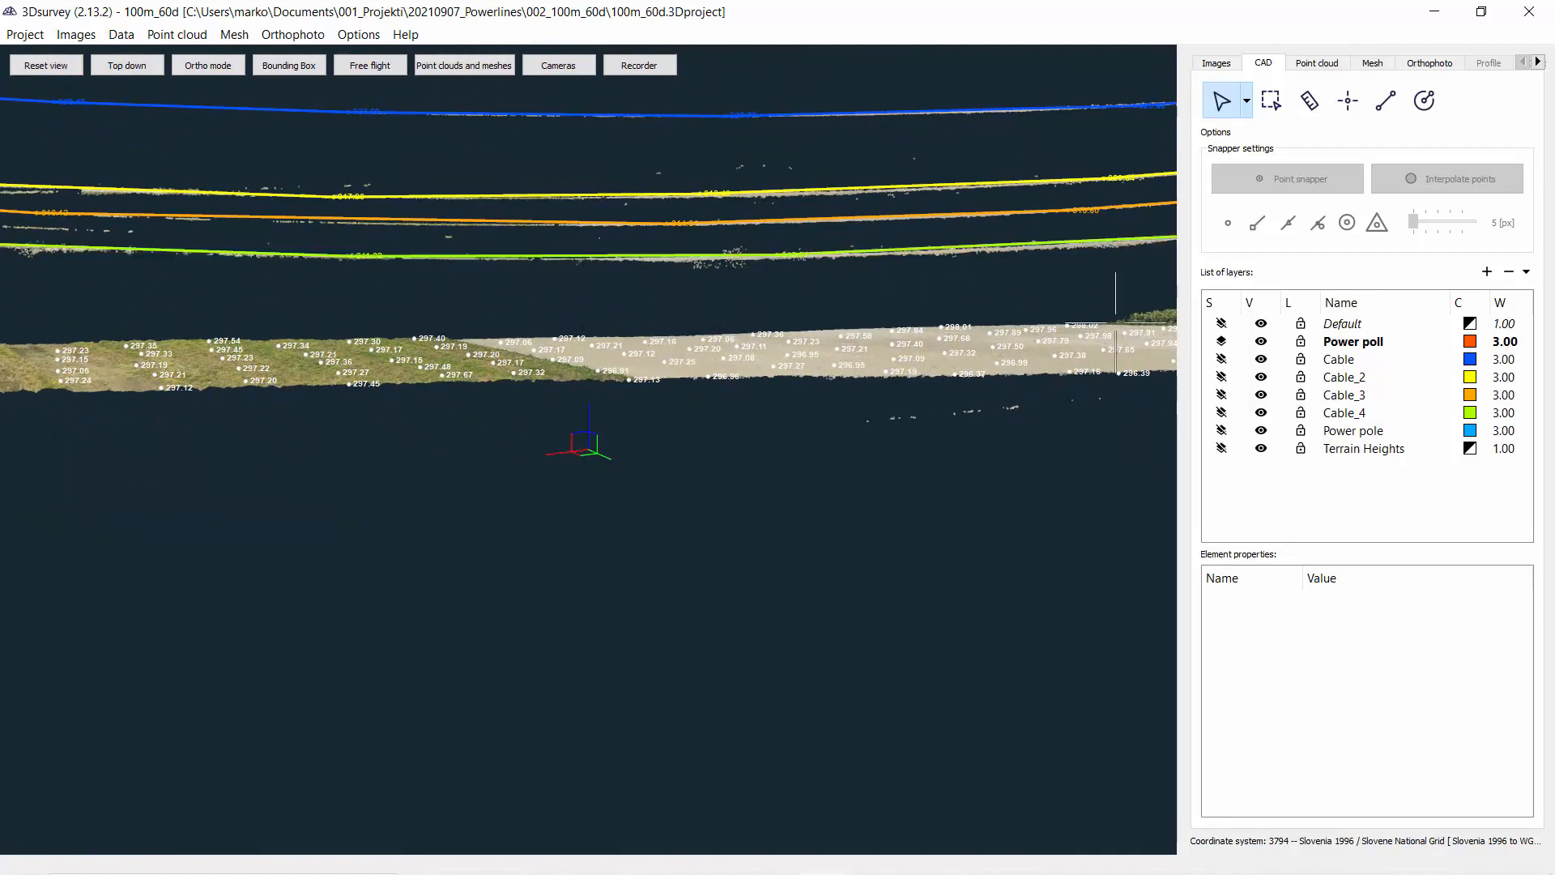
Add a height-difference measurement from the green cable above the sandy field to the ground directly beneath it, aligning the end point in plan view.
{"action": "left_click", "coordinate": [1310, 102]}
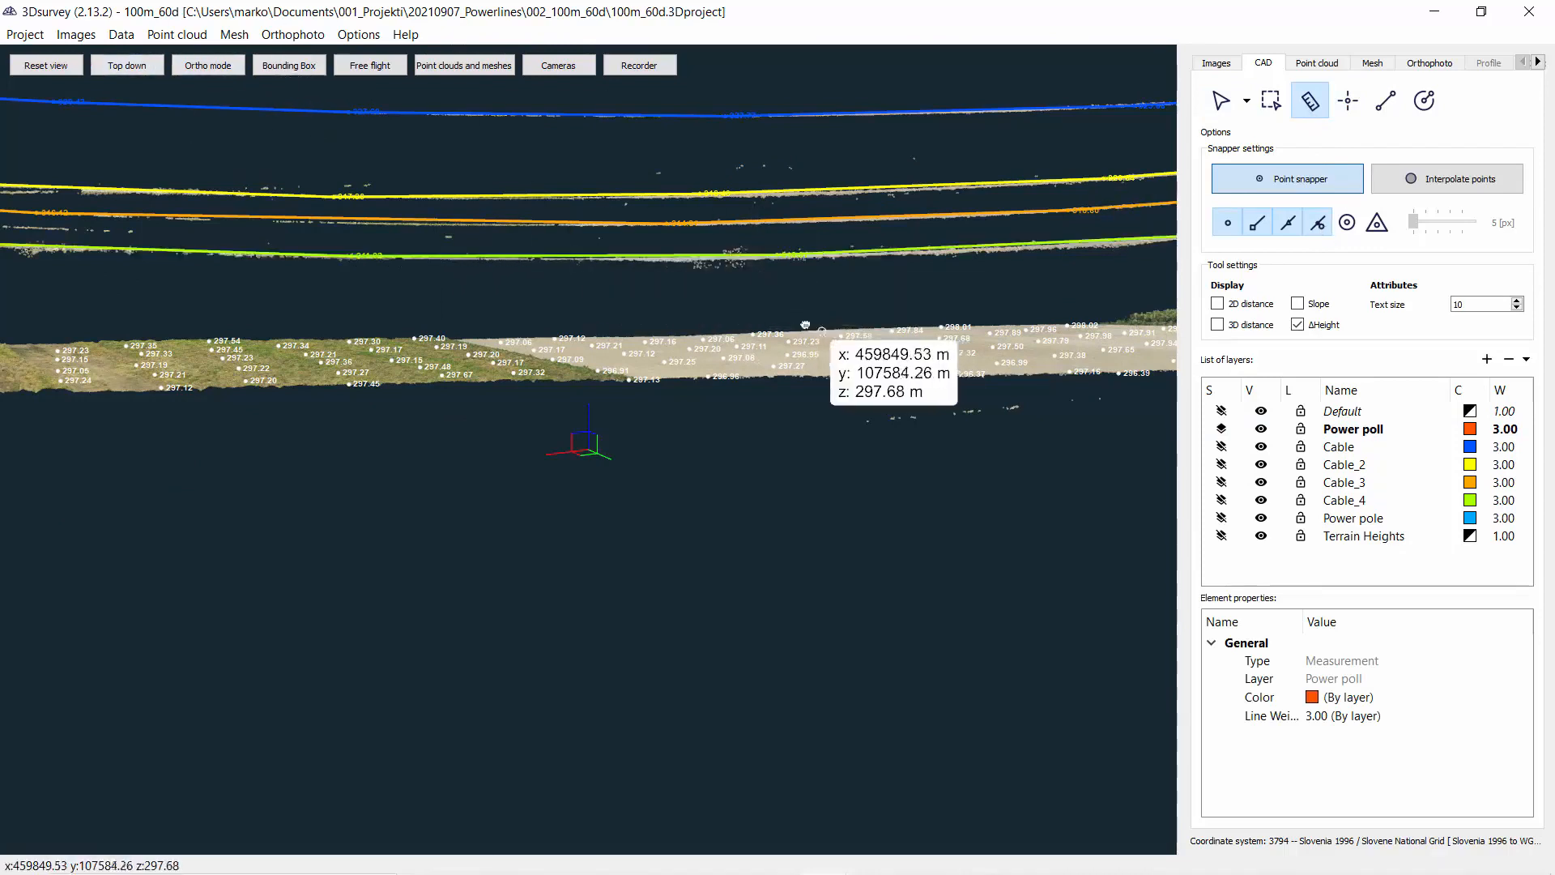
{"action": "left_click_drag", "start_coordinate": [805, 325], "coordinate": [823, 318]}
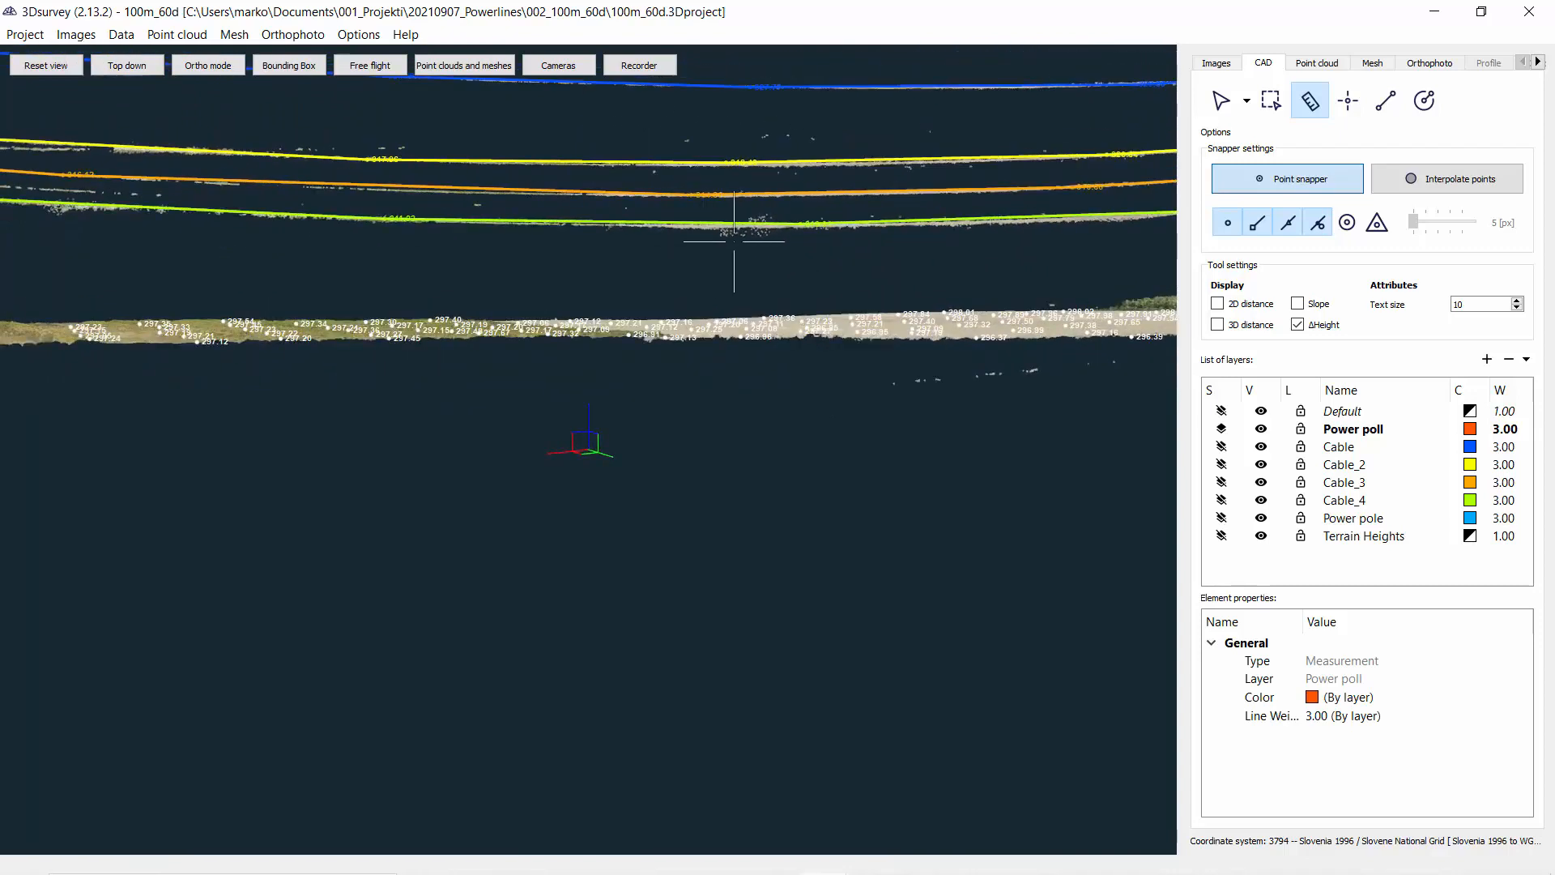
{"action": "left_click", "coordinate": [735, 231]}
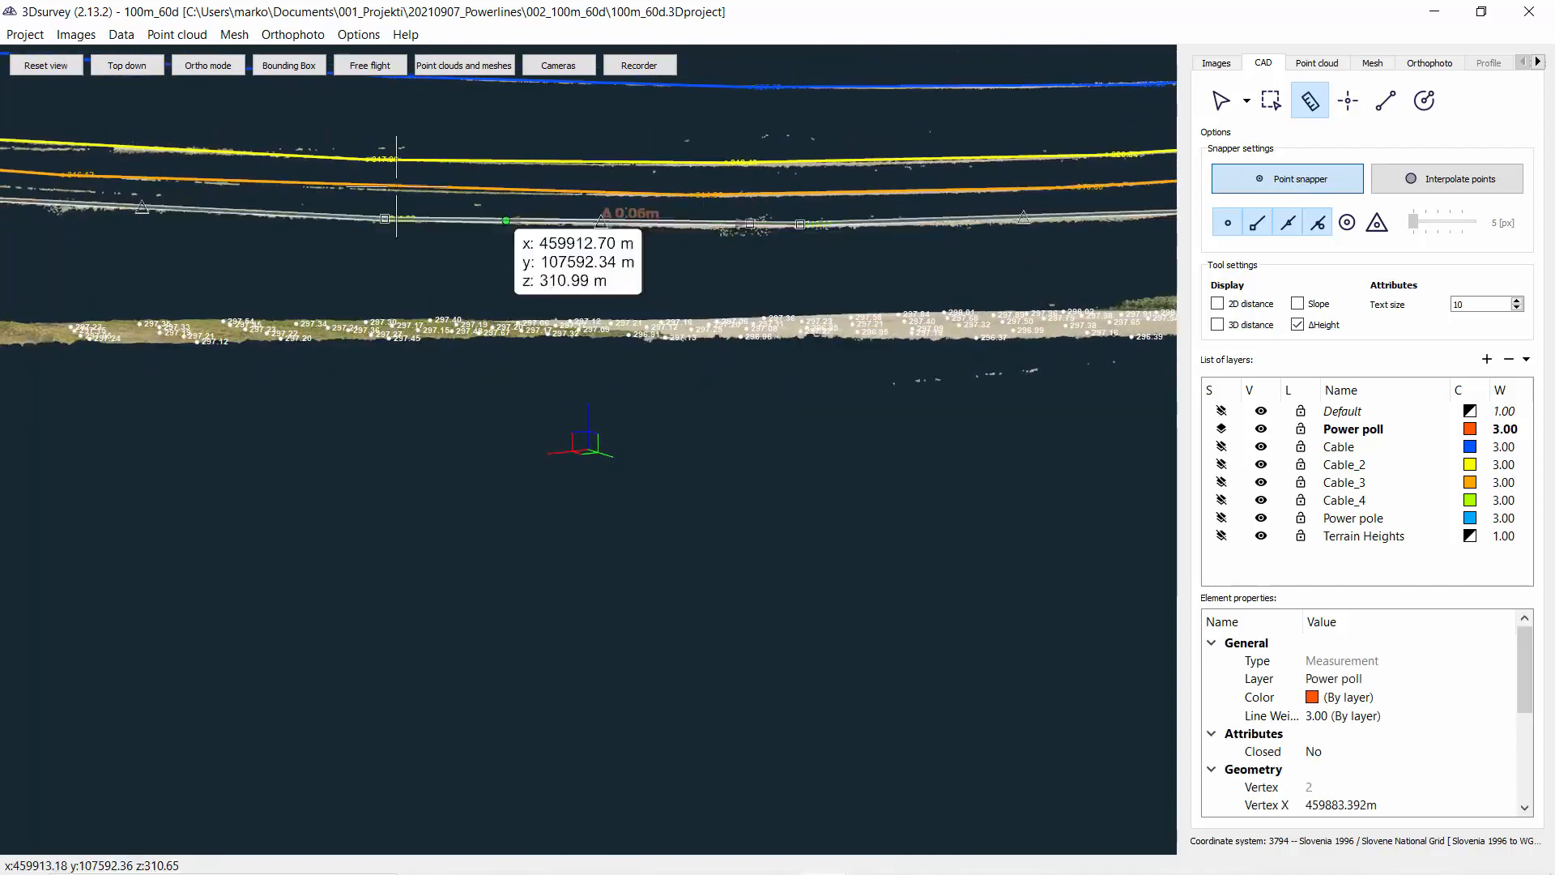
{"action": "left_click", "coordinate": [328, 158]}
{"action": "left_click", "coordinate": [135, 71]}
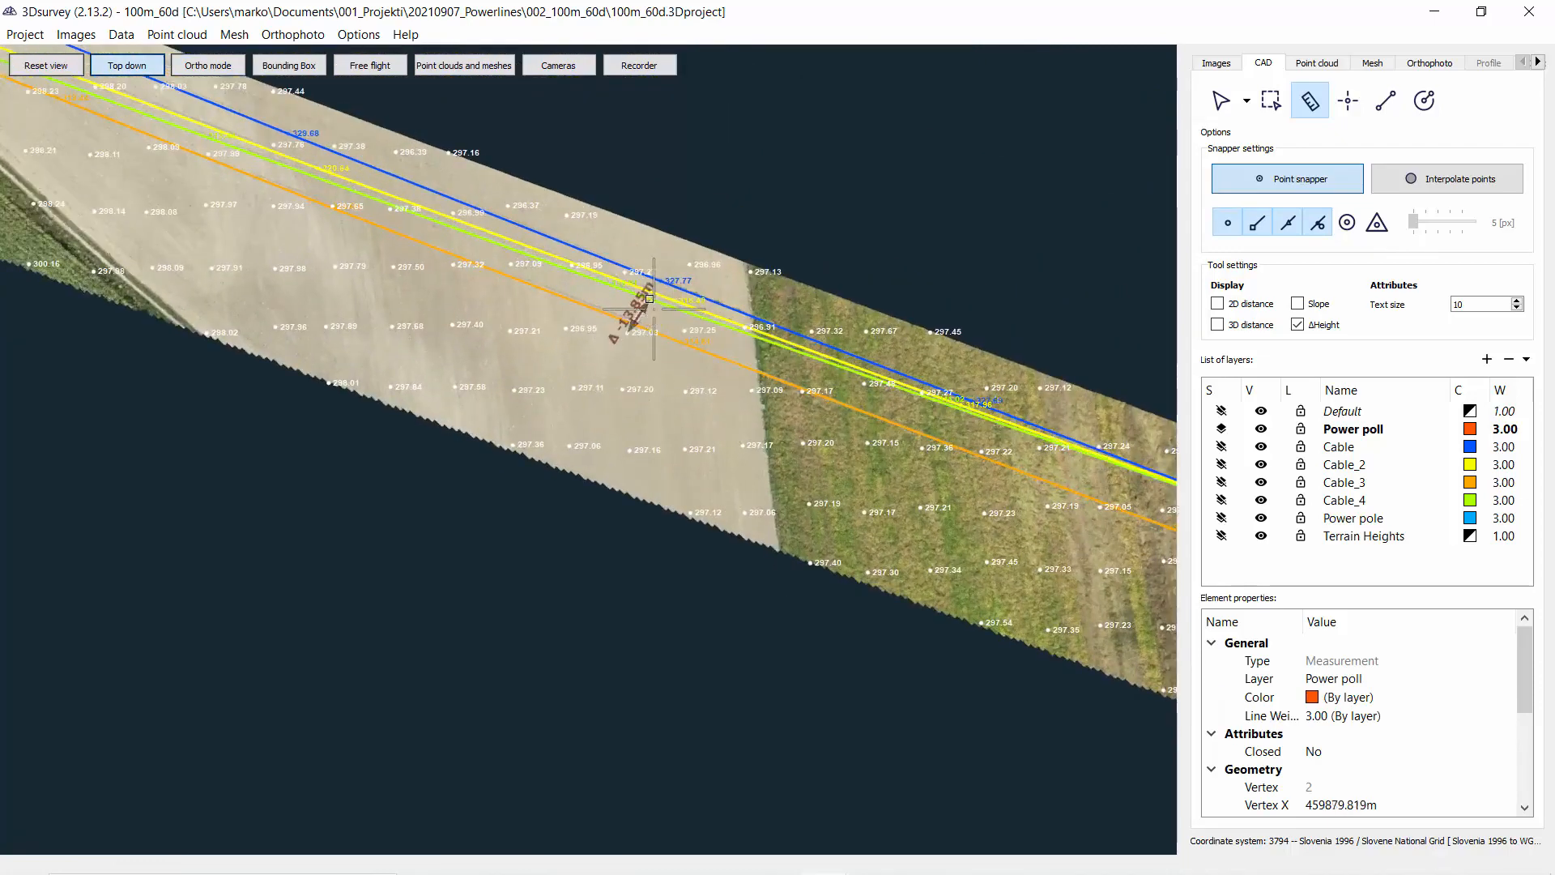
{"action": "mouse_move", "coordinate": [648, 298]}
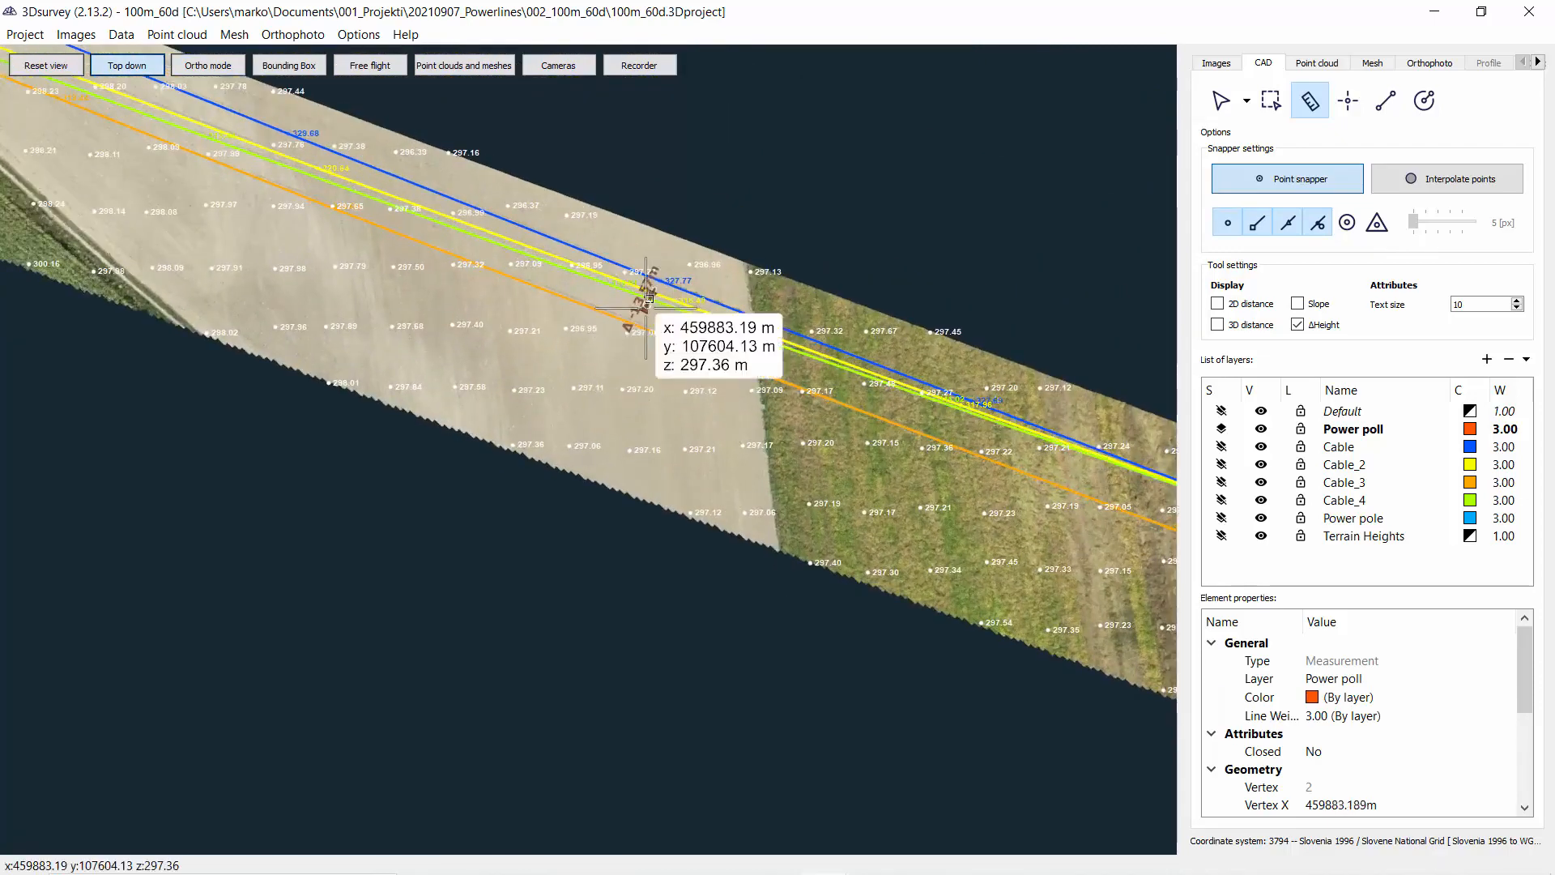
{"action": "left_click", "coordinate": [648, 301]}
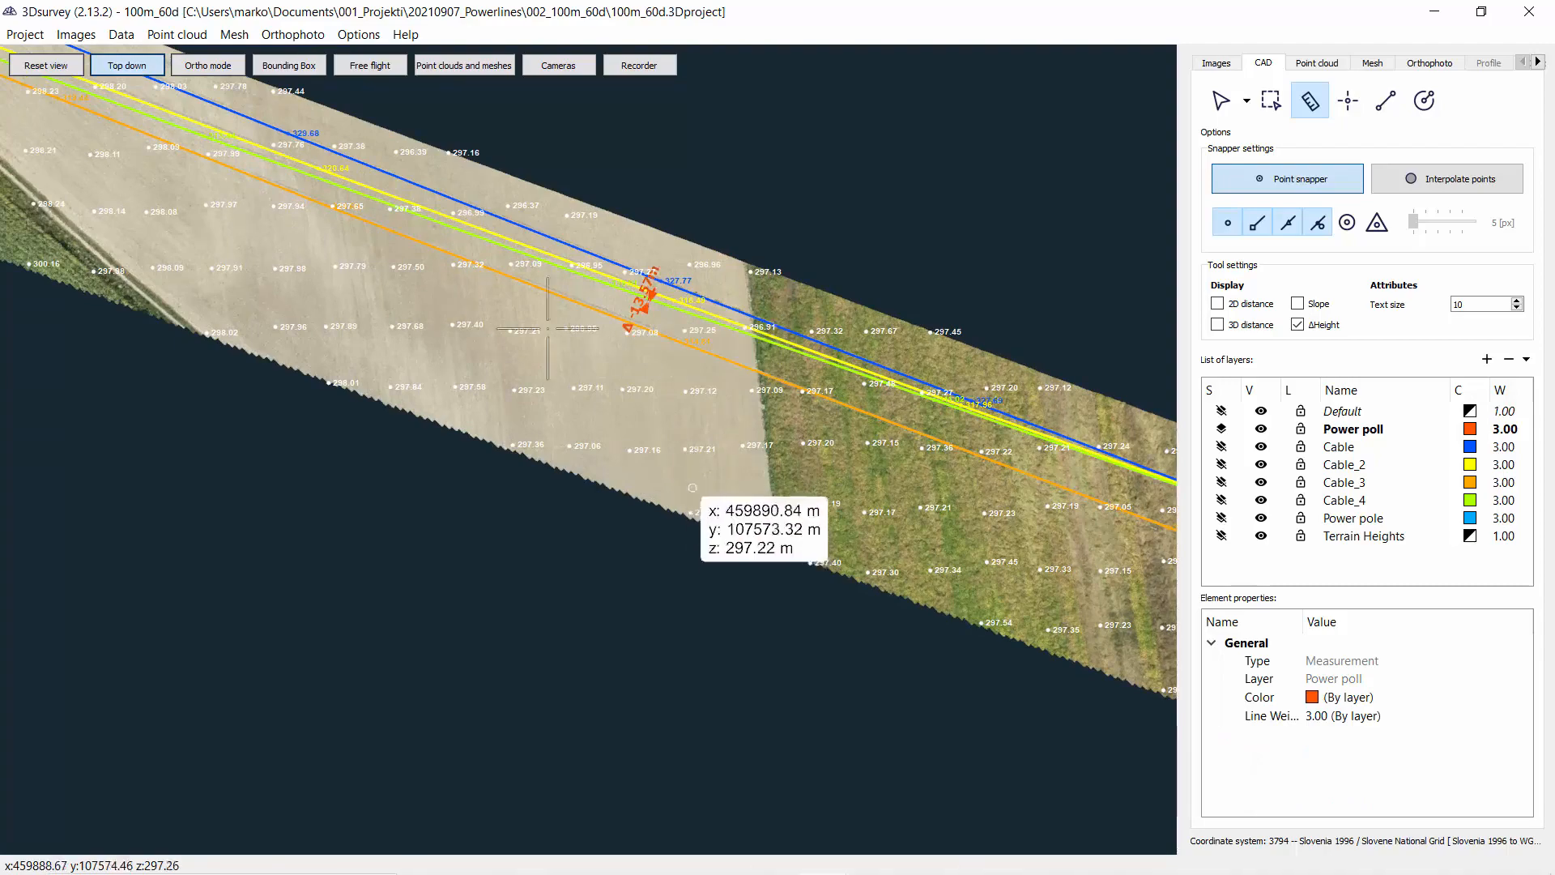
Inspect the vertical clearance measurement and the surrounding cables, pylons and terrain heights, both close up and along the whole line.
{"action": "left_click_drag", "start_coordinate": [729, 381], "coordinate": [579, 223]}
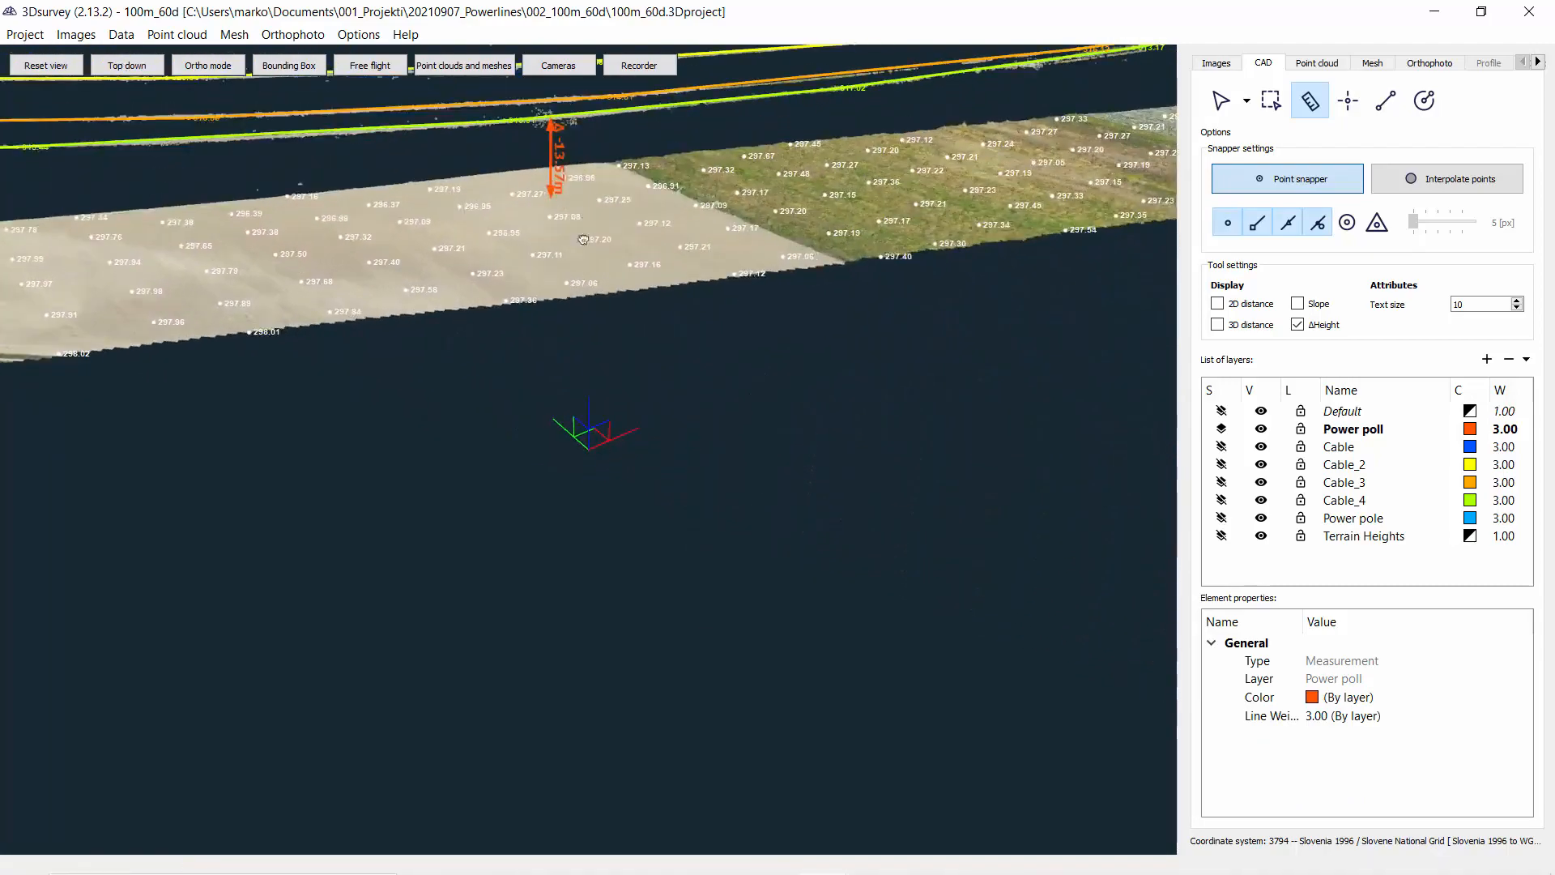
{"action": "scroll", "coordinate": [589, 434], "scroll_direction": "up", "scroll_amount": 5}
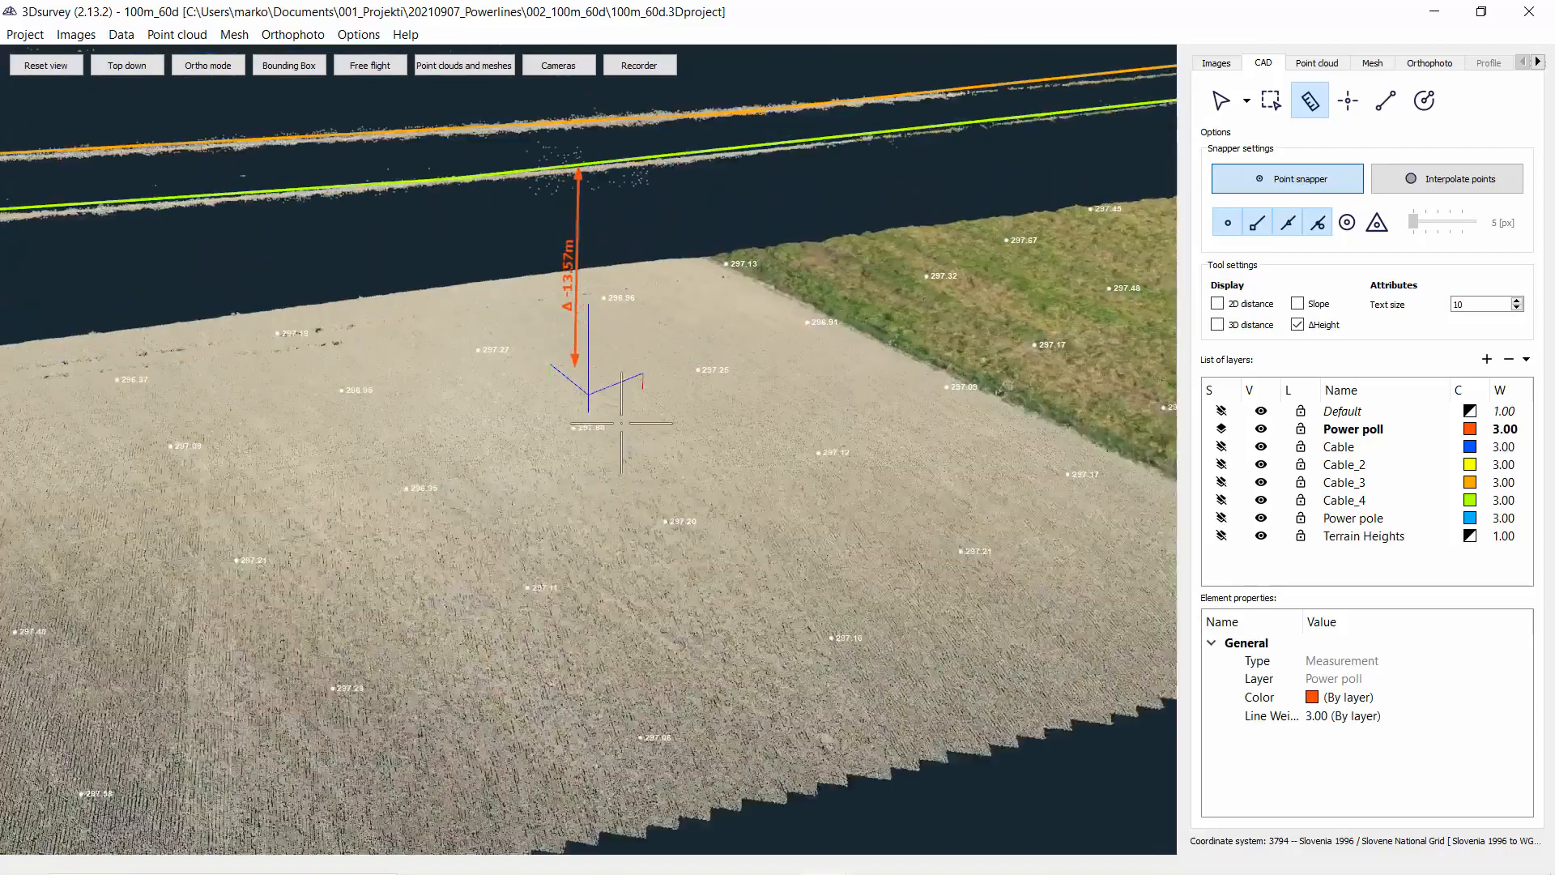
{"action": "left_click_drag", "start_coordinate": [621, 422], "coordinate": [589, 396]}
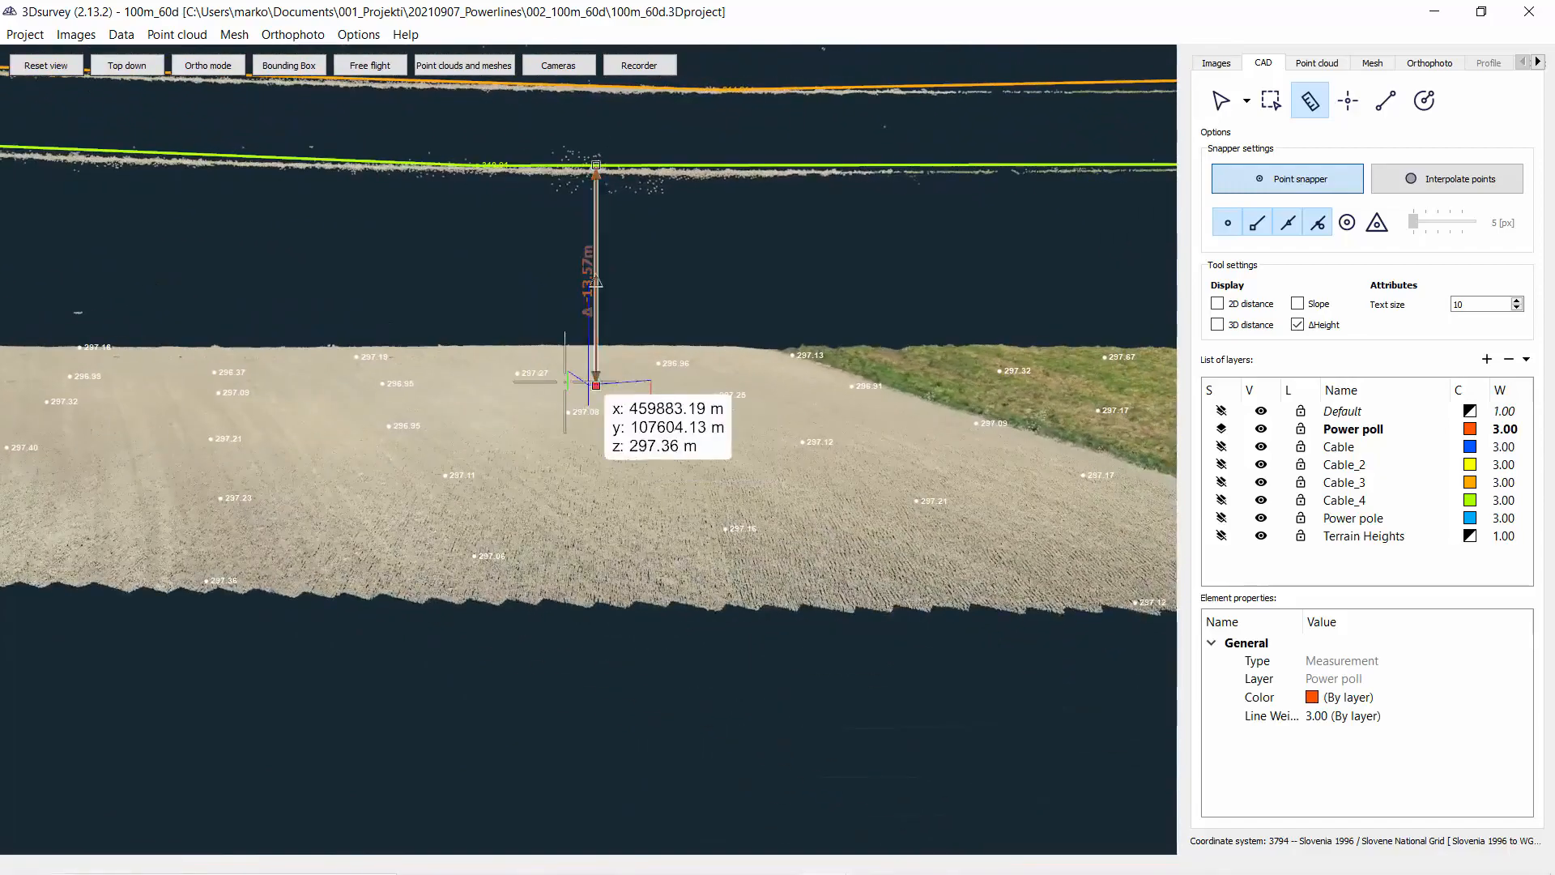
{"action": "scroll", "coordinate": [483, 518], "scroll_direction": "down", "scroll_amount": 5}
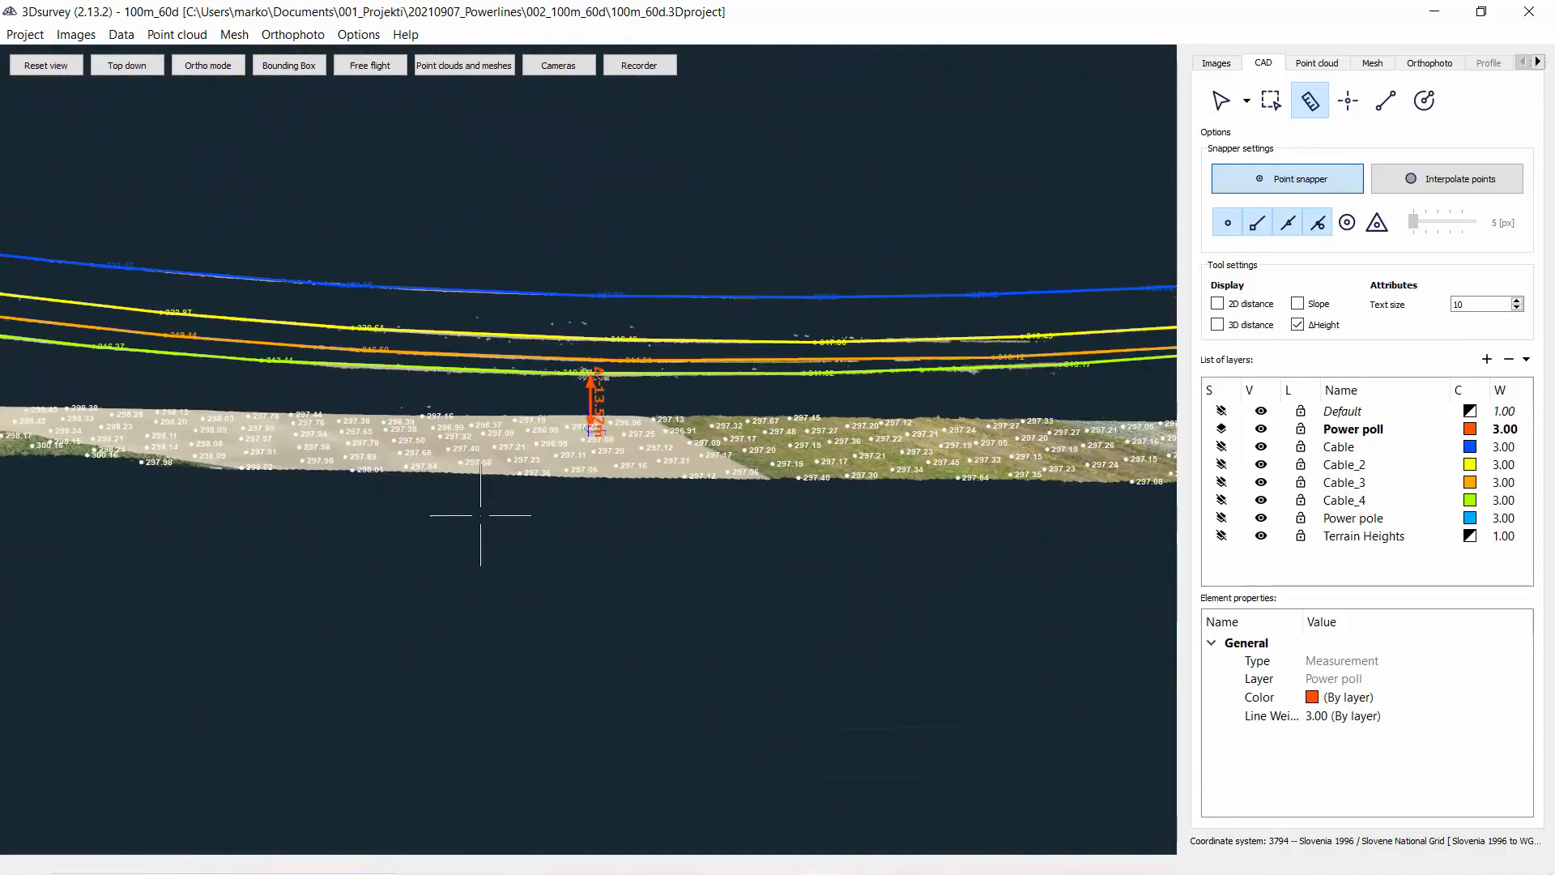
{"action": "left_click_drag", "start_coordinate": [481, 515], "coordinate": [519, 531]}
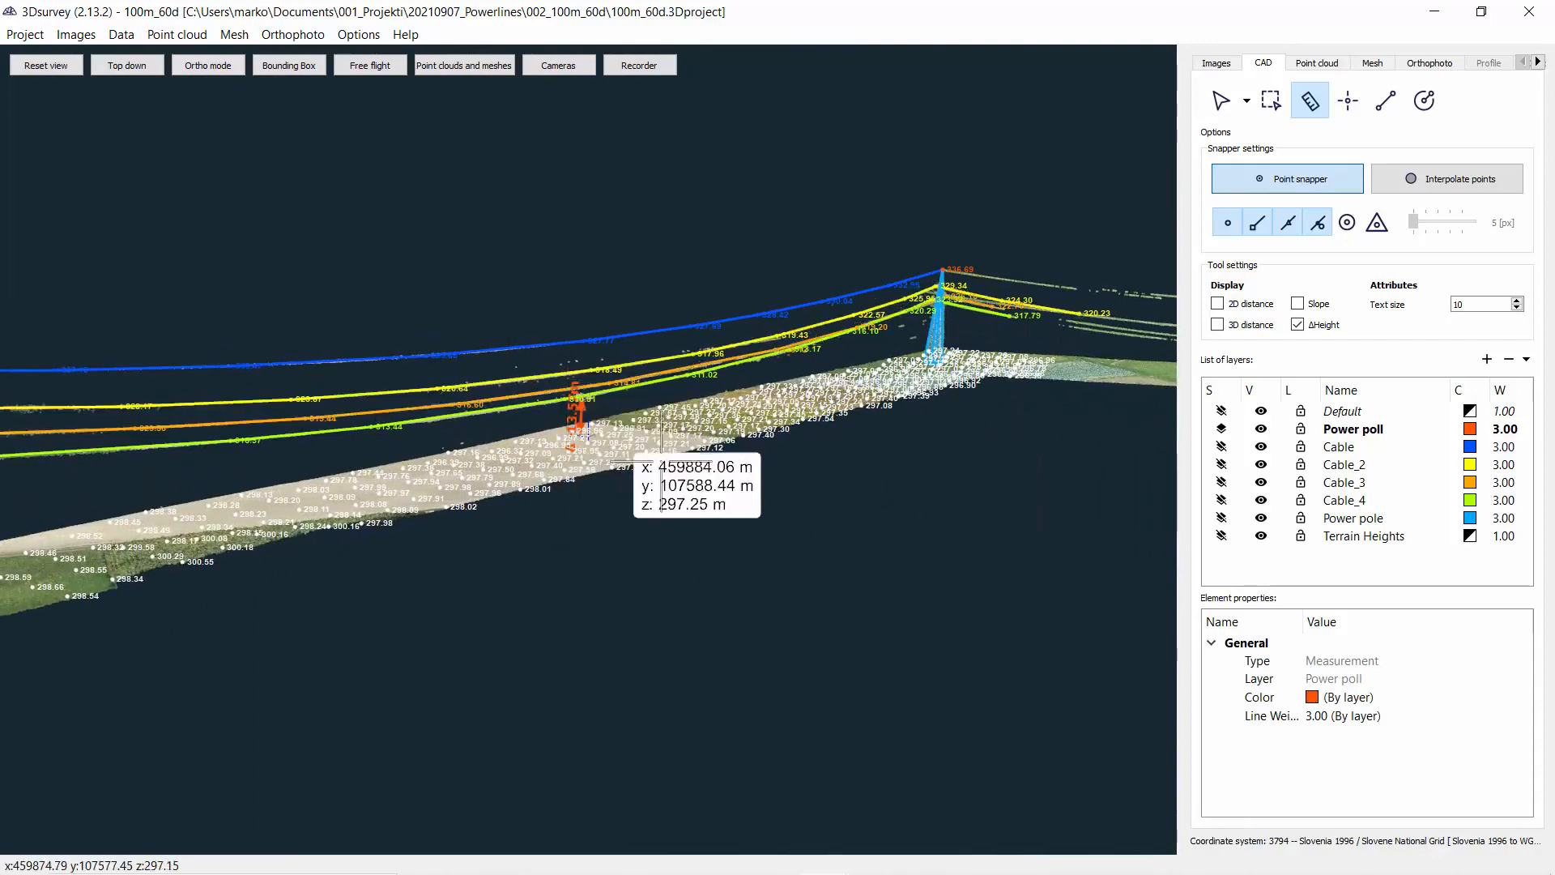
{"action": "left_click_drag", "start_coordinate": [721, 511], "coordinate": [615, 511]}
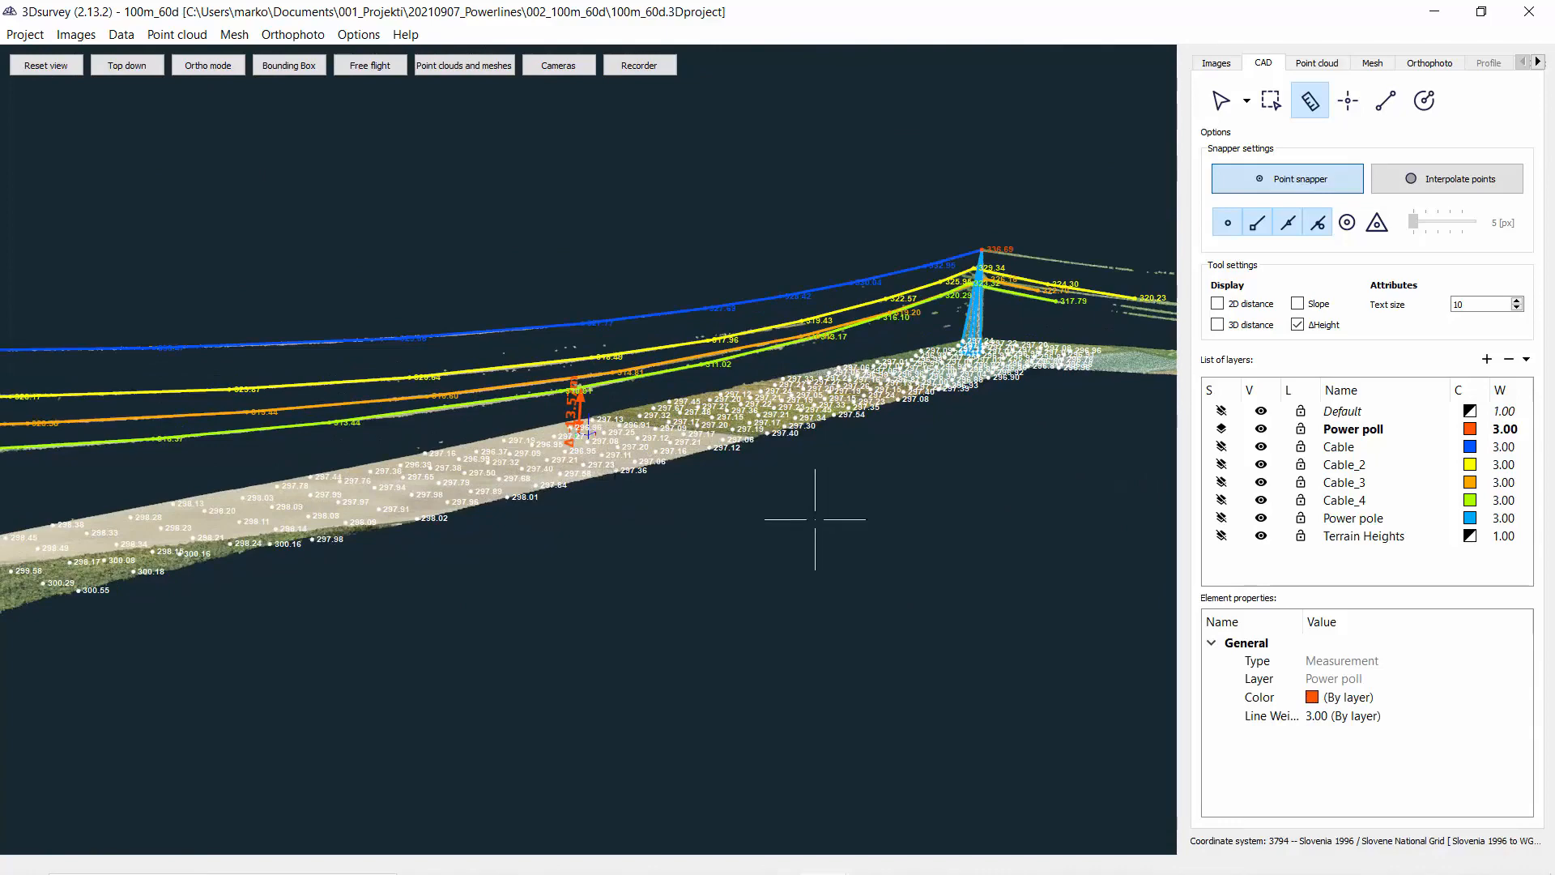
{"action": "left_click_drag", "start_coordinate": [815, 519], "coordinate": [500, 521]}
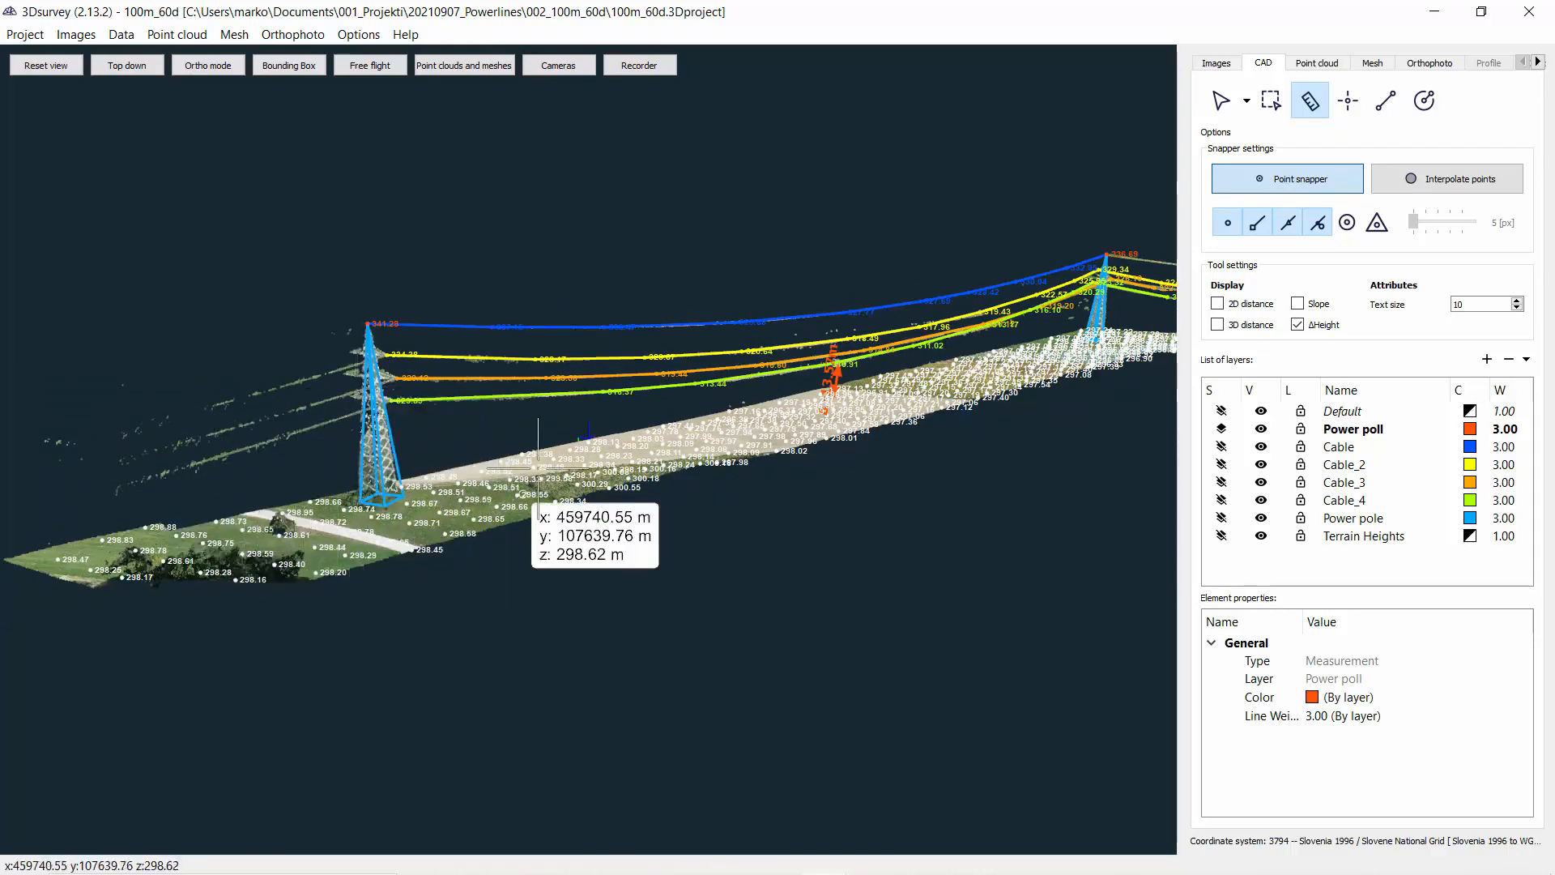
{"action": "left_click_drag", "start_coordinate": [518, 498], "coordinate": [1014, 468]}
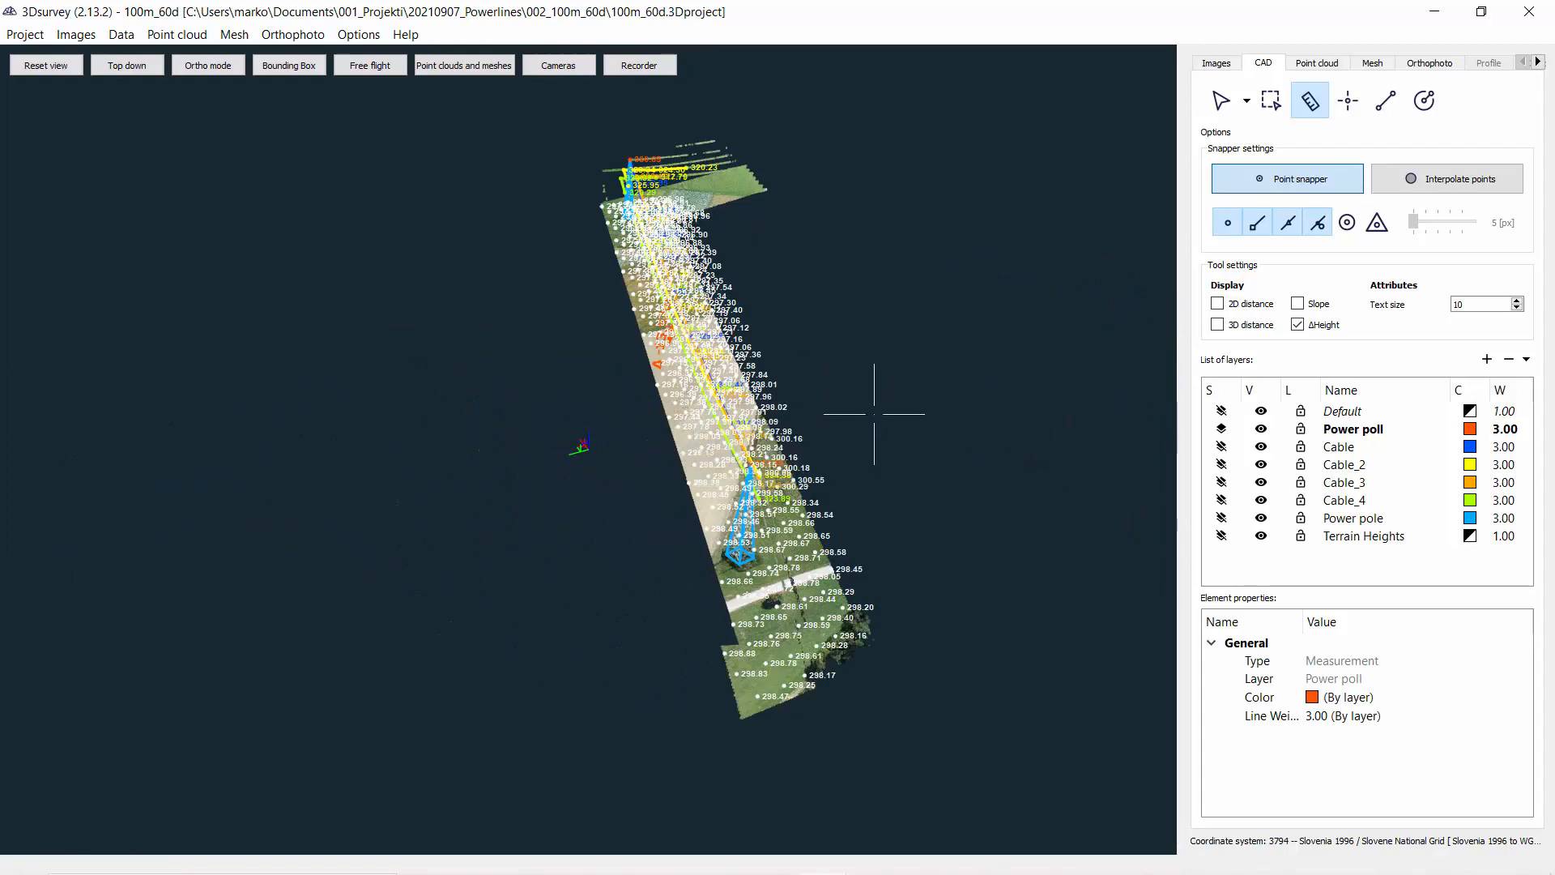
{"action": "left_click_drag", "start_coordinate": [689, 421], "coordinate": [682, 357]}
{"action": "scroll", "coordinate": [809, 615], "scroll_direction": "up", "scroll_amount": 6}
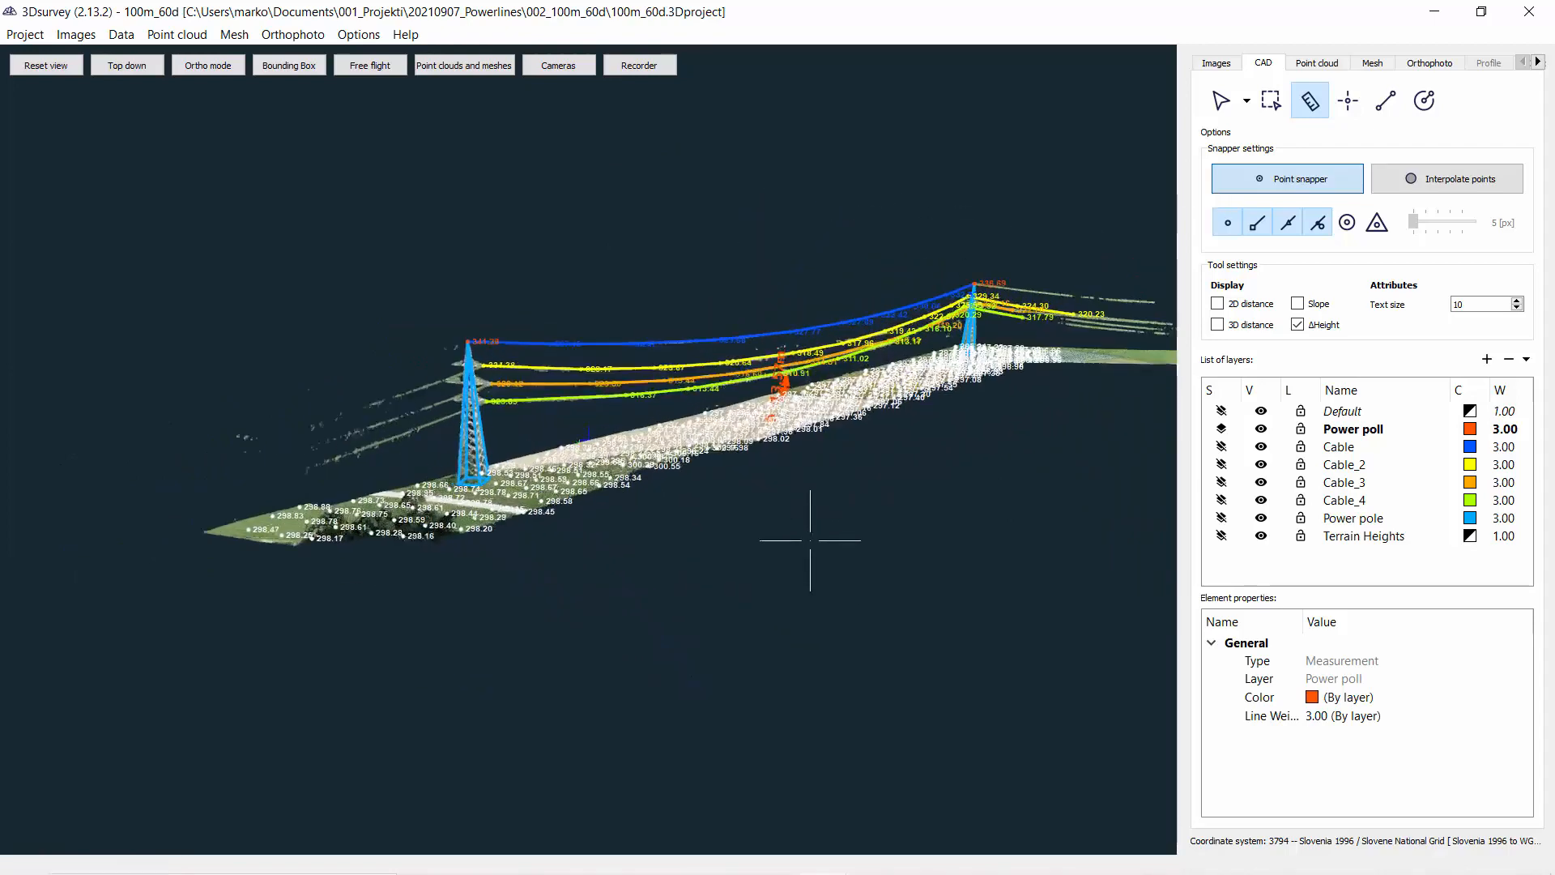
{"action": "scroll", "coordinate": [709, 567], "scroll_direction": "down", "scroll_amount": 3}
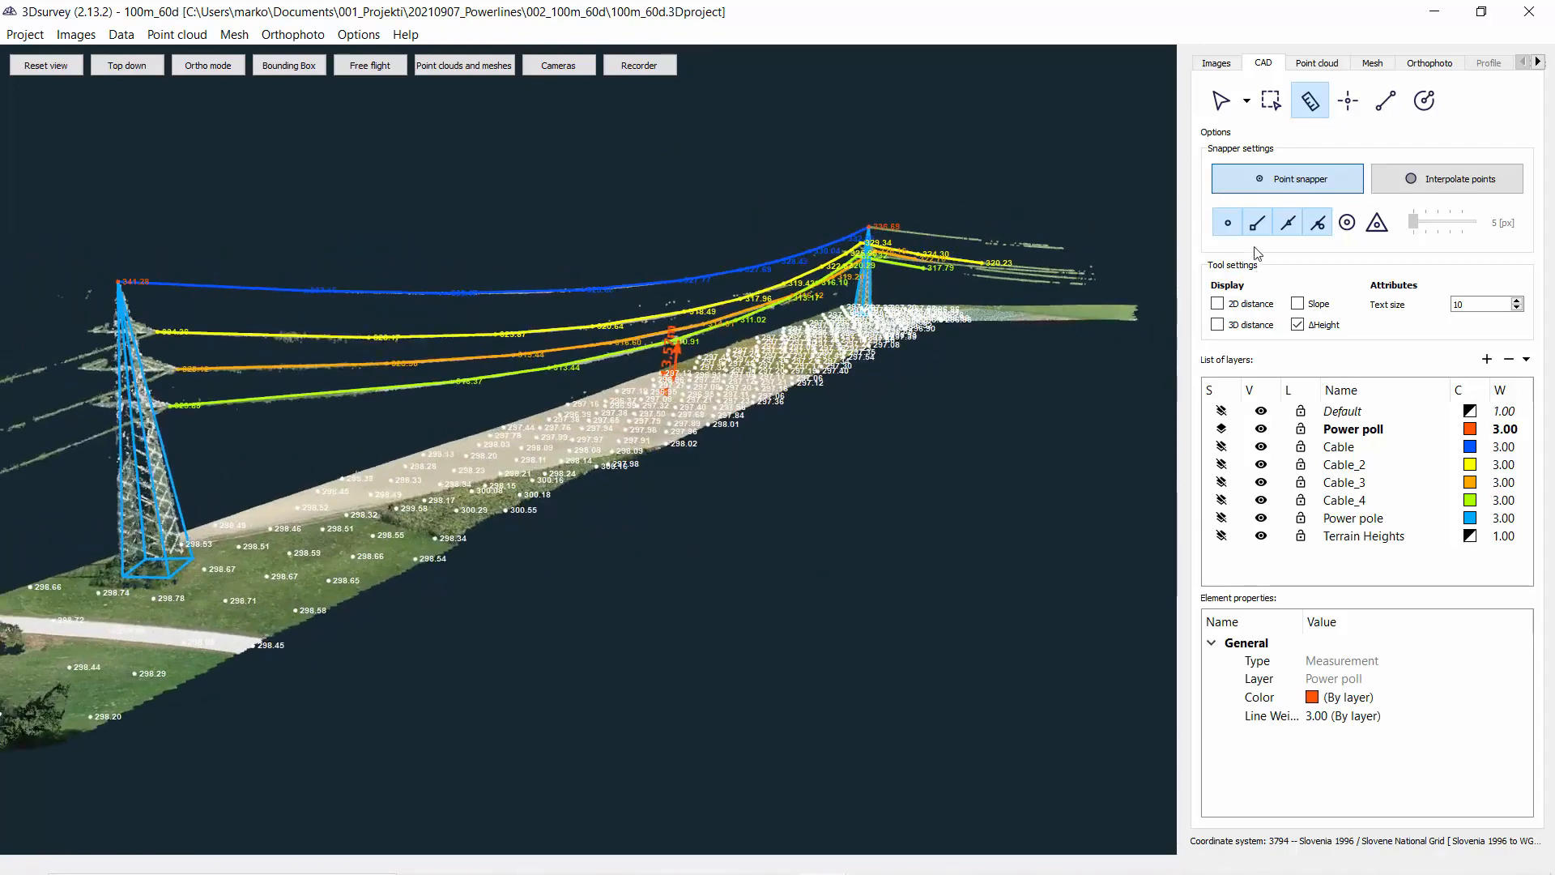
Hide the PointCloud_2021_09_08-11_44_42 point cloud and view the CAD data on its own.
{"action": "left_click", "coordinate": [1307, 65]}
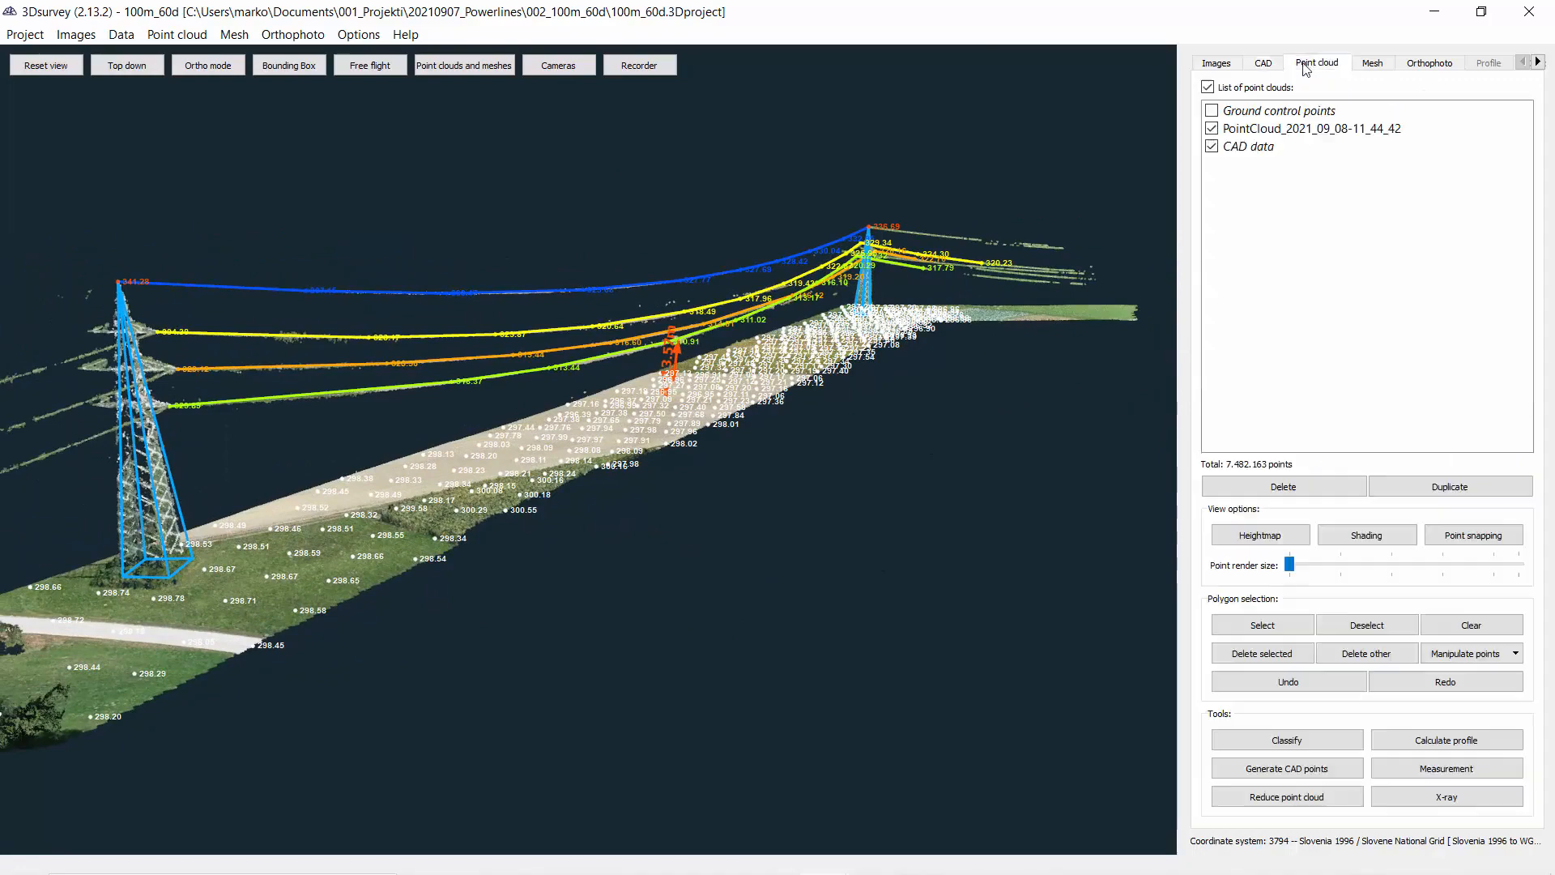
{"action": "left_click", "coordinate": [1211, 128]}
{"action": "scroll", "coordinate": [860, 371], "scroll_direction": "down", "scroll_amount": 1}
{"action": "left_click_drag", "start_coordinate": [860, 371], "coordinate": [558, 466]}
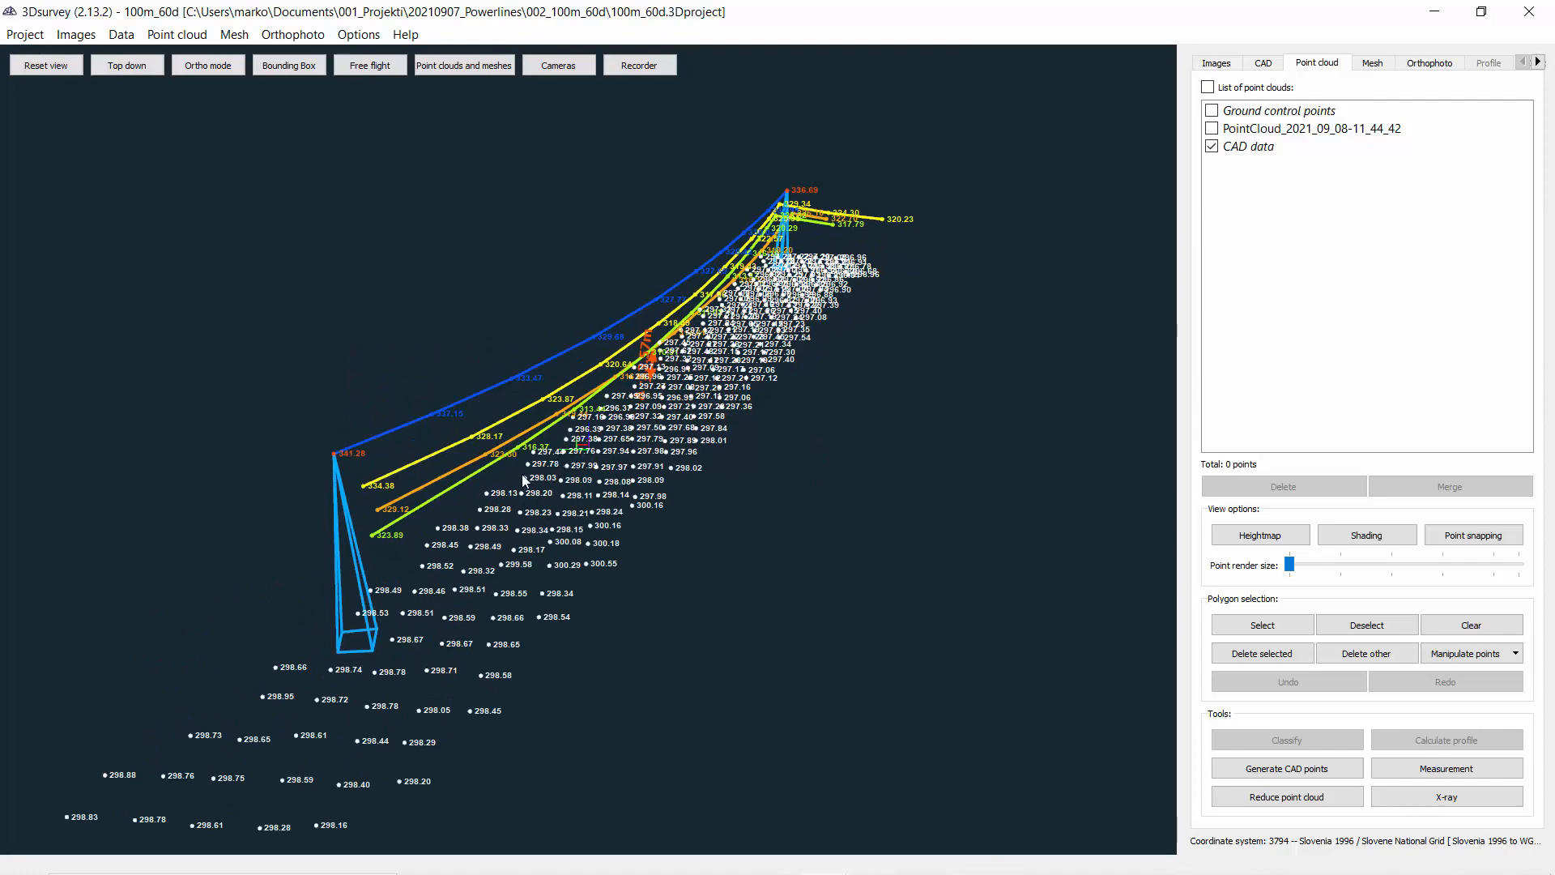
{"action": "left_click_drag", "start_coordinate": [466, 504], "coordinate": [613, 552]}
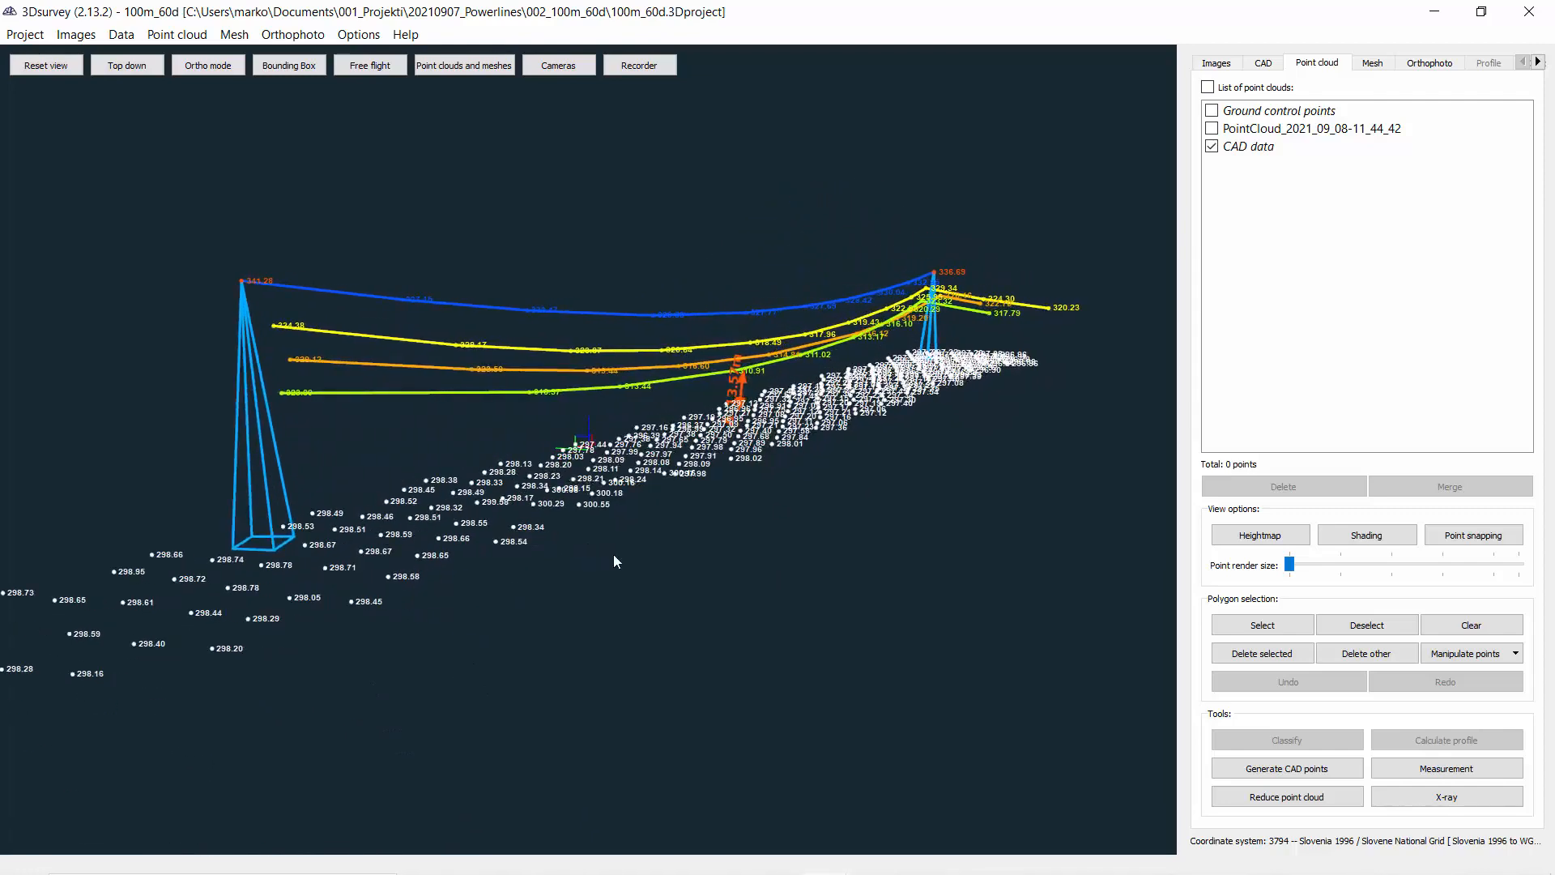